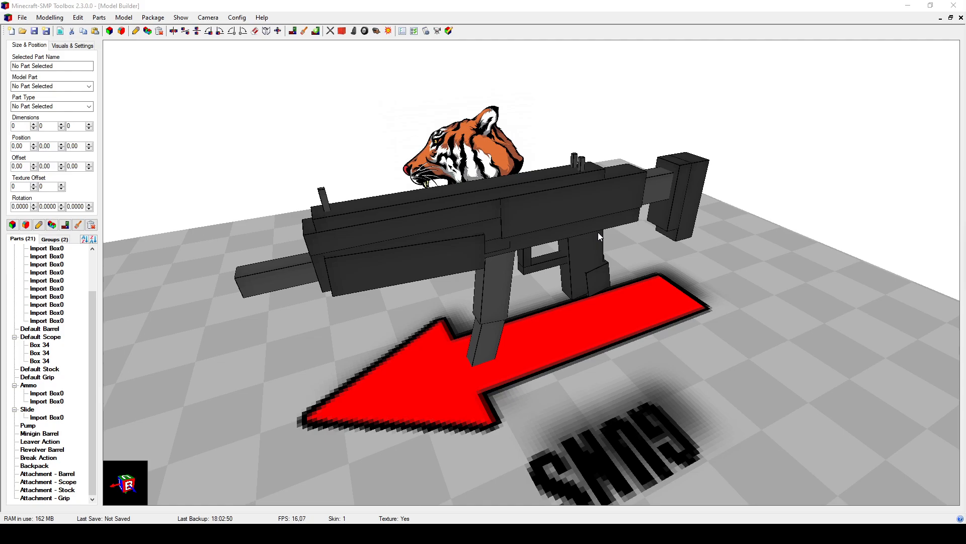
Step: Examine the gun model from several angles and distances
{"action": "left_click_drag", "start_coordinate": [84, 148], "coordinate": [71, 147]}
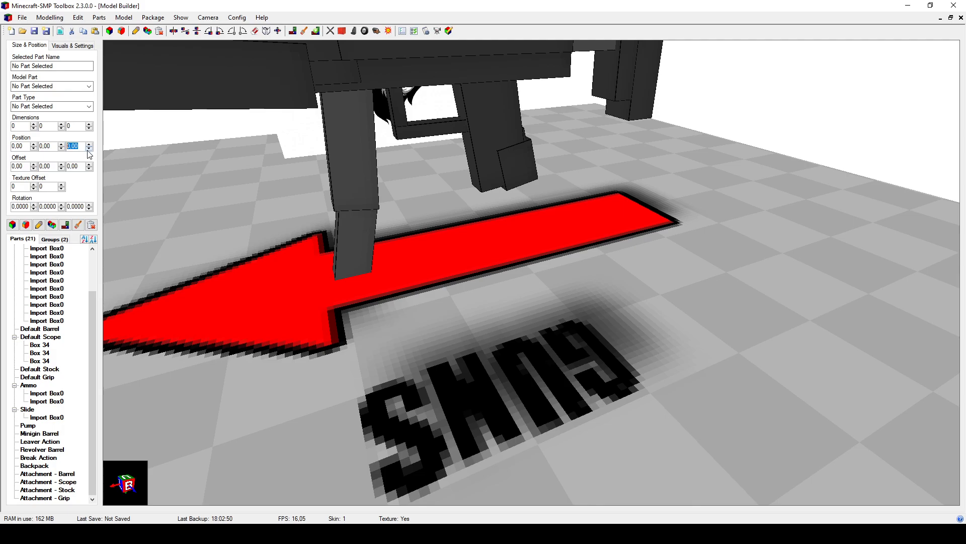
{"action": "left_click_drag", "start_coordinate": [412, 274], "coordinate": [469, 305]}
{"action": "scroll", "coordinate": [448, 286], "scroll_direction": "down", "scroll_amount": 3}
{"action": "scroll", "coordinate": [482, 294], "scroll_direction": "down", "scroll_amount": 3}
{"action": "scroll", "coordinate": [470, 305], "scroll_direction": "up", "scroll_amount": 8}
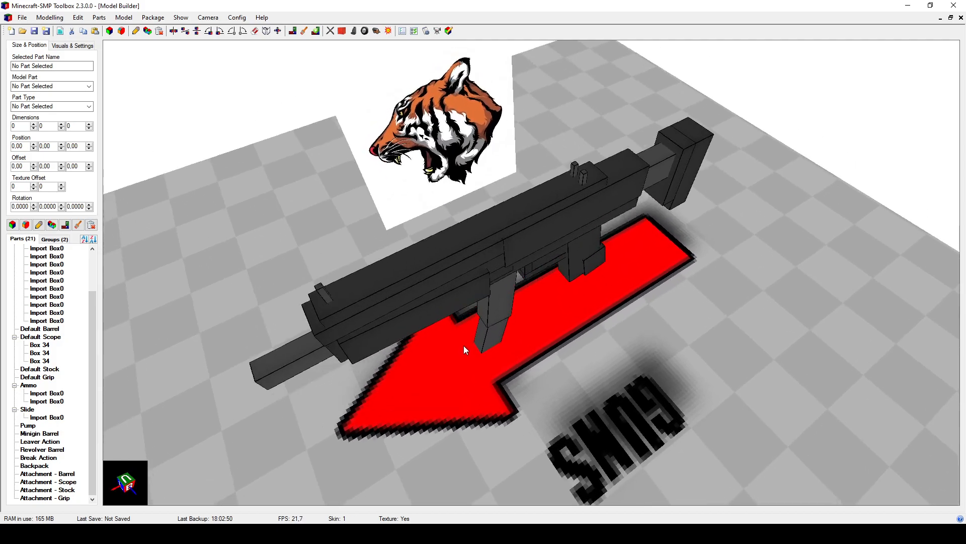
{"action": "left_click_drag", "start_coordinate": [463, 345], "coordinate": [458, 384]}
{"action": "left_click_drag", "start_coordinate": [511, 401], "coordinate": [509, 240]}
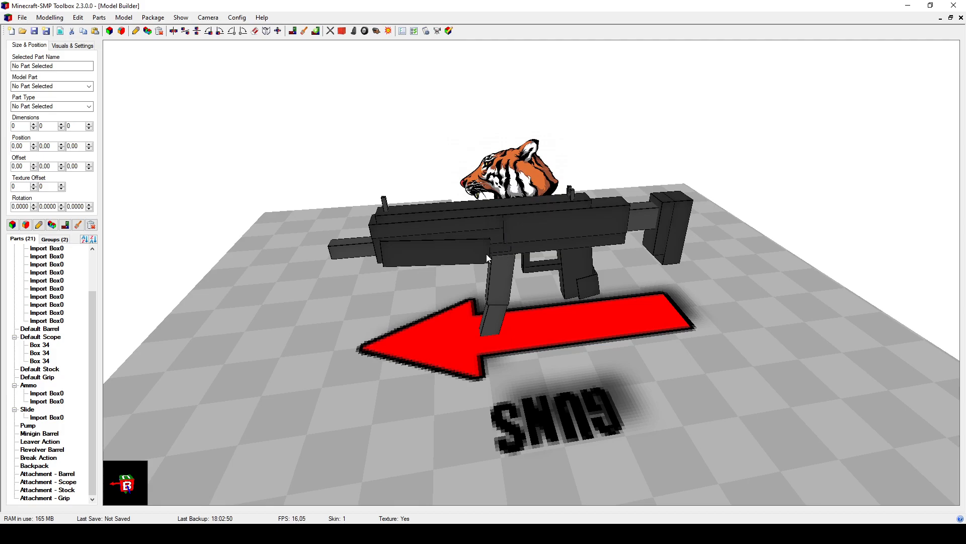
{"action": "left_click_drag", "start_coordinate": [524, 285], "coordinate": [512, 197]}
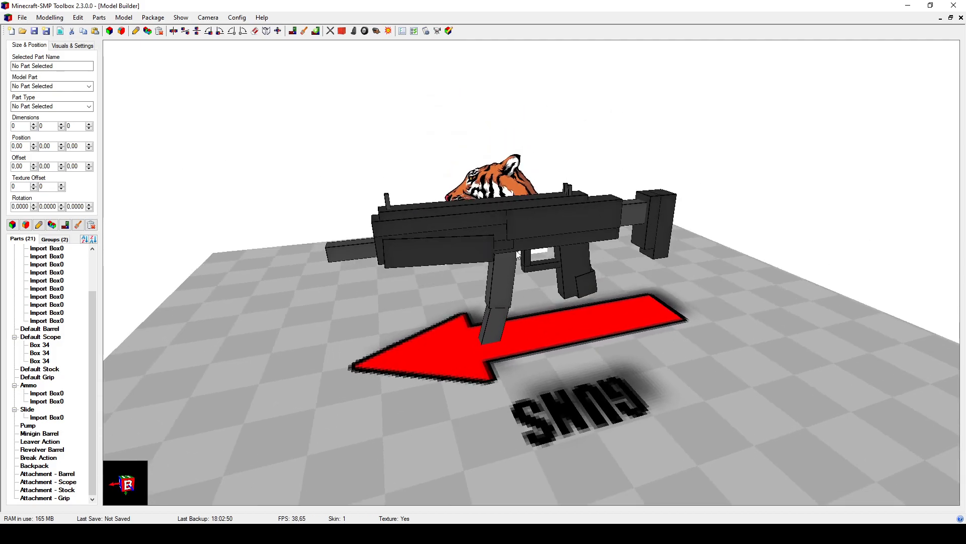
{"action": "left_click_drag", "start_coordinate": [584, 240], "coordinate": [531, 258]}
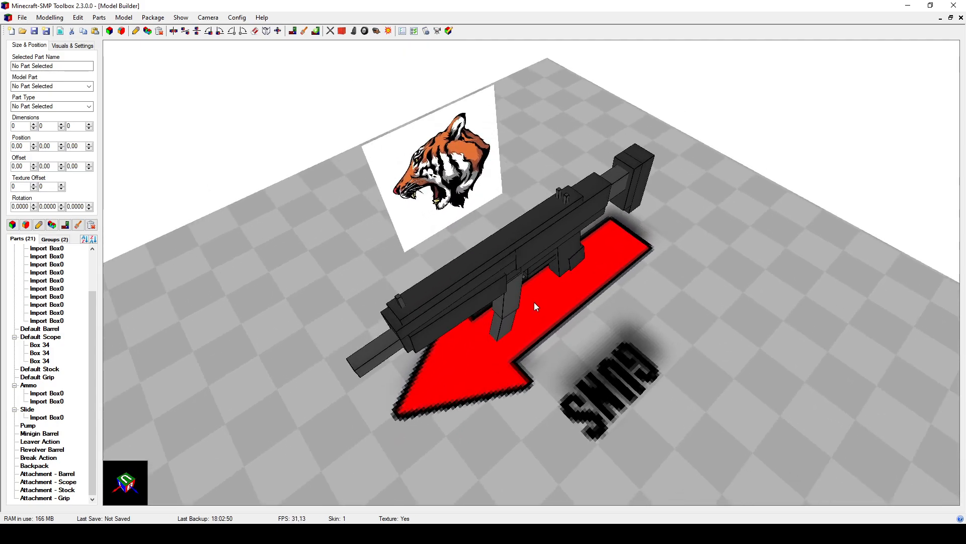
{"action": "left_click_drag", "start_coordinate": [534, 301], "coordinate": [520, 258]}
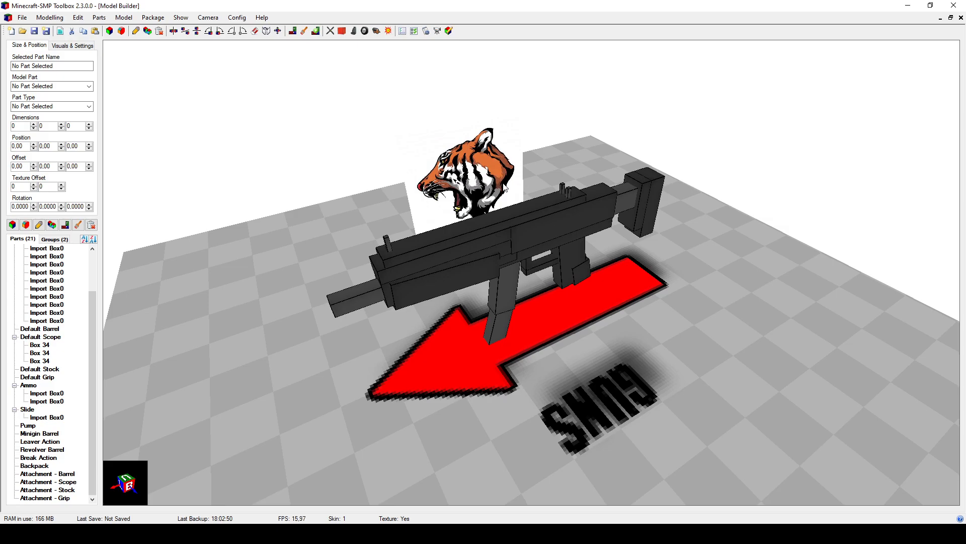
{"action": "left_click_drag", "start_coordinate": [520, 192], "coordinate": [475, 249]}
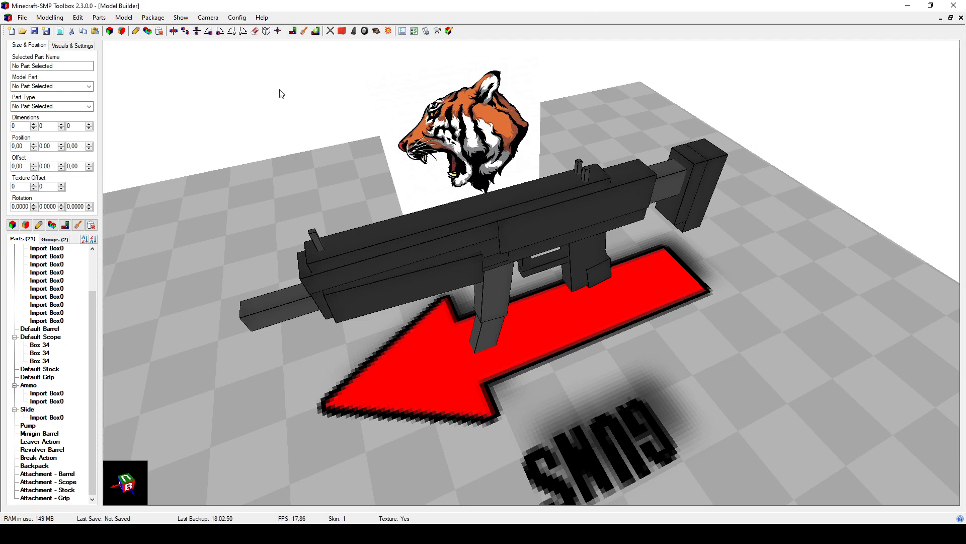
{"action": "mouse_move", "coordinate": [333, 187]}
{"action": "left_mouse_down"}
{"action": "mouse_move", "coordinate": [331, 179]}
{"action": "mouse_move", "coordinate": [322, 190]}
{"action": "mouse_move", "coordinate": [333, 192]}
{"action": "mouse_move", "coordinate": [330, 185]}
{"action": "left_mouse_up"}
{"action": "left_click_drag", "start_coordinate": [586, 375], "coordinate": [618, 329]}
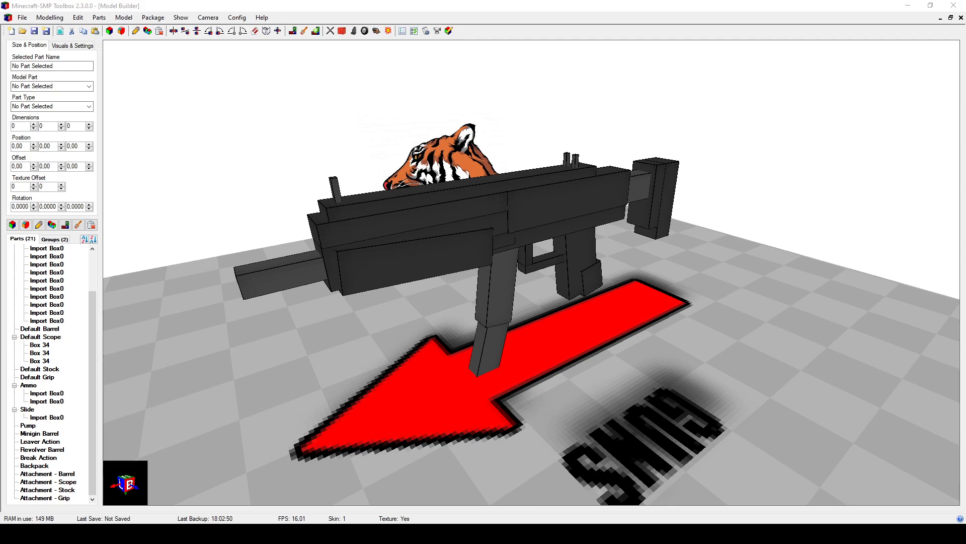
{"action": "left_click_drag", "start_coordinate": [432, 322], "coordinate": [598, 403]}
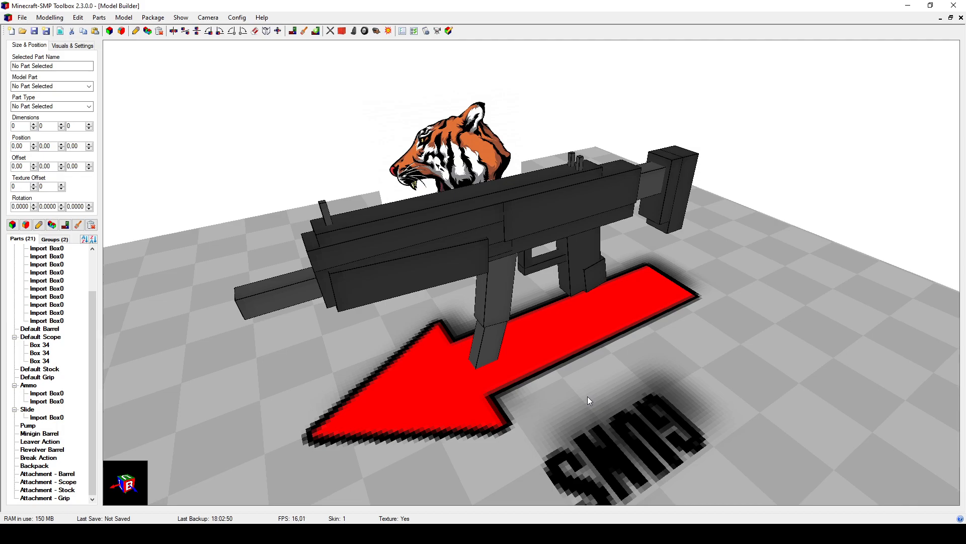
Step: Select all the boxes that belong to the Gun part type
{"action": "scroll", "coordinate": [88, 392], "scroll_direction": "up", "scroll_amount": 2}
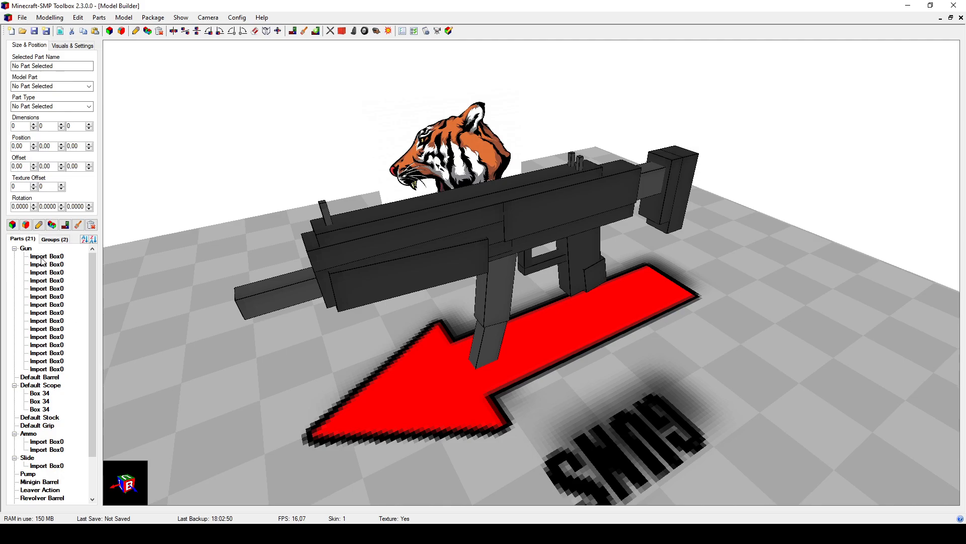
{"action": "left_click", "coordinate": [37, 258]}
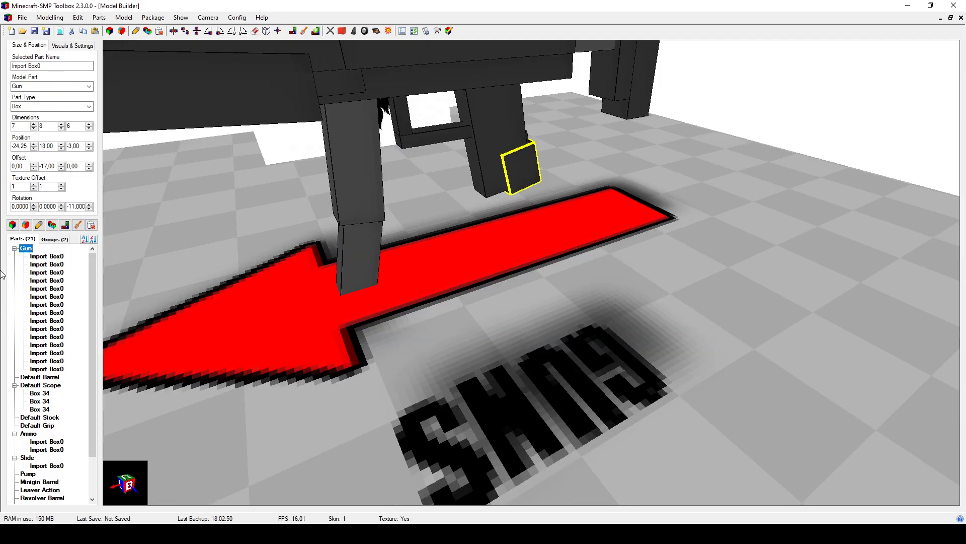
{"action": "left_click_drag", "start_coordinate": [275, 252], "coordinate": [279, 258]}
{"action": "right_click", "coordinate": [25, 249]}
{"action": "left_click", "coordinate": [75, 312]}
{"action": "scroll", "coordinate": [473, 292], "scroll_direction": "down", "scroll_amount": 5}
{"action": "left_click_drag", "start_coordinate": [478, 282], "coordinate": [485, 313]}
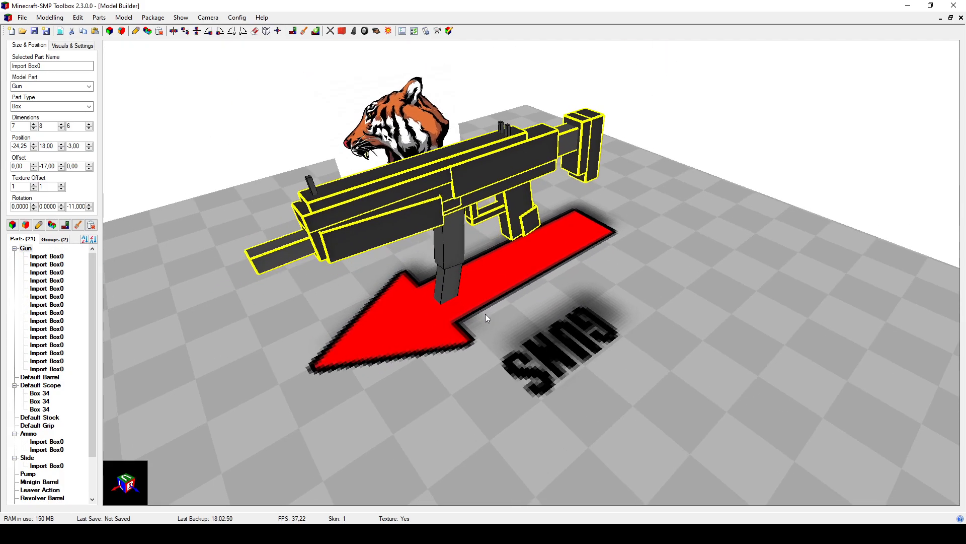
Step: Review the Default Scope and Ammo part types in the parts tree against the model
{"action": "left_click", "coordinate": [43, 386]}
{"action": "right_click", "coordinate": [45, 391]}
{"action": "key", "text": "Escape"}
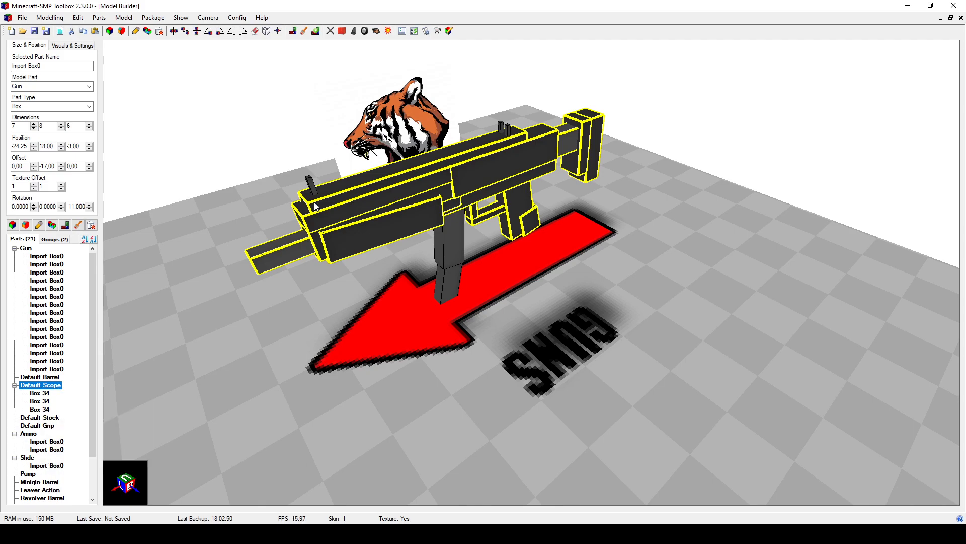
{"action": "left_click", "coordinate": [34, 434]}
{"action": "left_click_drag", "start_coordinate": [441, 325], "coordinate": [448, 207]}
{"action": "scroll", "coordinate": [54, 433], "scroll_direction": "down", "scroll_amount": 1}
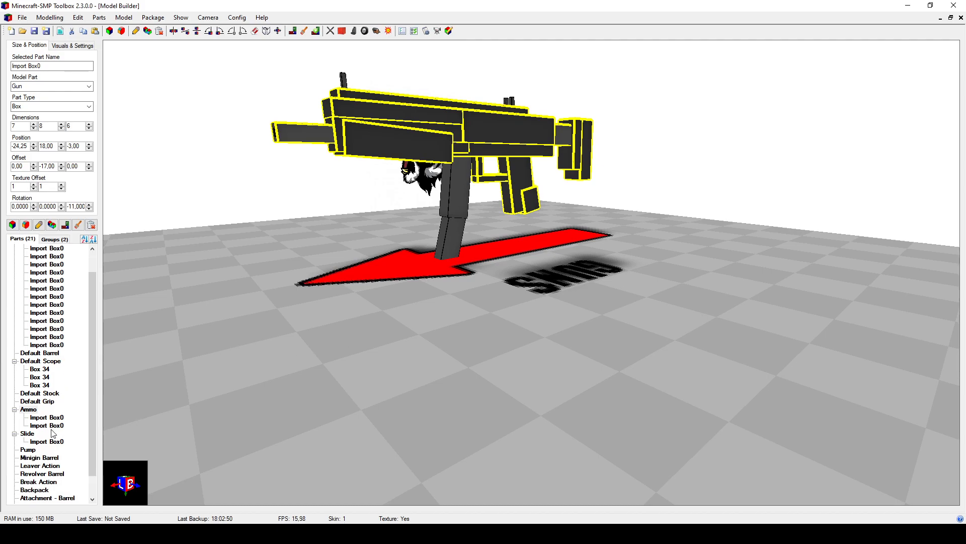
Step: Find the Slide part type and select its box on the far side of the gun body
{"action": "left_click", "coordinate": [31, 434]}
{"action": "left_click_drag", "start_coordinate": [431, 304], "coordinate": [493, 310]}
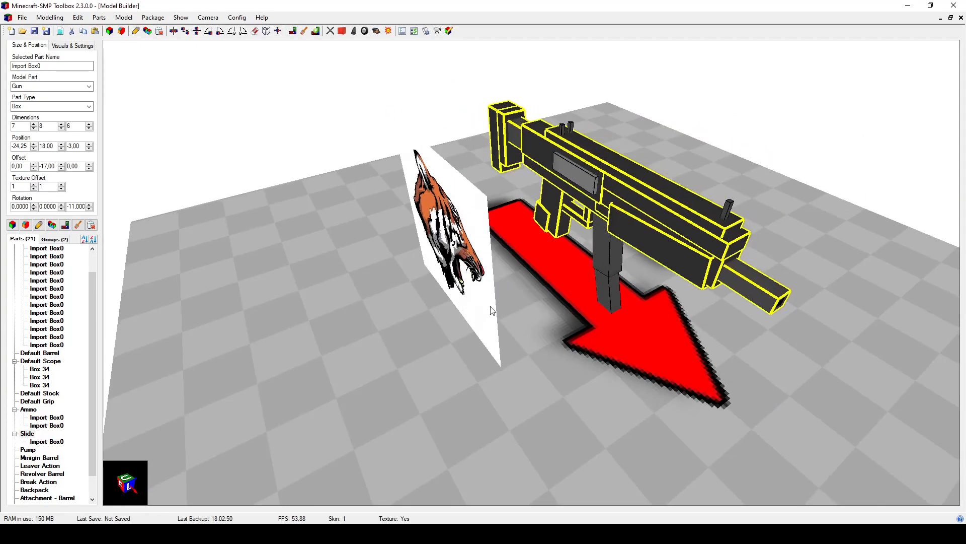
{"action": "left_click", "coordinate": [578, 175]}
{"action": "scroll", "coordinate": [578, 174], "scroll_direction": "down", "scroll_amount": 3}
{"action": "left_click_drag", "start_coordinate": [554, 291], "coordinate": [549, 235]}
{"action": "scroll", "coordinate": [542, 338], "scroll_direction": "up", "scroll_amount": 3}
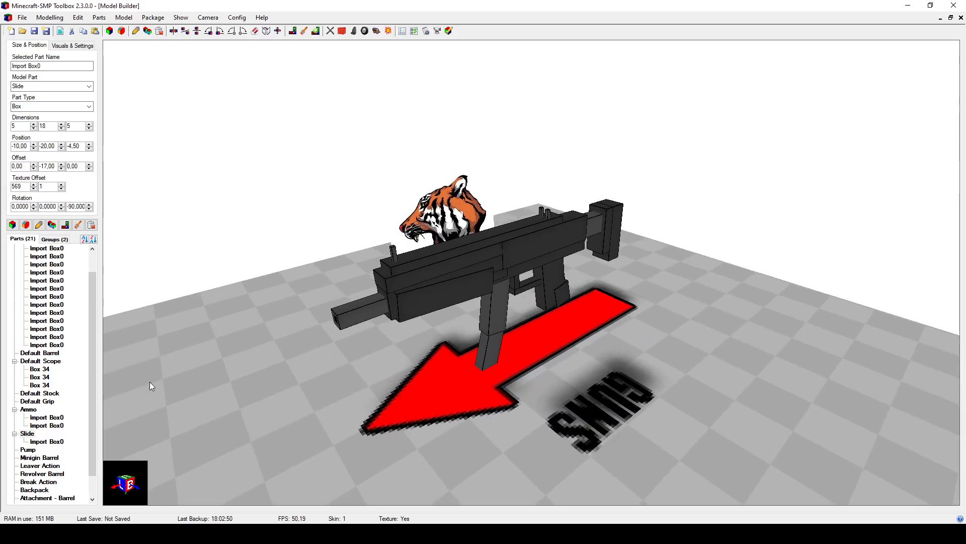
Step: Select the Backpack part type and collapse the Gun, Default Scope, Ammo and Slide groups in the parts tree
{"action": "scroll", "coordinate": [53, 451], "scroll_direction": "down", "scroll_amount": 1}
{"action": "left_click", "coordinate": [35, 466]}
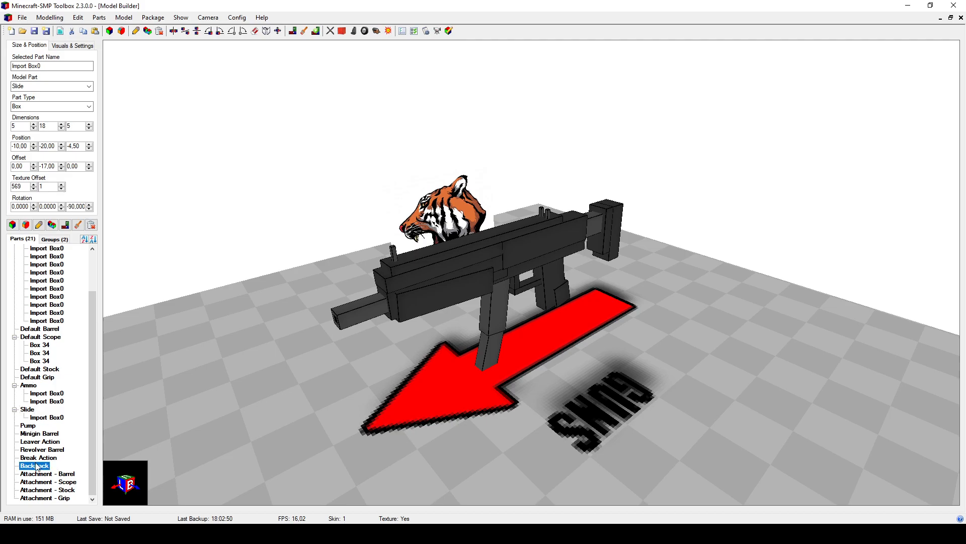
{"action": "scroll", "coordinate": [45, 437], "scroll_direction": "up", "scroll_amount": 2}
{"action": "scroll", "coordinate": [50, 305], "scroll_direction": "down", "scroll_amount": 2}
{"action": "scroll", "coordinate": [46, 301], "scroll_direction": "up", "scroll_amount": 2}
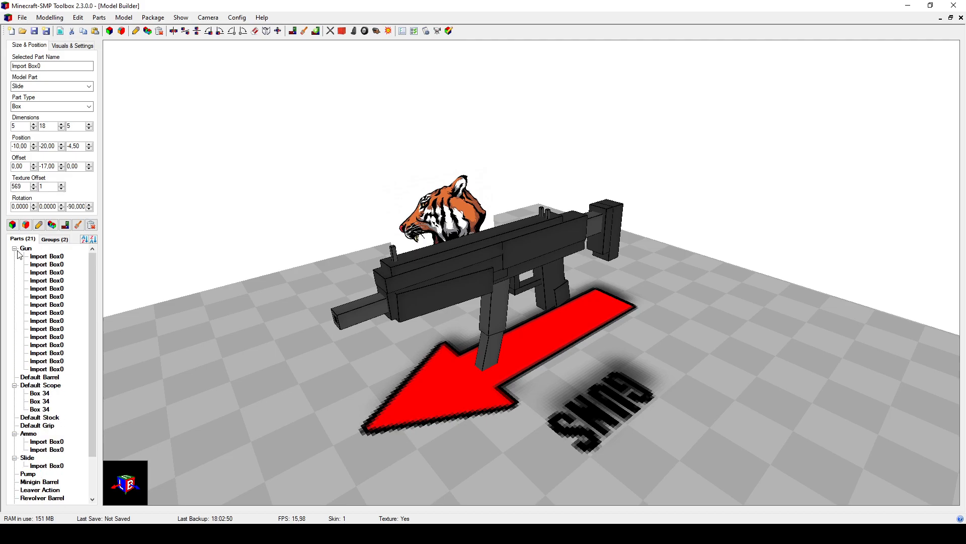
{"action": "left_click", "coordinate": [15, 248]}
{"action": "left_click", "coordinate": [14, 264]}
{"action": "left_click", "coordinate": [14, 288]}
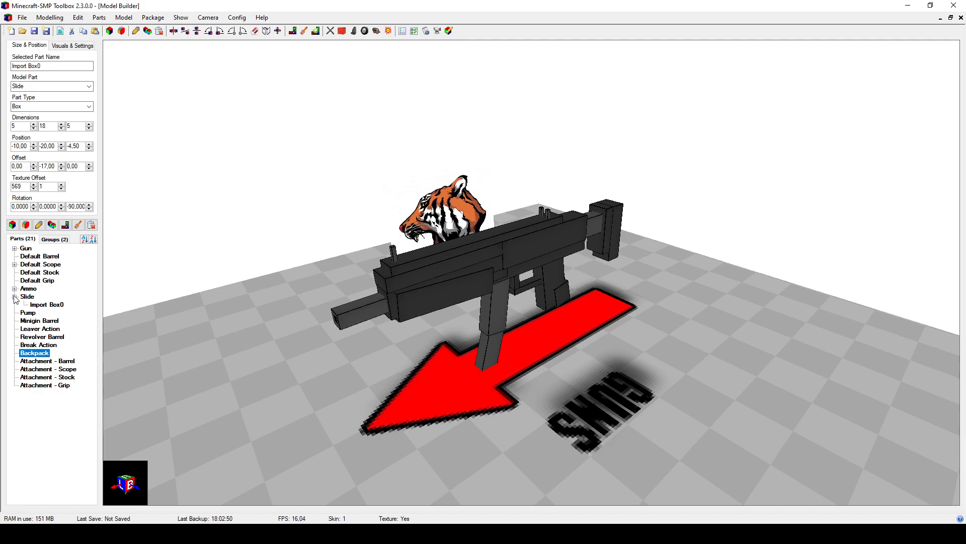
{"action": "left_click", "coordinate": [14, 296]}
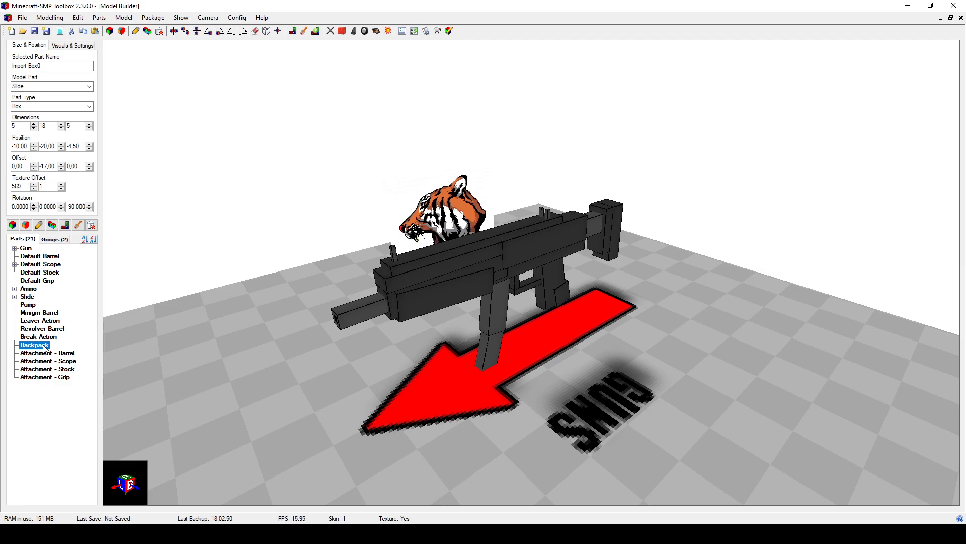
Step: Add a new box to the Backpack part type
{"action": "right_click", "coordinate": [45, 347]}
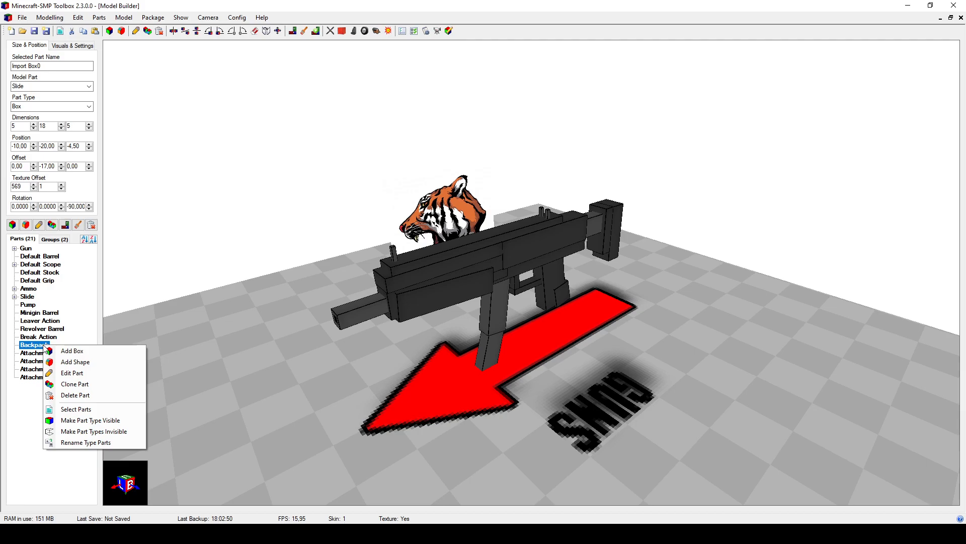
{"action": "left_click", "coordinate": [89, 351]}
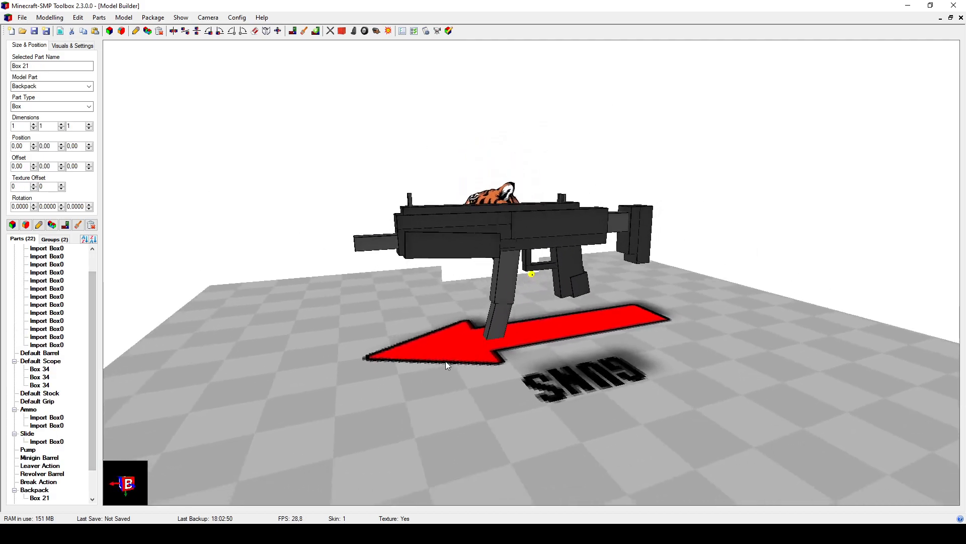
{"action": "scroll", "coordinate": [472, 357], "scroll_direction": "up", "scroll_amount": 5}
{"action": "middle_click_drag", "start_coordinate": [489, 351], "coordinate": [536, 346]}
{"action": "scroll", "coordinate": [533, 339], "scroll_direction": "up", "scroll_amount": 4}
{"action": "scroll", "coordinate": [537, 346], "scroll_direction": "down", "scroll_amount": 4}
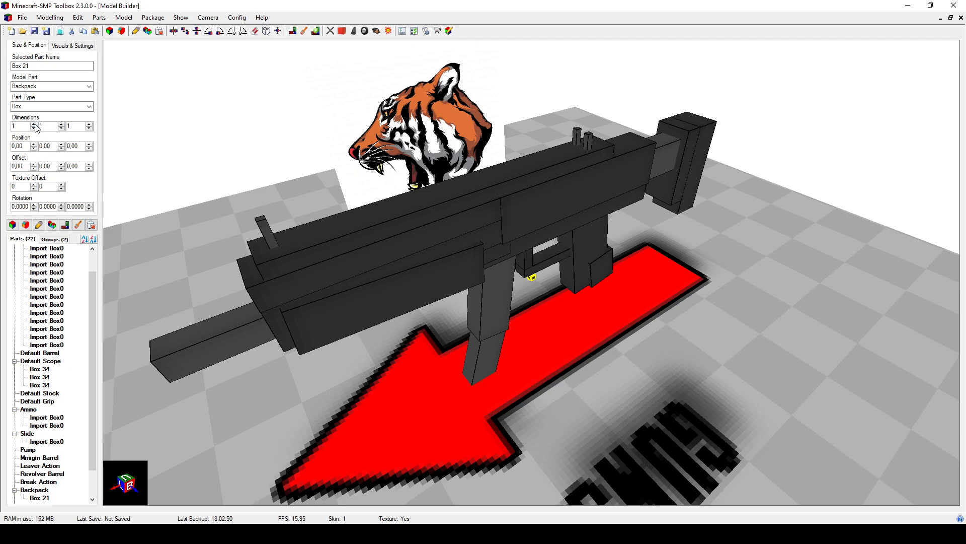
Step: Examine the new box below the trigger guard up close and in relation to the whole gun
{"action": "middle_click_drag", "start_coordinate": [543, 371], "coordinate": [521, 294]}
{"action": "scroll", "coordinate": [523, 297], "scroll_direction": "up", "scroll_amount": 10}
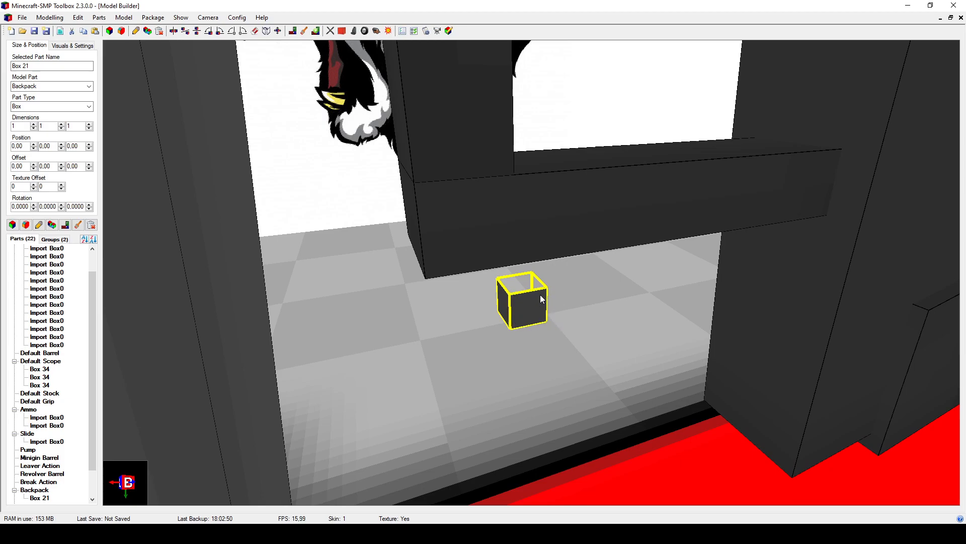
{"action": "scroll", "coordinate": [577, 320], "scroll_direction": "down", "scroll_amount": 5}
{"action": "left_click_drag", "start_coordinate": [577, 322], "coordinate": [561, 327]}
{"action": "scroll", "coordinate": [562, 327], "scroll_direction": "down", "scroll_amount": 4}
{"action": "left_click_drag", "start_coordinate": [518, 244], "coordinate": [523, 281]}
{"action": "left_click_drag", "start_coordinate": [551, 336], "coordinate": [535, 316]}
{"action": "scroll", "coordinate": [533, 297], "scroll_direction": "up", "scroll_amount": 3}
{"action": "scroll", "coordinate": [542, 317], "scroll_direction": "down", "scroll_amount": 3}
{"action": "left_click_drag", "start_coordinate": [519, 300], "coordinate": [543, 318]}
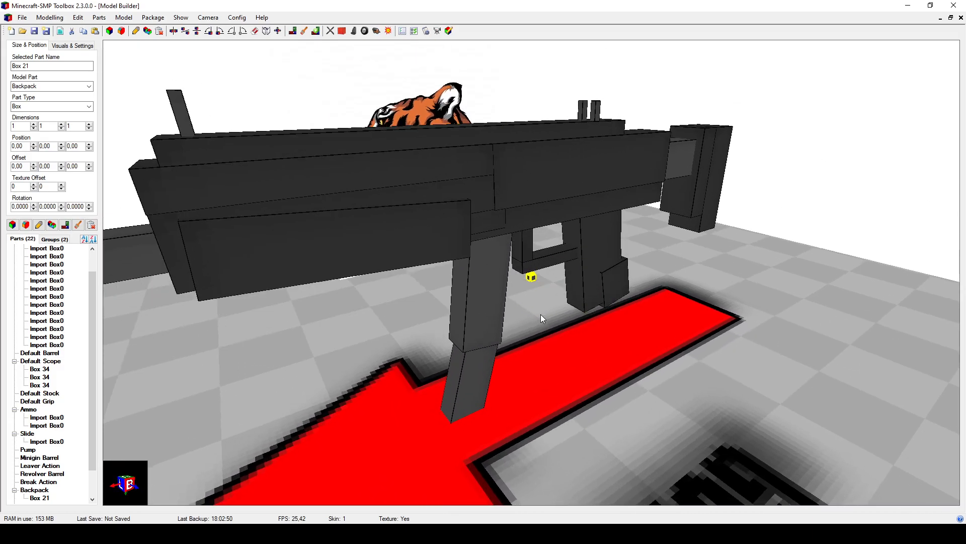
Step: Set the new Backpack box's dimensions to 3 × 1 × 6
{"action": "left_click", "coordinate": [33, 123]}
{"action": "left_click", "coordinate": [34, 124]}
{"action": "left_click", "coordinate": [91, 125]}
{"action": "left_click", "coordinate": [90, 125]}
{"action": "left_click", "coordinate": [90, 125]}
{"action": "left_click", "coordinate": [90, 124]}
{"action": "left_click", "coordinate": [90, 125]}
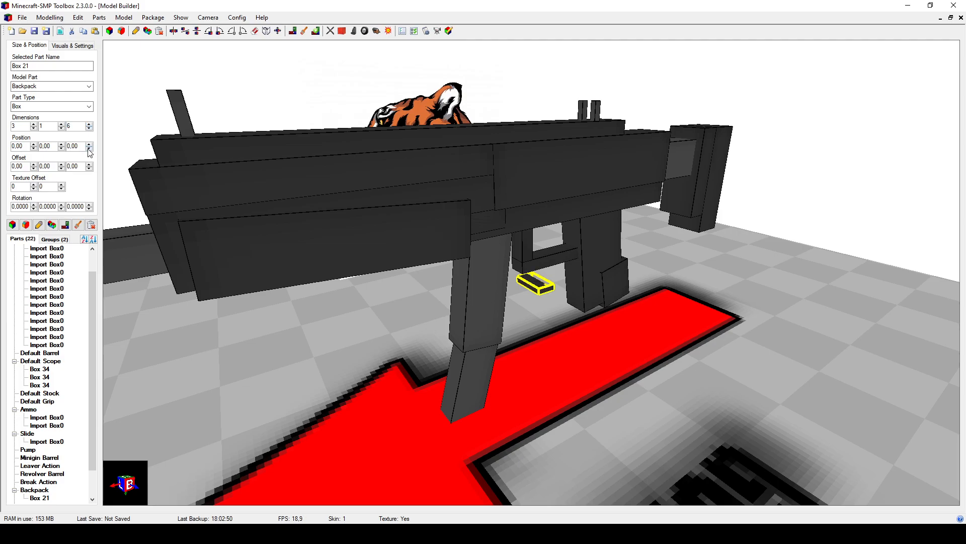
Step: Set the Backpack box's Z position to -3
{"action": "left_click", "coordinate": [89, 149]}
{"action": "left_click", "coordinate": [89, 149]}
{"action": "left_click", "coordinate": [89, 149]}
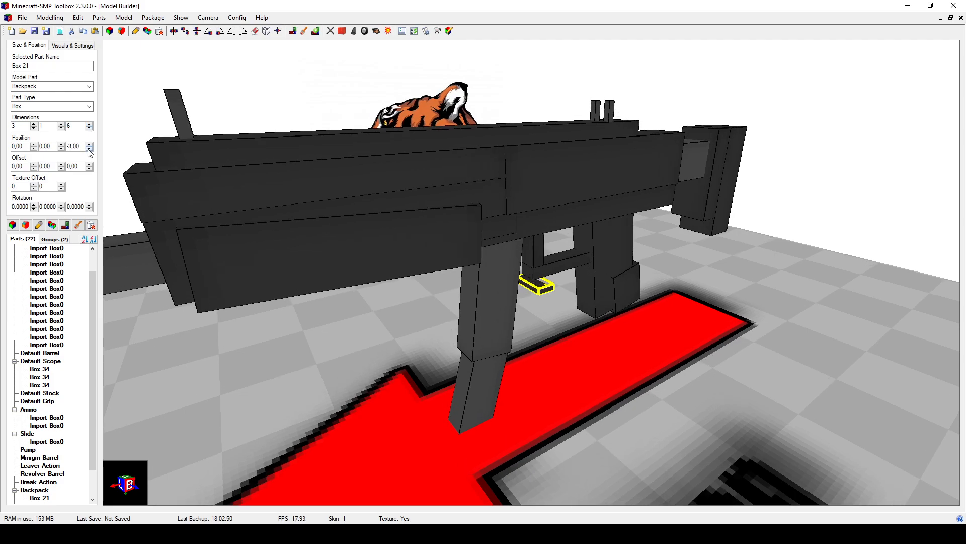
Step: Raise the Backpack box into the gun body by setting its Y position to -17
{"action": "left_click", "coordinate": [61, 144]}
{"action": "left_click", "coordinate": [61, 144]}
{"action": "left_click", "coordinate": [61, 148]}
{"action": "left_click", "coordinate": [61, 148]}
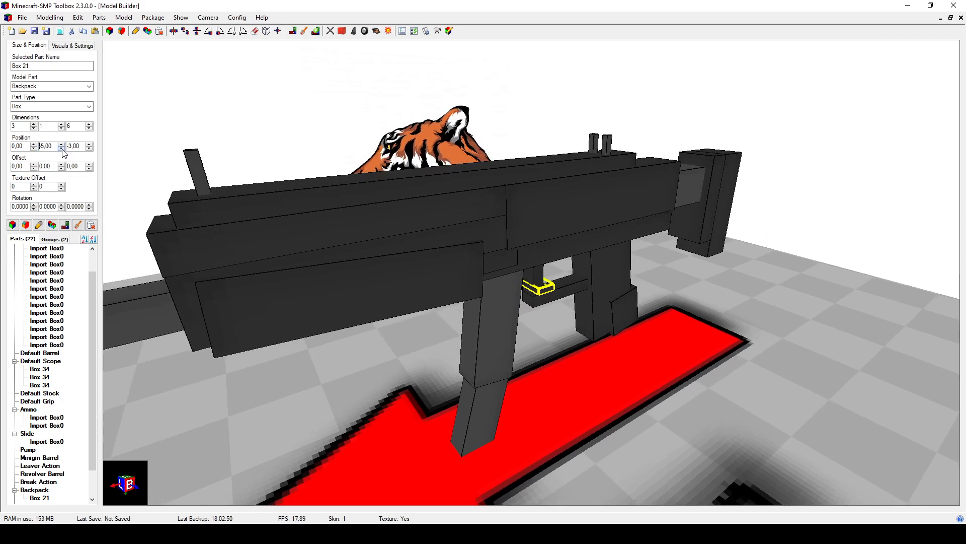
{"action": "left_click", "coordinate": [61, 148]}
{"action": "left_click", "coordinate": [61, 148]}
{"action": "left_click", "coordinate": [62, 149]}
{"action": "left_click", "coordinate": [62, 148]}
{"action": "left_click", "coordinate": [62, 149]}
{"action": "left_click", "coordinate": [62, 148]}
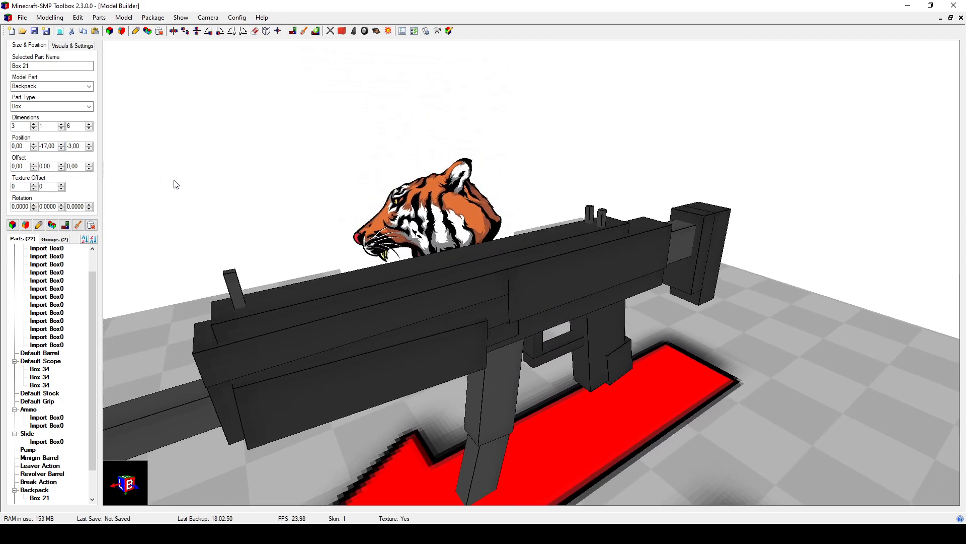
Step: Set the Backpack box's Z dimension to 8 and its Z position to -4 so it protrudes from the gun body
{"action": "left_click_drag", "start_coordinate": [162, 178], "coordinate": [157, 160]}
{"action": "left_click", "coordinate": [89, 124]}
{"action": "left_click", "coordinate": [89, 124]}
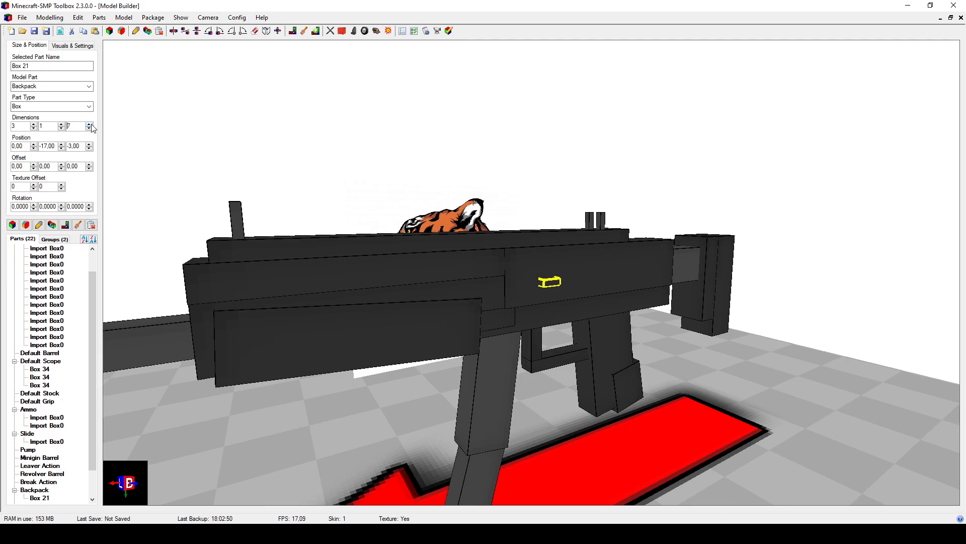
{"action": "left_click", "coordinate": [89, 148]}
{"action": "left_click_drag", "start_coordinate": [351, 169], "coordinate": [406, 211]}
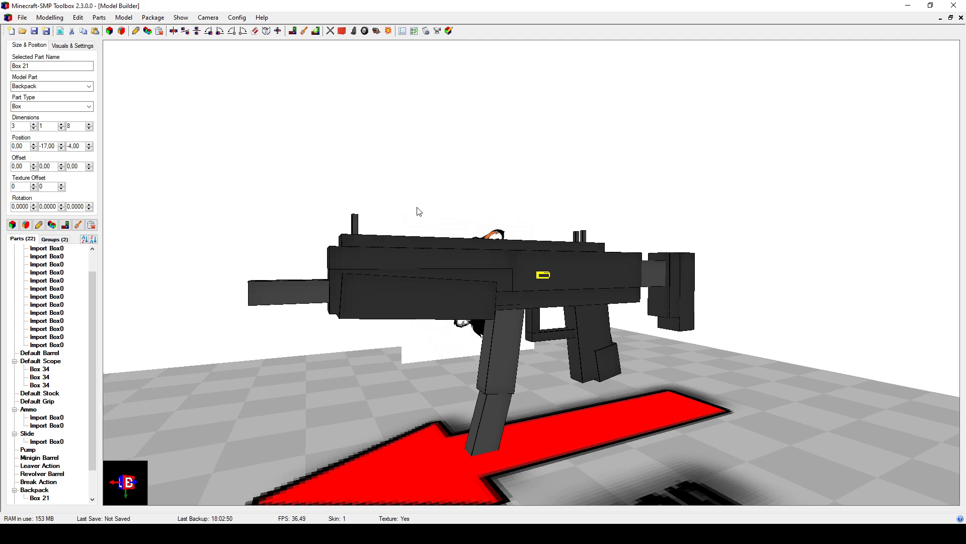
{"action": "scroll", "coordinate": [434, 220], "scroll_direction": "up", "scroll_amount": 8}
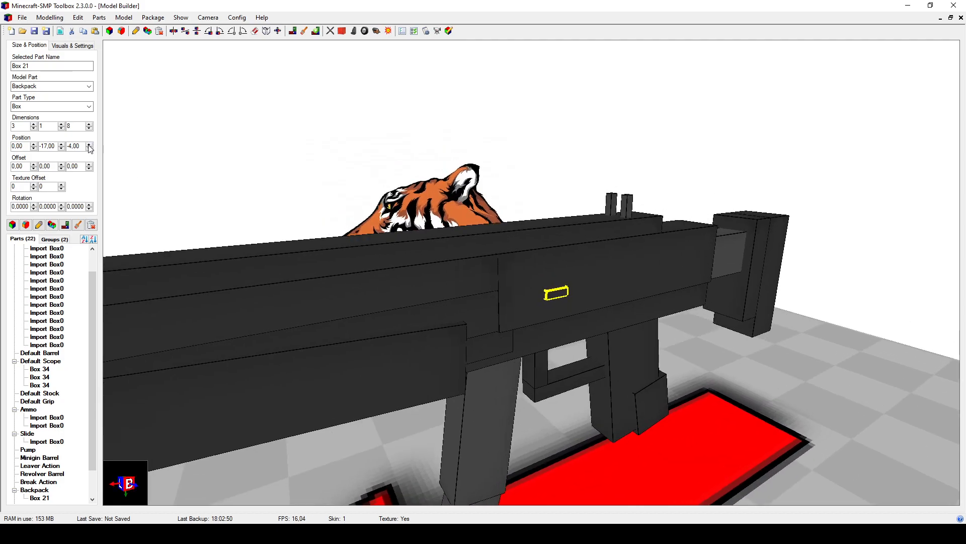
{"action": "scroll", "coordinate": [493, 255], "scroll_direction": "down", "scroll_amount": 3}
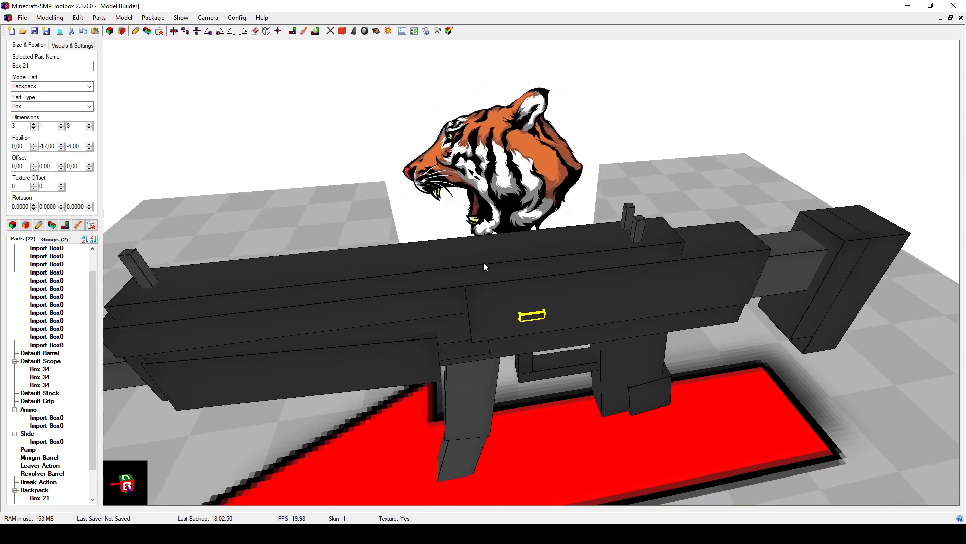
{"action": "scroll", "coordinate": [483, 261], "scroll_direction": "up", "scroll_amount": 1}
{"action": "mouse_move", "coordinate": [510, 255]}
{"action": "left_mouse_down"}
{"action": "mouse_move", "coordinate": [524, 256]}
{"action": "mouse_move", "coordinate": [506, 246]}
{"action": "mouse_move", "coordinate": [512, 262]}
{"action": "left_mouse_up"}
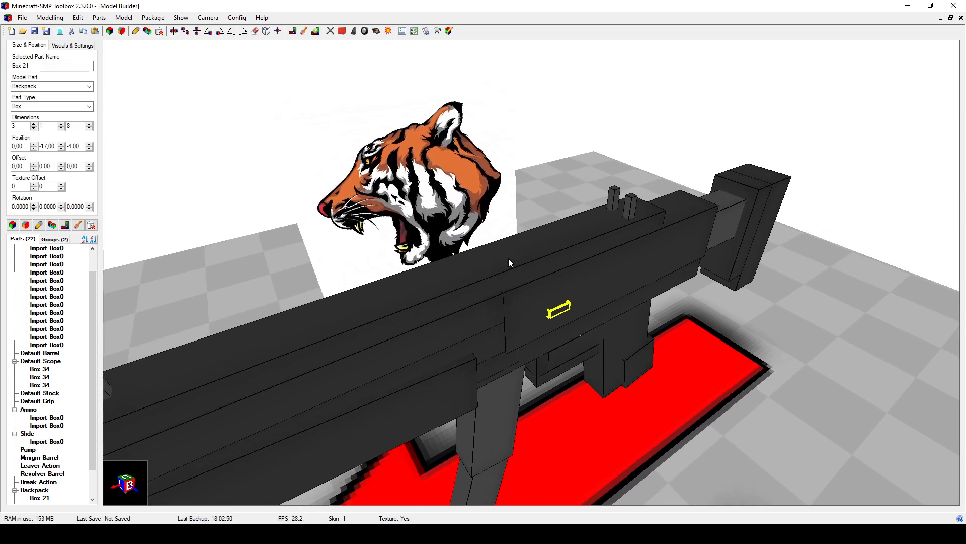
{"action": "left_click_drag", "start_coordinate": [508, 262], "coordinate": [411, 295]}
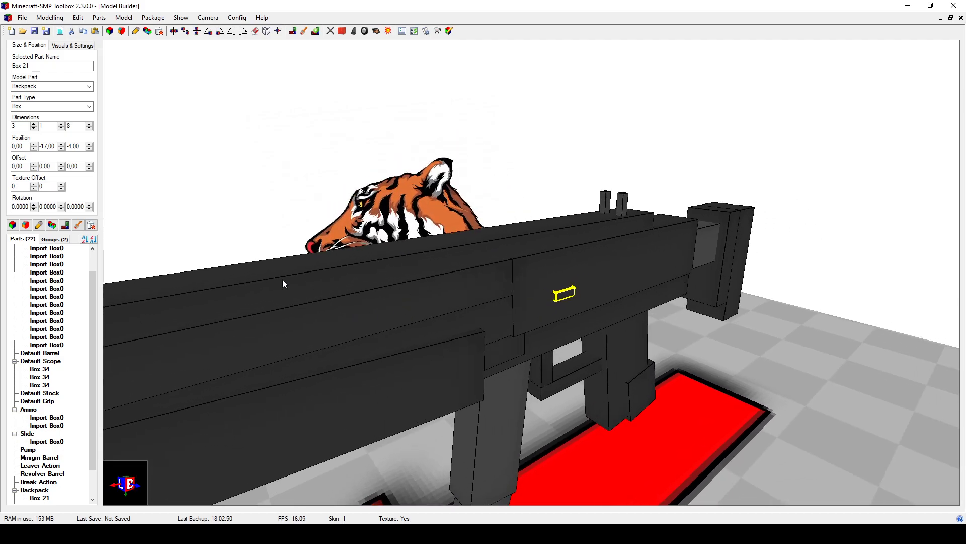
Step: Set the Backpack box's Z dimension to 10 and its Z position to -5
{"action": "left_click", "coordinate": [89, 148]}
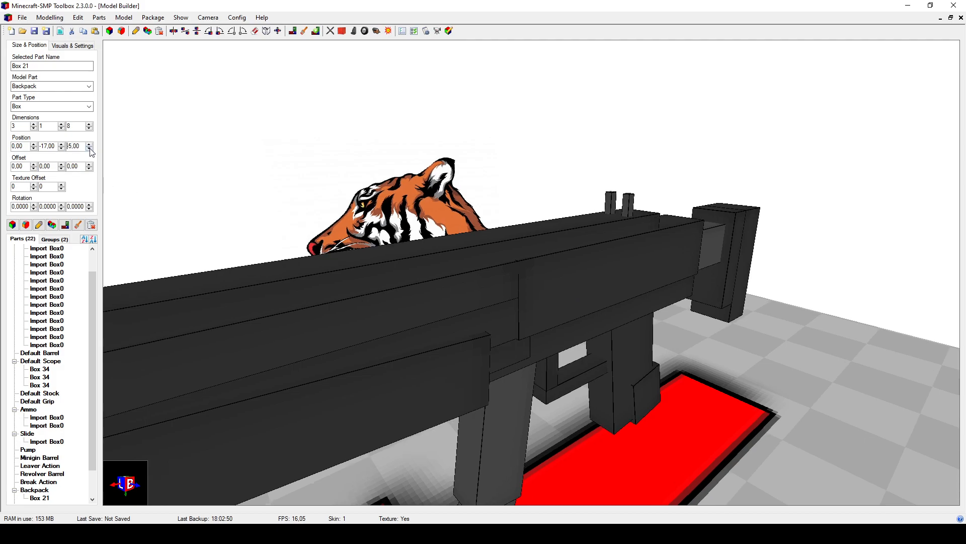
{"action": "left_click", "coordinate": [90, 148]}
{"action": "left_click", "coordinate": [90, 126]}
{"action": "left_click", "coordinate": [89, 126]}
{"action": "left_click", "coordinate": [90, 125]}
{"action": "left_click", "coordinate": [89, 125]}
{"action": "left_click", "coordinate": [90, 128]}
{"action": "left_click", "coordinate": [89, 128]}
{"action": "left_click", "coordinate": [88, 148]}
{"action": "left_click", "coordinate": [89, 144]}
{"action": "left_click", "coordinate": [89, 144]}
{"action": "left_click_drag", "start_coordinate": [398, 196], "coordinate": [324, 205]}
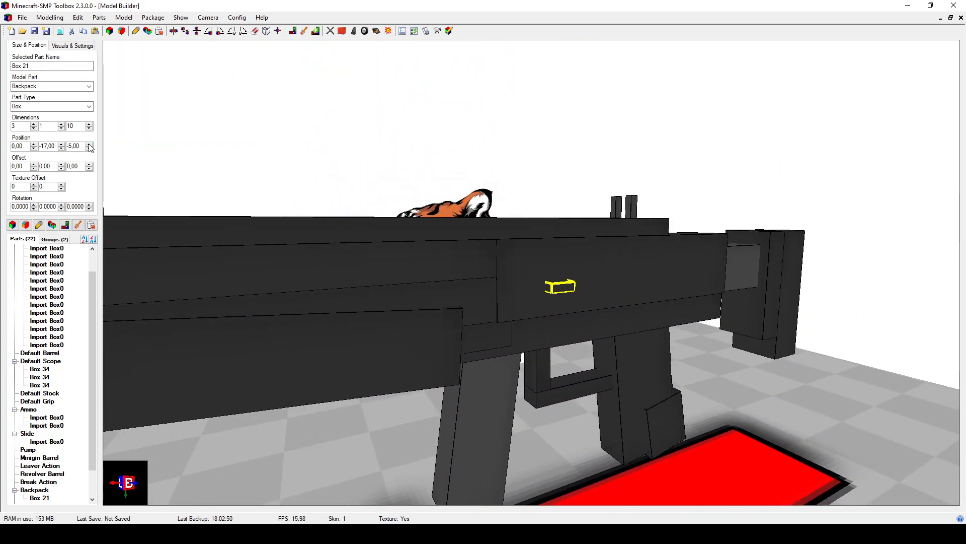
Step: Set the Backpack box's X and Y dimensions both to 11
{"action": "left_click_drag", "start_coordinate": [269, 182], "coordinate": [315, 222]}
{"action": "left_click", "coordinate": [34, 124]}
{"action": "left_click", "coordinate": [33, 125]}
{"action": "left_click", "coordinate": [33, 124]}
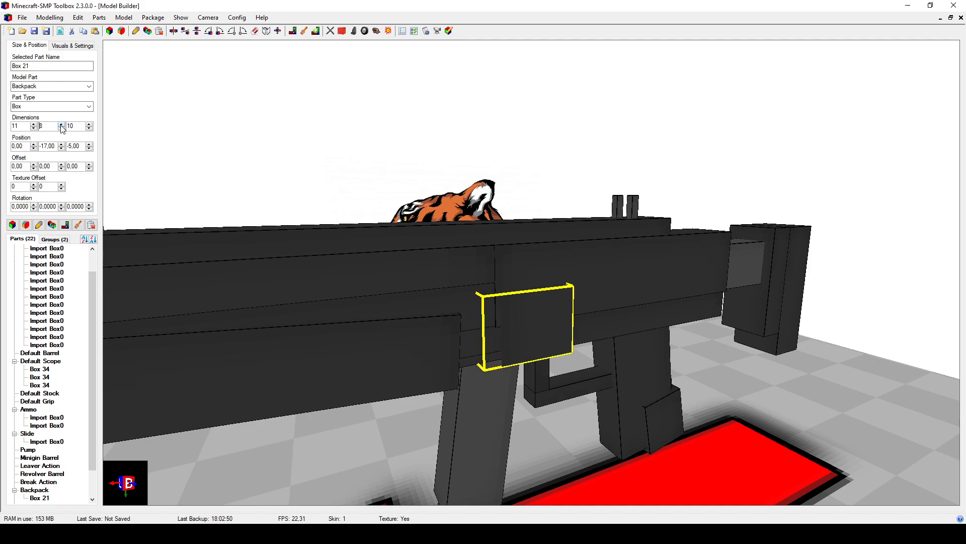
Step: Move the Backpack box to Y position -21 and X position 2
{"action": "left_click", "coordinate": [62, 147]}
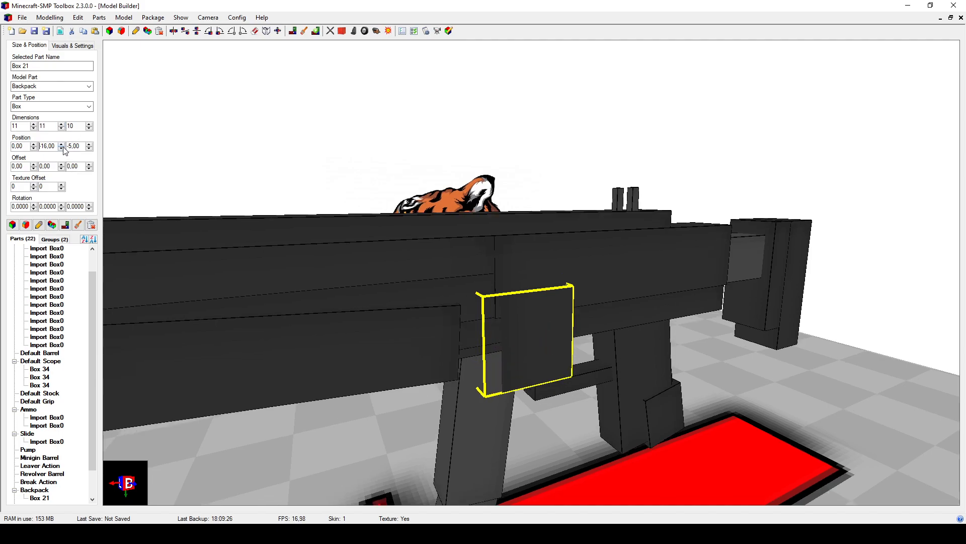
{"action": "left_click", "coordinate": [62, 148]}
{"action": "left_click", "coordinate": [62, 148]}
{"action": "left_click", "coordinate": [62, 148]}
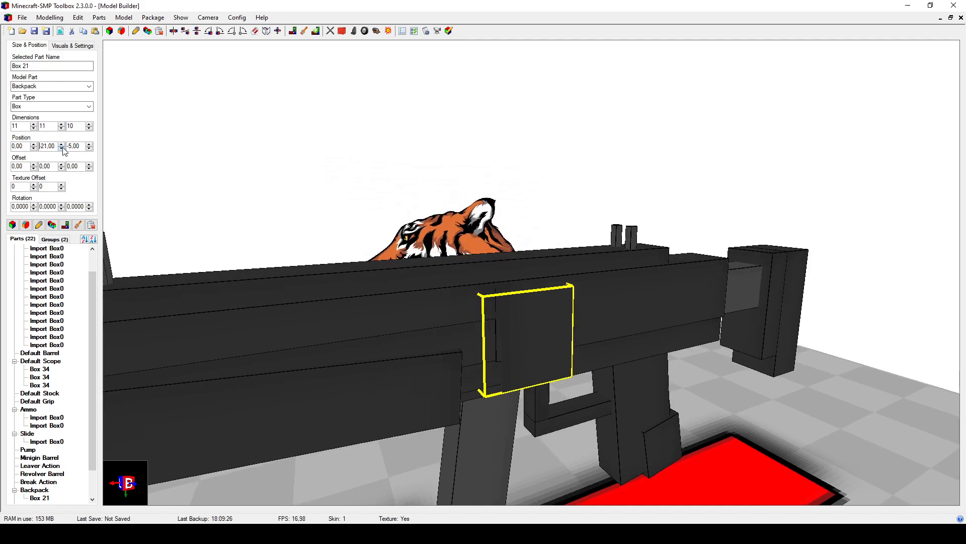
{"action": "left_click", "coordinate": [34, 145]}
{"action": "left_click", "coordinate": [35, 145]}
{"action": "left_click_drag", "start_coordinate": [304, 209], "coordinate": [321, 242]}
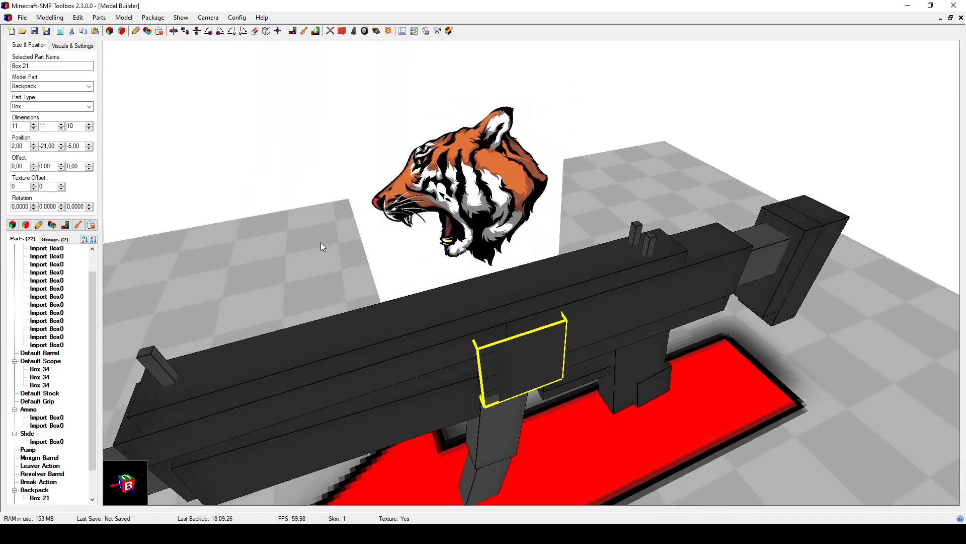
Step: Review the Texture Editor's texture layout and file options, and close the editor
{"action": "left_click", "coordinate": [292, 32]}
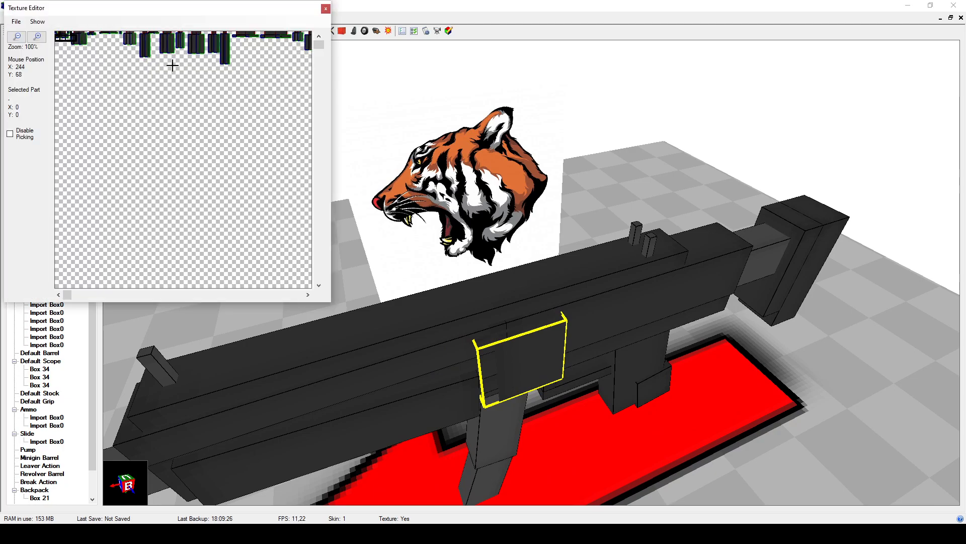
{"action": "left_click", "coordinate": [16, 21]}
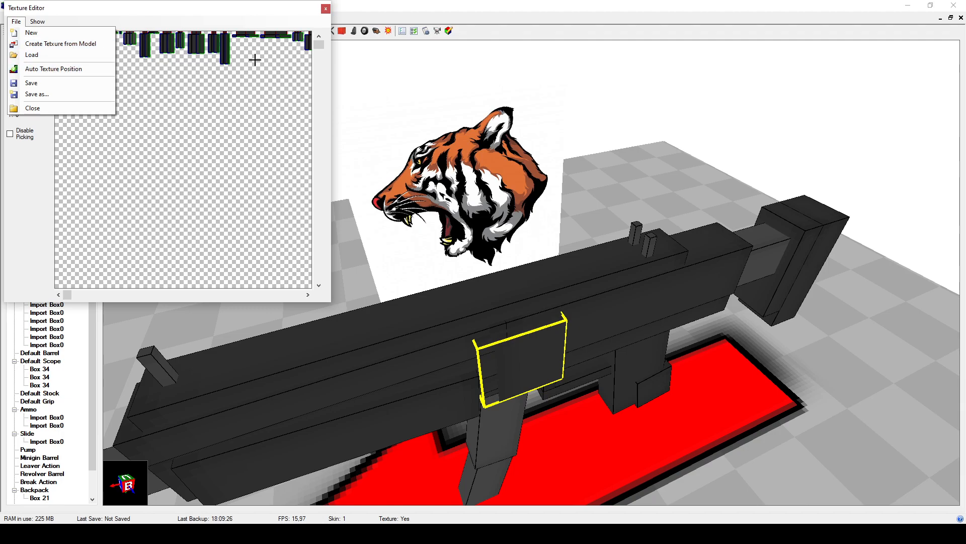
{"action": "left_click", "coordinate": [326, 9]}
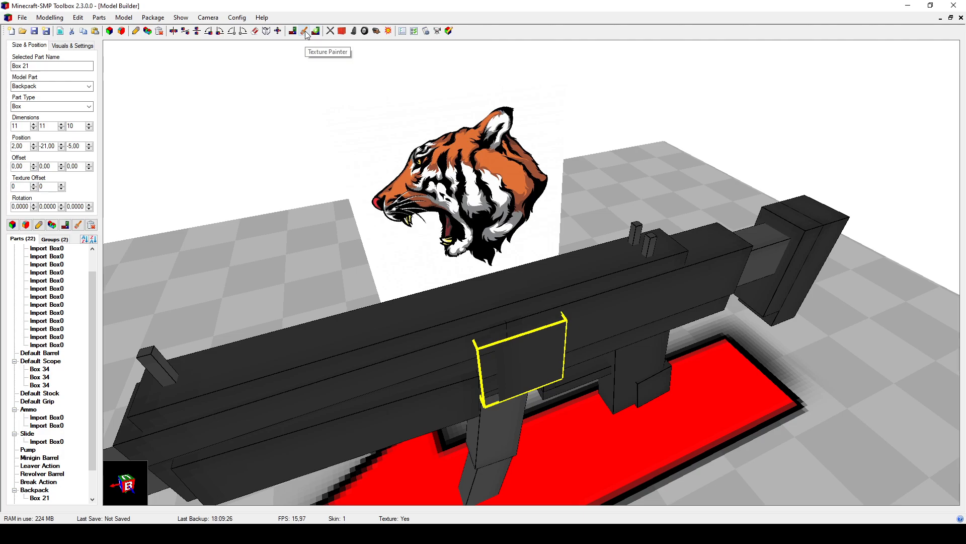
Step: Examine the texturing of the Backpack box and the surrounding gun body from several angles
{"action": "left_click_drag", "start_coordinate": [352, 271], "coordinate": [467, 221]}
{"action": "scroll", "coordinate": [468, 222], "scroll_direction": "up", "scroll_amount": 5}
{"action": "left_click_drag", "start_coordinate": [604, 344], "coordinate": [623, 325]}
{"action": "left_click_drag", "start_coordinate": [716, 395], "coordinate": [587, 400]}
{"action": "scroll", "coordinate": [601, 385], "scroll_direction": "down", "scroll_amount": 3}
{"action": "left_click_drag", "start_coordinate": [363, 98], "coordinate": [356, 115]}
{"action": "left_click_drag", "start_coordinate": [388, 196], "coordinate": [371, 322]}
{"action": "scroll", "coordinate": [55, 322], "scroll_direction": "up", "scroll_amount": 1}
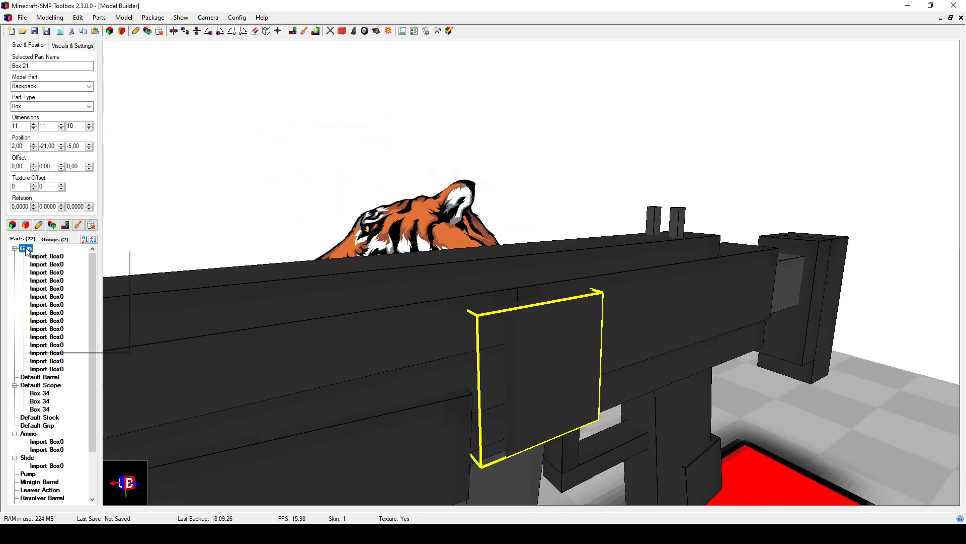
Step: Display the boxes in the Gun group as wireframes to expose the Backpack box
{"action": "right_click", "coordinate": [24, 248]}
{"action": "left_click", "coordinate": [71, 334]}
{"action": "left_click_drag", "start_coordinate": [472, 390], "coordinate": [610, 424]}
{"action": "left_click_drag", "start_coordinate": [811, 433], "coordinate": [760, 446]}
{"action": "scroll", "coordinate": [759, 444], "scroll_direction": "down", "scroll_amount": 5}
{"action": "scroll", "coordinate": [542, 348], "scroll_direction": "up", "scroll_amount": 2}
{"action": "left_click_drag", "start_coordinate": [542, 348], "coordinate": [548, 345]}
{"action": "left_click_drag", "start_coordinate": [536, 237], "coordinate": [553, 352]}
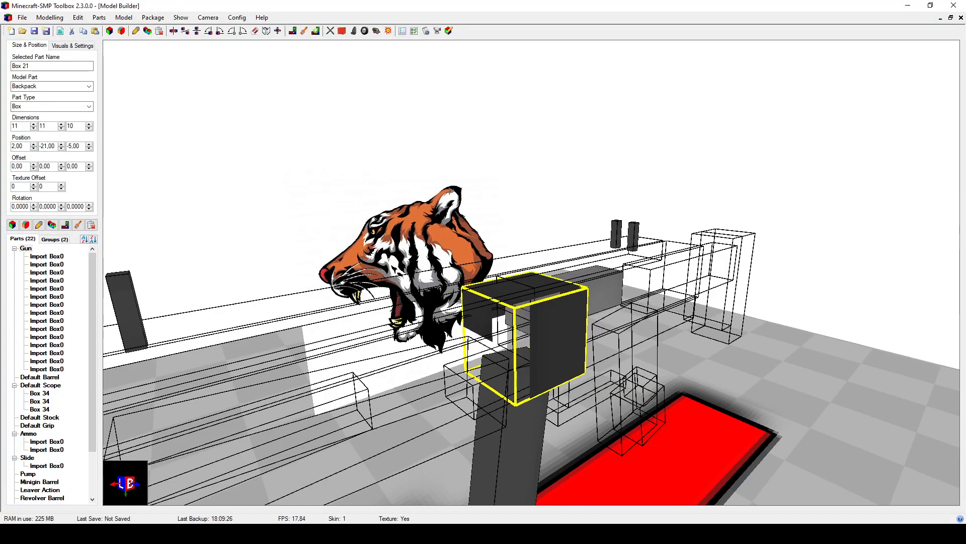
{"action": "left_click", "coordinate": [124, 19]}
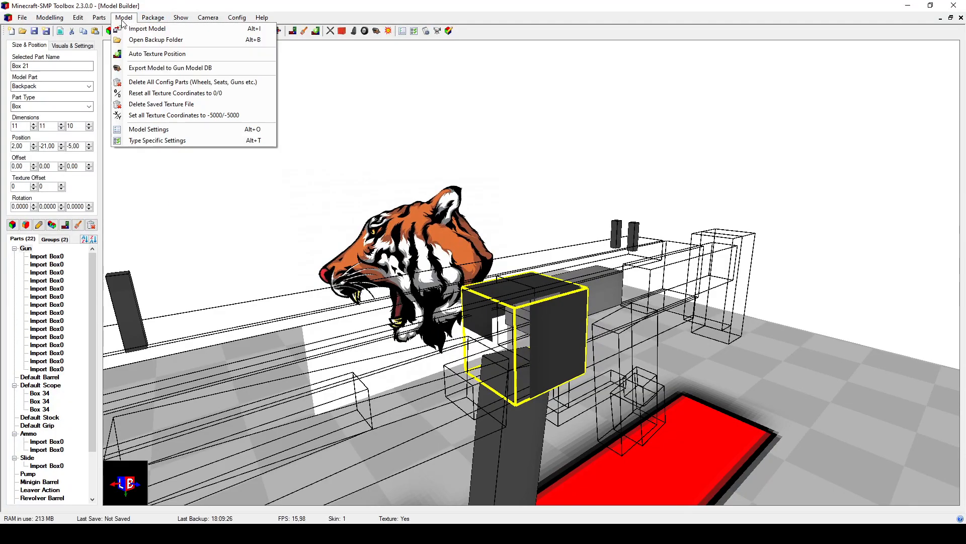
{"action": "left_click", "coordinate": [173, 3]}
{"action": "left_click", "coordinate": [240, 19]}
{"action": "left_click", "coordinate": [299, 5]}
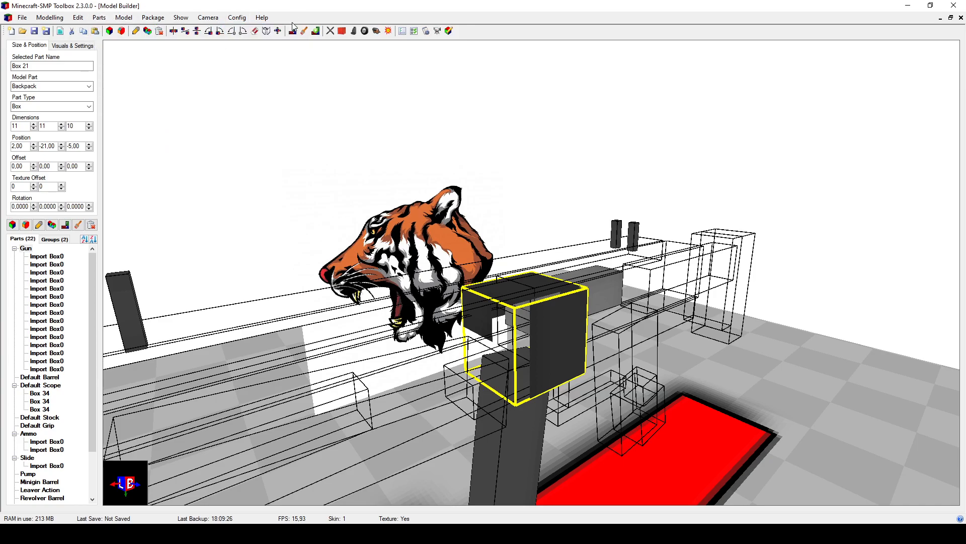
Step: Open the Texture Editor and examine the part outlines in the texture layout
{"action": "left_click", "coordinate": [316, 31]}
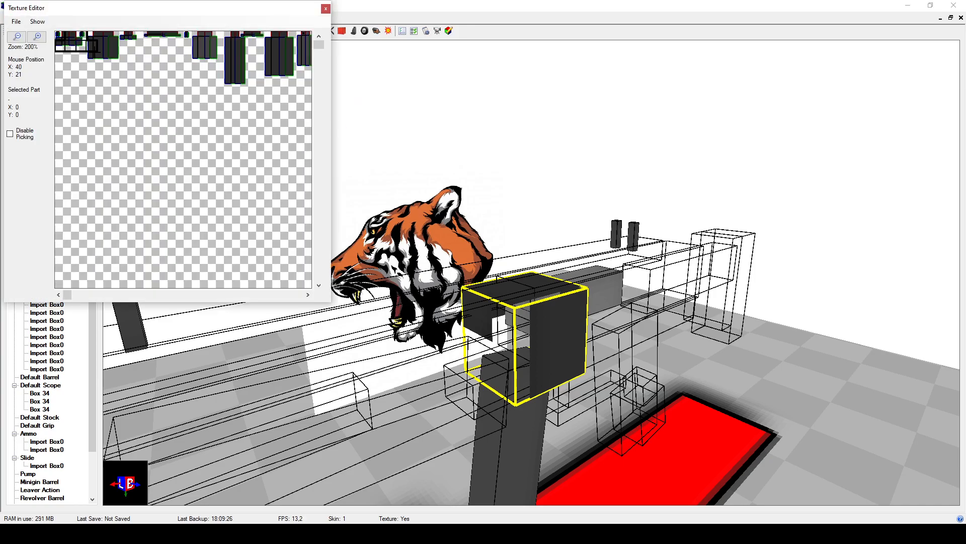
{"action": "scroll", "coordinate": [98, 55], "scroll_direction": "up", "scroll_amount": 2}
{"action": "scroll", "coordinate": [184, 146], "scroll_direction": "down", "scroll_amount": 1}
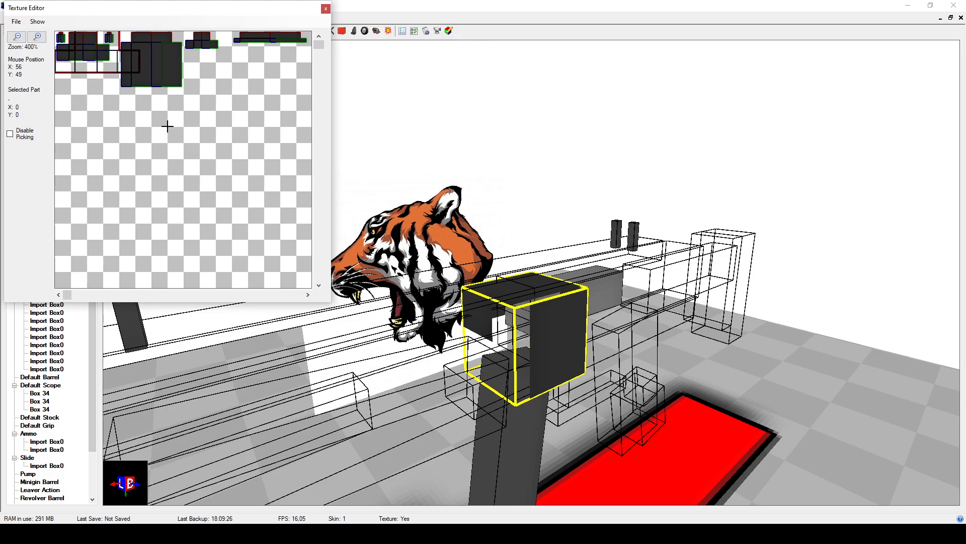
{"action": "middle_click_drag", "start_coordinate": [606, 422], "coordinate": [606, 449]}
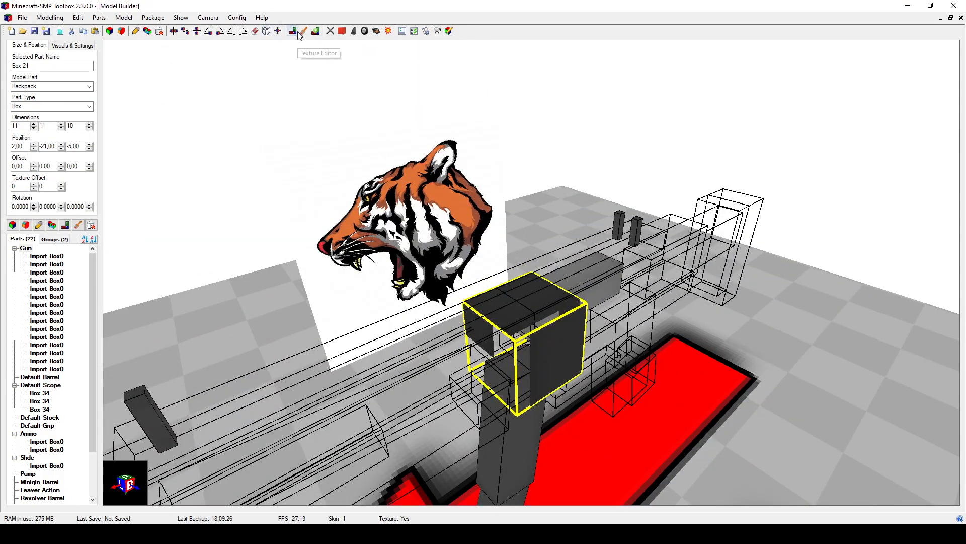
{"action": "left_click_drag", "start_coordinate": [295, 11], "coordinate": [370, 64]}
{"action": "left_click_drag", "start_coordinate": [292, 67], "coordinate": [370, 1]}
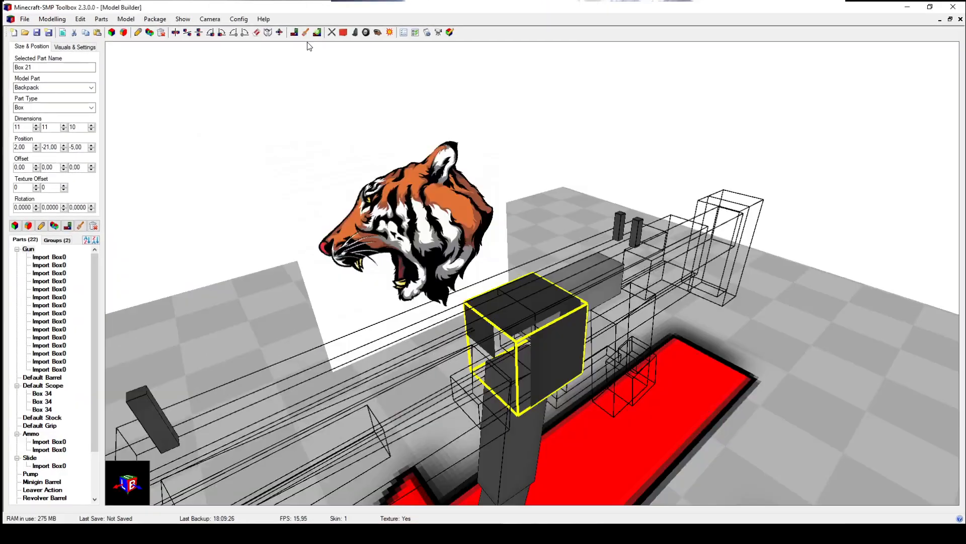
Step: Try to save the texture to the Desktop under the file name MP5
{"action": "key", "text": "alt+Tab"}
{"action": "left_click", "coordinate": [16, 21]}
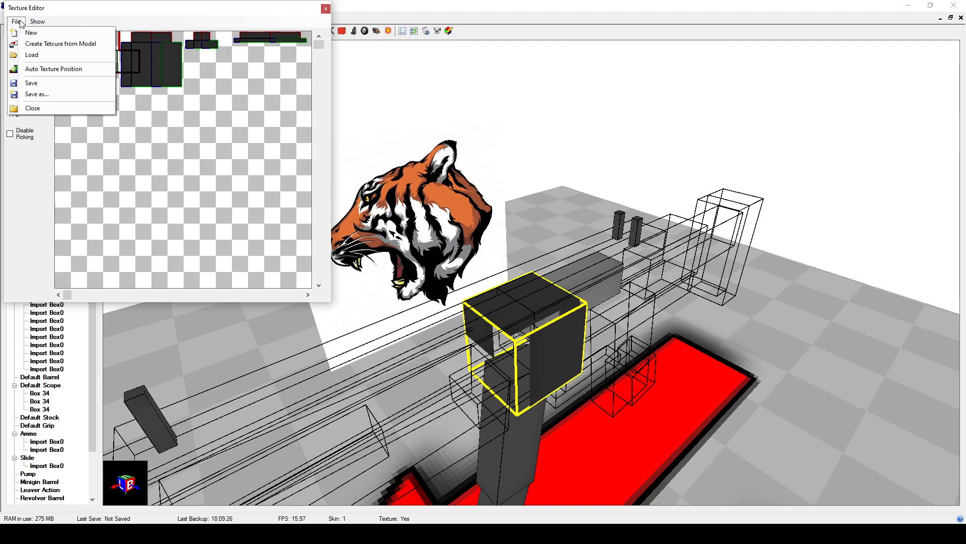
{"action": "left_click", "coordinate": [36, 94]}
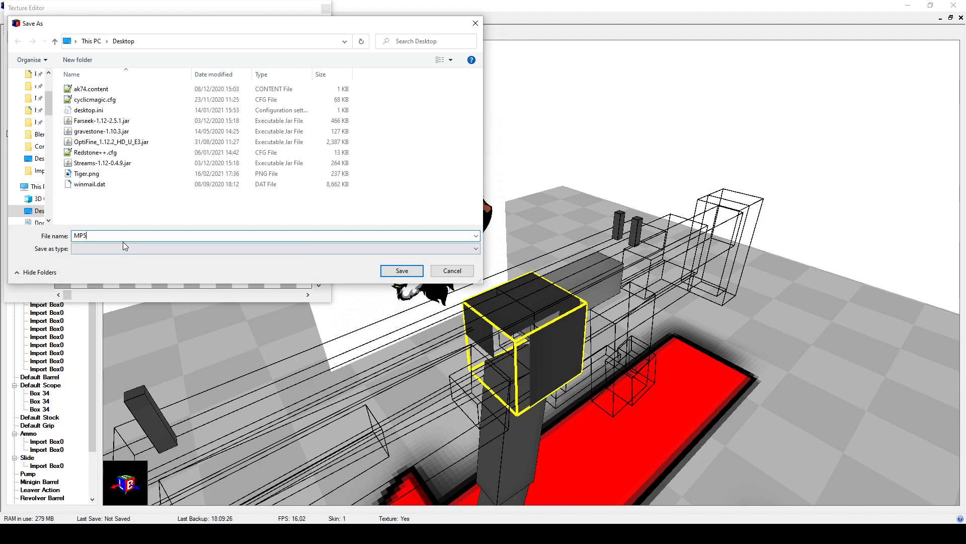
{"action": "left_click", "coordinate": [403, 270]}
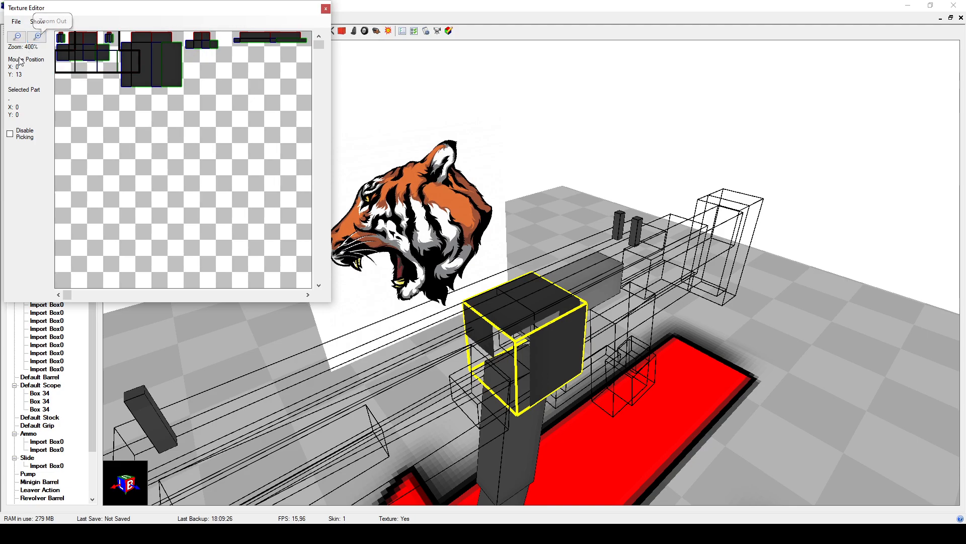
{"action": "key", "text": "alt+Tab"}
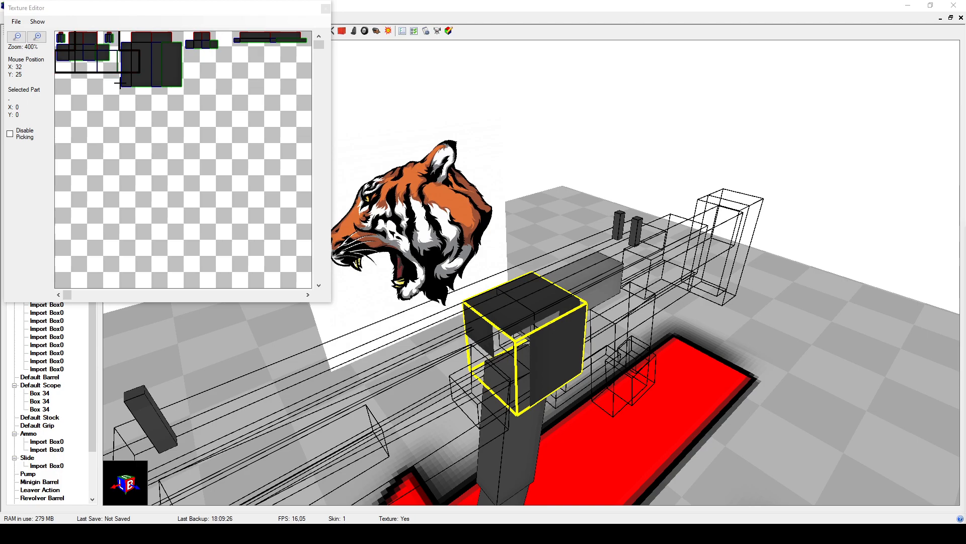
{"action": "left_click", "coordinate": [13, 23]}
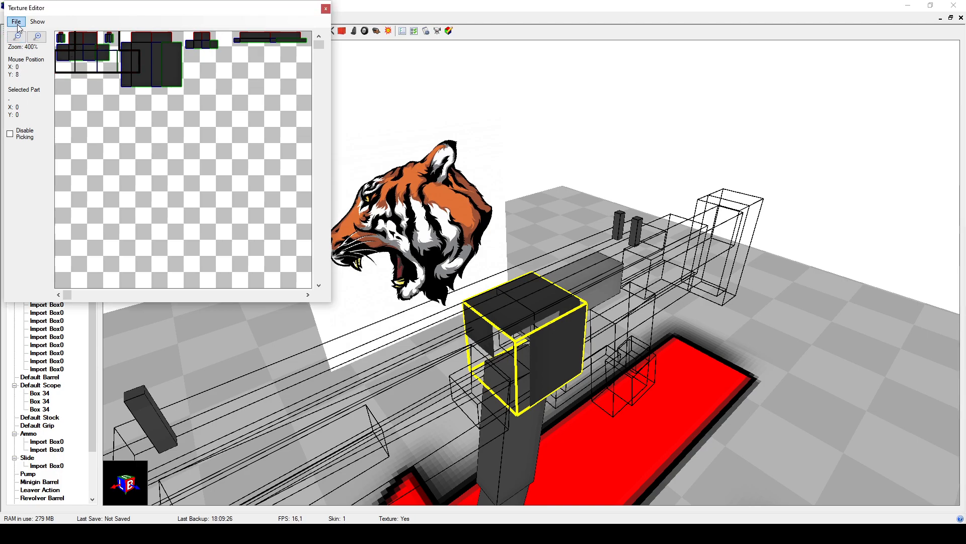
{"action": "left_click", "coordinate": [17, 24]}
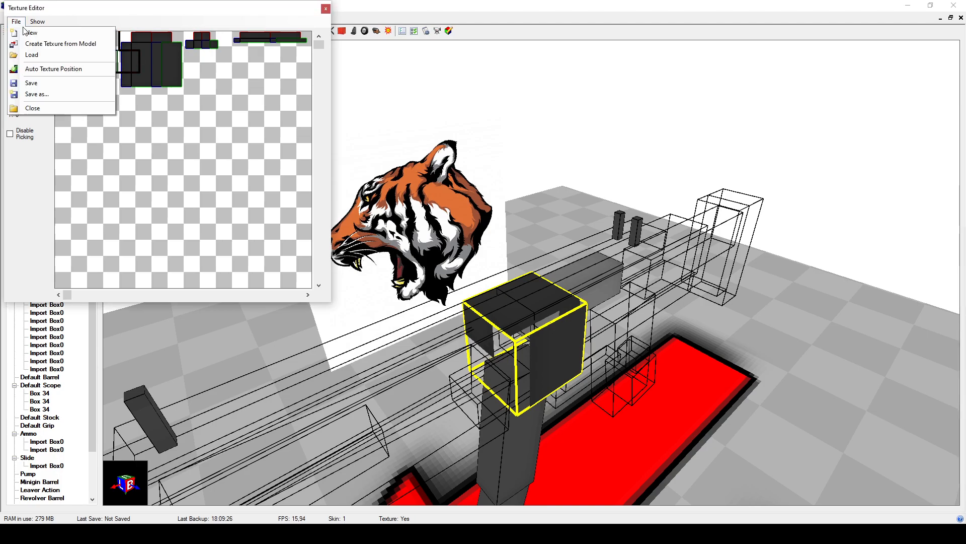
{"action": "left_click", "coordinate": [42, 56]}
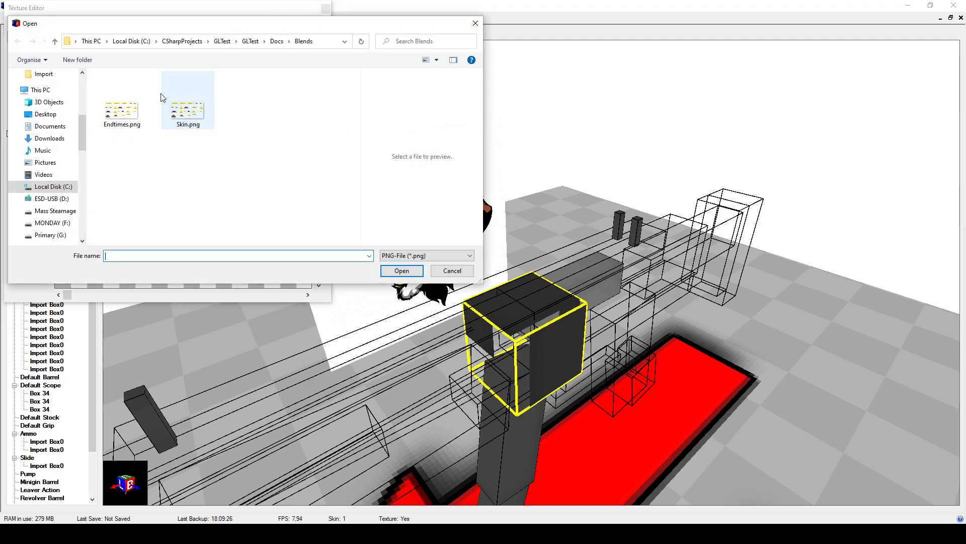
{"action": "scroll", "coordinate": [56, 166], "scroll_direction": "down", "scroll_amount": 2}
{"action": "scroll", "coordinate": [54, 133], "scroll_direction": "up", "scroll_amount": 1}
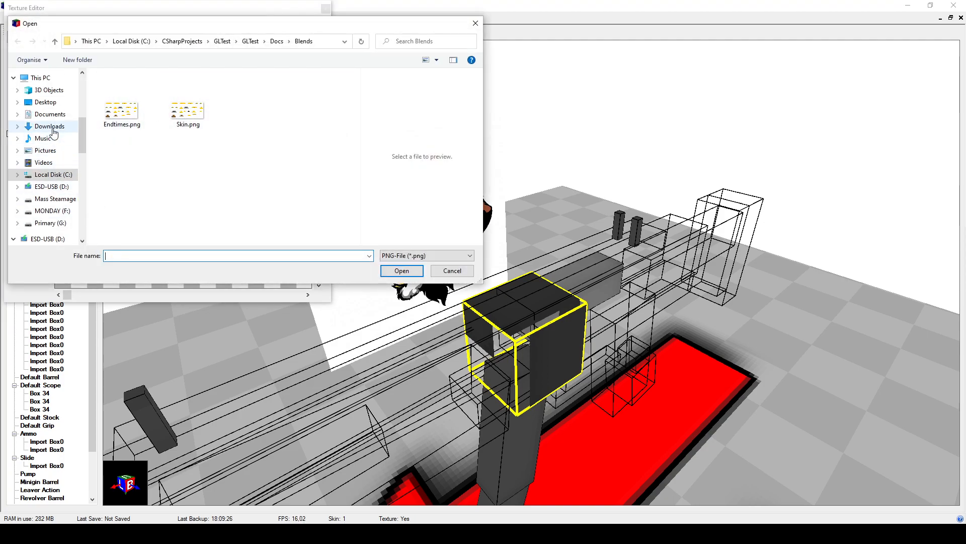
{"action": "left_click", "coordinate": [52, 130]}
{"action": "left_click", "coordinate": [64, 103]}
{"action": "left_click", "coordinate": [132, 91]}
{"action": "left_click", "coordinate": [170, 119]}
{"action": "left_click", "coordinate": [451, 270]}
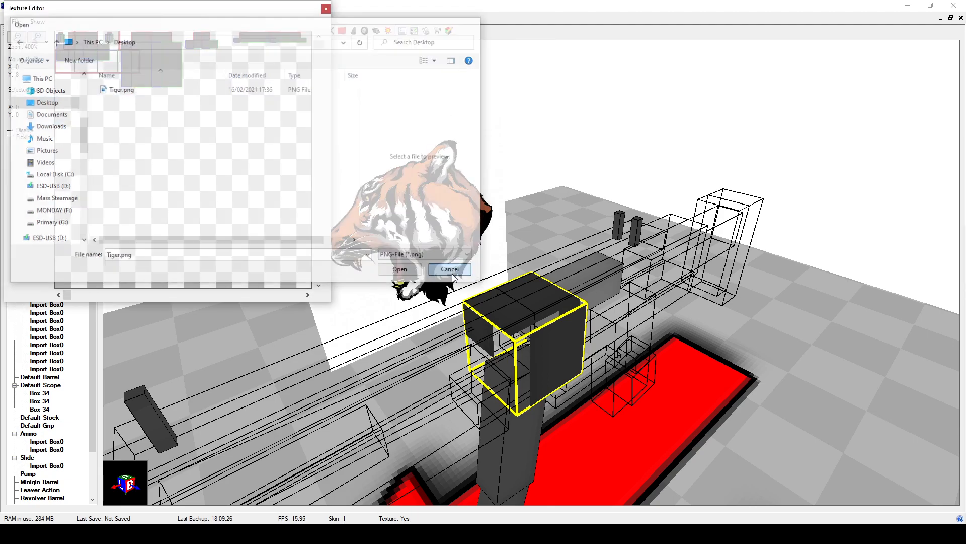
Step: Save the gun's texture to the Desktop as Skin_Gun_MP5.png
{"action": "left_click", "coordinate": [15, 17]}
{"action": "left_click", "coordinate": [51, 69]}
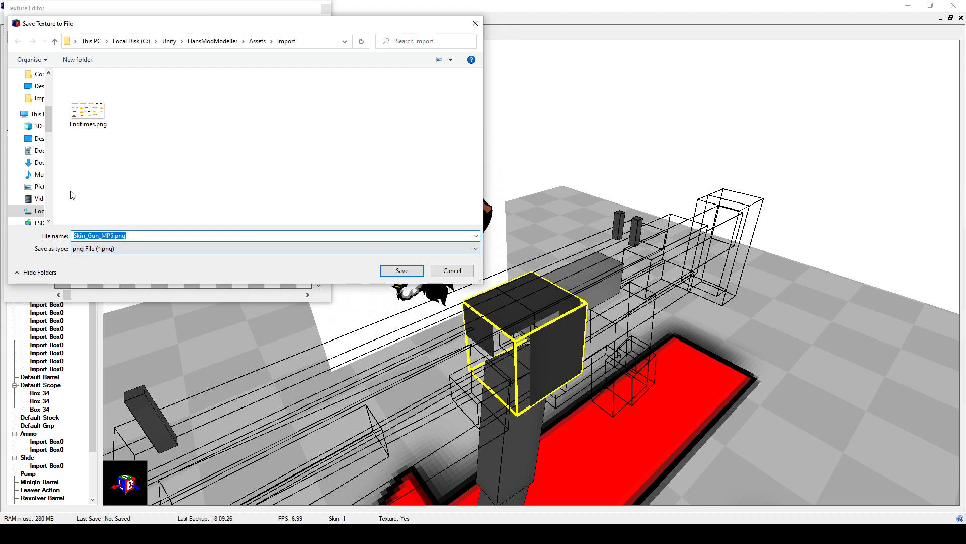
{"action": "left_click", "coordinate": [36, 139]}
{"action": "left_click", "coordinate": [145, 235]}
{"action": "left_click", "coordinate": [402, 272]}
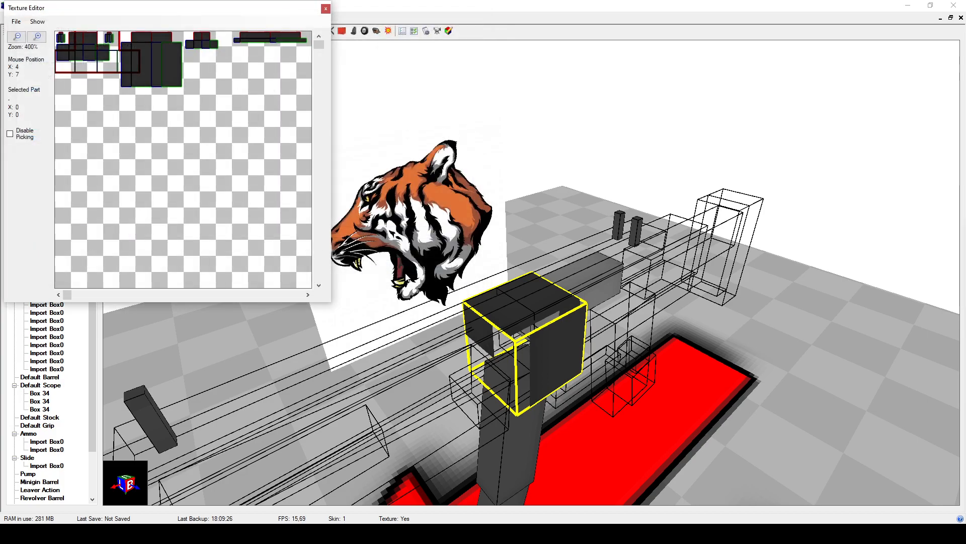
Step: Choose Skin_Gun_MP5.png on the Desktop as the texture file to load
{"action": "left_click", "coordinate": [16, 22]}
{"action": "left_click", "coordinate": [31, 55]}
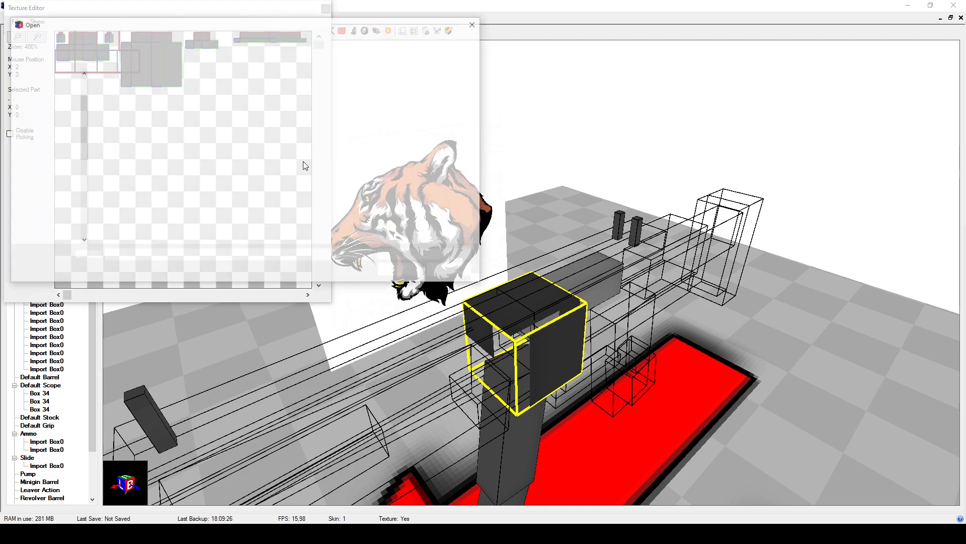
{"action": "left_click", "coordinate": [45, 114]}
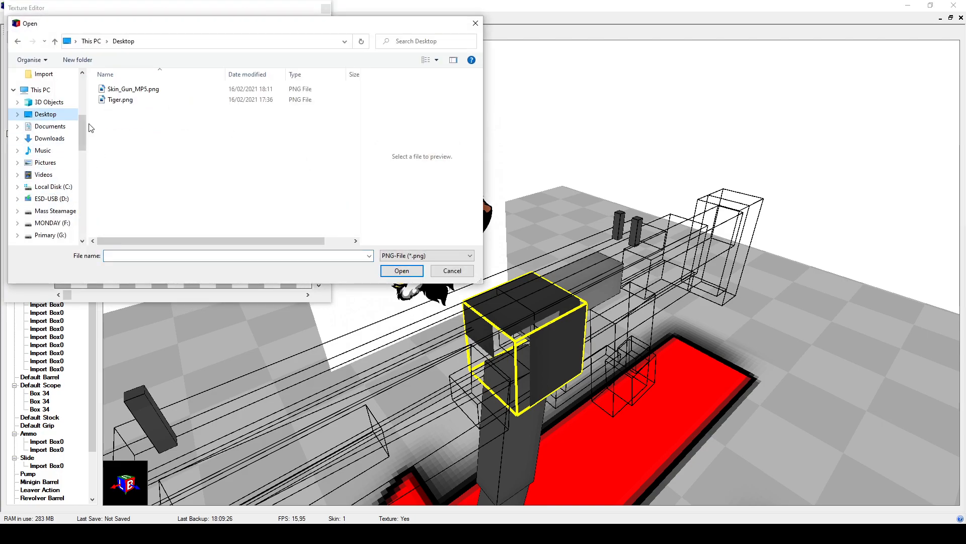
{"action": "left_click", "coordinate": [133, 90]}
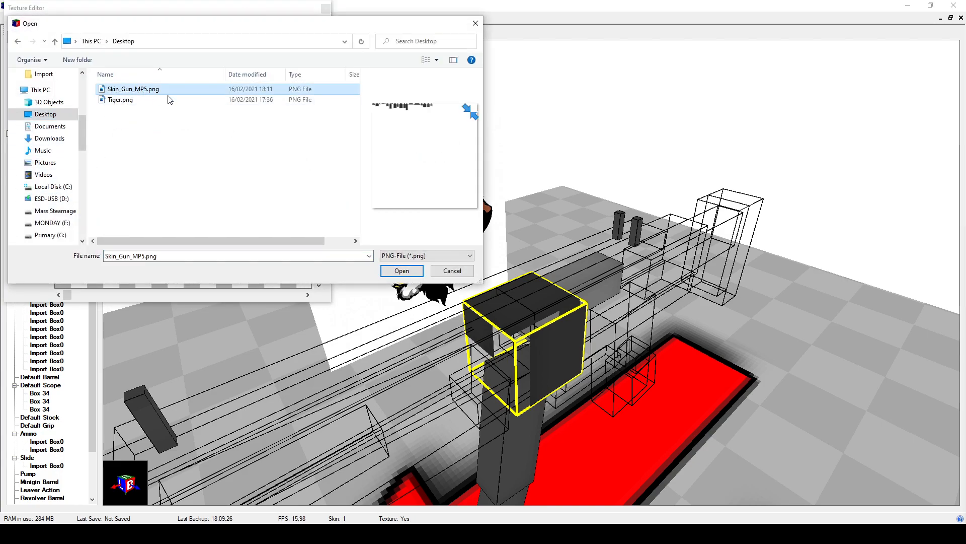
Step: Open Skin_Gun_MP5.png in paint.net, fill its transparent background with magenta and switch to Rectangle Select
{"action": "left_click", "coordinate": [176, 533]}
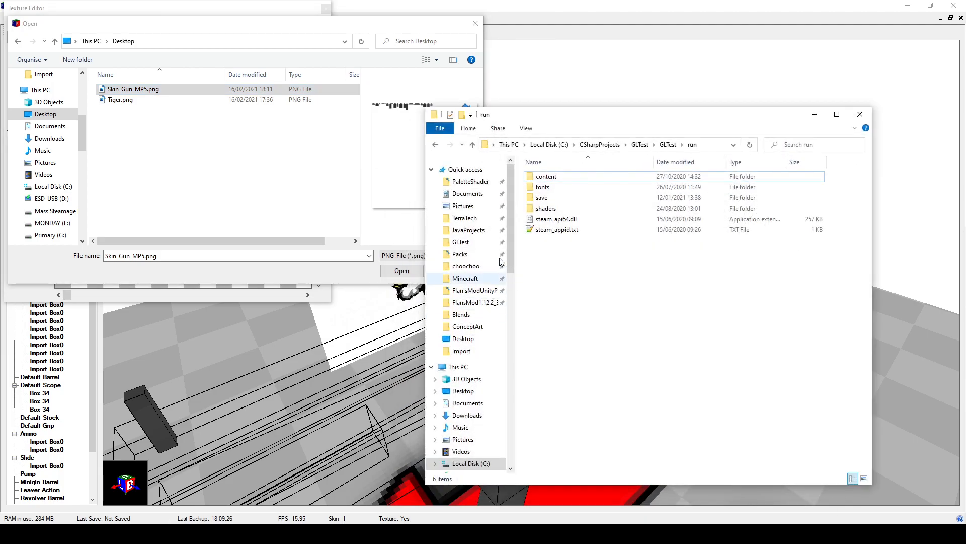
{"action": "left_click_drag", "start_coordinate": [622, 116], "coordinate": [965, 115]}
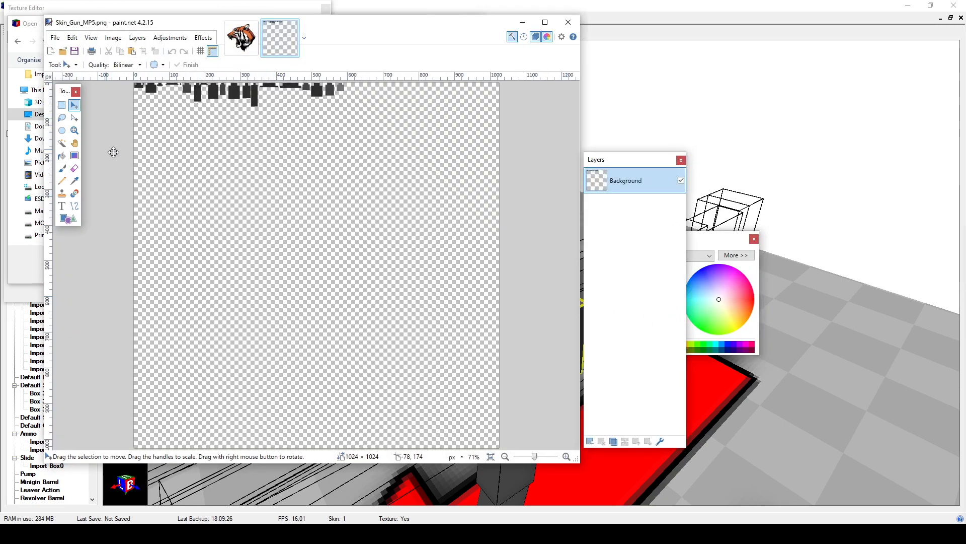
{"action": "left_click", "coordinate": [61, 155]}
{"action": "left_click", "coordinate": [737, 269]}
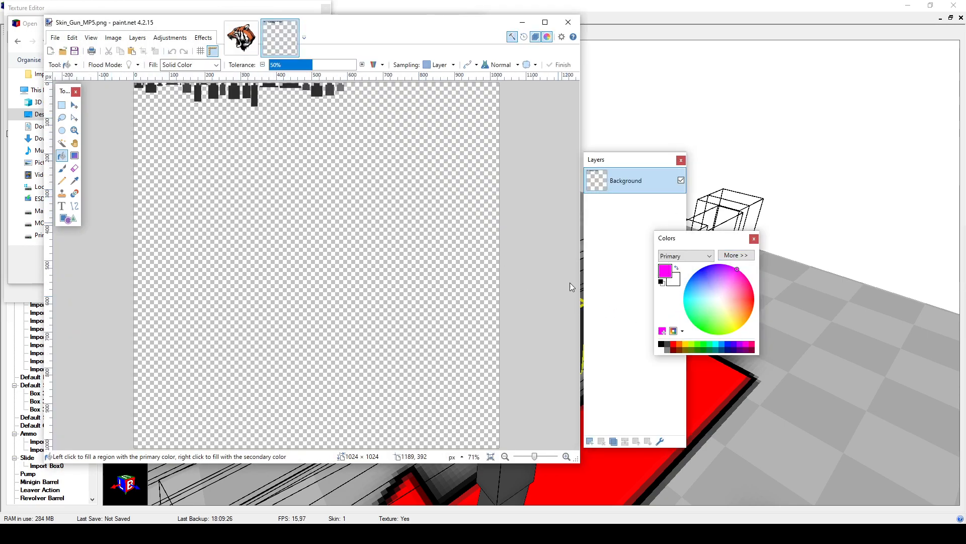
{"action": "left_click", "coordinate": [278, 257]}
{"action": "key", "text": "s"}
{"action": "scroll", "coordinate": [231, 134], "scroll_direction": "down", "scroll_amount": 1, "text": "ctrl"}
{"action": "scroll", "coordinate": [235, 156], "scroll_direction": "up", "scroll_amount": 2, "text": "ctrl"}
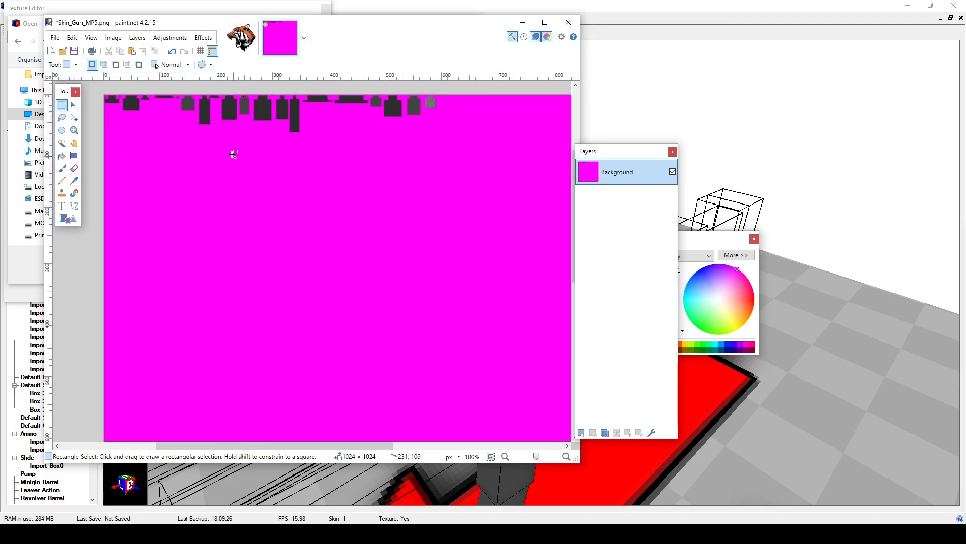
Step: Save the magenta-filled texture with the default PNG settings and load Skin_Gun_MP5.png into the Texture Editor
{"action": "key", "text": "ctrl+s"}
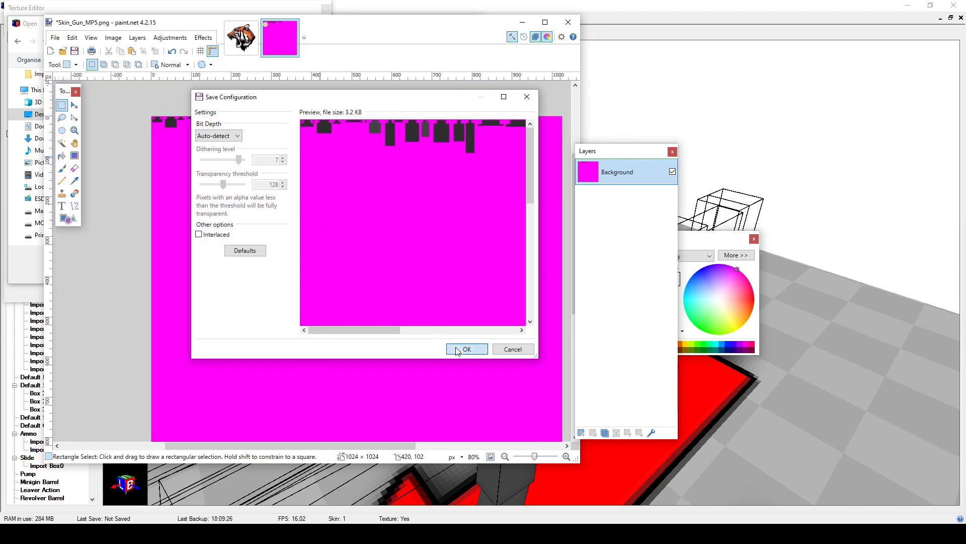
{"action": "left_click", "coordinate": [467, 349]}
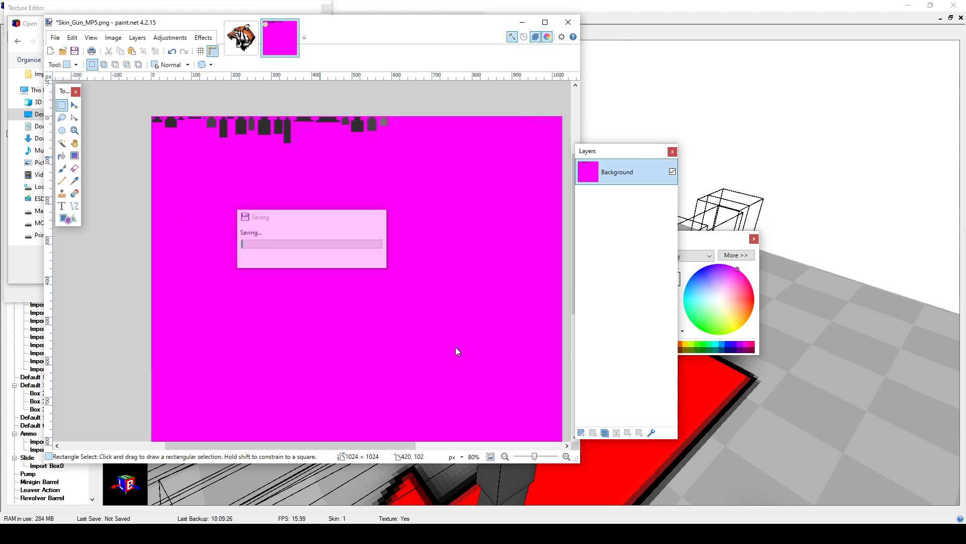
{"action": "left_click", "coordinate": [78, 27]}
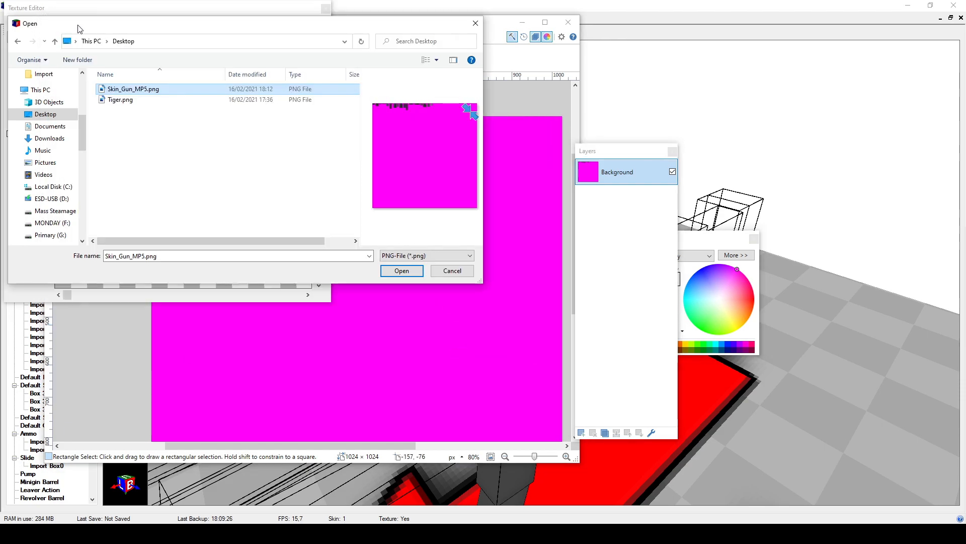
{"action": "double_click", "coordinate": [136, 90]}
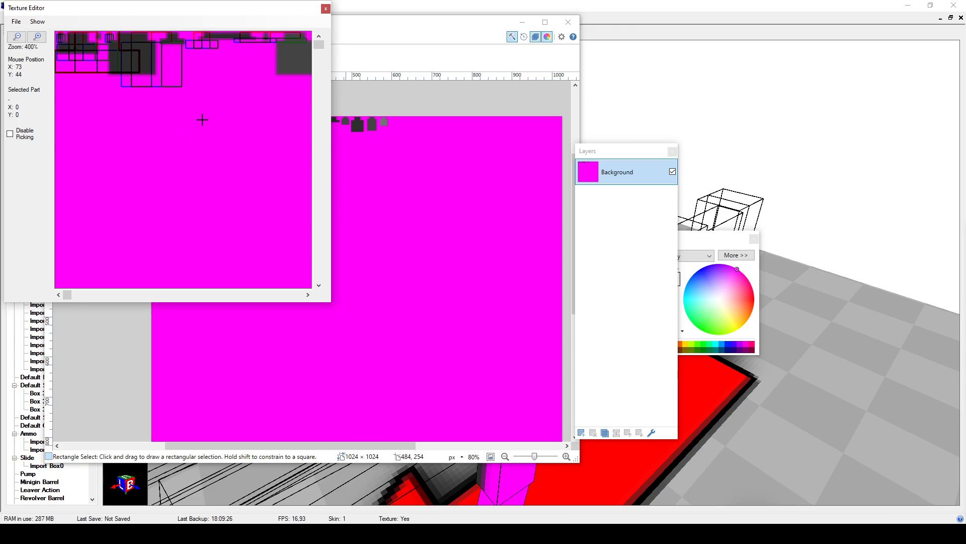
Step: Switch to paint.net, refill the background around the texture patches with magenta using the Fill tool, and save the image
{"action": "left_click", "coordinate": [428, 123]}
{"action": "scroll", "coordinate": [341, 141], "scroll_direction": "up", "scroll_amount": 2, "text": "ctrl"}
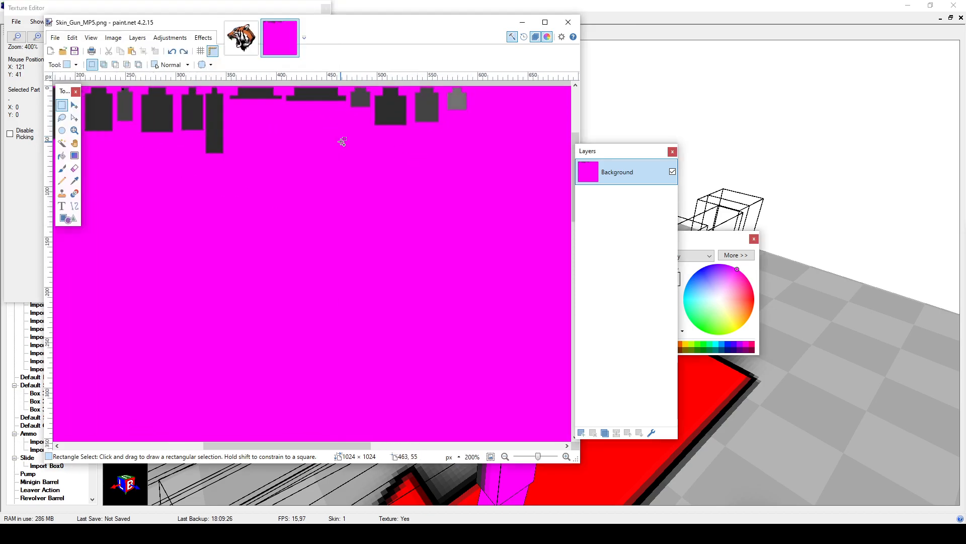
{"action": "scroll", "coordinate": [341, 141], "scroll_direction": "up", "scroll_amount": 2, "text": "ctrl"}
{"action": "key", "text": "f"}
{"action": "left_click", "coordinate": [407, 216]}
{"action": "scroll", "coordinate": [462, 145], "scroll_direction": "up", "scroll_amount": 1, "text": "ctrl"}
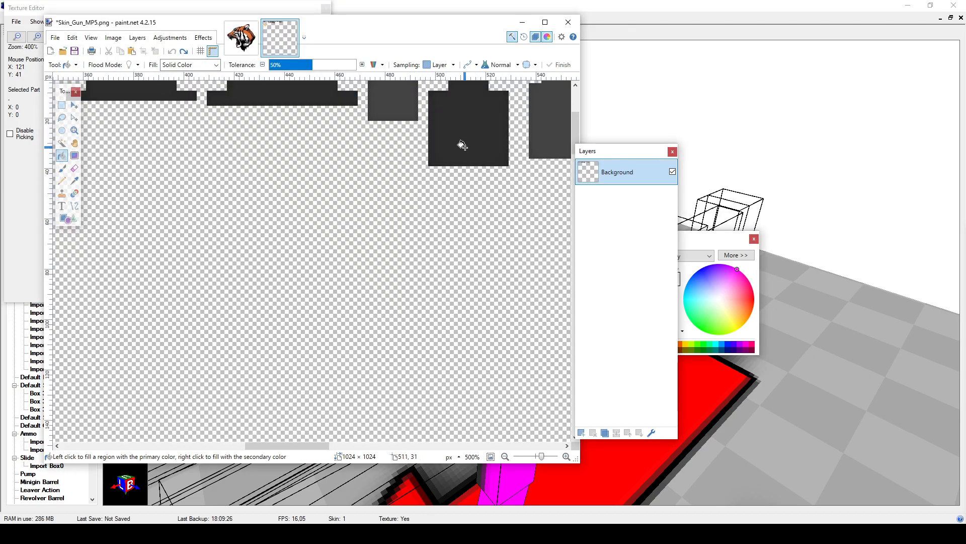
{"action": "scroll", "coordinate": [462, 146], "scroll_direction": "up", "scroll_amount": 2}
{"action": "left_click", "coordinate": [371, 247]}
{"action": "key", "text": "ctrl+s"}
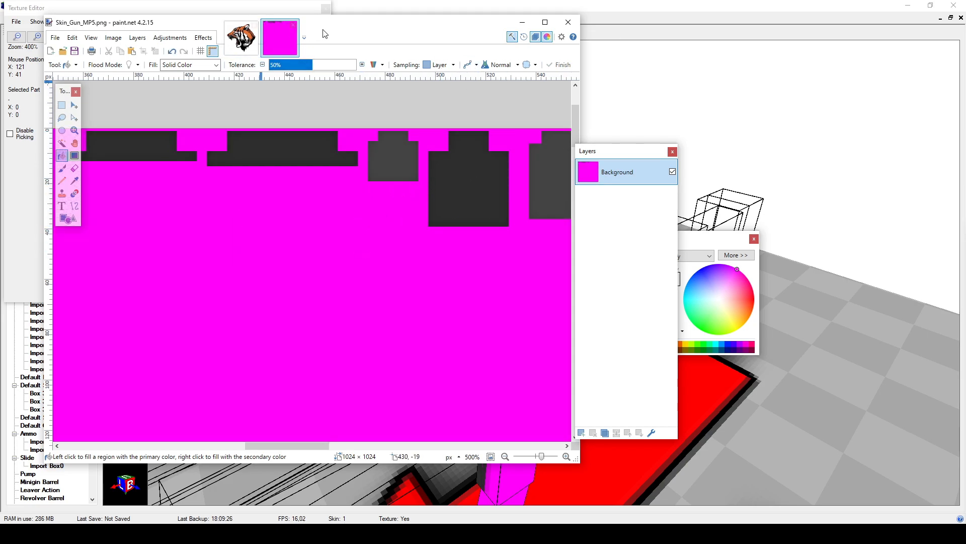
Step: Move the paint.net window away from the Texture Editor and reload the updated Skin_Gun_MP5.png as the texture
{"action": "left_click_drag", "start_coordinate": [323, 33], "coordinate": [425, 46]}
{"action": "left_click", "coordinate": [92, 107]}
{"action": "left_click", "coordinate": [17, 21]}
{"action": "left_click", "coordinate": [31, 54]}
{"action": "double_click", "coordinate": [104, 93]}
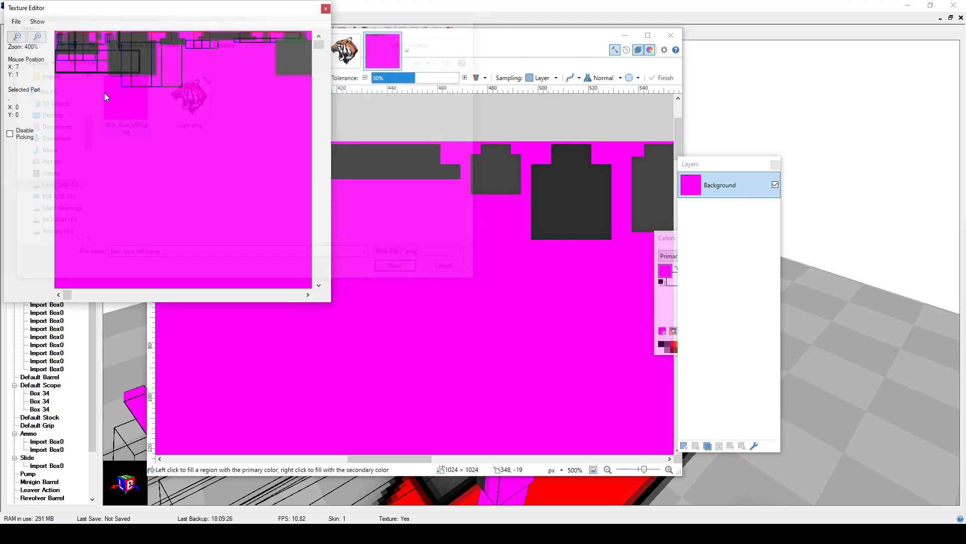
Step: Save the image in paint.net again and load Skin_Gun_MP5.png into the Texture Editor once more
{"action": "left_click", "coordinate": [443, 182]}
{"action": "key", "text": "ctrl+s"}
{"action": "left_click", "coordinate": [85, 20]}
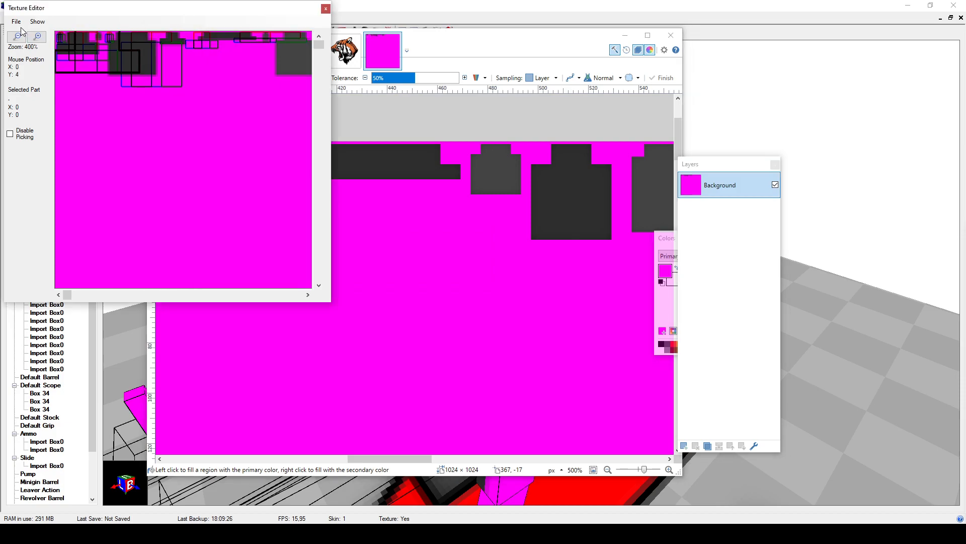
{"action": "left_click", "coordinate": [17, 24]}
{"action": "left_click", "coordinate": [54, 55]}
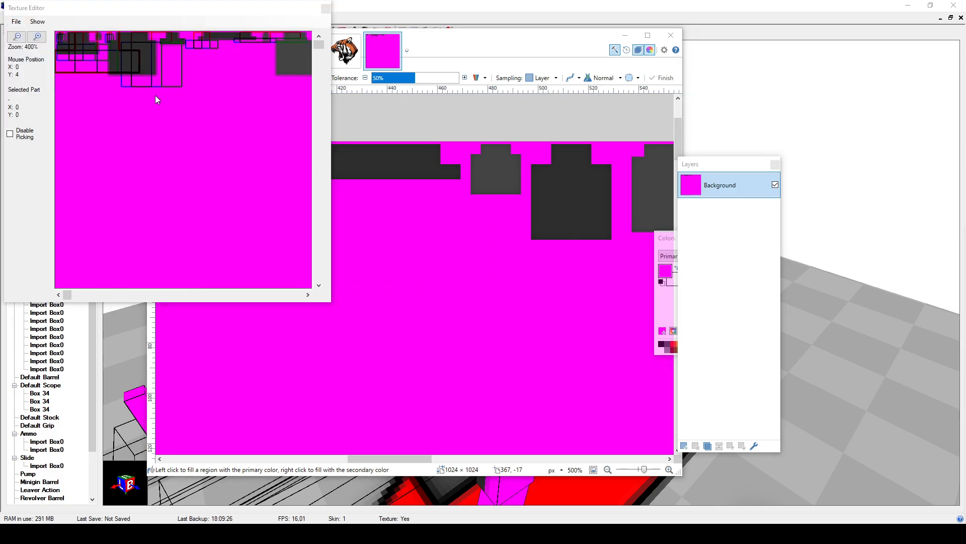
{"action": "double_click", "coordinate": [116, 94]}
Step: Load Tiger.png into the Texture Editor as the texture
{"action": "left_click", "coordinate": [16, 23]}
{"action": "left_click", "coordinate": [45, 56]}
{"action": "double_click", "coordinate": [189, 98]}
Step: Load Skin_Gun_MP5.png back into the Texture Editor in place of Tiger.png
{"action": "left_click", "coordinate": [17, 24]}
{"action": "left_click", "coordinate": [46, 54]}
{"action": "double_click", "coordinate": [140, 97]}
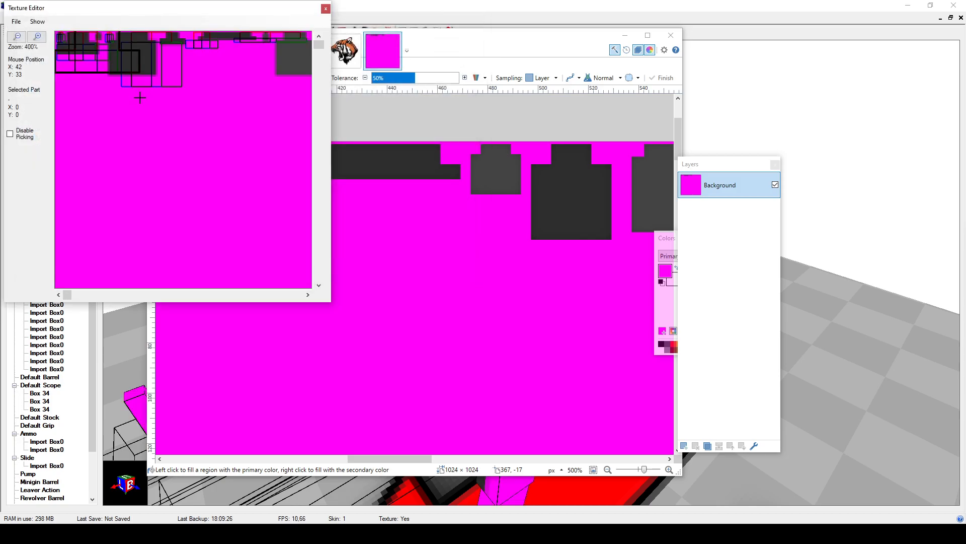
{"action": "scroll", "coordinate": [262, 63], "scroll_direction": "up", "scroll_amount": 2}
{"action": "scroll", "coordinate": [257, 71], "scroll_direction": "down", "scroll_amount": 2}
{"action": "left_click_drag", "start_coordinate": [233, 88], "coordinate": [232, 90]}
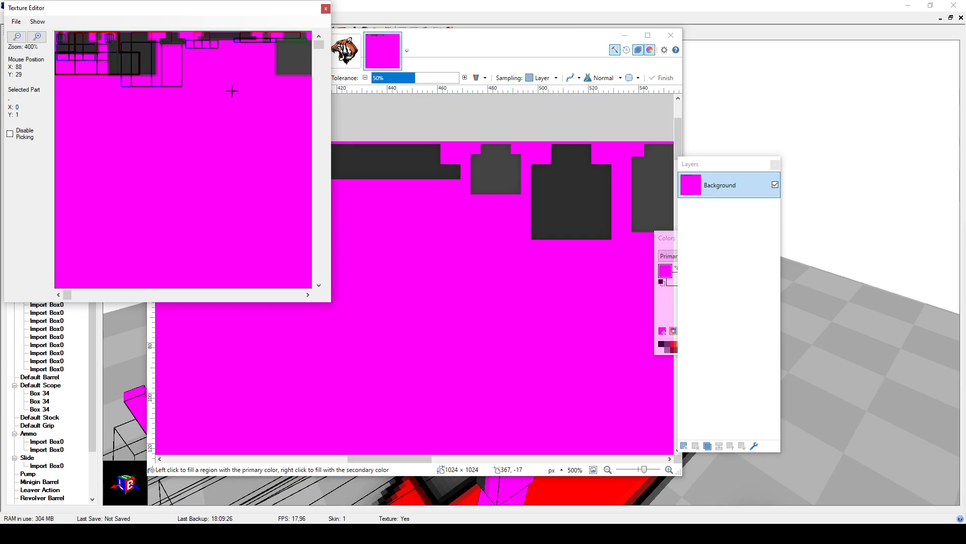
Step: Return to the Model Builder and examine how the magenta texture maps onto the Backpack box from several angles
{"action": "left_click", "coordinate": [485, 18]}
{"action": "mouse_move", "coordinate": [601, 370]}
{"action": "middle_mouse_down"}
{"action": "mouse_move", "coordinate": [623, 312]}
{"action": "mouse_move", "coordinate": [613, 339]}
{"action": "mouse_move", "coordinate": [633, 354]}
{"action": "mouse_move", "coordinate": [616, 342]}
{"action": "mouse_move", "coordinate": [579, 352]}
{"action": "mouse_move", "coordinate": [508, 329]}
{"action": "mouse_move", "coordinate": [603, 366]}
{"action": "mouse_move", "coordinate": [593, 379]}
{"action": "mouse_move", "coordinate": [570, 364]}
{"action": "mouse_move", "coordinate": [640, 363]}
{"action": "mouse_move", "coordinate": [608, 372]}
{"action": "mouse_move", "coordinate": [616, 370]}
{"action": "mouse_move", "coordinate": [608, 323]}
{"action": "middle_mouse_up"}
{"action": "scroll", "coordinate": [613, 379], "scroll_direction": "up", "scroll_amount": 5}
{"action": "middle_click_drag", "start_coordinate": [370, 324], "coordinate": [388, 373]}
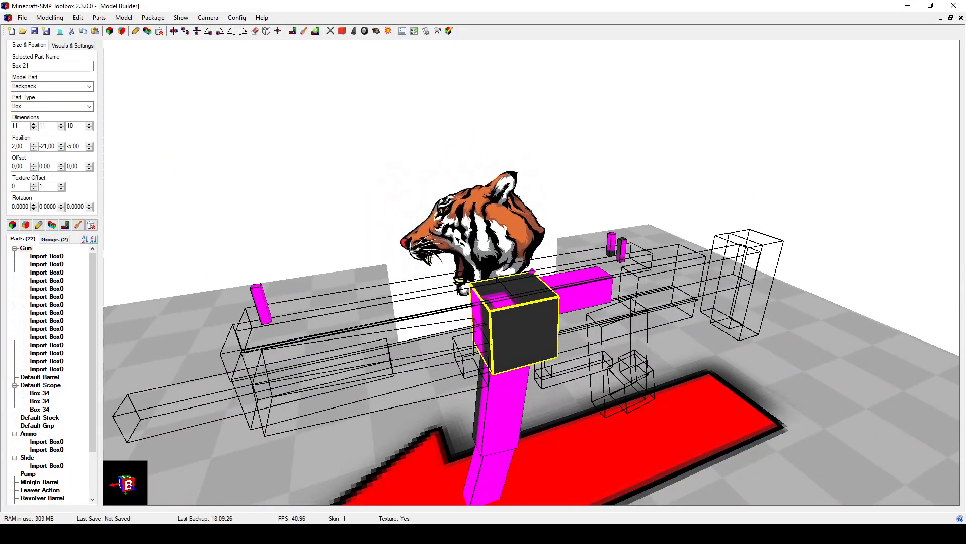
{"action": "key", "text": "alt+Tab"}
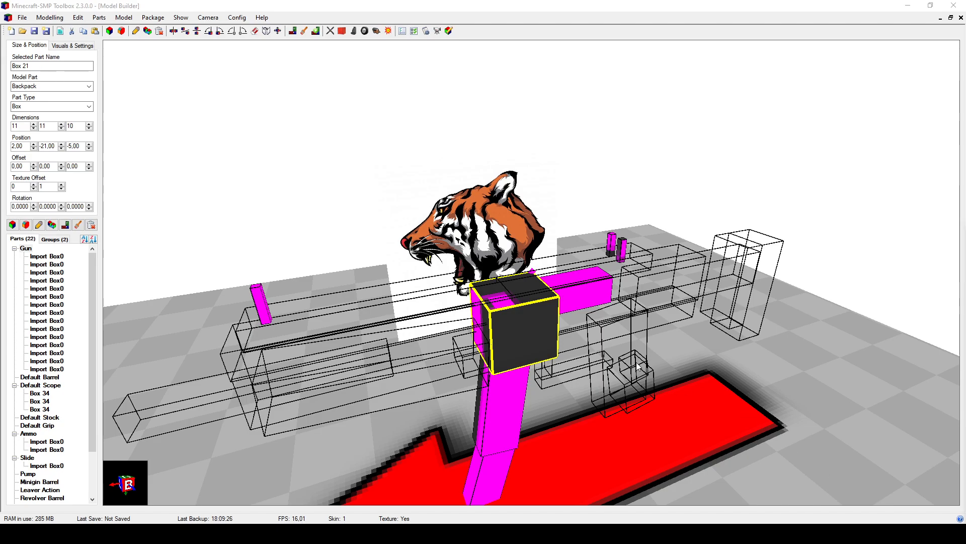
{"action": "scroll", "coordinate": [574, 410], "scroll_direction": "up", "scroll_amount": 5}
{"action": "middle_click_drag", "start_coordinate": [568, 402], "coordinate": [590, 423]}
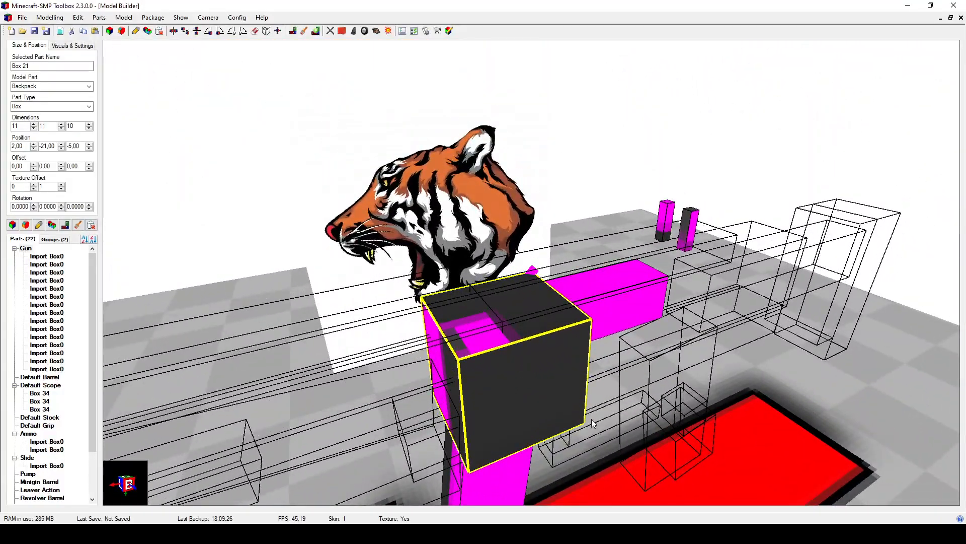
{"action": "middle_click_drag", "start_coordinate": [509, 410], "coordinate": [520, 407]}
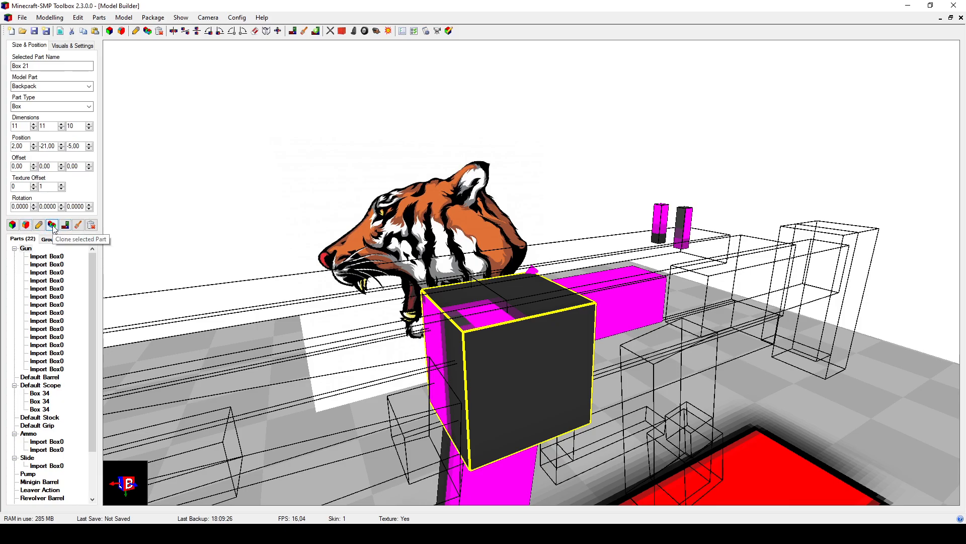
{"action": "middle_click_drag", "start_coordinate": [464, 362], "coordinate": [466, 349]}
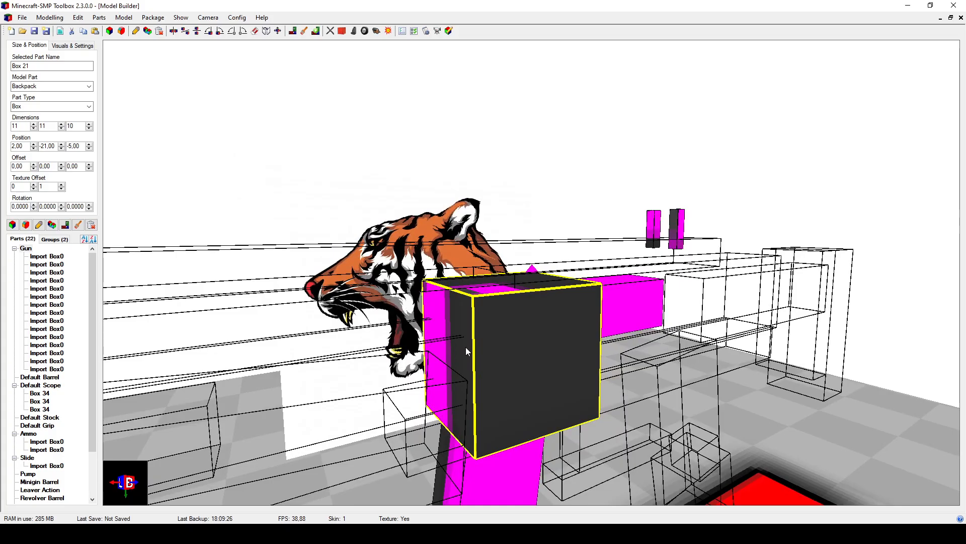
{"action": "middle_click_drag", "start_coordinate": [499, 359], "coordinate": [500, 306]}
{"action": "middle_click_drag", "start_coordinate": [563, 328], "coordinate": [514, 345]}
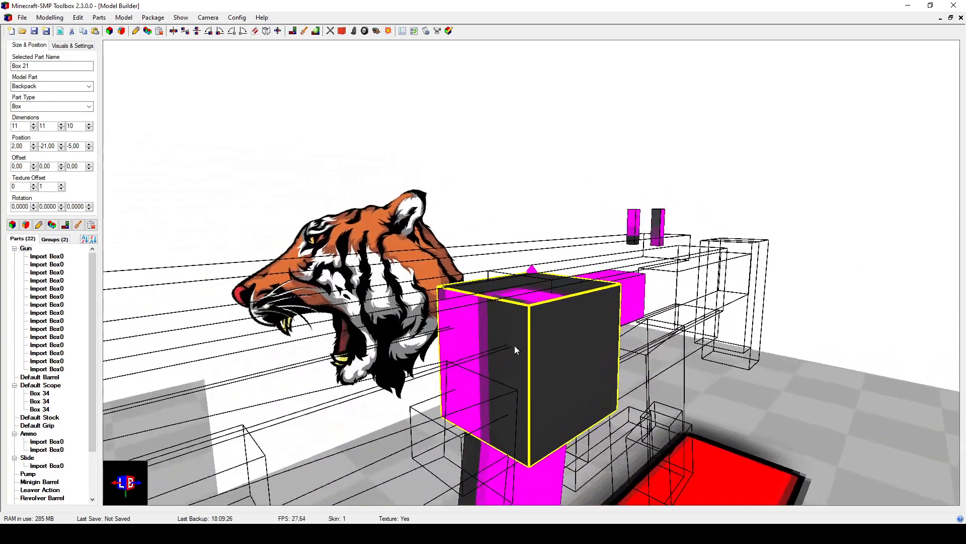
Step: Reduce the Backpack box's third dimension to 2
{"action": "left_click", "coordinate": [90, 128]}
{"action": "left_click", "coordinate": [90, 129]}
{"action": "left_click", "coordinate": [90, 128]}
{"action": "left_click", "coordinate": [90, 128]}
{"action": "left_click", "coordinate": [90, 129]}
{"action": "left_click", "coordinate": [90, 129]}
{"action": "left_click", "coordinate": [90, 129]}
Step: Move the Backpack box along the Z axis to position 3.00
{"action": "middle_click_drag", "start_coordinate": [312, 241], "coordinate": [274, 254]}
{"action": "left_click", "coordinate": [89, 143]}
{"action": "left_click", "coordinate": [89, 144]}
{"action": "left_click", "coordinate": [89, 144]}
{"action": "left_click", "coordinate": [89, 144]}
{"action": "left_click", "coordinate": [90, 144]}
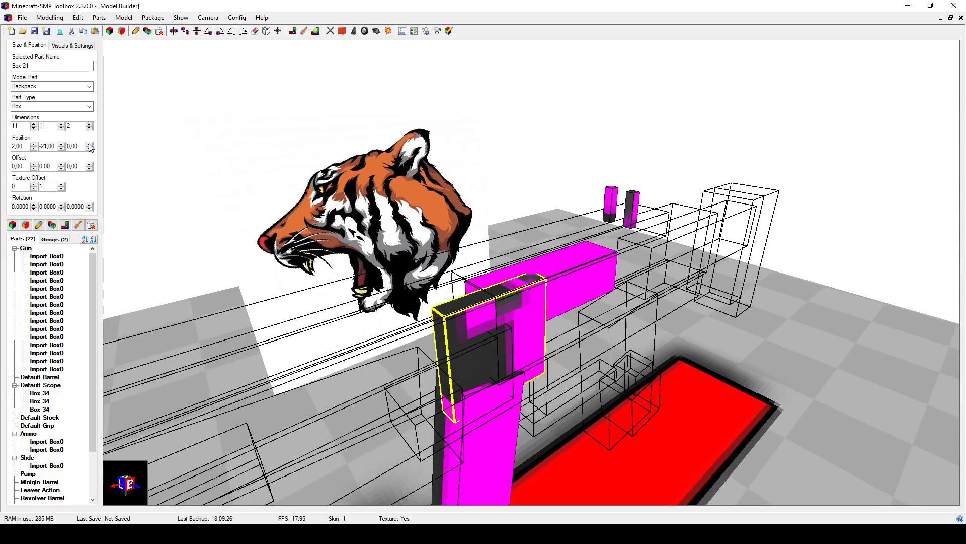
{"action": "left_click", "coordinate": [89, 144]}
{"action": "left_click", "coordinate": [89, 143]}
{"action": "middle_click_drag", "start_coordinate": [251, 214], "coordinate": [161, 187]}
{"action": "left_click", "coordinate": [89, 144]}
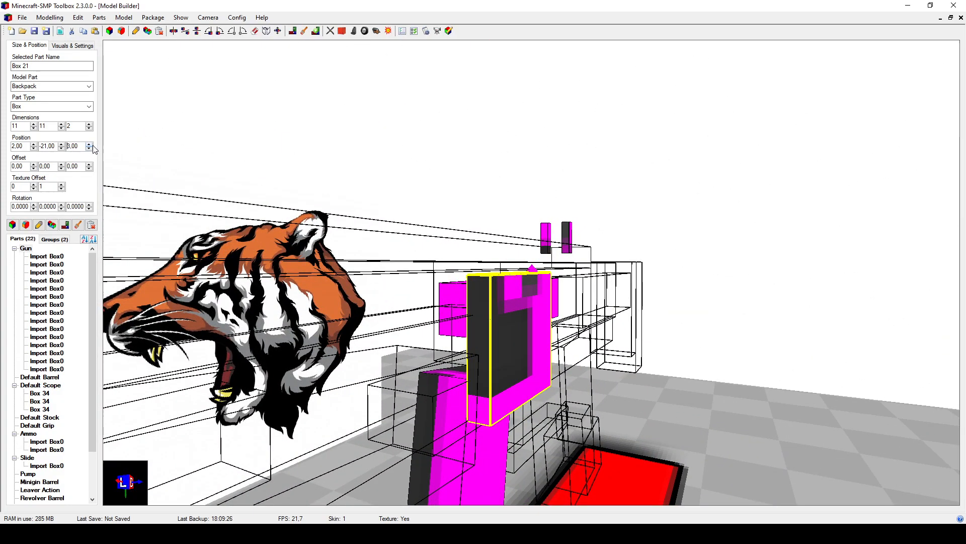
Step: Set the Backpack box's third dimension to 4 and its Z position to 1.00
{"action": "left_click", "coordinate": [89, 125]}
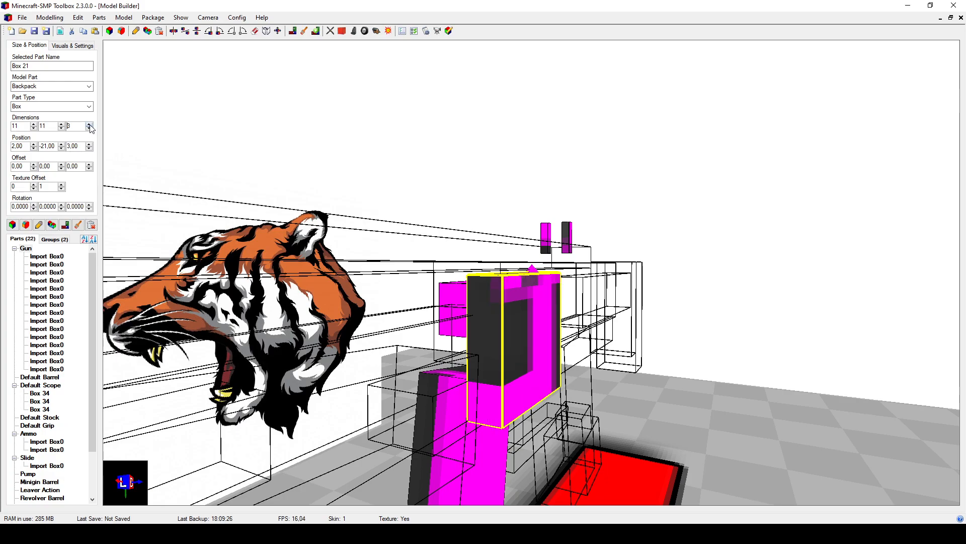
{"action": "left_click", "coordinate": [89, 148]}
{"action": "left_click", "coordinate": [91, 125]}
{"action": "left_click_drag", "start_coordinate": [114, 137], "coordinate": [416, 332]}
{"action": "left_click", "coordinate": [89, 148]}
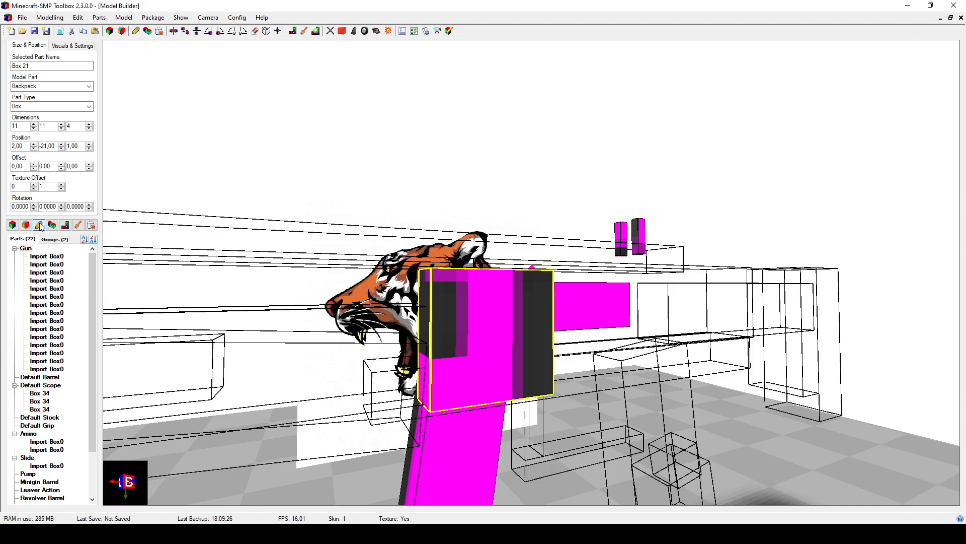
Step: Change the Backpack box's part type from Box to Shapebox
{"action": "left_click", "coordinate": [89, 107]}
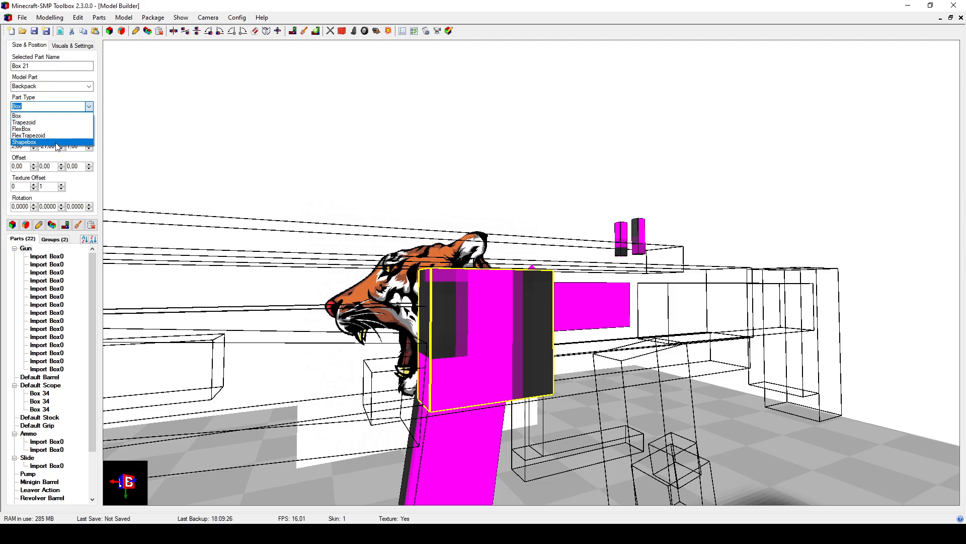
{"action": "left_click", "coordinate": [55, 143]}
{"action": "left_click_drag", "start_coordinate": [121, 145], "coordinate": [275, 212]}
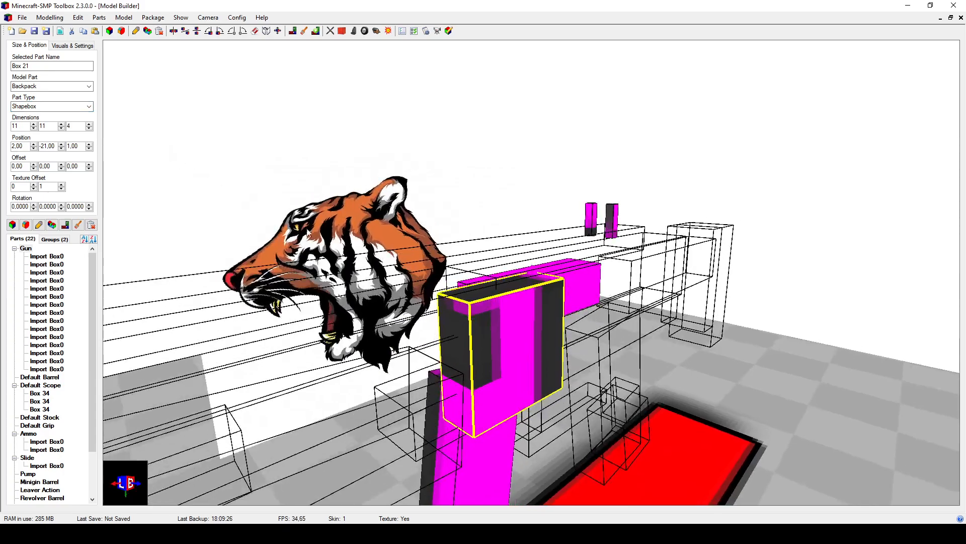
{"action": "left_click_drag", "start_coordinate": [481, 331], "coordinate": [457, 371]}
{"action": "scroll", "coordinate": [492, 354], "scroll_direction": "up", "scroll_amount": 3}
{"action": "scroll", "coordinate": [480, 394], "scroll_direction": "down", "scroll_amount": 3}
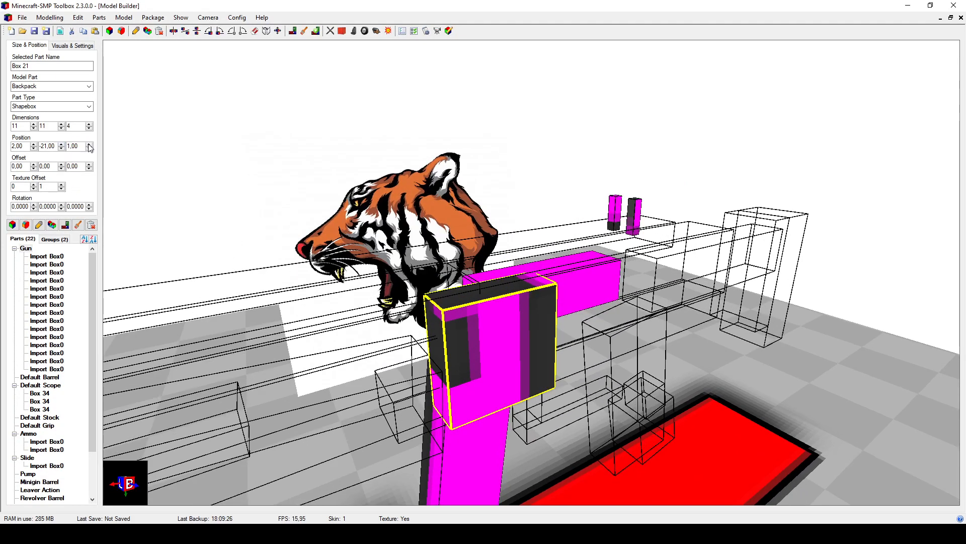
{"action": "left_click_drag", "start_coordinate": [267, 218], "coordinate": [310, 258]}
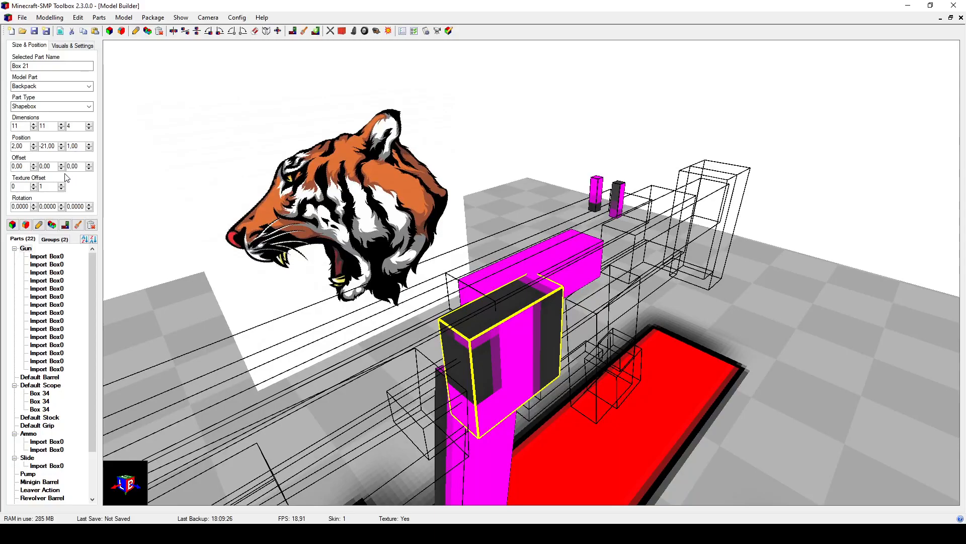
Step: Edit the Shapebox's corners, setting the Y values of P3, P4, P7 and P8 to -2
{"action": "left_click", "coordinate": [43, 225]}
{"action": "left_click_drag", "start_coordinate": [187, 47], "coordinate": [175, 151]}
{"action": "scroll", "coordinate": [308, 252], "scroll_direction": "up", "scroll_amount": 5}
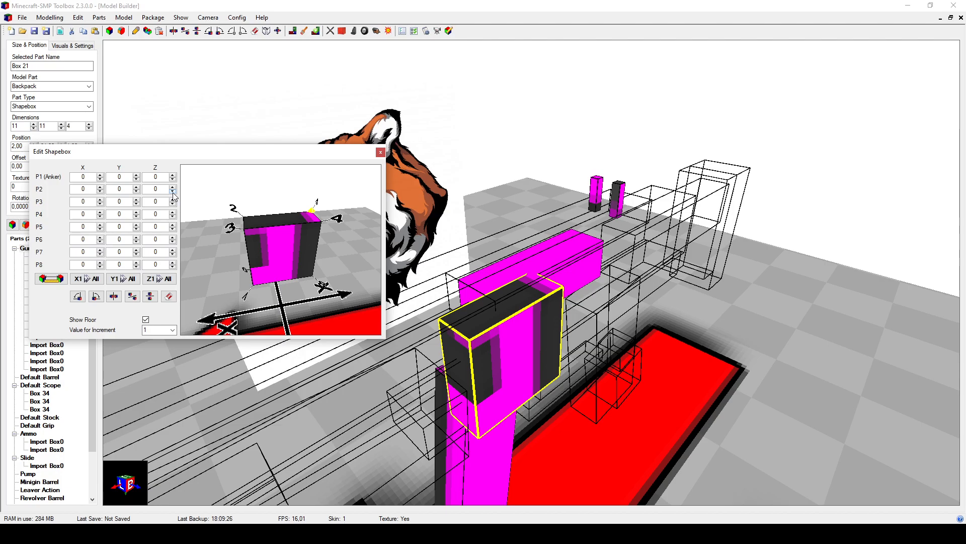
{"action": "left_click_drag", "start_coordinate": [246, 237], "coordinate": [249, 225]}
{"action": "left_click_drag", "start_coordinate": [262, 264], "coordinate": [287, 226]}
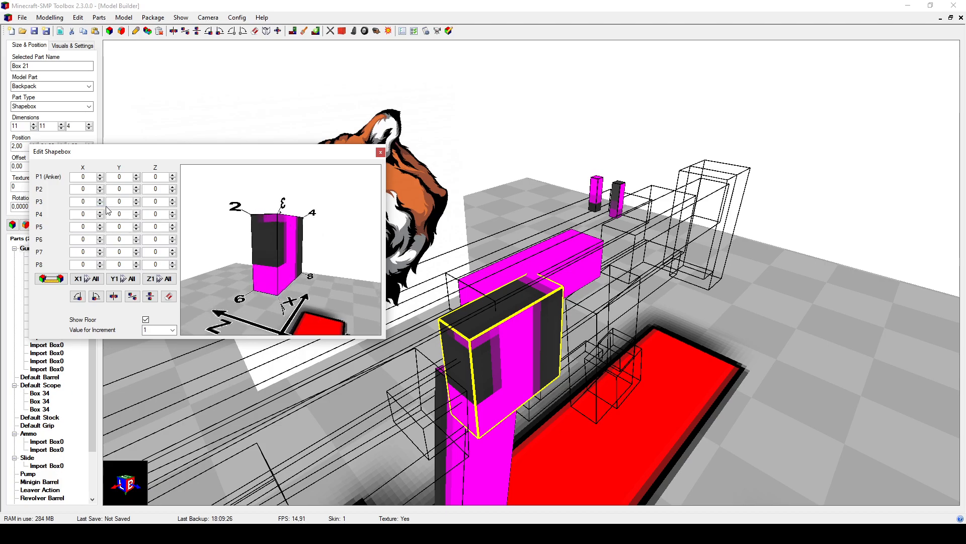
{"action": "left_click", "coordinate": [134, 203]}
{"action": "left_click", "coordinate": [134, 204]}
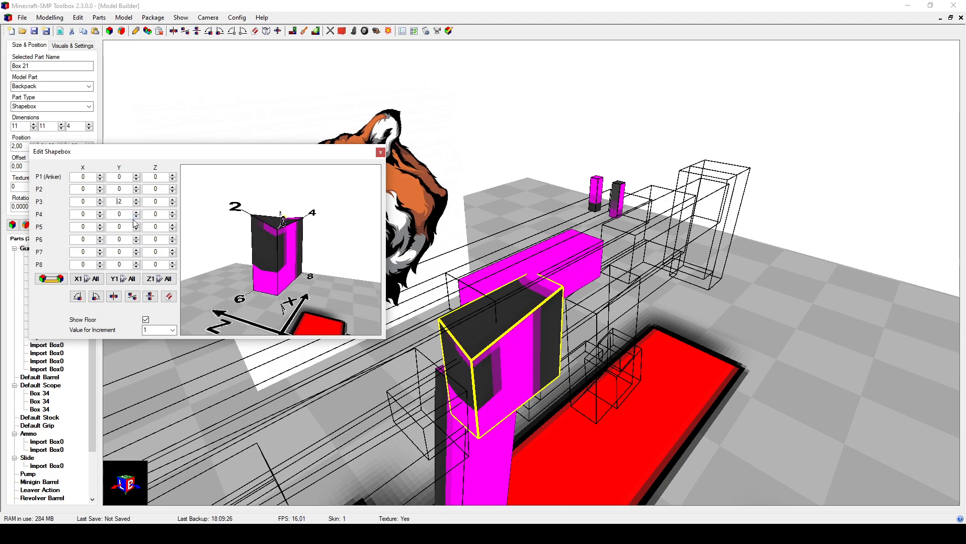
{"action": "left_click", "coordinate": [136, 216]}
{"action": "left_click", "coordinate": [136, 216]}
{"action": "left_click", "coordinate": [135, 254]}
{"action": "left_click", "coordinate": [136, 254]}
{"action": "left_click", "coordinate": [136, 267]}
{"action": "left_click", "coordinate": [136, 267]}
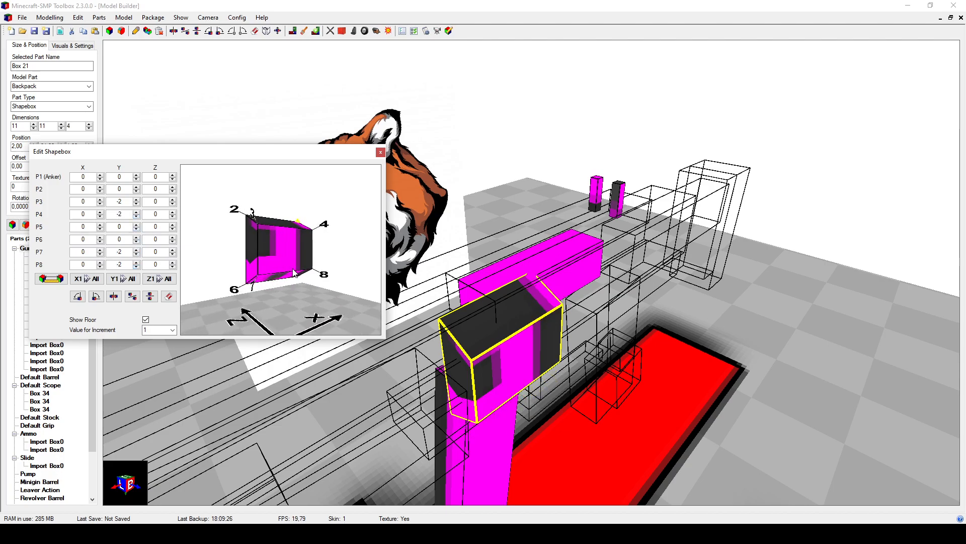
{"action": "mouse_move", "coordinate": [270, 270]}
{"action": "left_mouse_down"}
{"action": "mouse_move", "coordinate": [321, 269]}
{"action": "mouse_move", "coordinate": [287, 280]}
{"action": "mouse_move", "coordinate": [257, 268]}
{"action": "left_mouse_up"}
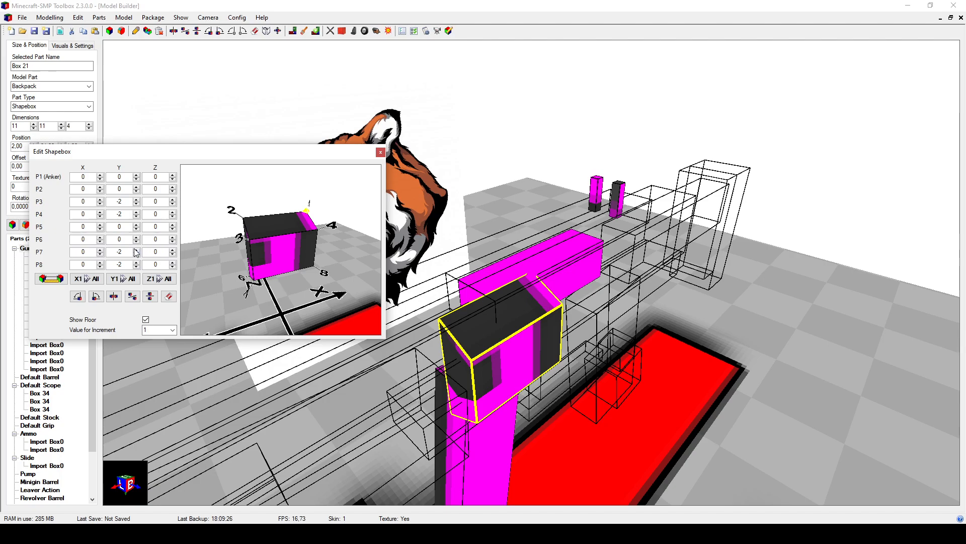
Step: Reset the Y values of all Shapebox corners to P1's value and close the Shapebox editor
{"action": "left_click", "coordinate": [123, 278]}
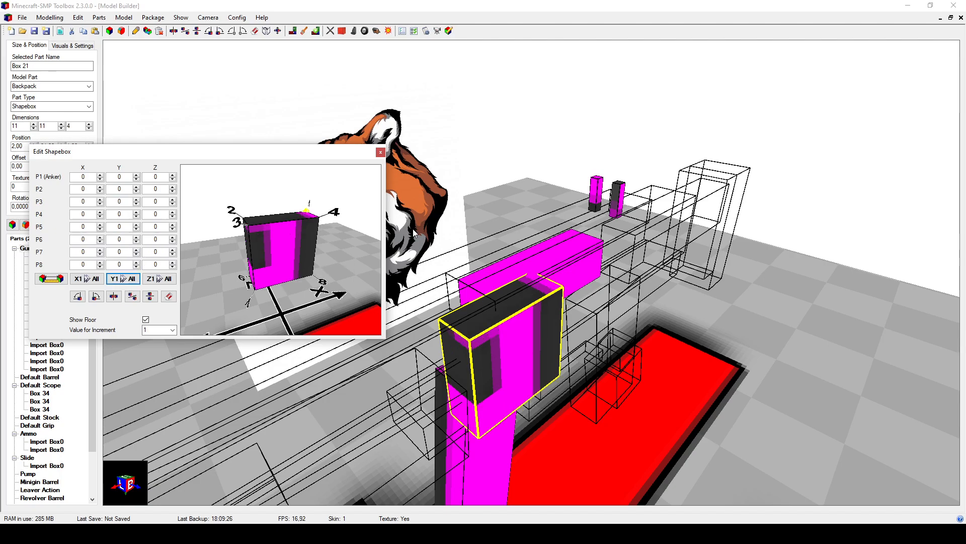
{"action": "left_click", "coordinate": [380, 153]}
{"action": "left_click_drag", "start_coordinate": [509, 290], "coordinate": [478, 322]}
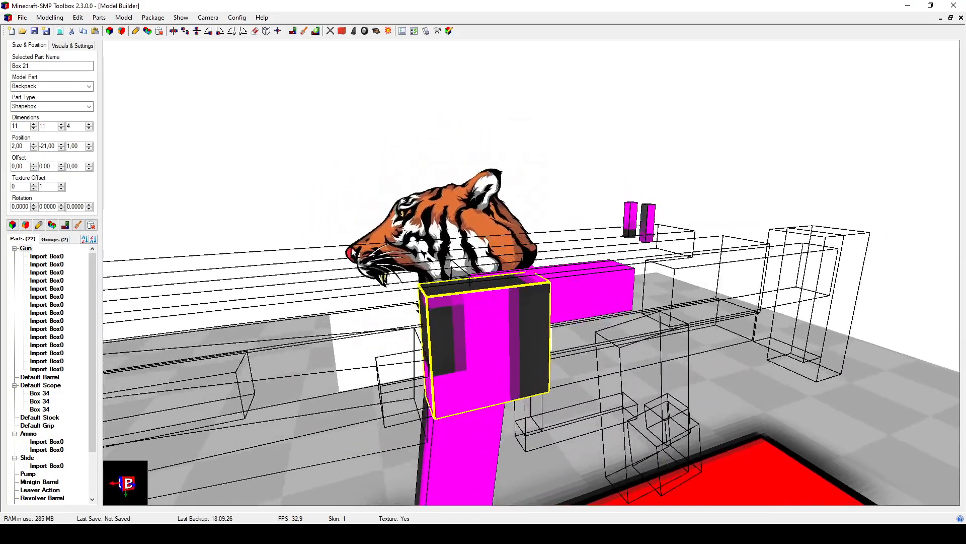
Step: Clone the Backpack shapebox and set the copy's second dimension to 4
{"action": "left_click", "coordinate": [50, 225]}
{"action": "left_click_drag", "start_coordinate": [417, 274], "coordinate": [424, 275]}
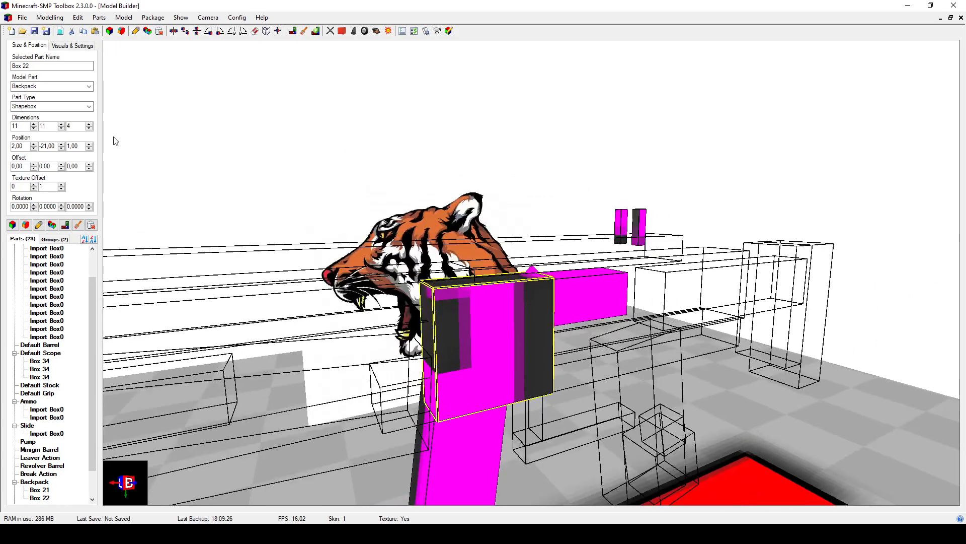
{"action": "left_click", "coordinate": [61, 128]}
{"action": "left_click", "coordinate": [61, 129]}
{"action": "left_click", "coordinate": [61, 128]}
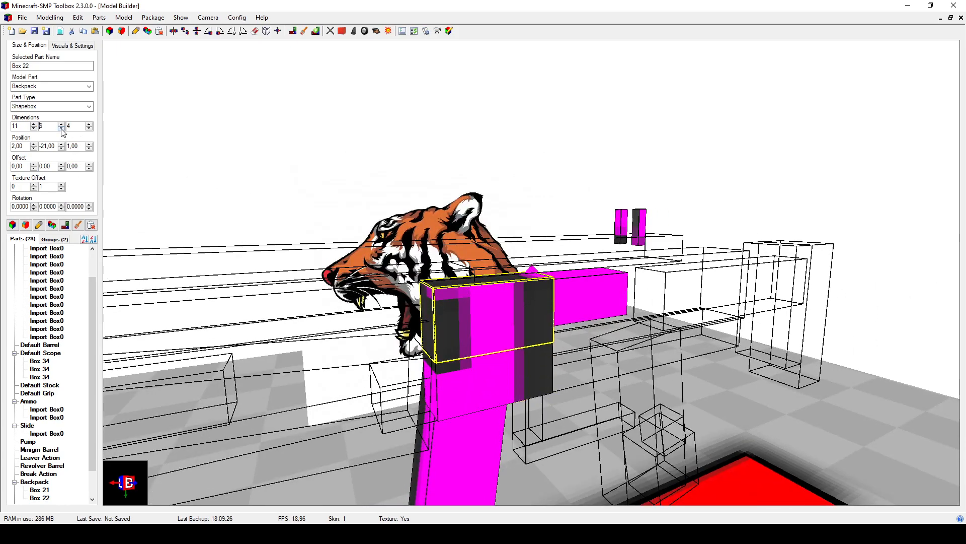
{"action": "left_click", "coordinate": [61, 128]}
{"action": "left_click", "coordinate": [61, 128]}
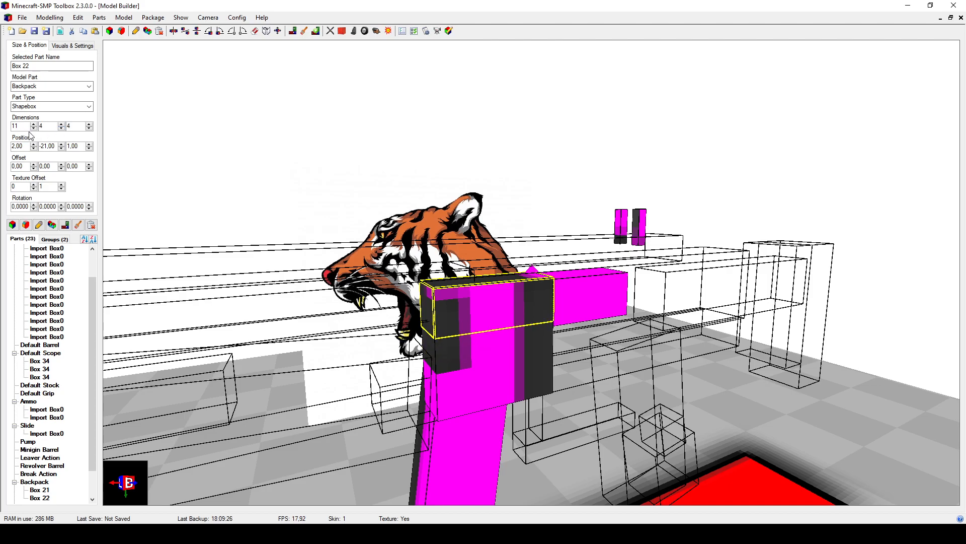
Step: Move the cloned shapebox up by setting its Y position to -25.00
{"action": "left_click", "coordinate": [61, 148]}
{"action": "left_click", "coordinate": [61, 149]}
{"action": "left_click", "coordinate": [62, 148]}
{"action": "left_click", "coordinate": [62, 149]}
{"action": "left_click", "coordinate": [62, 148]}
{"action": "left_click", "coordinate": [61, 148]}
{"action": "mouse_move", "coordinate": [271, 232]}
{"action": "left_mouse_down"}
{"action": "mouse_move", "coordinate": [302, 223]}
{"action": "mouse_move", "coordinate": [274, 233]}
{"action": "mouse_move", "coordinate": [339, 248]}
{"action": "mouse_move", "coordinate": [268, 239]}
{"action": "mouse_move", "coordinate": [282, 236]}
{"action": "left_mouse_up"}
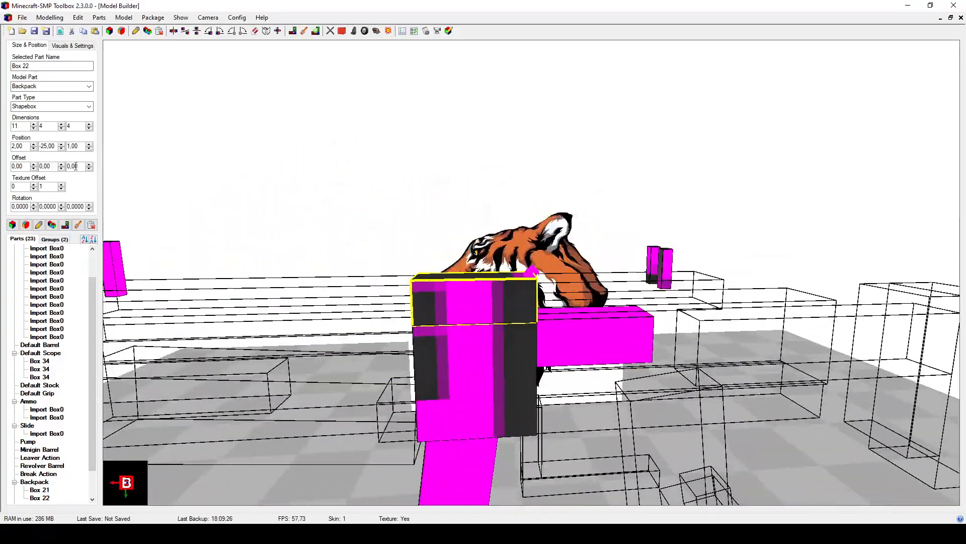
Step: Reduce the cloned shapebox's second dimension to 2 and set its Y position to -23.00
{"action": "left_click", "coordinate": [61, 128]}
{"action": "left_click", "coordinate": [63, 129]}
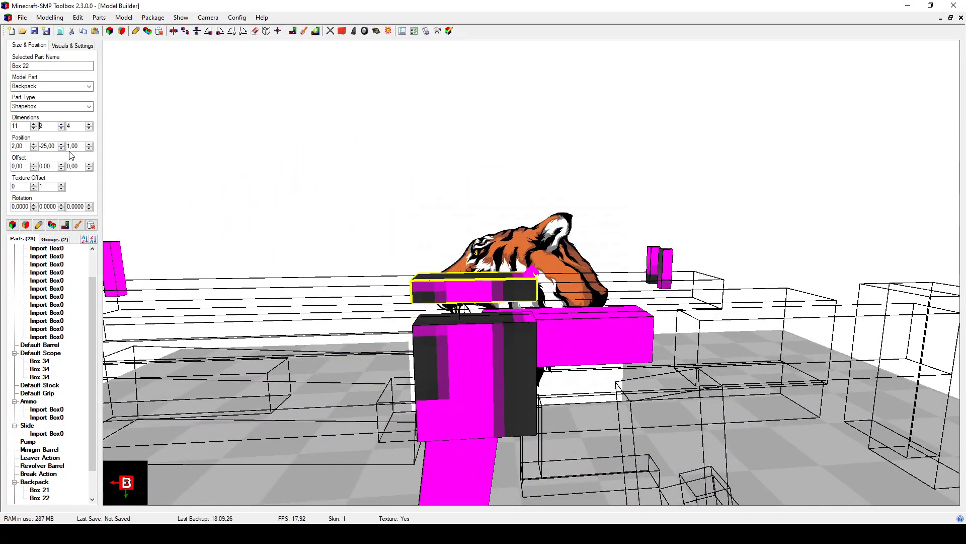
{"action": "left_click", "coordinate": [61, 144]}
{"action": "left_click", "coordinate": [61, 144]}
{"action": "left_click_drag", "start_coordinate": [244, 215], "coordinate": [309, 215]}
{"action": "left_click_drag", "start_coordinate": [420, 199], "coordinate": [421, 232]}
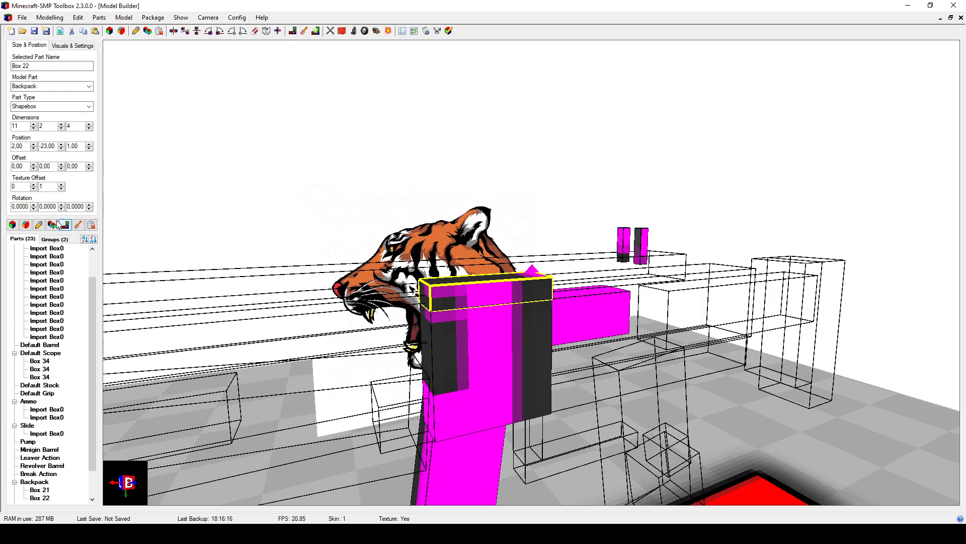
Step: Slope the thin shapebox's upper face by setting the Y values of corners P1 and P4 to 2, and close the Shapebox editor
{"action": "left_click", "coordinate": [41, 225]}
{"action": "mouse_move", "coordinate": [278, 159]}
{"action": "left_mouse_down"}
{"action": "mouse_move", "coordinate": [297, 178]}
{"action": "mouse_move", "coordinate": [306, 175]}
{"action": "mouse_move", "coordinate": [287, 174]}
{"action": "mouse_move", "coordinate": [304, 170]}
{"action": "mouse_move", "coordinate": [291, 153]}
{"action": "left_mouse_up"}
{"action": "scroll", "coordinate": [297, 178], "scroll_direction": "up", "scroll_amount": 6}
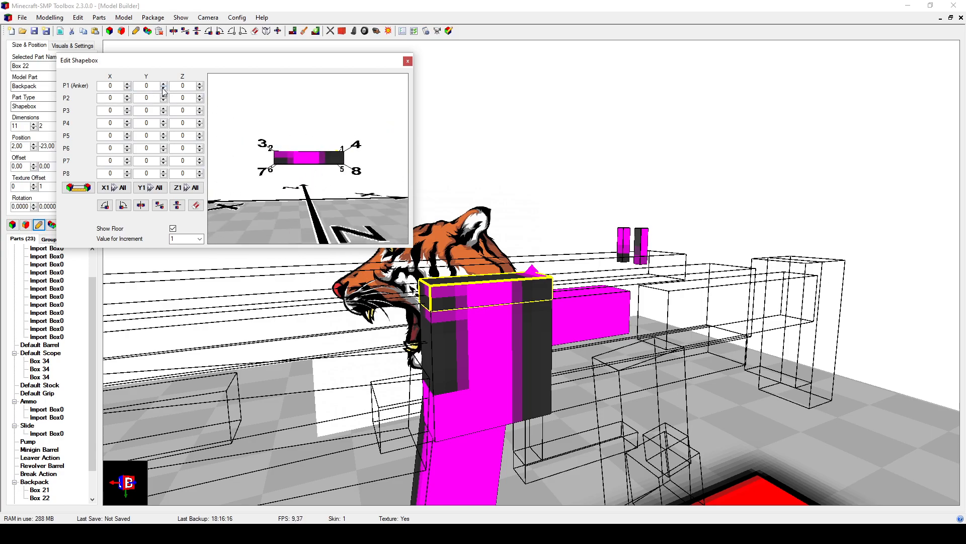
{"action": "double_click", "coordinate": [163, 84]}
{"action": "double_click", "coordinate": [164, 121]}
{"action": "left_click_drag", "start_coordinate": [528, 234], "coordinate": [504, 240]}
{"action": "left_click_drag", "start_coordinate": [553, 279], "coordinate": [521, 327]}
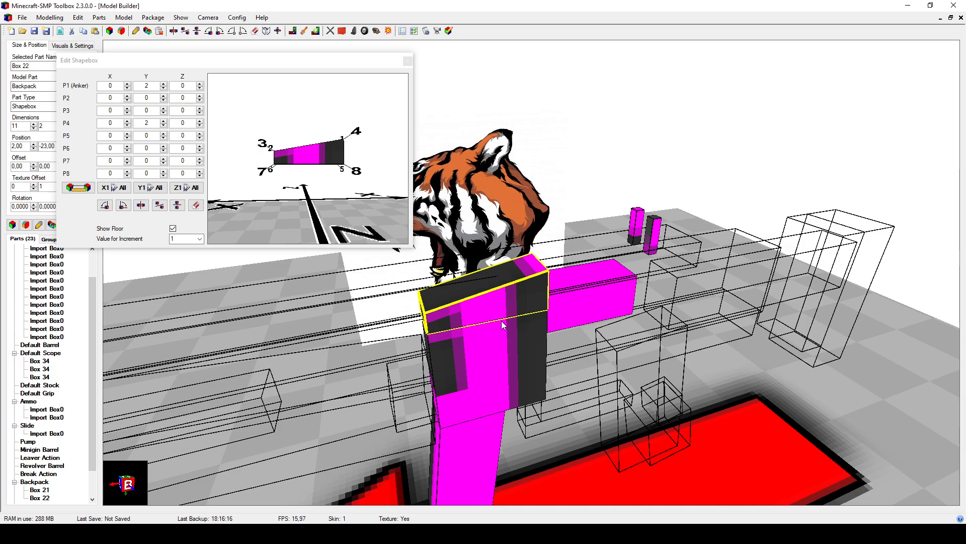
{"action": "left_click_drag", "start_coordinate": [466, 245], "coordinate": [451, 129]}
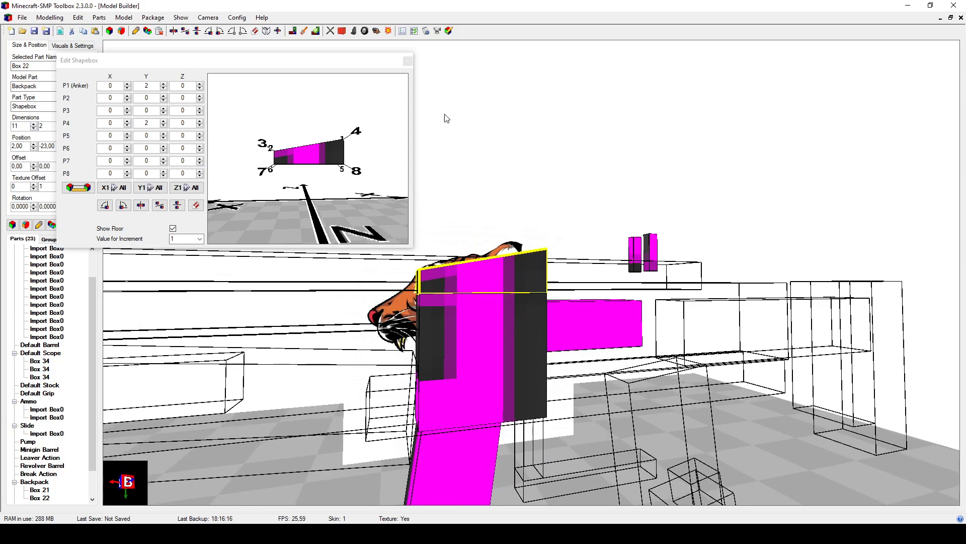
{"action": "left_click", "coordinate": [407, 60]}
{"action": "mouse_move", "coordinate": [484, 330]}
{"action": "left_mouse_down"}
{"action": "mouse_move", "coordinate": [495, 341]}
{"action": "mouse_move", "coordinate": [475, 316]}
{"action": "mouse_move", "coordinate": [487, 328]}
{"action": "left_mouse_up"}
Step: Clone the sloped shapebox and reset the copy's shape by switching its part type to Box and back to Shapebox
{"action": "left_click", "coordinate": [51, 224]}
{"action": "left_click_drag", "start_coordinate": [302, 255], "coordinate": [394, 288]}
{"action": "left_click_drag", "start_coordinate": [247, 242], "coordinate": [282, 257]}
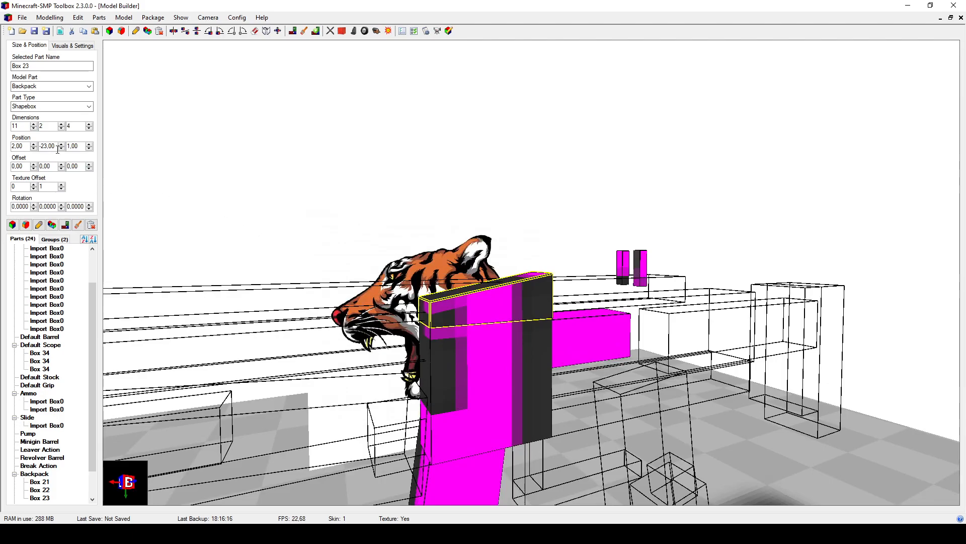
{"action": "left_click", "coordinate": [68, 106]}
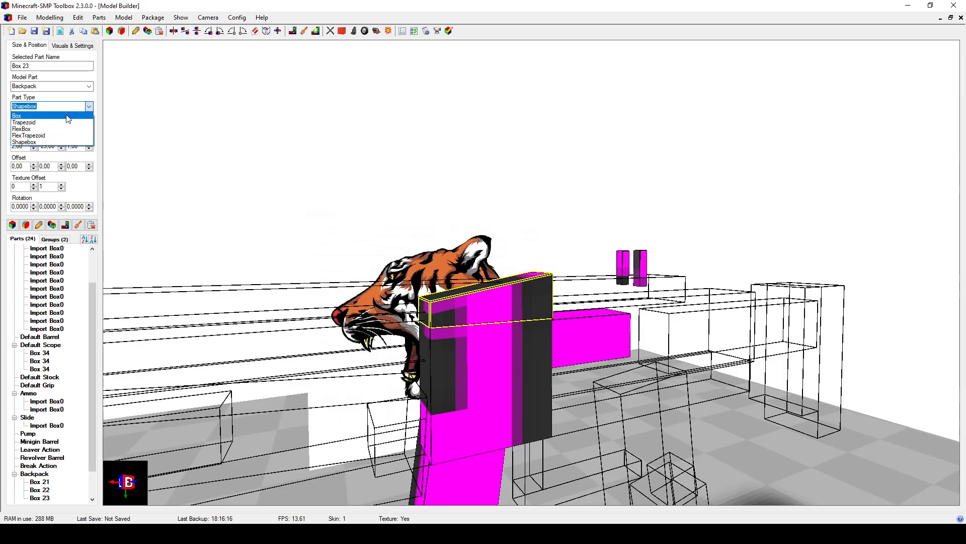
{"action": "left_click", "coordinate": [68, 116]}
{"action": "left_click", "coordinate": [90, 109]}
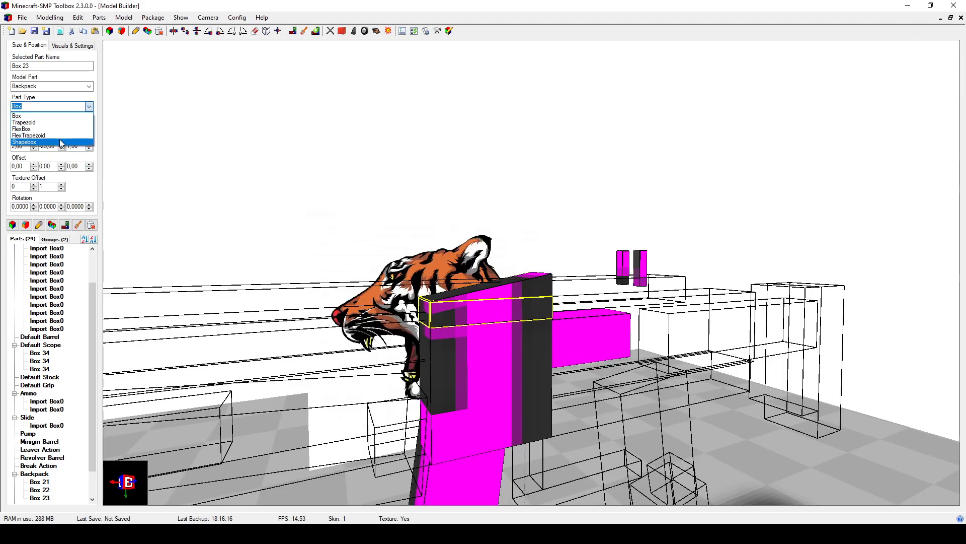
{"action": "left_click", "coordinate": [59, 144]}
{"action": "left_click_drag", "start_coordinate": [339, 240], "coordinate": [428, 288]}
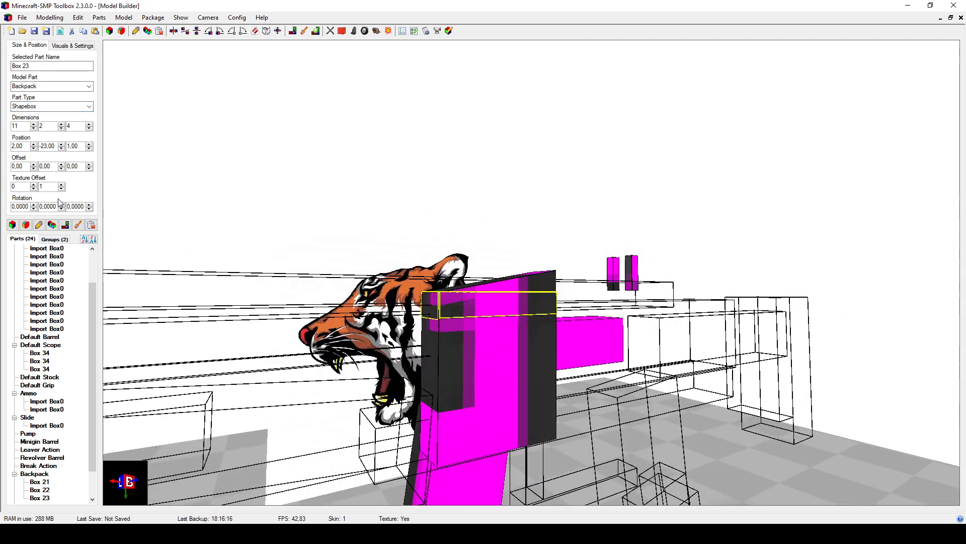
Step: Set the new copy's first dimension to 5 and its X position to 13.00
{"action": "left_click", "coordinate": [33, 128]}
{"action": "left_click", "coordinate": [34, 128]}
{"action": "left_click", "coordinate": [33, 128]}
{"action": "left_click", "coordinate": [34, 128]}
{"action": "left_click", "coordinate": [33, 128]}
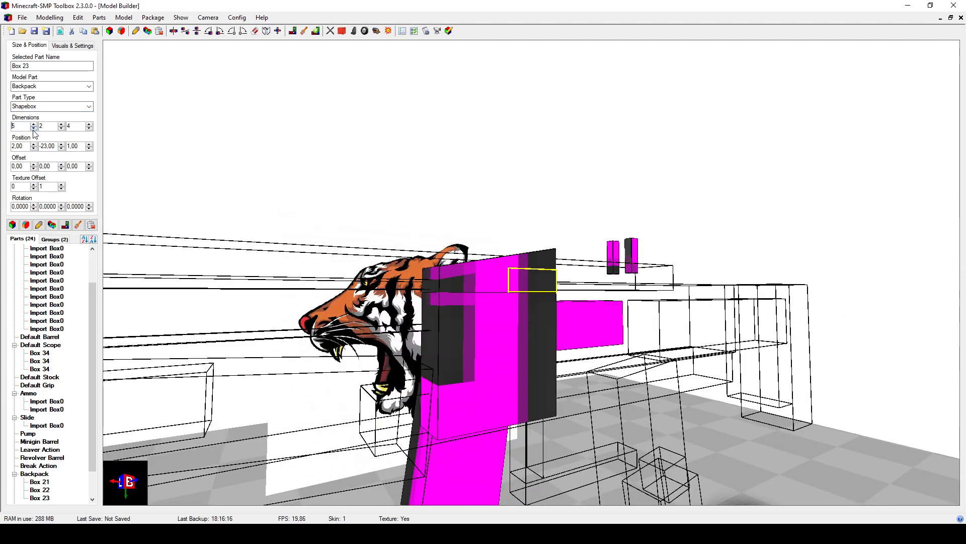
{"action": "left_click", "coordinate": [34, 144]}
{"action": "left_click", "coordinate": [33, 144]}
{"action": "left_click", "coordinate": [34, 144]}
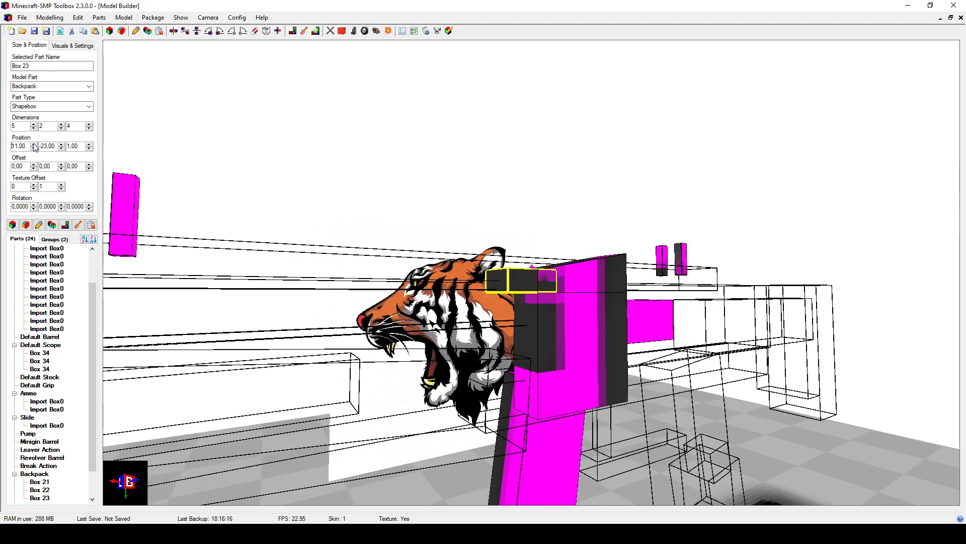
{"action": "left_click", "coordinate": [33, 144]}
{"action": "left_click_drag", "start_coordinate": [364, 273], "coordinate": [347, 273]}
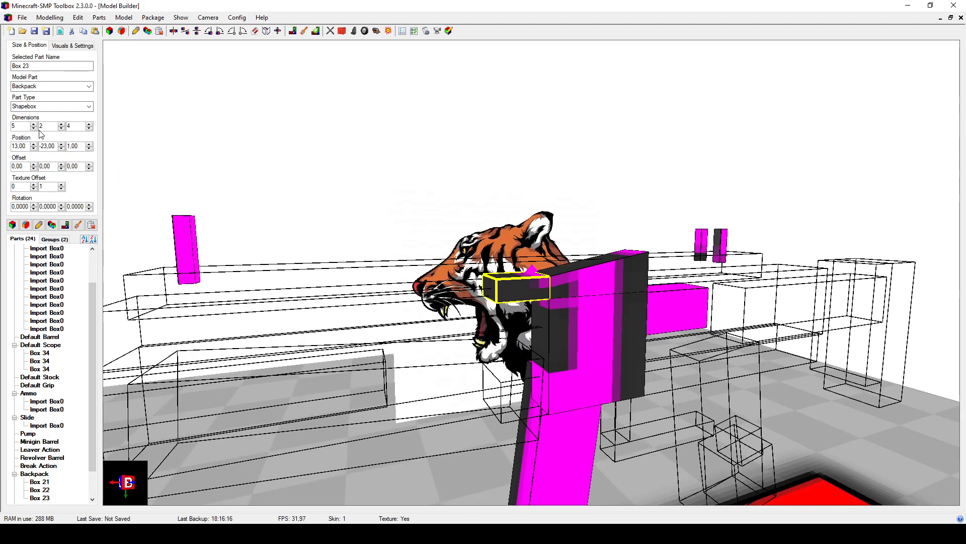
Step: Set the copy's Y position to -22.00 and its first two dimensions to 6 and 4
{"action": "left_click", "coordinate": [60, 145]}
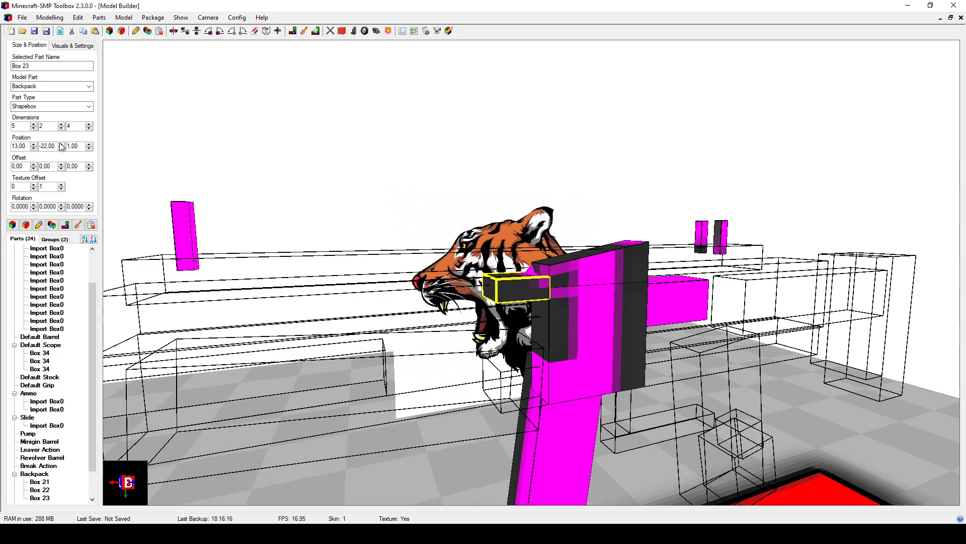
{"action": "left_click", "coordinate": [60, 125]}
{"action": "left_click", "coordinate": [61, 124]}
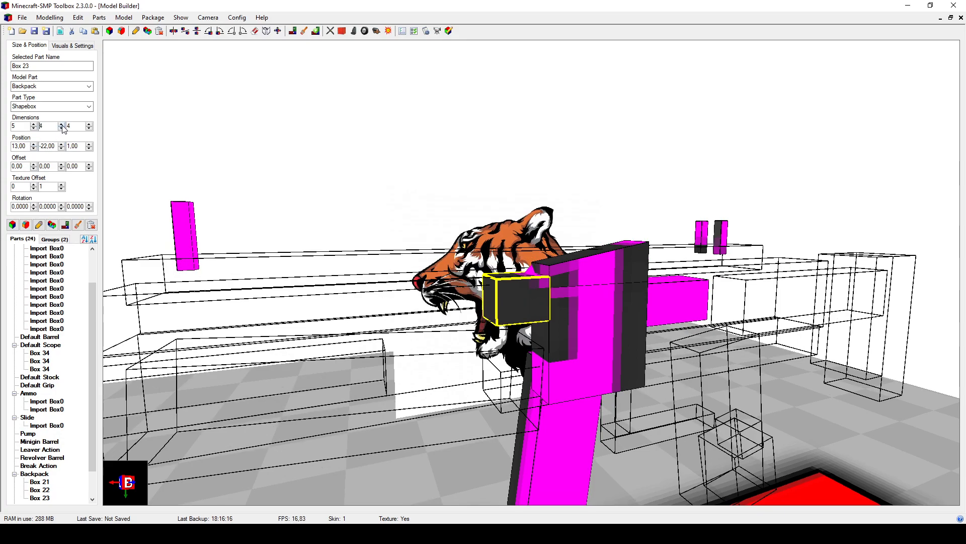
{"action": "scroll", "coordinate": [551, 272], "scroll_direction": "up", "scroll_amount": 3}
{"action": "left_click_drag", "start_coordinate": [553, 275], "coordinate": [517, 336]}
{"action": "left_click_drag", "start_coordinate": [238, 277], "coordinate": [286, 297]}
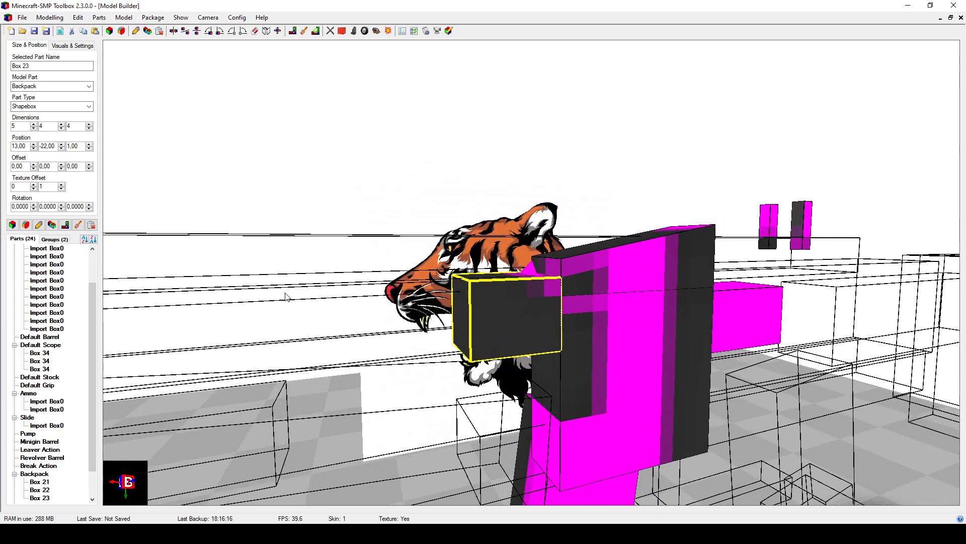
{"action": "left_click", "coordinate": [34, 124]}
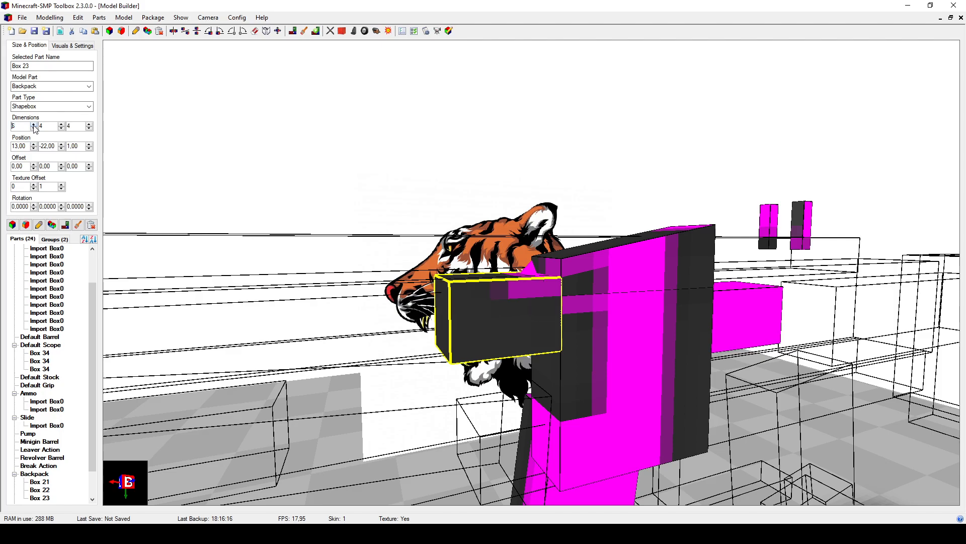
{"action": "mouse_move", "coordinate": [302, 209]}
{"action": "left_mouse_down"}
{"action": "mouse_move", "coordinate": [302, 219]}
{"action": "mouse_move", "coordinate": [301, 210]}
{"action": "mouse_move", "coordinate": [318, 216]}
{"action": "left_mouse_up"}
Step: Edit the protruding shapebox's corners, setting the Y values of P2 and P3 to -2
{"action": "left_click", "coordinate": [39, 224]}
{"action": "scroll", "coordinate": [319, 217], "scroll_direction": "up", "scroll_amount": 5}
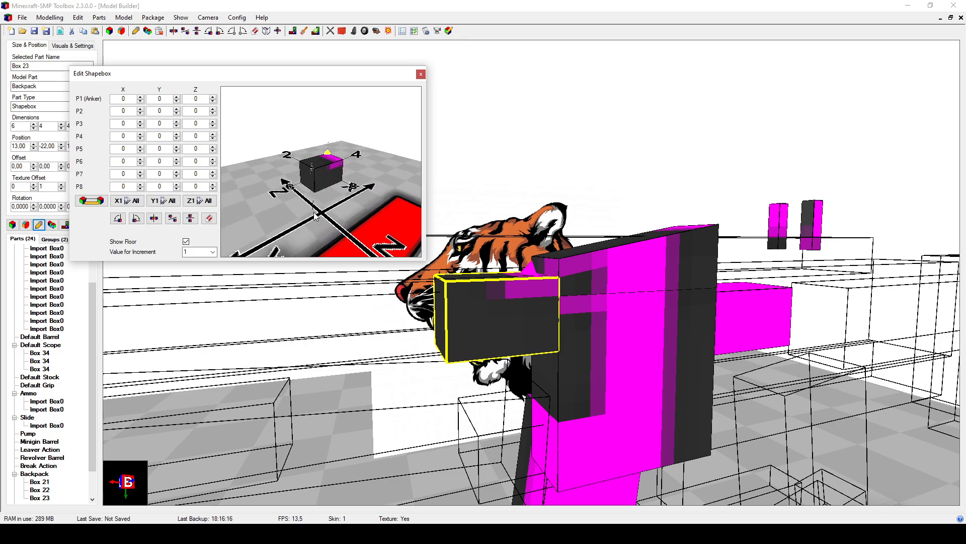
{"action": "left_click", "coordinate": [140, 113]}
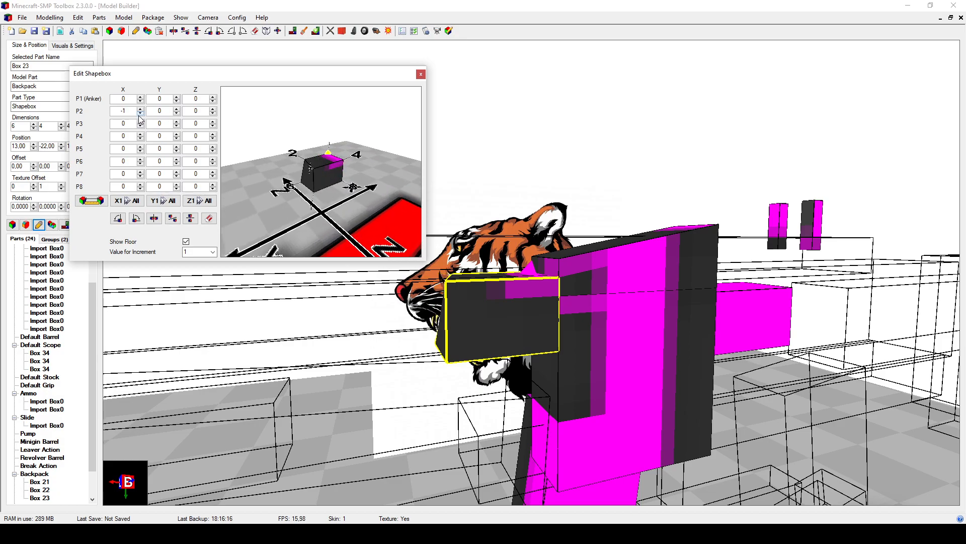
{"action": "left_click", "coordinate": [140, 108]}
{"action": "left_click", "coordinate": [177, 113]}
{"action": "left_click", "coordinate": [176, 125]}
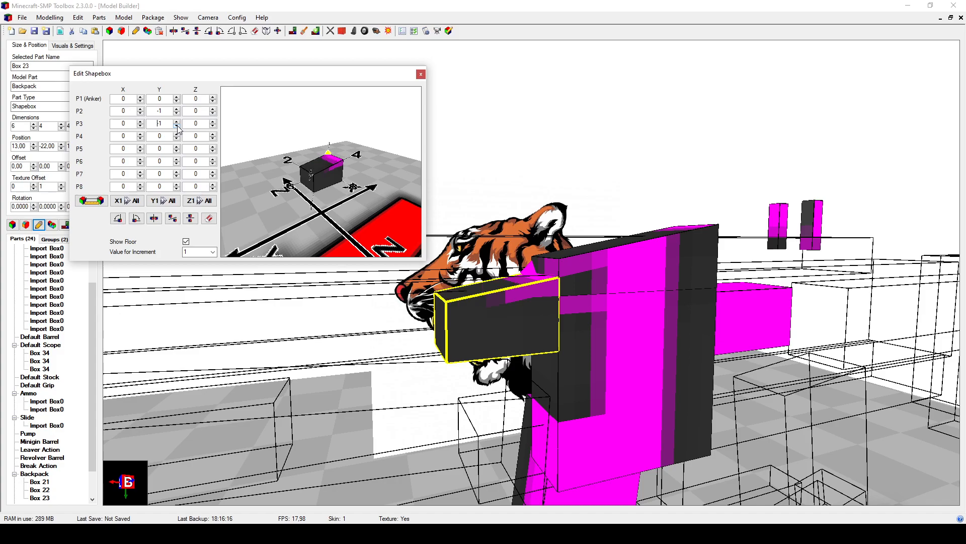
{"action": "mouse_move", "coordinate": [525, 247]}
{"action": "left_mouse_down"}
{"action": "mouse_move", "coordinate": [445, 212]}
{"action": "mouse_move", "coordinate": [463, 205]}
{"action": "mouse_move", "coordinate": [524, 234]}
{"action": "mouse_move", "coordinate": [532, 229]}
{"action": "mouse_move", "coordinate": [538, 250]}
{"action": "mouse_move", "coordinate": [523, 256]}
{"action": "left_mouse_up"}
{"action": "left_click", "coordinate": [177, 126]}
{"action": "left_click", "coordinate": [177, 114]}
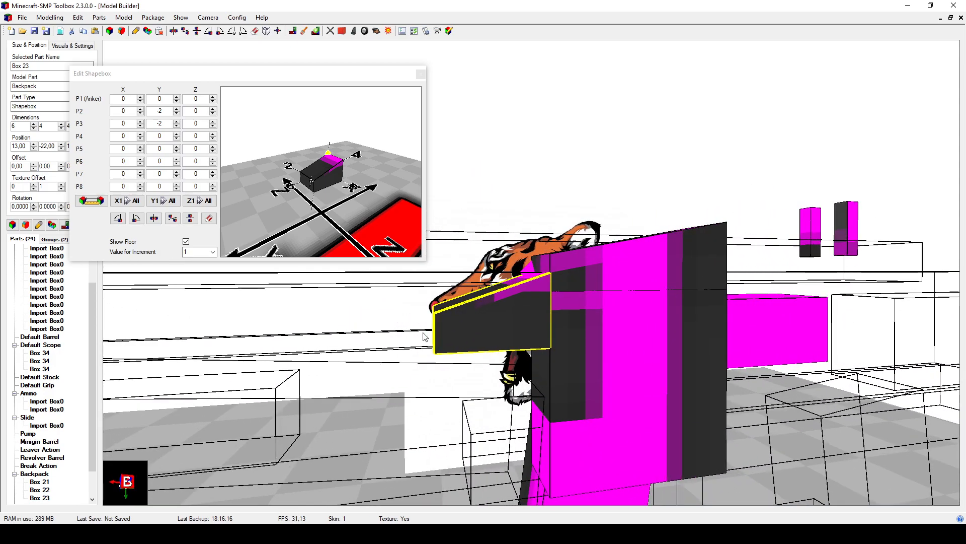
{"action": "left_click_drag", "start_coordinate": [430, 349], "coordinate": [449, 342]}
{"action": "mouse_move", "coordinate": [366, 229]}
{"action": "left_mouse_down"}
{"action": "mouse_move", "coordinate": [350, 211]}
{"action": "mouse_move", "coordinate": [371, 211]}
{"action": "mouse_move", "coordinate": [366, 218]}
{"action": "left_mouse_up"}
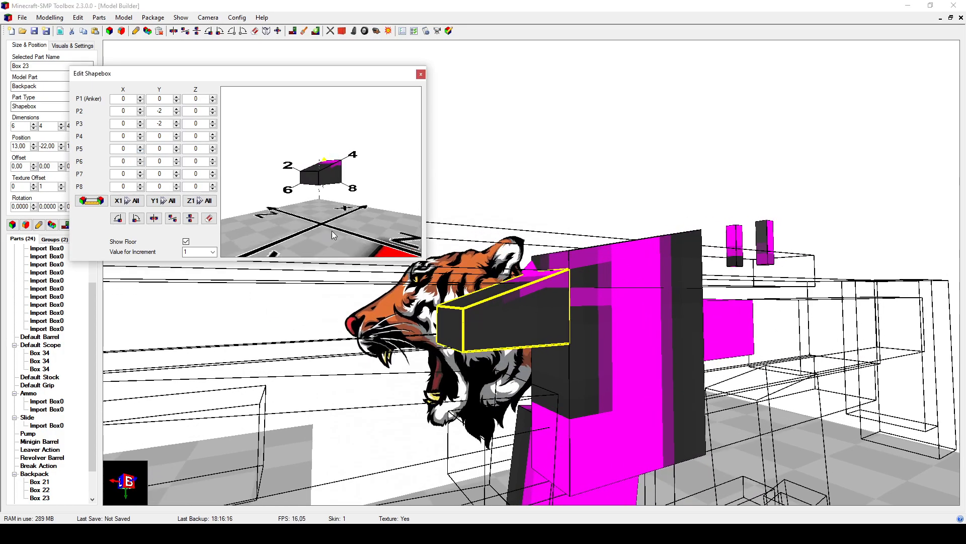
Step: Set the X values of corners P6 and P7 to -1 and close the Shapebox editor
{"action": "left_click", "coordinate": [140, 164]}
{"action": "left_click", "coordinate": [140, 177]}
{"action": "left_click_drag", "start_coordinate": [455, 327], "coordinate": [445, 305]}
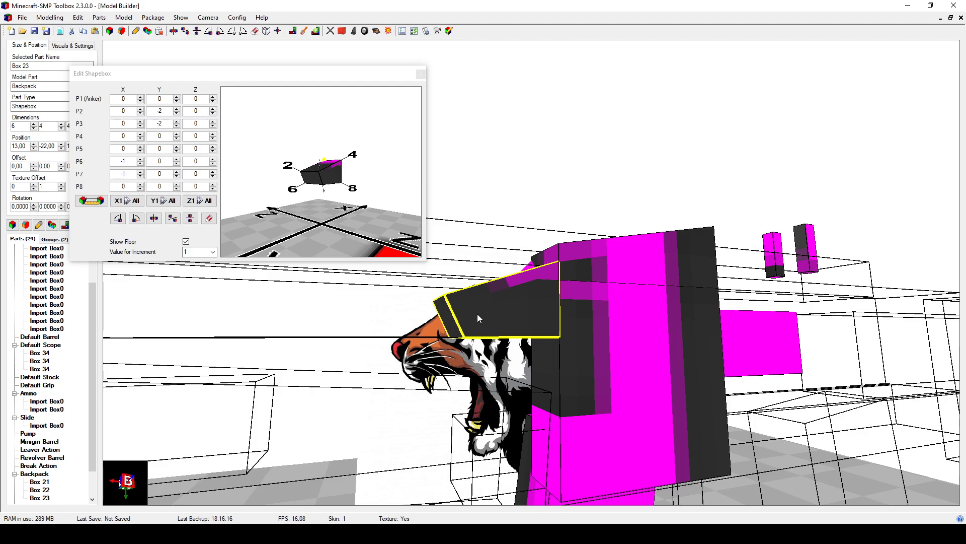
{"action": "middle_click_drag", "start_coordinate": [512, 319], "coordinate": [518, 362]}
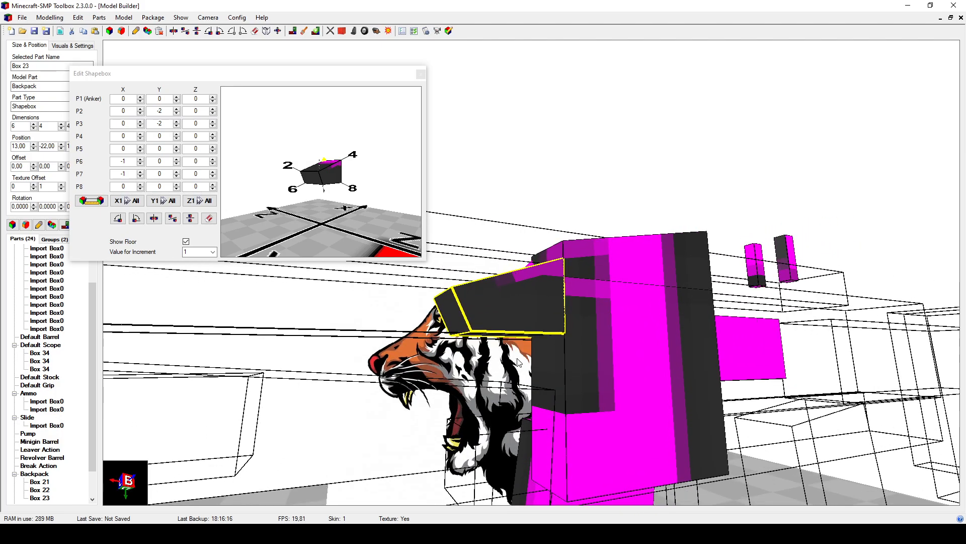
{"action": "left_click", "coordinate": [420, 74]}
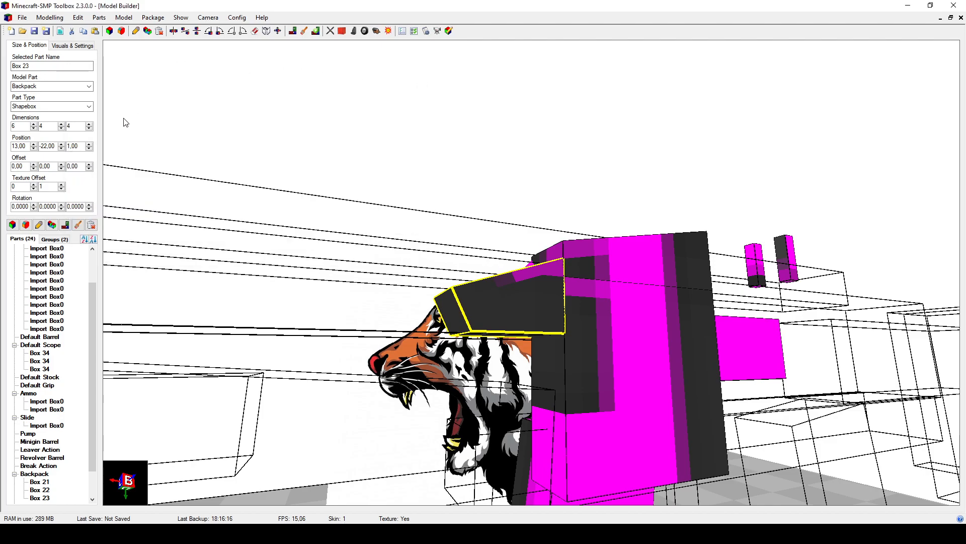
Step: Clone the protruding shapebox and lower the copy to Y position -14.00
{"action": "left_click", "coordinate": [51, 225]}
{"action": "mouse_move", "coordinate": [262, 187]}
{"action": "middle_mouse_down"}
{"action": "mouse_move", "coordinate": [264, 199]}
{"action": "mouse_move", "coordinate": [140, 192]}
{"action": "middle_mouse_up"}
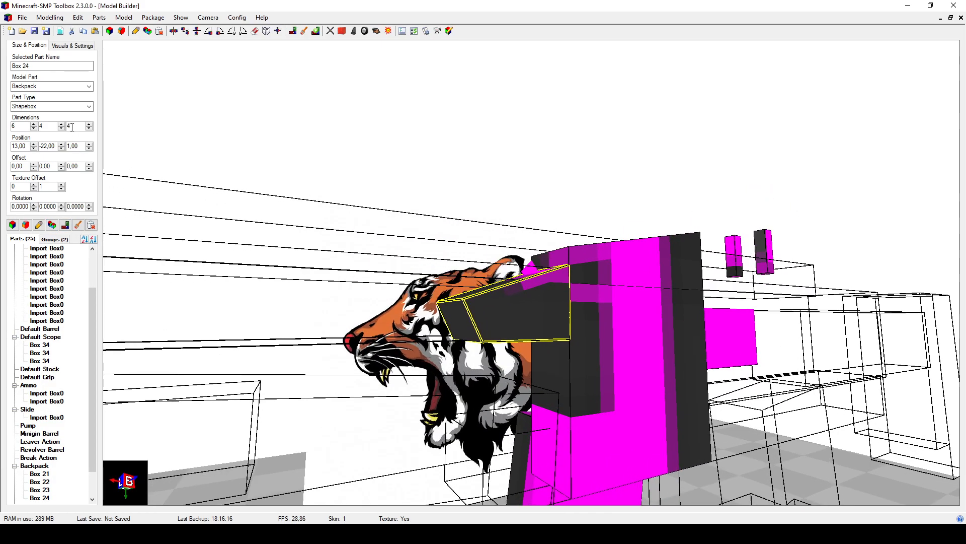
{"action": "left_click", "coordinate": [61, 144]}
{"action": "left_click", "coordinate": [61, 145]}
{"action": "left_click", "coordinate": [61, 144]}
{"action": "left_click", "coordinate": [61, 144]}
{"action": "left_click", "coordinate": [61, 145]}
{"action": "mouse_move", "coordinate": [276, 187]}
{"action": "middle_mouse_down"}
{"action": "mouse_move", "coordinate": [277, 173]}
{"action": "mouse_move", "coordinate": [268, 174]}
{"action": "mouse_move", "coordinate": [280, 170]}
{"action": "mouse_move", "coordinate": [240, 179]}
{"action": "mouse_move", "coordinate": [274, 194]}
{"action": "mouse_move", "coordinate": [273, 185]}
{"action": "middle_mouse_up"}
{"action": "left_click", "coordinate": [61, 145]}
{"action": "left_click", "coordinate": [61, 145]}
{"action": "left_click", "coordinate": [61, 145]}
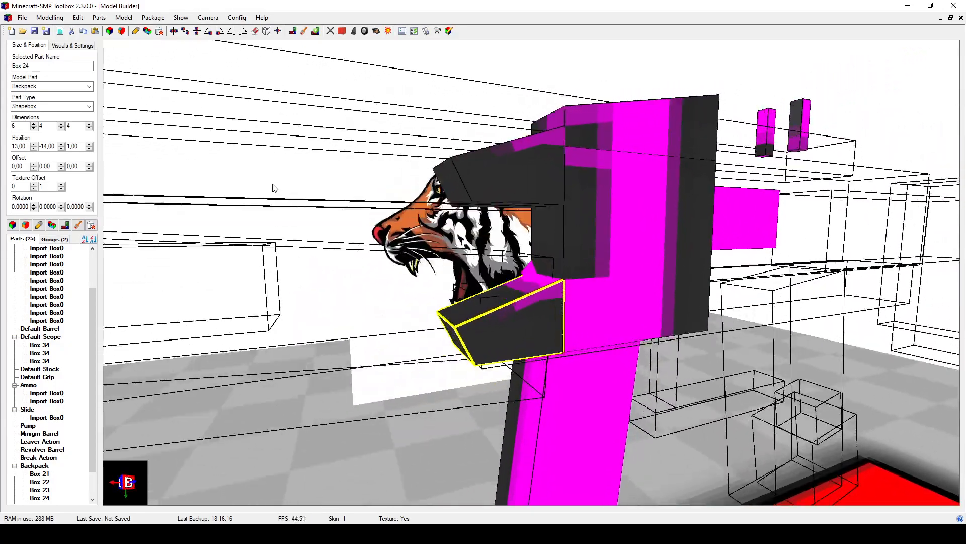
Step: Set the lower copy's Y position to -16.00 and its first dimension to 2
{"action": "left_click", "coordinate": [61, 149]}
{"action": "left_click", "coordinate": [61, 148]}
{"action": "middle_click_drag", "start_coordinate": [197, 191], "coordinate": [233, 211]}
{"action": "left_click", "coordinate": [33, 128]}
{"action": "left_click", "coordinate": [34, 129]}
{"action": "left_click", "coordinate": [33, 128]}
{"action": "left_click", "coordinate": [34, 128]}
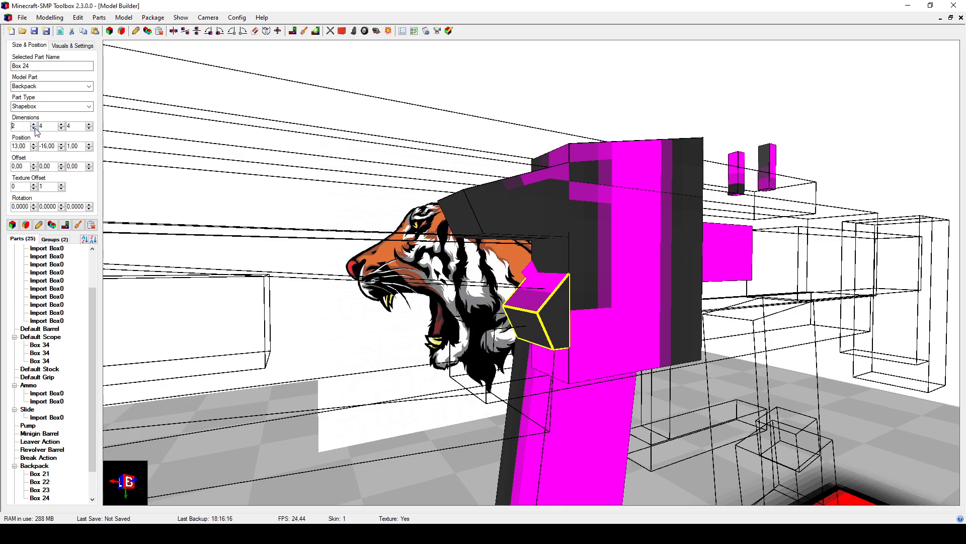
{"action": "middle_click_drag", "start_coordinate": [287, 236], "coordinate": [283, 237]}
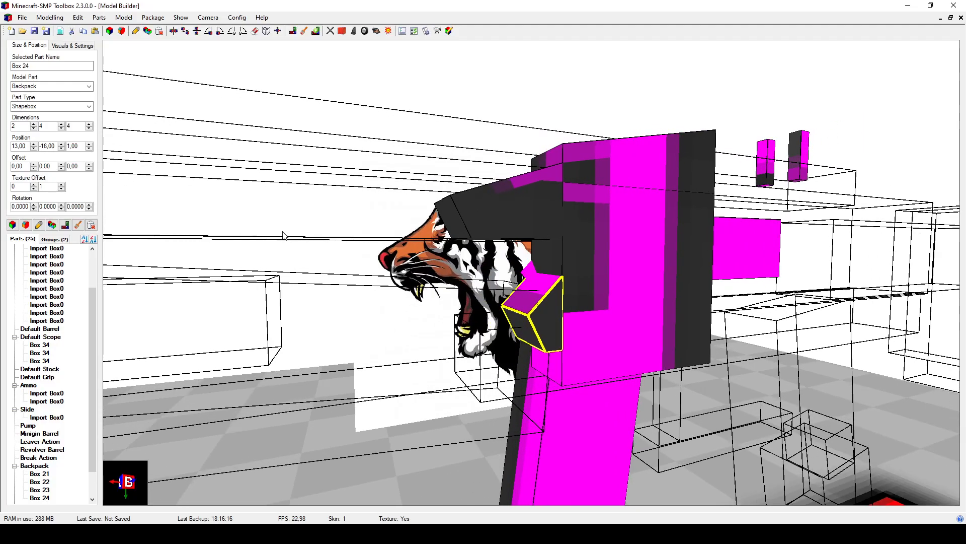
{"action": "middle_click_drag", "start_coordinate": [442, 267], "coordinate": [537, 309]}
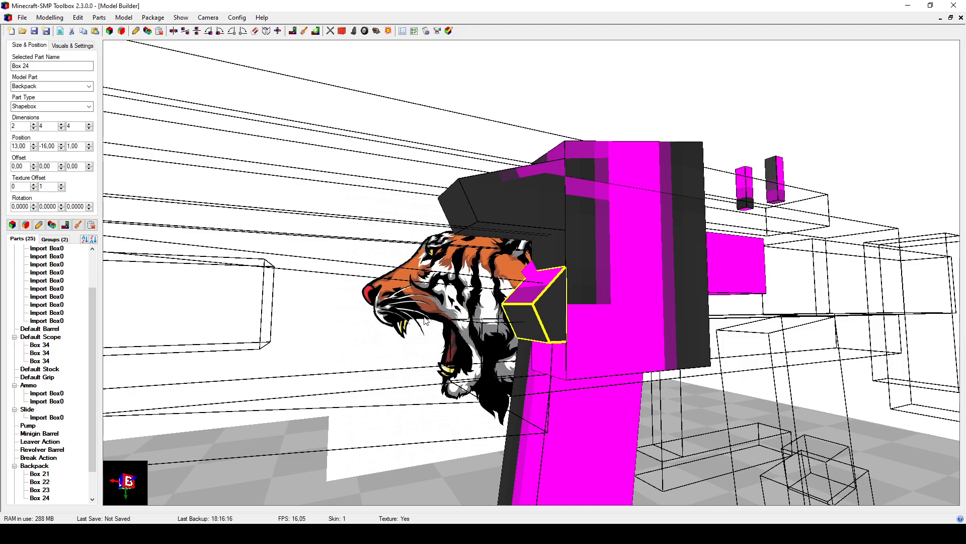
Step: Set the lower copy's second dimension to 6 and its Y position to -19.00
{"action": "left_click_drag", "start_coordinate": [482, 322], "coordinate": [517, 334]}
{"action": "left_click_drag", "start_coordinate": [311, 253], "coordinate": [269, 233]}
{"action": "left_click", "coordinate": [61, 124]}
{"action": "left_click", "coordinate": [61, 124]}
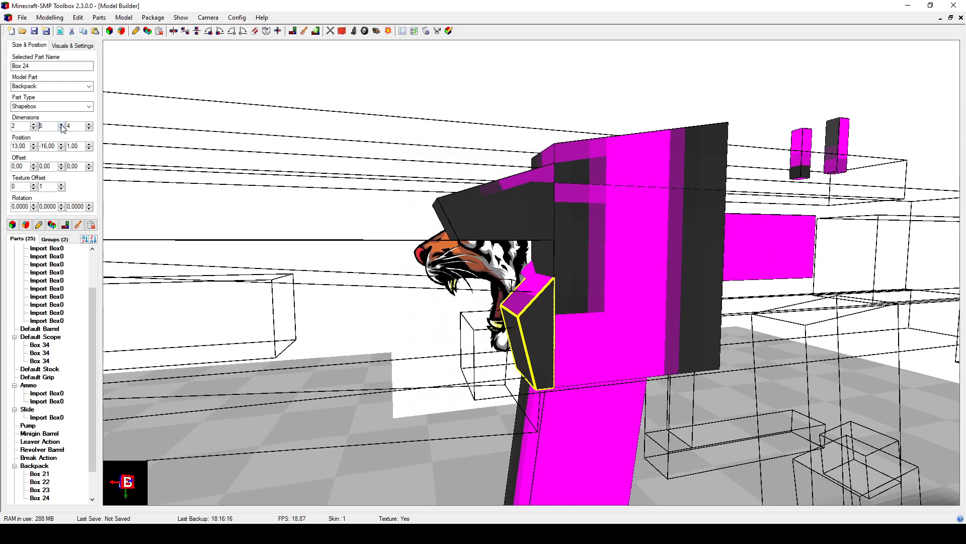
{"action": "left_click", "coordinate": [61, 148]}
{"action": "left_click", "coordinate": [61, 148]}
{"action": "left_click", "coordinate": [62, 148]}
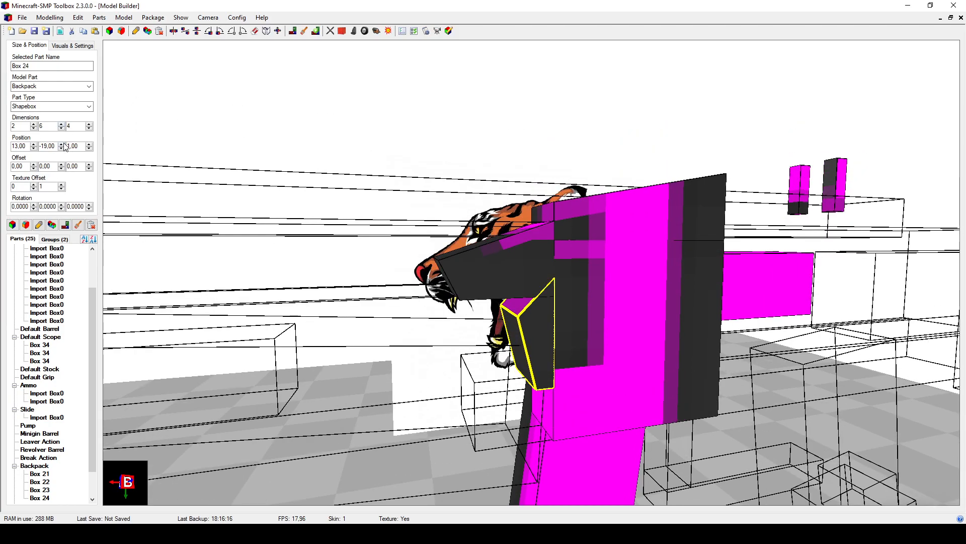
Step: Set the lower copy's Y position to -18.00 and reset the X and Y values of all its shapebox corners to 0
{"action": "left_click", "coordinate": [61, 144]}
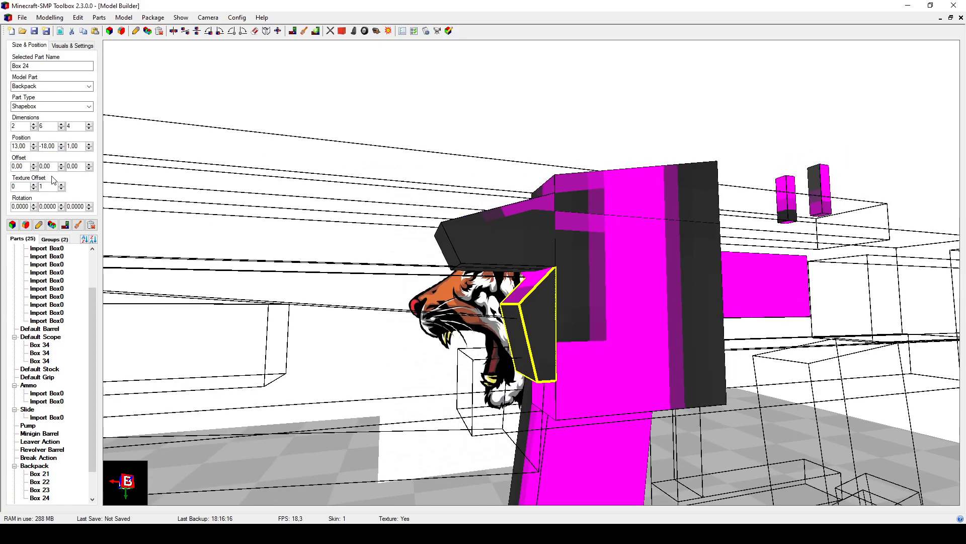
{"action": "left_click", "coordinate": [39, 225]}
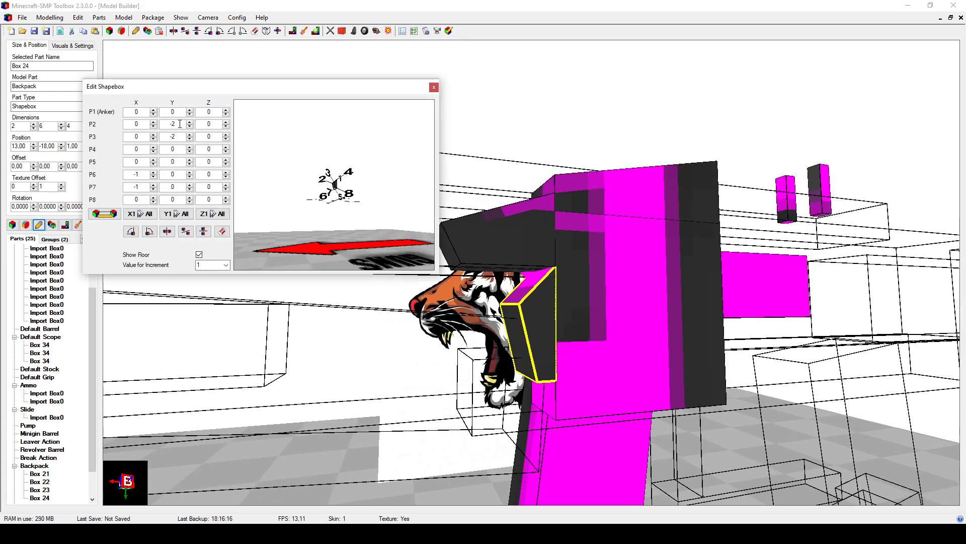
{"action": "left_click", "coordinate": [176, 213]}
{"action": "left_click", "coordinate": [140, 213]}
Step: Set the X values of corners P6 and P7 to -2 so the lower box tapers downward
{"action": "left_click_drag", "start_coordinate": [428, 322], "coordinate": [452, 323]}
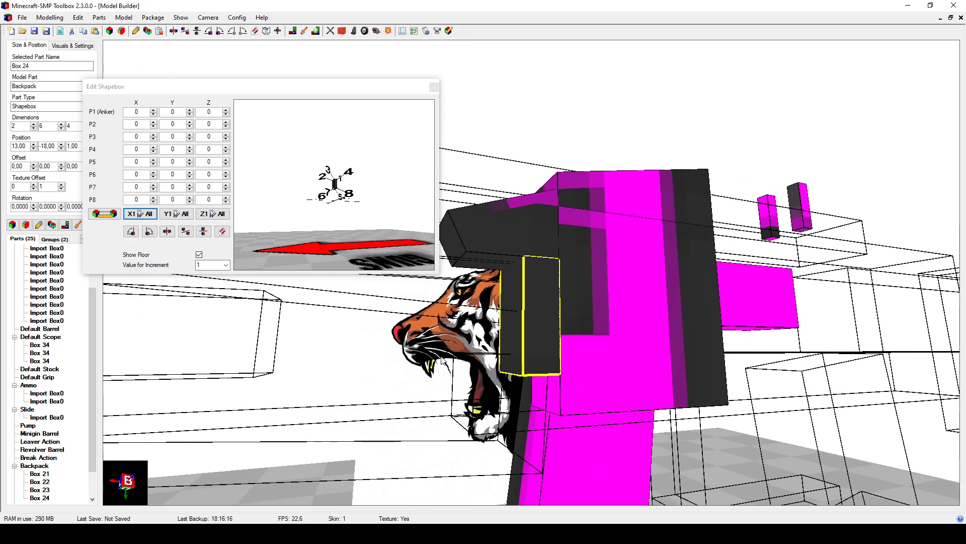
{"action": "left_click_drag", "start_coordinate": [440, 356], "coordinate": [444, 357]}
{"action": "left_click_drag", "start_coordinate": [297, 209], "coordinate": [351, 216]}
{"action": "scroll", "coordinate": [357, 220], "scroll_direction": "up", "scroll_amount": 3}
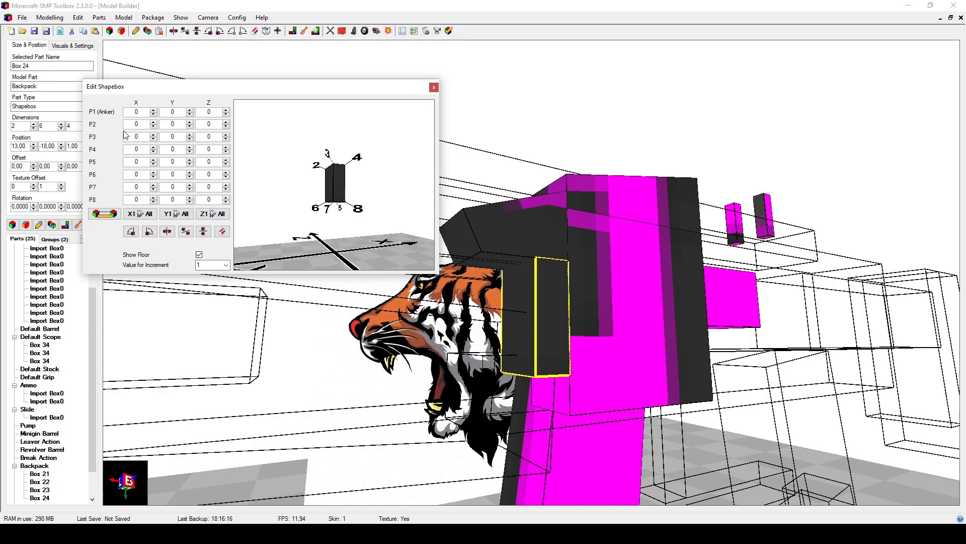
{"action": "left_click", "coordinate": [153, 176]}
{"action": "left_click", "coordinate": [153, 189]}
{"action": "mouse_move", "coordinate": [491, 354]}
{"action": "left_mouse_down"}
{"action": "mouse_move", "coordinate": [543, 366]}
{"action": "mouse_move", "coordinate": [508, 362]}
{"action": "left_mouse_up"}
{"action": "left_click", "coordinate": [154, 189]}
{"action": "left_click", "coordinate": [154, 176]}
{"action": "left_click_drag", "start_coordinate": [415, 344], "coordinate": [469, 274]}
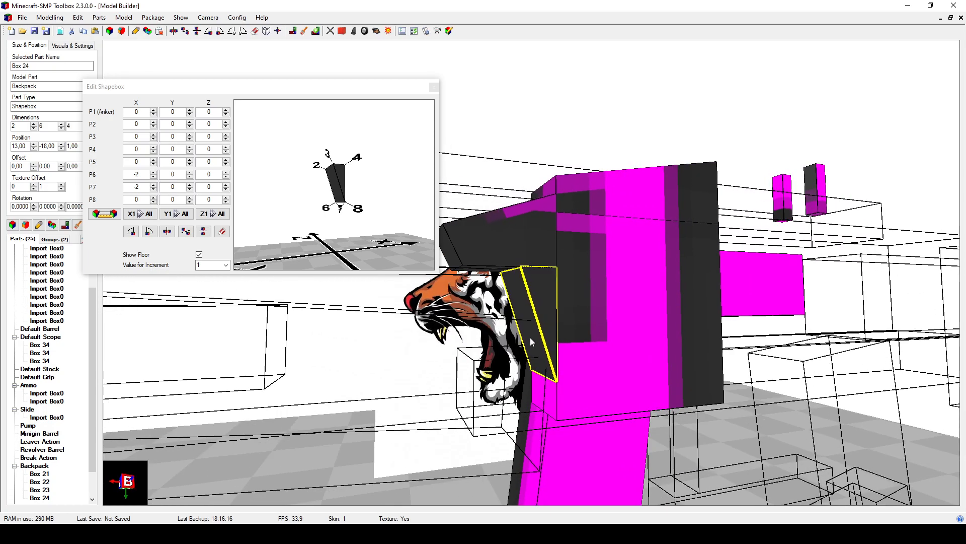
{"action": "left_click_drag", "start_coordinate": [503, 323], "coordinate": [530, 312]}
{"action": "left_click_drag", "start_coordinate": [526, 355], "coordinate": [552, 343]}
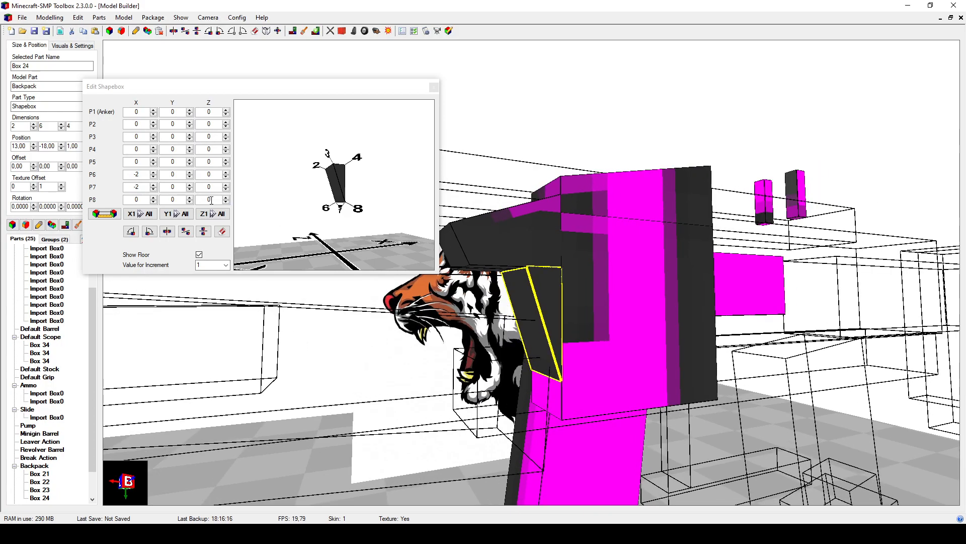
Step: Try X values of -1 on corners P6 and P7, and return both to -2
{"action": "left_click", "coordinate": [155, 185]}
{"action": "left_click", "coordinate": [154, 172]}
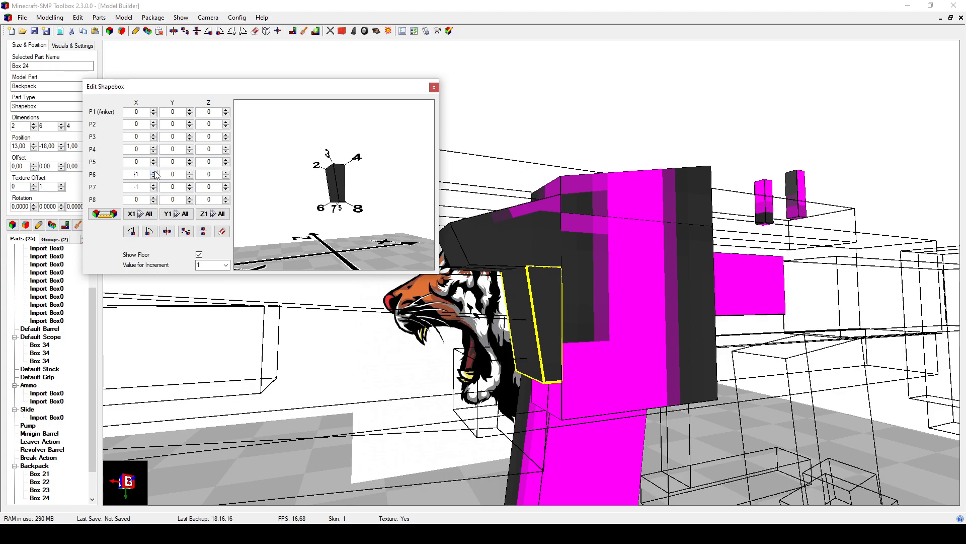
{"action": "left_click", "coordinate": [154, 177]}
{"action": "left_click", "coordinate": [154, 189]}
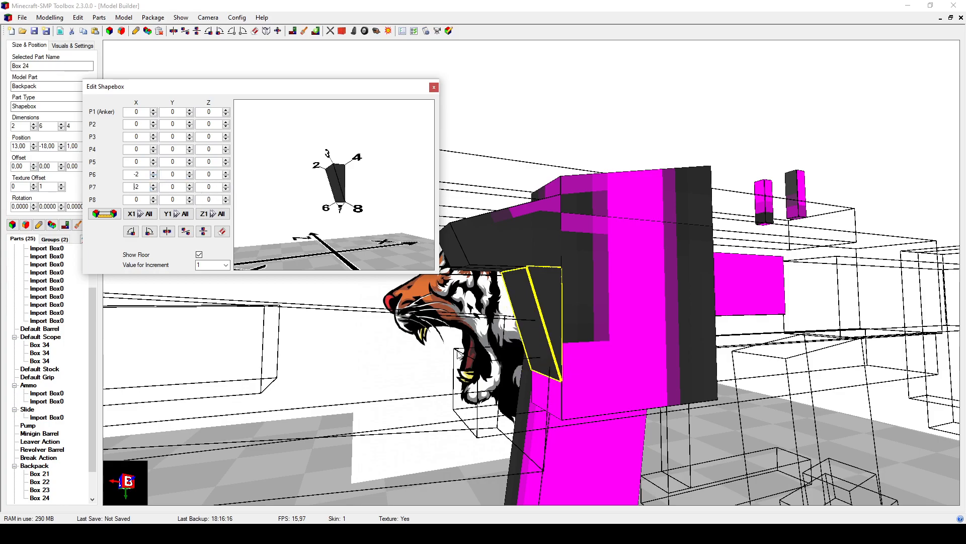
Step: Close the Shapebox editor and set the tapered box's second dimension to 5
{"action": "left_click", "coordinate": [434, 87]}
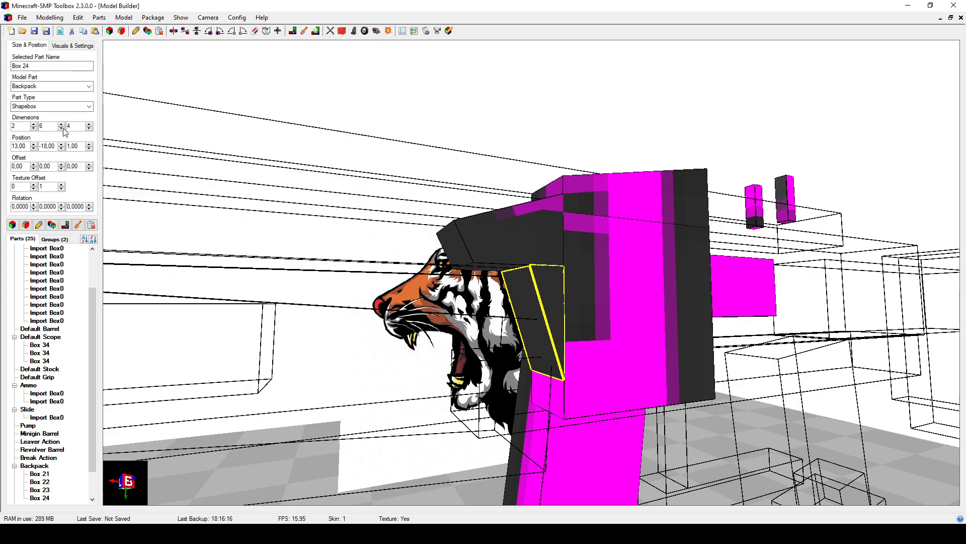
{"action": "left_click", "coordinate": [61, 128]}
{"action": "left_click_drag", "start_coordinate": [218, 250], "coordinate": [275, 272]}
{"action": "left_click_drag", "start_coordinate": [467, 349], "coordinate": [518, 361]}
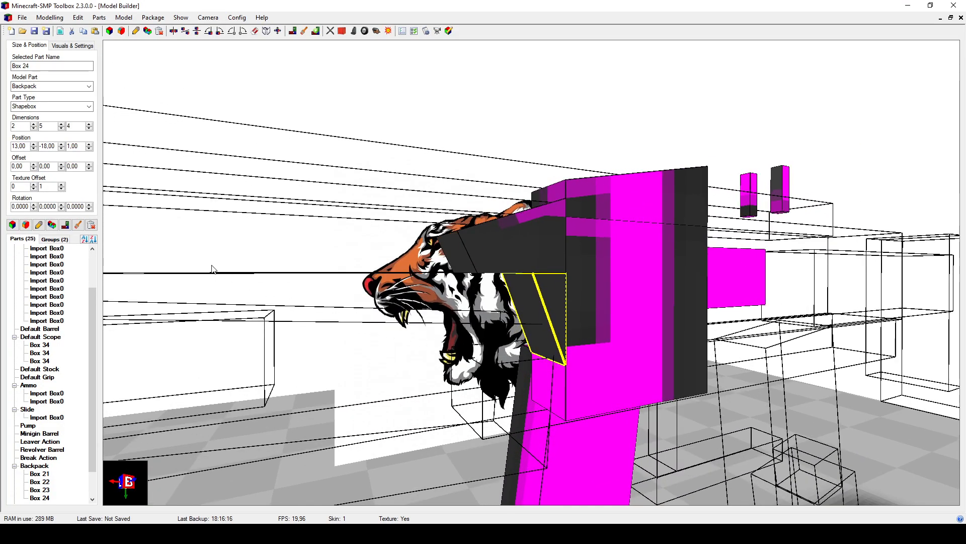
Step: Clone the tapered box and set the copy's second dimension to 3
{"action": "left_click", "coordinate": [52, 225]}
{"action": "left_click_drag", "start_coordinate": [506, 319], "coordinate": [459, 353]}
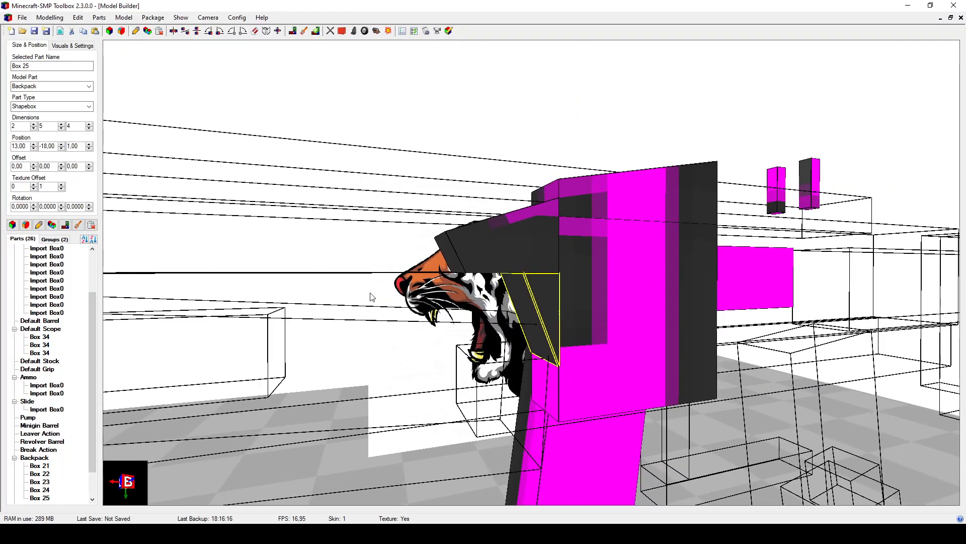
{"action": "left_click_drag", "start_coordinate": [370, 293], "coordinate": [369, 291]}
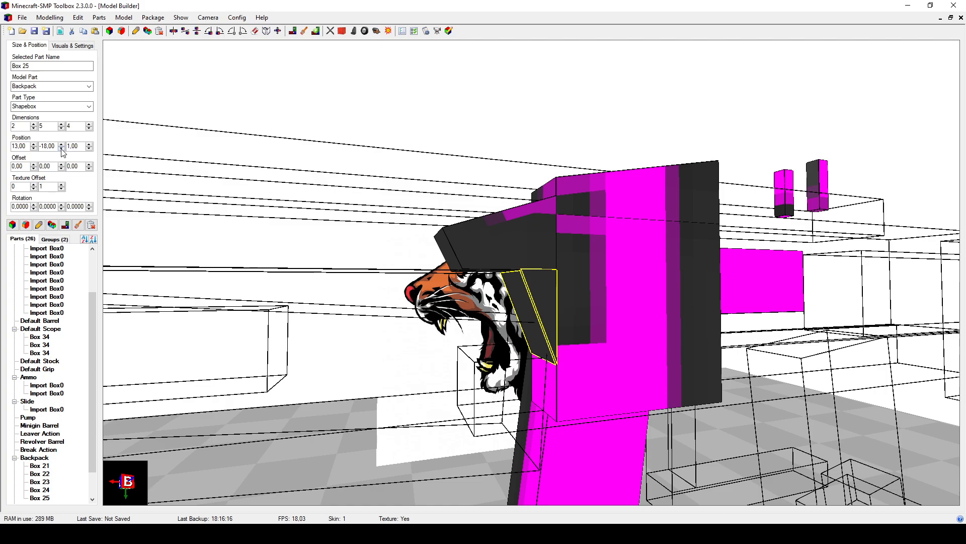
{"action": "left_click", "coordinate": [61, 125]}
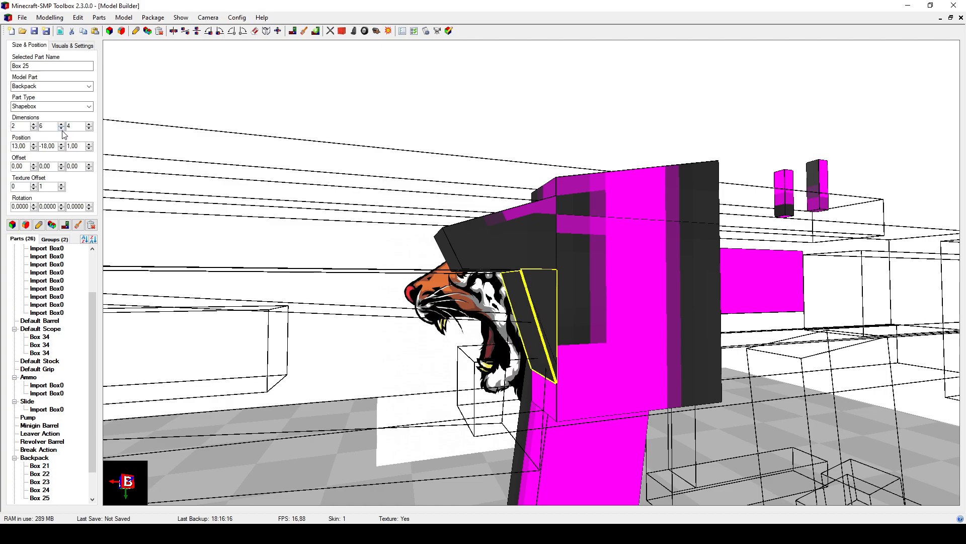
{"action": "left_click", "coordinate": [61, 128]}
{"action": "left_click", "coordinate": [61, 129]}
{"action": "left_click", "coordinate": [61, 128]}
Step: Set the Y position of the tapered copy to -14.00
{"action": "left_click", "coordinate": [61, 144]}
{"action": "left_click", "coordinate": [61, 144]}
{"action": "left_click", "coordinate": [61, 144]}
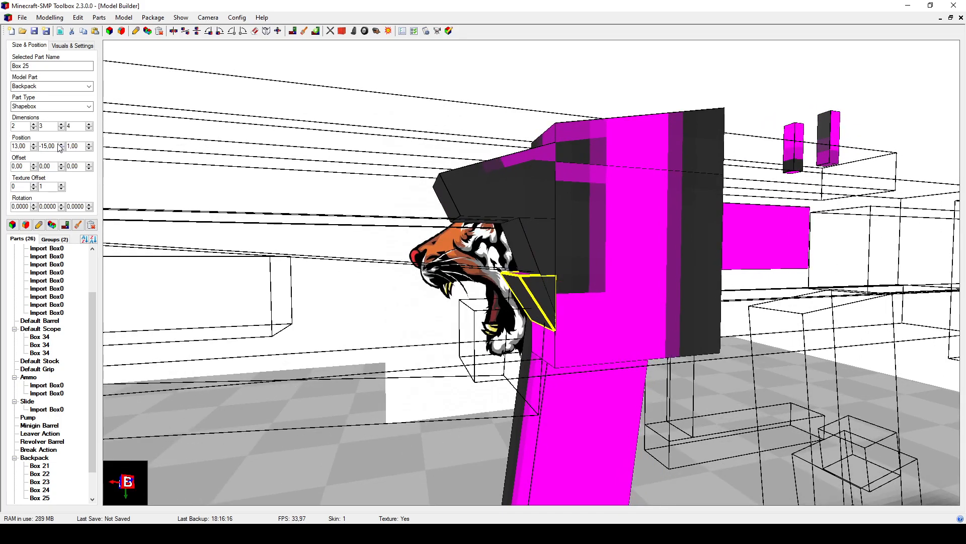
{"action": "left_click", "coordinate": [61, 145]}
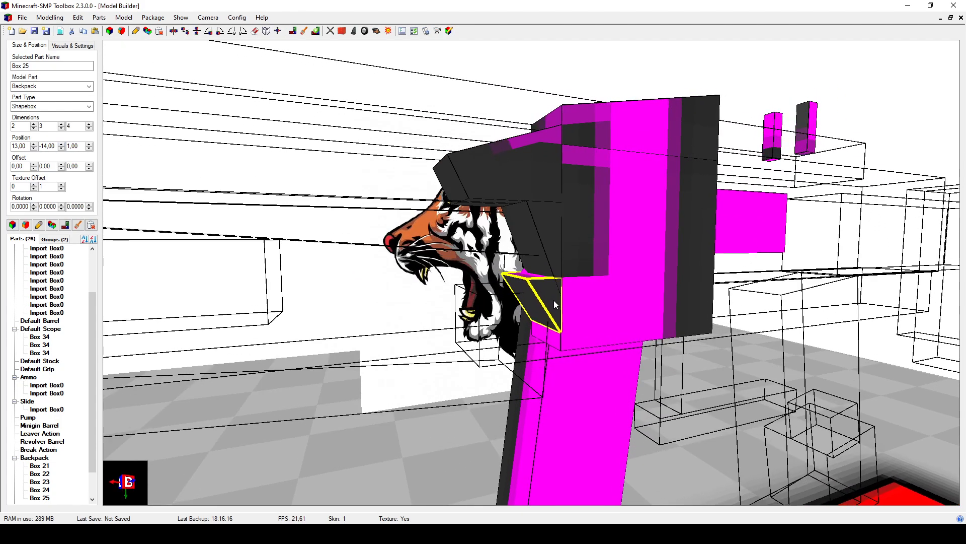
Step: Clone the sloped box on top of the head and set the copy's X position to -2.00
{"action": "left_click_drag", "start_coordinate": [532, 300], "coordinate": [492, 270]}
{"action": "scroll", "coordinate": [564, 292], "scroll_direction": "up", "scroll_amount": 5}
{"action": "scroll", "coordinate": [587, 300], "scroll_direction": "down", "scroll_amount": 5}
{"action": "left_click", "coordinate": [596, 307]}
{"action": "scroll", "coordinate": [530, 341], "scroll_direction": "down", "scroll_amount": 5}
{"action": "left_click", "coordinate": [491, 270]}
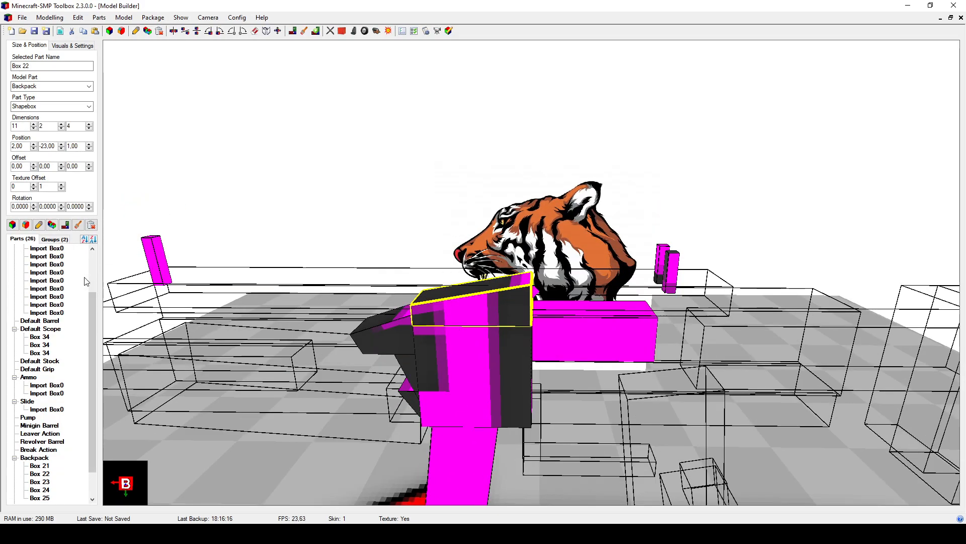
{"action": "left_click", "coordinate": [52, 225]}
{"action": "left_click_drag", "start_coordinate": [422, 308], "coordinate": [434, 311]}
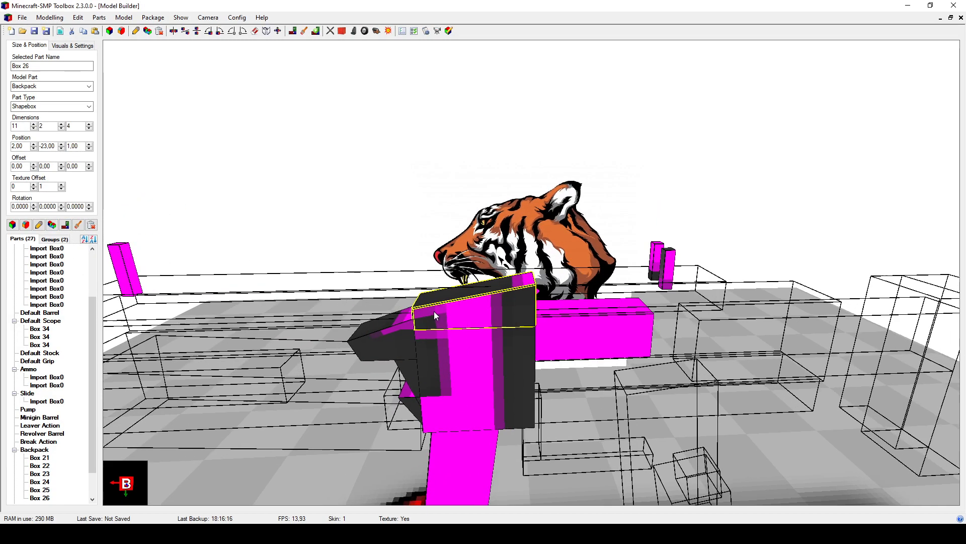
{"action": "left_click", "coordinate": [34, 149]}
{"action": "left_click", "coordinate": [34, 150]}
{"action": "left_click", "coordinate": [34, 149]}
{"action": "left_click", "coordinate": [34, 149]}
Step: Set the first dimension of the sloped copy behind the head to 4
{"action": "left_click", "coordinate": [32, 128]}
{"action": "left_click", "coordinate": [32, 128]}
{"action": "left_click", "coordinate": [32, 129]}
{"action": "left_click", "coordinate": [32, 128]}
{"action": "left_click", "coordinate": [32, 128]}
{"action": "left_click", "coordinate": [32, 128]}
{"action": "left_click", "coordinate": [32, 128]}
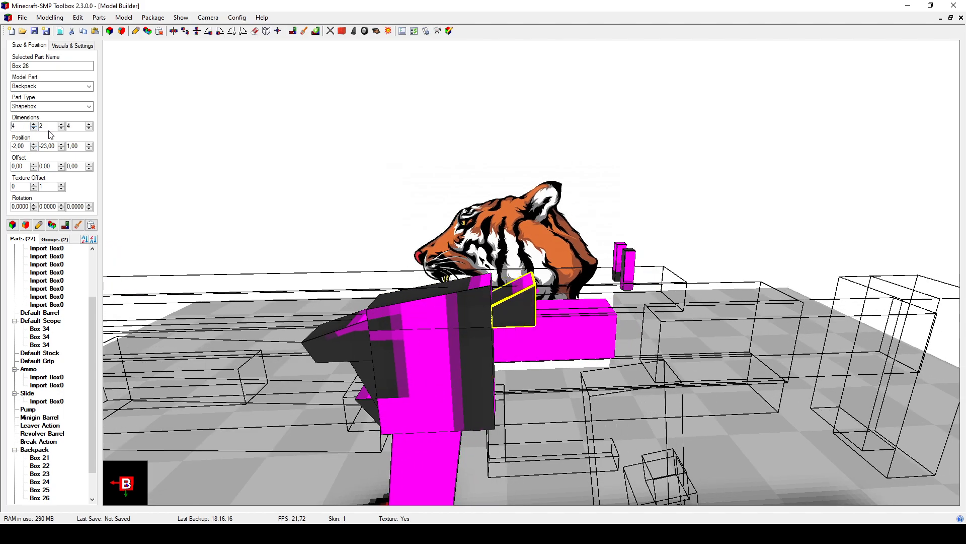
Step: Set the sloped copy's second dimension to 4 and its Y position to -25.00
{"action": "left_click", "coordinate": [61, 125]}
{"action": "left_click", "coordinate": [62, 124]}
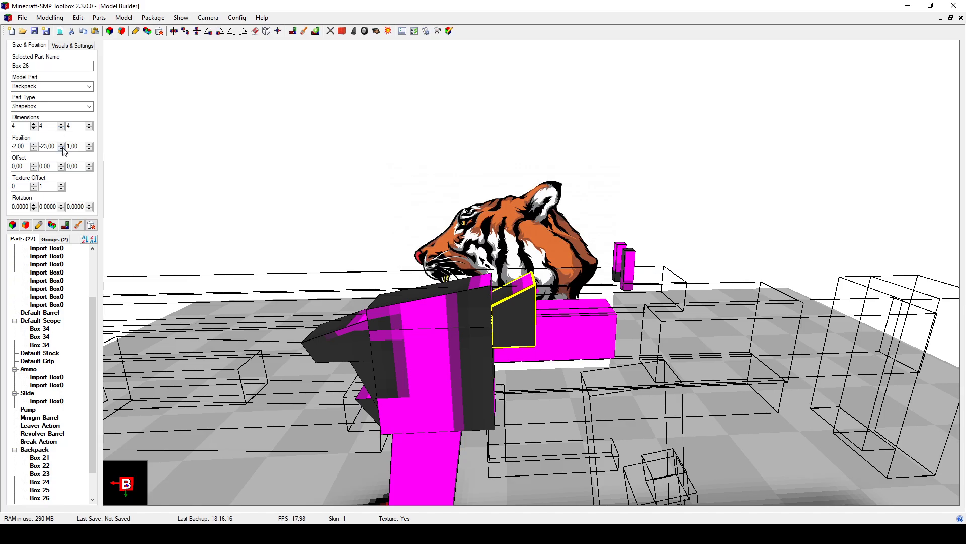
{"action": "left_click", "coordinate": [63, 148]}
{"action": "left_click", "coordinate": [63, 148]}
Step: Examine the head's shapeboxes against the tiger reference image from several angles
{"action": "left_click_drag", "start_coordinate": [433, 304], "coordinate": [497, 331]}
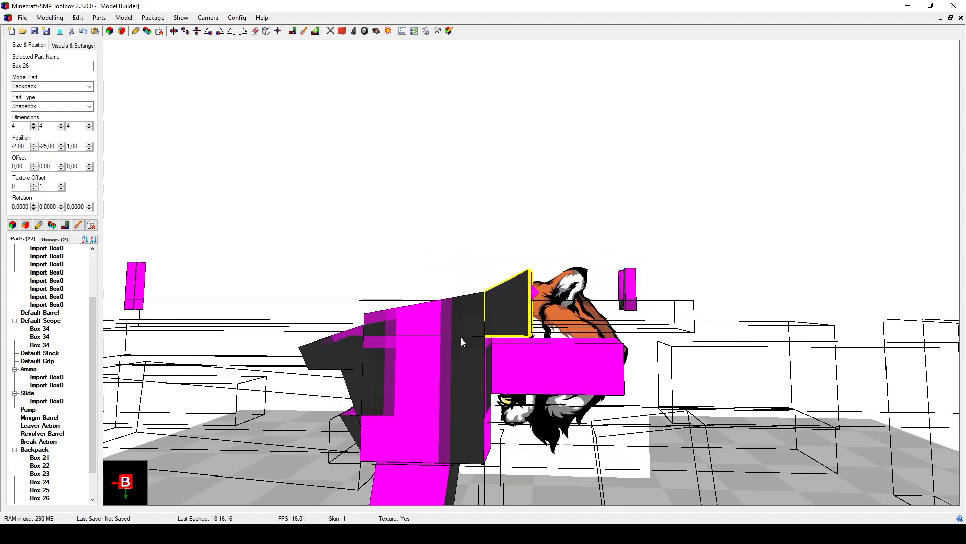
{"action": "left_click_drag", "start_coordinate": [461, 337], "coordinate": [491, 364]}
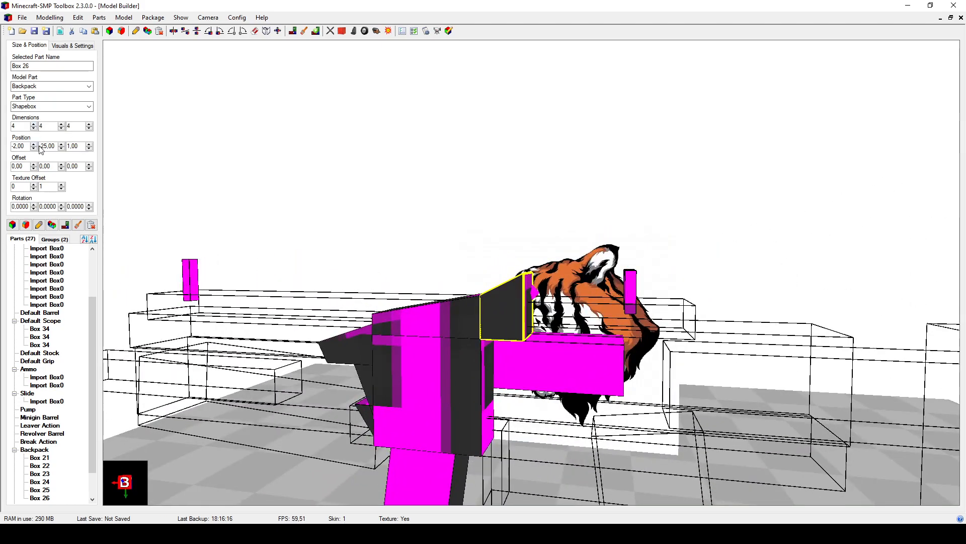
{"action": "left_click_drag", "start_coordinate": [529, 361], "coordinate": [509, 226]}
{"action": "left_click_drag", "start_coordinate": [438, 244], "coordinate": [487, 346]}
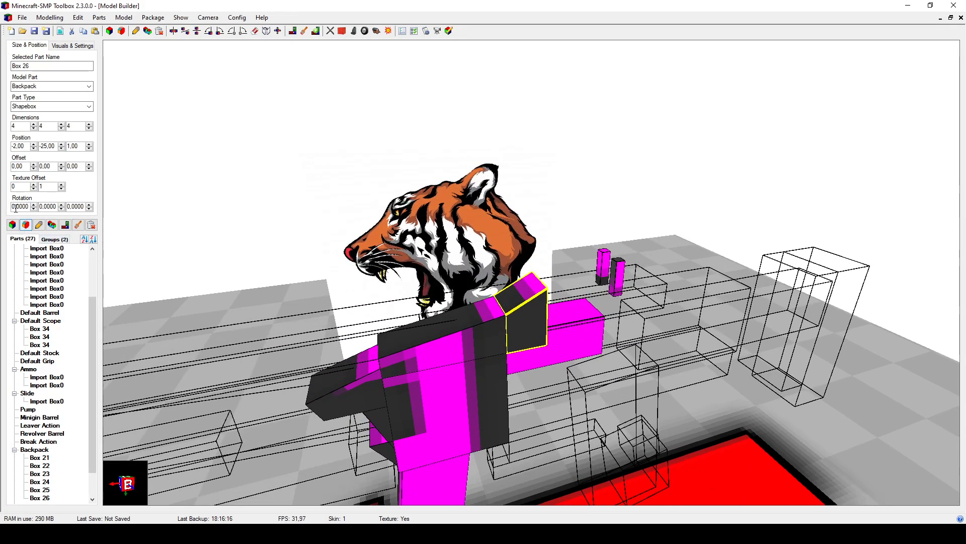
{"action": "left_click_drag", "start_coordinate": [348, 265], "coordinate": [443, 358]}
{"action": "middle_click_drag", "start_coordinate": [439, 350], "coordinate": [443, 356]}
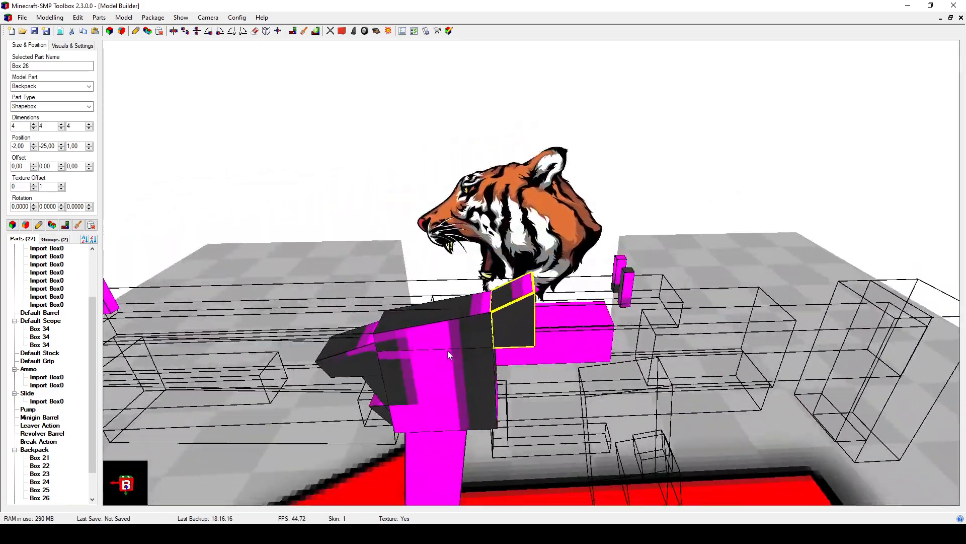
{"action": "middle_click_drag", "start_coordinate": [518, 334], "coordinate": [488, 322]}
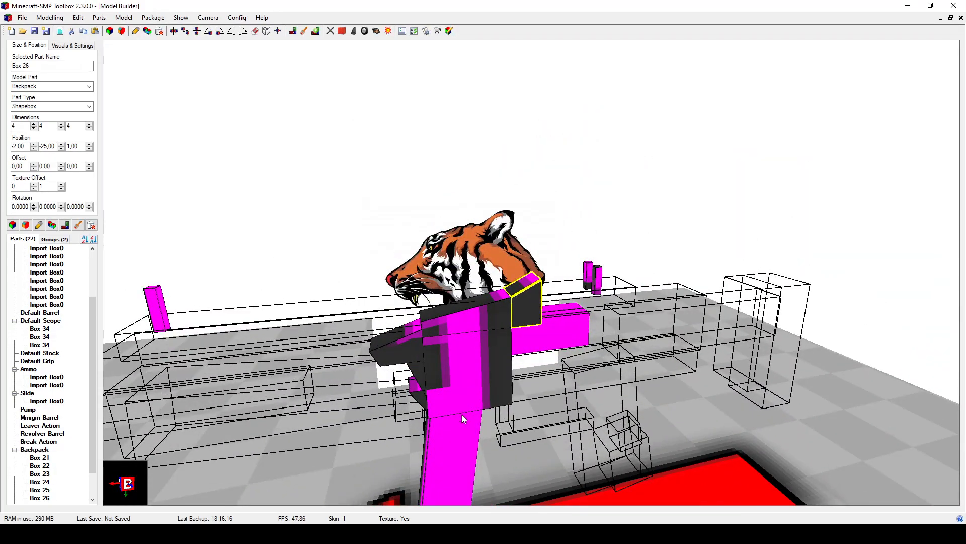
{"action": "middle_click_drag", "start_coordinate": [534, 352], "coordinate": [579, 219]}
{"action": "middle_click_drag", "start_coordinate": [744, 115], "coordinate": [560, 120]}
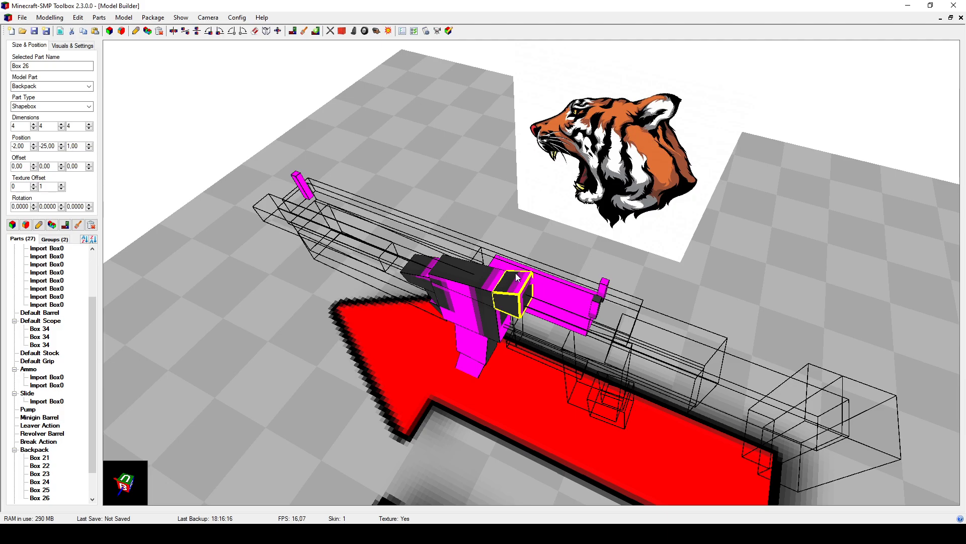
Step: Set the second dimension of the large main head box to 8
{"action": "middle_click_drag", "start_coordinate": [508, 330], "coordinate": [473, 334]}
{"action": "left_click", "coordinate": [455, 339]}
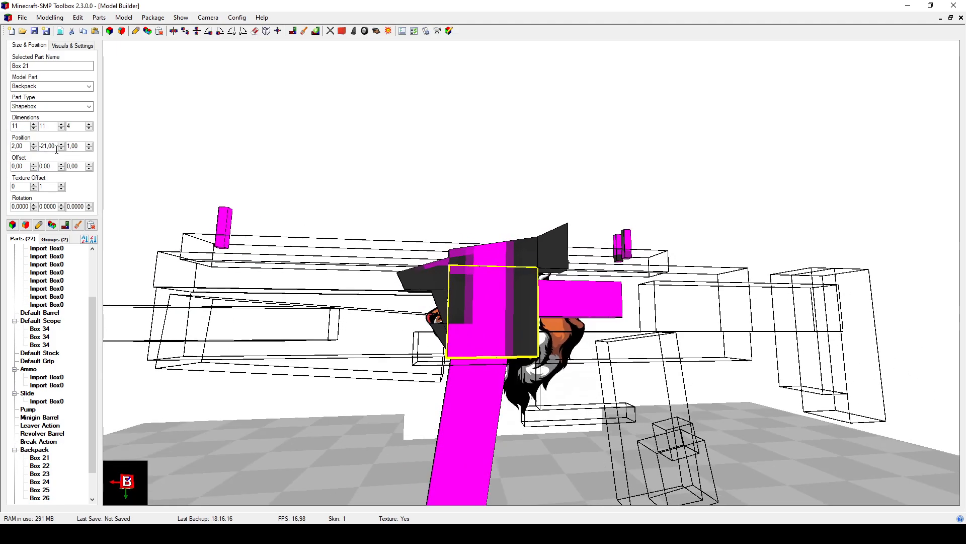
{"action": "left_click", "coordinate": [61, 128]}
{"action": "left_click", "coordinate": [60, 129]}
{"action": "left_click", "coordinate": [61, 129]}
Step: Set the main head box's first dimension to 9 and its X position to 4.00
{"action": "middle_click_drag", "start_coordinate": [277, 257], "coordinate": [580, 275]}
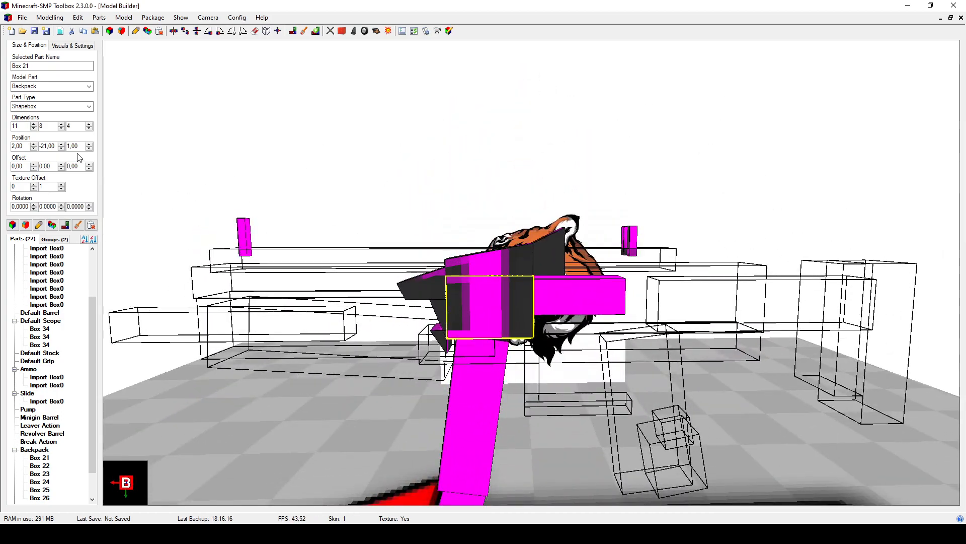
{"action": "left_click", "coordinate": [33, 128]}
{"action": "left_click", "coordinate": [34, 129]}
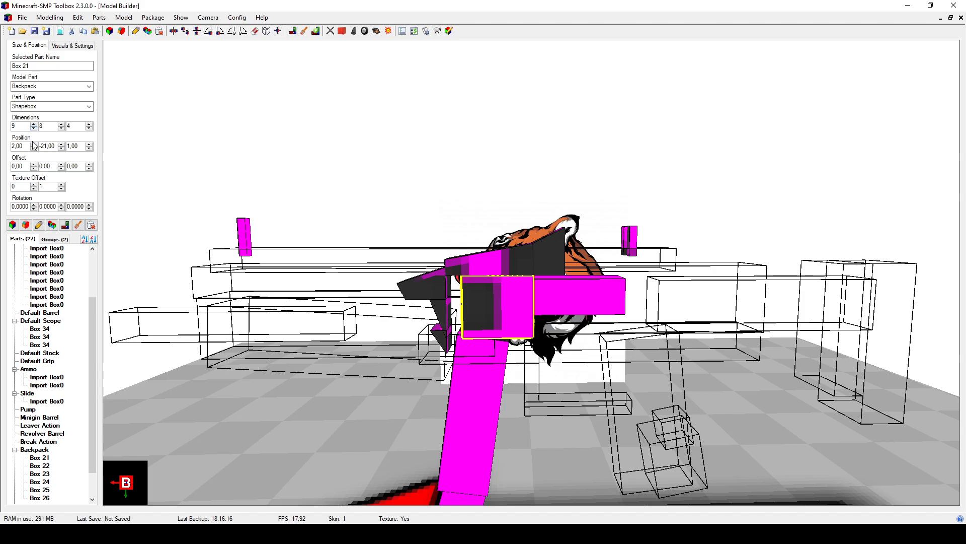
{"action": "left_click", "coordinate": [34, 144]}
{"action": "left_click", "coordinate": [33, 148]}
Step: Set the sloped top box's X position to 4.00 and reduce its first dimension by 2
{"action": "left_click", "coordinate": [503, 261]}
{"action": "middle_click_drag", "start_coordinate": [509, 253], "coordinate": [465, 287]}
{"action": "left_click", "coordinate": [33, 144]}
{"action": "left_click", "coordinate": [33, 144]}
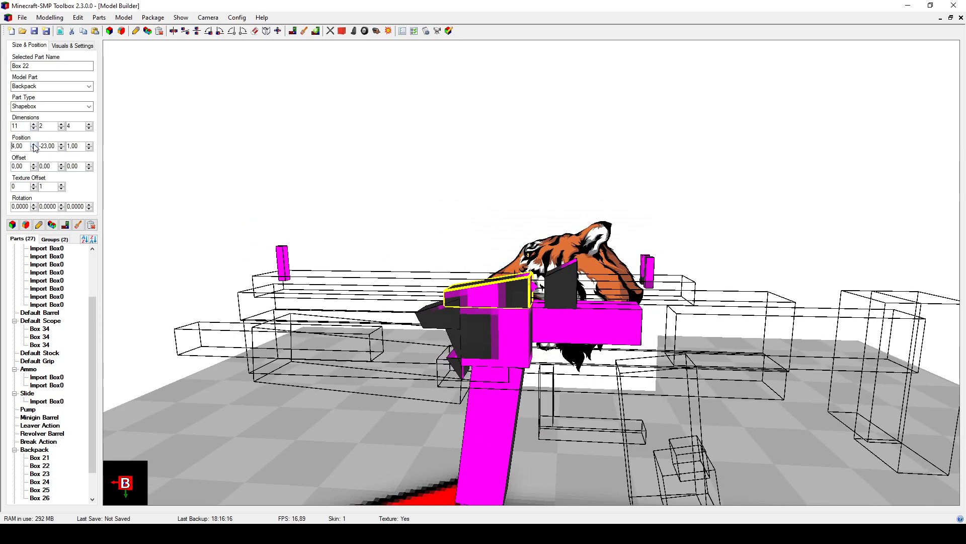
{"action": "left_click", "coordinate": [34, 128]}
{"action": "left_click", "coordinate": [34, 129]}
Step: Increase the rear sloped box's X position by 2 to close the gap to the top box
{"action": "middle_click_drag", "start_coordinate": [352, 259], "coordinate": [497, 313]}
{"action": "left_click", "coordinate": [560, 291]}
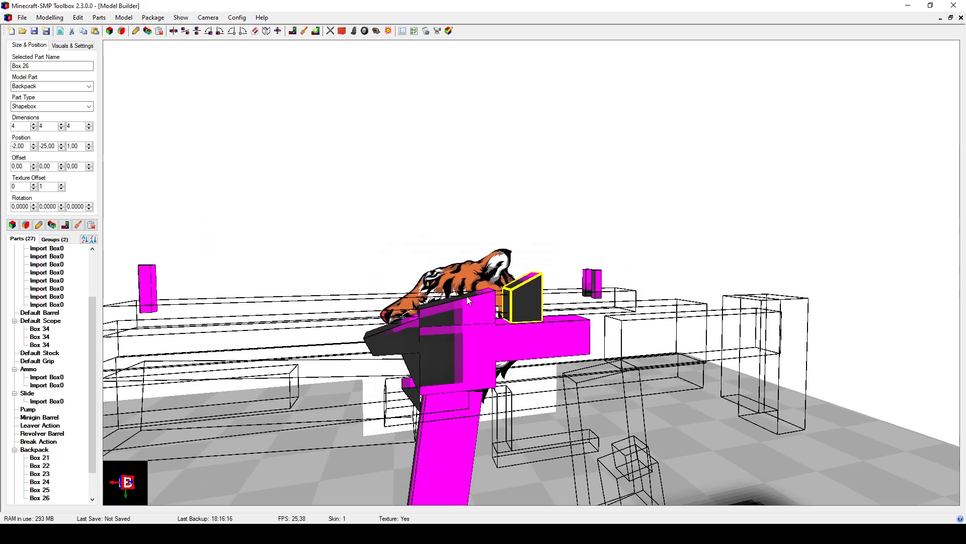
{"action": "left_click", "coordinate": [33, 145]}
{"action": "left_click", "coordinate": [33, 144]}
Step: Clone the main head box and set the copy's X position to 0.00
{"action": "middle_click_drag", "start_coordinate": [427, 302], "coordinate": [447, 366]}
{"action": "left_click", "coordinate": [456, 366]}
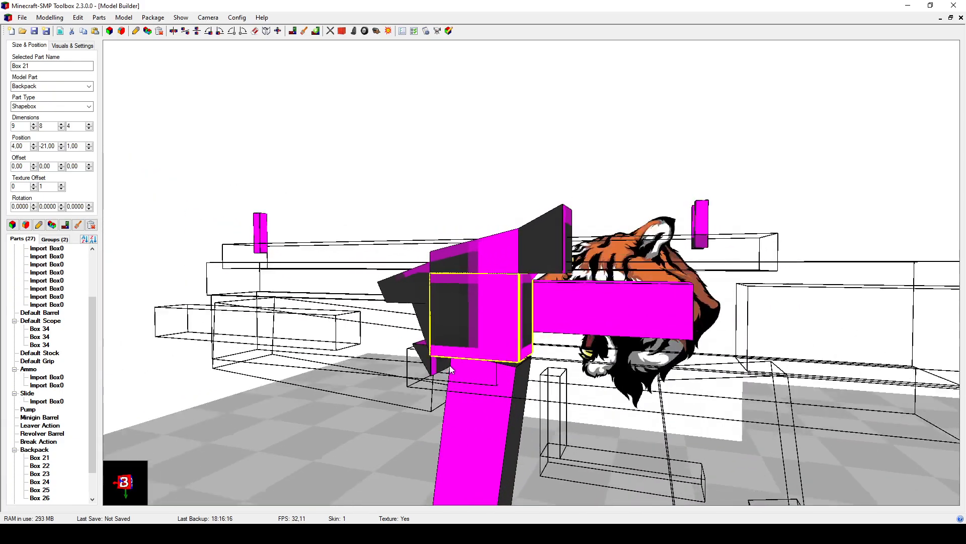
{"action": "left_click", "coordinate": [52, 225]}
{"action": "middle_click_drag", "start_coordinate": [175, 214], "coordinate": [183, 213]}
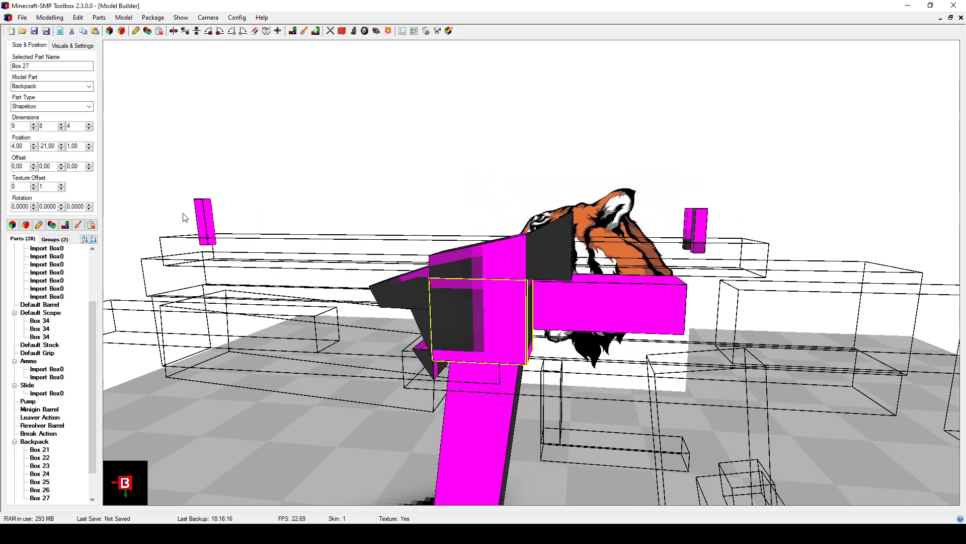
{"action": "left_click", "coordinate": [35, 150]}
{"action": "left_click", "coordinate": [35, 149]}
{"action": "left_click", "coordinate": [35, 149]}
{"action": "left_click", "coordinate": [35, 149]}
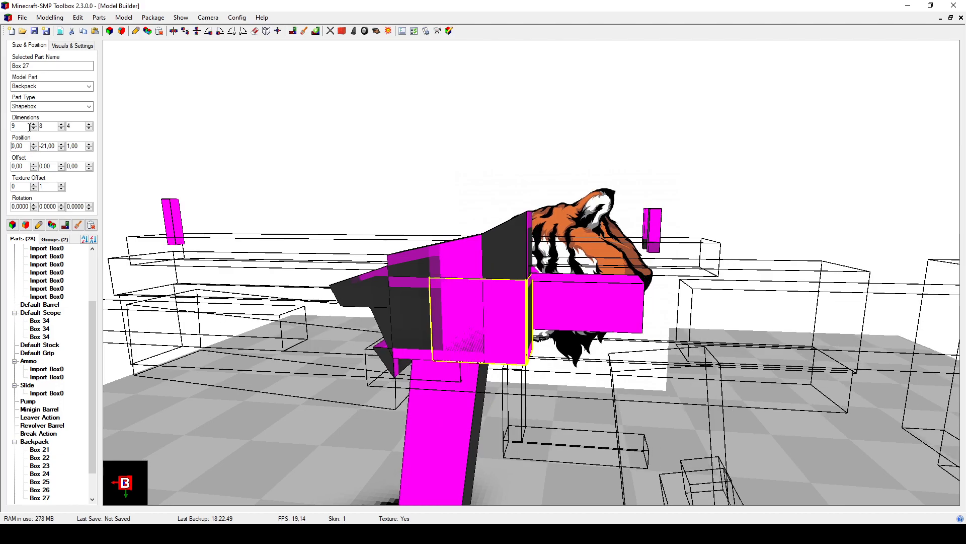
Step: Set the main box copy's first dimension to 4 and its X position to 1.00
{"action": "left_click", "coordinate": [33, 129]}
{"action": "left_click", "coordinate": [33, 129]}
{"action": "left_click", "coordinate": [33, 129]}
{"action": "left_click", "coordinate": [33, 129]}
{"action": "left_click", "coordinate": [33, 128]}
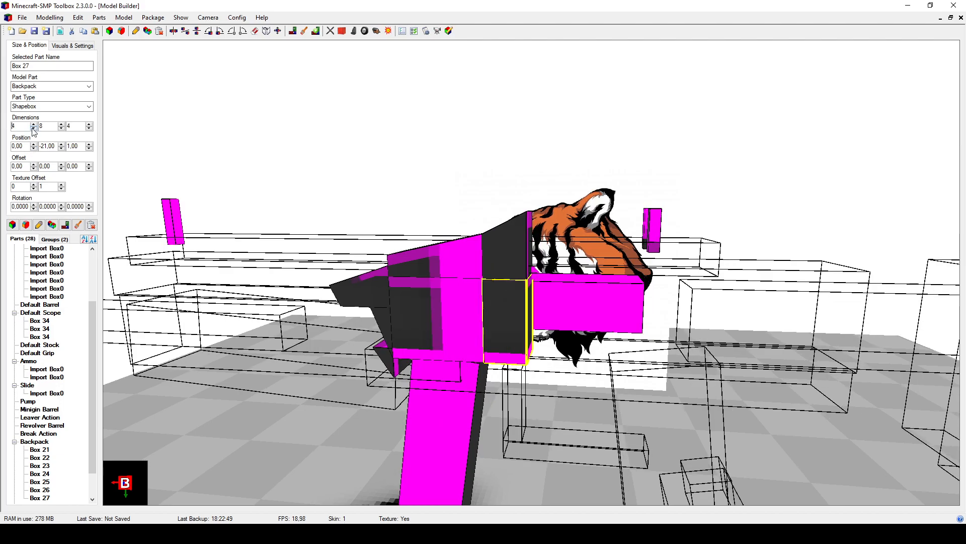
{"action": "left_click", "coordinate": [34, 144]}
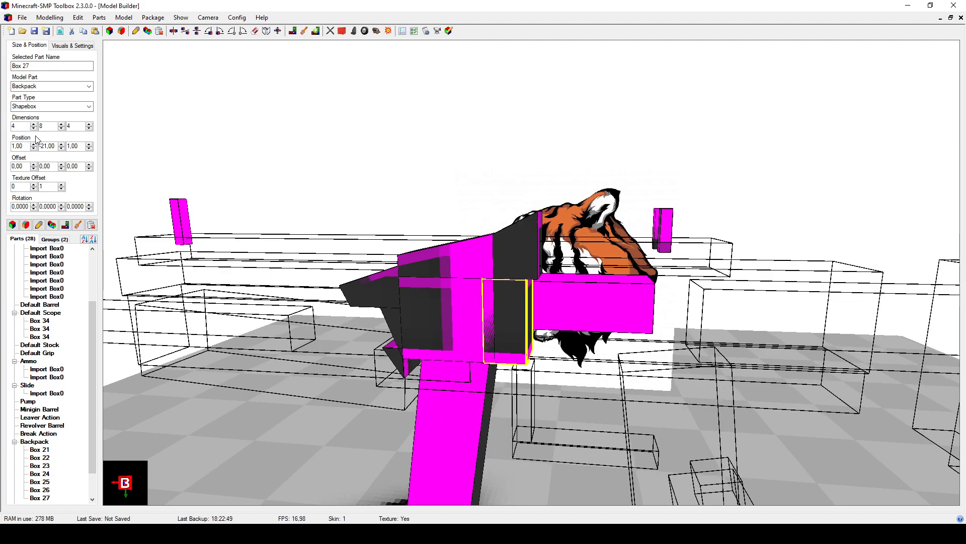
Step: Set the main box copy's X position to -1.00 and its first dimension to 5
{"action": "left_click", "coordinate": [34, 129]}
{"action": "left_click_drag", "start_coordinate": [406, 300], "coordinate": [380, 280]}
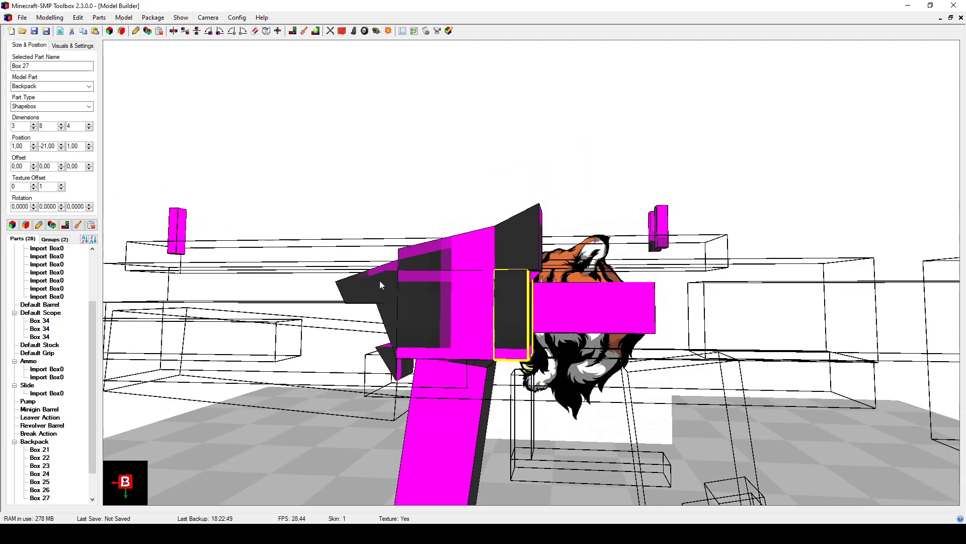
{"action": "left_click", "coordinate": [34, 124]}
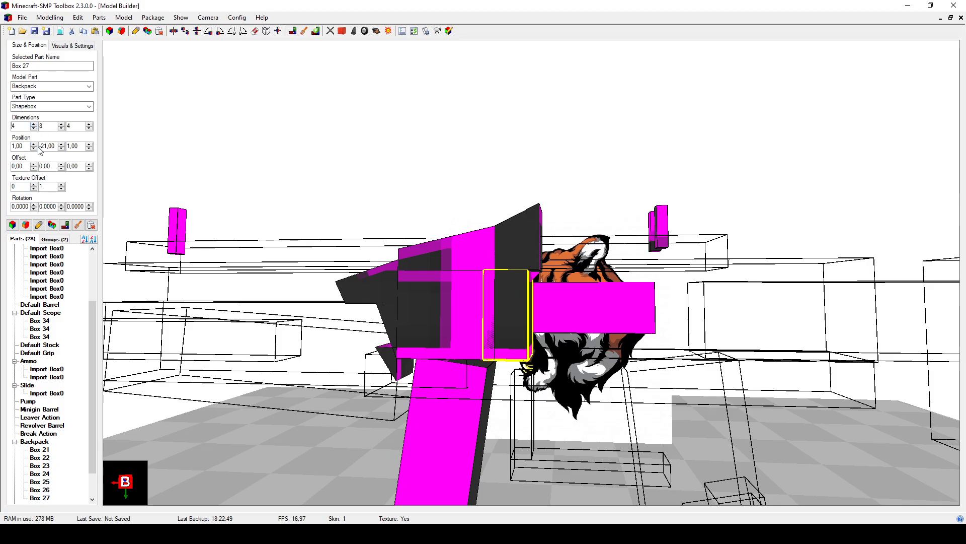
{"action": "left_click", "coordinate": [34, 144]}
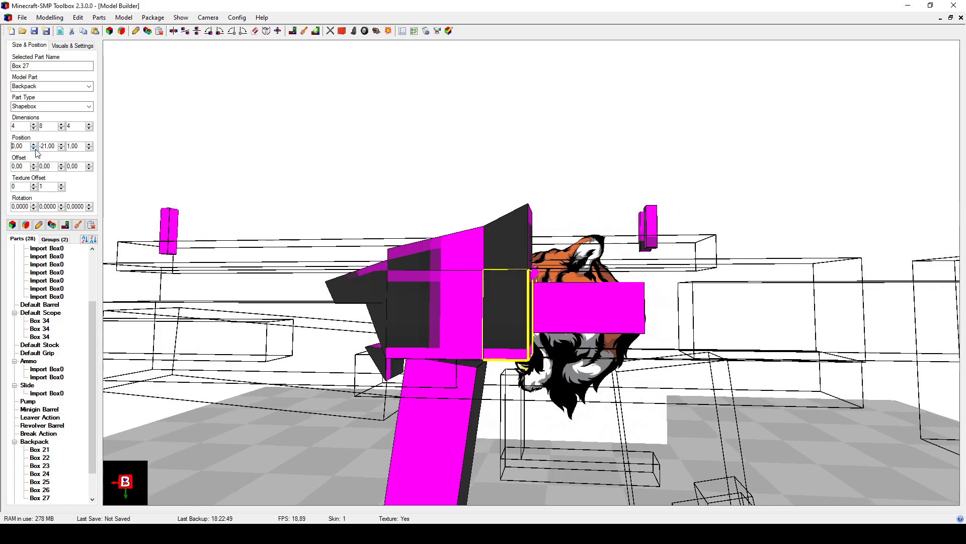
{"action": "left_click", "coordinate": [34, 144]}
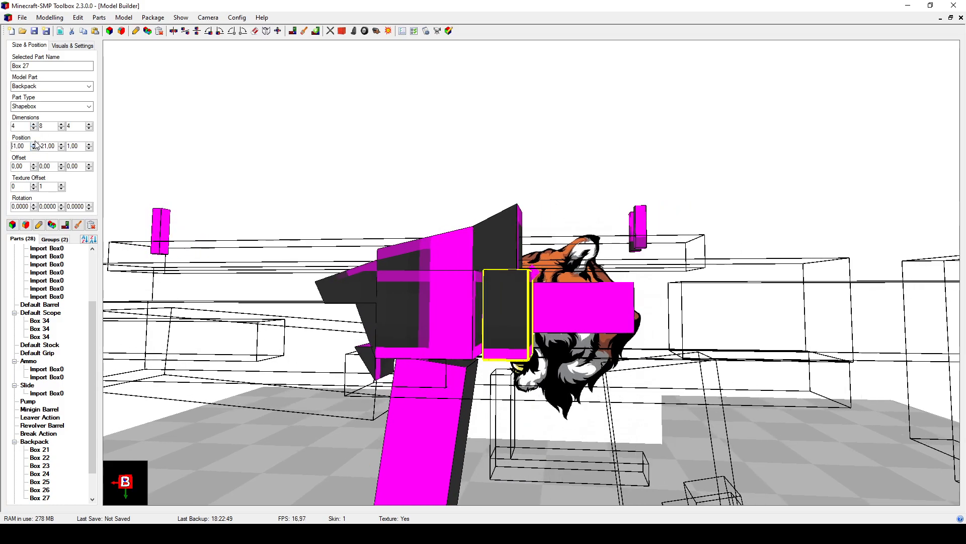
{"action": "left_click", "coordinate": [34, 124]}
Step: Edit the main box copy's shape by setting the X offsets of corners P1 and P4 to -1
{"action": "left_click_drag", "start_coordinate": [419, 306], "coordinate": [408, 328]}
{"action": "mouse_move", "coordinate": [308, 213]}
{"action": "left_mouse_down"}
{"action": "mouse_move", "coordinate": [355, 245]}
{"action": "mouse_move", "coordinate": [303, 210]}
{"action": "left_mouse_up"}
{"action": "scroll", "coordinate": [347, 246], "scroll_direction": "up", "scroll_amount": 5}
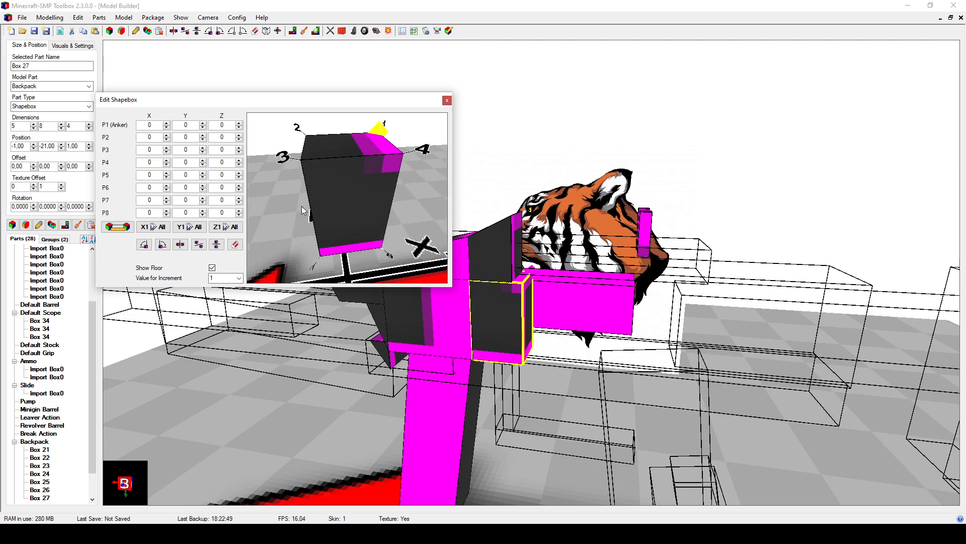
{"action": "left_click", "coordinate": [166, 128]}
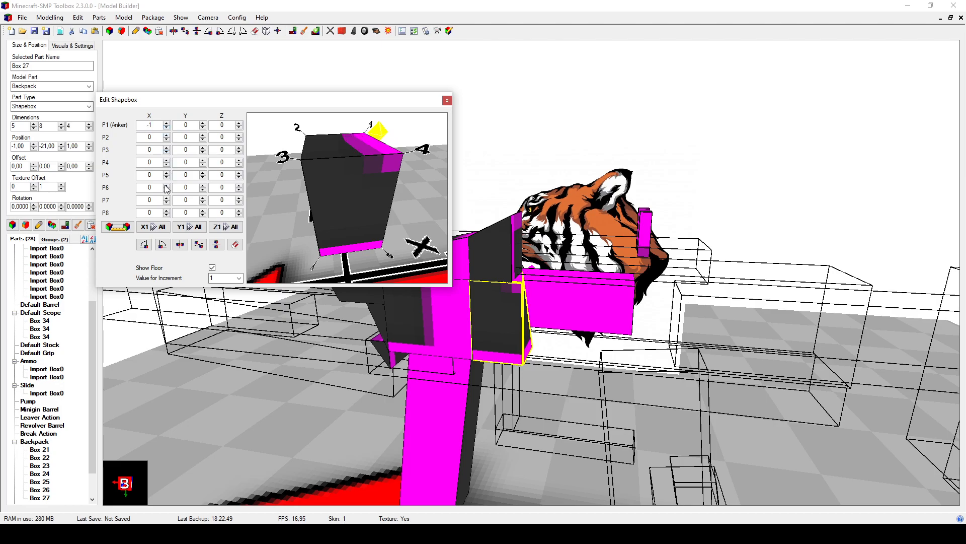
{"action": "left_click", "coordinate": [166, 164]}
{"action": "mouse_move", "coordinate": [508, 266]}
{"action": "left_mouse_down"}
{"action": "mouse_move", "coordinate": [514, 249]}
{"action": "mouse_move", "coordinate": [546, 278]}
{"action": "mouse_move", "coordinate": [509, 262]}
{"action": "left_mouse_up"}
{"action": "mouse_move", "coordinate": [293, 172]}
{"action": "left_mouse_down"}
{"action": "mouse_move", "coordinate": [314, 178]}
{"action": "mouse_move", "coordinate": [282, 159]}
{"action": "left_mouse_up"}
{"action": "scroll", "coordinate": [282, 159], "scroll_direction": "down", "scroll_amount": 4}
{"action": "mouse_move", "coordinate": [322, 207]}
{"action": "left_mouse_down"}
{"action": "mouse_move", "coordinate": [324, 197]}
{"action": "mouse_move", "coordinate": [327, 213]}
{"action": "left_mouse_up"}
{"action": "scroll", "coordinate": [337, 229], "scroll_direction": "up", "scroll_amount": 3}
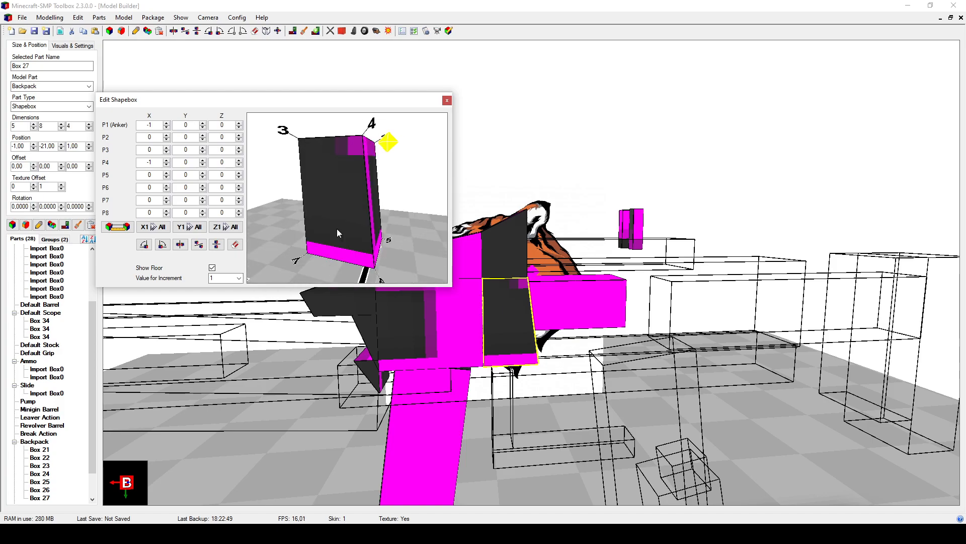
Step: Set the X offsets of the same box's corners P5 and P8 to 2 and close the shapebox editor
{"action": "scroll", "coordinate": [354, 233], "scroll_direction": "down", "scroll_amount": 3}
{"action": "left_click_drag", "start_coordinate": [355, 243], "coordinate": [357, 245]}
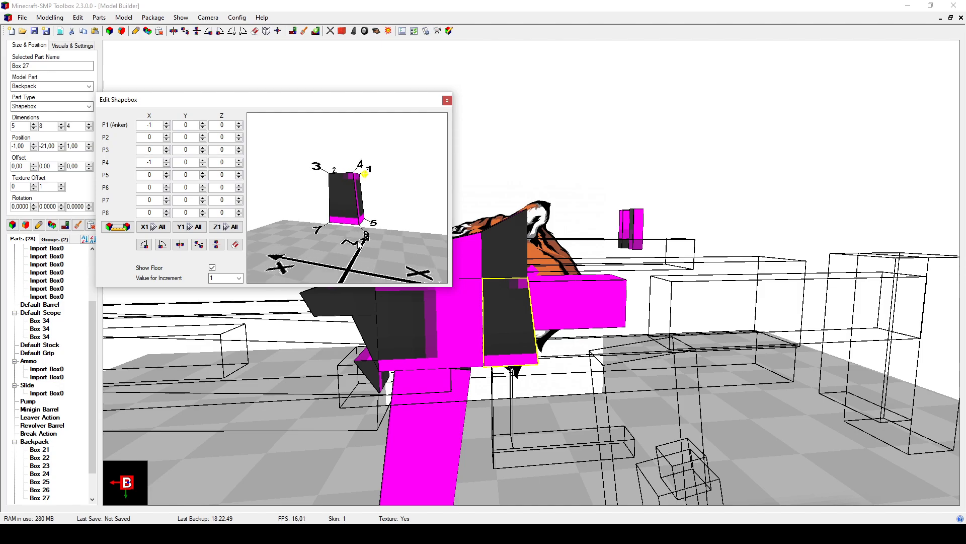
{"action": "scroll", "coordinate": [352, 240], "scroll_direction": "up", "scroll_amount": 3}
{"action": "scroll", "coordinate": [346, 228], "scroll_direction": "down", "scroll_amount": 3}
{"action": "left_click_drag", "start_coordinate": [346, 234], "coordinate": [346, 253]}
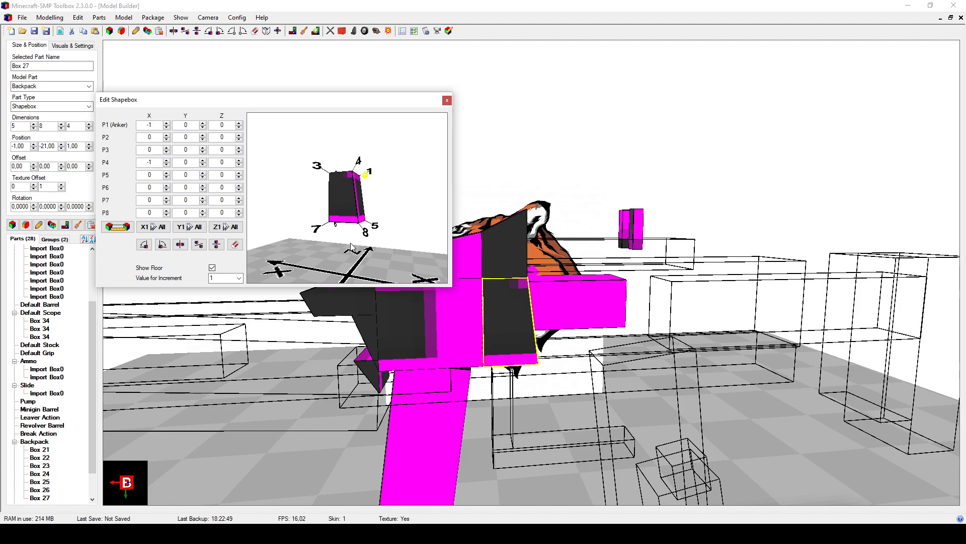
{"action": "left_click", "coordinate": [166, 172]}
{"action": "left_click", "coordinate": [166, 173]}
{"action": "left_click", "coordinate": [166, 210]}
{"action": "left_click", "coordinate": [166, 211]}
{"action": "left_click_drag", "start_coordinate": [285, 236], "coordinate": [345, 258]}
{"action": "left_click_drag", "start_coordinate": [587, 335], "coordinate": [537, 369]}
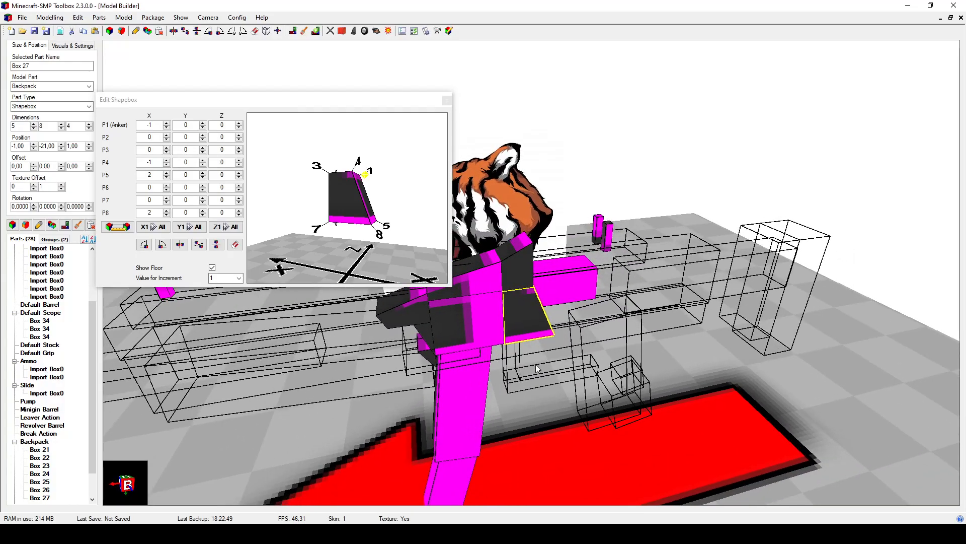
{"action": "left_click", "coordinate": [446, 101]}
Step: Shorten the main head box to a first dimension of 7 and set its X position to 6.00
{"action": "left_click_drag", "start_coordinate": [450, 297], "coordinate": [488, 350]}
{"action": "left_click", "coordinate": [475, 322]}
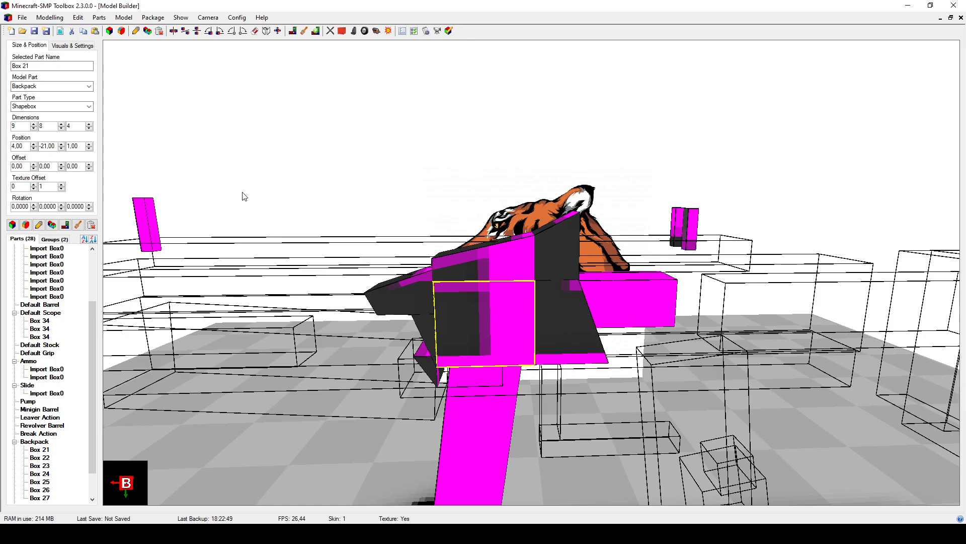
{"action": "left_click", "coordinate": [35, 129]}
{"action": "left_click", "coordinate": [34, 130]}
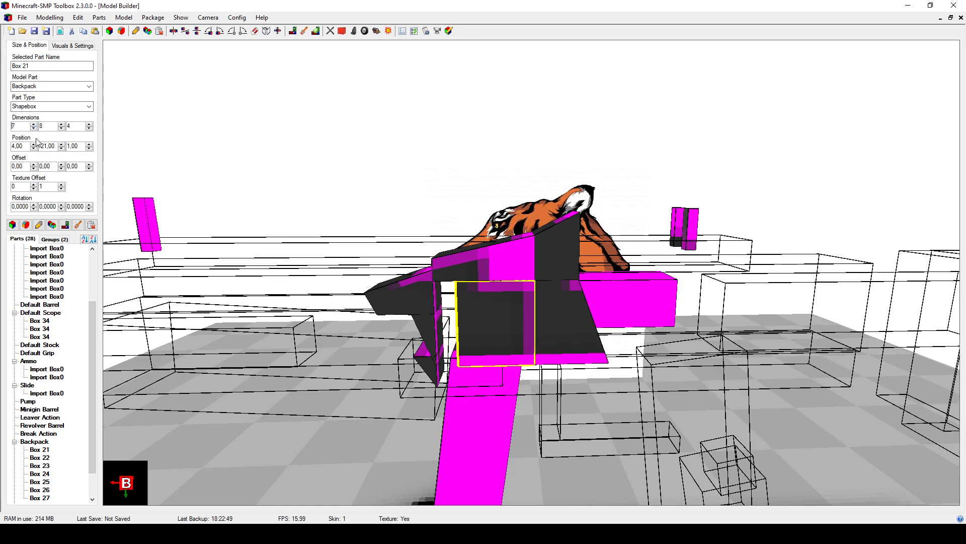
{"action": "left_click", "coordinate": [35, 144]}
{"action": "left_click", "coordinate": [34, 144]}
Step: Set the slanted rear main box's X position to 1.00 so it meets the main head box
{"action": "left_click", "coordinate": [556, 312]}
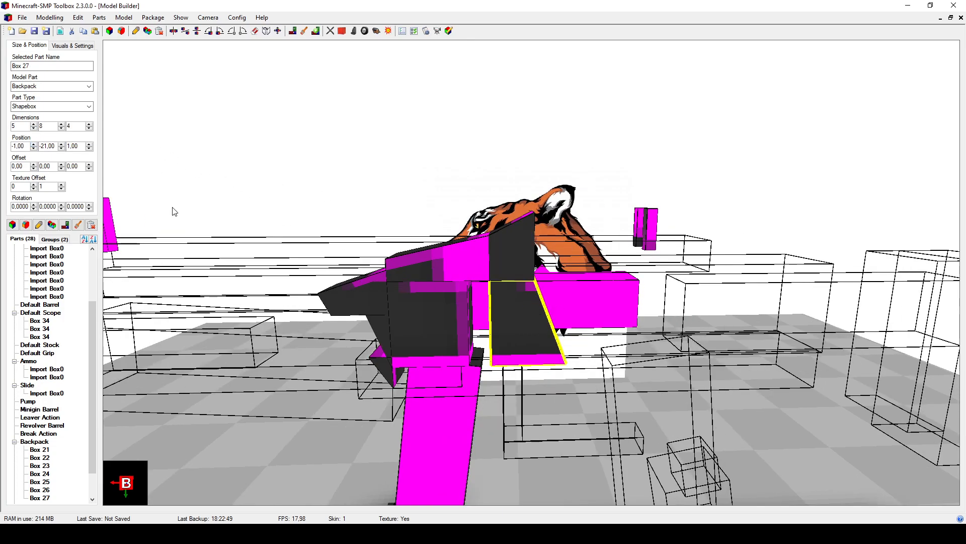
{"action": "left_click", "coordinate": [34, 144]}
{"action": "left_click", "coordinate": [34, 144]}
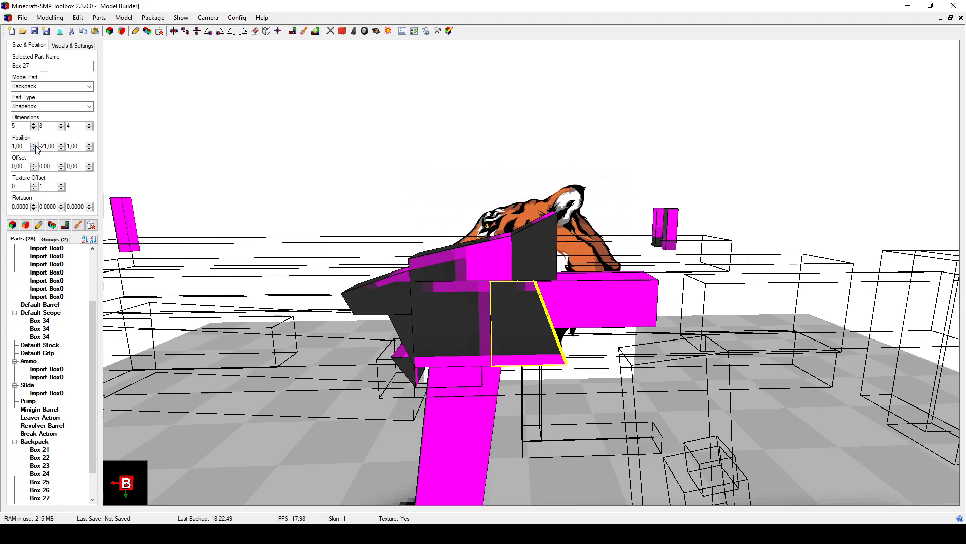
Step: Set the sloped top box's first dimension to 8 and its X position to 5.00
{"action": "left_click", "coordinate": [487, 259]}
{"action": "left_click", "coordinate": [33, 129]}
{"action": "left_click", "coordinate": [34, 129]}
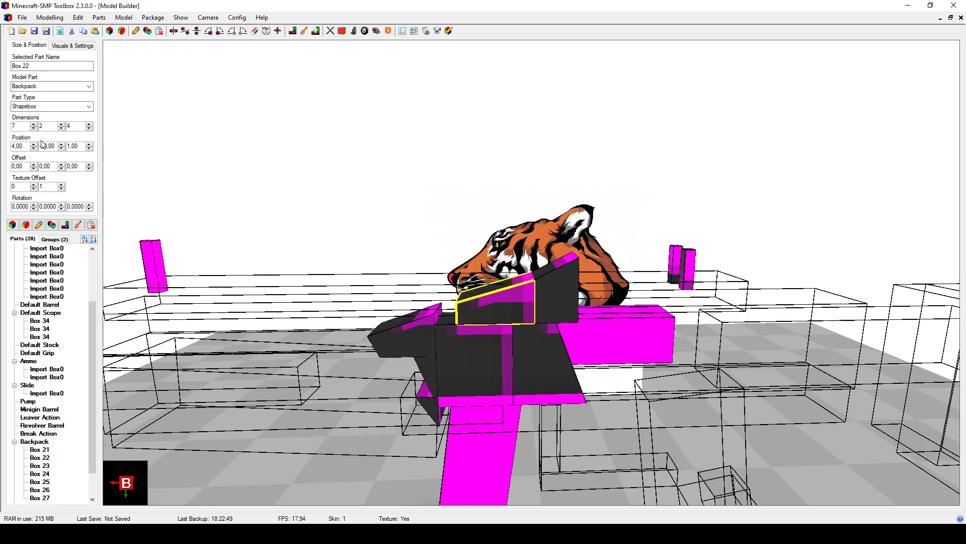
{"action": "left_click", "coordinate": [35, 144]}
{"action": "left_click", "coordinate": [34, 144]}
{"action": "mouse_move", "coordinate": [486, 283]}
{"action": "left_mouse_down"}
{"action": "mouse_move", "coordinate": [488, 303]}
{"action": "mouse_move", "coordinate": [488, 287]}
{"action": "left_mouse_up"}
{"action": "left_click", "coordinate": [566, 300]}
{"action": "left_click", "coordinate": [521, 322]}
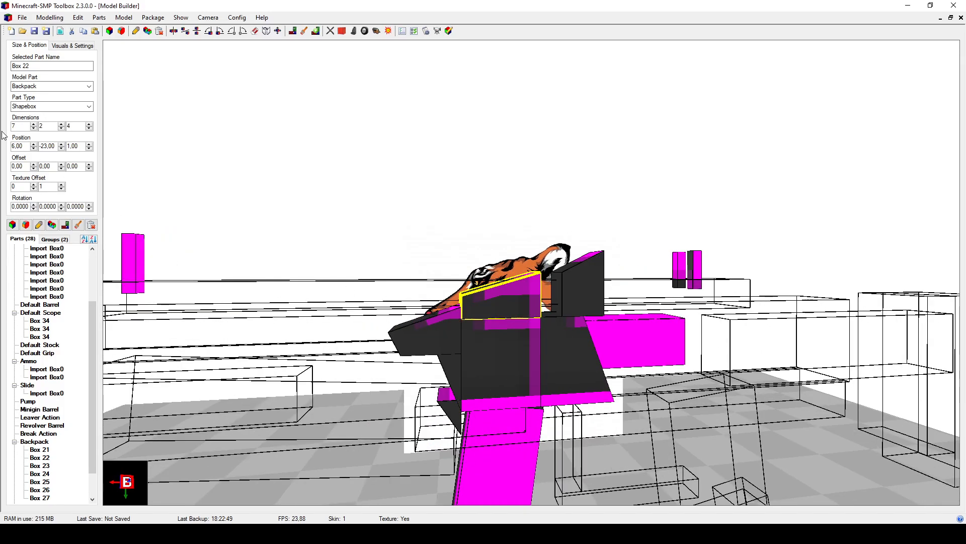
{"action": "left_click", "coordinate": [33, 125]}
{"action": "left_click", "coordinate": [34, 148]}
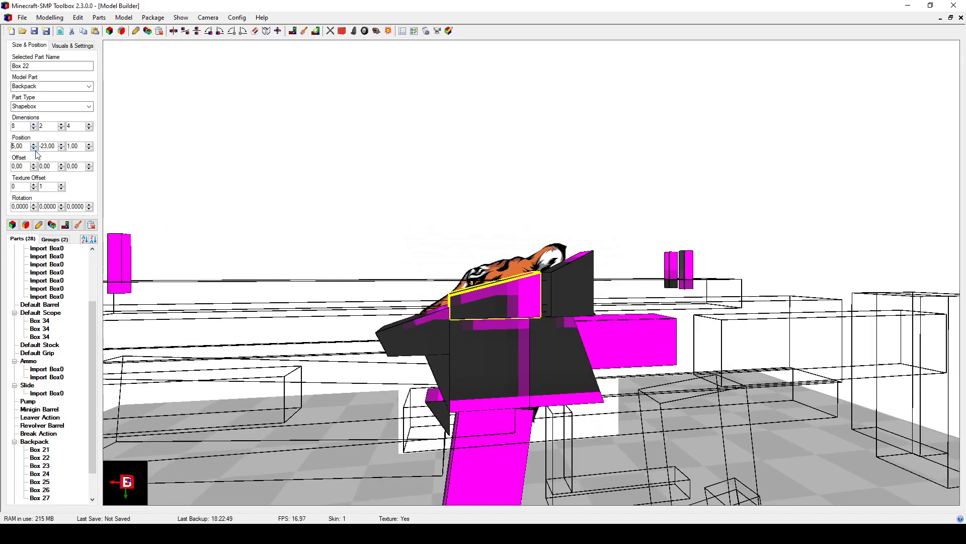
Step: Set the rear sloped box's X position to 2.00 and its first dimension to 3
{"action": "left_click", "coordinate": [572, 290]}
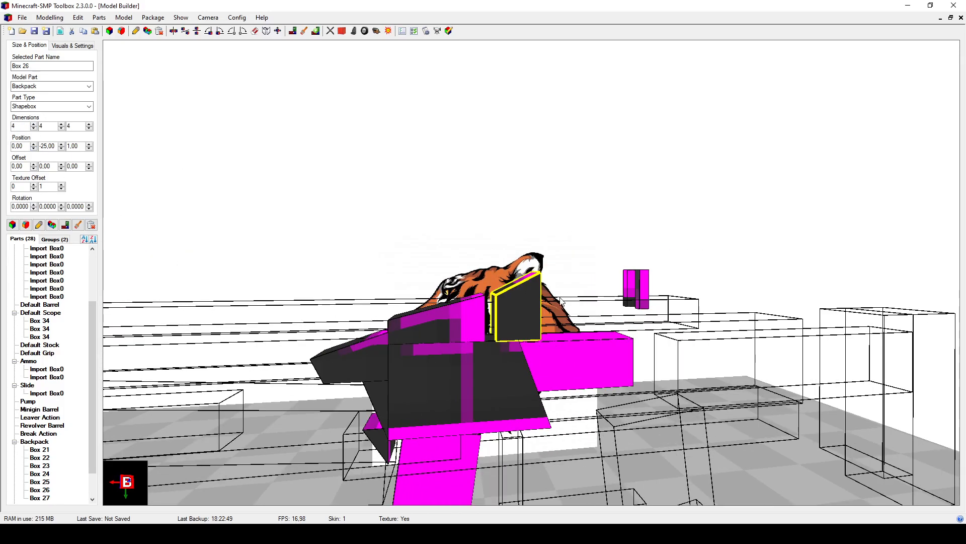
{"action": "left_click", "coordinate": [34, 144]}
{"action": "left_click", "coordinate": [33, 127]}
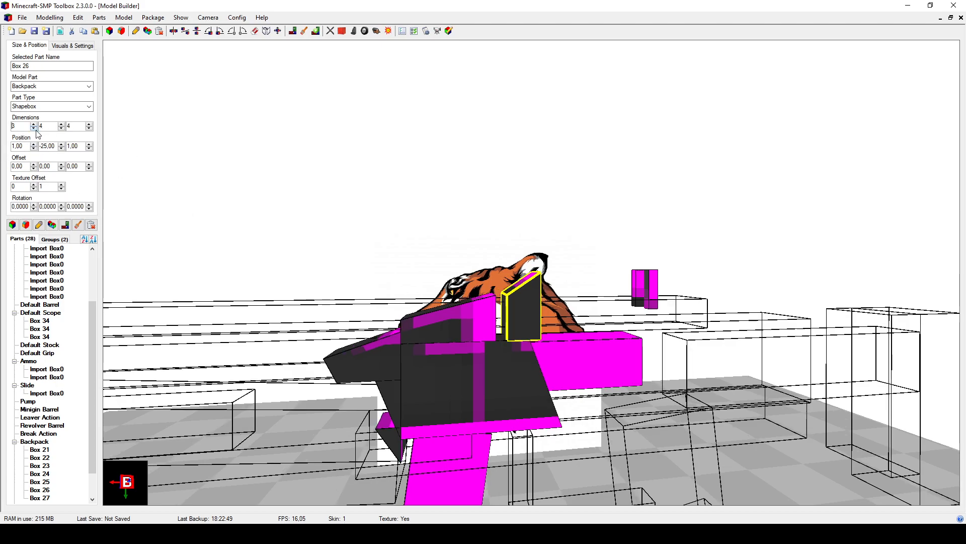
{"action": "left_click", "coordinate": [34, 145]}
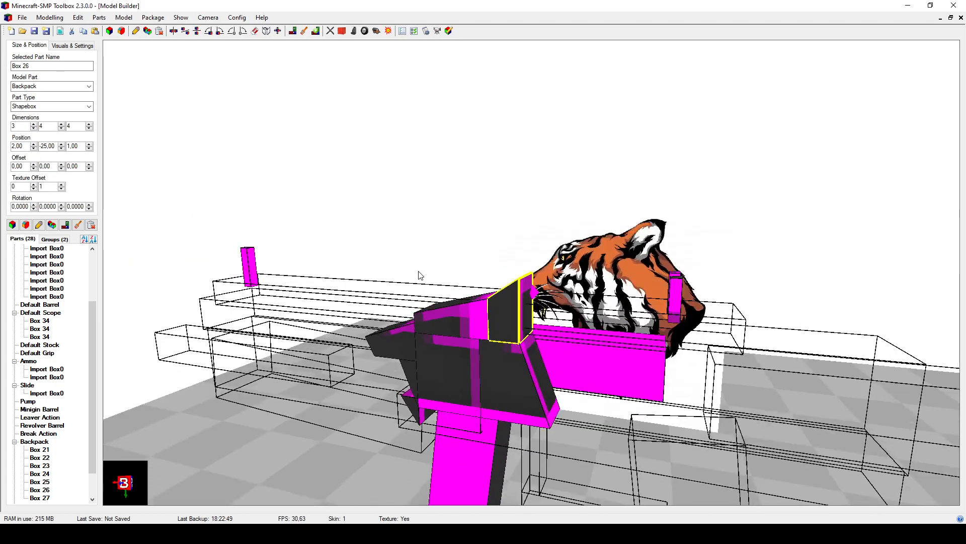
Step: Slant the rear sloped box backward by setting the X offsets of corners P1 and P4 to 2
{"action": "left_click", "coordinate": [43, 224]}
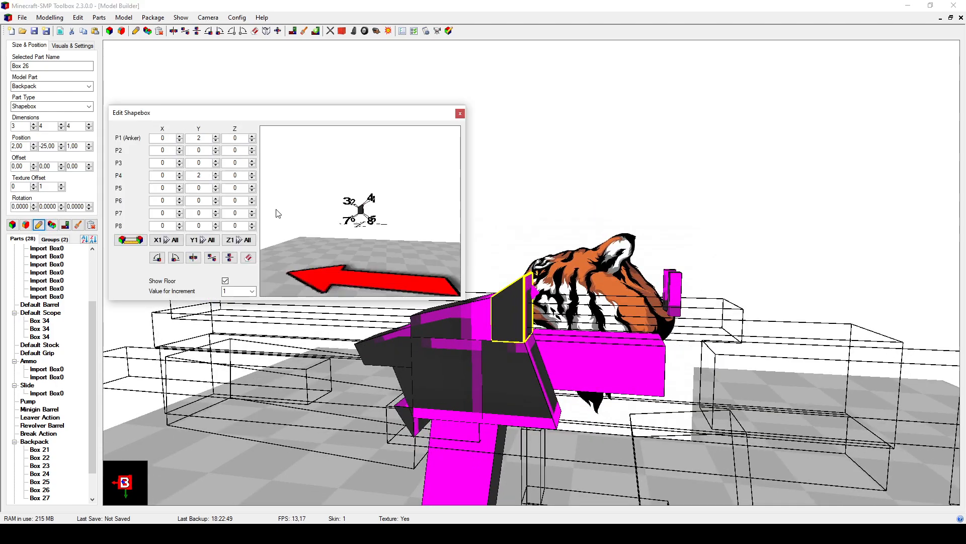
{"action": "left_click_drag", "start_coordinate": [369, 228], "coordinate": [398, 244]}
{"action": "left_click", "coordinate": [179, 136]}
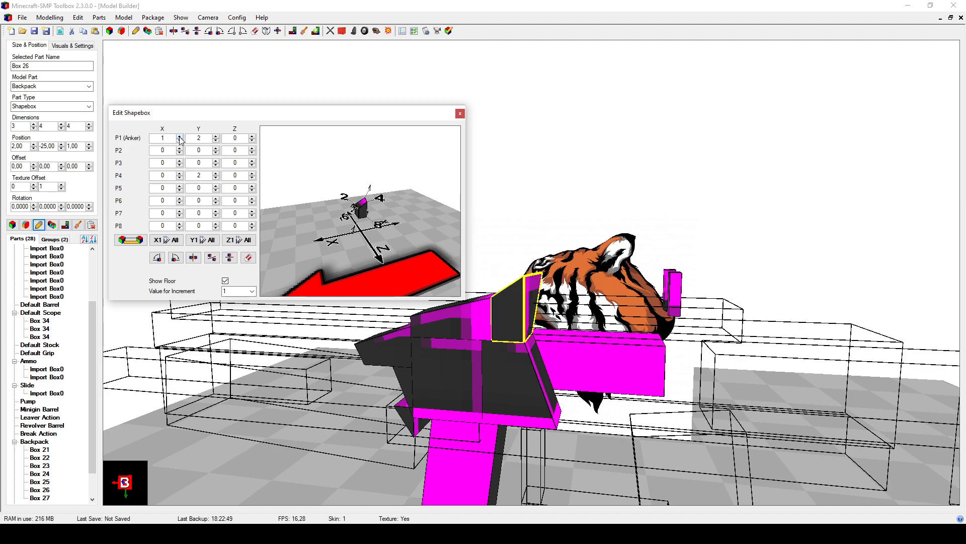
{"action": "left_click", "coordinate": [179, 173]}
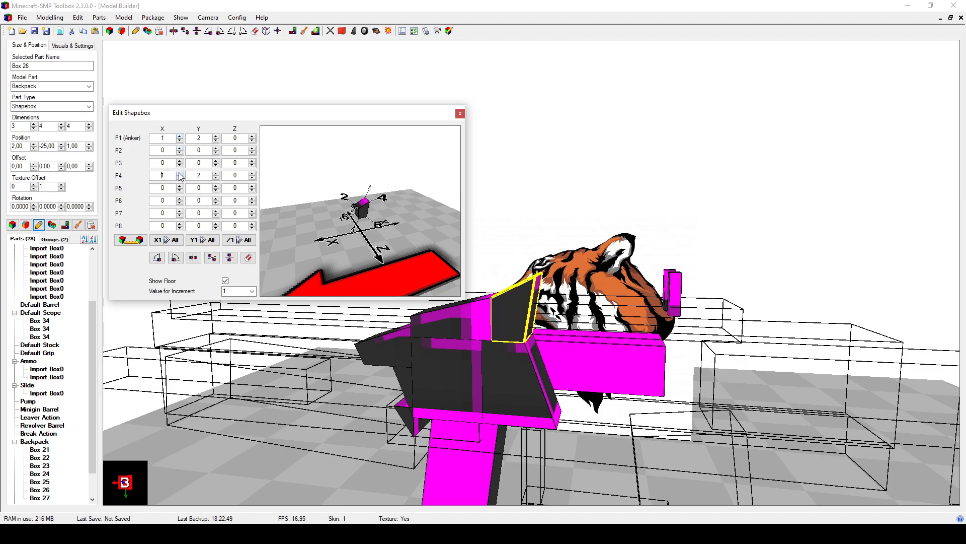
{"action": "left_click", "coordinate": [179, 172]}
{"action": "left_click", "coordinate": [179, 136]}
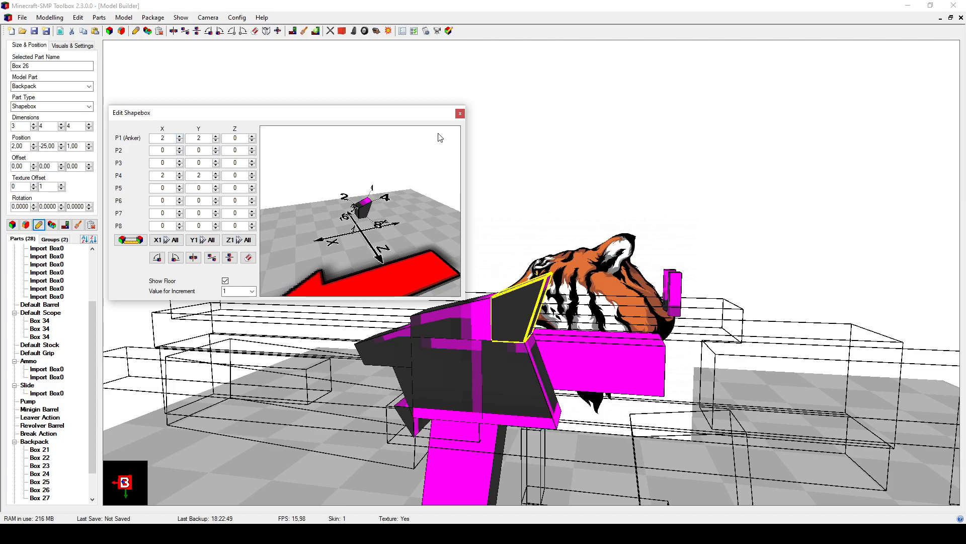
{"action": "left_click", "coordinate": [460, 114]}
Step: Clone the main head box and set the copy's second dimension to 3 and its Y position to -13.00
{"action": "left_click_drag", "start_coordinate": [466, 141], "coordinate": [499, 392]}
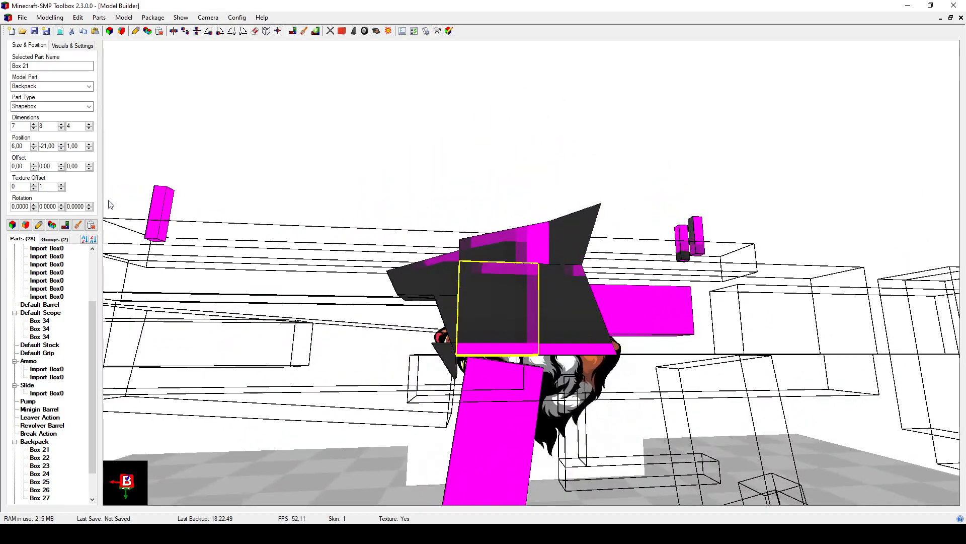
{"action": "left_click", "coordinate": [51, 225]}
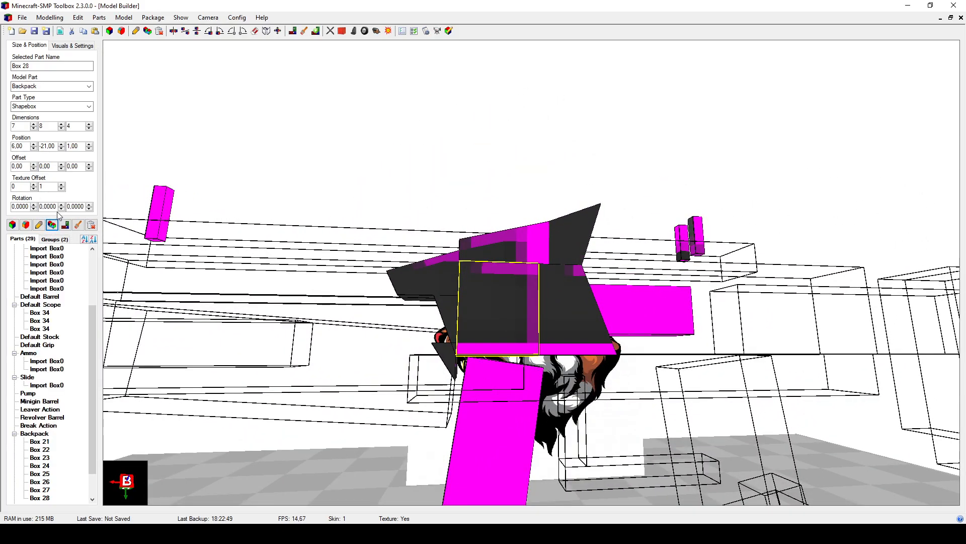
{"action": "left_click", "coordinate": [61, 124]}
{"action": "left_click", "coordinate": [60, 124]}
{"action": "left_click", "coordinate": [61, 128]}
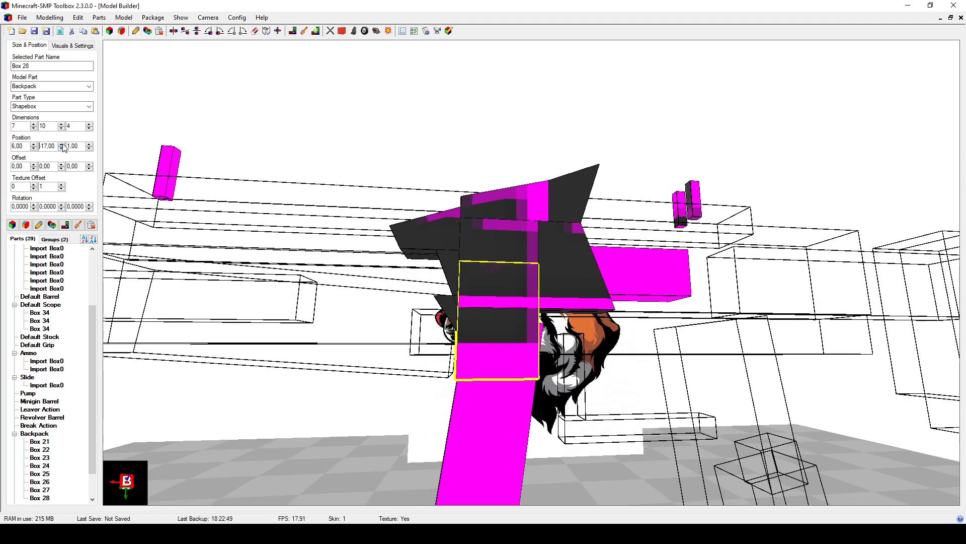
{"action": "left_click", "coordinate": [61, 129]}
{"action": "left_click", "coordinate": [61, 128]}
{"action": "left_click", "coordinate": [61, 128]}
{"action": "left_click", "coordinate": [61, 128]}
{"action": "left_click", "coordinate": [61, 129]}
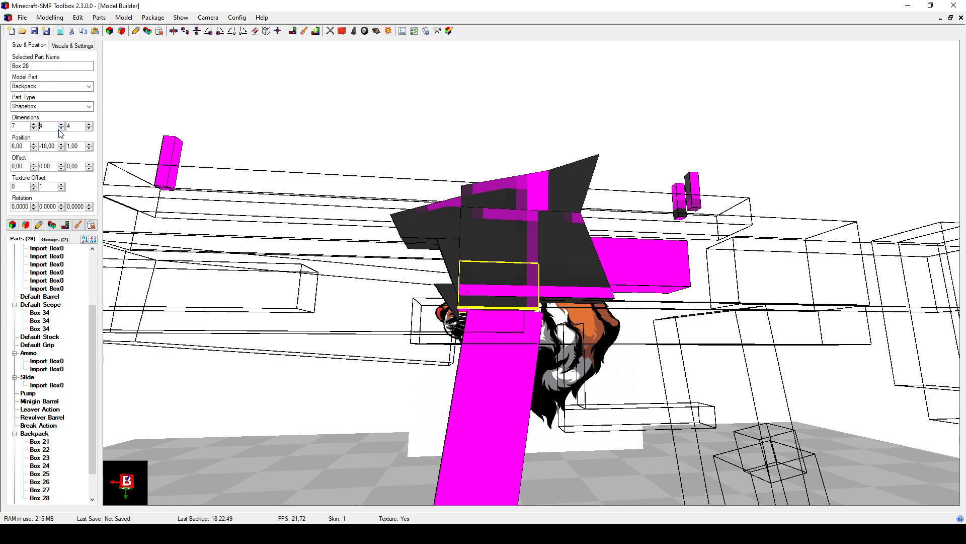
{"action": "left_click", "coordinate": [61, 144]}
{"action": "left_click", "coordinate": [61, 144]}
{"action": "left_click", "coordinate": [61, 143]}
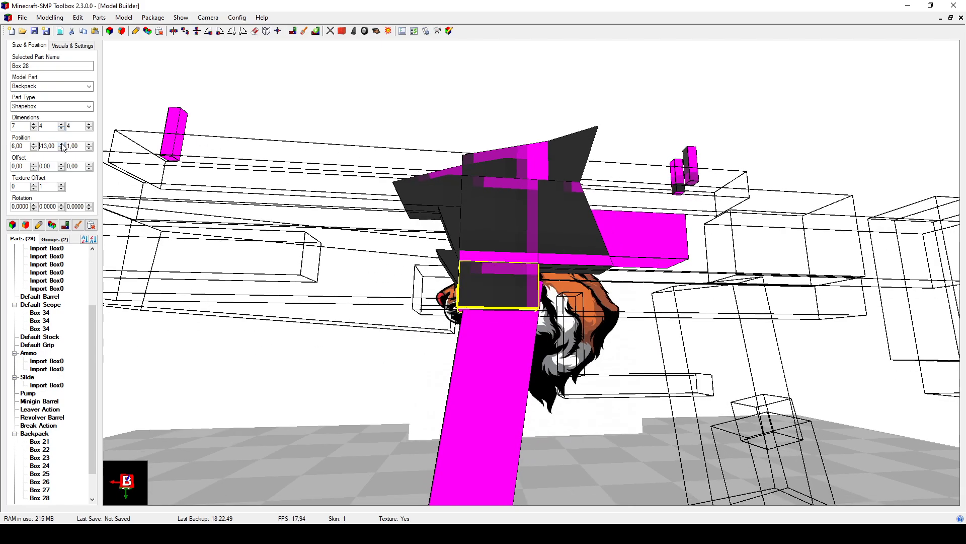
{"action": "left_click", "coordinate": [60, 128]}
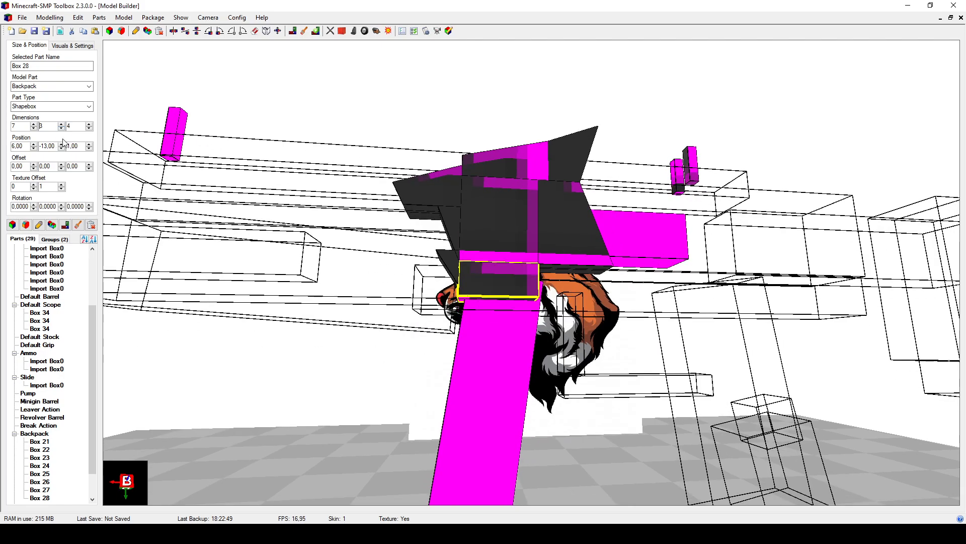
Step: Set the lower copy's X position to 3.00 and its first dimension to 10
{"action": "left_click", "coordinate": [35, 149]}
{"action": "left_click", "coordinate": [35, 148]}
{"action": "left_click", "coordinate": [35, 149]}
{"action": "left_click_drag", "start_coordinate": [171, 151], "coordinate": [174, 211]}
{"action": "left_click", "coordinate": [33, 123]}
{"action": "left_click", "coordinate": [33, 124]}
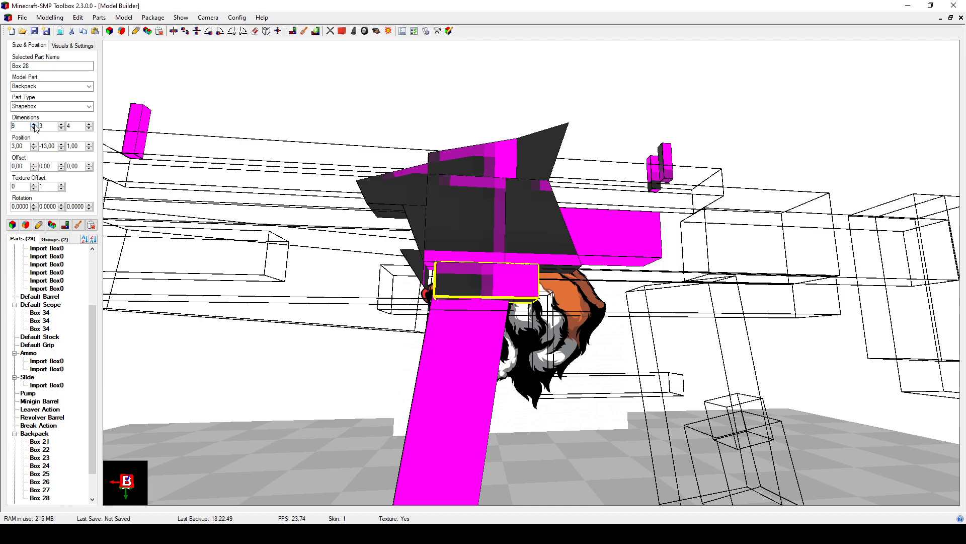
{"action": "left_click", "coordinate": [33, 124]}
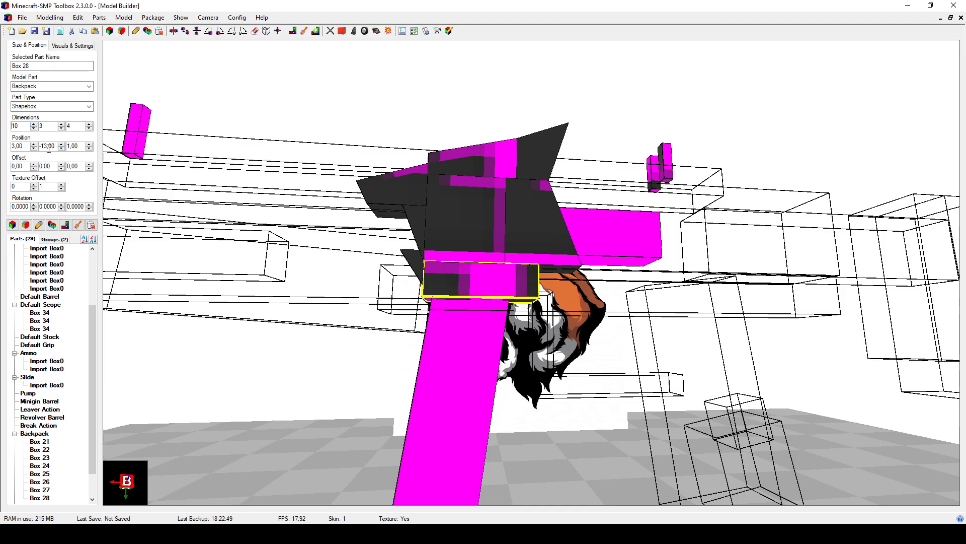
Step: Edit the lower copy's shape by decreasing the Y offsets of corners P6 and P7 by 1
{"action": "left_click", "coordinate": [39, 224]}
{"action": "left_click_drag", "start_coordinate": [302, 126], "coordinate": [267, 176]}
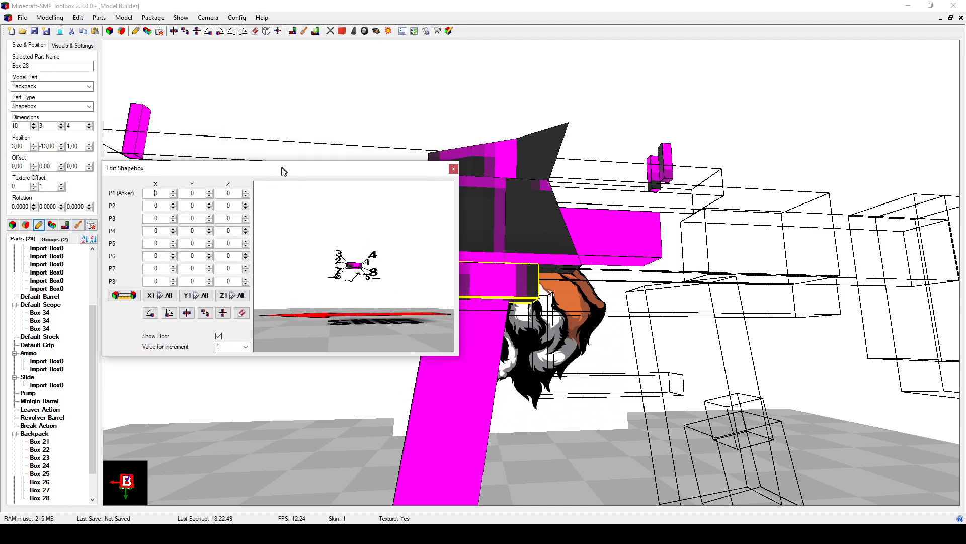
{"action": "scroll", "coordinate": [347, 308], "scroll_direction": "up", "scroll_amount": 5}
{"action": "left_click_drag", "start_coordinate": [331, 310], "coordinate": [334, 311]}
{"action": "mouse_move", "coordinate": [492, 319]}
{"action": "left_mouse_down"}
{"action": "mouse_move", "coordinate": [521, 322]}
{"action": "mouse_move", "coordinate": [496, 322]}
{"action": "mouse_move", "coordinate": [506, 330]}
{"action": "mouse_move", "coordinate": [492, 328]}
{"action": "mouse_move", "coordinate": [512, 319]}
{"action": "left_mouse_up"}
{"action": "left_click_drag", "start_coordinate": [343, 177], "coordinate": [281, 186]}
{"action": "mouse_move", "coordinate": [475, 302]}
{"action": "left_mouse_down"}
{"action": "mouse_move", "coordinate": [505, 303]}
{"action": "mouse_move", "coordinate": [488, 308]}
{"action": "left_mouse_up"}
{"action": "left_click_drag", "start_coordinate": [204, 283], "coordinate": [230, 293]}
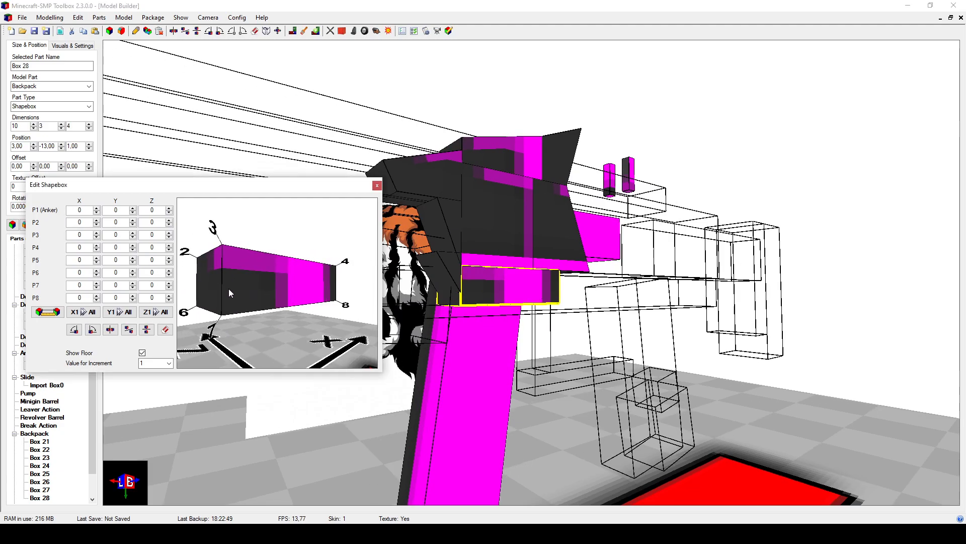
{"action": "left_click", "coordinate": [133, 275]}
{"action": "left_click", "coordinate": [133, 288]}
Step: Set the lower jaw box's second dimension to 2 and its Y position to -13.00
{"action": "mouse_move", "coordinate": [457, 322]}
{"action": "left_mouse_down"}
{"action": "mouse_move", "coordinate": [466, 333]}
{"action": "mouse_move", "coordinate": [451, 294]}
{"action": "mouse_move", "coordinate": [442, 322]}
{"action": "left_mouse_up"}
{"action": "left_click", "coordinate": [451, 294]}
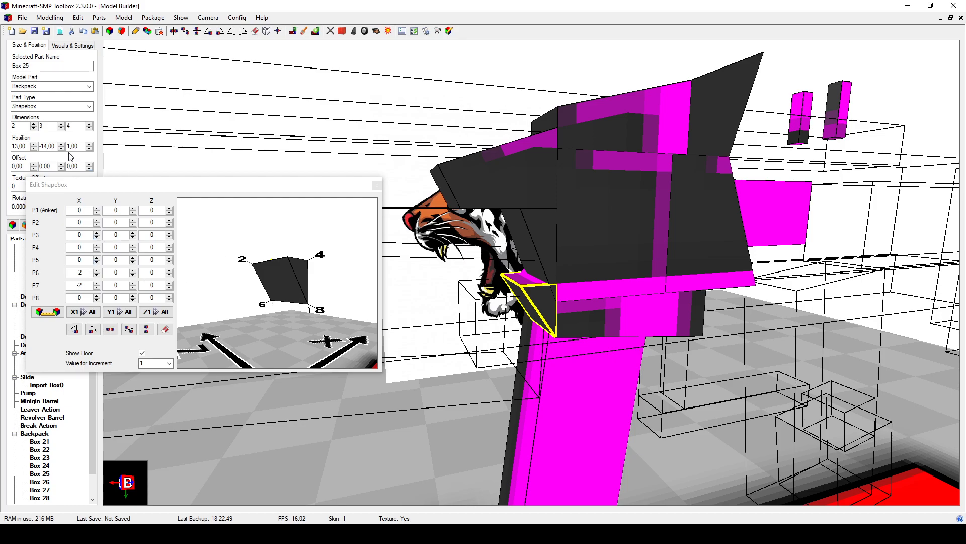
{"action": "left_click", "coordinate": [61, 129]}
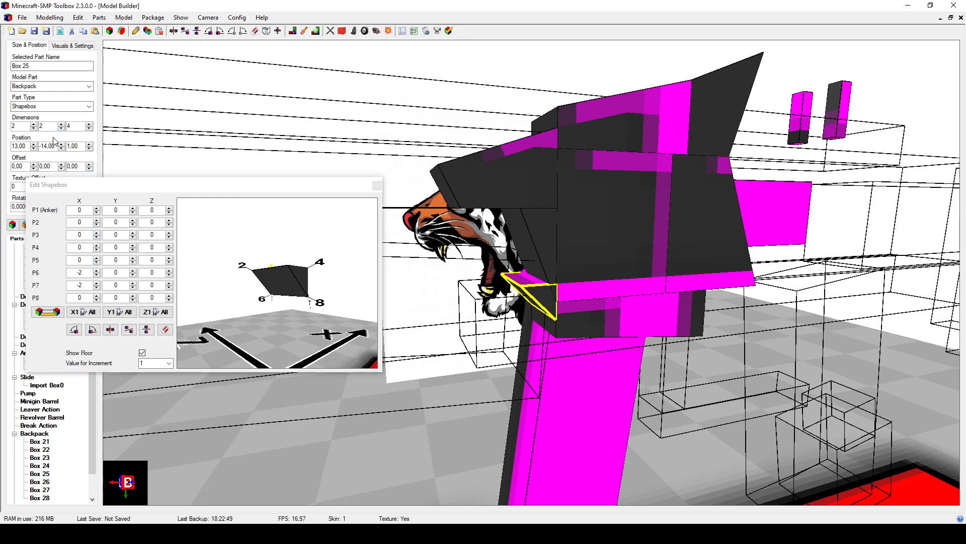
{"action": "left_click", "coordinate": [61, 145]}
Step: Lengthen the upper snout box by setting its first dimension to 7
{"action": "left_click_drag", "start_coordinate": [563, 298], "coordinate": [524, 290]}
{"action": "scroll", "coordinate": [559, 292], "scroll_direction": "down", "scroll_amount": 5}
{"action": "scroll", "coordinate": [561, 295], "scroll_direction": "up", "scroll_amount": 5}
{"action": "scroll", "coordinate": [560, 296], "scroll_direction": "down", "scroll_amount": 4}
{"action": "left_click", "coordinate": [528, 302]}
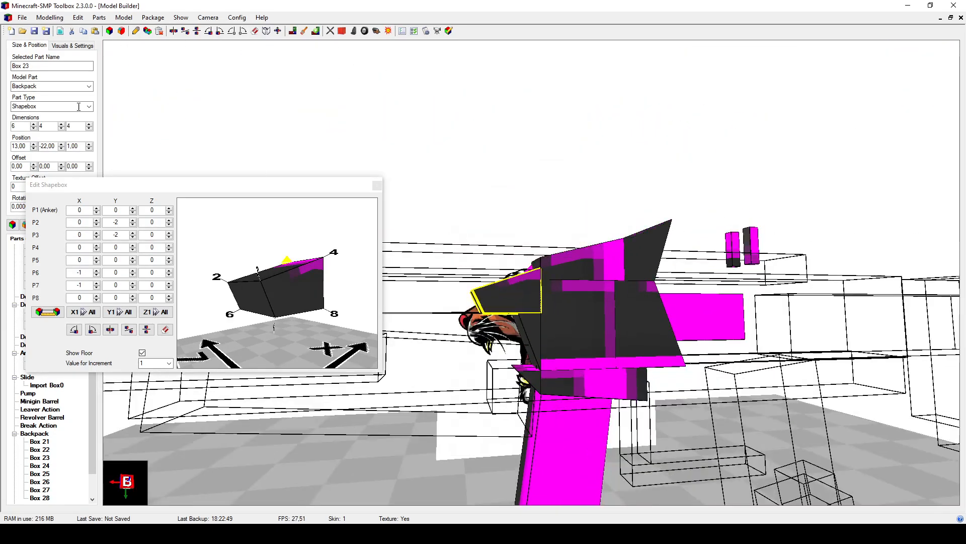
{"action": "left_click", "coordinate": [34, 124]}
Step: Set the first dimension to 3 for the slanted box between snout and jaw, and to 4 for the lower jaw box
{"action": "left_click", "coordinate": [534, 330]}
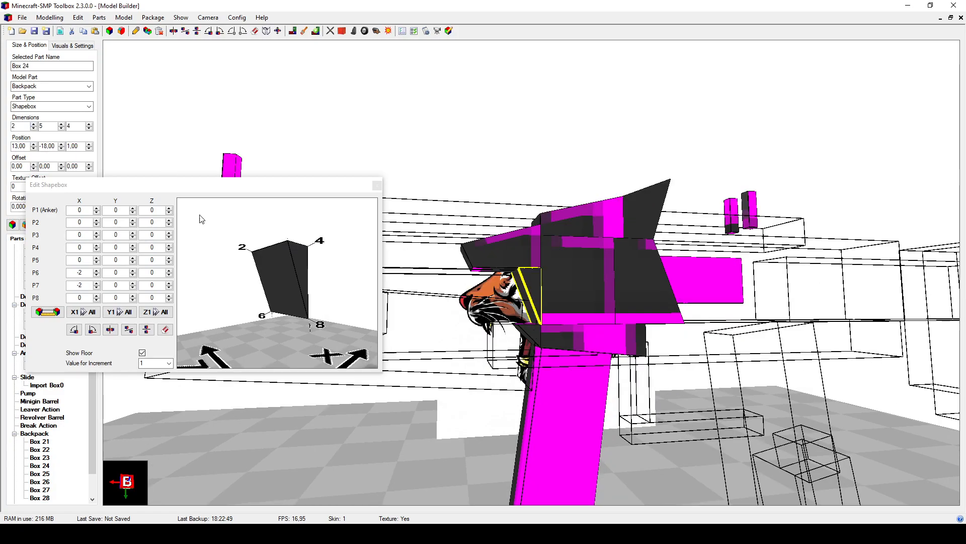
{"action": "left_click", "coordinate": [33, 124]}
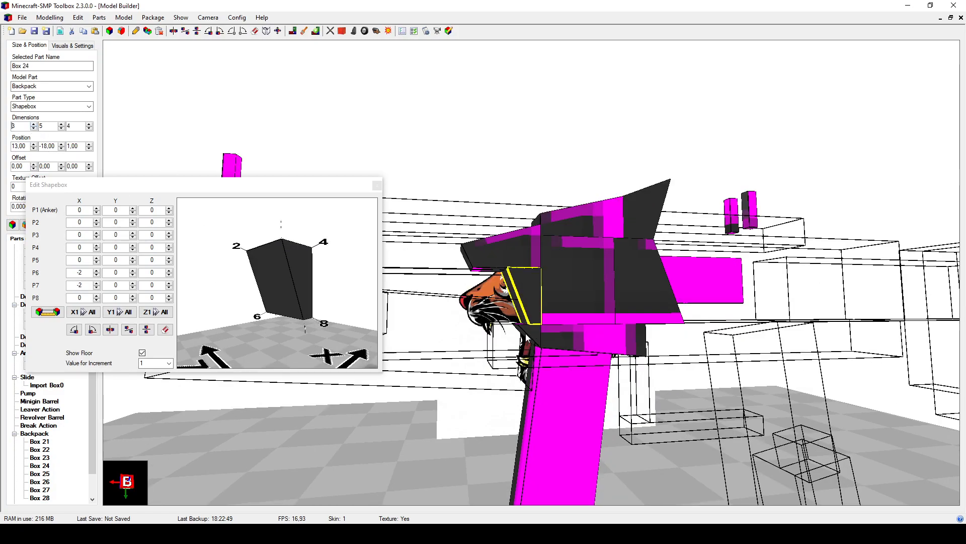
{"action": "left_click", "coordinate": [532, 335]}
{"action": "left_click", "coordinate": [34, 125]}
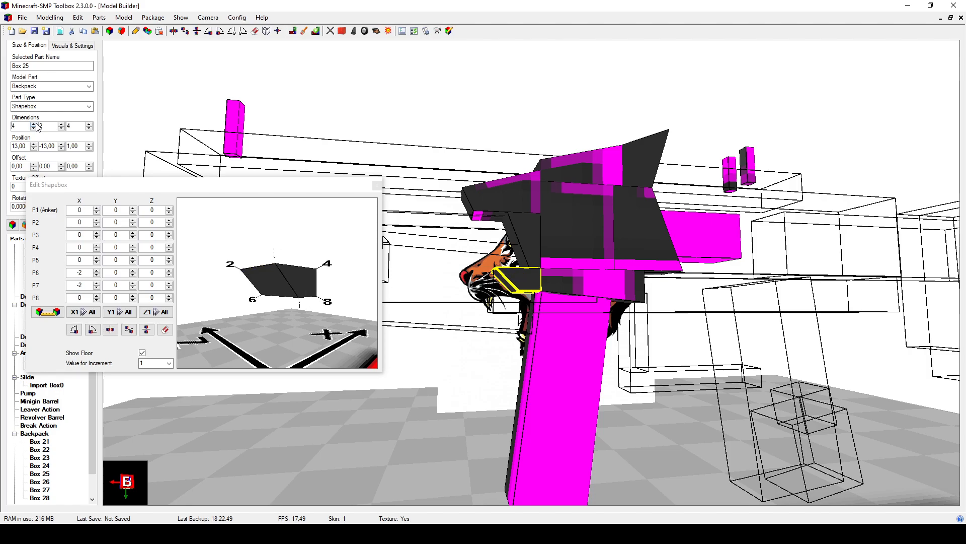
{"action": "left_click", "coordinate": [34, 125]}
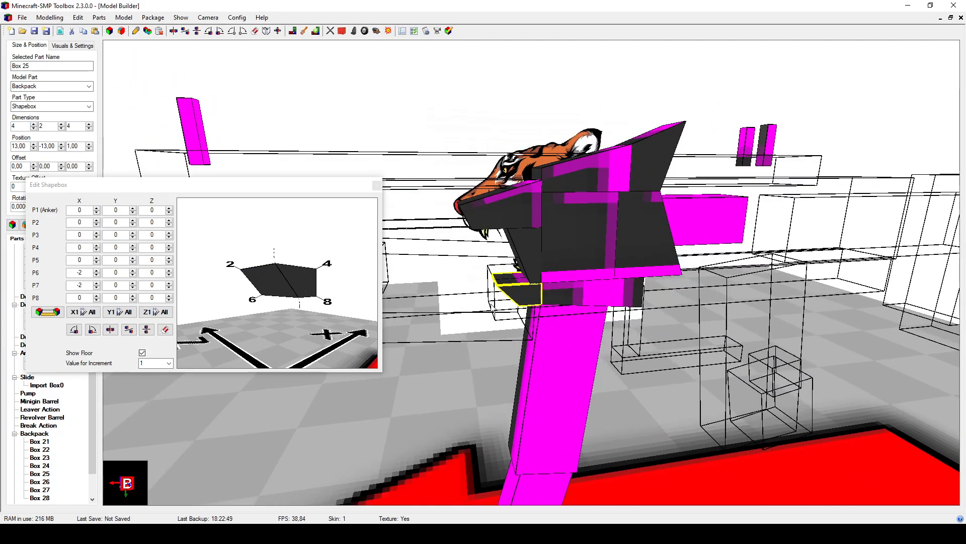
Step: Make the upper snout box taller with a second dimension of 5 and a Y position of -22.00
{"action": "left_click", "coordinate": [494, 309]}
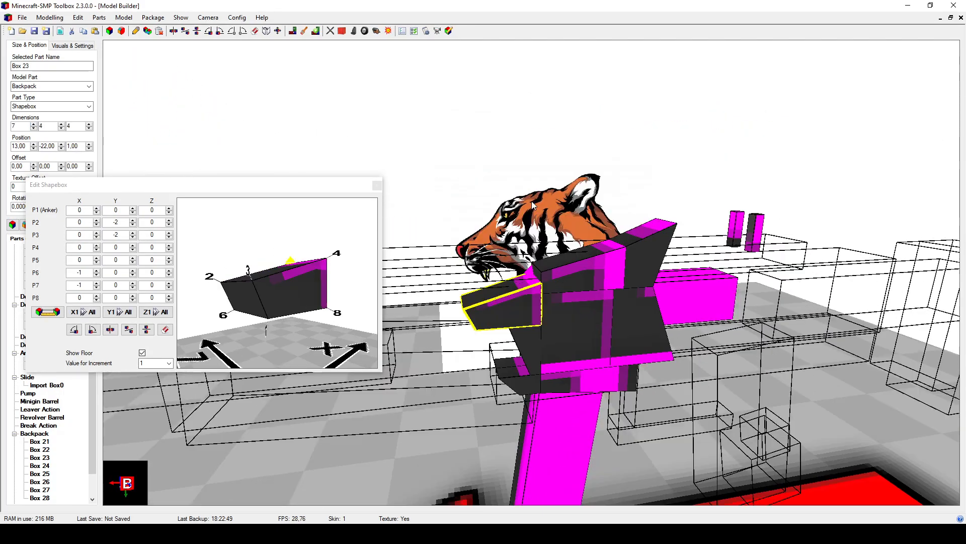
{"action": "left_click", "coordinate": [61, 128]}
{"action": "left_click", "coordinate": [61, 144]}
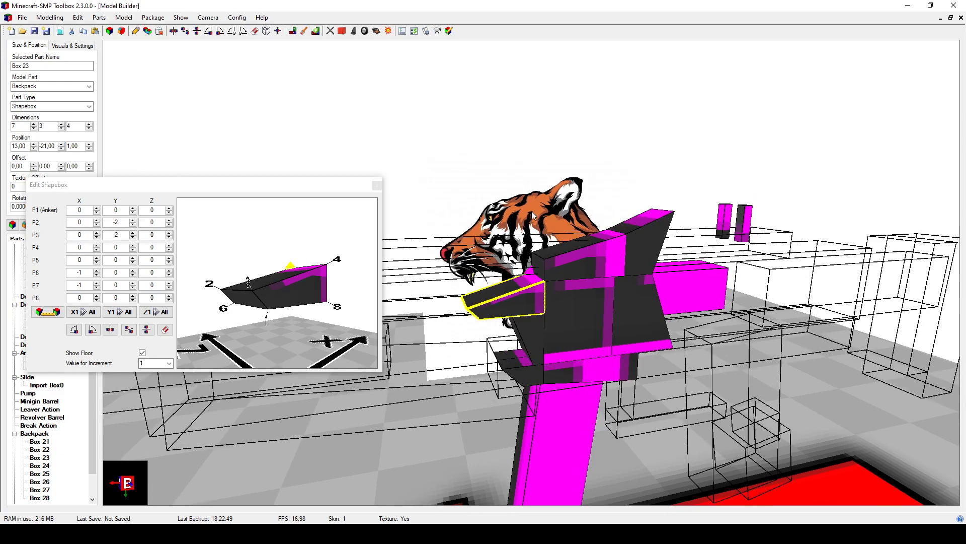
{"action": "left_click", "coordinate": [61, 128]}
{"action": "scroll", "coordinate": [62, 127], "scroll_direction": "up", "scroll_amount": 4}
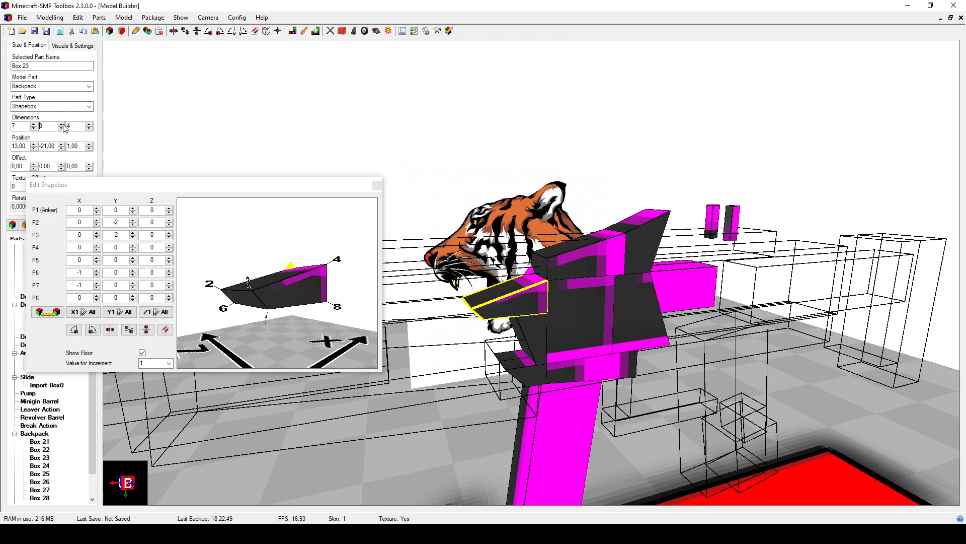
{"action": "left_click", "coordinate": [61, 148]}
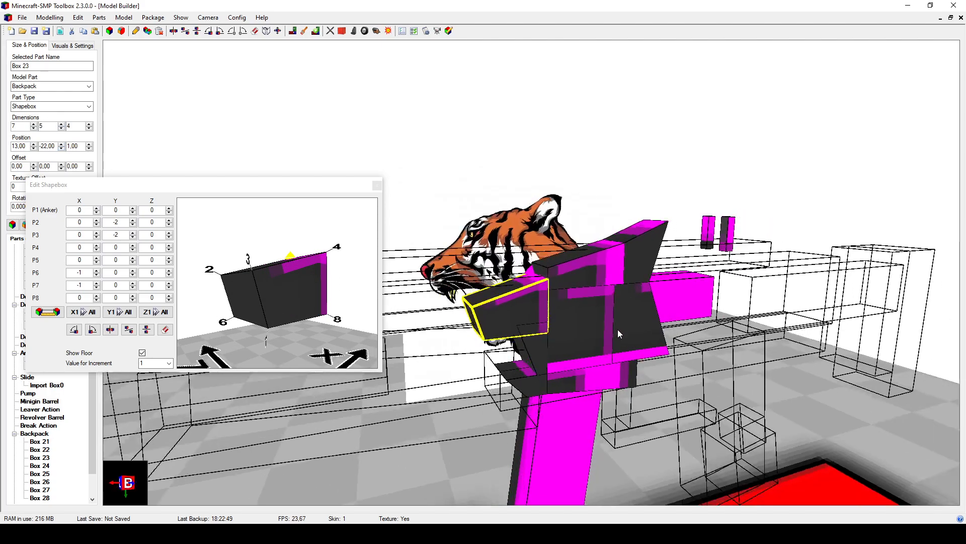
Step: Set the second dimension of the slanted box between snout and jaw to 4 and its Y position to -17.00
{"action": "middle_click_drag", "start_coordinate": [623, 335], "coordinate": [573, 355]}
{"action": "left_click", "coordinate": [543, 347]}
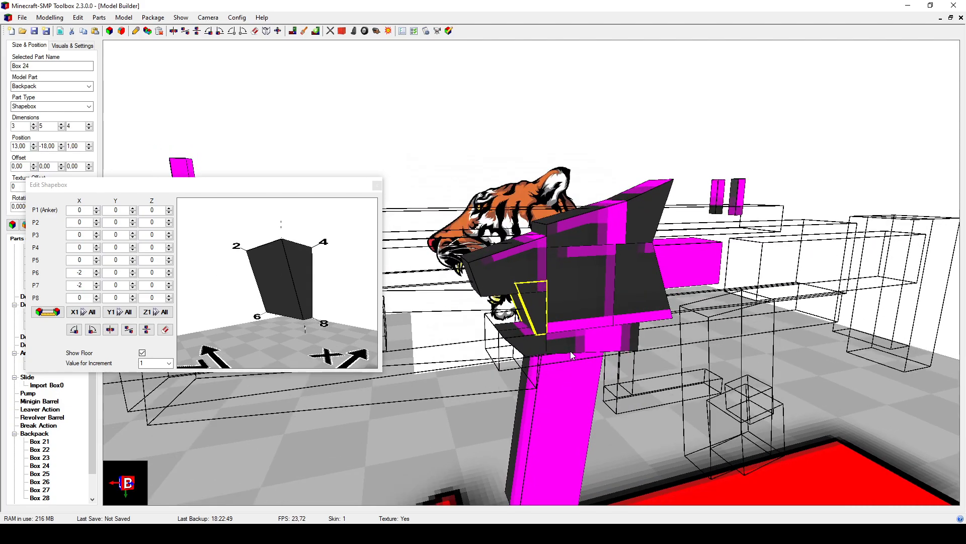
{"action": "middle_click_drag", "start_coordinate": [633, 359], "coordinate": [563, 321]}
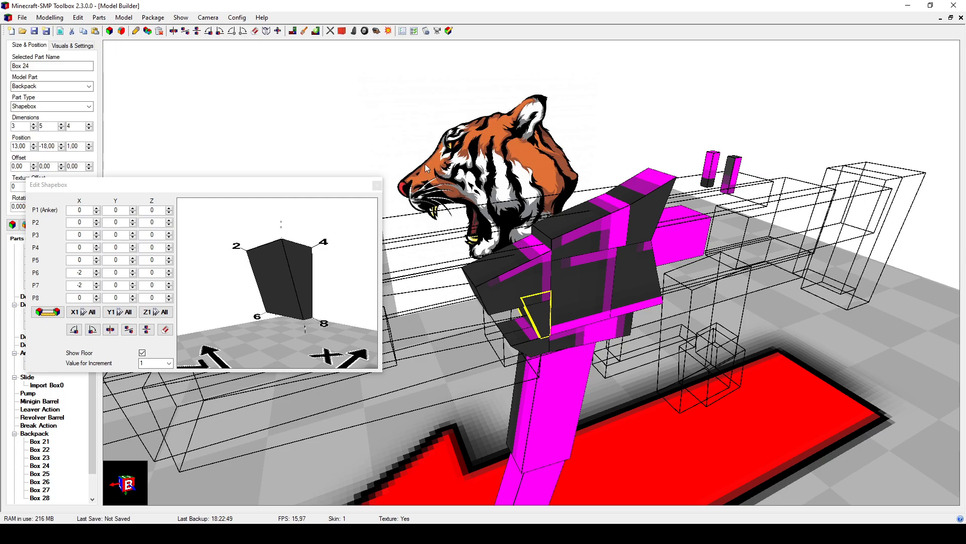
{"action": "middle_click_drag", "start_coordinate": [547, 298], "coordinate": [496, 221]}
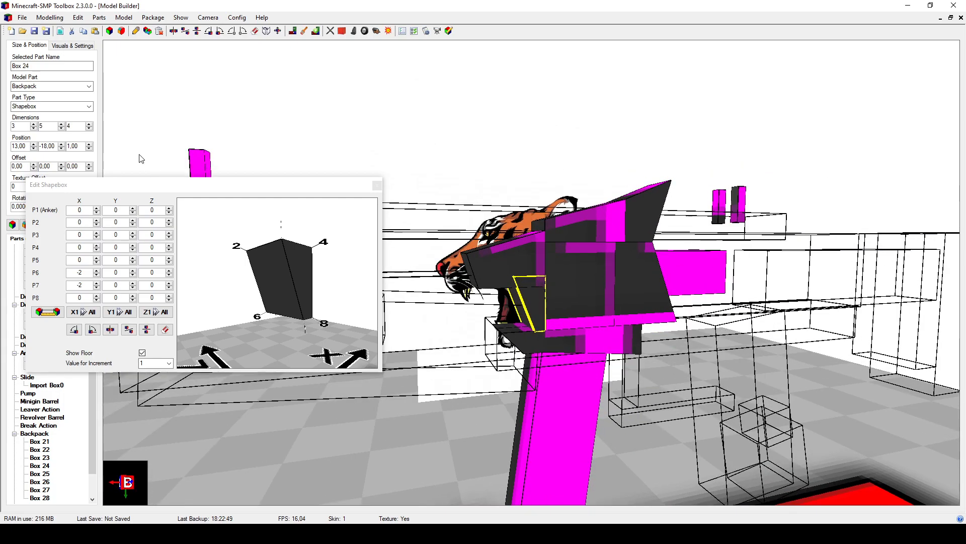
{"action": "left_click", "coordinate": [63, 129]}
{"action": "left_click", "coordinate": [61, 143]}
Step: Try X offsets of -1 for corners P6 and P7 of the slanted mouth box, with a first dimension of 2
{"action": "middle_click_drag", "start_coordinate": [515, 281], "coordinate": [538, 266]}
{"action": "left_click", "coordinate": [534, 272]}
{"action": "middle_click_drag", "start_coordinate": [602, 335], "coordinate": [603, 330]}
{"action": "middle_click_drag", "start_coordinate": [477, 326], "coordinate": [532, 354]}
{"action": "left_click", "coordinate": [536, 348]}
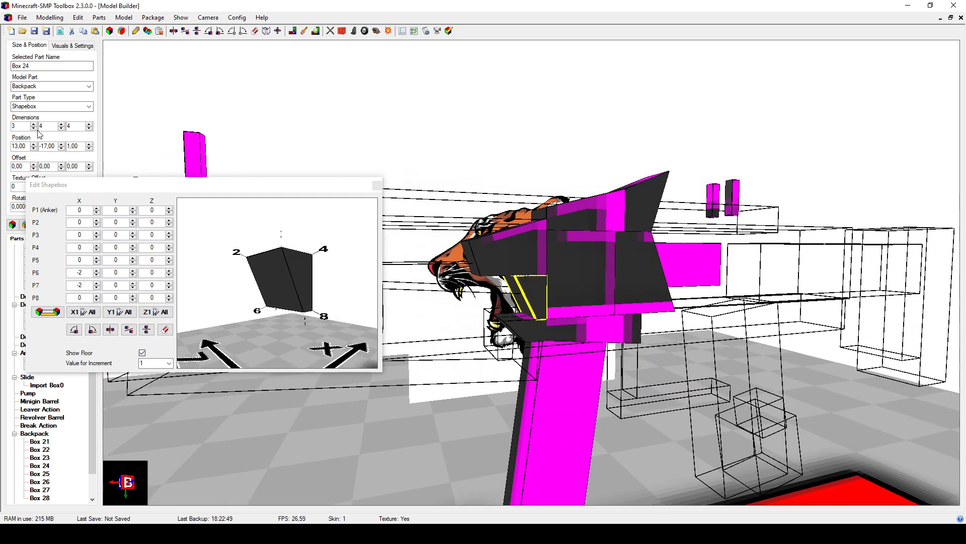
{"action": "left_click_drag", "start_coordinate": [57, 183], "coordinate": [97, 198]}
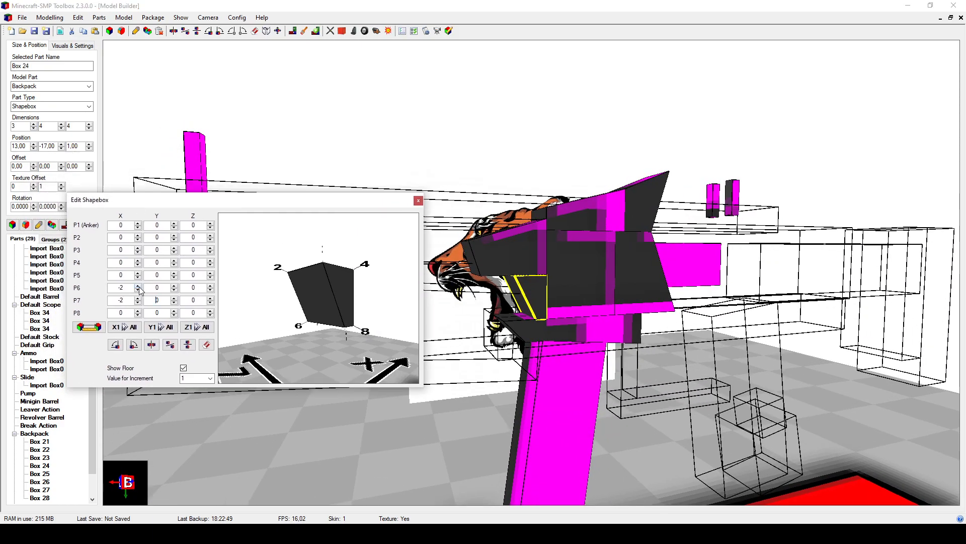
{"action": "left_click", "coordinate": [138, 285]}
{"action": "left_click", "coordinate": [138, 298]}
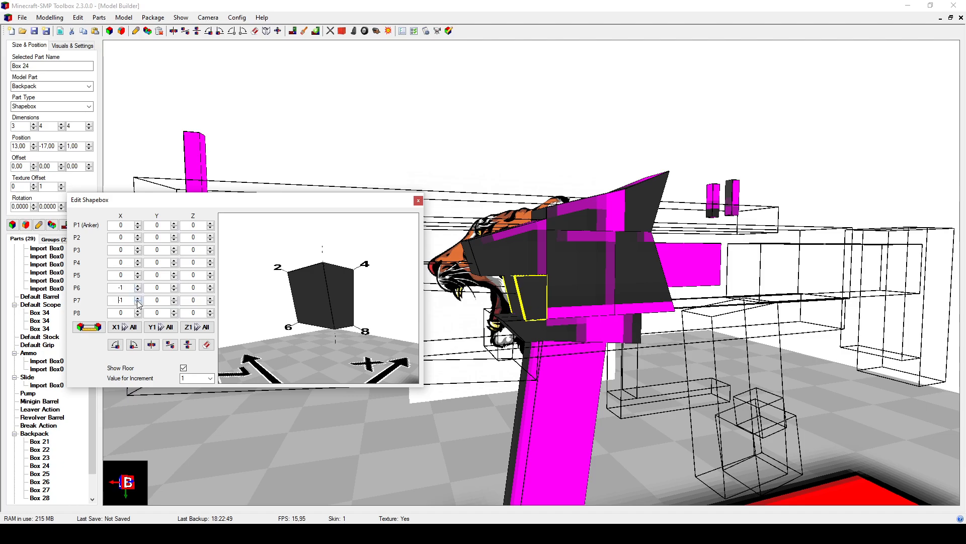
{"action": "left_click", "coordinate": [34, 129]}
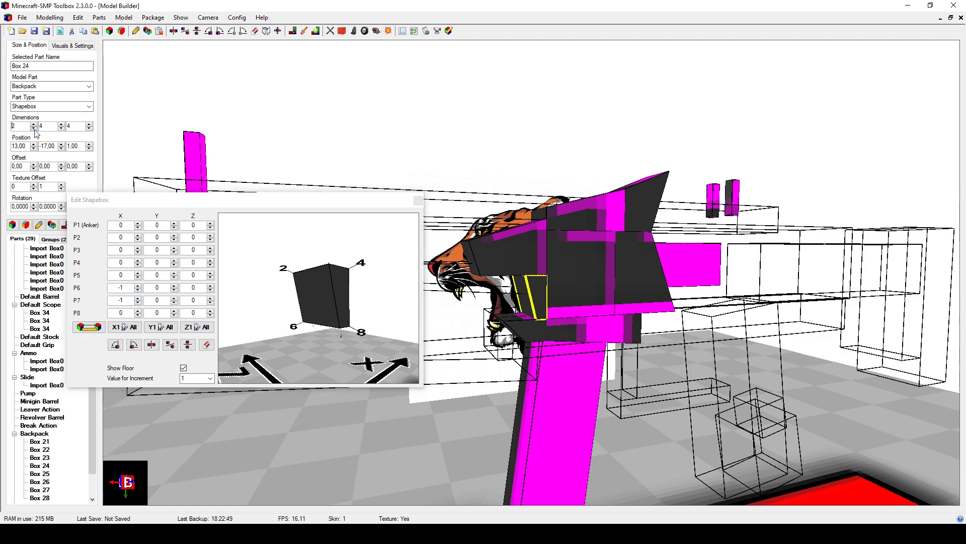
{"action": "middle_click_drag", "start_coordinate": [547, 259], "coordinate": [550, 263]}
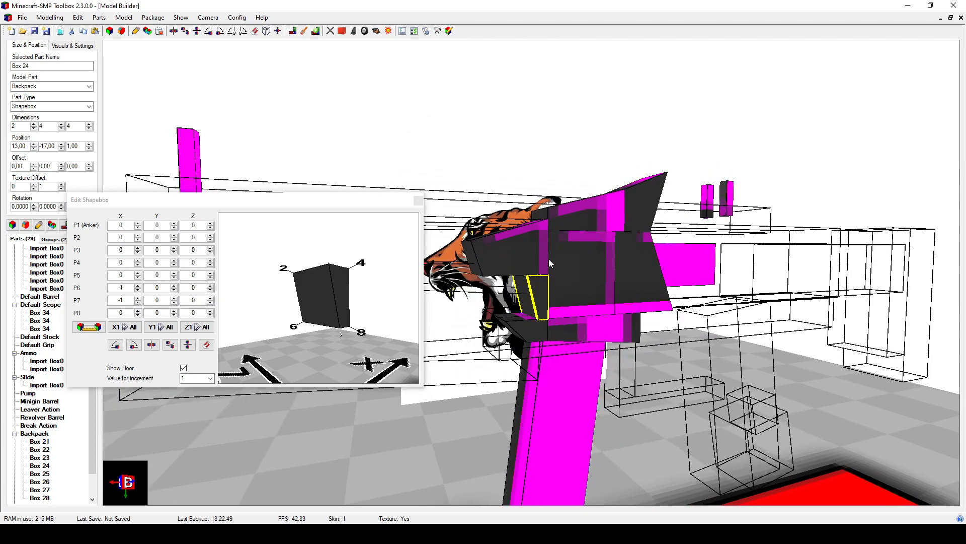
Step: Set the slanted mouth box's P6 and P7 X offsets to -2 and its first dimension to 2
{"action": "left_click", "coordinate": [138, 290]}
{"action": "left_click", "coordinate": [138, 302]}
{"action": "left_click", "coordinate": [34, 124]}
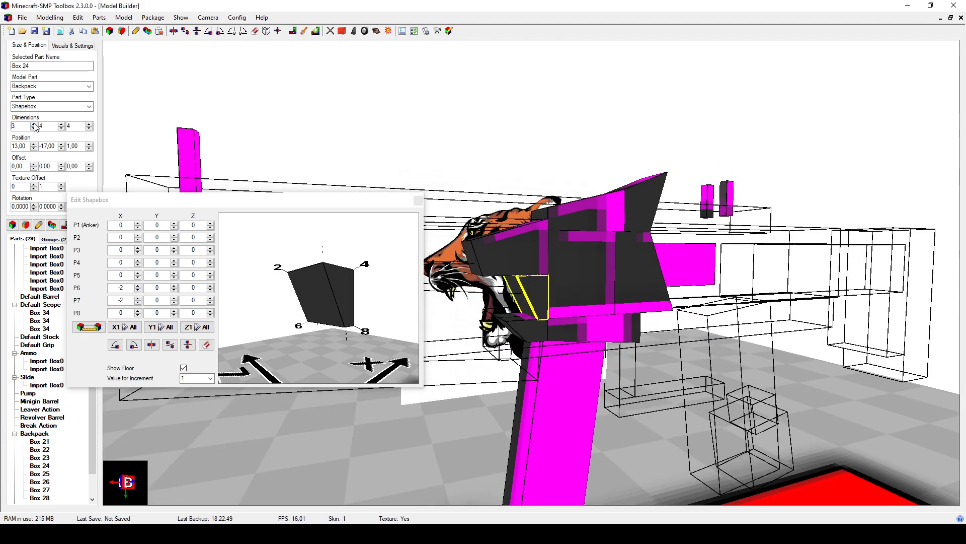
{"action": "left_click", "coordinate": [34, 128]}
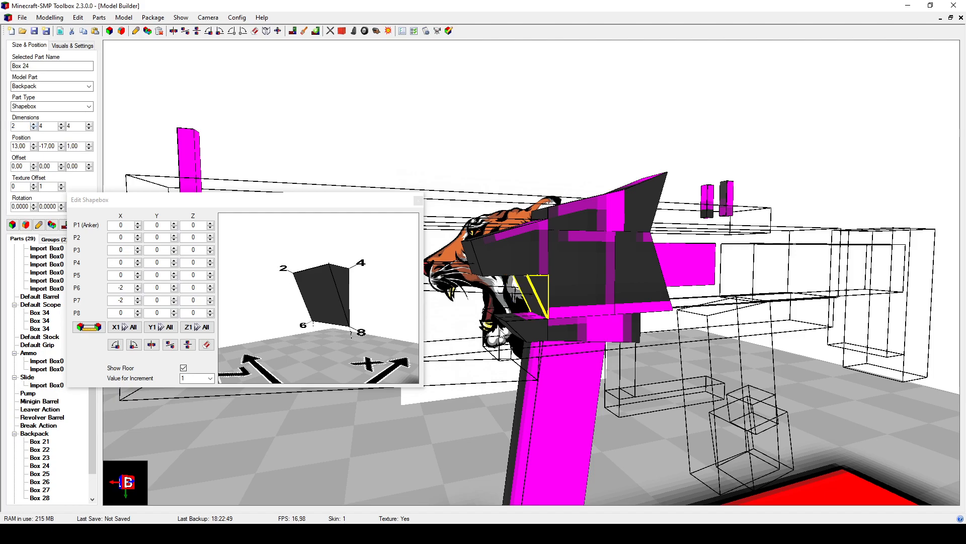
Step: Slope the top of the lower jaw box downward by setting the Y offsets of corners P2 and P3 to -2
{"action": "left_click", "coordinate": [524, 331]}
{"action": "mouse_move", "coordinate": [533, 336]}
{"action": "middle_mouse_down"}
{"action": "mouse_move", "coordinate": [537, 349]}
{"action": "mouse_move", "coordinate": [532, 332]}
{"action": "middle_mouse_up"}
{"action": "mouse_move", "coordinate": [242, 285]}
{"action": "middle_mouse_down"}
{"action": "mouse_move", "coordinate": [243, 298]}
{"action": "mouse_move", "coordinate": [239, 285]}
{"action": "middle_mouse_up"}
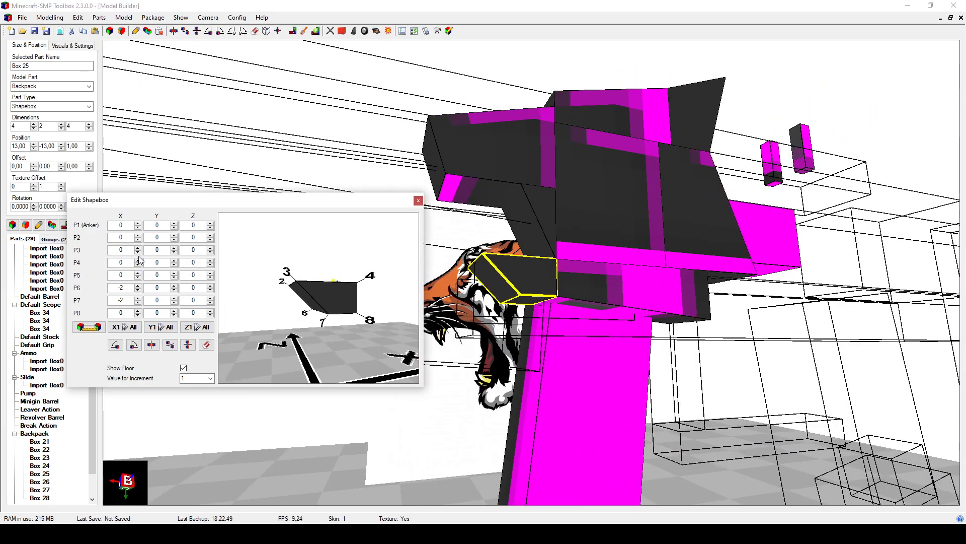
{"action": "left_click", "coordinate": [174, 240]}
{"action": "left_click", "coordinate": [174, 240]}
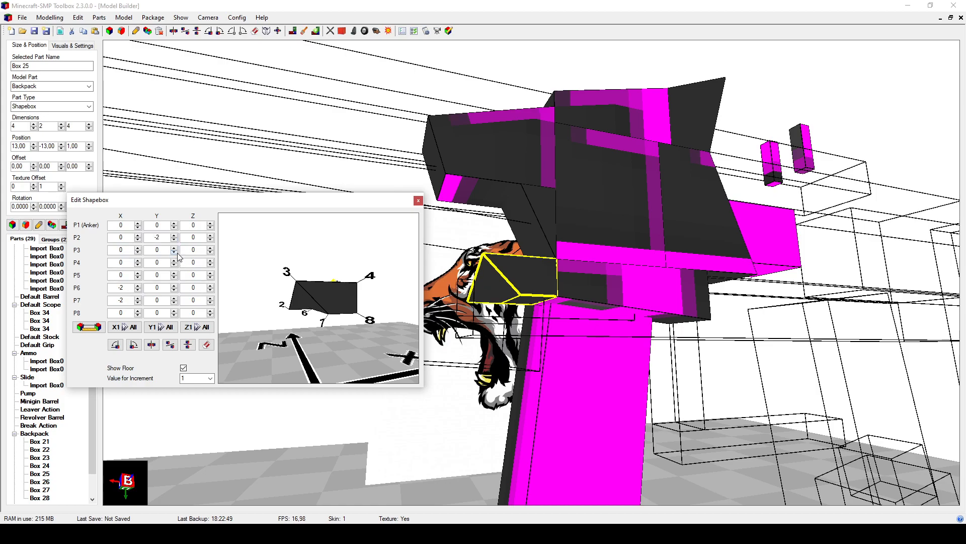
{"action": "left_click", "coordinate": [174, 252]}
{"action": "left_click", "coordinate": [174, 252]}
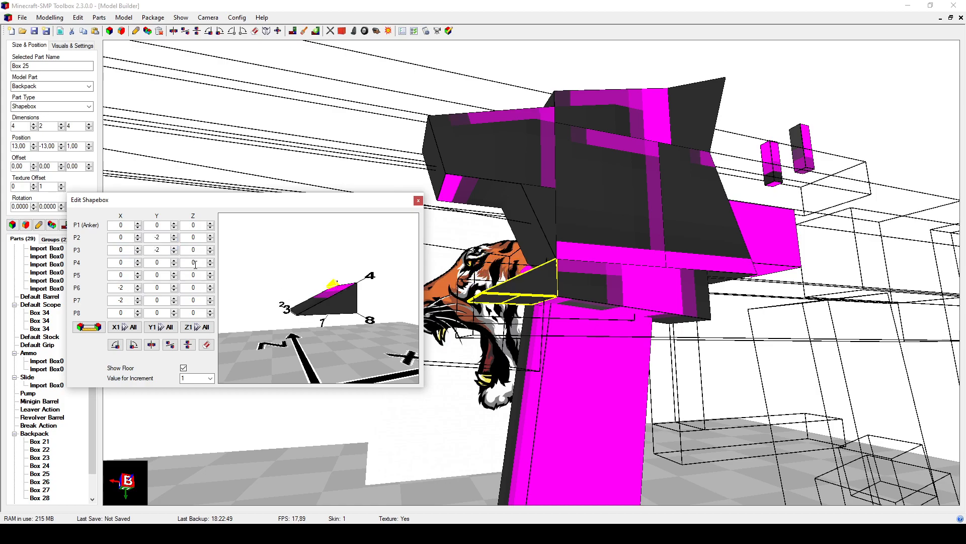
Step: Extend the lower jaw box's front underside by setting the Y offsets of corners P6 and P7 to 2, and close the shape editor
{"action": "middle_click_drag", "start_coordinate": [290, 318], "coordinate": [294, 303]}
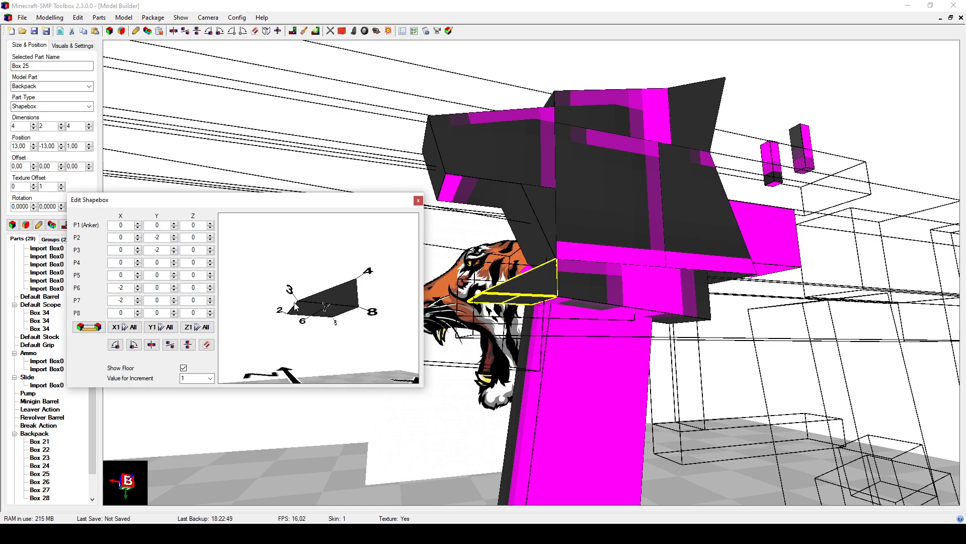
{"action": "left_click", "coordinate": [174, 297]}
{"action": "left_click", "coordinate": [174, 285]}
{"action": "middle_click_drag", "start_coordinate": [445, 341], "coordinate": [454, 350]}
{"action": "scroll", "coordinate": [455, 351], "scroll_direction": "down", "scroll_amount": 3}
{"action": "scroll", "coordinate": [454, 349], "scroll_direction": "up", "scroll_amount": 2}
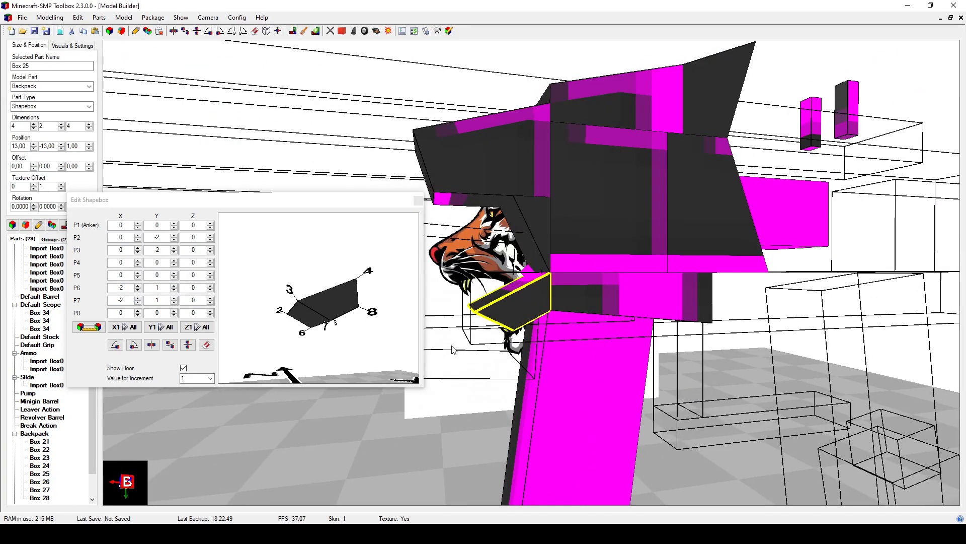
{"action": "left_click", "coordinate": [173, 285]}
{"action": "left_click", "coordinate": [174, 297]}
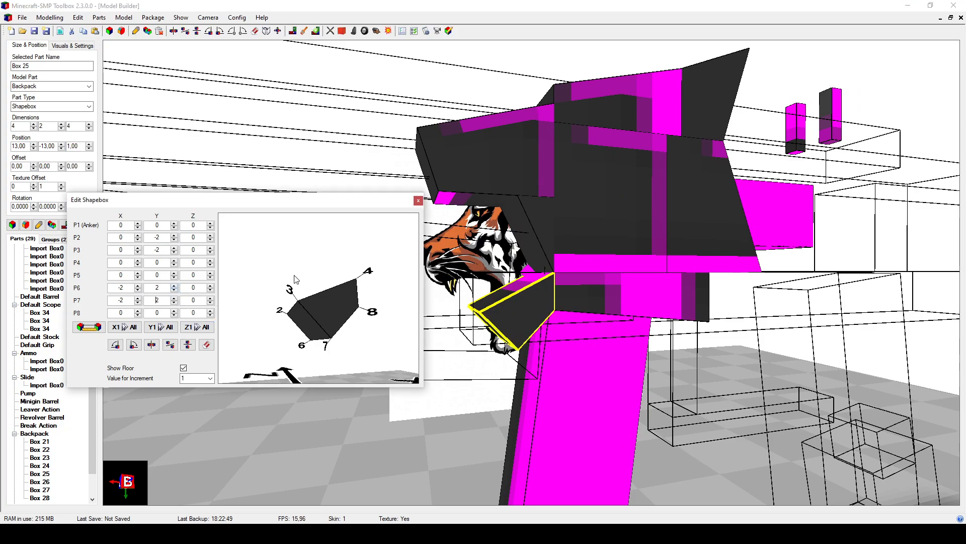
{"action": "left_click", "coordinate": [418, 200]}
Step: Shorten the lower jaw box by setting its first dimension to 3, with its X position at 13.00
{"action": "middle_click_drag", "start_coordinate": [215, 228], "coordinate": [242, 218]}
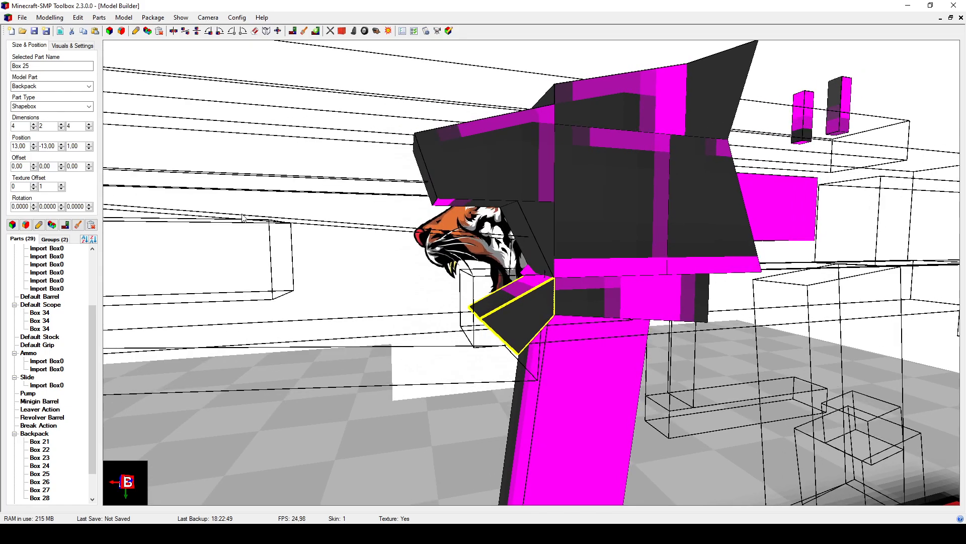
{"action": "left_click", "coordinate": [33, 145]}
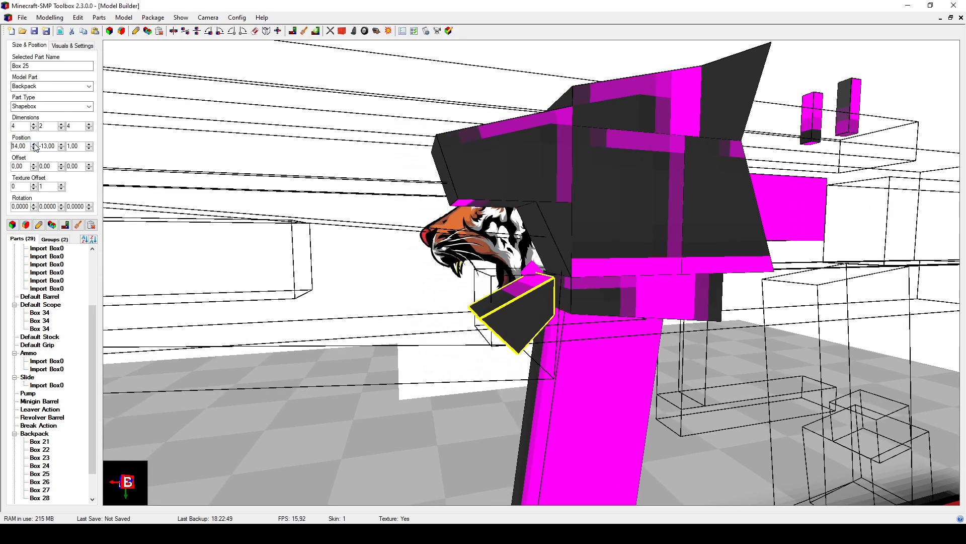
{"action": "left_click", "coordinate": [34, 148]}
{"action": "left_click", "coordinate": [34, 124]}
{"action": "mouse_move", "coordinate": [366, 274]}
{"action": "middle_mouse_down"}
{"action": "mouse_move", "coordinate": [381, 273]}
{"action": "mouse_move", "coordinate": [373, 270]}
{"action": "middle_mouse_up"}
{"action": "left_click", "coordinate": [34, 128]}
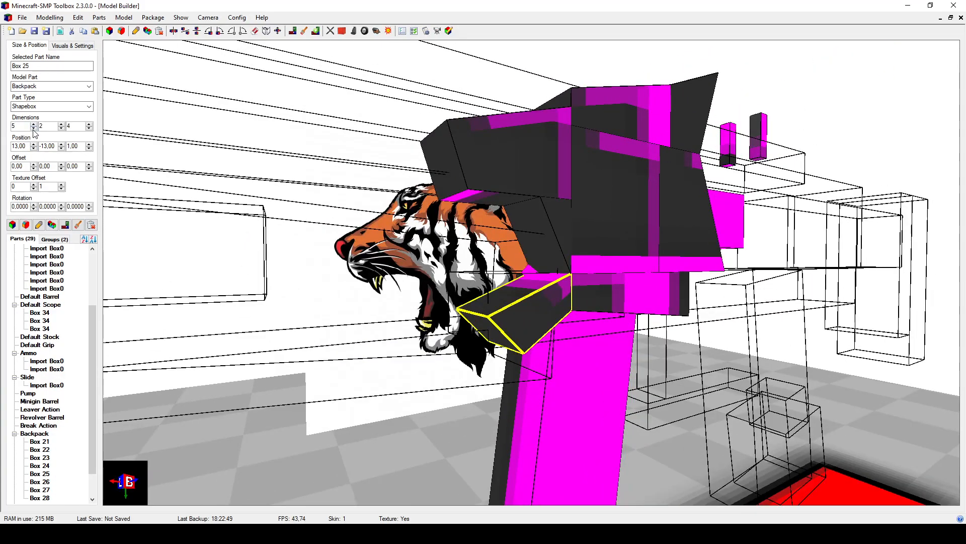
{"action": "left_click", "coordinate": [34, 128]}
{"action": "middle_click_drag", "start_coordinate": [281, 261], "coordinate": [297, 255]}
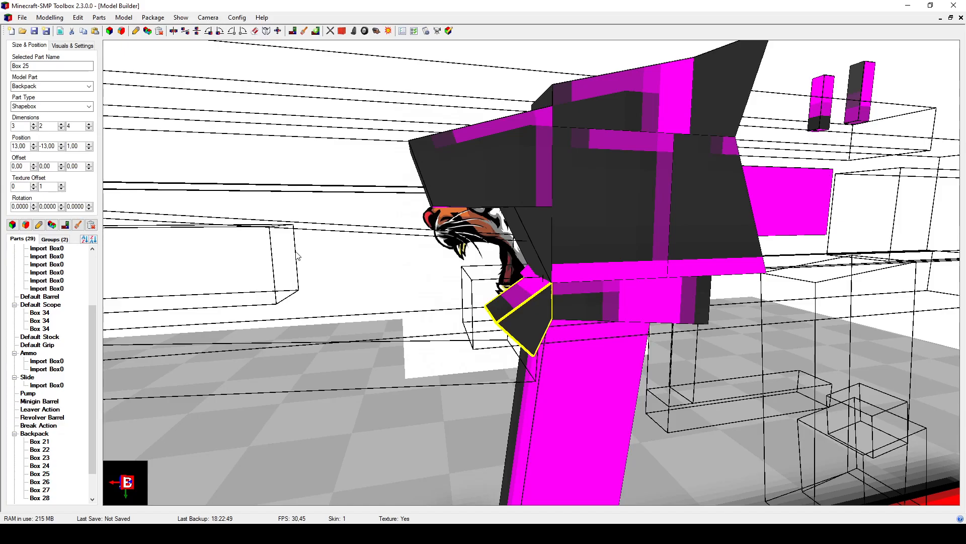
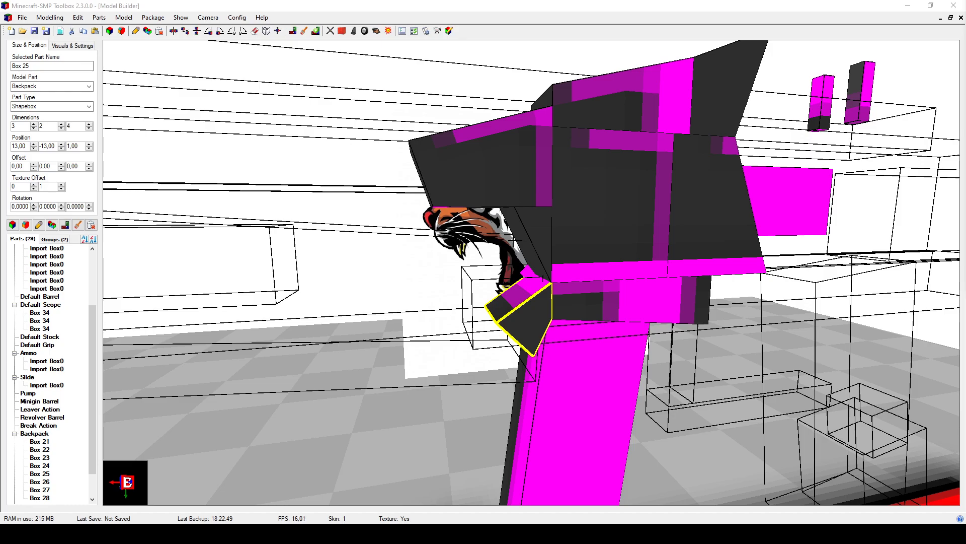
Step: Open the lower jaw box in the shape editor and extend its rear underside by increasing the Y offset of corner P5
{"action": "left_click_drag", "start_coordinate": [653, 254], "coordinate": [650, 247]}
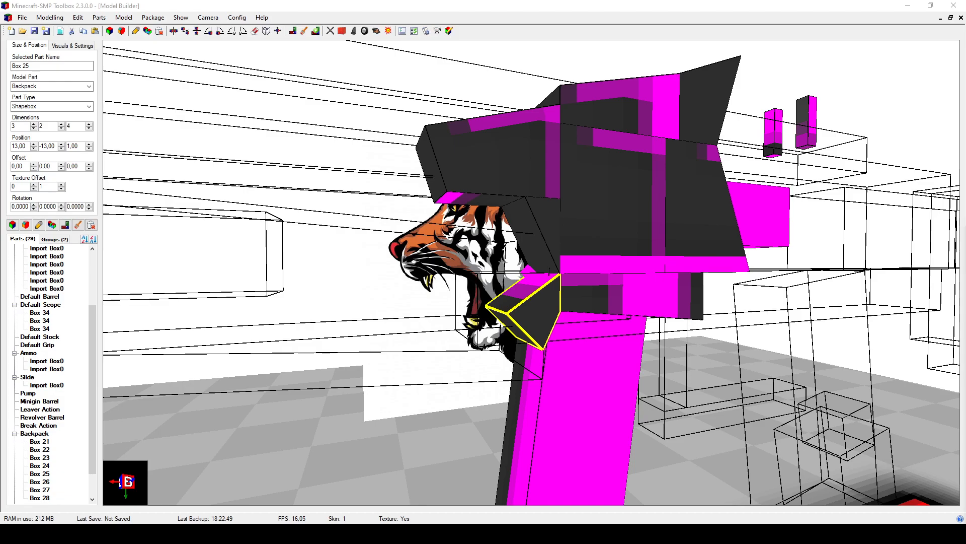
{"action": "left_click_drag", "start_coordinate": [622, 464], "coordinate": [524, 320]}
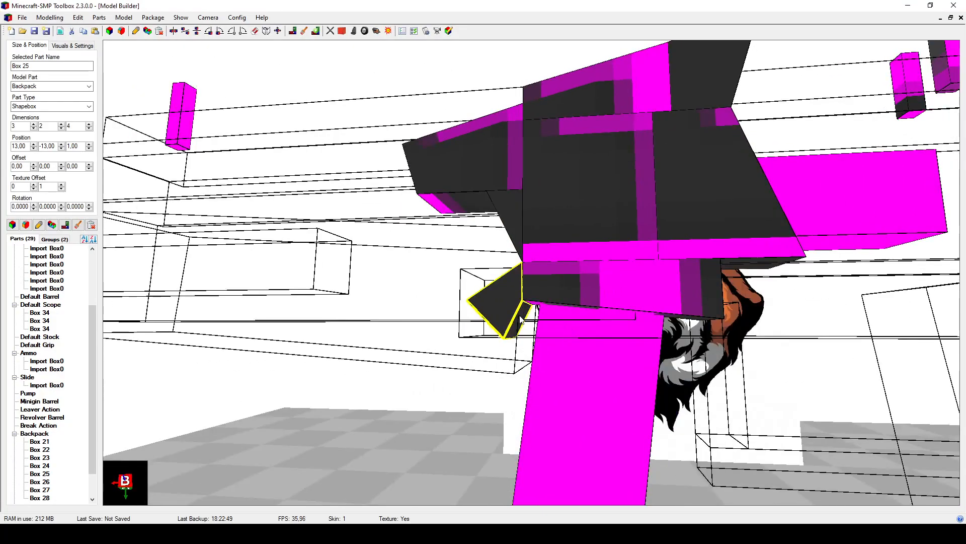
{"action": "left_click", "coordinate": [39, 224]}
{"action": "left_click_drag", "start_coordinate": [576, 335], "coordinate": [569, 314]}
{"action": "left_click_drag", "start_coordinate": [290, 134], "coordinate": [269, 143]}
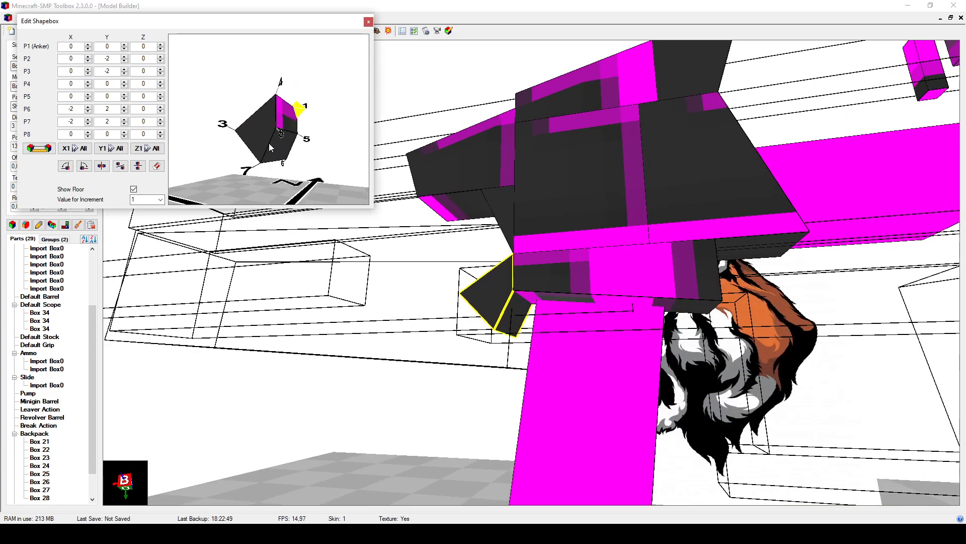
{"action": "left_click", "coordinate": [124, 95]}
Step: Set the second dimension of the box behind the lower jaw to 4, keeping the shape editor clear of its size values
{"action": "right_click_drag", "start_coordinate": [383, 281], "coordinate": [514, 349]}
{"action": "left_click", "coordinate": [498, 282]}
{"action": "right_click_drag", "start_coordinate": [498, 284], "coordinate": [501, 292]}
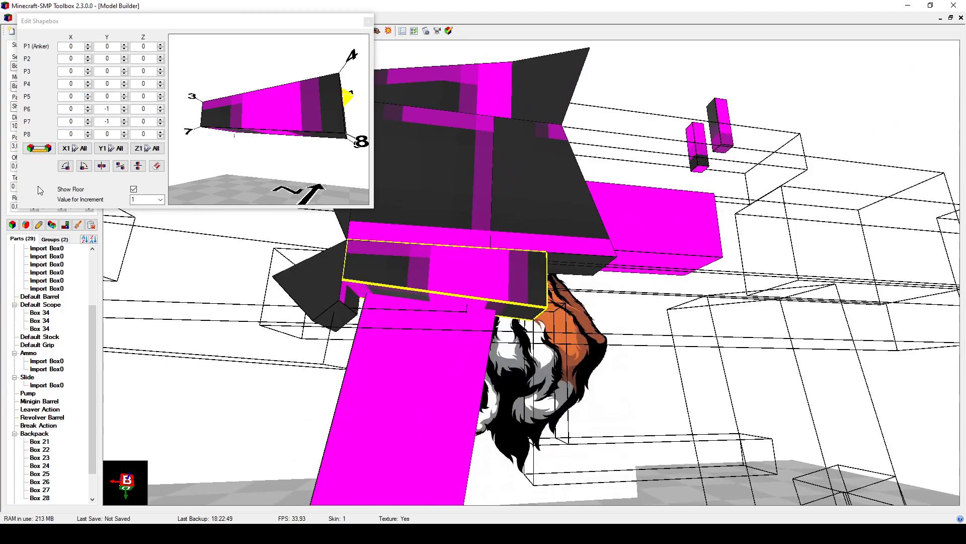
{"action": "left_click_drag", "start_coordinate": [102, 27], "coordinate": [151, 301]}
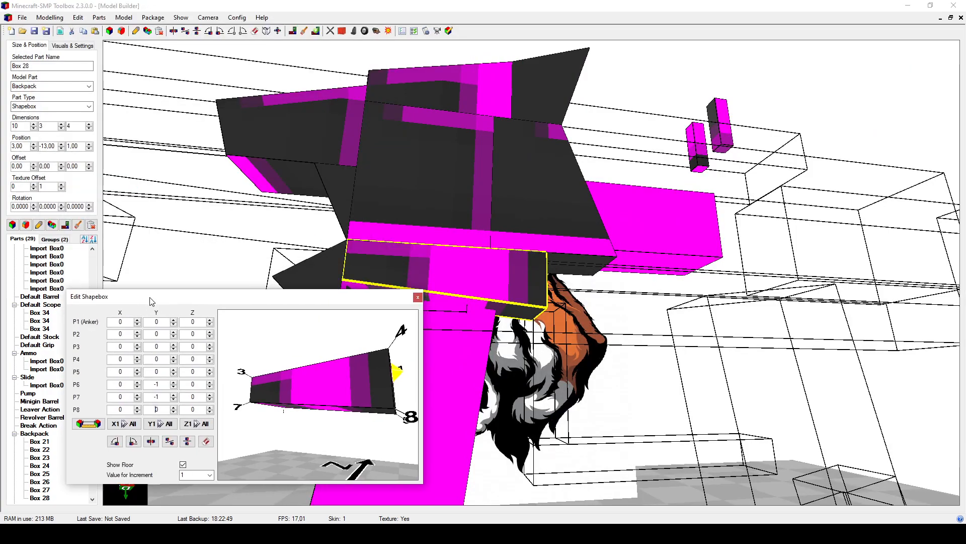
{"action": "left_click", "coordinate": [62, 124]}
Step: Increase the crown box's height to 3 and set its Y position to -24
{"action": "scroll", "coordinate": [448, 293], "scroll_direction": "down", "scroll_amount": 5}
{"action": "right_click_drag", "start_coordinate": [468, 302], "coordinate": [515, 231]}
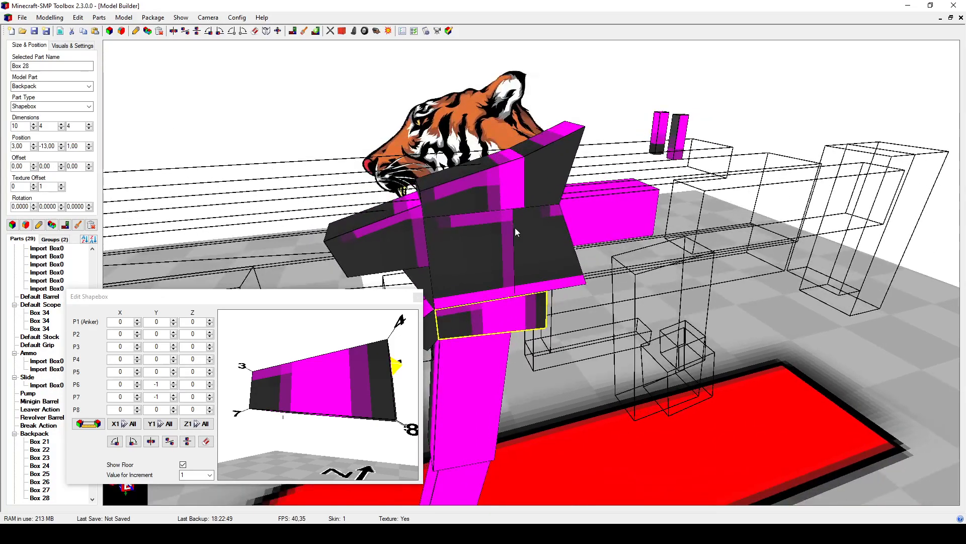
{"action": "left_click", "coordinate": [485, 195]}
{"action": "right_click_drag", "start_coordinate": [485, 195], "coordinate": [476, 149]}
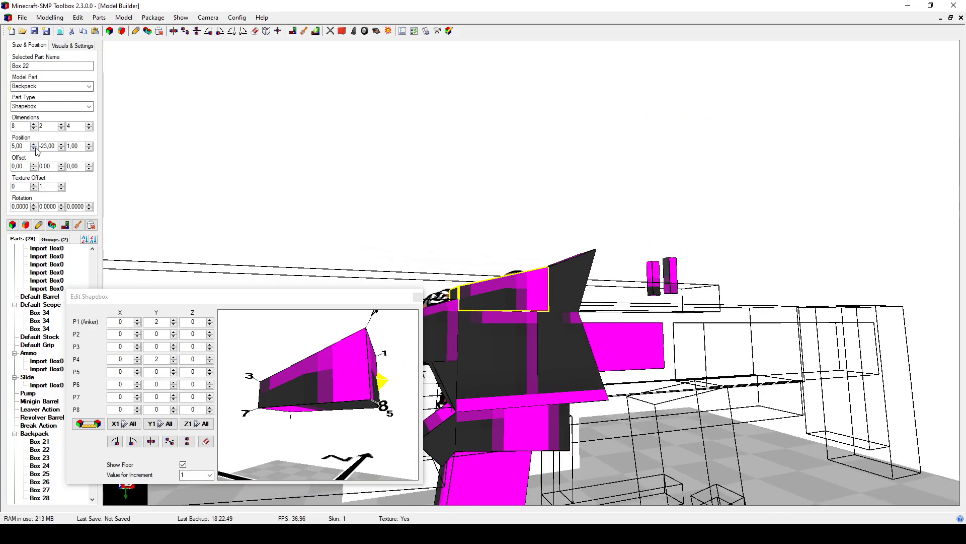
{"action": "left_click", "coordinate": [61, 124]}
{"action": "left_click", "coordinate": [61, 147]}
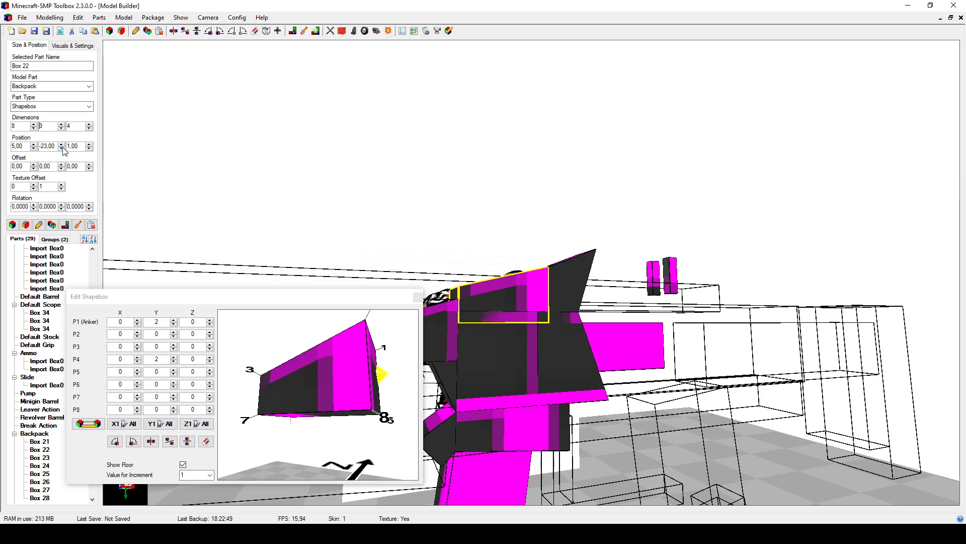
Step: Increase the ear box's height by one unit and shift it up by one unit in Y
{"action": "right_click_drag", "start_coordinate": [218, 188], "coordinate": [621, 286]}
{"action": "left_click", "coordinate": [545, 286]}
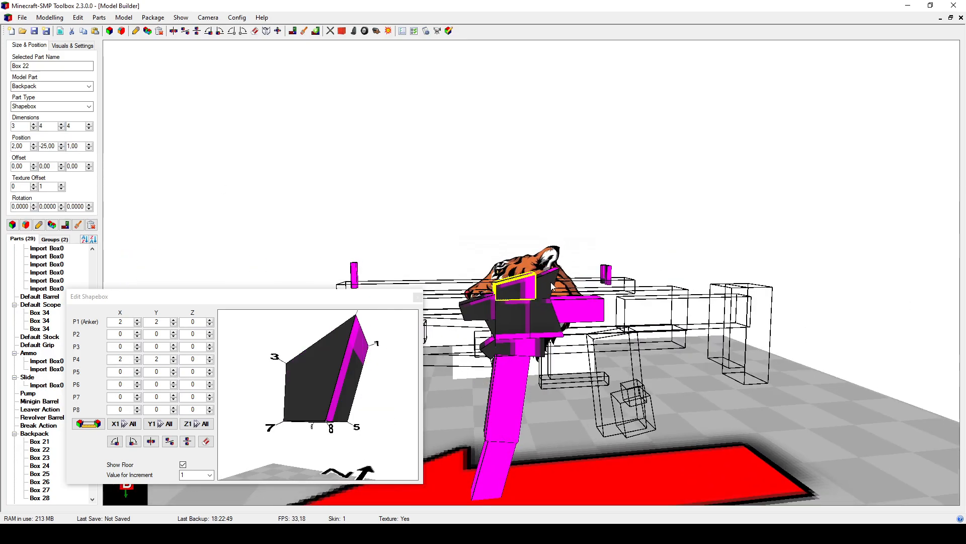
{"action": "left_click", "coordinate": [61, 124]}
{"action": "left_click", "coordinate": [61, 148]}
Step: Narrow the snout box by setting its third dimension to 3
{"action": "right_click_drag", "start_coordinate": [486, 270], "coordinate": [527, 236]}
{"action": "left_click", "coordinate": [552, 257]}
{"action": "scroll", "coordinate": [524, 262], "scroll_direction": "up", "scroll_amount": 5}
{"action": "scroll", "coordinate": [523, 262], "scroll_direction": "down", "scroll_amount": 3}
{"action": "left_click", "coordinate": [520, 272]}
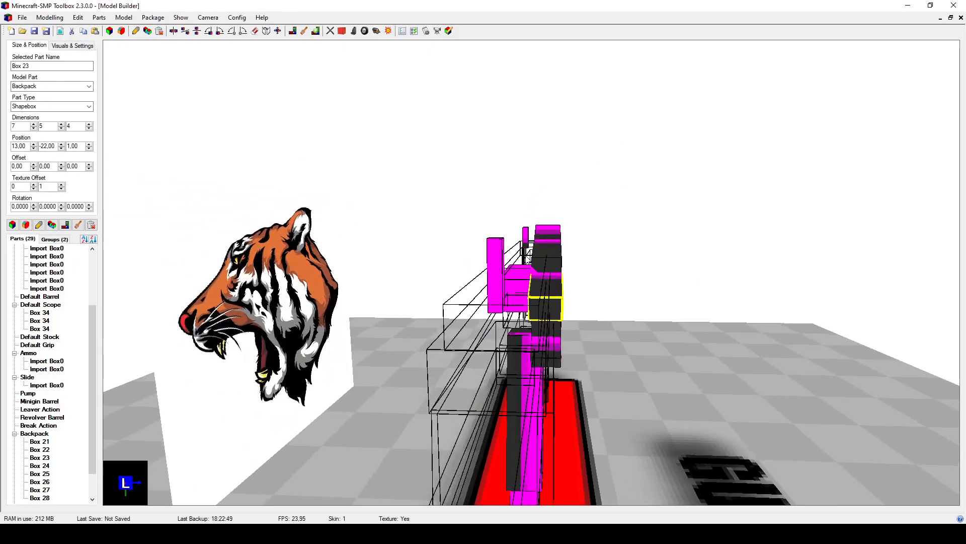
{"action": "left_click", "coordinate": [89, 128]}
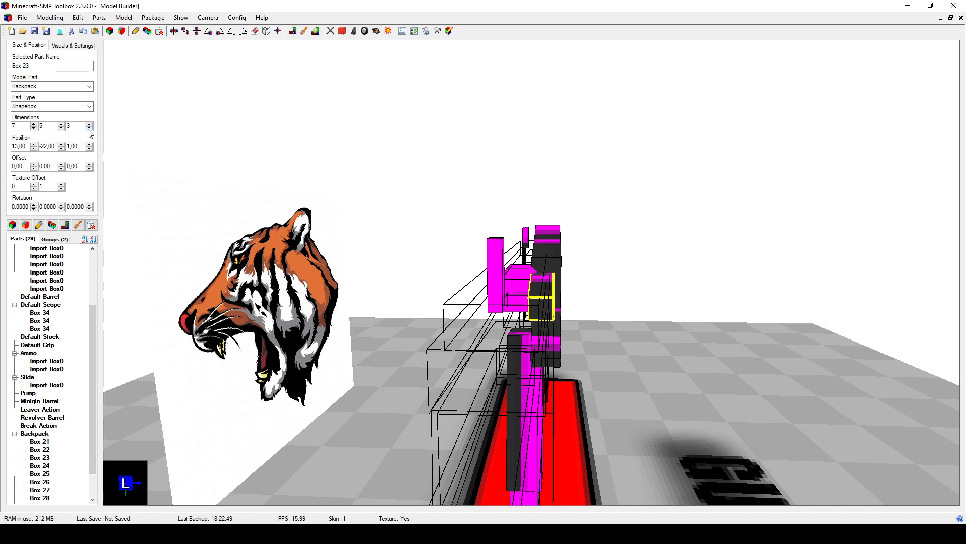
Step: Flare the rear of the snout box by increasing the Z offsets of corners P4 and P8 by 1
{"action": "right_click_drag", "start_coordinate": [464, 255], "coordinate": [520, 310]}
{"action": "right_click_drag", "start_coordinate": [583, 274], "coordinate": [336, 269]}
{"action": "left_click", "coordinate": [38, 225]}
{"action": "right_click_drag", "start_coordinate": [201, 282], "coordinate": [534, 328]}
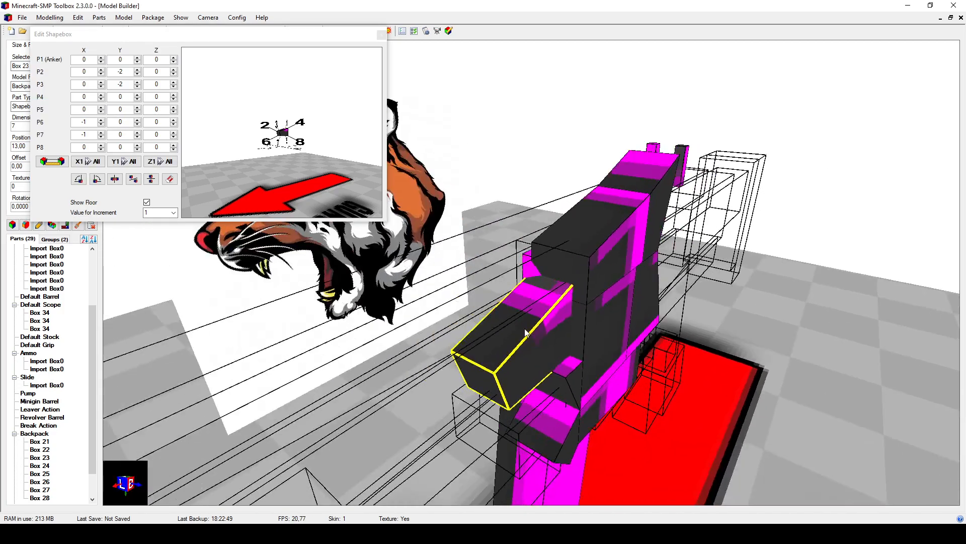
{"action": "left_click", "coordinate": [101, 95]}
{"action": "left_click", "coordinate": [101, 99]}
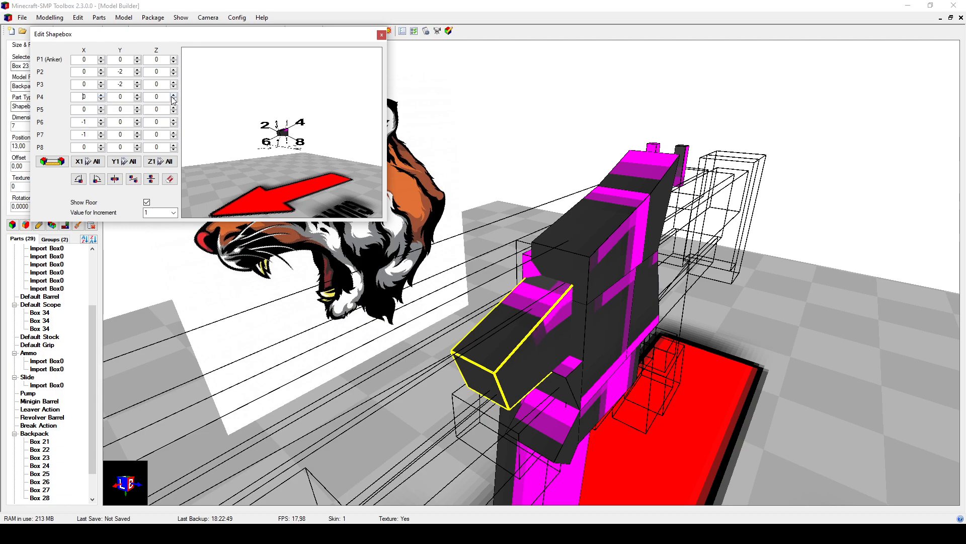
{"action": "left_click", "coordinate": [174, 95]}
{"action": "left_click", "coordinate": [173, 145]}
Step: Set the Z offsets of corners P2 and P3 of the slanted mouth box to -0,25
{"action": "right_click_drag", "start_coordinate": [616, 304], "coordinate": [571, 344]}
{"action": "left_click", "coordinate": [568, 358]}
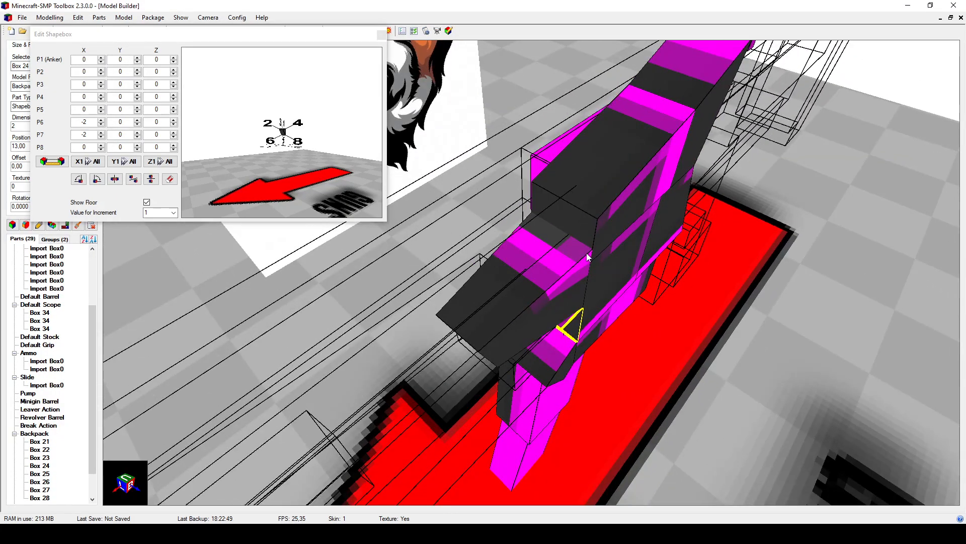
{"action": "mouse_move", "coordinate": [583, 262]}
{"action": "right_mouse_down"}
{"action": "mouse_move", "coordinate": [603, 248]}
{"action": "mouse_move", "coordinate": [584, 264]}
{"action": "right_mouse_up"}
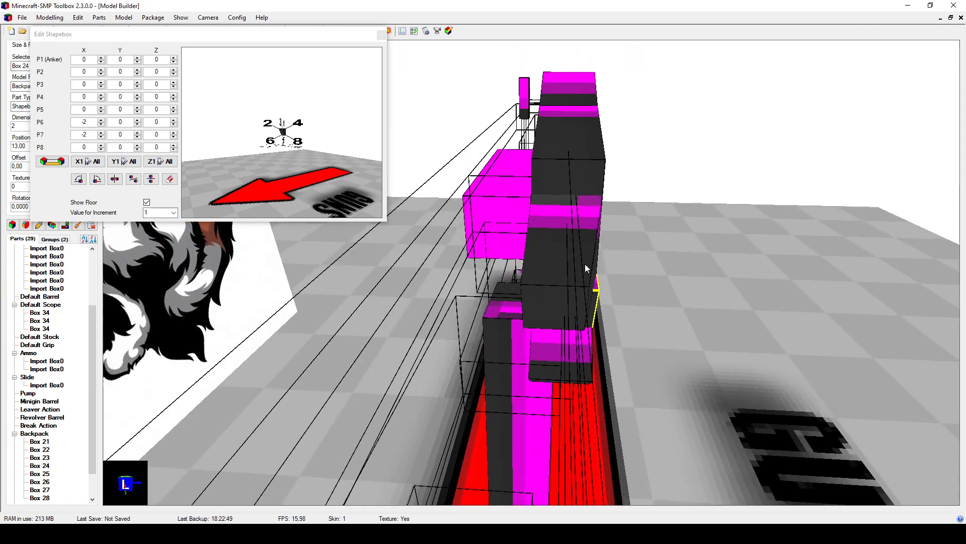
{"action": "right_click_drag", "start_coordinate": [621, 224], "coordinate": [512, 337]}
{"action": "left_click", "coordinate": [504, 304]}
{"action": "left_click", "coordinate": [548, 391]}
{"action": "right_click_drag", "start_coordinate": [549, 396], "coordinate": [558, 406]}
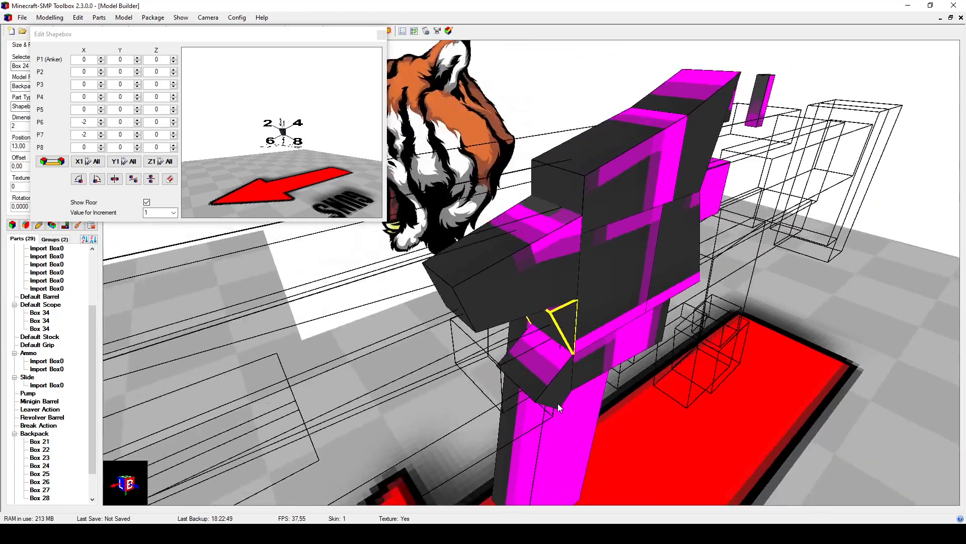
{"action": "right_click_drag", "start_coordinate": [308, 167], "coordinate": [313, 185]}
{"action": "scroll", "coordinate": [324, 173], "scroll_direction": "up", "scroll_amount": 6}
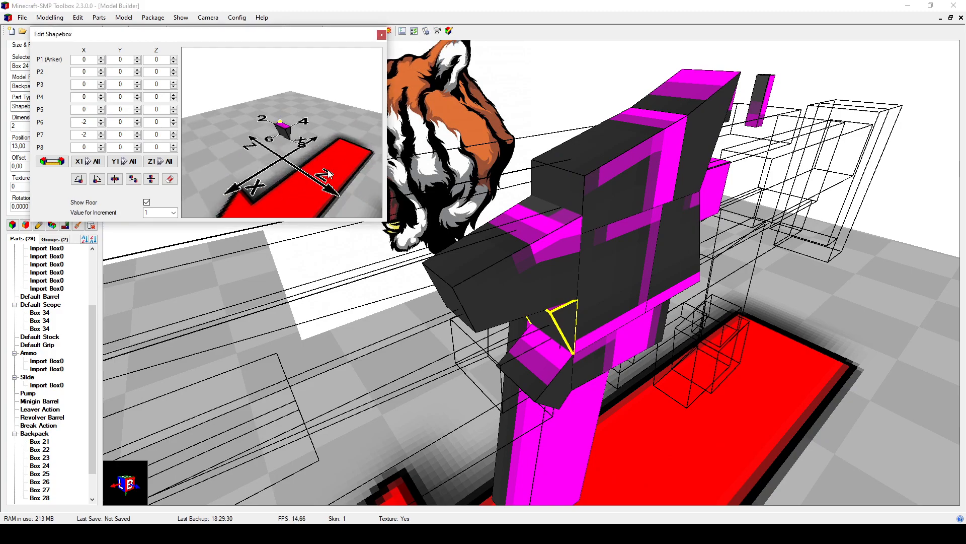
{"action": "right_click_drag", "start_coordinate": [603, 325], "coordinate": [603, 329]}
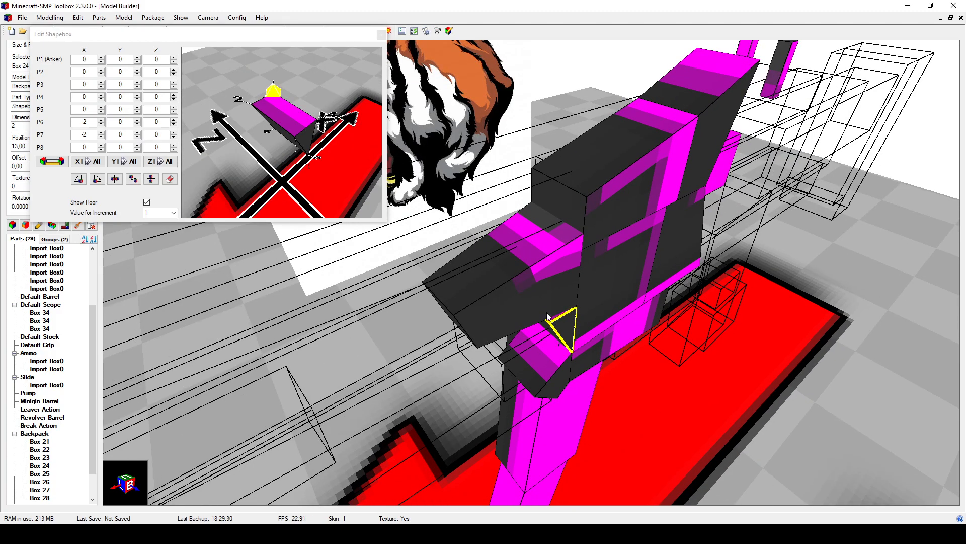
{"action": "right_click_drag", "start_coordinate": [290, 149], "coordinate": [311, 137]}
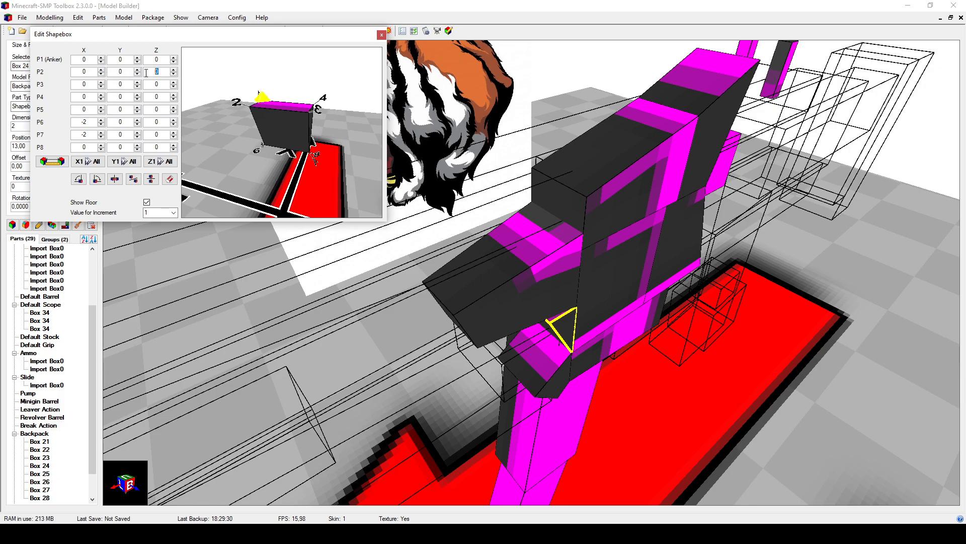
{"action": "key", "text": "Return"}
{"action": "key", "text": "Return"}
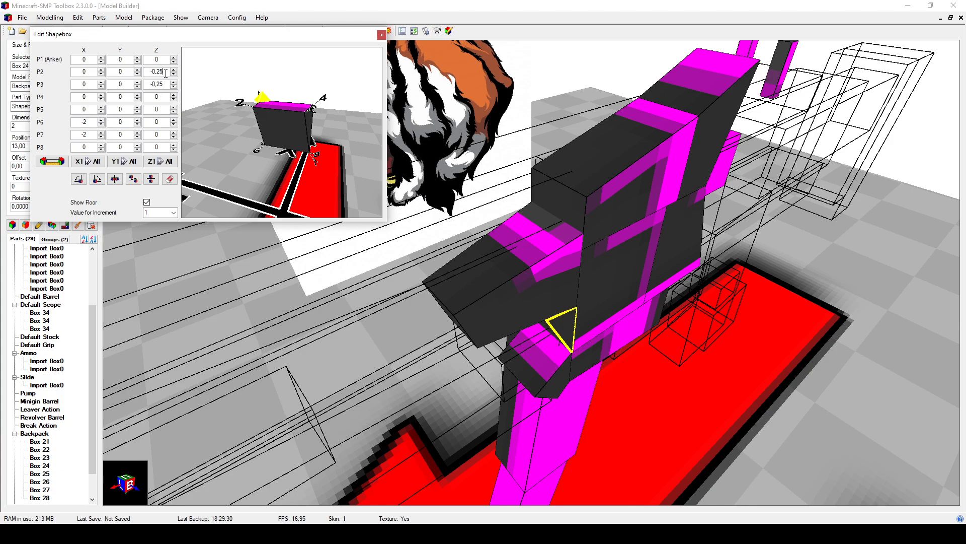
Step: Flare the rear of the main head box by setting the Z offsets of corners P4 and P8 to 2
{"action": "mouse_move", "coordinate": [578, 321]}
{"action": "left_mouse_down"}
{"action": "mouse_move", "coordinate": [570, 289]}
{"action": "mouse_move", "coordinate": [560, 301]}
{"action": "mouse_move", "coordinate": [598, 313]}
{"action": "mouse_move", "coordinate": [573, 314]}
{"action": "mouse_move", "coordinate": [612, 293]}
{"action": "mouse_move", "coordinate": [581, 306]}
{"action": "left_mouse_up"}
{"action": "left_click", "coordinate": [593, 302]}
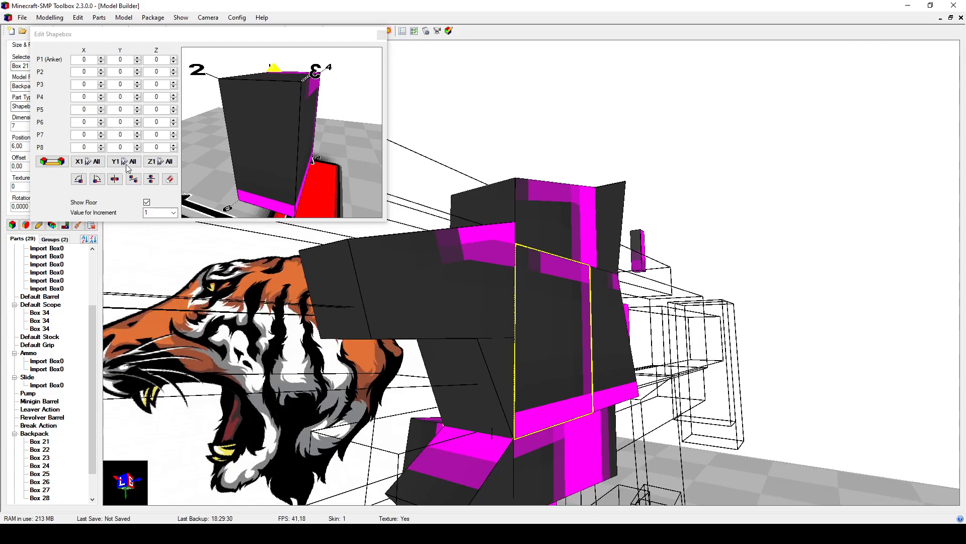
{"action": "left_click_drag", "start_coordinate": [255, 123], "coordinate": [322, 150]}
{"action": "scroll", "coordinate": [285, 134], "scroll_direction": "down", "scroll_amount": 4}
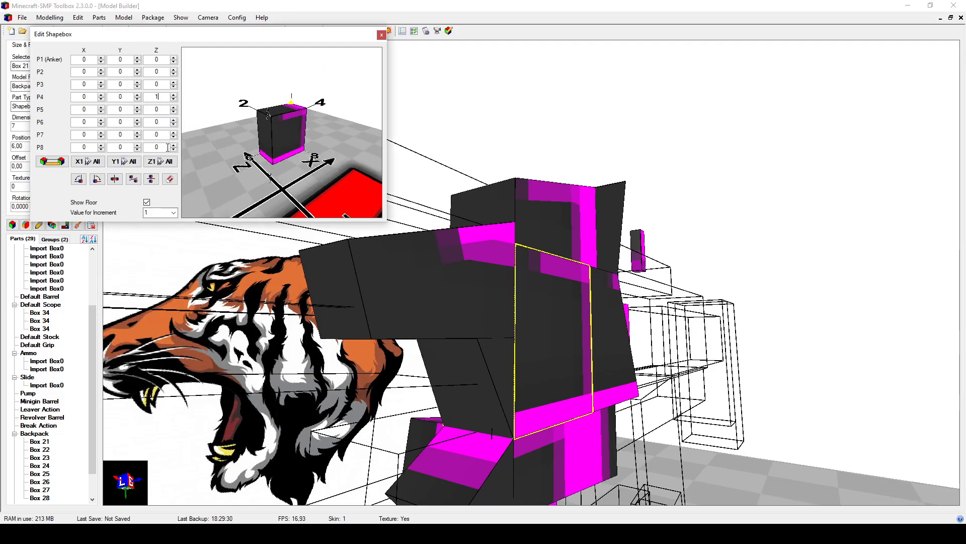
{"action": "left_click_drag", "start_coordinate": [168, 147], "coordinate": [150, 148]}
{"action": "type", "text": "1"}
{"action": "key", "text": "Return"}
{"action": "mouse_move", "coordinate": [442, 216]}
{"action": "left_mouse_down"}
{"action": "mouse_move", "coordinate": [486, 240]}
{"action": "mouse_move", "coordinate": [445, 229]}
{"action": "mouse_move", "coordinate": [461, 237]}
{"action": "mouse_move", "coordinate": [455, 226]}
{"action": "left_mouse_up"}
{"action": "left_click_drag", "start_coordinate": [165, 97], "coordinate": [147, 96]}
{"action": "type", "text": "2"}
{"action": "left_click_drag", "start_coordinate": [165, 148], "coordinate": [151, 147]}
{"action": "type", "text": "2"}
{"action": "left_click", "coordinate": [163, 138]}
Step: Flare the rear of the crown box to match by setting the Z offsets of its corners P4 and P8 to 2
{"action": "mouse_move", "coordinate": [471, 245]}
{"action": "left_mouse_down"}
{"action": "mouse_move", "coordinate": [479, 258]}
{"action": "mouse_move", "coordinate": [452, 249]}
{"action": "mouse_move", "coordinate": [469, 240]}
{"action": "mouse_move", "coordinate": [477, 247]}
{"action": "mouse_move", "coordinate": [468, 259]}
{"action": "left_mouse_up"}
{"action": "left_click", "coordinate": [518, 263]}
{"action": "left_click_drag", "start_coordinate": [500, 300], "coordinate": [478, 305]}
{"action": "left_click", "coordinate": [147, 98]}
{"action": "left_click_drag", "start_coordinate": [165, 145], "coordinate": [151, 146]}
{"action": "type", "text": "2"}
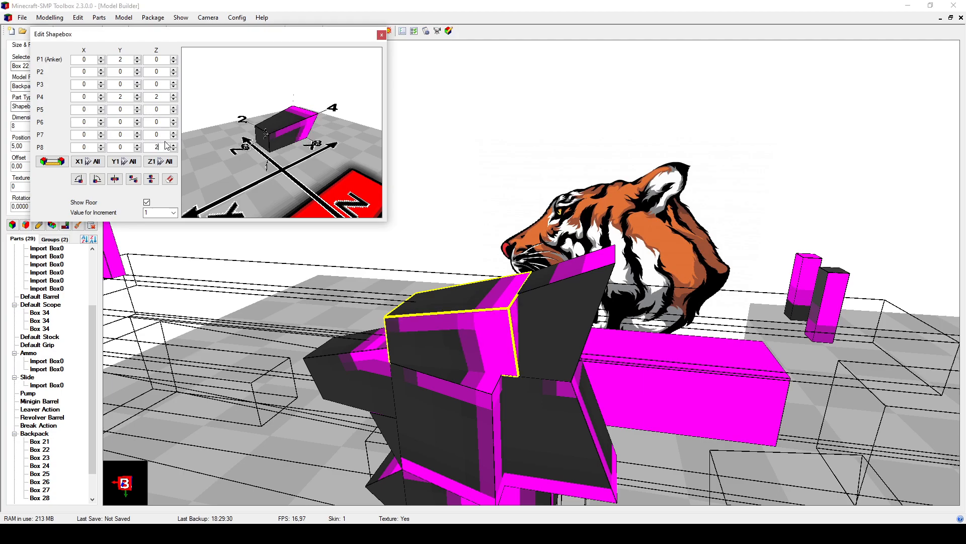
{"action": "left_click_drag", "start_coordinate": [483, 288], "coordinate": [507, 302]}
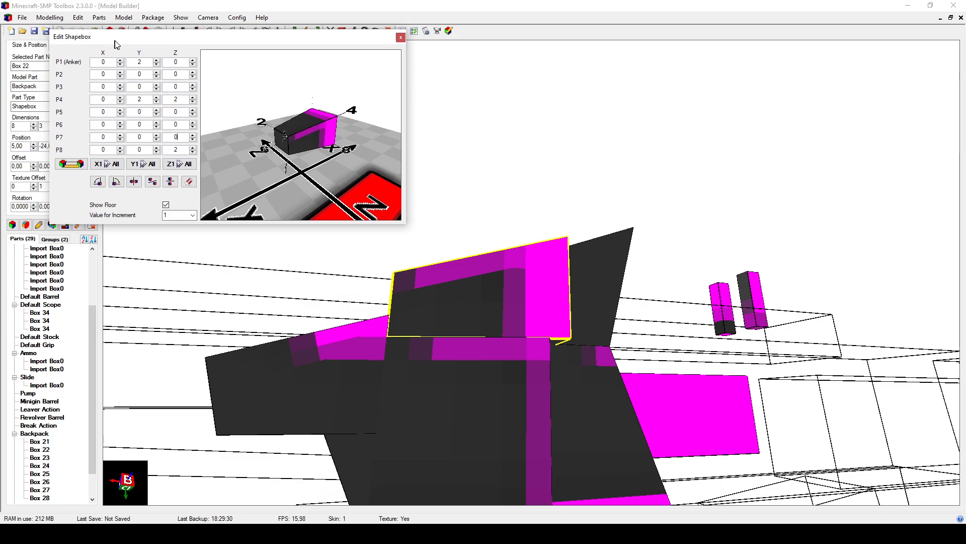
Step: Reduce the main head box's rear flare by setting the Z offset of corner P4 to 1,75
{"action": "left_click", "coordinate": [473, 371]}
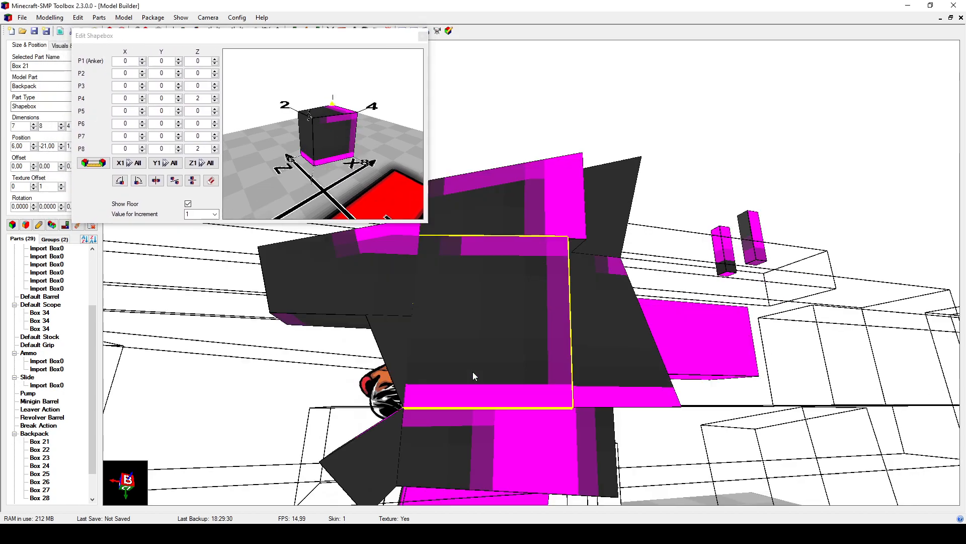
{"action": "left_click_drag", "start_coordinate": [475, 315], "coordinate": [472, 348]}
{"action": "left_click", "coordinate": [205, 98]}
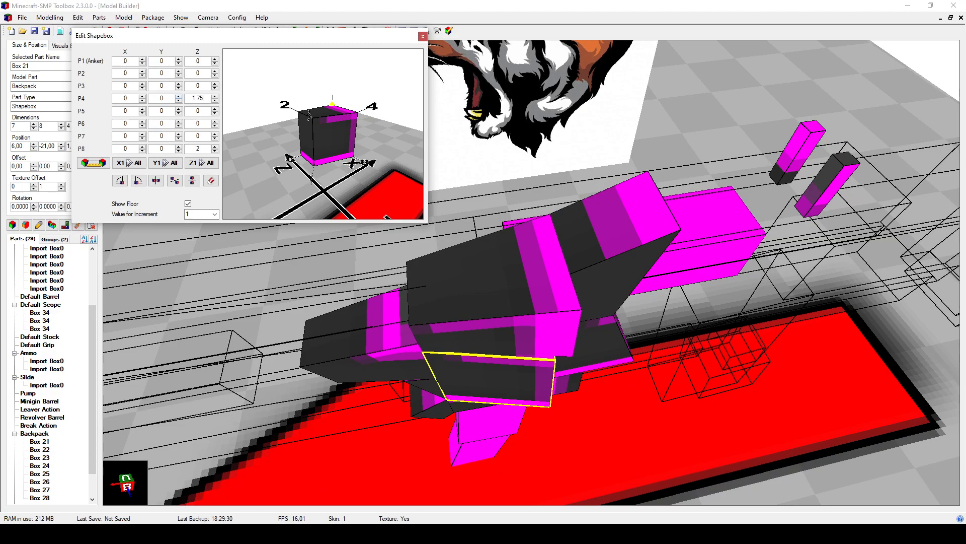
{"action": "key", "text": "Return"}
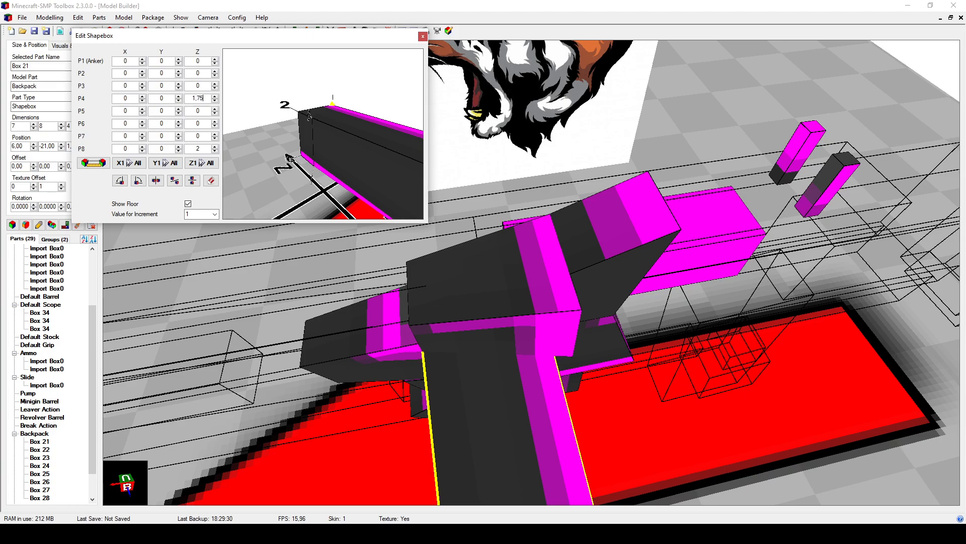
{"action": "key", "text": "Return"}
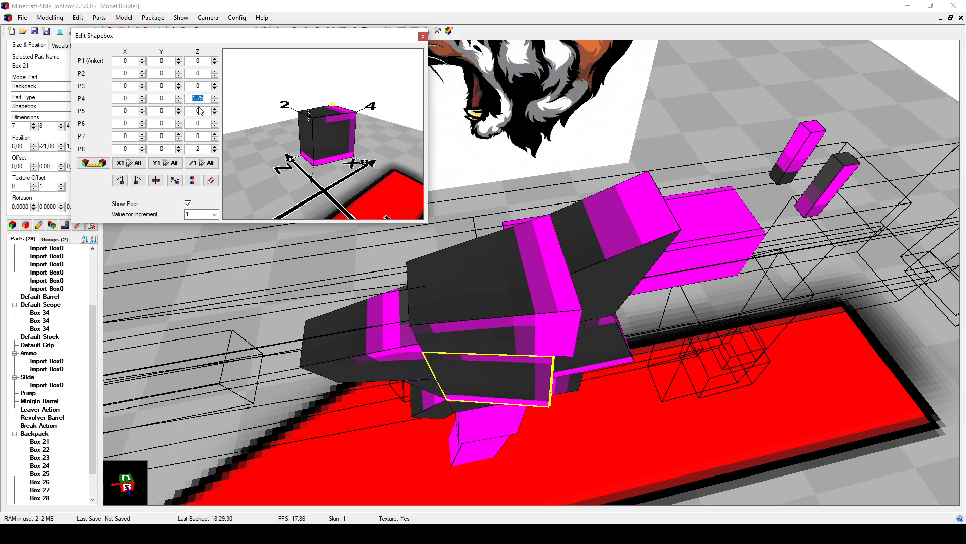
{"action": "type", "text": "1,75"}
{"action": "key", "text": "Return"}
Step: Select the slanted box at the back of the head, directly behind the main head box, for shape editing
{"action": "left_click_drag", "start_coordinate": [533, 285], "coordinate": [495, 353]}
{"action": "left_click", "coordinate": [531, 257]}
{"action": "scroll", "coordinate": [524, 280], "scroll_direction": "down", "scroll_amount": 3}
{"action": "left_click", "coordinate": [527, 351]}
{"action": "scroll", "coordinate": [538, 370], "scroll_direction": "up", "scroll_amount": 5}
{"action": "scroll", "coordinate": [537, 370], "scroll_direction": "down", "scroll_amount": 3}
{"action": "scroll", "coordinate": [542, 358], "scroll_direction": "down", "scroll_amount": 3}
{"action": "scroll", "coordinate": [515, 360], "scroll_direction": "up", "scroll_amount": 5}
{"action": "scroll", "coordinate": [513, 356], "scroll_direction": "down", "scroll_amount": 4}
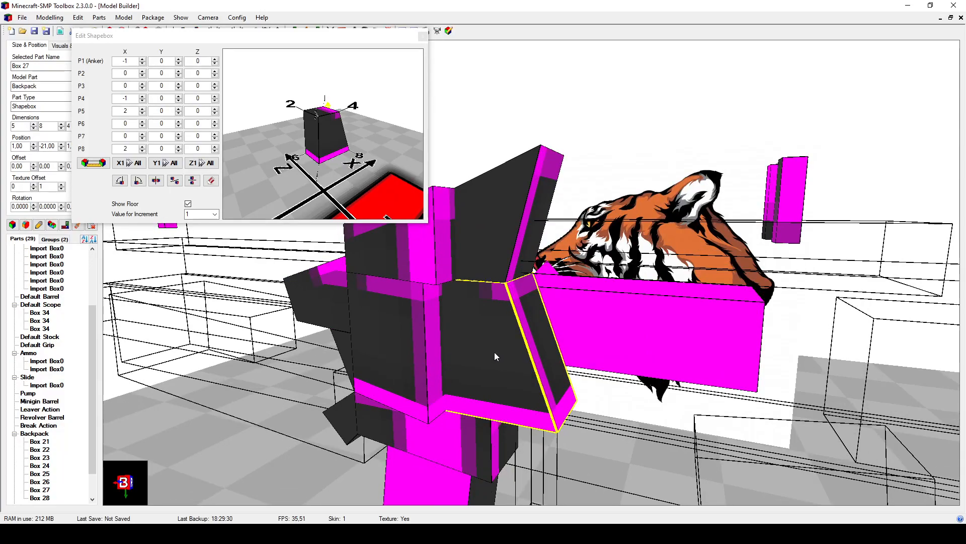
Step: Try setting the back-of-head box's P4 and P8 Z offsets to 2, and reset both to 0
{"action": "double_click", "coordinate": [208, 98]}
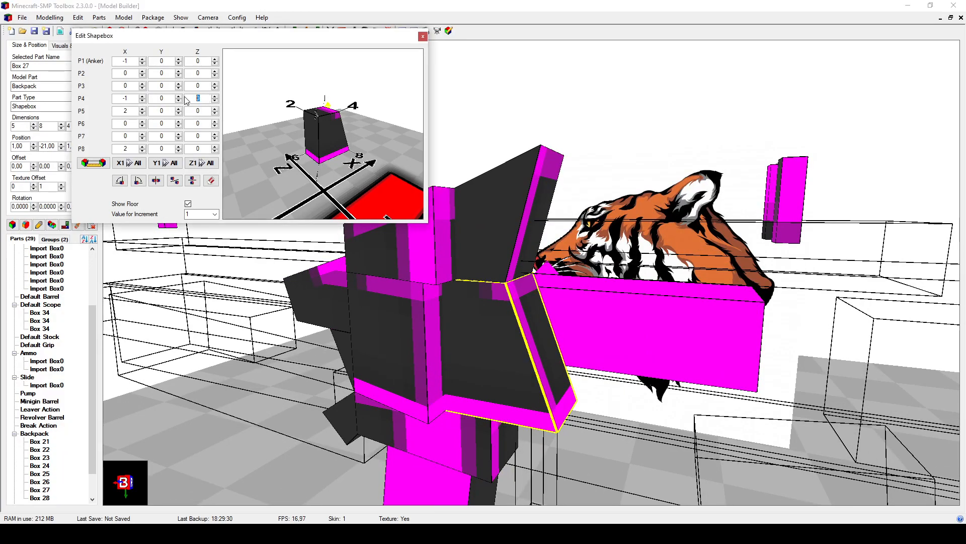
{"action": "type", "text": "2"}
{"action": "double_click", "coordinate": [203, 147]}
{"action": "type", "text": "2"}
{"action": "left_click", "coordinate": [203, 137]}
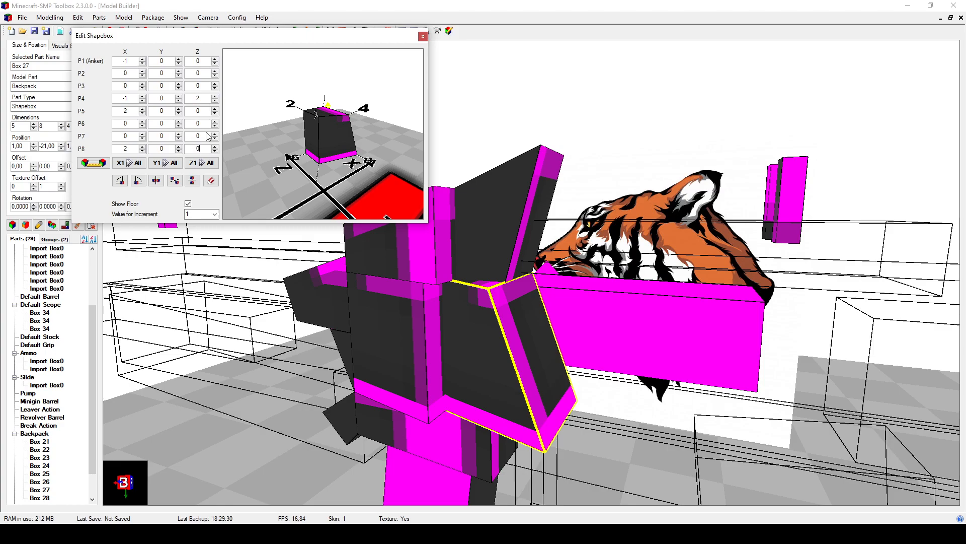
{"action": "double_click", "coordinate": [203, 99]}
{"action": "type", "text": "0"}
{"action": "left_click", "coordinate": [203, 121]}
Step: Widen the back-of-head box where it meets the main head box by setting the Z offsets of corners P3 and P7 to 2
{"action": "left_click_drag", "start_coordinate": [254, 136], "coordinate": [300, 135]}
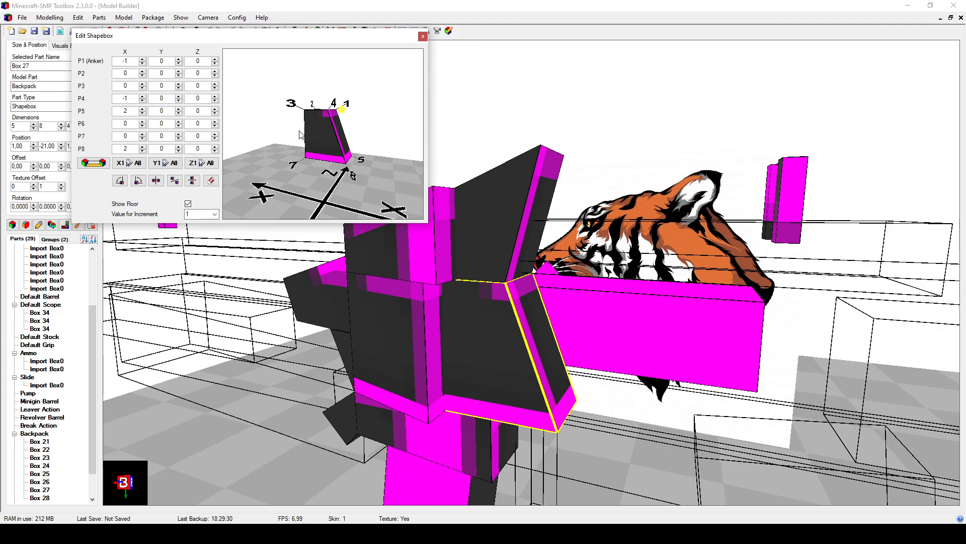
{"action": "double_click", "coordinate": [200, 137]}
{"action": "type", "text": "2"}
{"action": "left_click", "coordinate": [206, 124]}
{"action": "left_click_drag", "start_coordinate": [462, 313], "coordinate": [521, 311]}
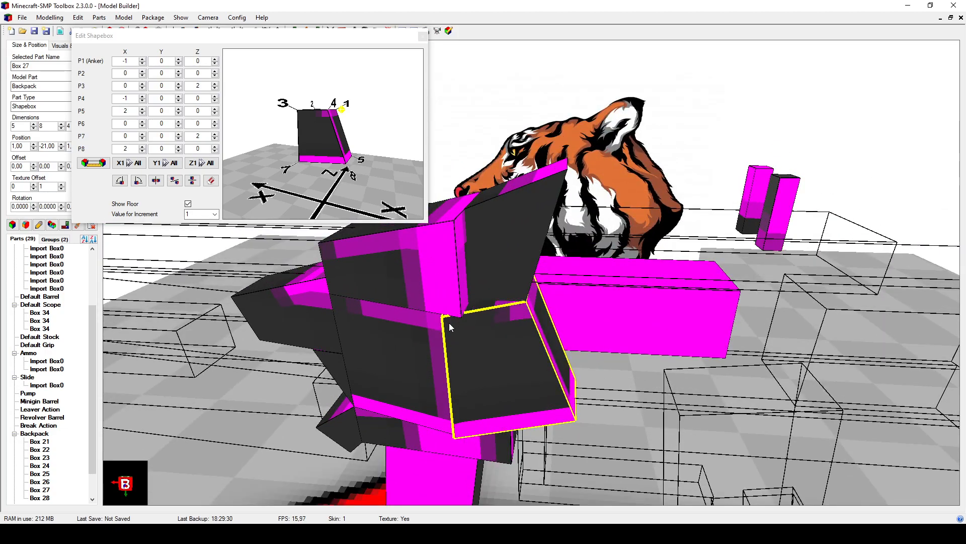
{"action": "left_click_drag", "start_coordinate": [334, 129], "coordinate": [342, 132]}
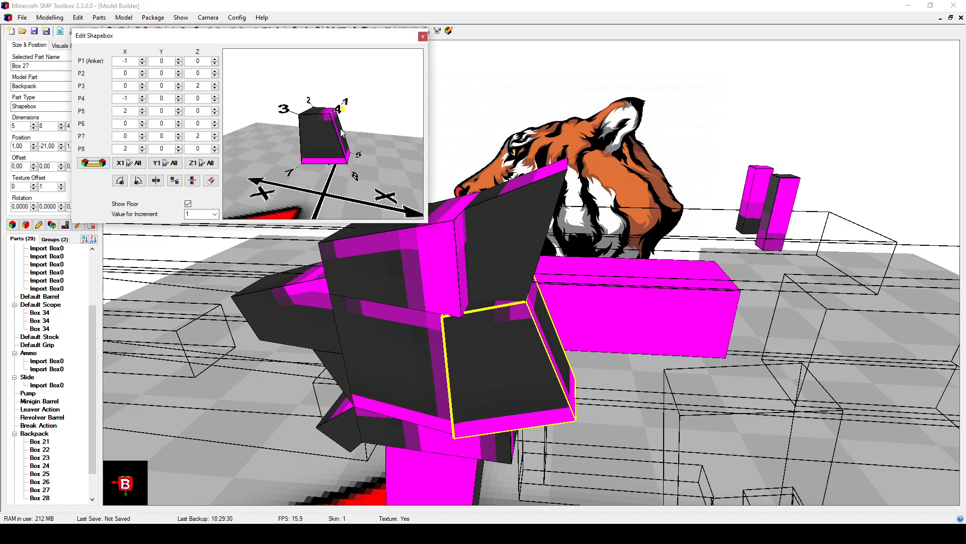
{"action": "left_click_drag", "start_coordinate": [103, 30], "coordinate": [123, 33]}
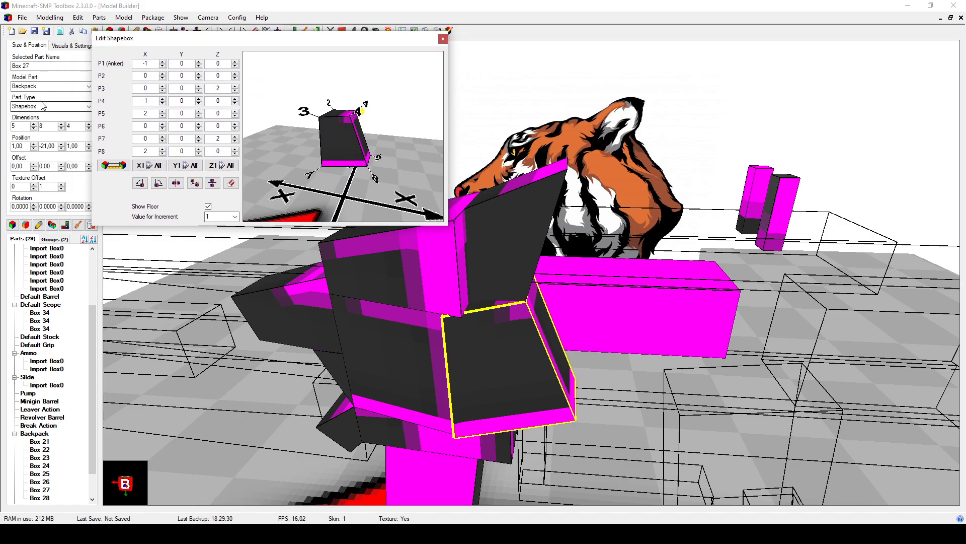
Step: Narrow the back-of-head box where it meets the main head box by setting the Z offsets of corners P3 and P7 to 1,75
{"action": "mouse_move", "coordinate": [287, 107]}
{"action": "left_mouse_down"}
{"action": "mouse_move", "coordinate": [374, 172]}
{"action": "mouse_move", "coordinate": [362, 161]}
{"action": "left_mouse_up"}
{"action": "left_click_drag", "start_coordinate": [468, 311], "coordinate": [504, 287]}
{"action": "left_click_drag", "start_coordinate": [394, 202], "coordinate": [341, 128]}
{"action": "left_click_drag", "start_coordinate": [326, 183], "coordinate": [322, 122]}
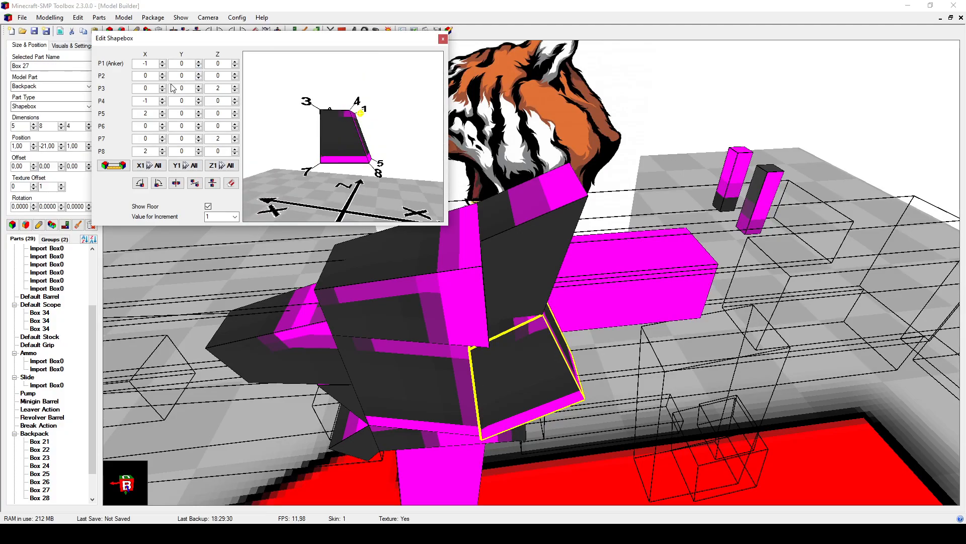
{"action": "left_click_drag", "start_coordinate": [321, 168], "coordinate": [310, 175]}
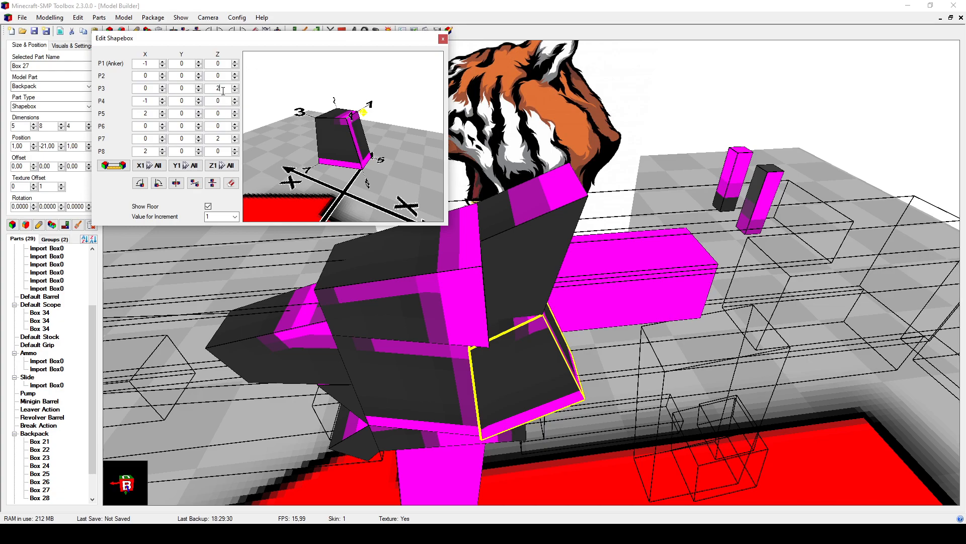
{"action": "left_click_drag", "start_coordinate": [306, 136], "coordinate": [317, 130]}
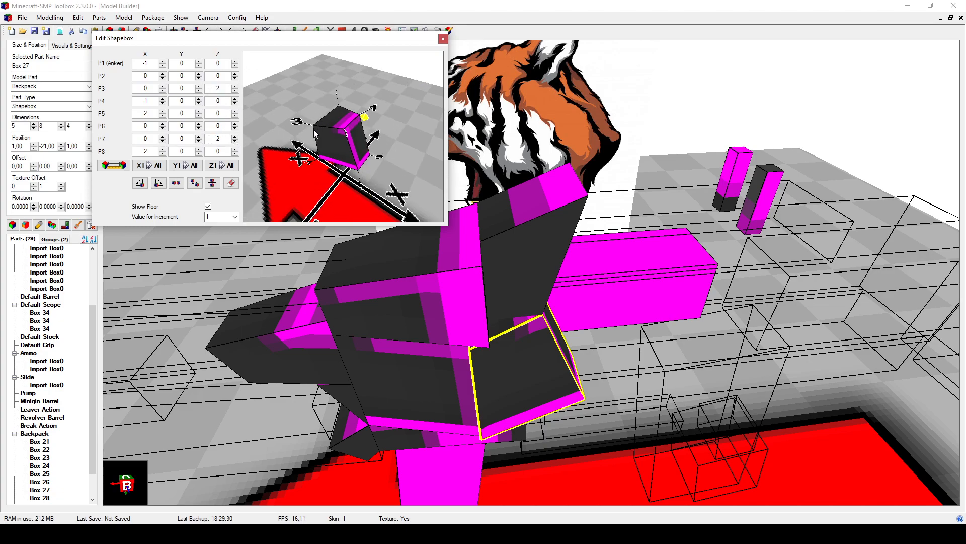
{"action": "left_click_drag", "start_coordinate": [320, 166], "coordinate": [318, 162]}
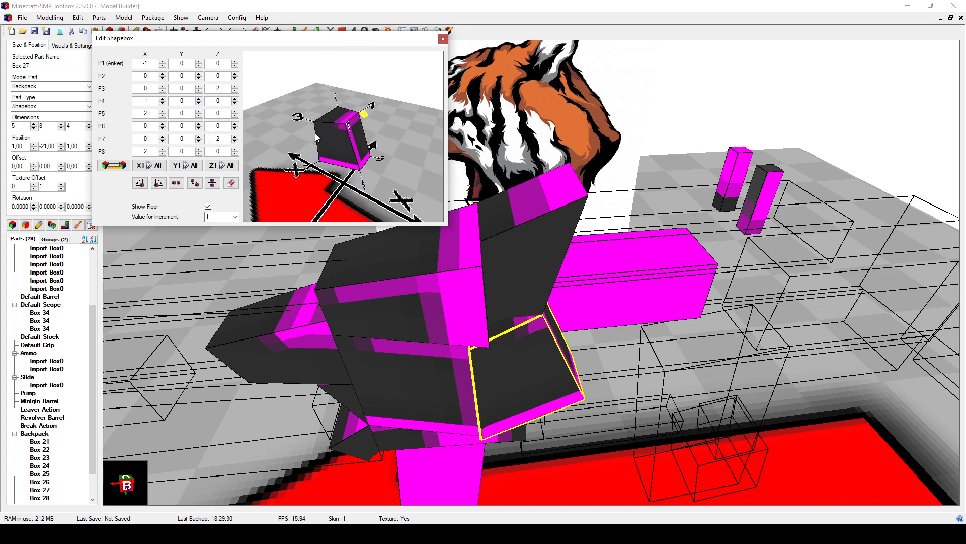
{"action": "left_click_drag", "start_coordinate": [331, 167], "coordinate": [346, 139]}
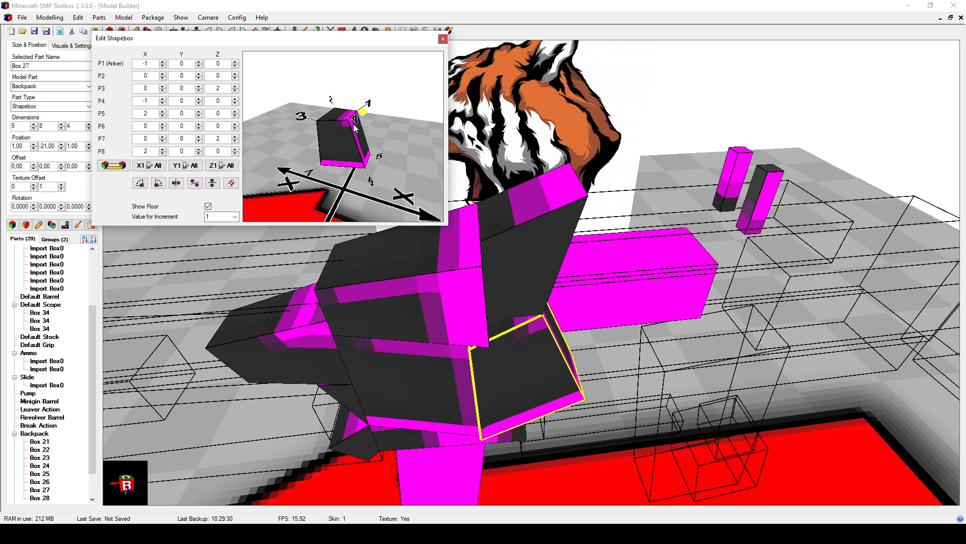
{"action": "left_click_drag", "start_coordinate": [351, 172], "coordinate": [335, 160]}
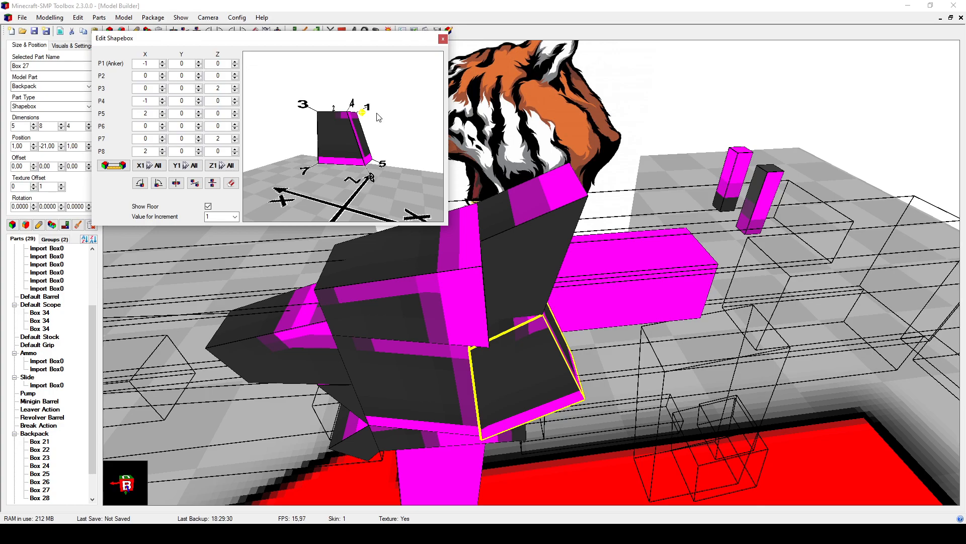
{"action": "mouse_move", "coordinate": [385, 139]}
{"action": "left_mouse_down"}
{"action": "mouse_move", "coordinate": [389, 173]}
{"action": "mouse_move", "coordinate": [387, 144]}
{"action": "left_mouse_up"}
{"action": "left_click_drag", "start_coordinate": [520, 315], "coordinate": [492, 330]}
{"action": "left_click", "coordinate": [490, 303]}
{"action": "left_click_drag", "start_coordinate": [556, 330], "coordinate": [570, 345]}
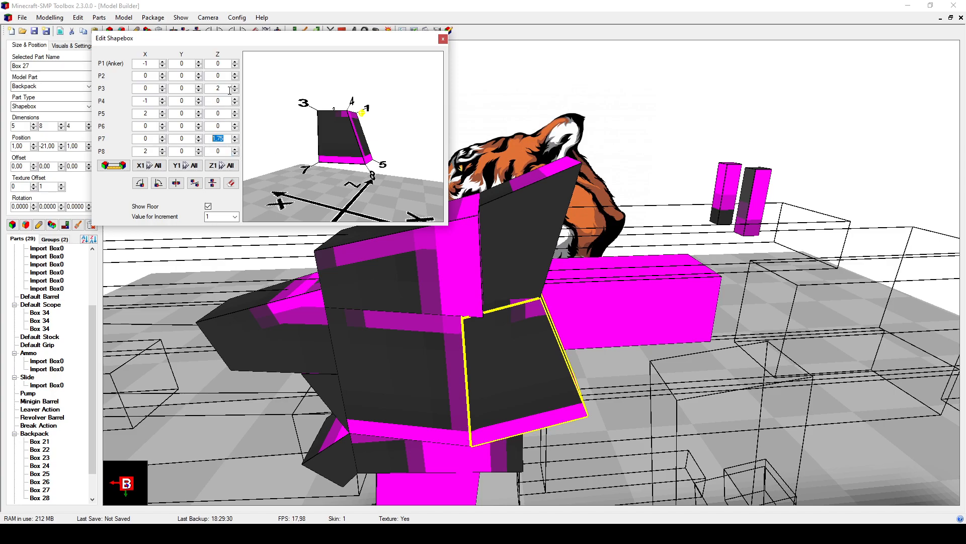
{"action": "left_click_drag", "start_coordinate": [382, 252], "coordinate": [475, 355]}
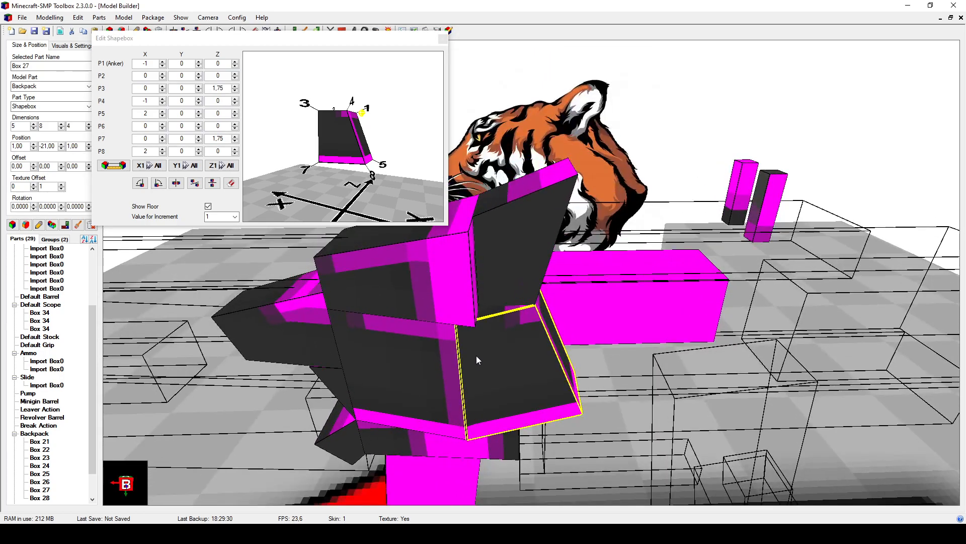
Step: Set the ear box's P7 Z offset to 1 and shift the whole box to Z position 3
{"action": "left_click_drag", "start_coordinate": [474, 323], "coordinate": [488, 337]}
{"action": "left_click", "coordinate": [521, 347]}
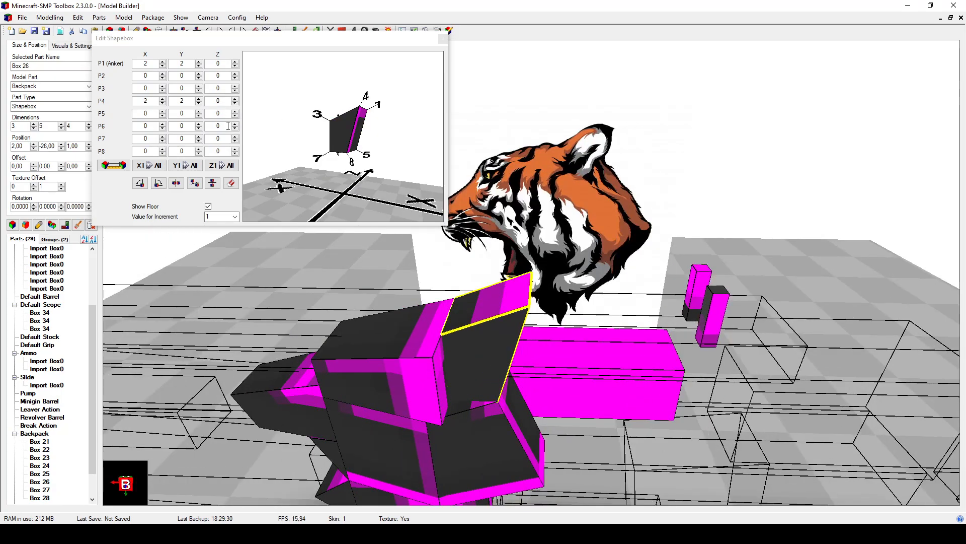
{"action": "left_click_drag", "start_coordinate": [434, 321], "coordinate": [391, 259]}
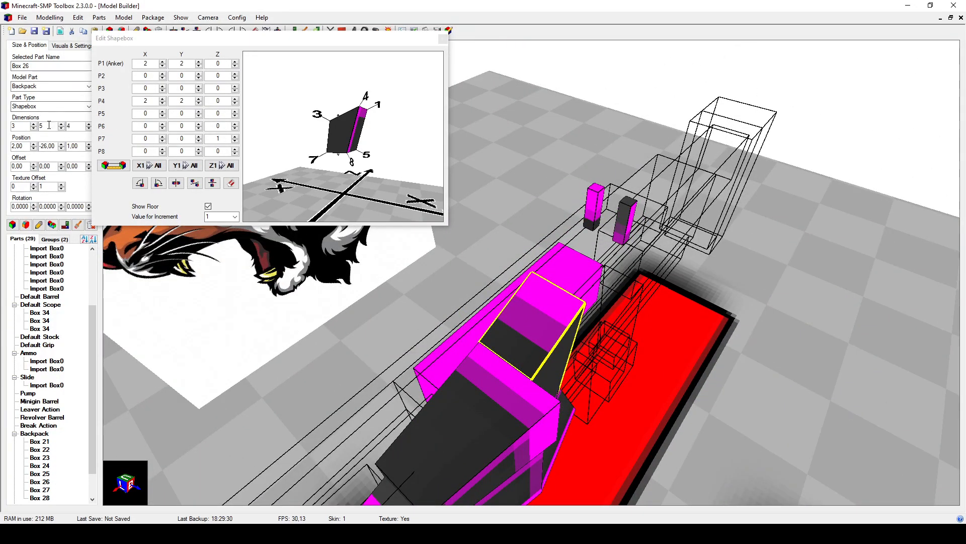
{"action": "left_click", "coordinate": [88, 144]}
{"action": "left_click", "coordinate": [88, 144]}
Step: Angle the ear's raised tip sideways by setting the Z offsets of corners P4 to 2 and P1 to -2
{"action": "left_click_drag", "start_coordinate": [345, 303], "coordinate": [455, 352]}
{"action": "left_click", "coordinate": [356, 162]}
{"action": "mouse_move", "coordinate": [355, 163]}
{"action": "left_mouse_down"}
{"action": "mouse_move", "coordinate": [386, 157]}
{"action": "mouse_move", "coordinate": [353, 146]}
{"action": "left_mouse_up"}
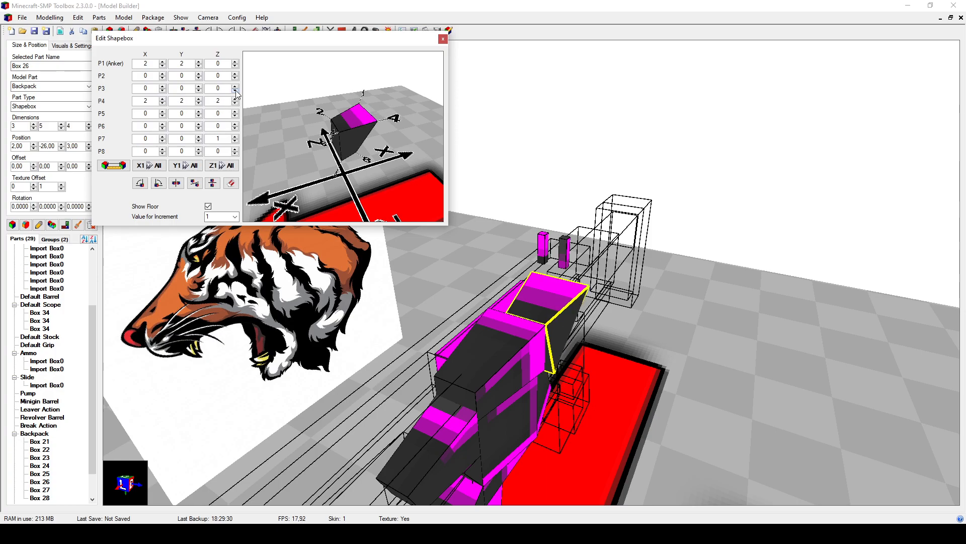
{"action": "left_click_drag", "start_coordinate": [310, 109], "coordinate": [281, 85]}
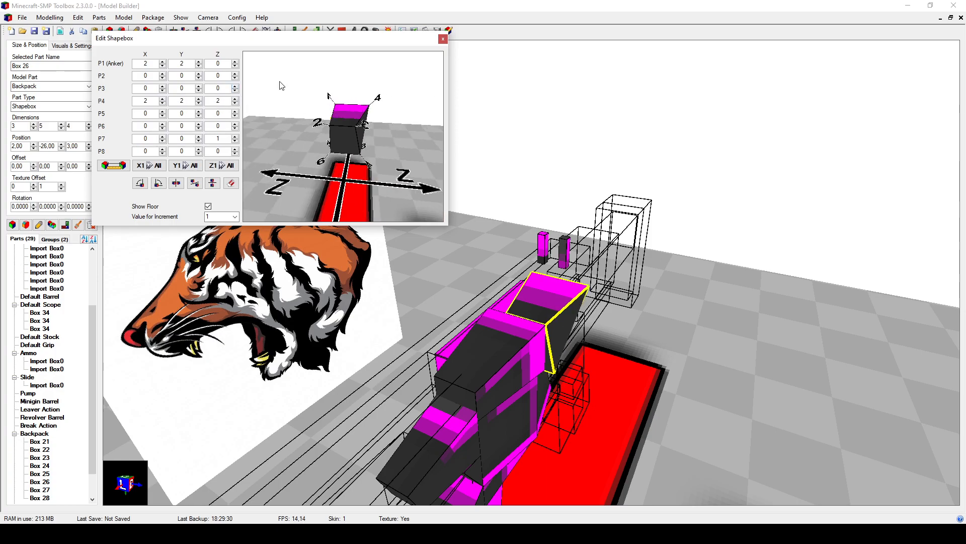
{"action": "type", "text": "-"}
{"action": "left_click_drag", "start_coordinate": [327, 112], "coordinate": [355, 111]}
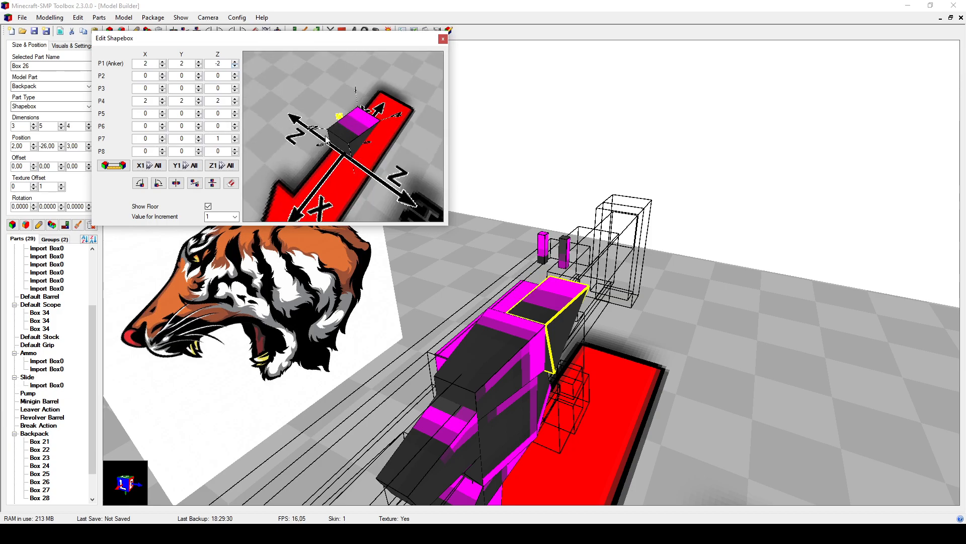
{"action": "left_click_drag", "start_coordinate": [385, 153], "coordinate": [374, 138]}
Step: Reset the ear box's P7 Z offset to 0
{"action": "mouse_move", "coordinate": [481, 282]}
{"action": "left_mouse_down"}
{"action": "mouse_move", "coordinate": [506, 280]}
{"action": "mouse_move", "coordinate": [448, 261]}
{"action": "mouse_move", "coordinate": [464, 258]}
{"action": "mouse_move", "coordinate": [476, 272]}
{"action": "left_mouse_up"}
{"action": "scroll", "coordinate": [475, 282], "scroll_direction": "up", "scroll_amount": 3}
{"action": "left_click_drag", "start_coordinate": [399, 205], "coordinate": [392, 158]}
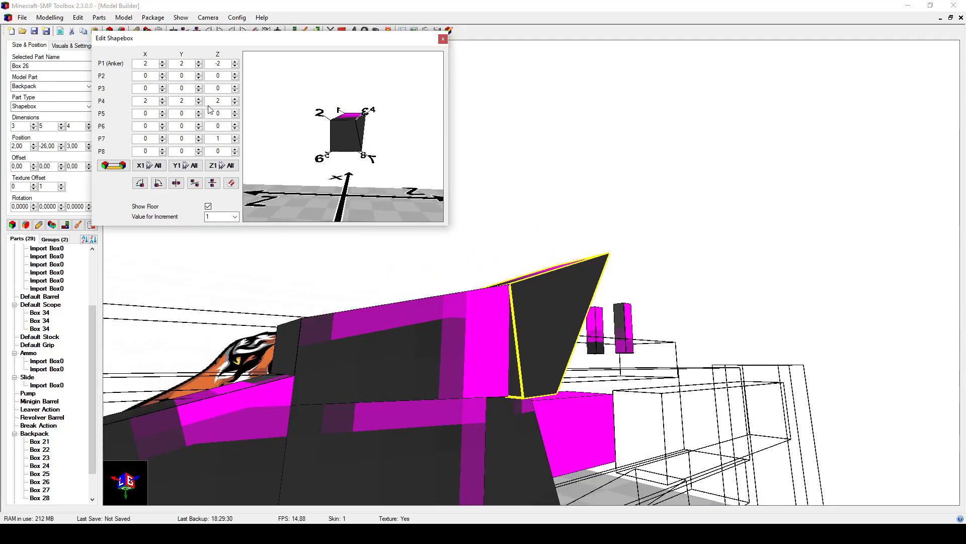
{"action": "left_click_drag", "start_coordinate": [567, 351], "coordinate": [460, 364]}
{"action": "left_click_drag", "start_coordinate": [358, 144], "coordinate": [316, 141]}
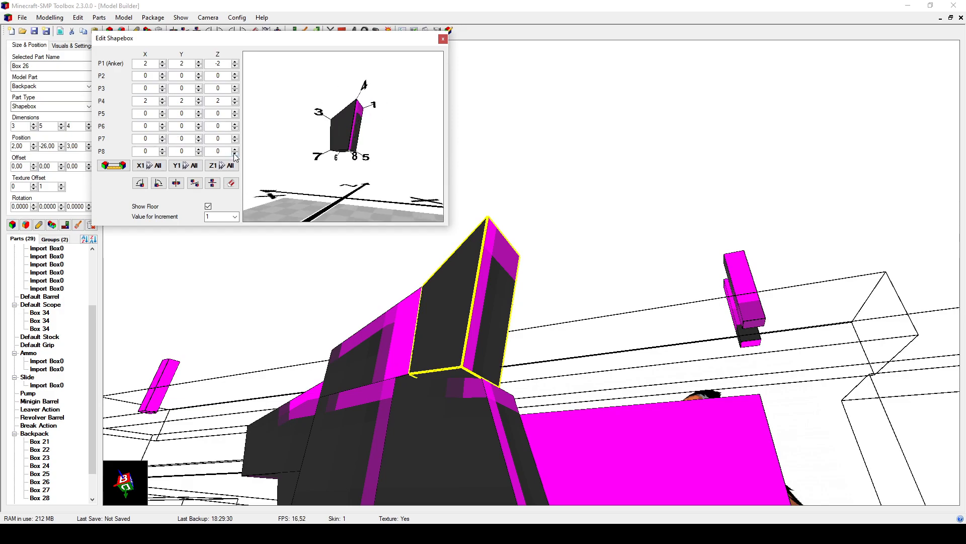
{"action": "left_click_drag", "start_coordinate": [443, 372], "coordinate": [516, 377]}
Step: Select the long lower jaw box beneath the head and open it for shape editing
{"action": "left_click", "coordinate": [660, 254]}
{"action": "left_click_drag", "start_coordinate": [661, 253], "coordinate": [471, 240]}
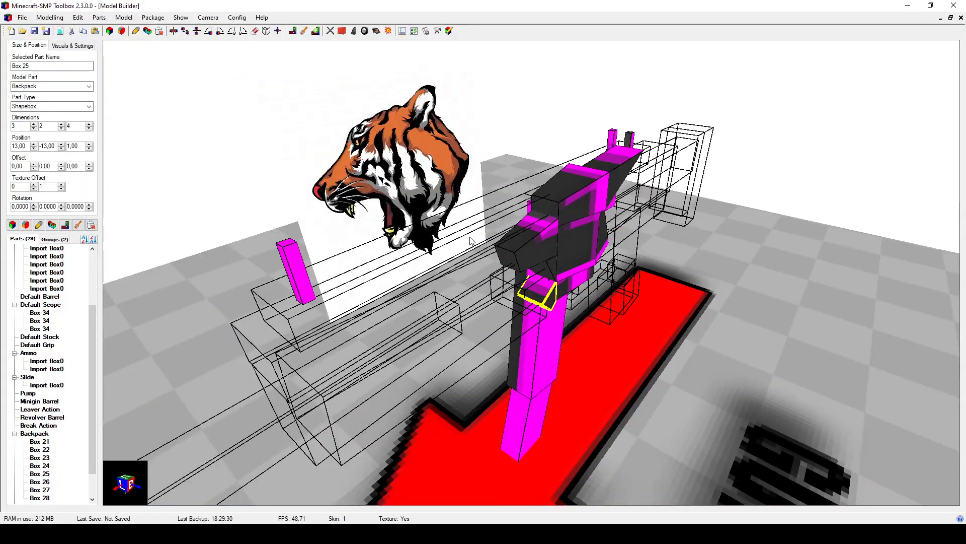
{"action": "mouse_move", "coordinate": [462, 334]}
{"action": "left_mouse_down"}
{"action": "mouse_move", "coordinate": [473, 334]}
{"action": "mouse_move", "coordinate": [469, 310]}
{"action": "mouse_move", "coordinate": [456, 321]}
{"action": "left_mouse_up"}
{"action": "scroll", "coordinate": [471, 327], "scroll_direction": "up", "scroll_amount": 5}
{"action": "left_click", "coordinate": [548, 248]}
{"action": "left_click_drag", "start_coordinate": [544, 316], "coordinate": [434, 287]}
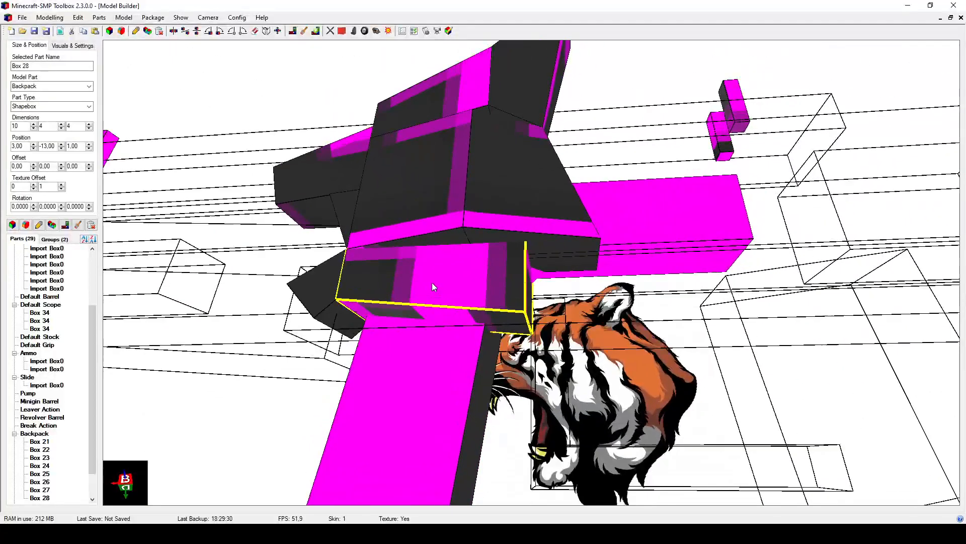
{"action": "left_click", "coordinate": [50, 225]}
{"action": "left_click_drag", "start_coordinate": [509, 259], "coordinate": [425, 260]}
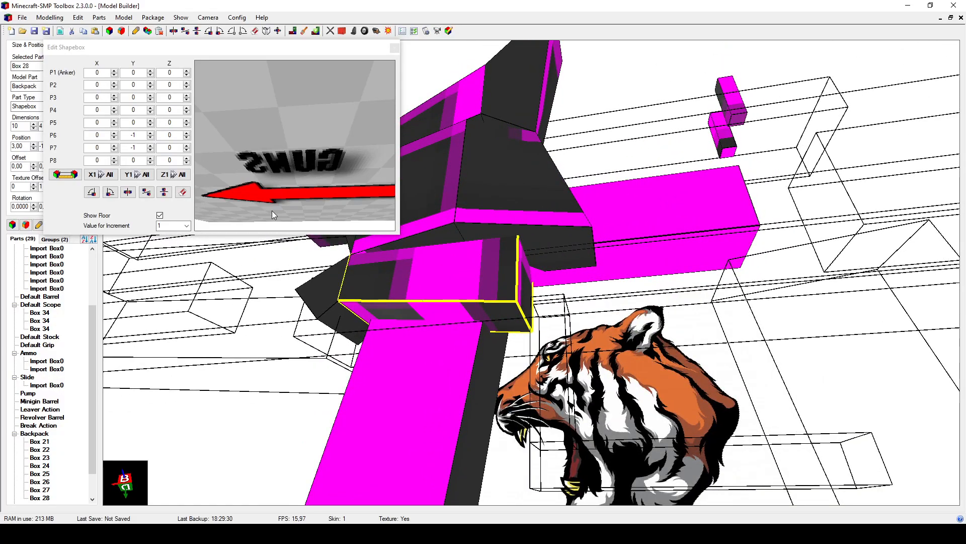
Step: Widen the rear end of the lower jaw box by setting the Z offsets of corners P4 and P8 to 2
{"action": "left_click_drag", "start_coordinate": [272, 210], "coordinate": [329, 171]}
{"action": "scroll", "coordinate": [347, 185], "scroll_direction": "up", "scroll_amount": 5}
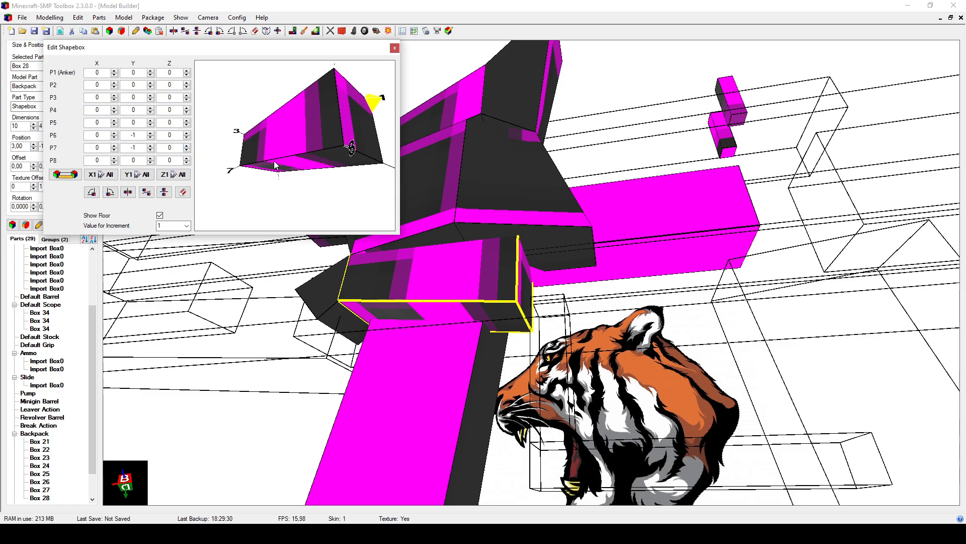
{"action": "left_click_drag", "start_coordinate": [285, 171], "coordinate": [295, 177]}
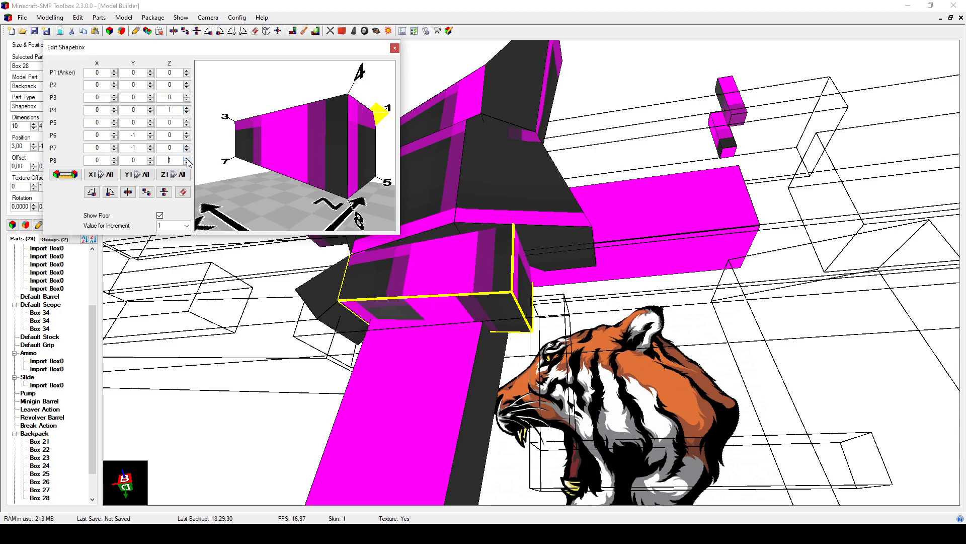
{"action": "left_click_drag", "start_coordinate": [220, 138], "coordinate": [353, 197]}
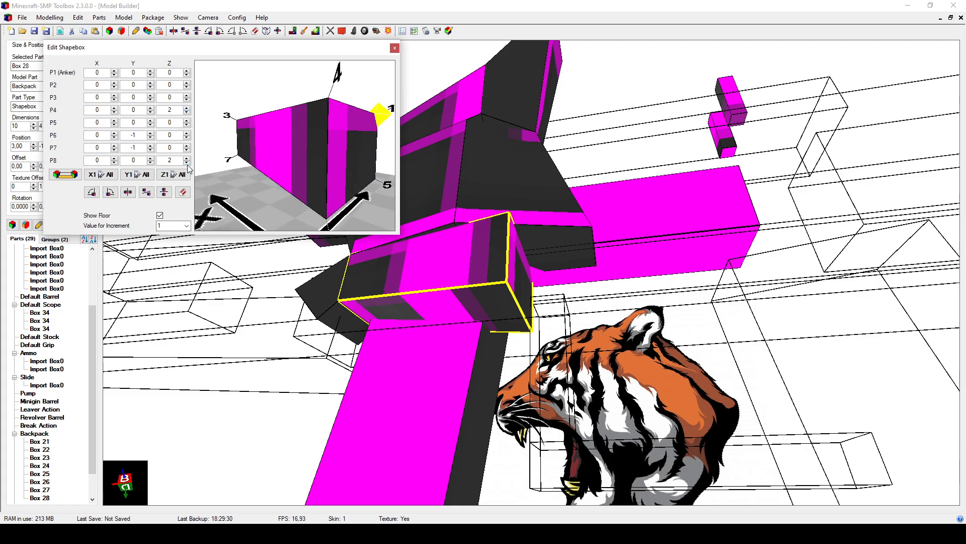
Step: Taper the rear lower edge of the jaw box by setting corner P8's Z offset to 1 and its Y offset to -2
{"action": "left_click_drag", "start_coordinate": [474, 252], "coordinate": [438, 228]}
{"action": "left_click_drag", "start_coordinate": [383, 212], "coordinate": [350, 187]}
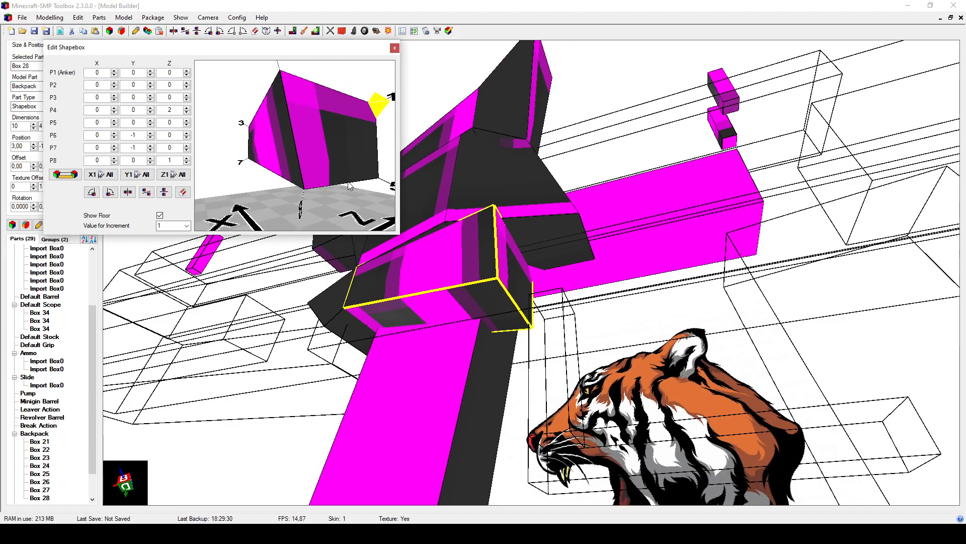
{"action": "left_click", "coordinate": [151, 162]}
{"action": "left_click_drag", "start_coordinate": [463, 317], "coordinate": [436, 314]}
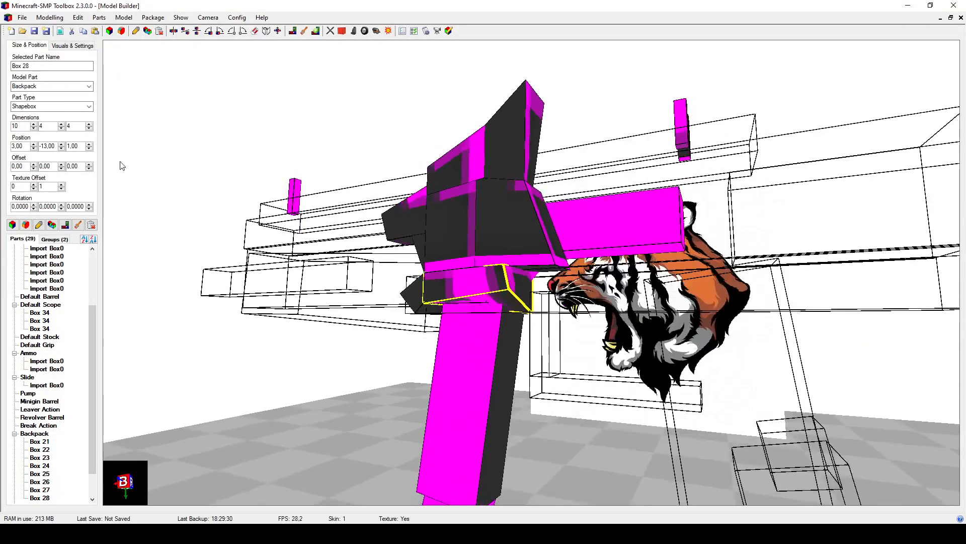
{"action": "left_click", "coordinate": [40, 225]}
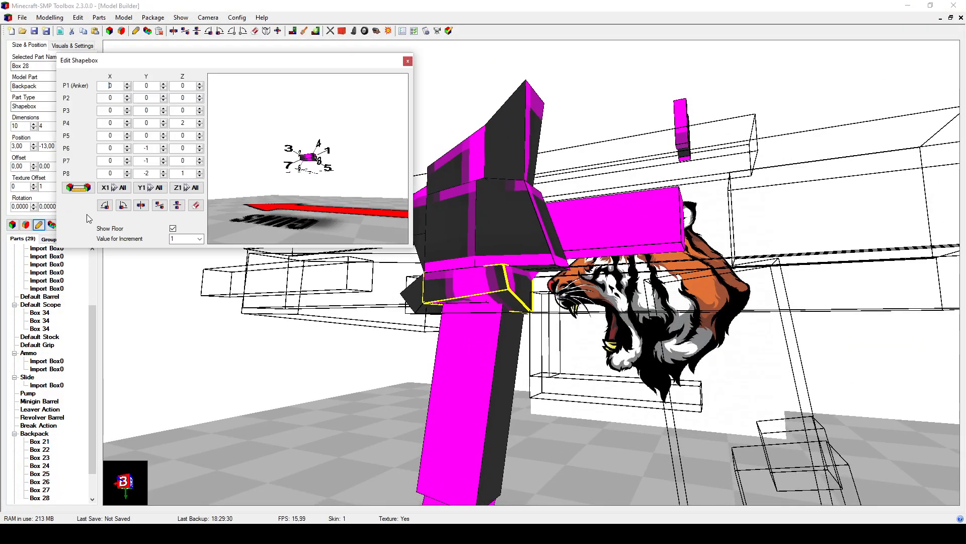
{"action": "left_click_drag", "start_coordinate": [465, 304], "coordinate": [413, 301]}
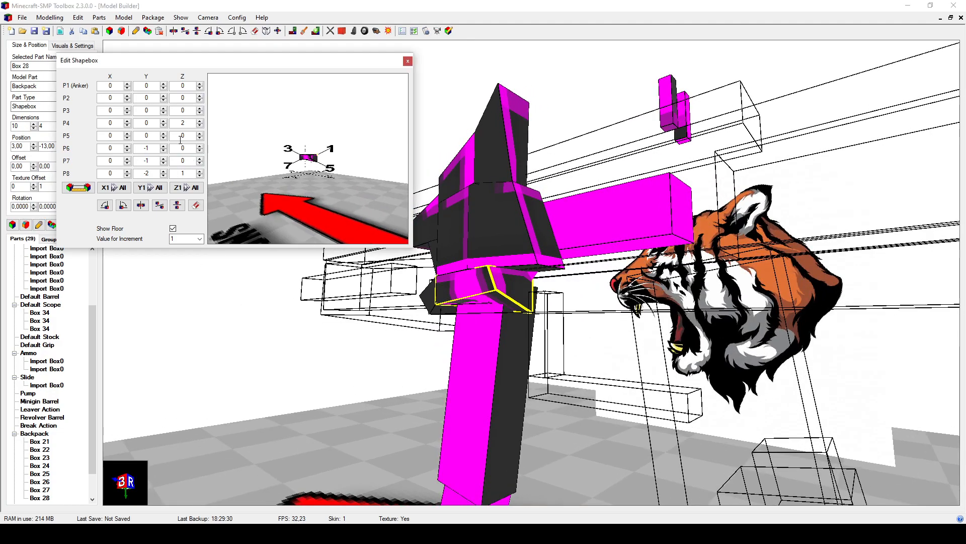
{"action": "left_click_drag", "start_coordinate": [483, 307], "coordinate": [550, 249]}
{"action": "left_click_drag", "start_coordinate": [620, 318], "coordinate": [570, 324]}
{"action": "mouse_move", "coordinate": [554, 319]}
{"action": "left_mouse_down"}
{"action": "mouse_move", "coordinate": [555, 331]}
{"action": "mouse_move", "coordinate": [575, 313]}
{"action": "mouse_move", "coordinate": [541, 319]}
{"action": "mouse_move", "coordinate": [551, 329]}
{"action": "mouse_move", "coordinate": [553, 317]}
{"action": "mouse_move", "coordinate": [551, 337]}
{"action": "mouse_move", "coordinate": [546, 322]}
{"action": "left_mouse_up"}
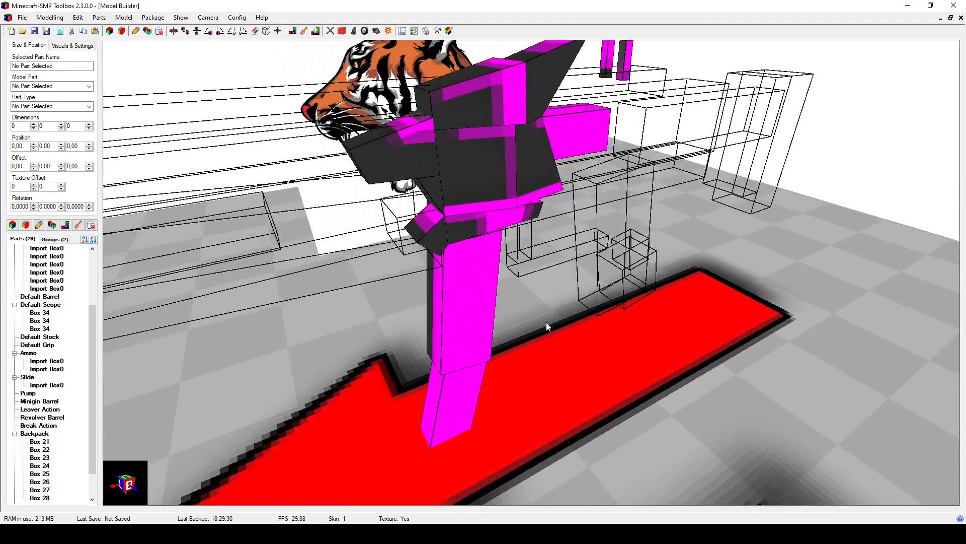
Step: Duplicate the main head box and reset all of the copy's Z corner offsets to 0
{"action": "left_click", "coordinate": [460, 159]}
{"action": "left_click", "coordinate": [39, 225]}
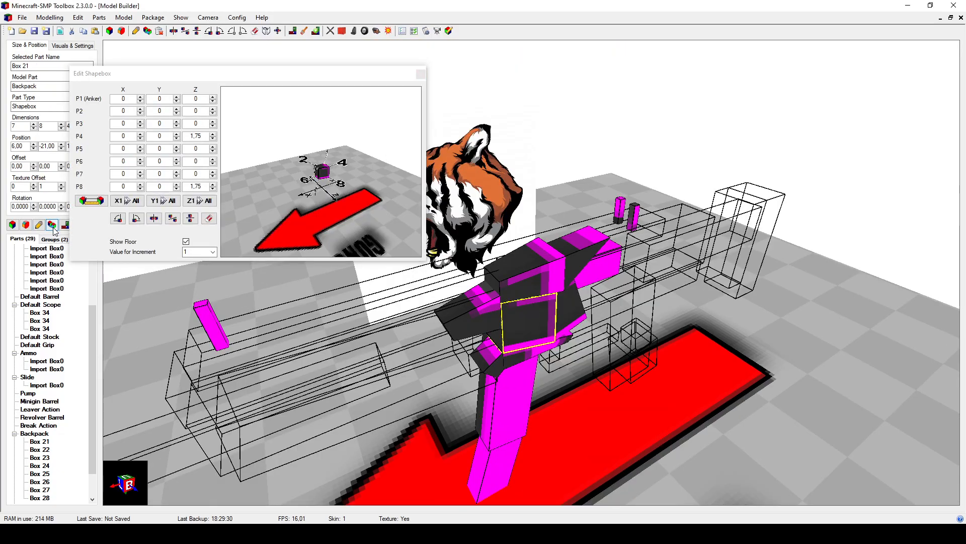
{"action": "left_click", "coordinate": [51, 225]}
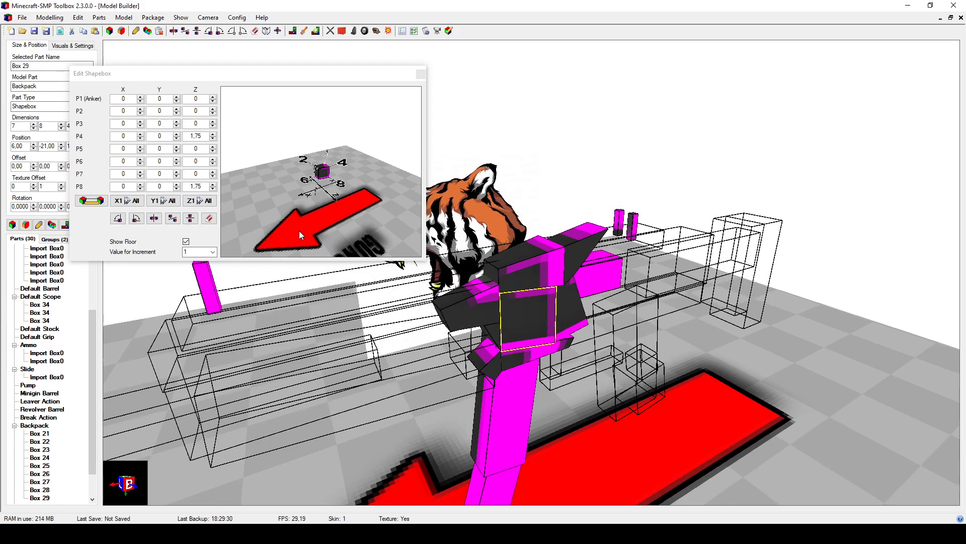
{"action": "left_click", "coordinate": [200, 201]}
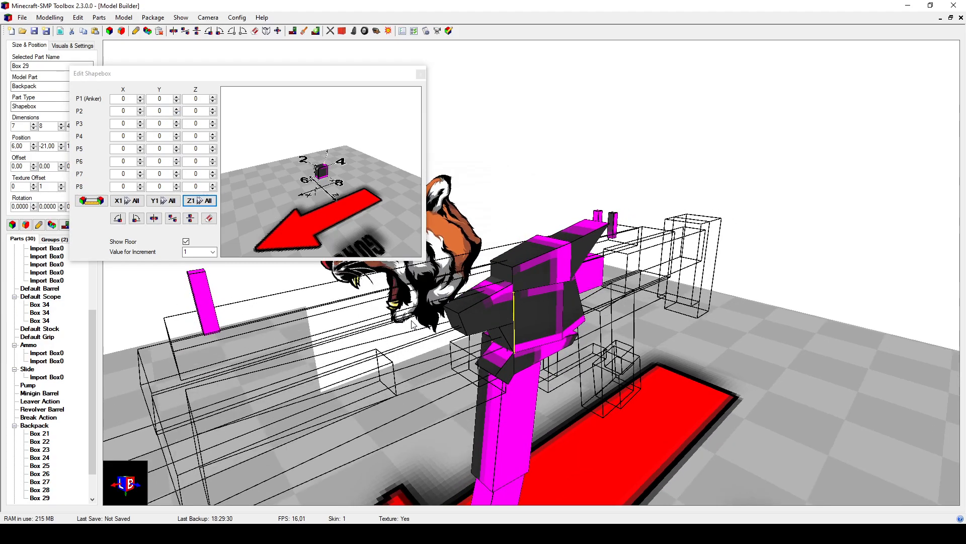
Step: Shrink the copied head box to 4 by 4 in its X and Y dimensions
{"action": "left_click", "coordinate": [33, 130]}
{"action": "left_click", "coordinate": [34, 129]}
{"action": "left_click", "coordinate": [33, 130]}
{"action": "left_click_drag", "start_coordinate": [121, 73], "coordinate": [196, 65]}
{"action": "left_click", "coordinate": [62, 129]}
{"action": "left_click", "coordinate": [61, 129]}
{"action": "left_click", "coordinate": [61, 129]}
{"action": "left_click", "coordinate": [61, 129]}
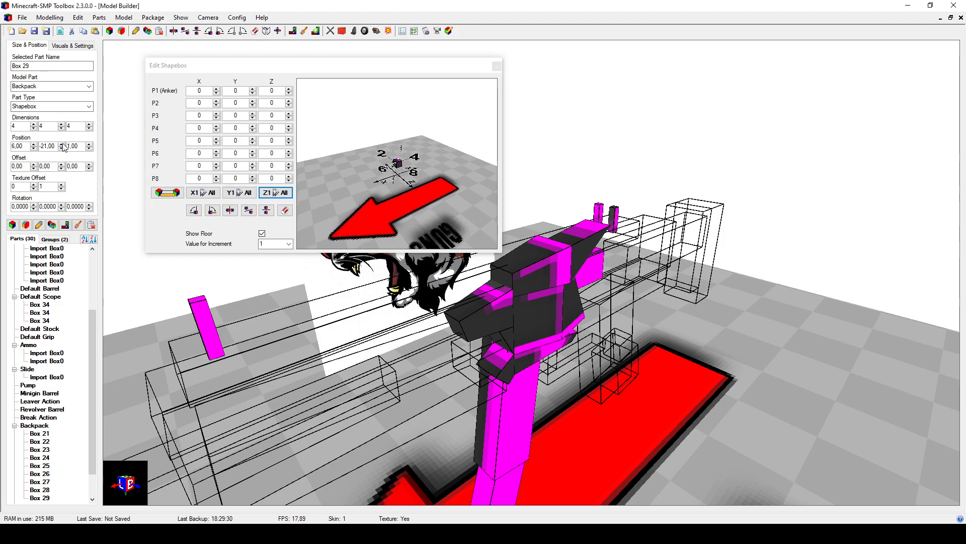
Step: Move the copied box to X position 8, Y position -20 and Z position 3 on the side of the head
{"action": "left_click", "coordinate": [61, 144]}
{"action": "left_click", "coordinate": [34, 144]}
{"action": "left_click", "coordinate": [33, 143]}
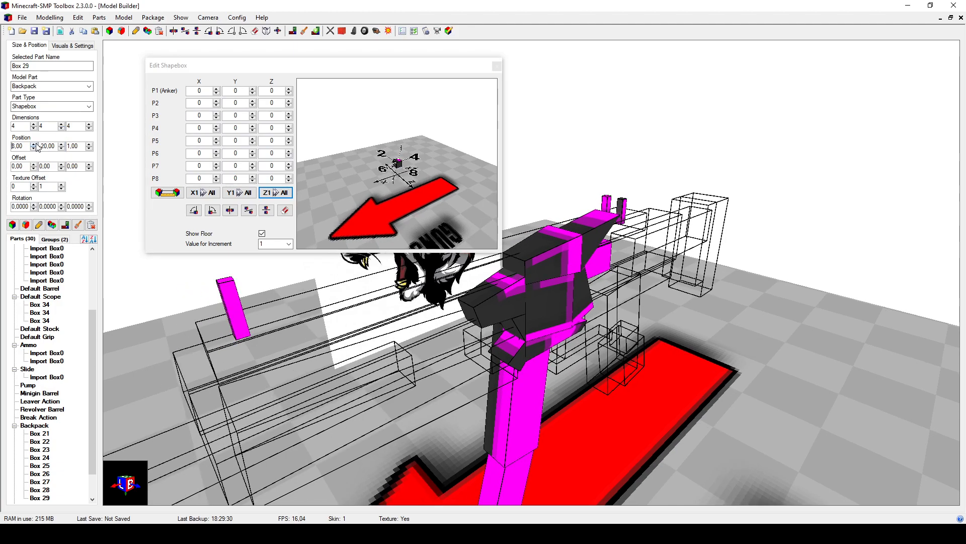
{"action": "left_click", "coordinate": [89, 144]}
{"action": "left_click", "coordinate": [89, 144]}
{"action": "left_click_drag", "start_coordinate": [319, 330], "coordinate": [424, 378]}
{"action": "left_click_drag", "start_coordinate": [359, 71], "coordinate": [324, 64]}
{"action": "left_click_drag", "start_coordinate": [398, 274], "coordinate": [368, 291]}
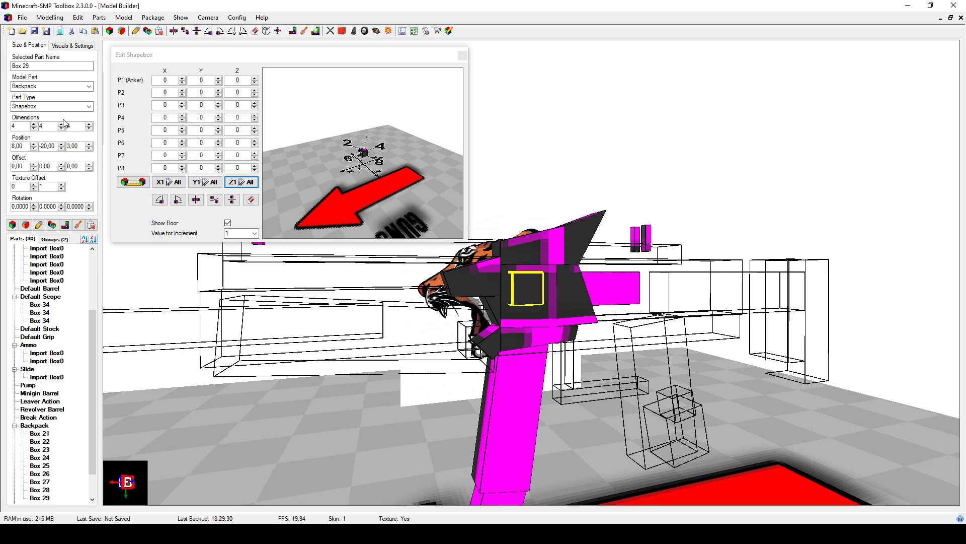
Step: Try moving the copied box forward to X position 10, and return it to X position 8
{"action": "left_click", "coordinate": [89, 144]}
{"action": "left_click", "coordinate": [89, 149]}
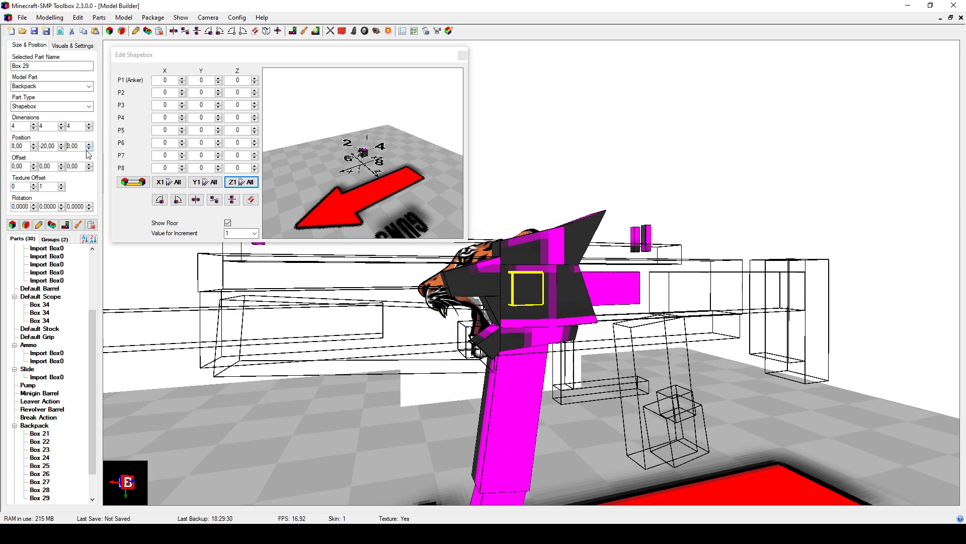
{"action": "left_click", "coordinate": [33, 144]}
{"action": "left_click", "coordinate": [33, 144]}
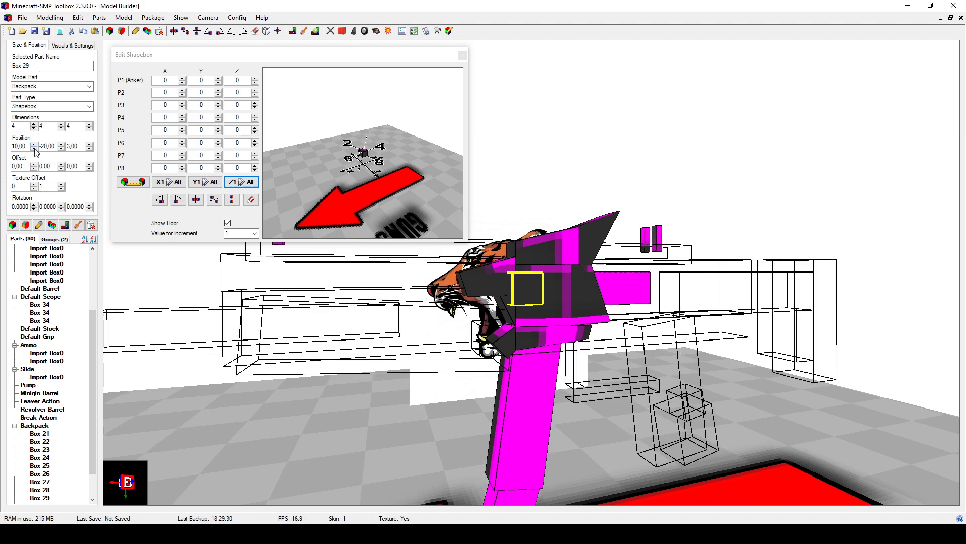
{"action": "left_click", "coordinate": [33, 148]}
{"action": "left_click", "coordinate": [34, 148]}
Step: Raise the copied box to Y position -24 and reduce its Z dimension to 2
{"action": "left_click", "coordinate": [61, 149]}
{"action": "left_click", "coordinate": [61, 148]}
{"action": "left_click", "coordinate": [61, 148]}
{"action": "left_click", "coordinate": [61, 149]}
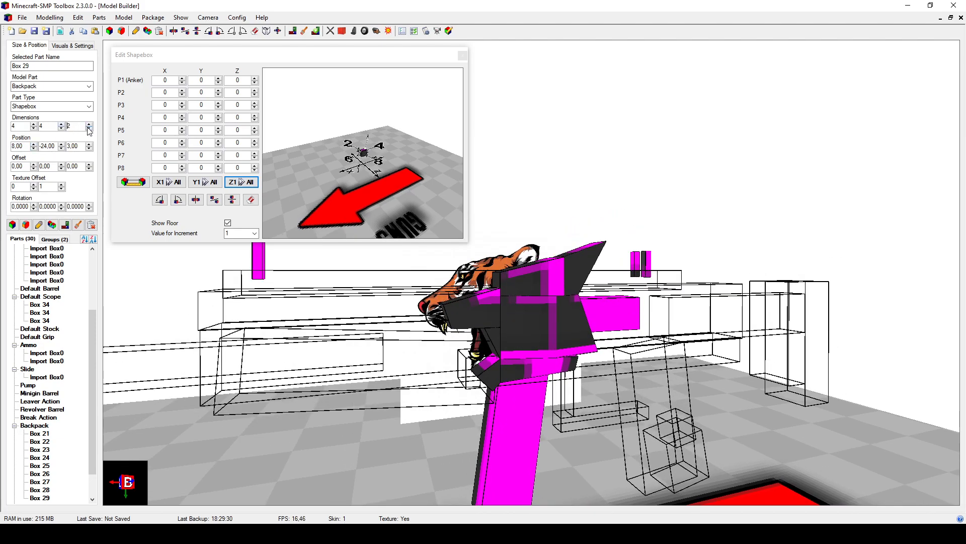
Step: Resize the small detail box on the head's side to 3 by 3 by 4 and move it to X position 10
{"action": "left_click", "coordinate": [61, 129]}
{"action": "left_click", "coordinate": [61, 129]}
{"action": "left_click", "coordinate": [34, 129]}
{"action": "left_click", "coordinate": [34, 129]}
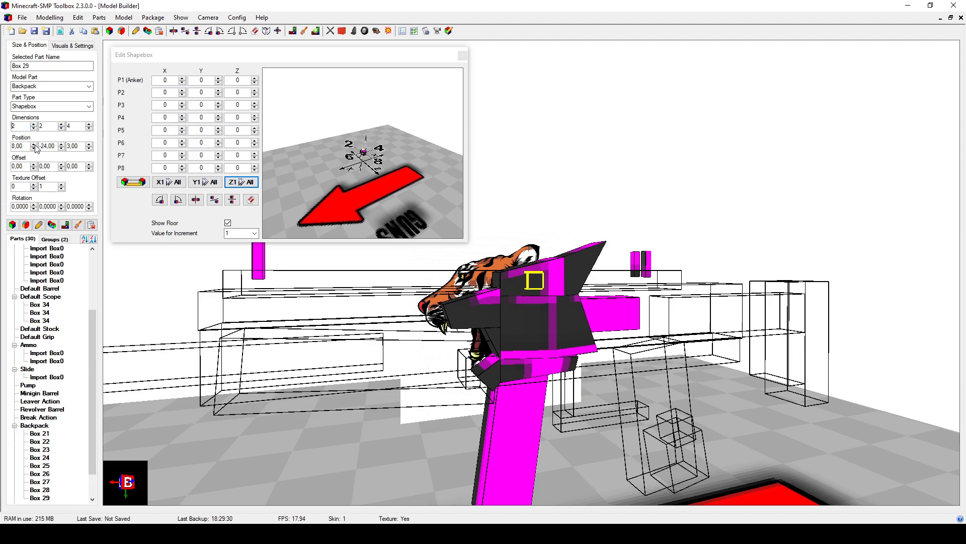
{"action": "left_click", "coordinate": [33, 144]}
{"action": "left_click", "coordinate": [33, 144]}
{"action": "left_click", "coordinate": [34, 125]}
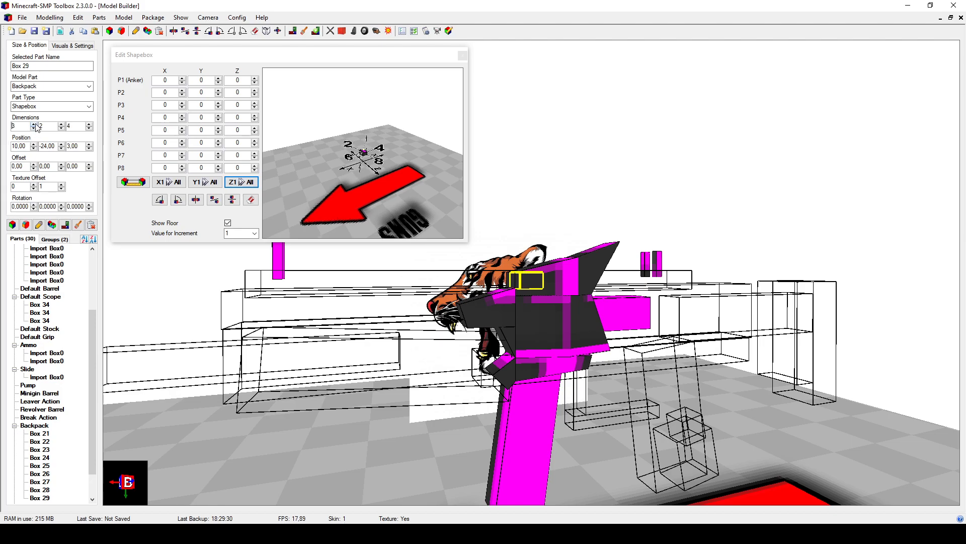
{"action": "left_click", "coordinate": [60, 124]}
Step: Move the detail box to X position 9 and reduce its Z dimension to 3
{"action": "left_click_drag", "start_coordinate": [347, 276], "coordinate": [326, 265]}
{"action": "left_click", "coordinate": [34, 149]}
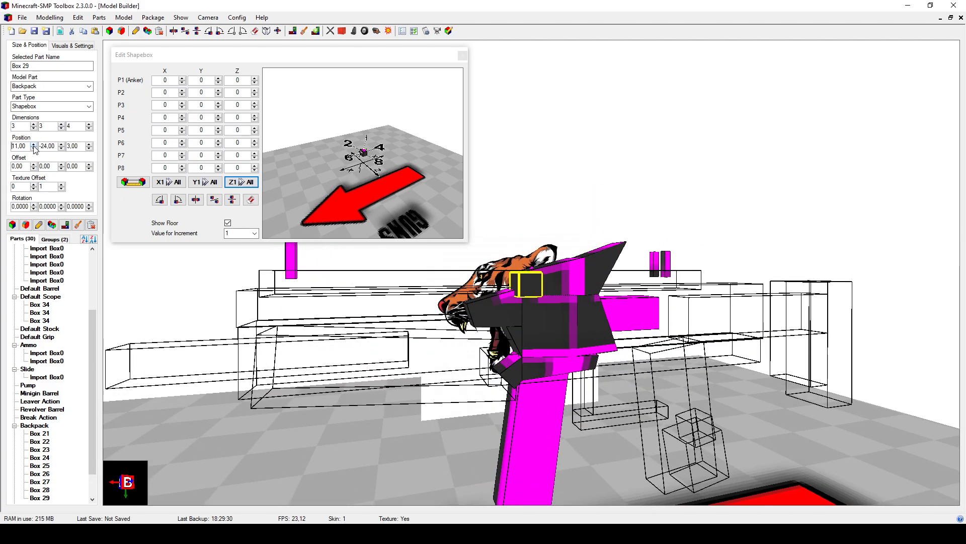
{"action": "left_click_drag", "start_coordinate": [363, 328], "coordinate": [401, 333]}
{"action": "scroll", "coordinate": [407, 353], "scroll_direction": "up", "scroll_amount": 4}
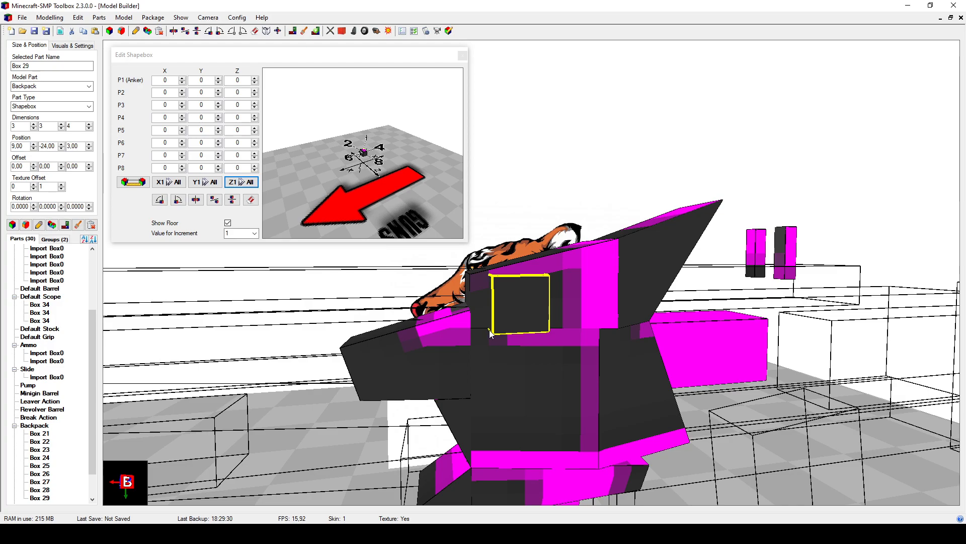
{"action": "left_click_drag", "start_coordinate": [561, 337], "coordinate": [273, 146]}
{"action": "mouse_move", "coordinate": [484, 348]}
{"action": "left_mouse_down"}
{"action": "mouse_move", "coordinate": [511, 348]}
{"action": "mouse_move", "coordinate": [497, 336]}
{"action": "mouse_move", "coordinate": [536, 339]}
{"action": "mouse_move", "coordinate": [498, 338]}
{"action": "left_mouse_up"}
{"action": "left_click", "coordinate": [90, 128]}
{"action": "left_click_drag", "start_coordinate": [560, 363], "coordinate": [543, 380]}
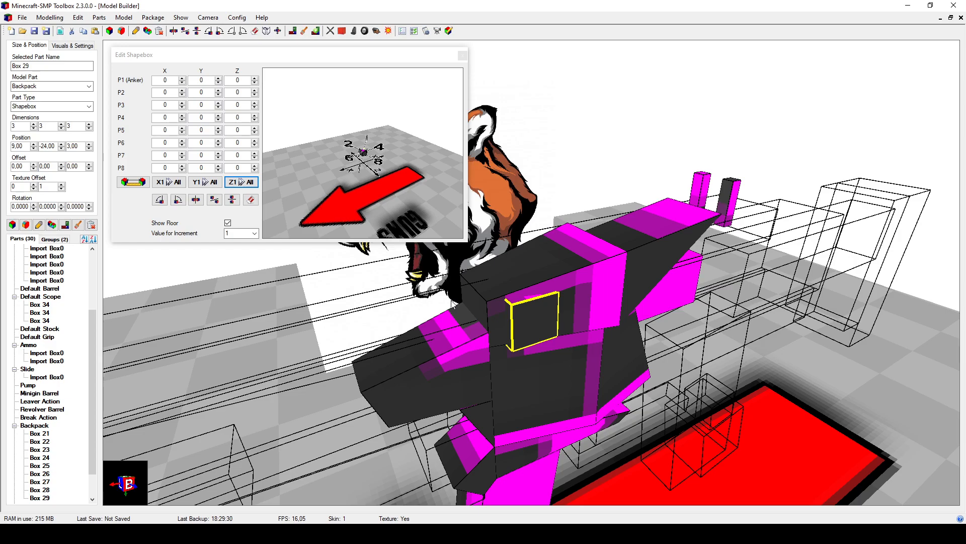
{"action": "left_click_drag", "start_coordinate": [463, 313], "coordinate": [515, 332]}
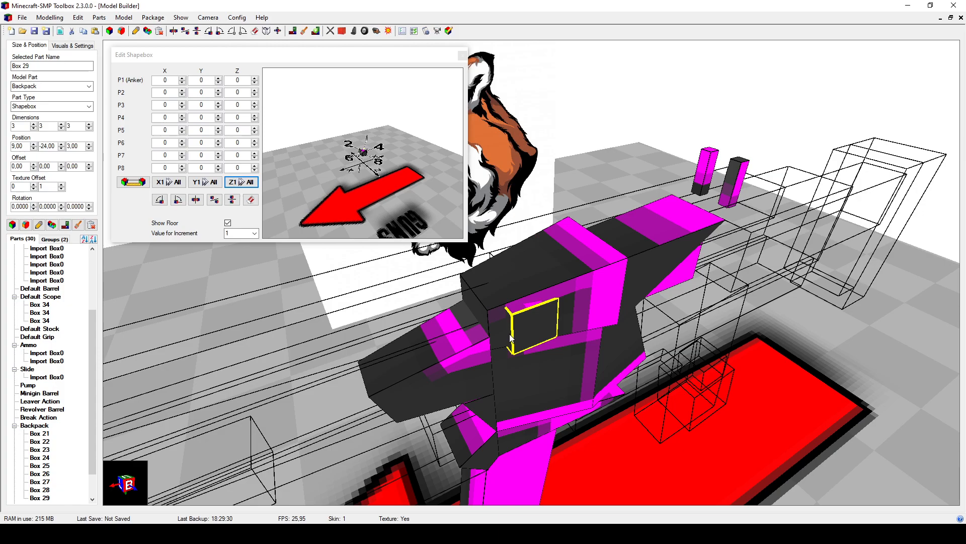
{"action": "mouse_move", "coordinate": [546, 319]}
{"action": "left_mouse_down"}
{"action": "mouse_move", "coordinate": [518, 323]}
{"action": "mouse_move", "coordinate": [533, 331]}
{"action": "left_mouse_up"}
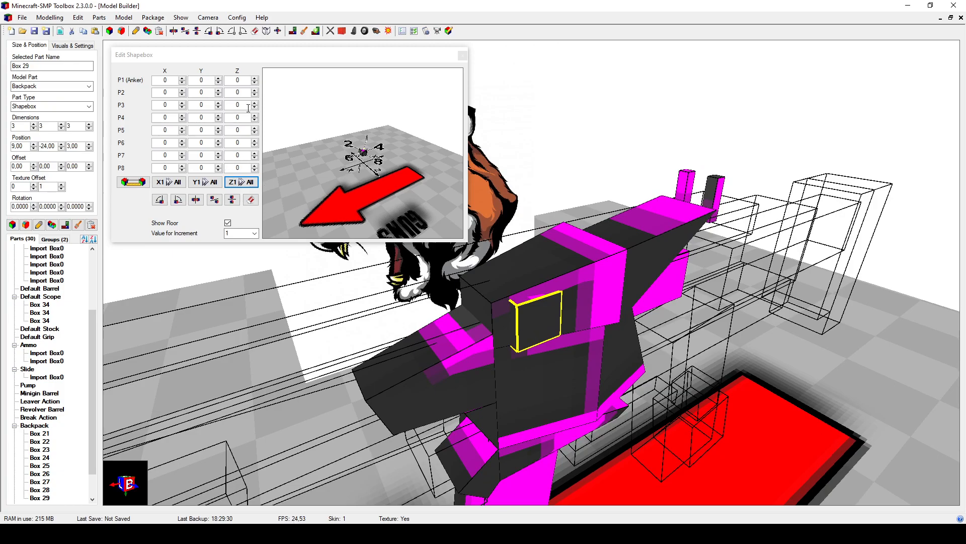
{"action": "left_click_drag", "start_coordinate": [533, 327], "coordinate": [508, 322]}
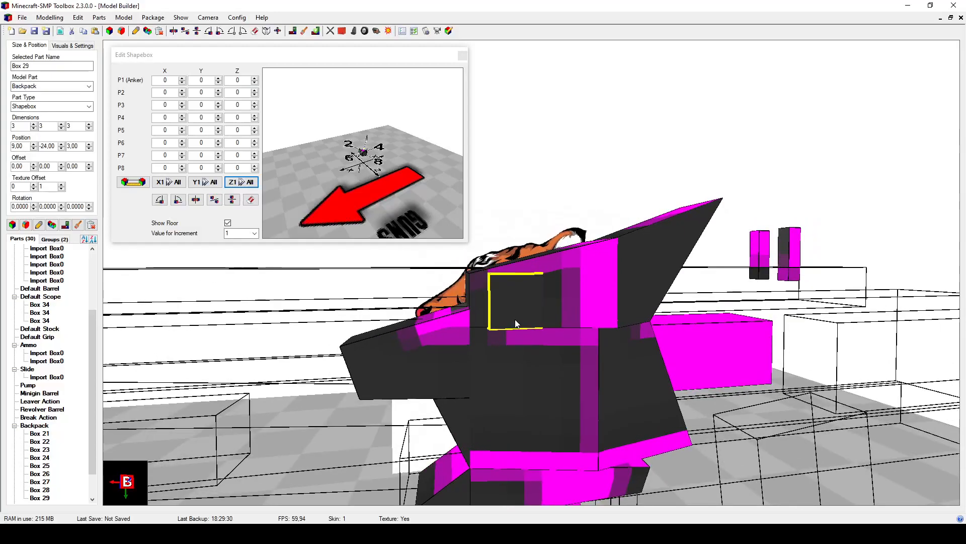
Step: Slope the detail box by setting the Y values of corners P2, P3, P5 and P8 to -1
{"action": "scroll", "coordinate": [369, 192], "scroll_direction": "up", "scroll_amount": 6}
{"action": "left_click_drag", "start_coordinate": [325, 179], "coordinate": [363, 168]}
{"action": "left_click_drag", "start_coordinate": [548, 313], "coordinate": [522, 307]}
{"action": "left_click_drag", "start_coordinate": [265, 156], "coordinate": [354, 171]}
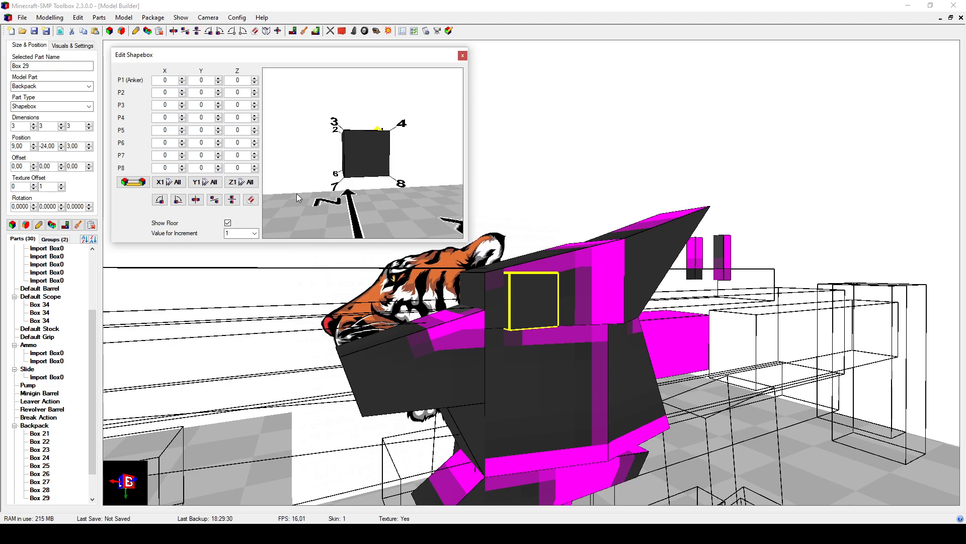
{"action": "left_click_drag", "start_coordinate": [264, 159], "coordinate": [186, 146]}
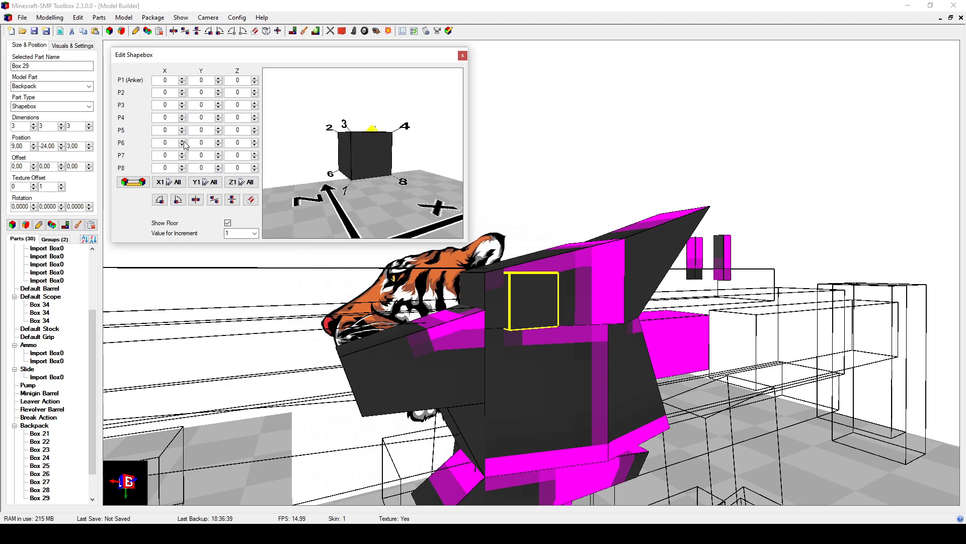
{"action": "left_click", "coordinate": [219, 170]}
{"action": "left_click_drag", "start_coordinate": [305, 172], "coordinate": [211, 128]}
{"action": "left_click_drag", "start_coordinate": [622, 278], "coordinate": [576, 269]}
{"action": "left_click_drag", "start_coordinate": [423, 166], "coordinate": [219, 99]}
{"action": "left_click", "coordinate": [218, 95]}
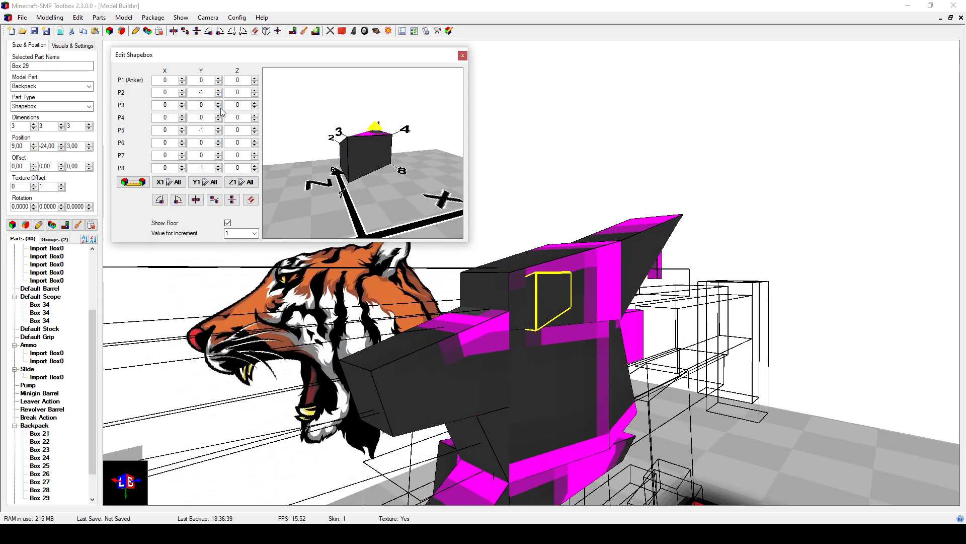
{"action": "left_click", "coordinate": [218, 107]}
Step: Try an X value of 1 on corners P4 and P8 of the detail box, and reset both to 0
{"action": "mouse_move", "coordinate": [570, 315]}
{"action": "left_mouse_down"}
{"action": "mouse_move", "coordinate": [542, 313]}
{"action": "mouse_move", "coordinate": [560, 313]}
{"action": "mouse_move", "coordinate": [582, 342]}
{"action": "mouse_move", "coordinate": [569, 316]}
{"action": "left_mouse_up"}
{"action": "left_click_drag", "start_coordinate": [431, 128], "coordinate": [285, 131]}
{"action": "left_click", "coordinate": [182, 115]}
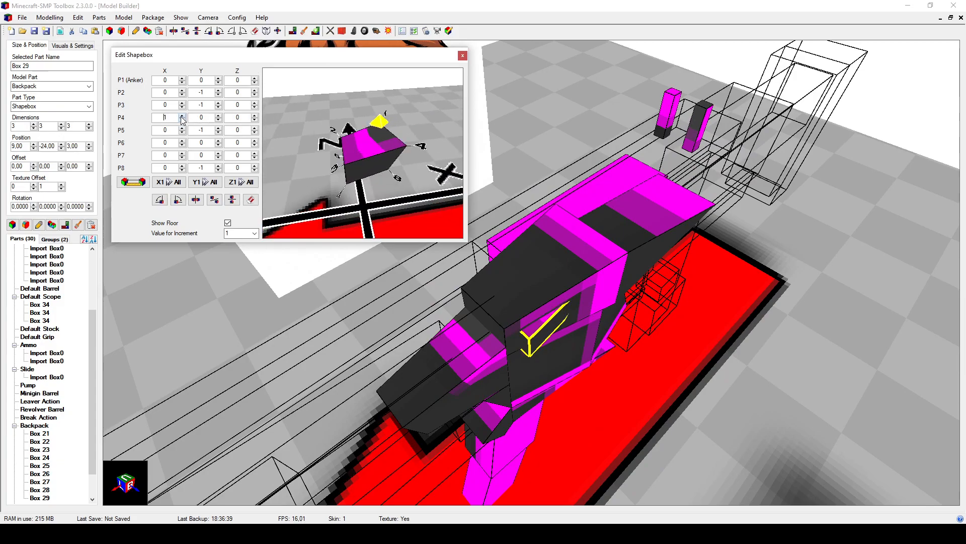
{"action": "left_click", "coordinate": [183, 166]}
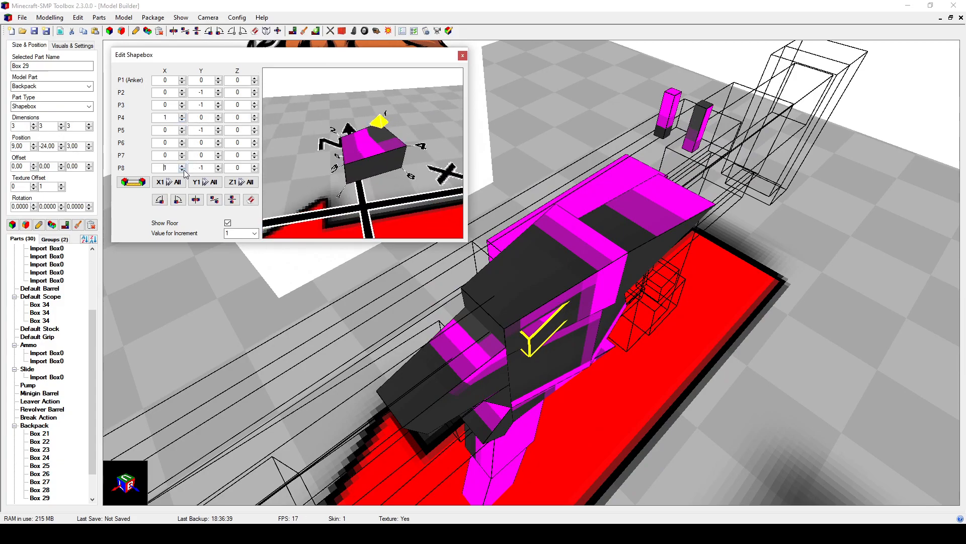
{"action": "left_click", "coordinate": [182, 170]}
{"action": "left_click", "coordinate": [183, 119]}
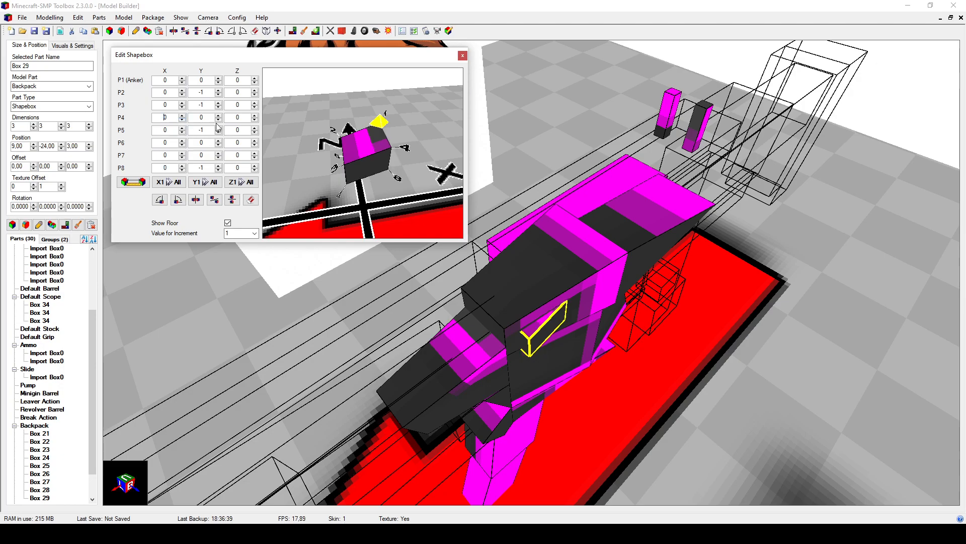
Step: Set the Z values of the detail box's corners P4 and P8 to 1
{"action": "left_click", "coordinate": [254, 116]}
{"action": "left_click", "coordinate": [255, 166]}
{"action": "left_click_drag", "start_coordinate": [627, 308], "coordinate": [607, 289]}
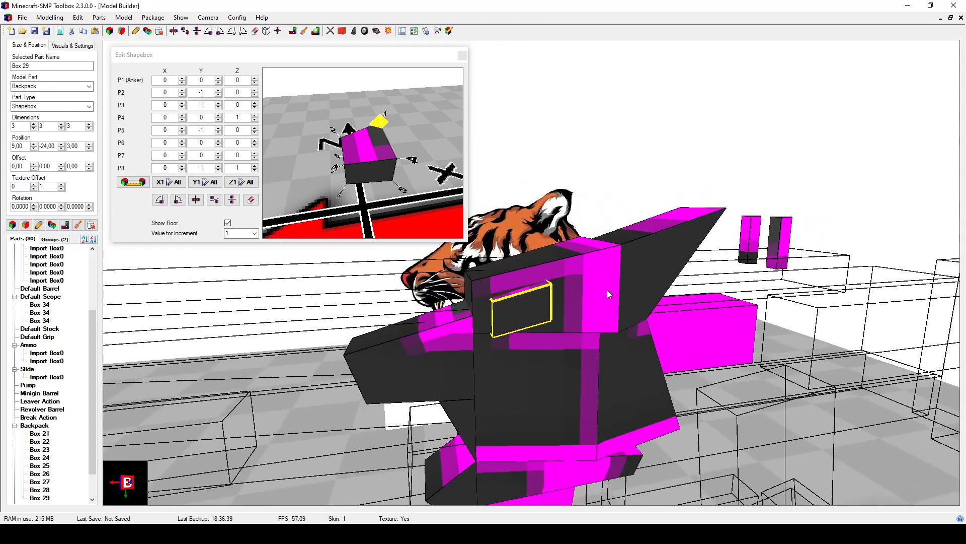
{"action": "left_click_drag", "start_coordinate": [509, 326], "coordinate": [472, 289]}
{"action": "scroll", "coordinate": [500, 325], "scroll_direction": "up", "scroll_amount": 3}
{"action": "scroll", "coordinate": [501, 325], "scroll_direction": "down", "scroll_amount": 3}
{"action": "left_click_drag", "start_coordinate": [394, 210], "coordinate": [371, 180]}
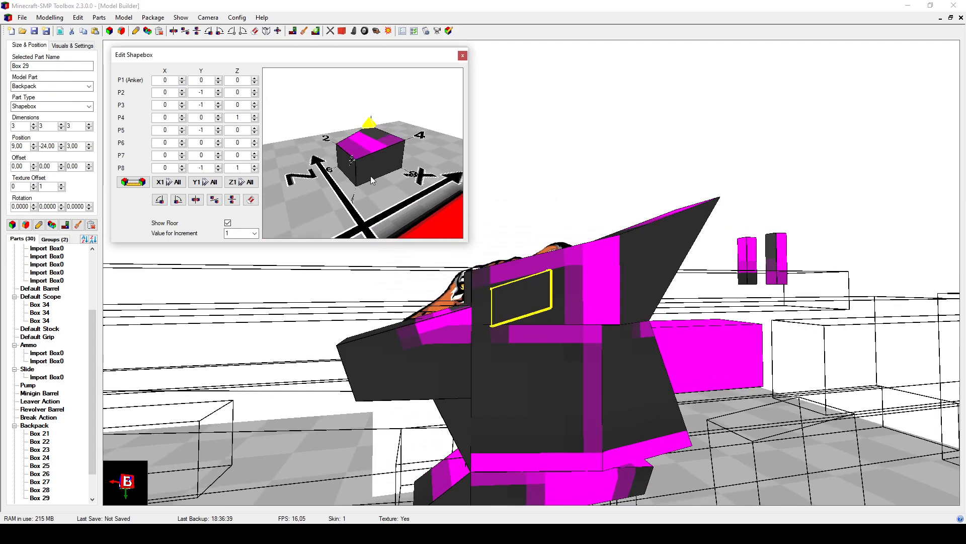
Step: Try slanting the detail box's front edge with X values of -1 on corners P2 and P3, and reset both to 0
{"action": "left_click", "coordinate": [175, 107]}
{"action": "left_click", "coordinate": [183, 107]}
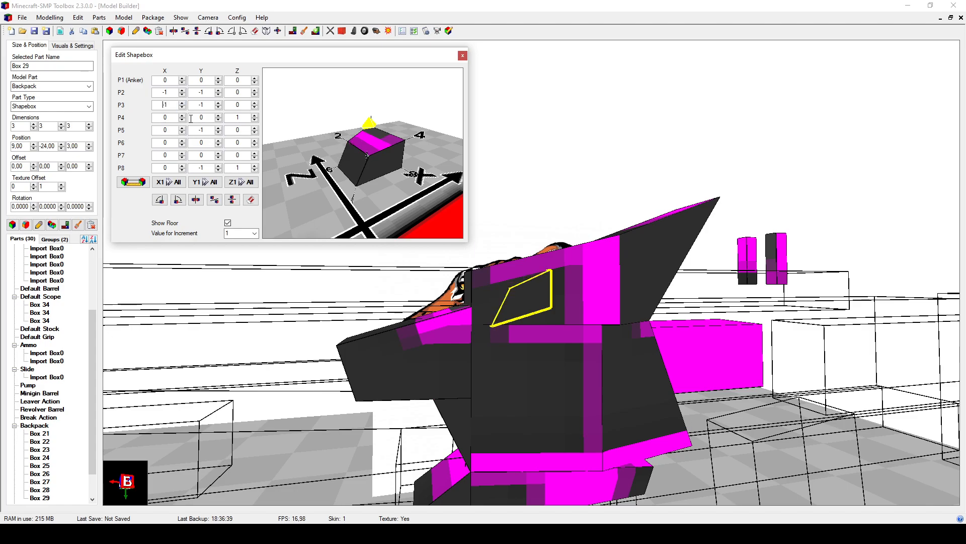
{"action": "left_click_drag", "start_coordinate": [495, 317], "coordinate": [539, 314]}
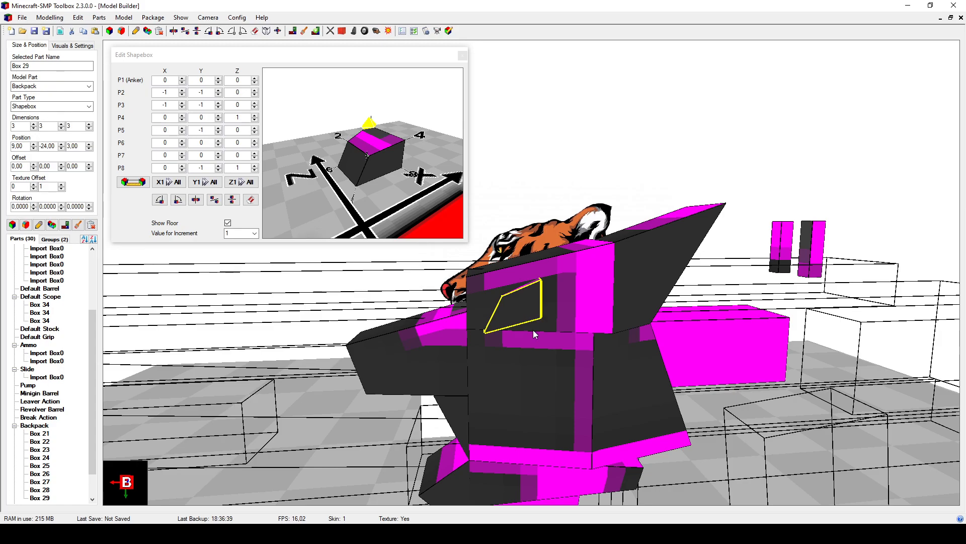
{"action": "mouse_move", "coordinate": [535, 324]}
{"action": "left_mouse_down"}
{"action": "mouse_move", "coordinate": [544, 317]}
{"action": "mouse_move", "coordinate": [518, 318]}
{"action": "mouse_move", "coordinate": [549, 300]}
{"action": "mouse_move", "coordinate": [533, 310]}
{"action": "left_mouse_up"}
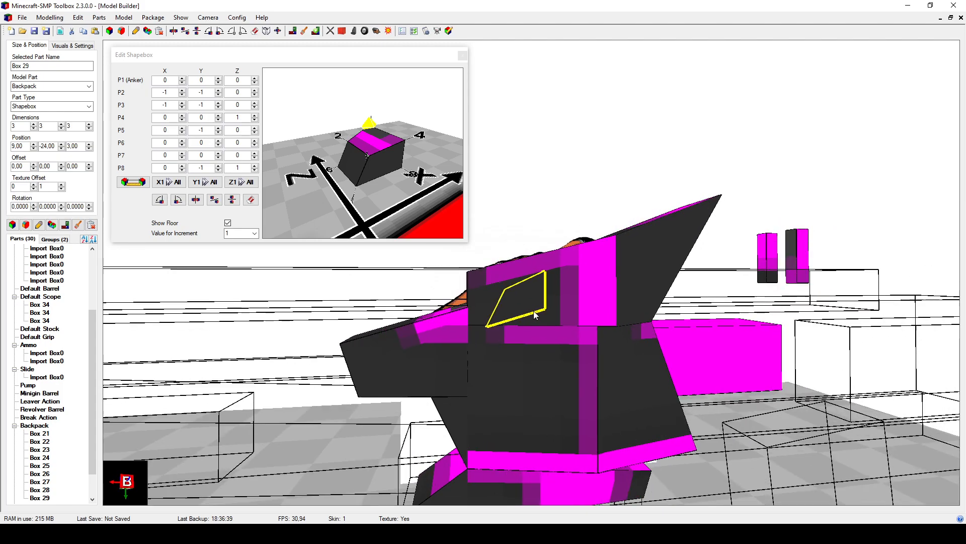
{"action": "left_click_drag", "start_coordinate": [428, 187], "coordinate": [332, 166]}
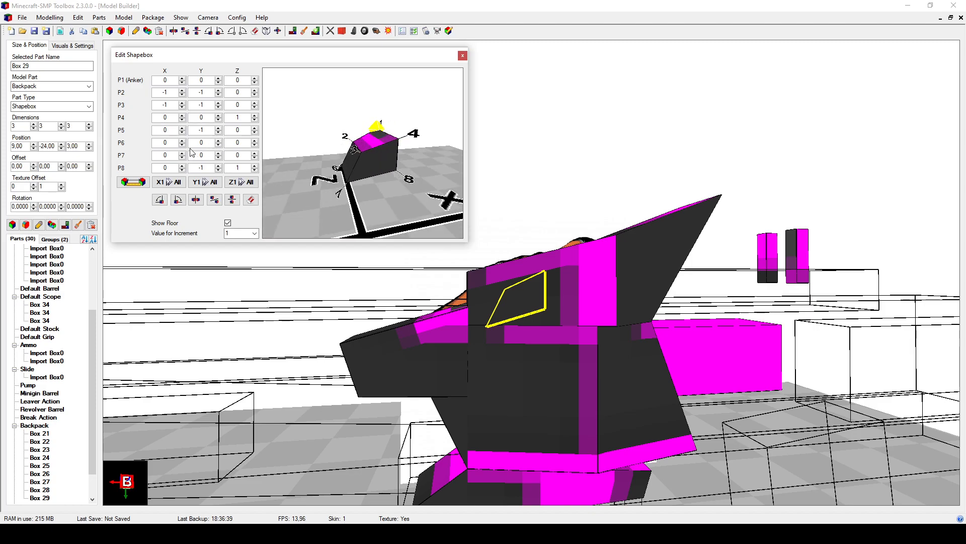
{"action": "left_click", "coordinate": [182, 170]}
{"action": "mouse_move", "coordinate": [438, 312]}
{"action": "left_mouse_down"}
{"action": "mouse_move", "coordinate": [477, 297]}
{"action": "mouse_move", "coordinate": [445, 306]}
{"action": "left_mouse_up"}
{"action": "left_click", "coordinate": [182, 167]}
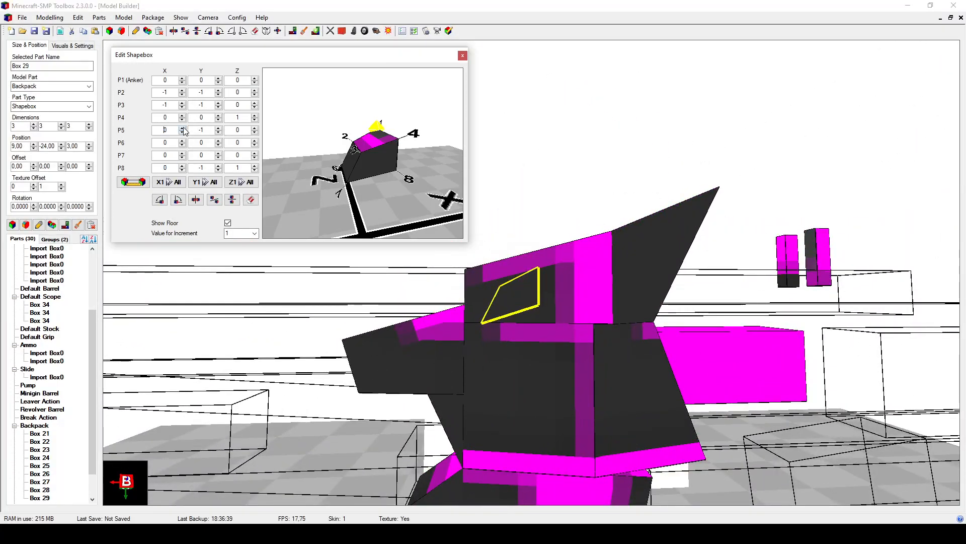
{"action": "left_click", "coordinate": [182, 103]}
{"action": "left_click", "coordinate": [183, 90]}
{"action": "left_click_drag", "start_coordinate": [488, 345], "coordinate": [502, 324]}
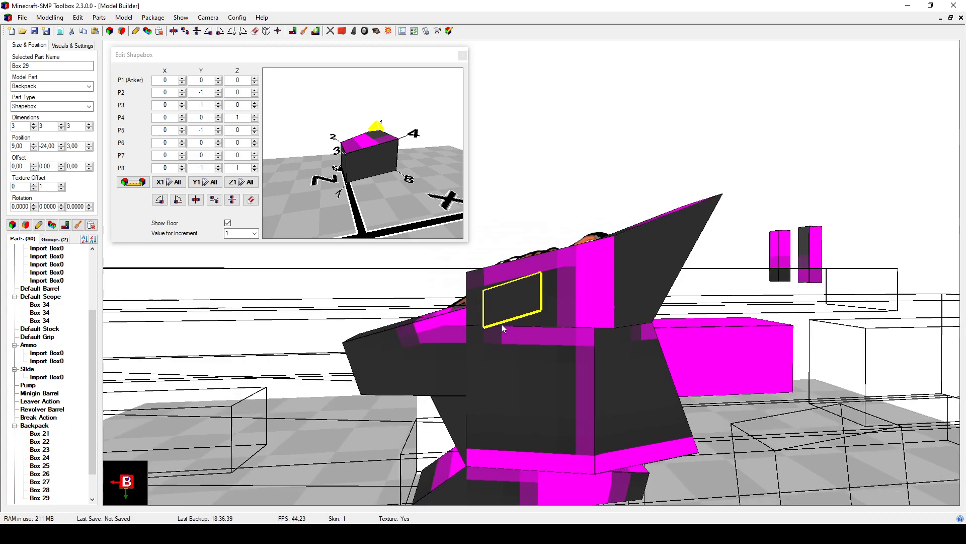
Step: Reduce the detail box's X dimension to 2
{"action": "left_click", "coordinate": [34, 128]}
{"action": "left_click_drag", "start_coordinate": [412, 279], "coordinate": [609, 358]}
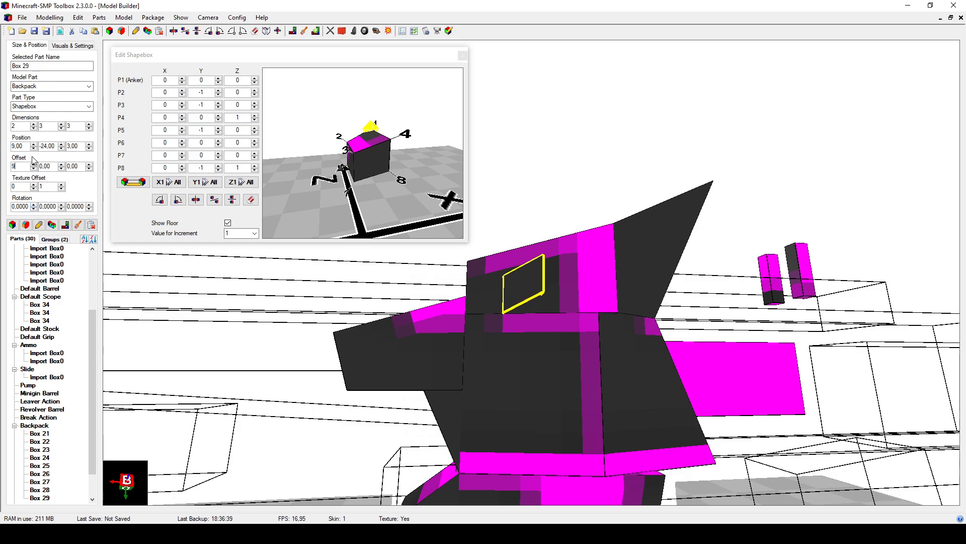
Step: Transfer the detail box's placement of 9, -24 and 3 from its position to its offset, zeroing all three position values
{"action": "left_click", "coordinate": [28, 146]}
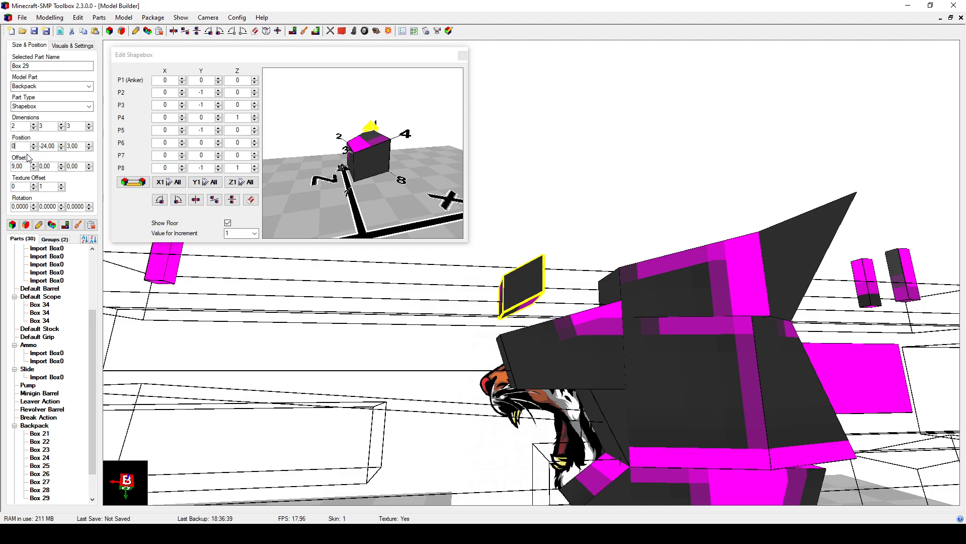
{"action": "key", "text": "Return"}
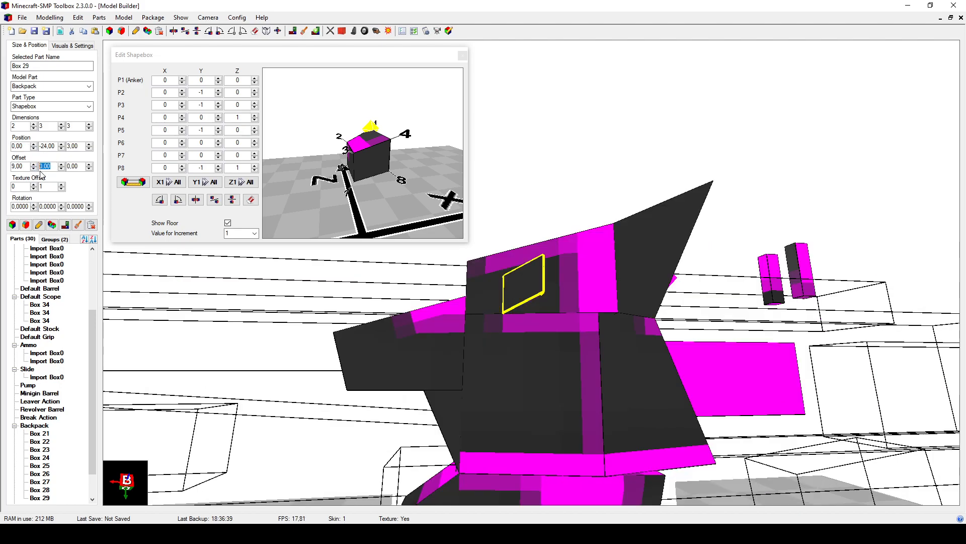
{"action": "left_click", "coordinate": [57, 146]}
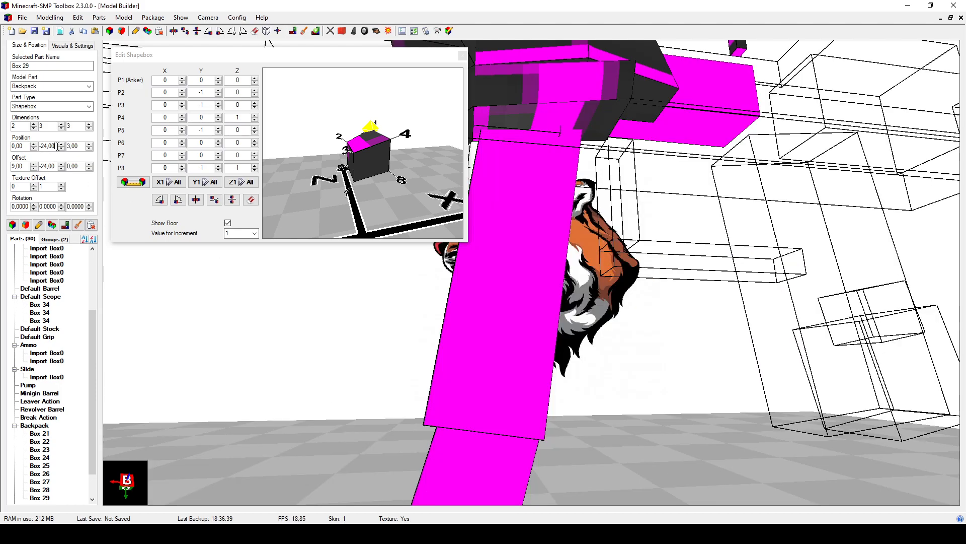
{"action": "left_click", "coordinate": [70, 165]}
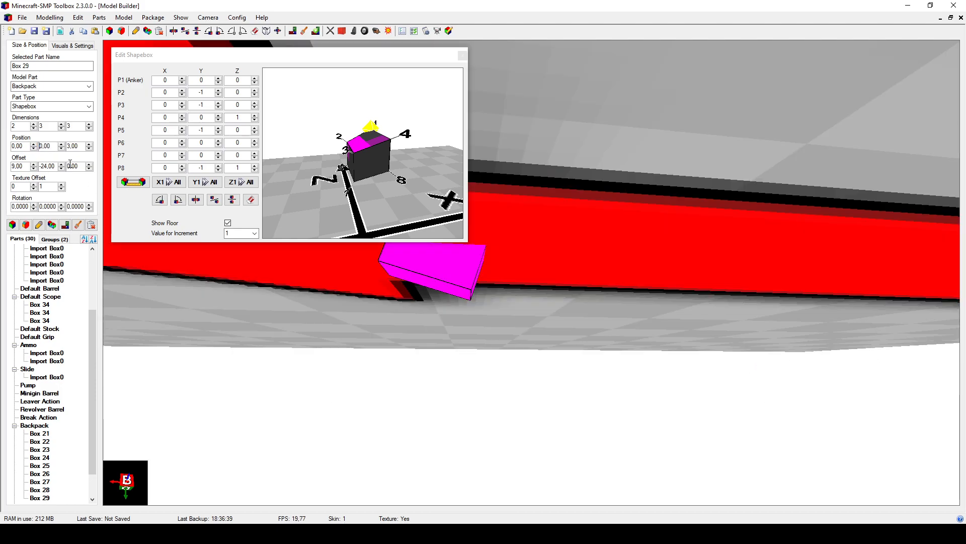
{"action": "left_click_drag", "start_coordinate": [78, 147], "coordinate": [69, 147]}
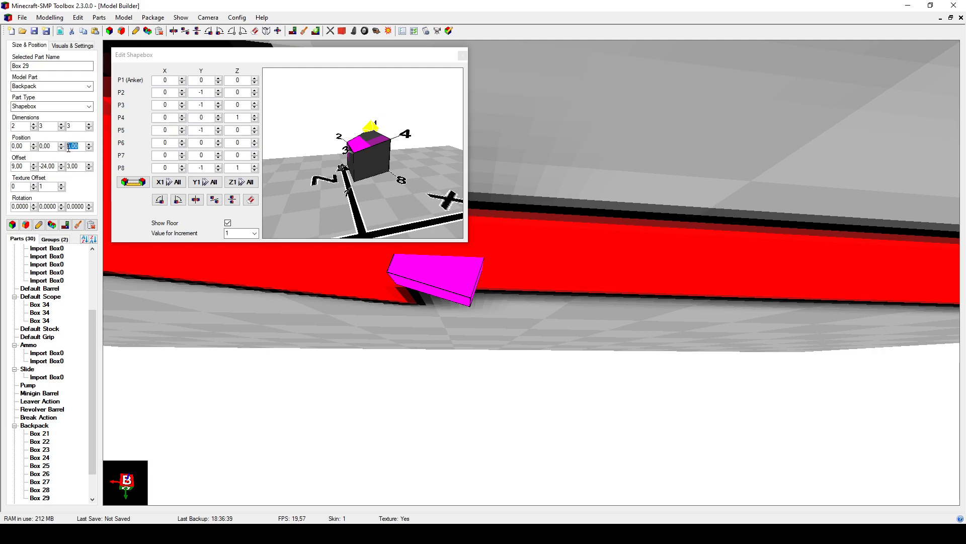
{"action": "type", "text": "0"}
{"action": "mouse_move", "coordinate": [436, 301]}
{"action": "left_mouse_down"}
{"action": "mouse_move", "coordinate": [439, 346]}
{"action": "mouse_move", "coordinate": [454, 303]}
{"action": "left_mouse_up"}
{"action": "scroll", "coordinate": [437, 313], "scroll_direction": "down", "scroll_amount": 5}
{"action": "scroll", "coordinate": [440, 346], "scroll_direction": "up", "scroll_amount": 4}
{"action": "scroll", "coordinate": [448, 322], "scroll_direction": "down", "scroll_amount": 3}
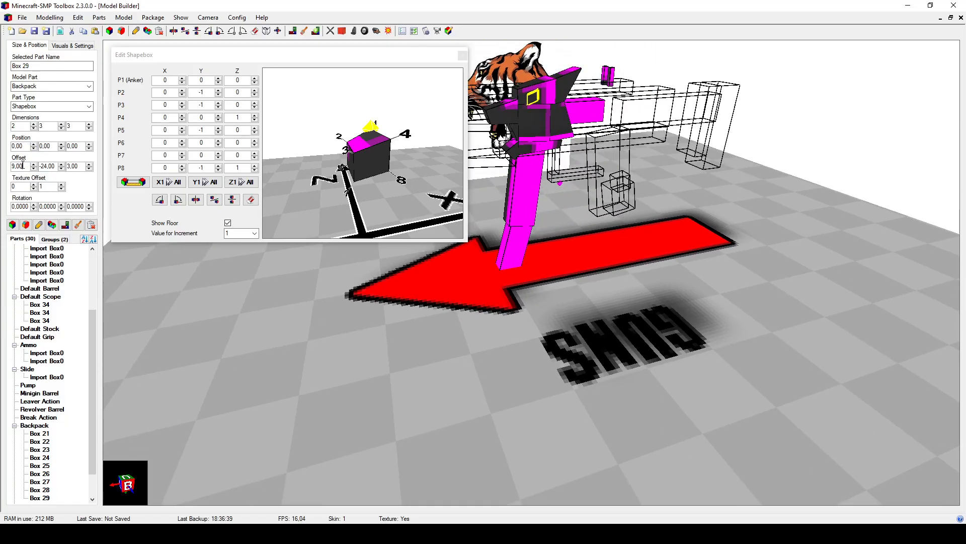
Step: Set the detail box's X rotation to -205 and transfer its 9, -24 and 3 offset back to its position
{"action": "left_click", "coordinate": [23, 206]}
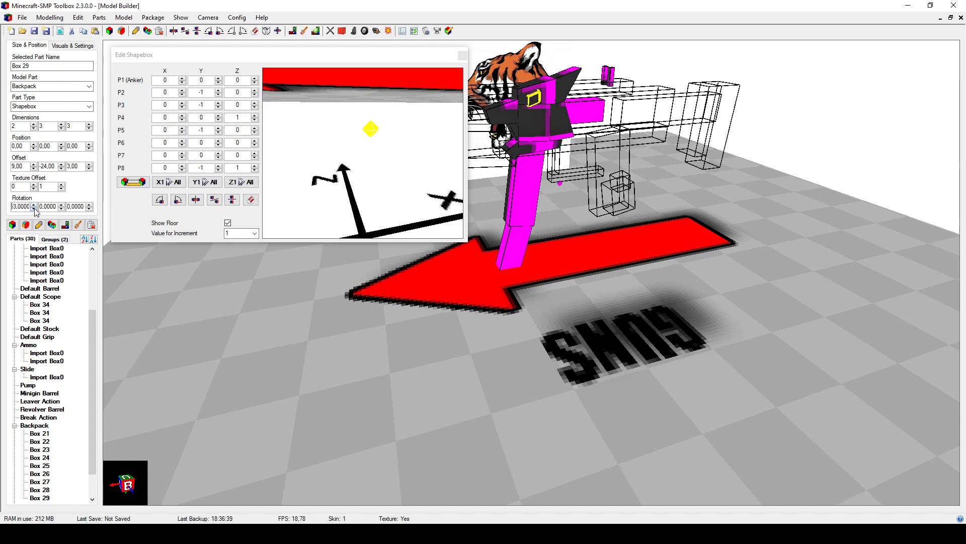
{"action": "left_click_drag", "start_coordinate": [35, 208], "coordinate": [35, 209]}
{"action": "left_click", "coordinate": [8, 166]}
{"action": "left_click", "coordinate": [45, 146]}
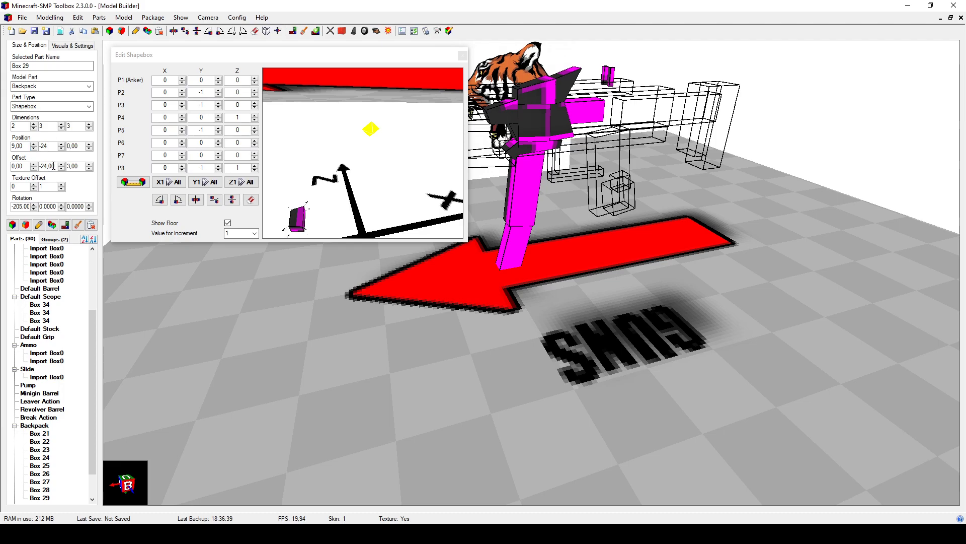
{"action": "key", "text": "Return"}
{"action": "left_click_drag", "start_coordinate": [80, 147], "coordinate": [65, 166]}
{"action": "type", "text": "3,0"}
{"action": "key", "text": "Return"}
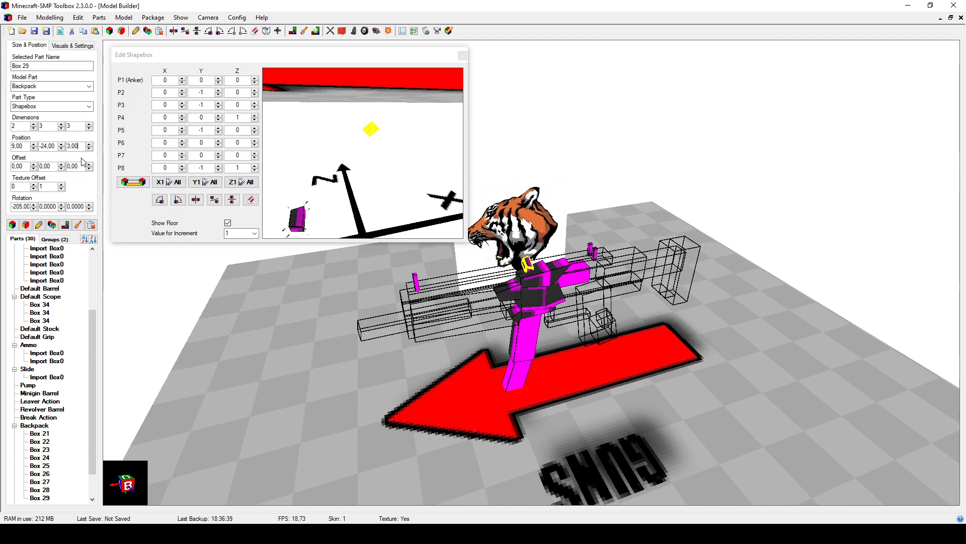
Step: Reset the detail box's X rotation to 0 and set its Z rotation to 25
{"action": "scroll", "coordinate": [485, 334], "scroll_direction": "up", "scroll_amount": 5}
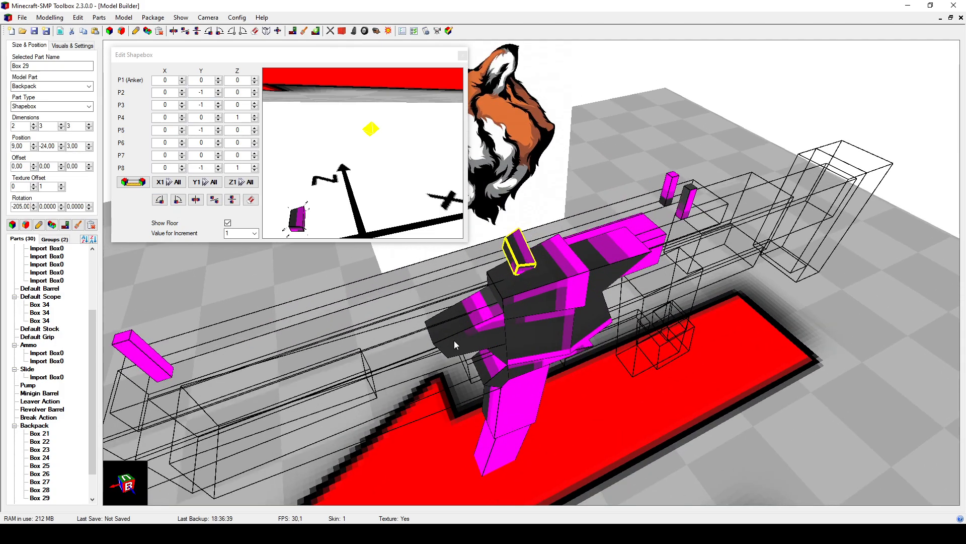
{"action": "left_click_drag", "start_coordinate": [454, 341], "coordinate": [436, 312]}
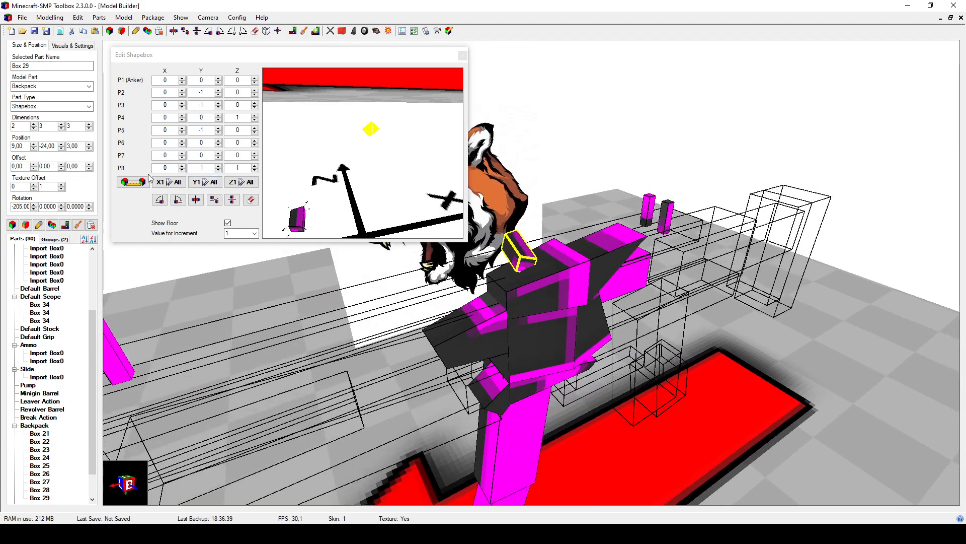
{"action": "left_click_drag", "start_coordinate": [25, 207], "coordinate": [7, 208]}
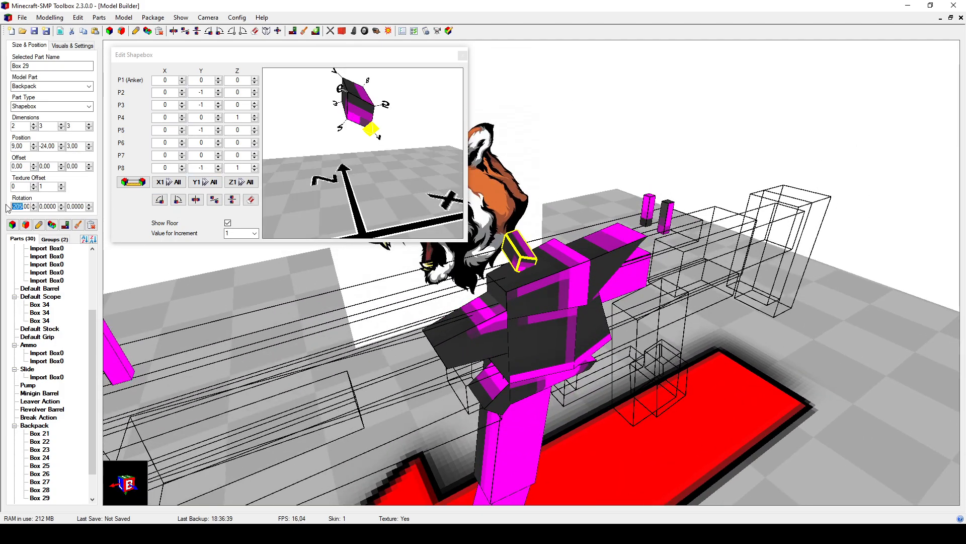
{"action": "left_click", "coordinate": [57, 207]}
{"action": "left_click", "coordinate": [89, 205]}
{"action": "left_click", "coordinate": [89, 207]}
{"action": "left_click_drag", "start_coordinate": [449, 319], "coordinate": [419, 296]}
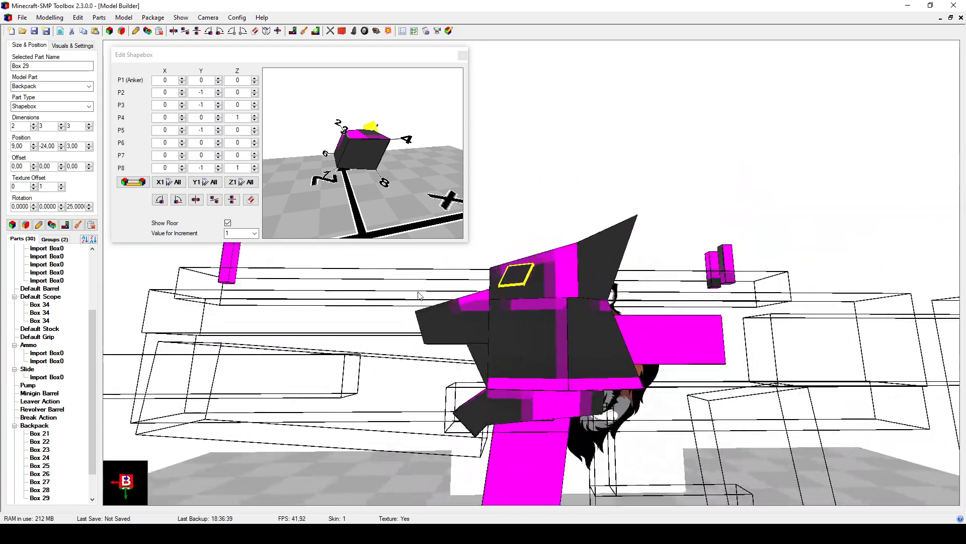
Step: Lower the detail box on the side of the head by setting its Y position to -23.50
{"action": "left_click", "coordinate": [61, 144]}
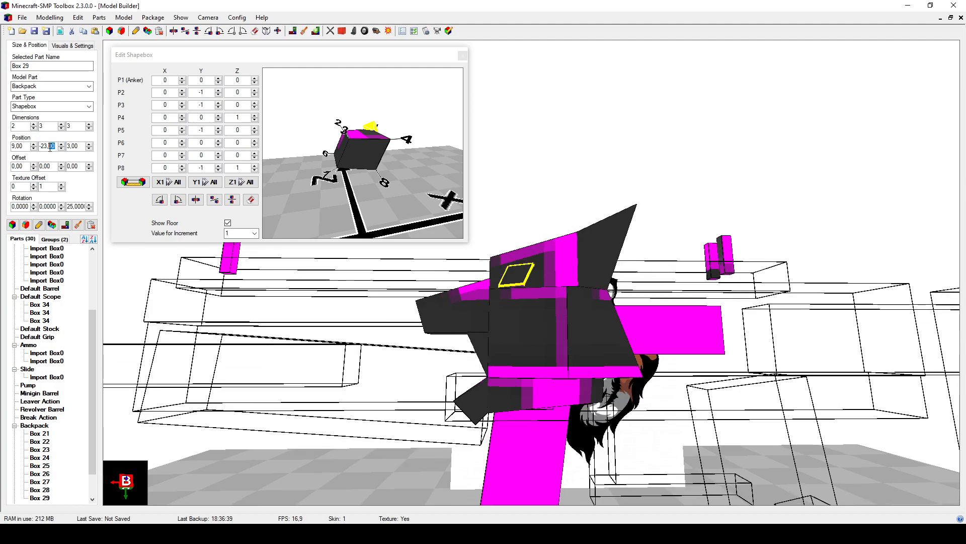
{"action": "key", "text": "Return"}
{"action": "left_click_drag", "start_coordinate": [486, 377], "coordinate": [508, 355]}
{"action": "scroll", "coordinate": [497, 368], "scroll_direction": "up", "scroll_amount": 5}
{"action": "left_click_drag", "start_coordinate": [417, 227], "coordinate": [271, 180]}
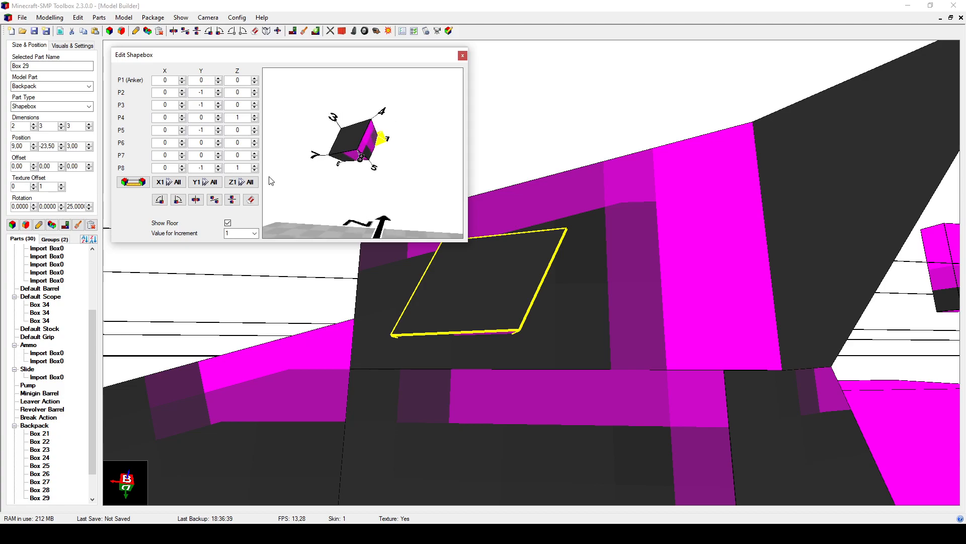
Step: Set the Z value of corner P8 on the detail box to 0.5
{"action": "left_click", "coordinate": [255, 171]}
{"action": "left_click_drag", "start_coordinate": [588, 364], "coordinate": [564, 342]}
{"action": "scroll", "coordinate": [602, 377], "scroll_direction": "down", "scroll_amount": 5}
{"action": "scroll", "coordinate": [594, 390], "scroll_direction": "up", "scroll_amount": 5}
{"action": "left_click_drag", "start_coordinate": [391, 171], "coordinate": [349, 150]}
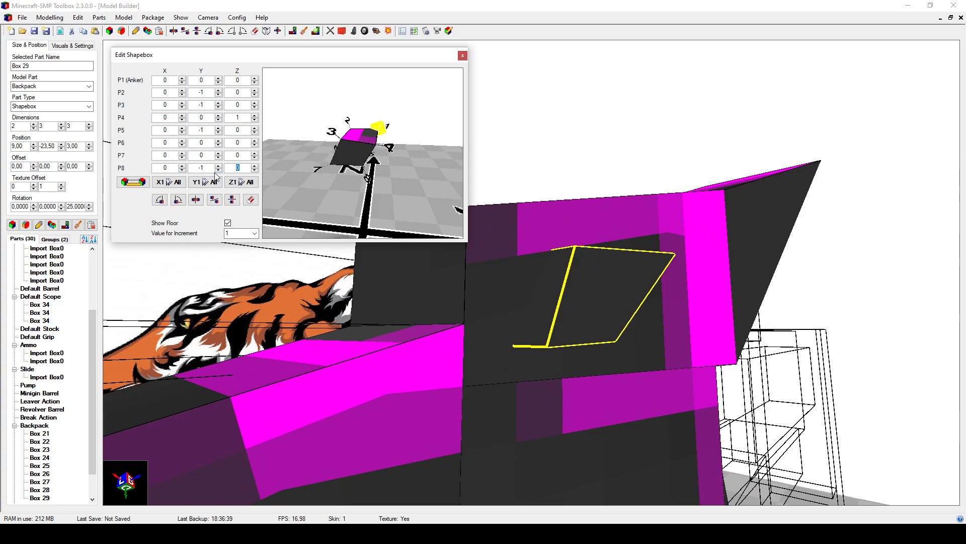
{"action": "left_click", "coordinate": [255, 167]}
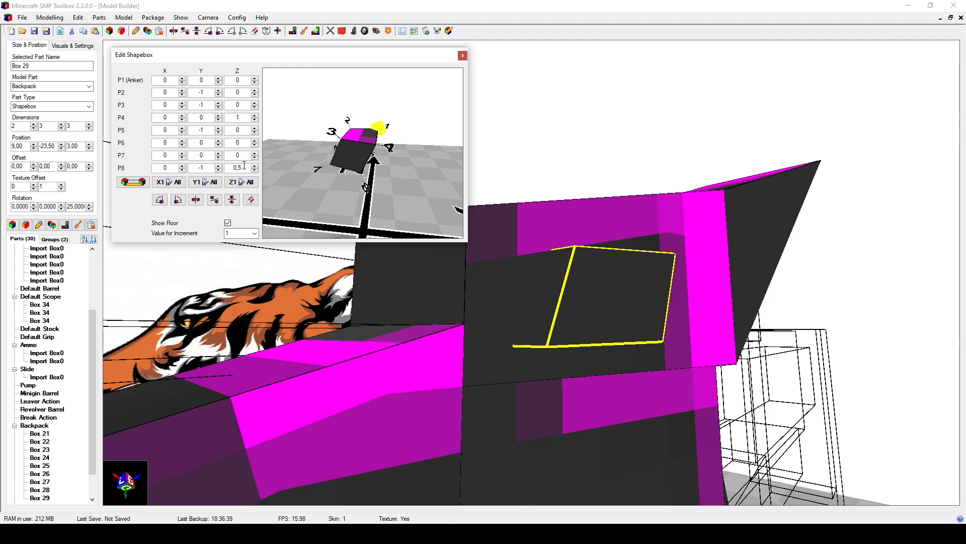
{"action": "left_click_drag", "start_coordinate": [420, 270], "coordinate": [565, 356]}
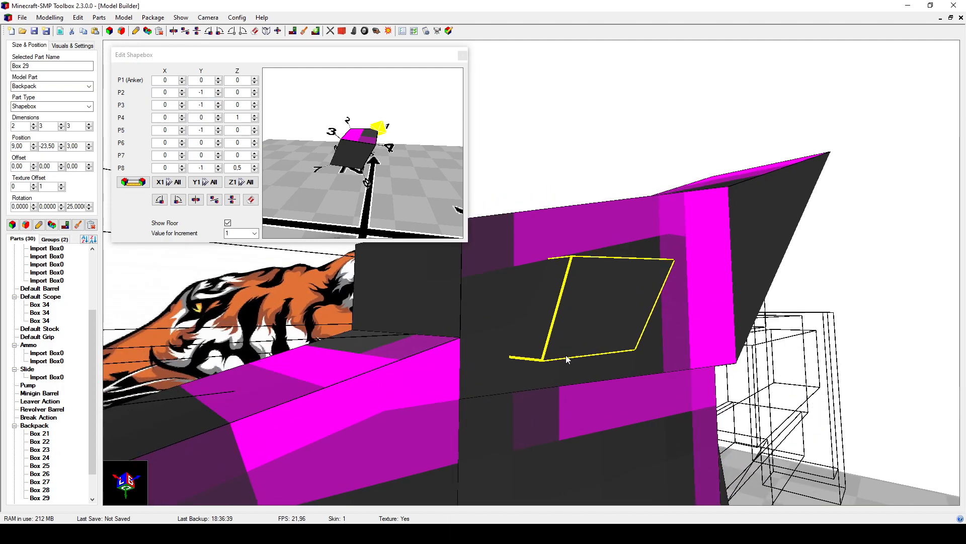
Step: Set the Z value of corner P3 on the detail box to 0.5
{"action": "left_click_drag", "start_coordinate": [674, 268], "coordinate": [623, 323]}
{"action": "left_click_drag", "start_coordinate": [662, 262], "coordinate": [594, 327]}
{"action": "left_click", "coordinate": [247, 155]}
{"action": "left_click_drag", "start_coordinate": [388, 203], "coordinate": [398, 181]}
{"action": "type", "text": "0,5"}
{"action": "mouse_move", "coordinate": [638, 364]}
{"action": "left_mouse_down"}
{"action": "mouse_move", "coordinate": [621, 330]}
{"action": "mouse_move", "coordinate": [622, 351]}
{"action": "mouse_move", "coordinate": [650, 359]}
{"action": "mouse_move", "coordinate": [645, 378]}
{"action": "mouse_move", "coordinate": [647, 344]}
{"action": "mouse_move", "coordinate": [649, 367]}
{"action": "mouse_move", "coordinate": [629, 373]}
{"action": "left_mouse_up"}
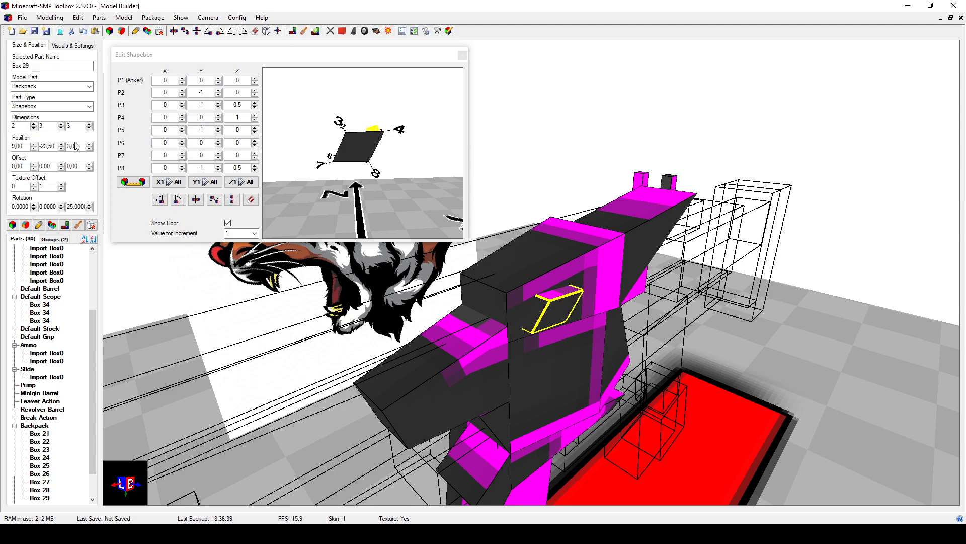
Step: Shift the detail box into the head's side with a half-unit Z position ending in .50, and deselect it
{"action": "left_click", "coordinate": [91, 148]}
{"action": "left_click", "coordinate": [91, 146]}
{"action": "type", "text": ",50"}
{"action": "mouse_move", "coordinate": [571, 322]}
{"action": "left_mouse_down"}
{"action": "mouse_move", "coordinate": [570, 309]}
{"action": "mouse_move", "coordinate": [554, 310]}
{"action": "mouse_move", "coordinate": [571, 313]}
{"action": "left_mouse_up"}
{"action": "left_click", "coordinate": [679, 270]}
{"action": "mouse_move", "coordinate": [680, 270]}
{"action": "left_mouse_down"}
{"action": "mouse_move", "coordinate": [661, 276]}
{"action": "mouse_move", "coordinate": [674, 280]}
{"action": "mouse_move", "coordinate": [676, 269]}
{"action": "left_mouse_up"}
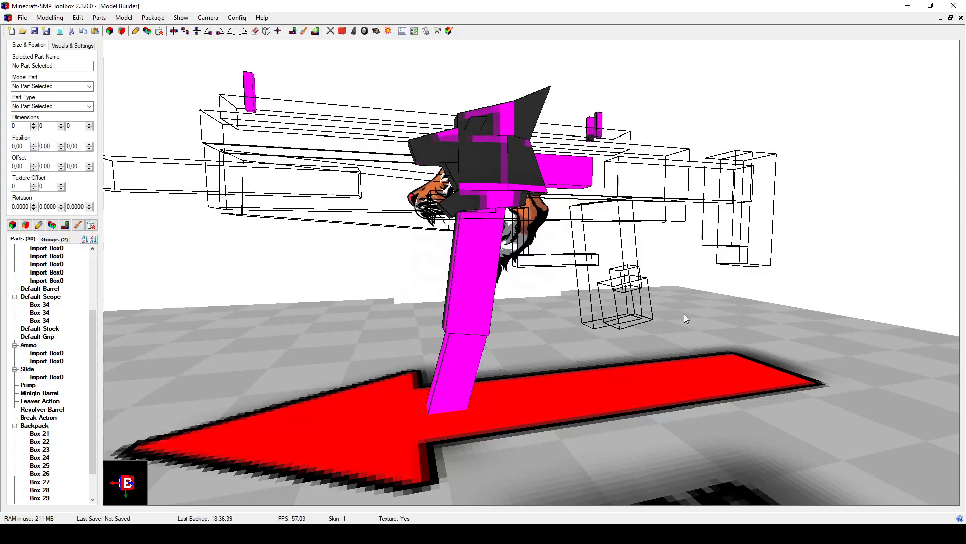
Step: Select the boxes forming the head's side, including snout, jaw, cheek, ear and eye detail, and duplicate them
{"action": "mouse_move", "coordinate": [480, 282]}
{"action": "left_mouse_down"}
{"action": "mouse_move", "coordinate": [497, 301]}
{"action": "mouse_move", "coordinate": [491, 267]}
{"action": "mouse_move", "coordinate": [454, 273]}
{"action": "mouse_move", "coordinate": [563, 283]}
{"action": "mouse_move", "coordinate": [553, 291]}
{"action": "mouse_move", "coordinate": [506, 280]}
{"action": "mouse_move", "coordinate": [524, 319]}
{"action": "mouse_move", "coordinate": [518, 309]}
{"action": "mouse_move", "coordinate": [540, 309]}
{"action": "mouse_move", "coordinate": [482, 300]}
{"action": "mouse_move", "coordinate": [469, 334]}
{"action": "mouse_move", "coordinate": [502, 318]}
{"action": "mouse_move", "coordinate": [494, 277]}
{"action": "mouse_move", "coordinate": [502, 306]}
{"action": "mouse_move", "coordinate": [540, 302]}
{"action": "mouse_move", "coordinate": [537, 326]}
{"action": "mouse_move", "coordinate": [560, 345]}
{"action": "mouse_move", "coordinate": [552, 334]}
{"action": "mouse_move", "coordinate": [546, 343]}
{"action": "mouse_move", "coordinate": [550, 323]}
{"action": "mouse_move", "coordinate": [486, 283]}
{"action": "left_mouse_up"}
{"action": "scroll", "coordinate": [493, 301], "scroll_direction": "up", "scroll_amount": 4}
{"action": "scroll", "coordinate": [496, 294], "scroll_direction": "down", "scroll_amount": 2}
{"action": "left_click", "coordinate": [434, 170]}
{"action": "left_click_drag", "start_coordinate": [479, 235], "coordinate": [635, 329]}
{"action": "left_click_drag", "start_coordinate": [541, 259], "coordinate": [461, 308]}
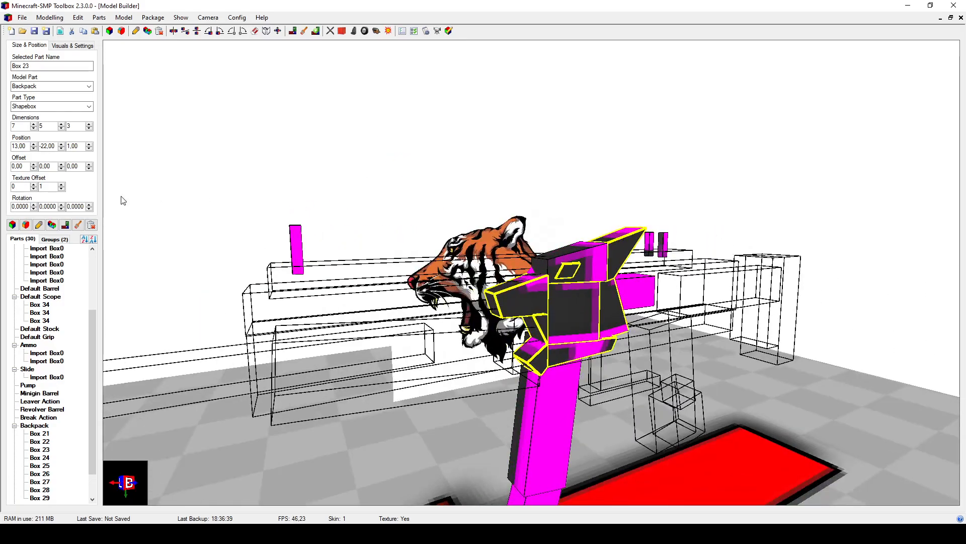
{"action": "left_click", "coordinate": [52, 225]}
{"action": "left_click_drag", "start_coordinate": [361, 196], "coordinate": [266, 97]}
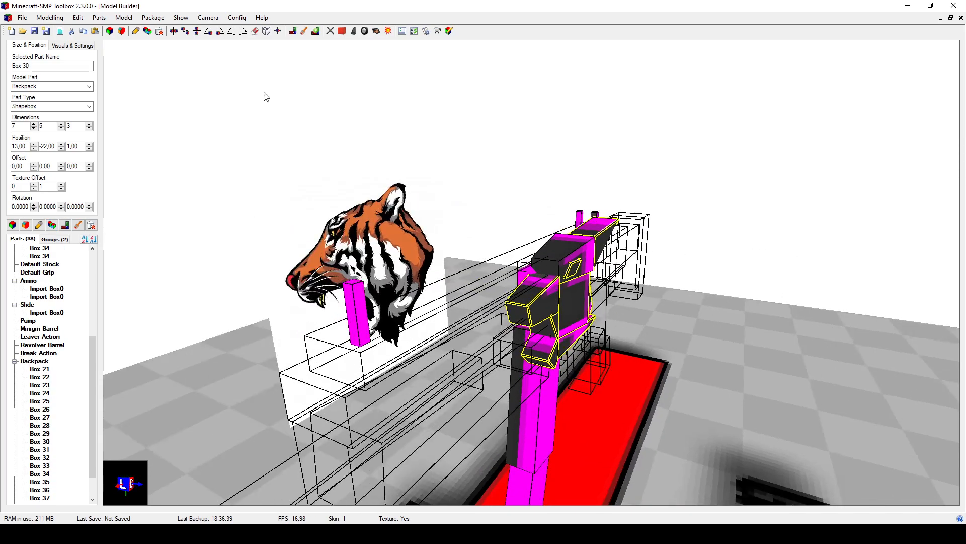
Step: Mirror the duplicated side boxes for the other half of the head, trying a -1 move along X and resetting it
{"action": "left_click", "coordinate": [175, 35]}
{"action": "left_click_drag", "start_coordinate": [498, 201], "coordinate": [442, 169]}
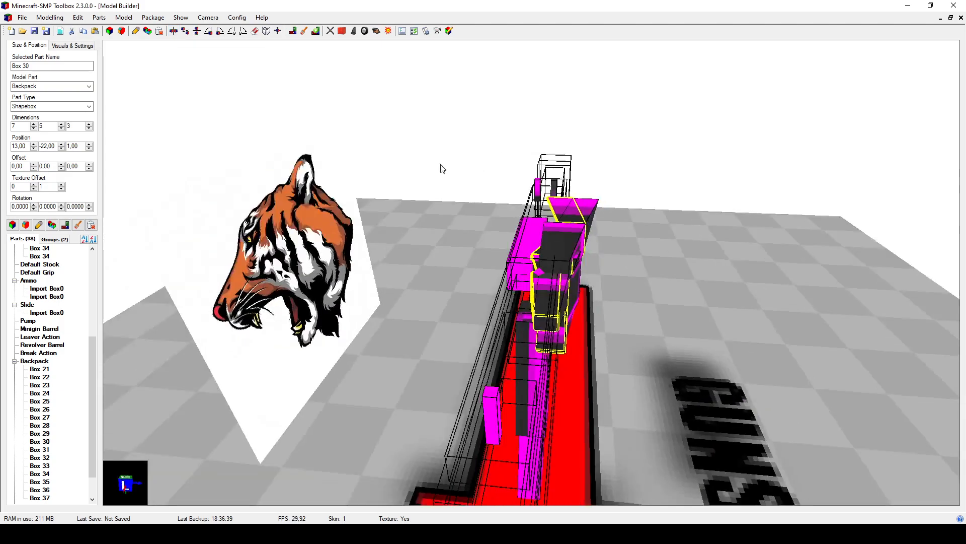
{"action": "left_click", "coordinate": [277, 31]}
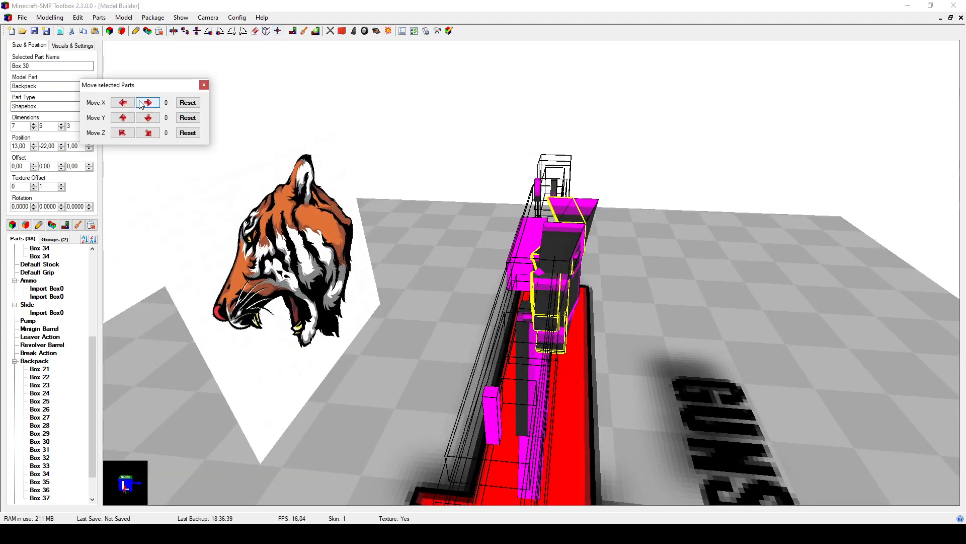
{"action": "left_click", "coordinate": [123, 103]}
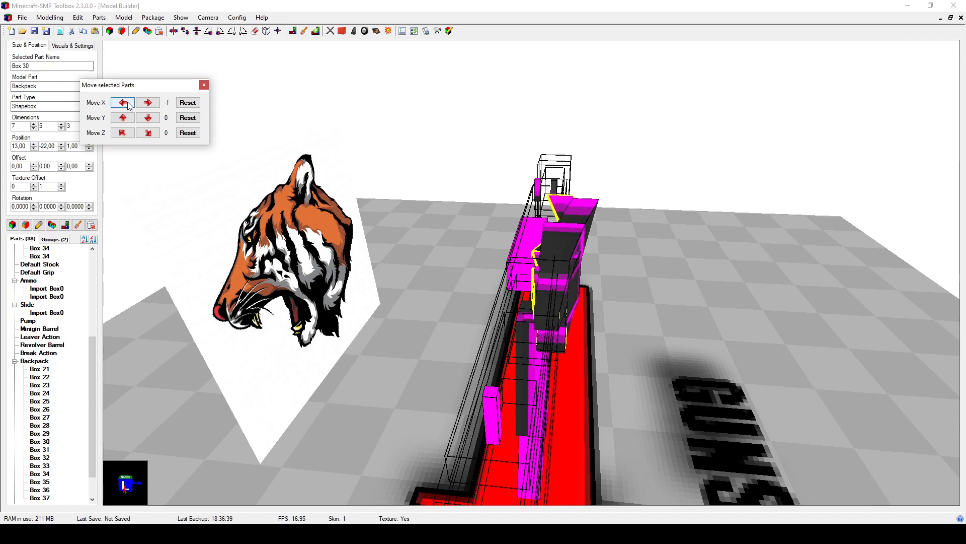
{"action": "left_click", "coordinate": [188, 103]}
Step: Move the mirrored boxes along negative Z until they fit against the opposite side of the head
{"action": "left_click", "coordinate": [130, 133]}
{"action": "left_click", "coordinate": [129, 133]}
{"action": "left_click", "coordinate": [129, 133]}
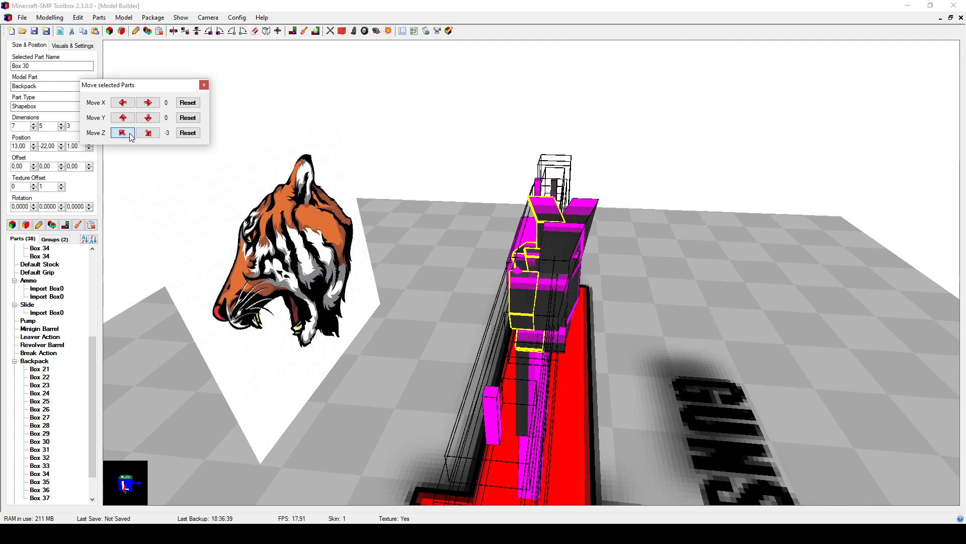
{"action": "left_click", "coordinate": [129, 133]}
{"action": "left_click", "coordinate": [130, 133]}
{"action": "left_click", "coordinate": [129, 133]}
{"action": "double_click", "coordinate": [129, 133]}
{"action": "left_click_drag", "start_coordinate": [271, 176], "coordinate": [418, 221]}
{"action": "left_click", "coordinate": [153, 133]}
{"action": "left_click", "coordinate": [151, 134]}
{"action": "left_click", "coordinate": [150, 134]}
{"action": "left_click", "coordinate": [129, 134]}
{"action": "left_click_drag", "start_coordinate": [568, 263], "coordinate": [503, 277]}
Step: Finish moving the copies, select only the mirrored eye-like detail box and set its Z position to -2.50
{"action": "left_click", "coordinate": [519, 298]}
{"action": "scroll", "coordinate": [543, 298], "scroll_direction": "up", "scroll_amount": 3}
{"action": "left_click", "coordinate": [204, 85]}
{"action": "left_click_drag", "start_coordinate": [375, 216], "coordinate": [421, 294]}
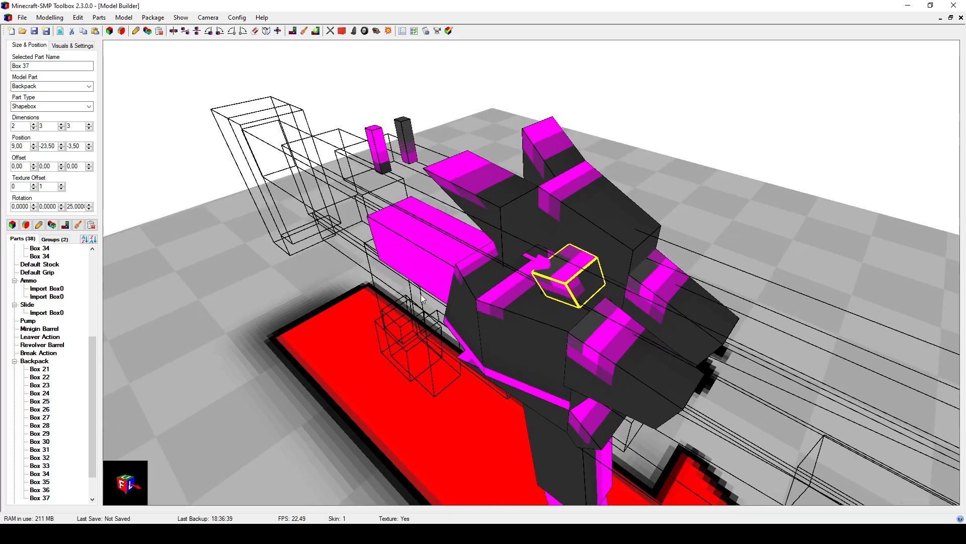
{"action": "left_click", "coordinate": [90, 144]}
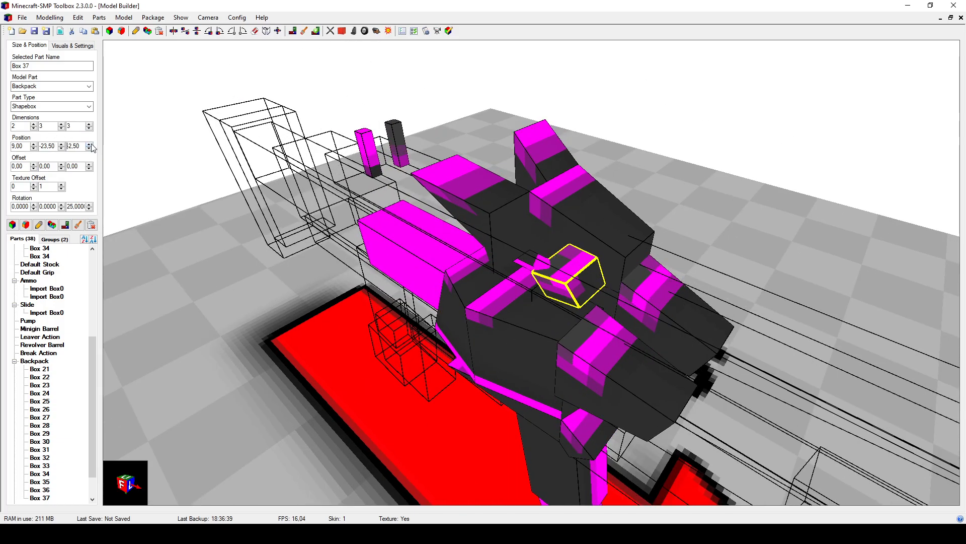
Step: Lower the Z position of Box 37 on the side of the backpack's head shape
{"action": "left_click", "coordinate": [90, 148]}
{"action": "left_click", "coordinate": [89, 148]}
{"action": "left_click", "coordinate": [90, 149]}
{"action": "left_click", "coordinate": [89, 148]}
{"action": "left_click_drag", "start_coordinate": [418, 249], "coordinate": [460, 255]}
Step: Lower the Z position of Box 36, and select Box 22 on the upper part of the head
{"action": "left_click_drag", "start_coordinate": [443, 275], "coordinate": [113, 172]}
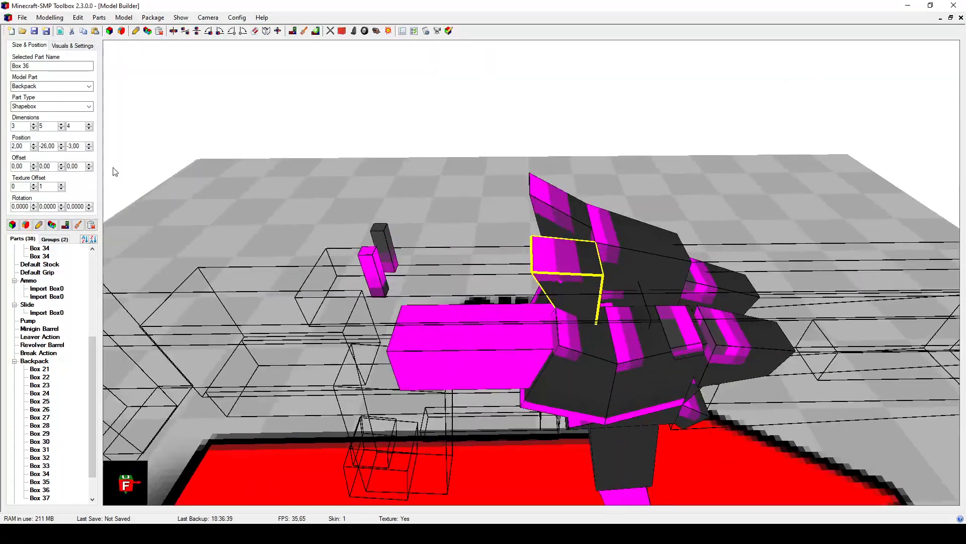
{"action": "left_click", "coordinate": [89, 149]}
{"action": "left_click_drag", "start_coordinate": [557, 260], "coordinate": [162, 167]}
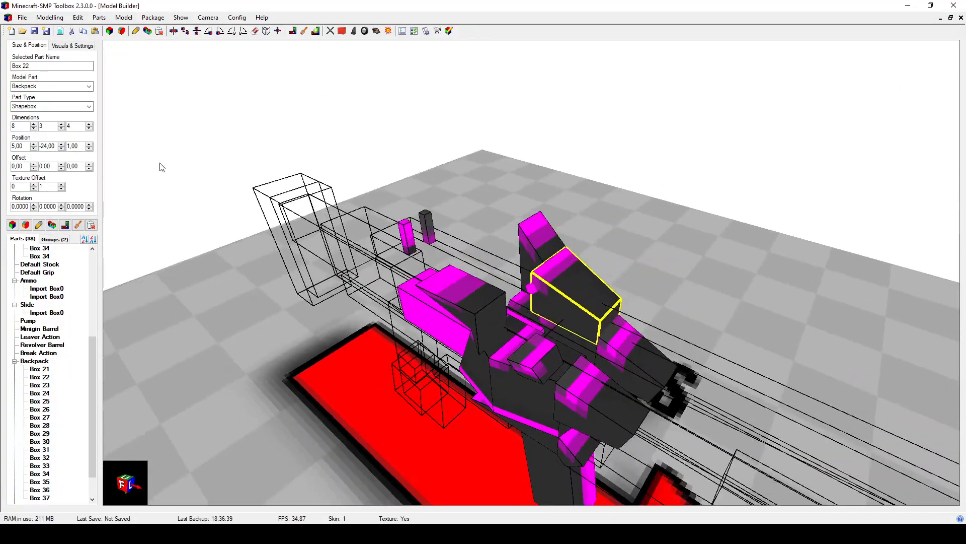
Step: Try Z dimensions of 3 and 5 on Box 22, returning it to 4
{"action": "left_click", "coordinate": [91, 124]}
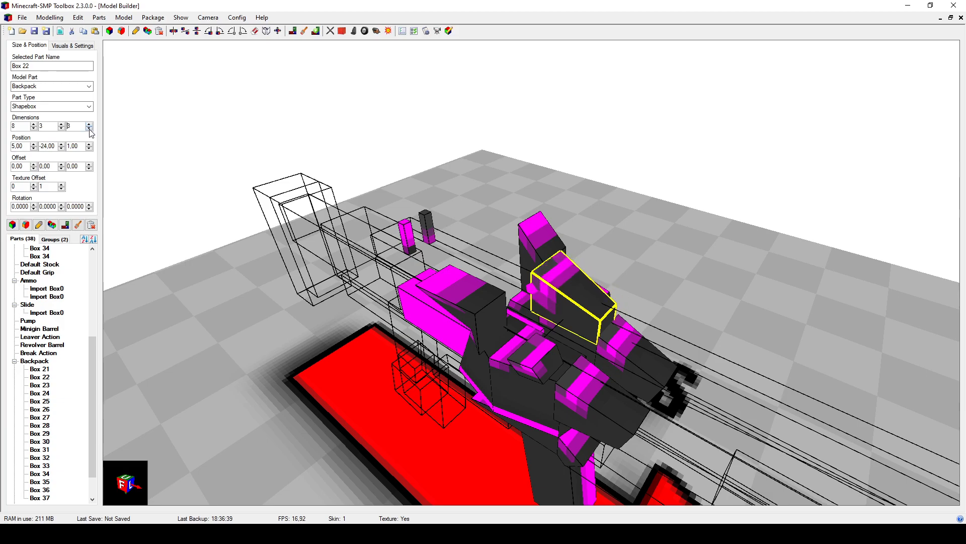
{"action": "left_click", "coordinate": [90, 128]}
{"action": "left_click", "coordinate": [90, 125]}
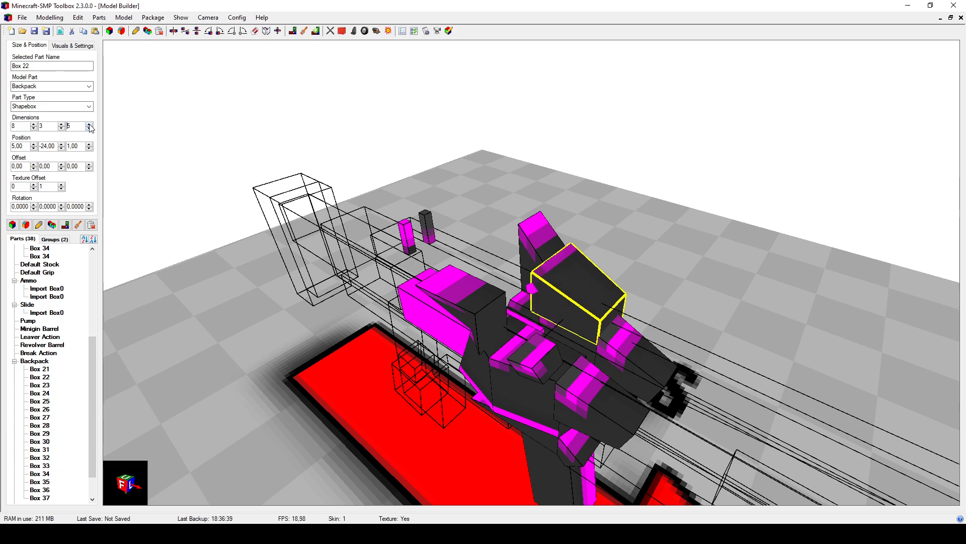
{"action": "left_click_drag", "start_coordinate": [543, 242], "coordinate": [440, 194]}
{"action": "left_click", "coordinate": [91, 128]}
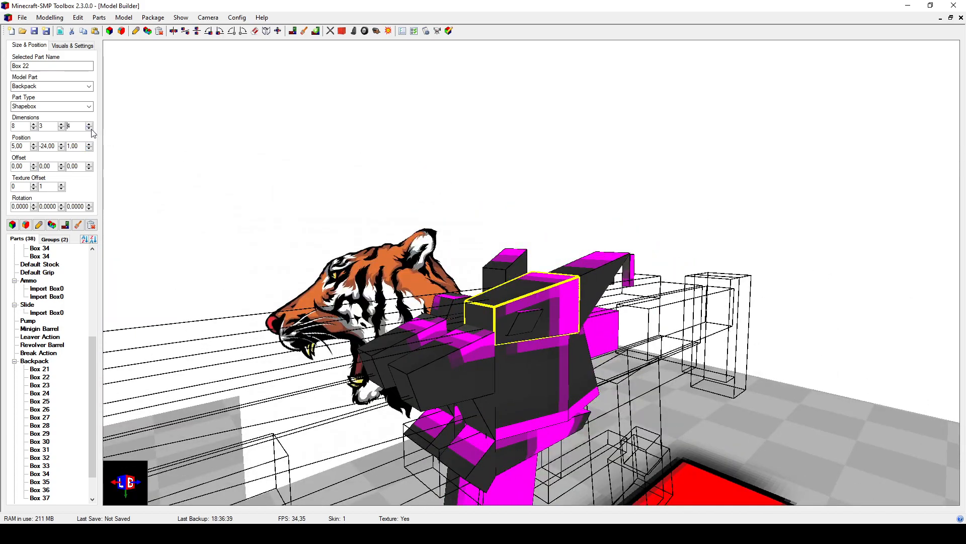
{"action": "left_click_drag", "start_coordinate": [402, 257], "coordinate": [443, 272]}
{"action": "left_click_drag", "start_coordinate": [151, 194], "coordinate": [250, 216]}
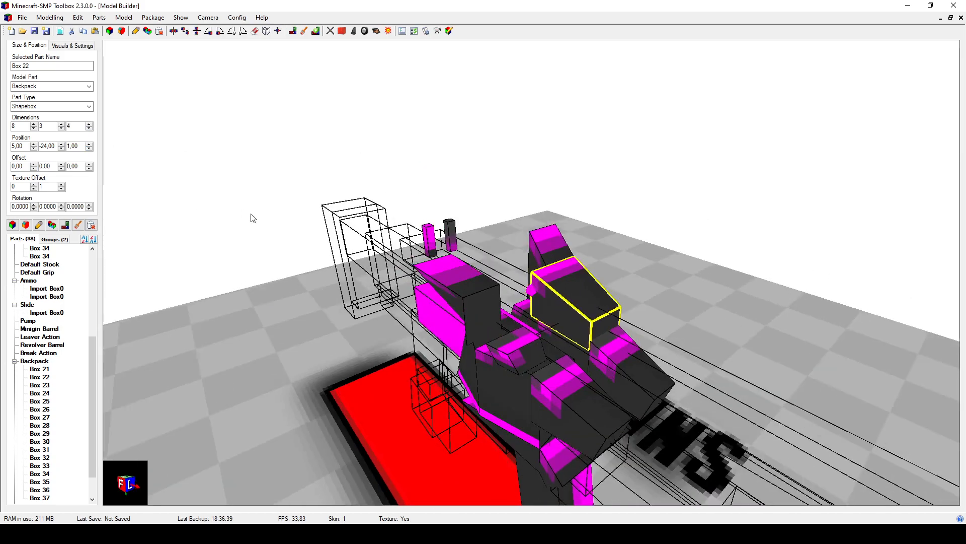
Step: Set Box 22's Z position to -5 and its Z dimension to 10 so it spans the head
{"action": "left_click", "coordinate": [90, 144]}
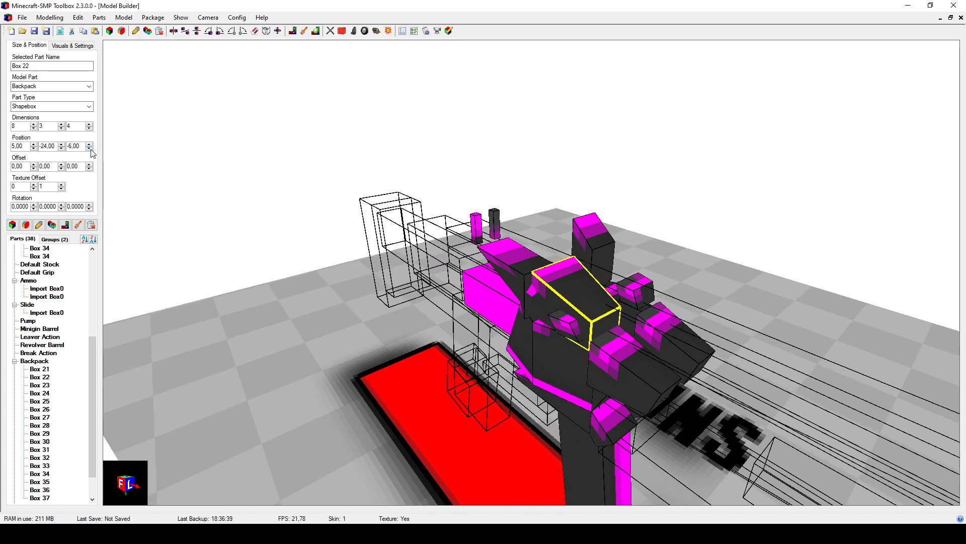
{"action": "left_click", "coordinate": [89, 148]}
{"action": "left_click", "coordinate": [91, 124]}
{"action": "left_click", "coordinate": [92, 125]}
{"action": "left_click", "coordinate": [91, 124]}
{"action": "left_click", "coordinate": [91, 125]}
{"action": "left_click", "coordinate": [91, 125]}
{"action": "left_click", "coordinate": [91, 125]}
{"action": "left_click_drag", "start_coordinate": [285, 199], "coordinate": [521, 279]}
Step: Edit Box 22's shapebox, setting the Z values of corners P1 and P5 to 2
{"action": "left_click", "coordinate": [39, 225]}
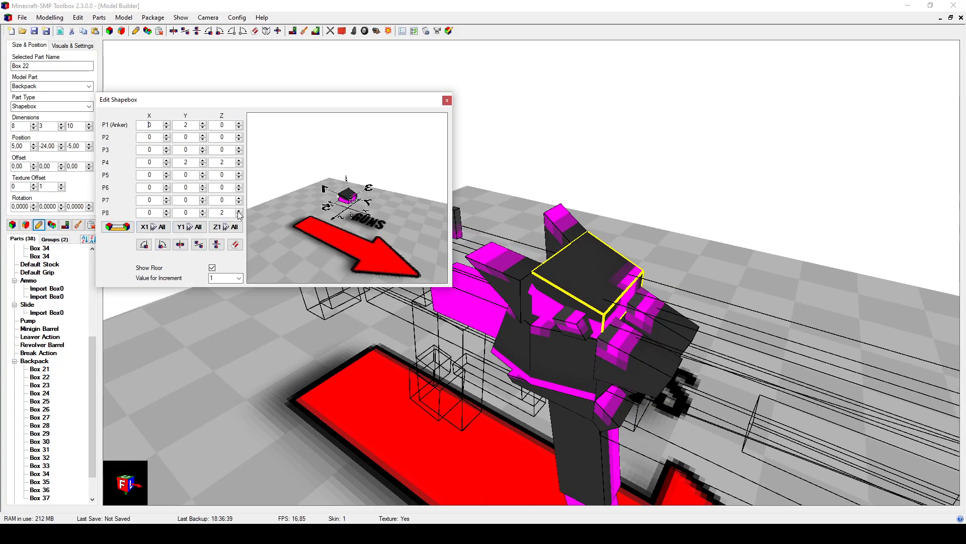
{"action": "scroll", "coordinate": [344, 214], "scroll_direction": "up", "scroll_amount": 4}
{"action": "left_click_drag", "start_coordinate": [343, 214], "coordinate": [349, 234]}
{"action": "scroll", "coordinate": [349, 234], "scroll_direction": "up", "scroll_amount": 4}
{"action": "scroll", "coordinate": [352, 230], "scroll_direction": "down", "scroll_amount": 5}
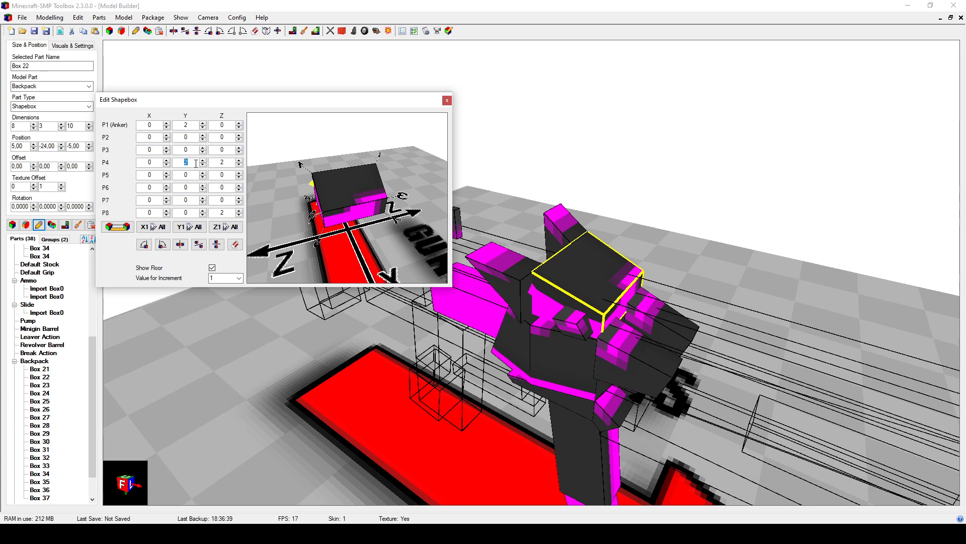
{"action": "left_click_drag", "start_coordinate": [351, 182], "coordinate": [243, 195]}
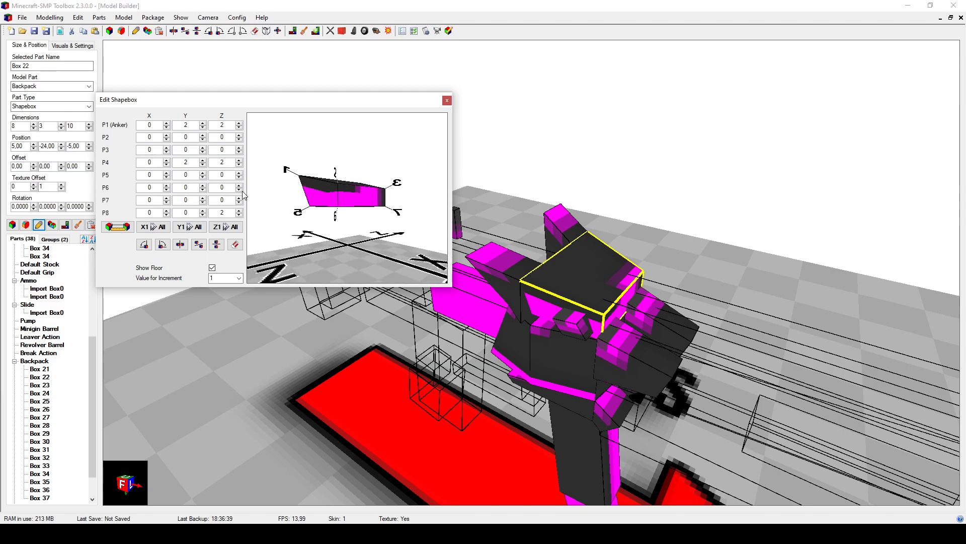
{"action": "type", "text": "2"}
{"action": "left_click_drag", "start_coordinate": [337, 202], "coordinate": [310, 212]}
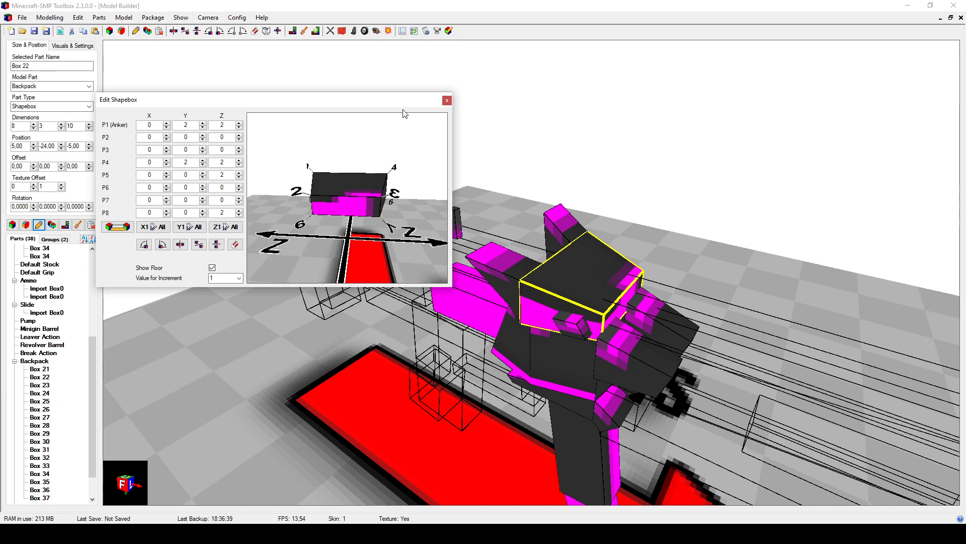
{"action": "left_click", "coordinate": [447, 101]}
Step: Adjust the Z position of the small box on the side of the head, and clear the selection
{"action": "left_click_drag", "start_coordinate": [566, 230], "coordinate": [537, 237]}
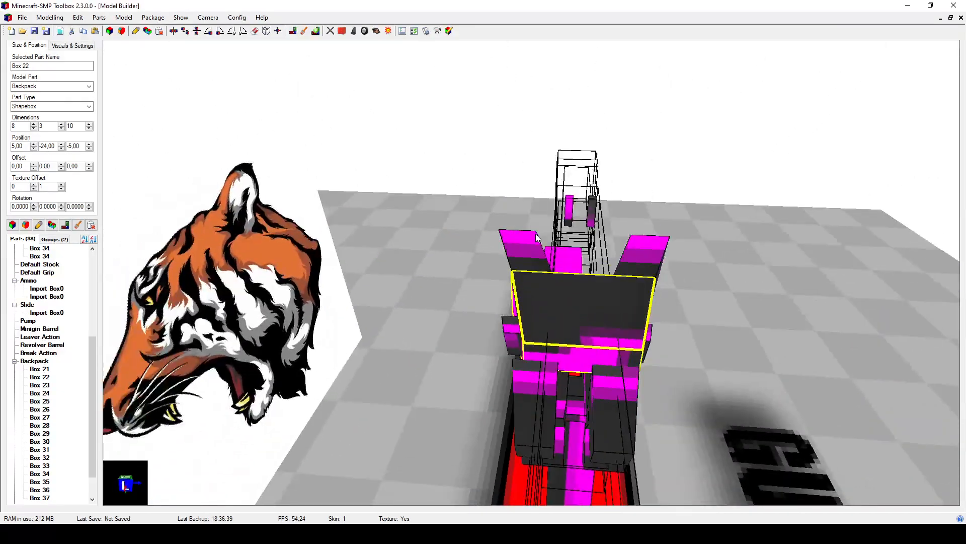
{"action": "left_click", "coordinate": [512, 343]}
{"action": "left_click_drag", "start_coordinate": [512, 343], "coordinate": [551, 328]}
{"action": "left_click", "coordinate": [90, 148]}
{"action": "left_click", "coordinate": [89, 145]}
{"action": "left_click_drag", "start_coordinate": [173, 184], "coordinate": [695, 224]}
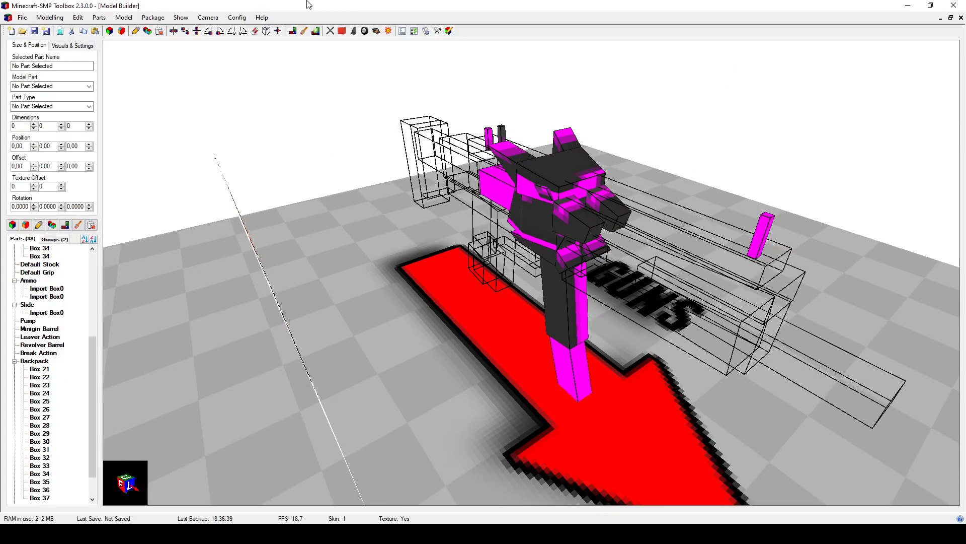
Step: Make all parts of the gun model visible and review the complete model from several angles
{"action": "left_click", "coordinate": [180, 17]}
{"action": "mouse_move", "coordinate": [150, 19]}
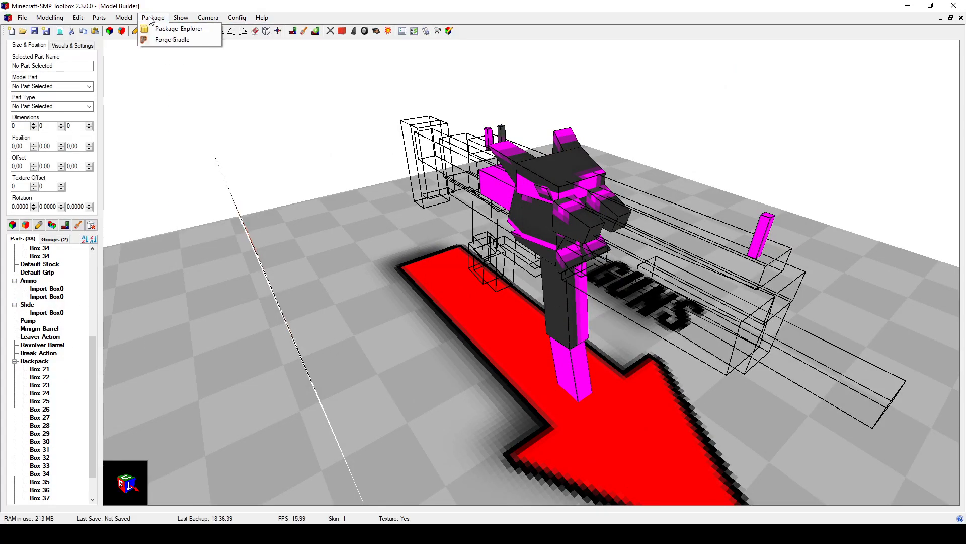
{"action": "mouse_move", "coordinate": [79, 19]}
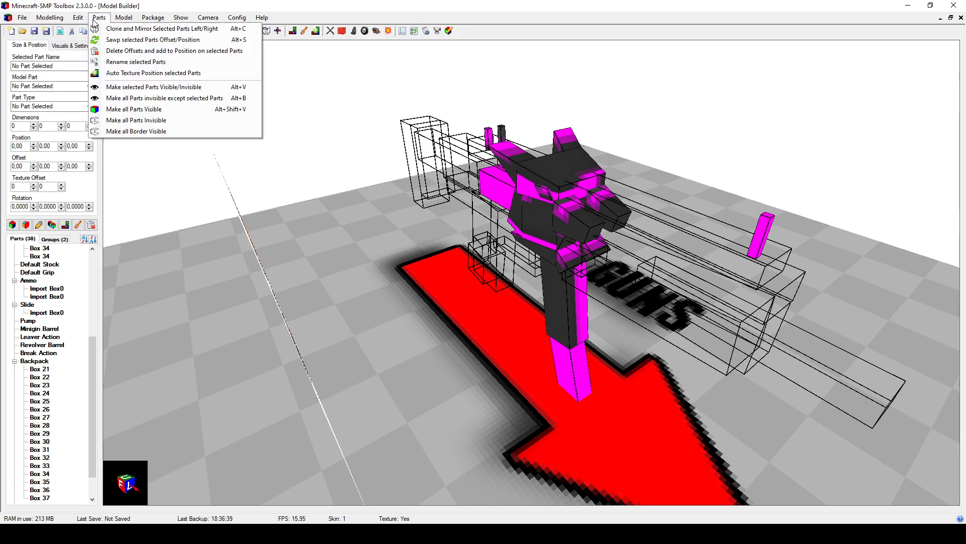
{"action": "left_click", "coordinate": [134, 109]}
{"action": "left_click_drag", "start_coordinate": [335, 205], "coordinate": [358, 285]}
{"action": "left_click_drag", "start_coordinate": [545, 206], "coordinate": [549, 309]}
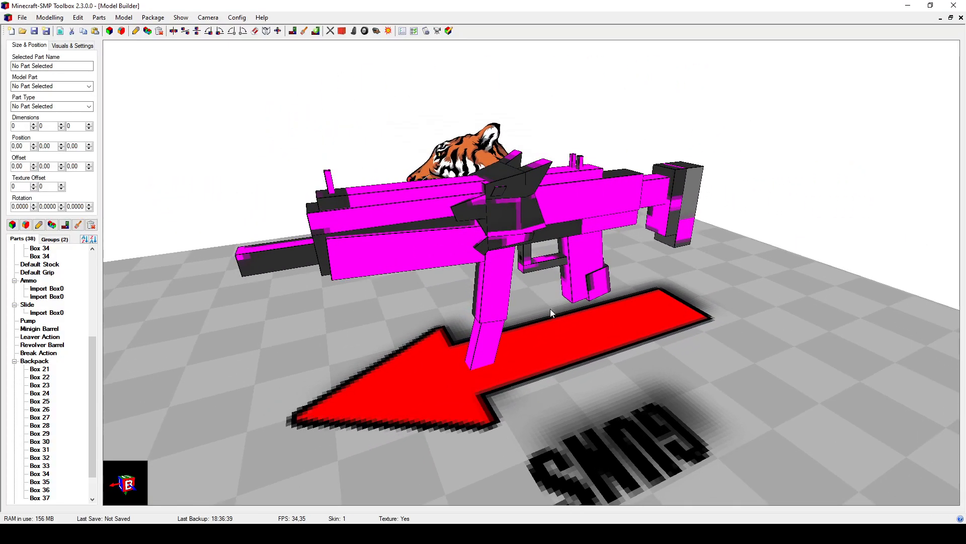
{"action": "left_click_drag", "start_coordinate": [353, 157], "coordinate": [429, 234]}
{"action": "scroll", "coordinate": [430, 234], "scroll_direction": "down", "scroll_amount": 3}
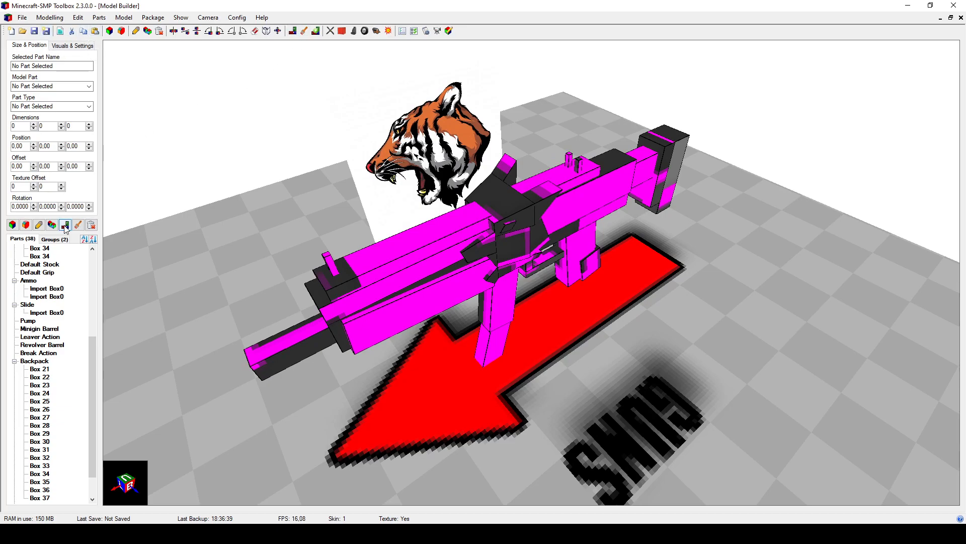
Step: Check the Skin_Gun_MP5.png texture in paint.net and return to the model in Minecraft-SMP Toolbox
{"action": "key", "text": "alt+Tab"}
{"action": "scroll", "coordinate": [482, 247], "scroll_direction": "down", "scroll_amount": 3}
{"action": "scroll", "coordinate": [480, 246], "scroll_direction": "up", "scroll_amount": 1}
{"action": "scroll", "coordinate": [467, 254], "scroll_direction": "down", "scroll_amount": 9, "text": "ctrl"}
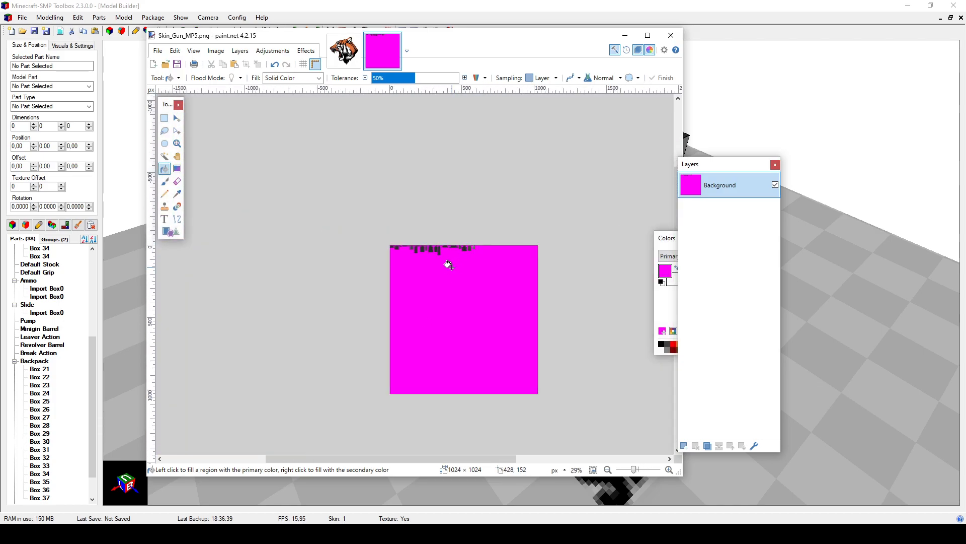
{"action": "scroll", "coordinate": [449, 271], "scroll_direction": "up", "scroll_amount": 1, "text": "ctrl"}
{"action": "key", "text": "alt+Tab"}
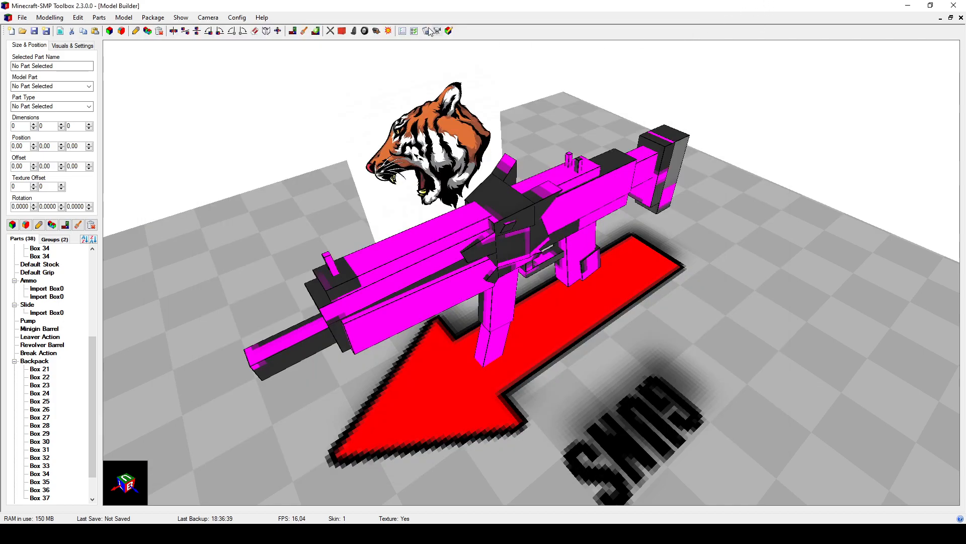
Step: Open the Texture Editor, enlarge its window and inspect how the part outlines sit on the texture
{"action": "left_click", "coordinate": [294, 34]}
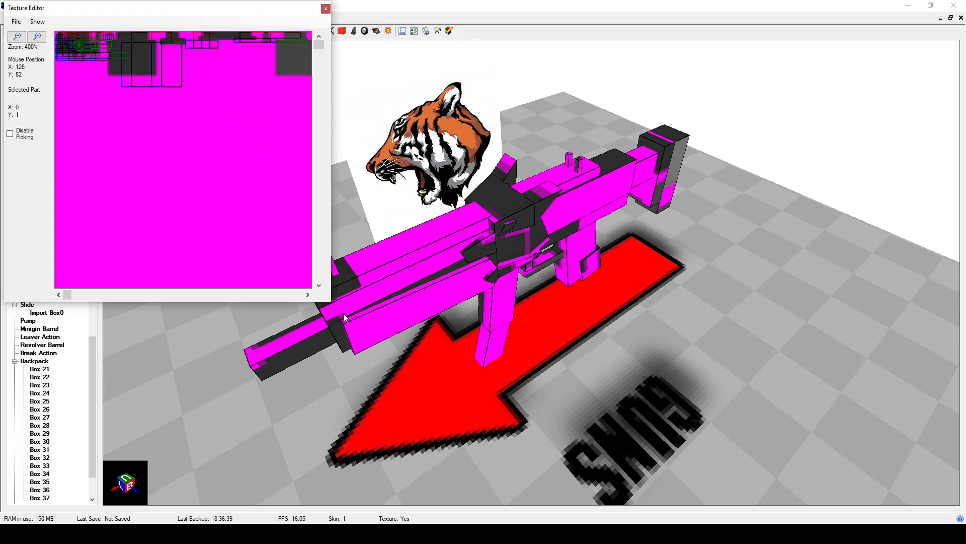
{"action": "left_click_drag", "start_coordinate": [327, 304], "coordinate": [783, 440]}
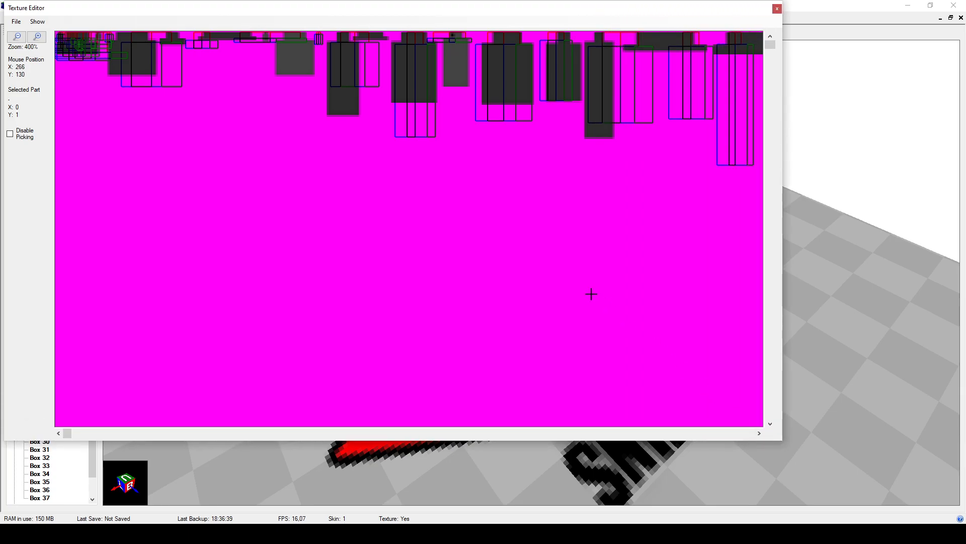
{"action": "scroll", "coordinate": [493, 222], "scroll_direction": "down", "scroll_amount": 2}
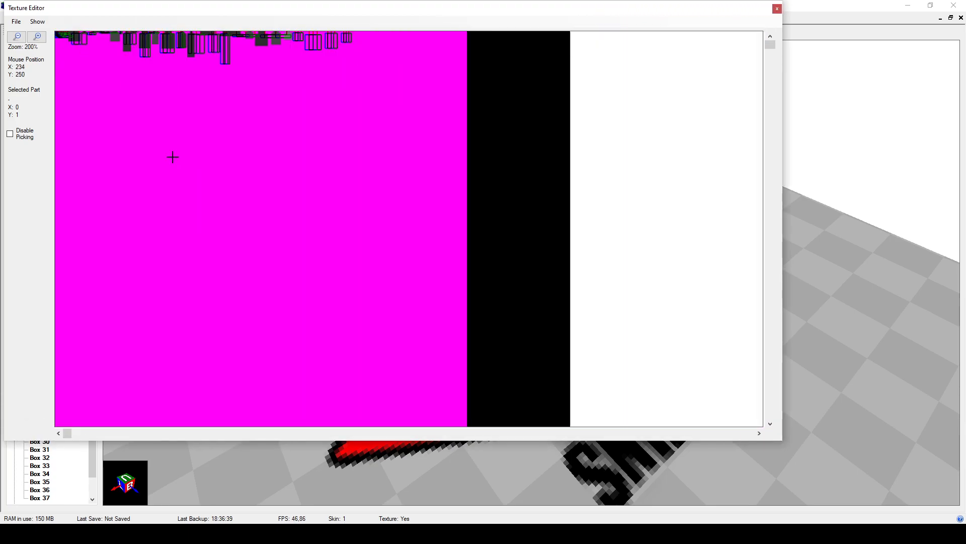
{"action": "scroll", "coordinate": [155, 133], "scroll_direction": "up", "scroll_amount": 3}
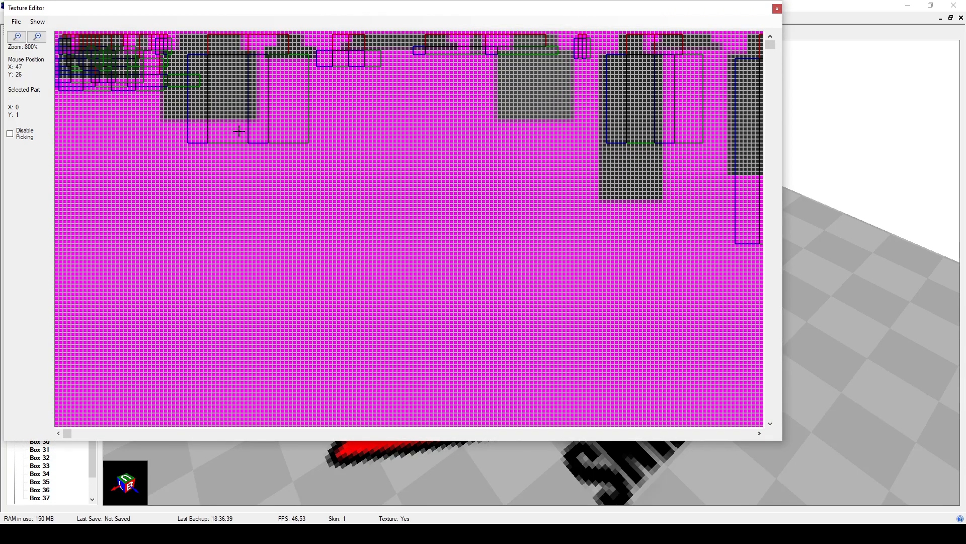
{"action": "scroll", "coordinate": [171, 98], "scroll_direction": "up", "scroll_amount": 1}
{"action": "scroll", "coordinate": [181, 133], "scroll_direction": "down", "scroll_amount": 2}
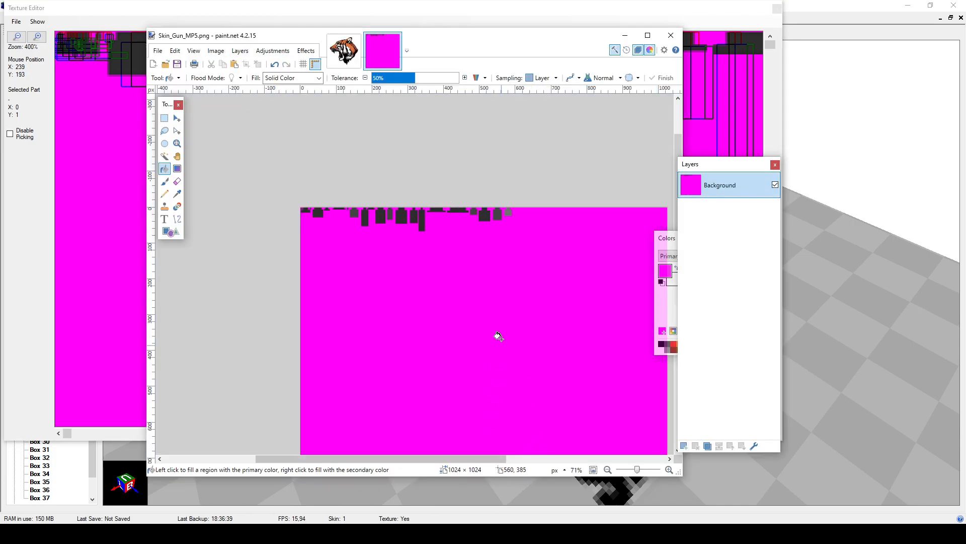
Step: In paint.net, undo the stray fill, refill the transparent texture background with magenta and save Skin_Gun_MP5.png
{"action": "left_click", "coordinate": [486, 214]}
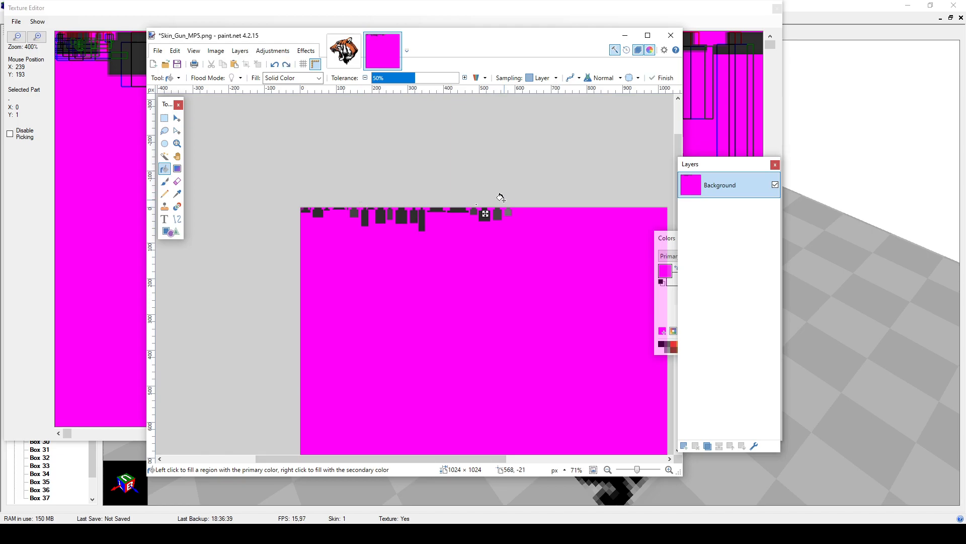
{"action": "key", "text": "ctrl+z"}
{"action": "scroll", "coordinate": [488, 233], "scroll_direction": "up", "scroll_amount": 3, "text": "ctrl"}
{"action": "scroll", "coordinate": [438, 240], "scroll_direction": "up", "scroll_amount": 3, "text": "ctrl"}
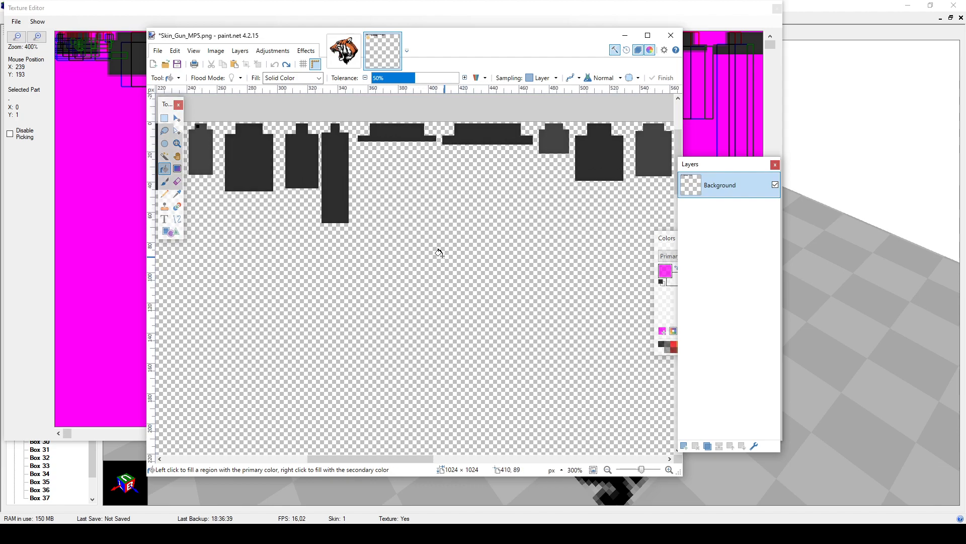
{"action": "left_click", "coordinate": [431, 235]}
{"action": "key", "text": "ctrl+s"}
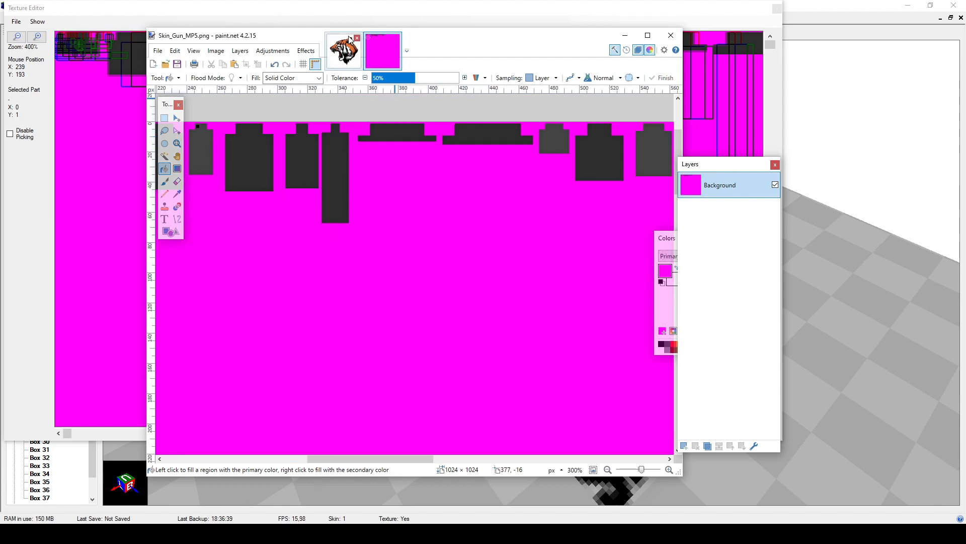
Step: Switch back to the Texture Editor and load Skin_Gun_MP5.png from the Desktop as the texture
{"action": "left_click", "coordinate": [318, 16]}
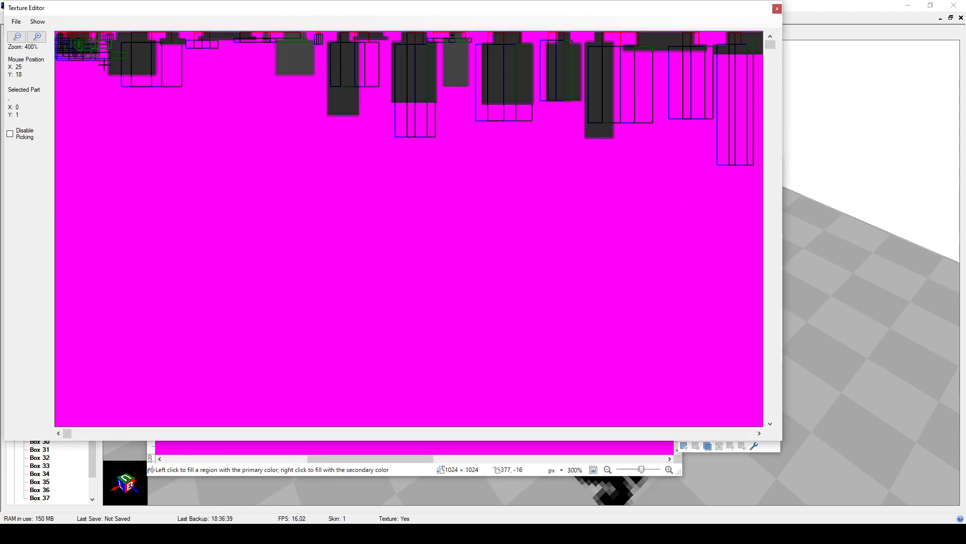
{"action": "left_click", "coordinate": [16, 22]}
{"action": "left_click", "coordinate": [31, 54]}
{"action": "double_click", "coordinate": [139, 99]}
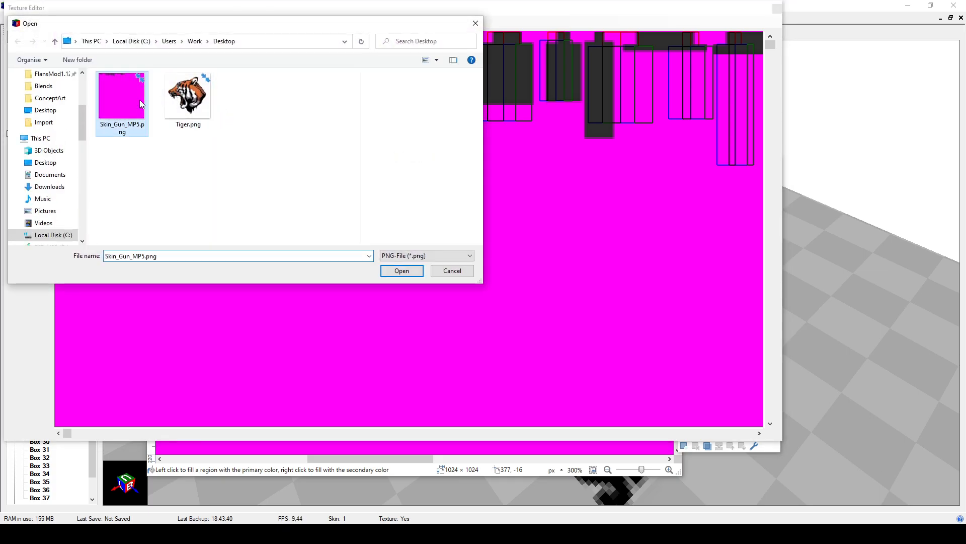
{"action": "scroll", "coordinate": [392, 54], "scroll_direction": "up", "scroll_amount": 2}
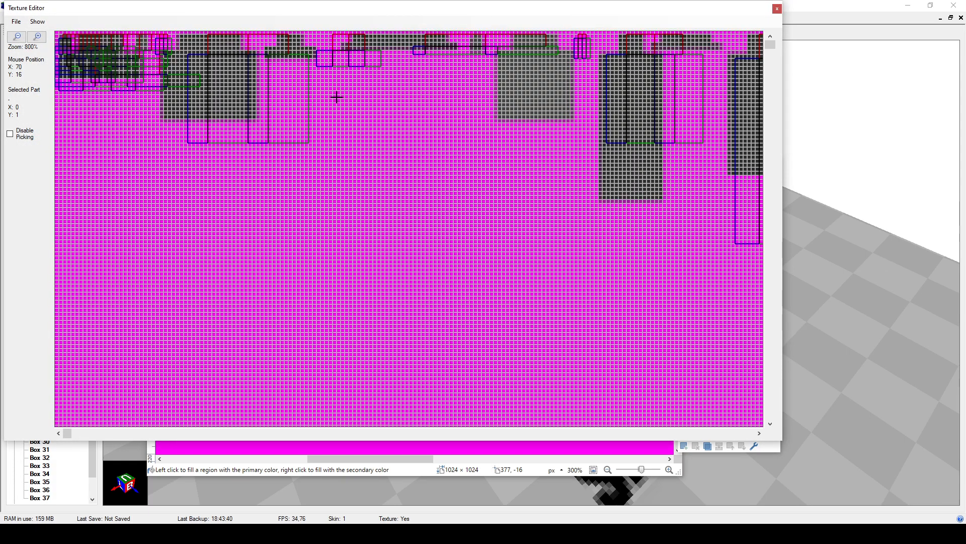
Step: Save the Texture Editor's current texture to an image file
{"action": "left_click", "coordinate": [16, 21]}
{"action": "left_click", "coordinate": [33, 94]}
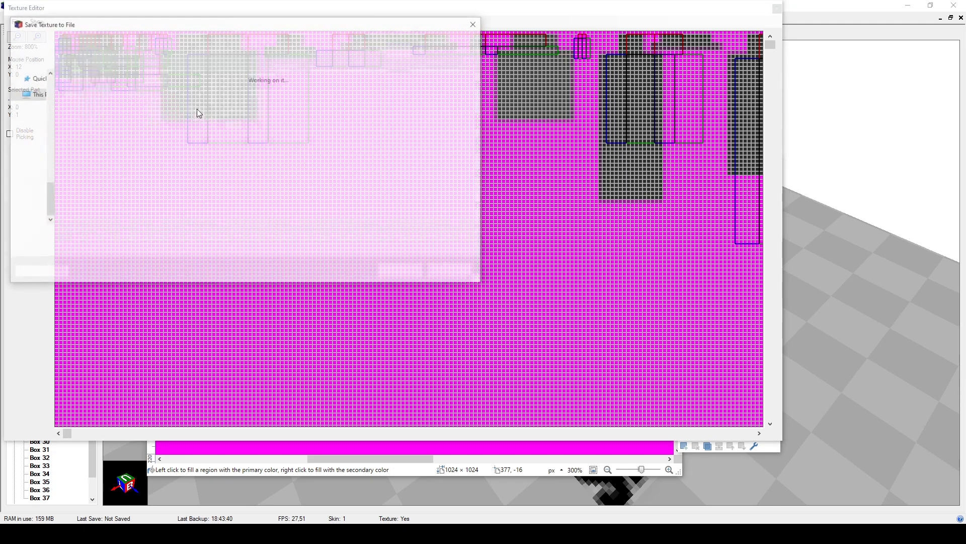
{"action": "double_click", "coordinate": [99, 112]}
{"action": "left_click", "coordinate": [512, 269]}
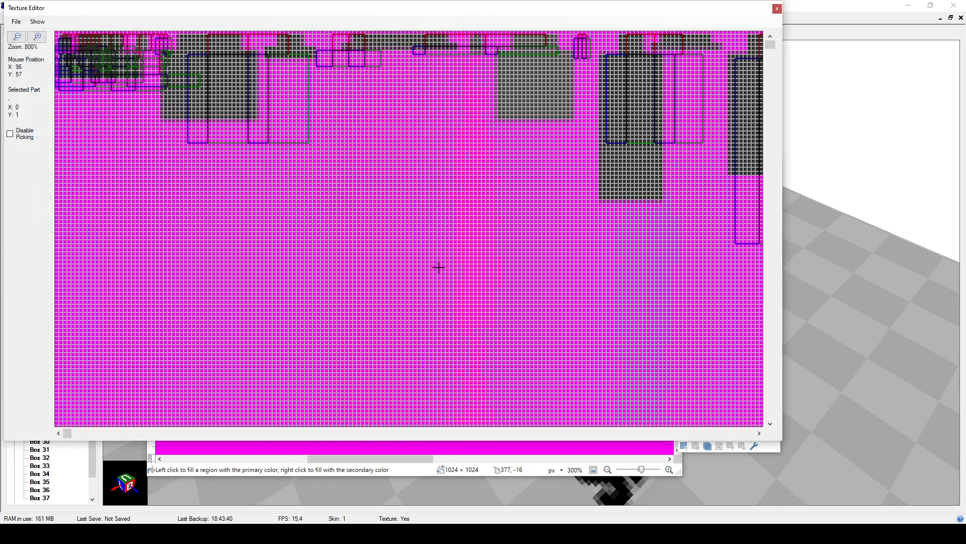
Step: Compare the dark texture blocks in paint.net with the part outlines shown in the Texture Editor
{"action": "key", "text": "alt+Tab"}
{"action": "scroll", "coordinate": [329, 177], "scroll_direction": "up", "scroll_amount": 1, "text": "ctrl"}
{"action": "scroll", "coordinate": [327, 178], "scroll_direction": "down", "scroll_amount": 2, "text": "ctrl"}
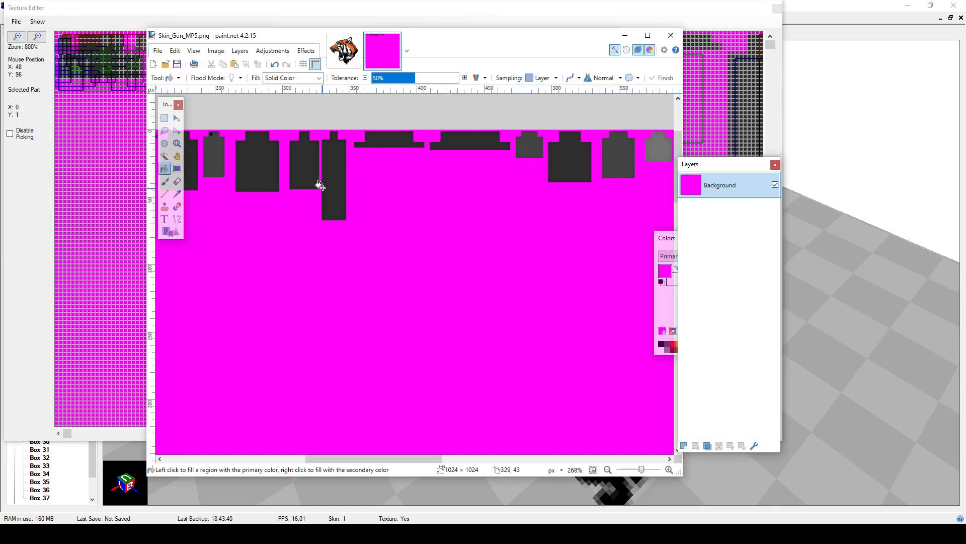
{"action": "scroll", "coordinate": [269, 180], "scroll_direction": "down", "scroll_amount": 3, "text": "ctrl"}
{"action": "scroll", "coordinate": [215, 157], "scroll_direction": "up", "scroll_amount": 4, "text": "ctrl"}
{"action": "scroll", "coordinate": [263, 148], "scroll_direction": "up", "scroll_amount": 2, "text": "ctrl"}
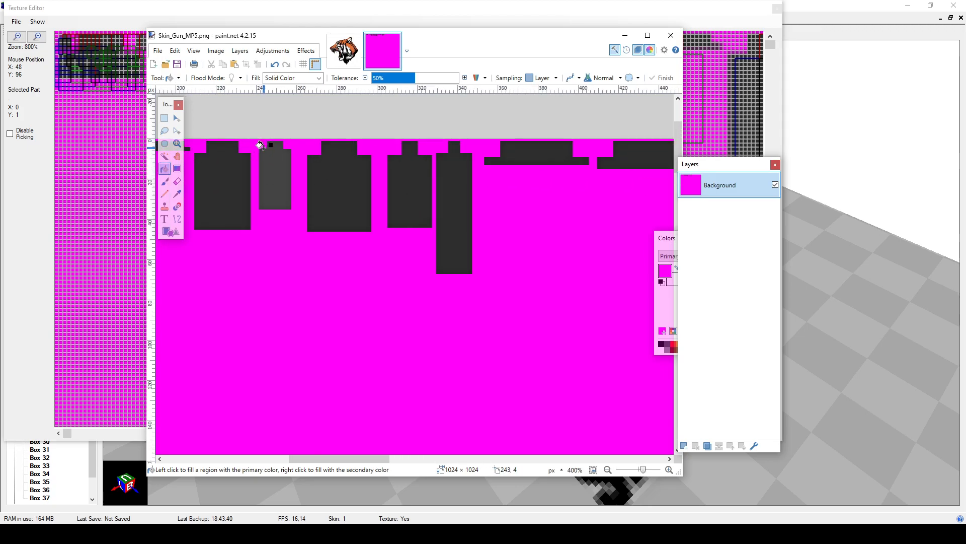
{"action": "left_click", "coordinate": [120, 19]}
{"action": "scroll", "coordinate": [332, 133], "scroll_direction": "down", "scroll_amount": 5}
{"action": "scroll", "coordinate": [340, 102], "scroll_direction": "up", "scroll_amount": 4}
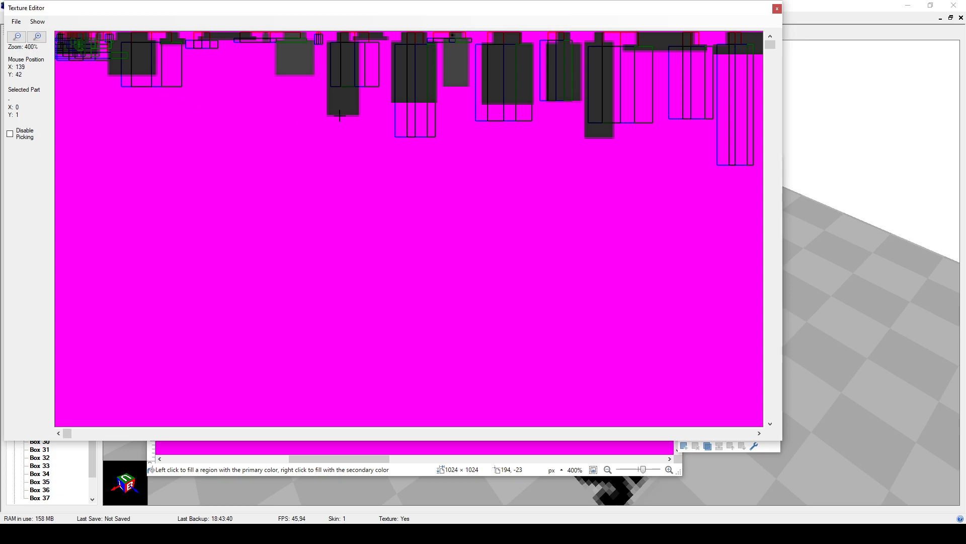
Step: Compare the full extent of the texture canvas in the Texture Editor with the one in paint.net
{"action": "scroll", "coordinate": [340, 116], "scroll_direction": "down", "scroll_amount": 4}
{"action": "scroll", "coordinate": [129, 132], "scroll_direction": "up", "scroll_amount": 1}
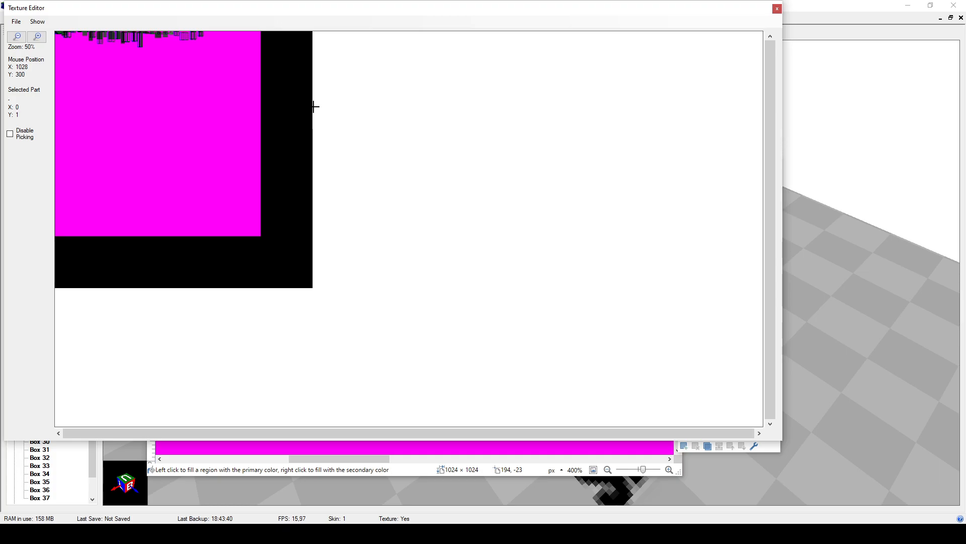
{"action": "scroll", "coordinate": [264, 175], "scroll_direction": "down", "scroll_amount": 1}
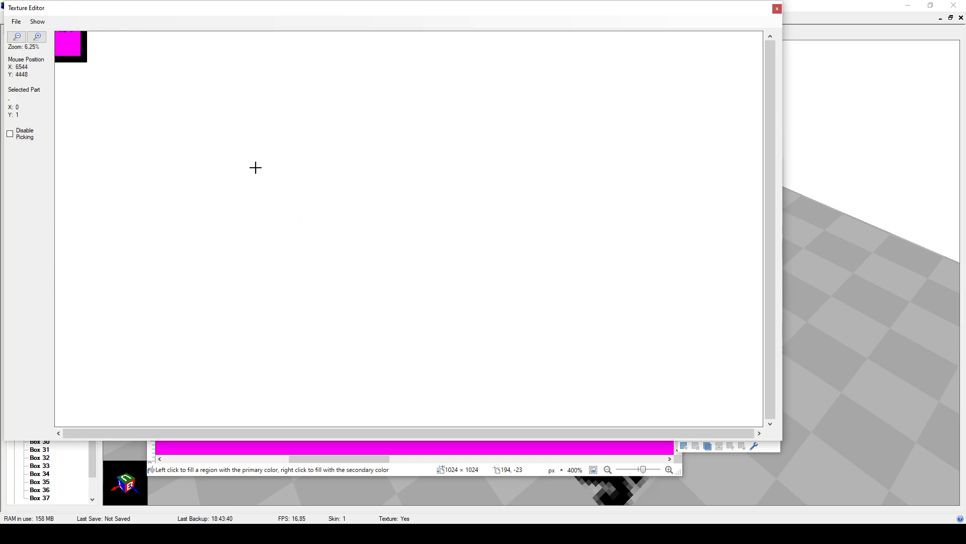
{"action": "left_click", "coordinate": [325, 533]}
{"action": "scroll", "coordinate": [472, 284], "scroll_direction": "down", "scroll_amount": 12, "text": "ctrl"}
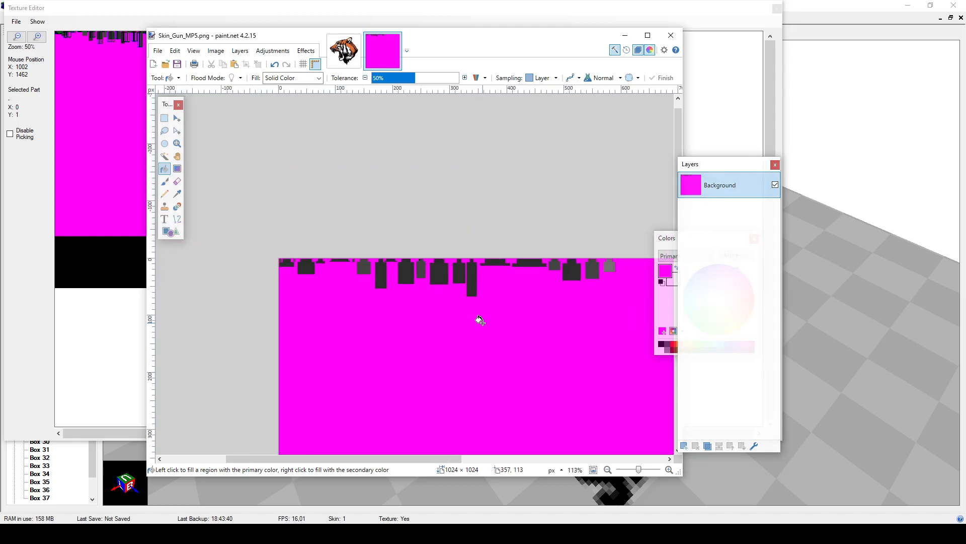
{"action": "scroll", "coordinate": [567, 396], "scroll_direction": "up", "scroll_amount": 2, "text": "ctrl"}
Step: Return to the Texture Editor and save its magenta texture to an image file again
{"action": "left_click", "coordinate": [89, 17]}
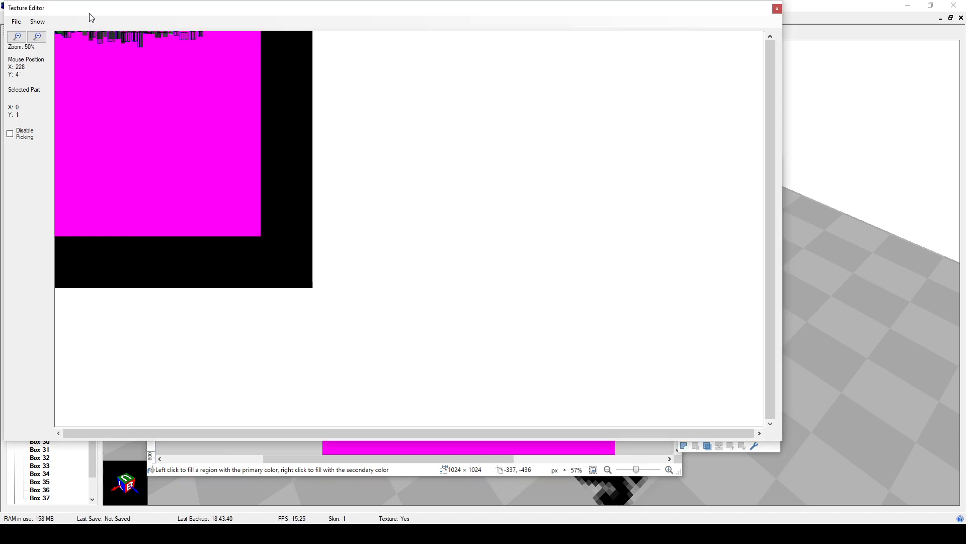
{"action": "left_click", "coordinate": [16, 21]}
{"action": "mouse_move", "coordinate": [37, 21]}
{"action": "left_click", "coordinate": [114, 81]}
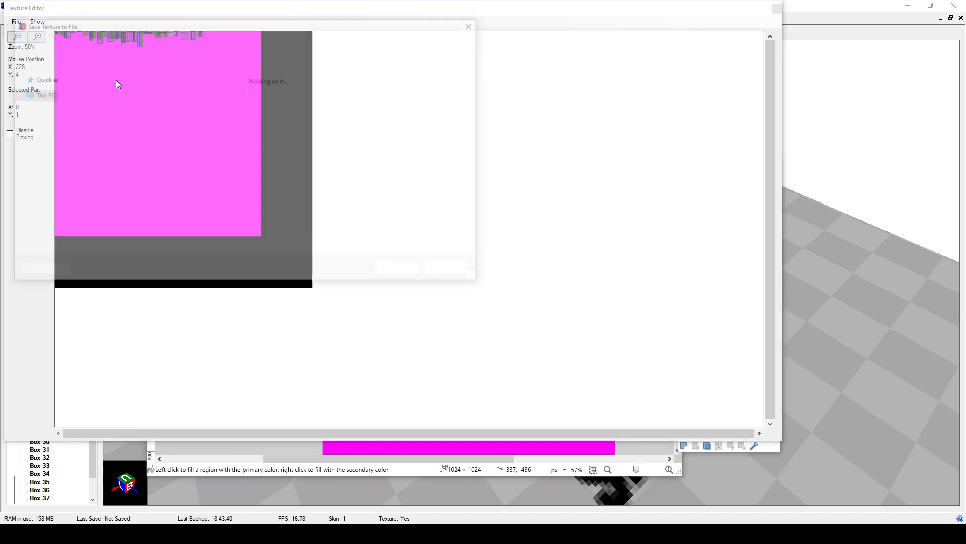
{"action": "left_click", "coordinate": [401, 272]}
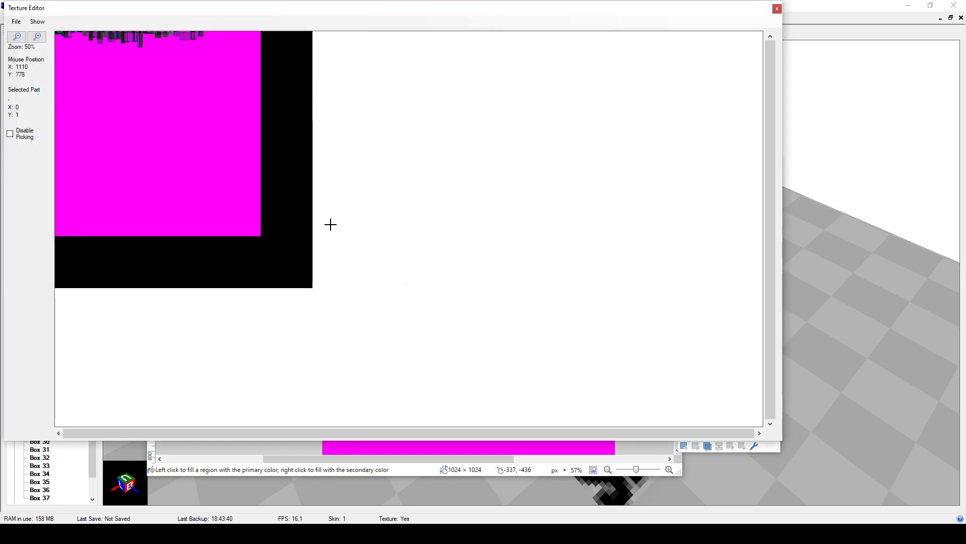
Step: Create a texture from the model, overwriting the current texture, and view the gun in the Model Builder
{"action": "left_click", "coordinate": [16, 21]}
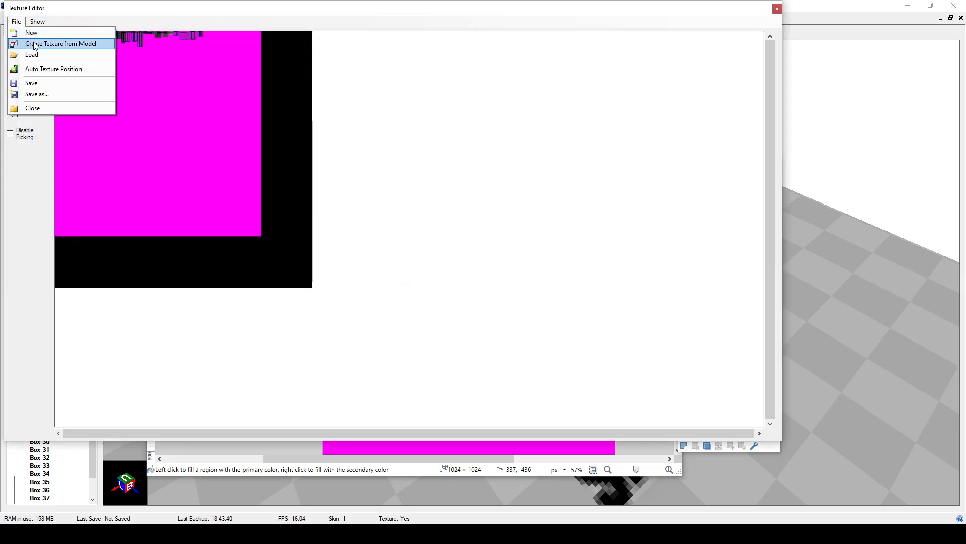
{"action": "left_click", "coordinate": [37, 44]}
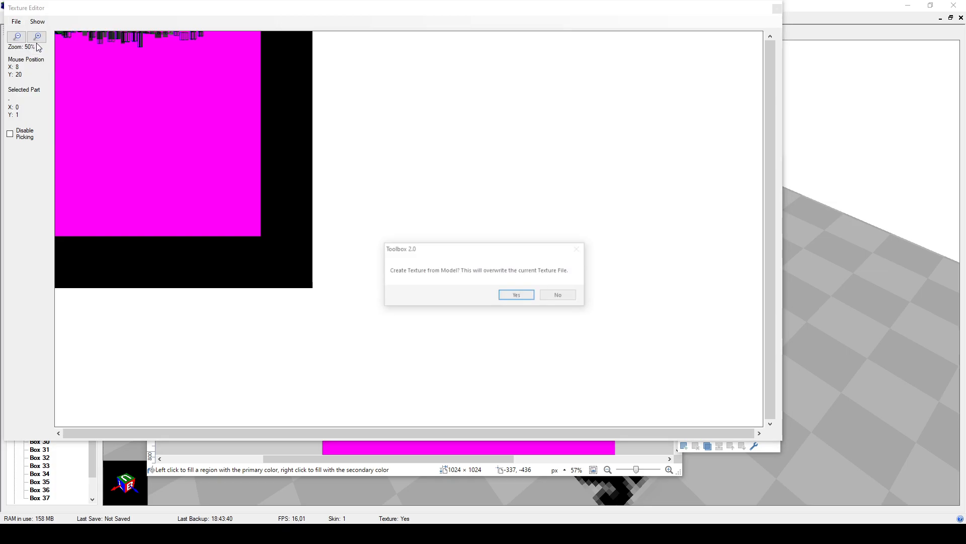
{"action": "left_click", "coordinate": [523, 298]}
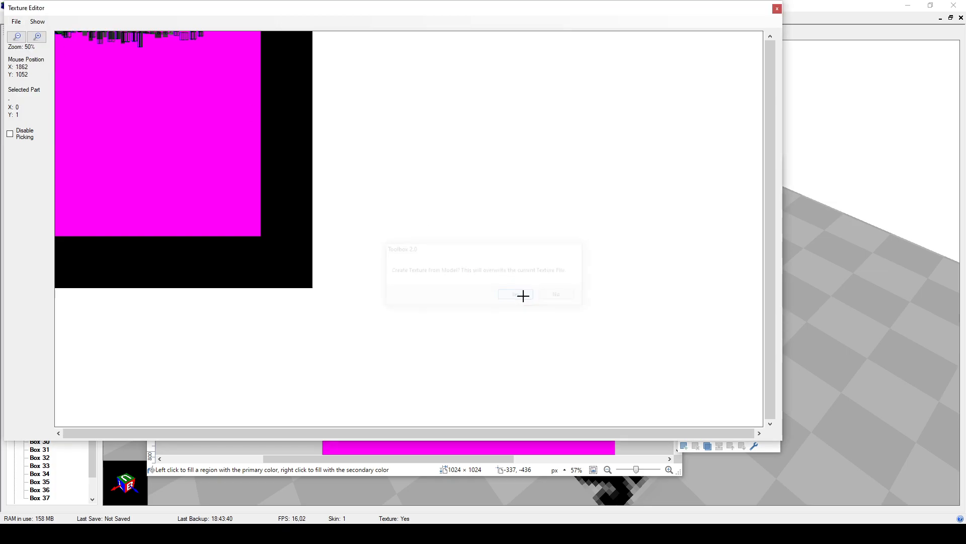
{"action": "left_click", "coordinate": [858, 145]}
{"action": "mouse_move", "coordinate": [695, 205]}
{"action": "middle_mouse_down"}
{"action": "mouse_move", "coordinate": [679, 195]}
{"action": "mouse_move", "coordinate": [687, 210]}
{"action": "mouse_move", "coordinate": [710, 198]}
{"action": "mouse_move", "coordinate": [697, 191]}
{"action": "mouse_move", "coordinate": [711, 207]}
{"action": "middle_mouse_up"}
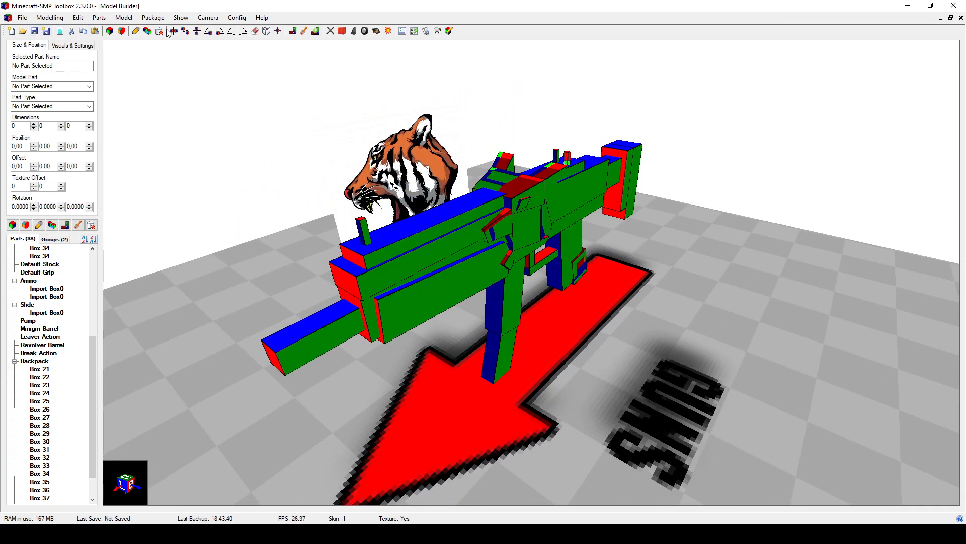
Step: Load Skin_Gun_MP5.png from the Desktop into the Texture Editor
{"action": "left_click", "coordinate": [715, 532]}
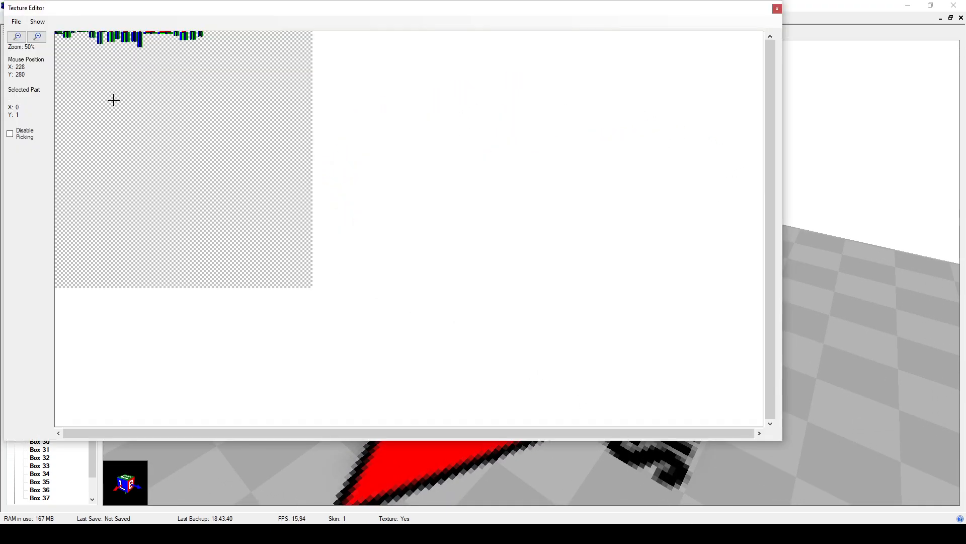
{"action": "left_click", "coordinate": [16, 21]}
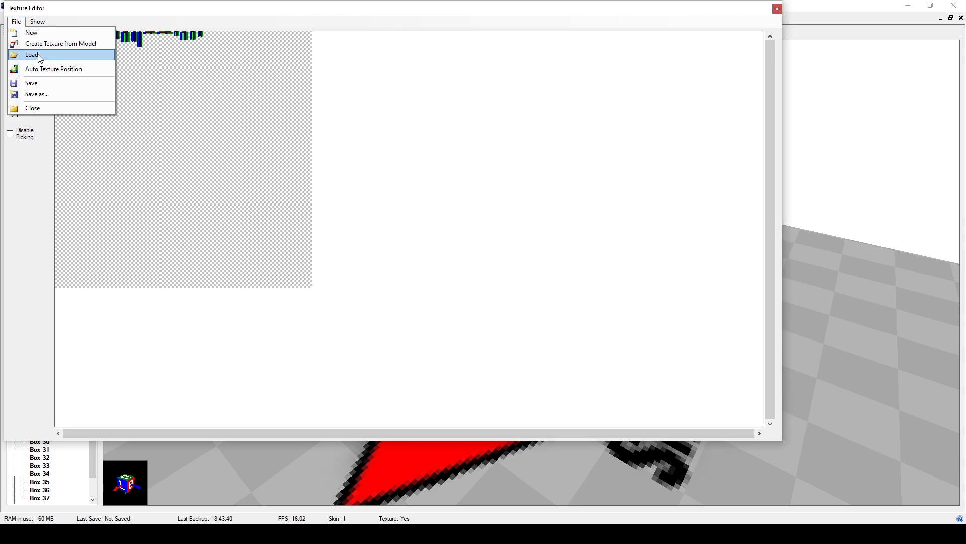
{"action": "left_click", "coordinate": [39, 57]}
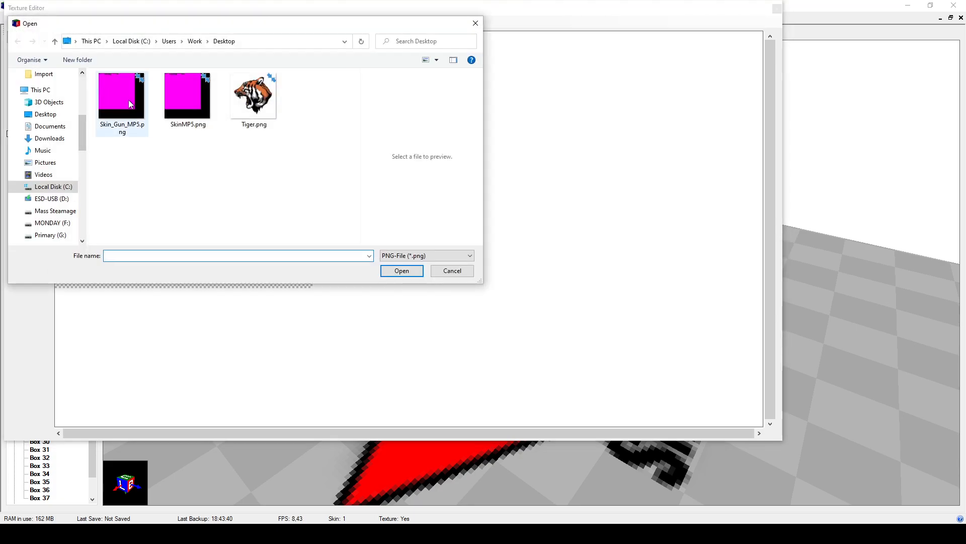
{"action": "left_click", "coordinate": [120, 98]}
{"action": "left_click", "coordinate": [483, 533]}
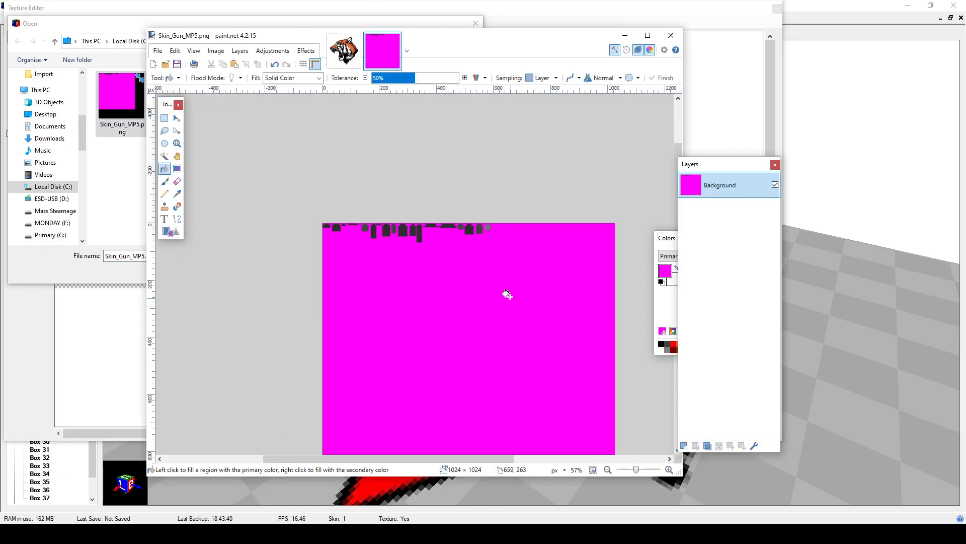
{"action": "key", "text": "s"}
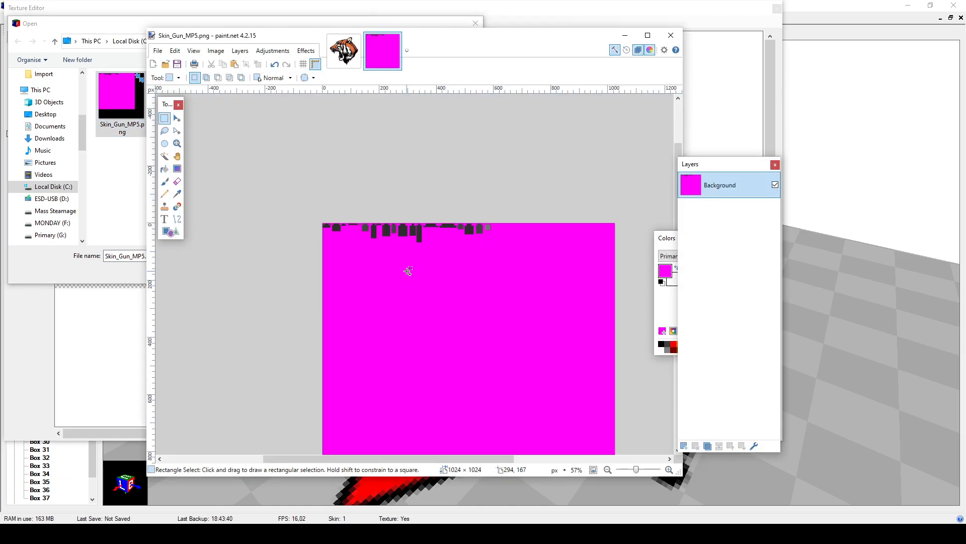
{"action": "left_click", "coordinate": [126, 164]}
{"action": "double_click", "coordinate": [139, 108]}
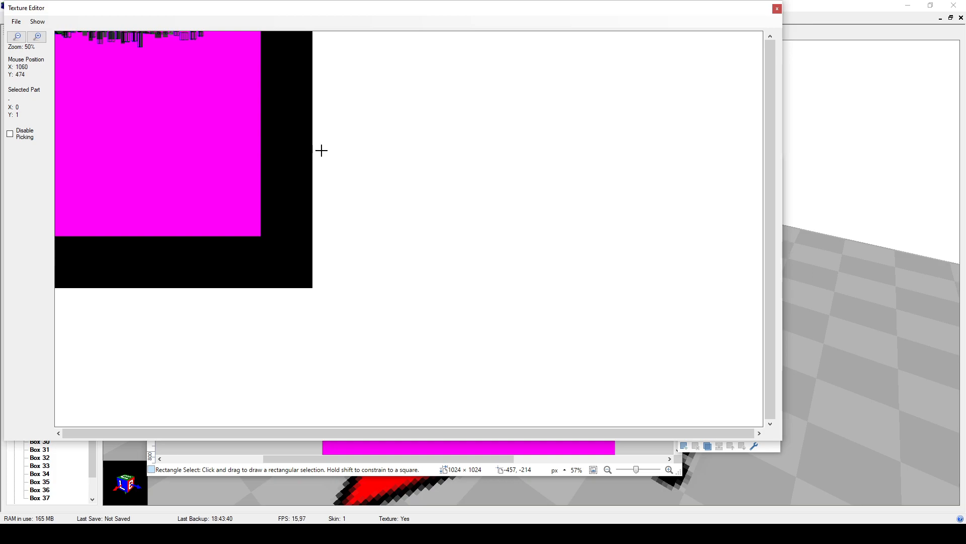
{"action": "left_click", "coordinate": [16, 21]}
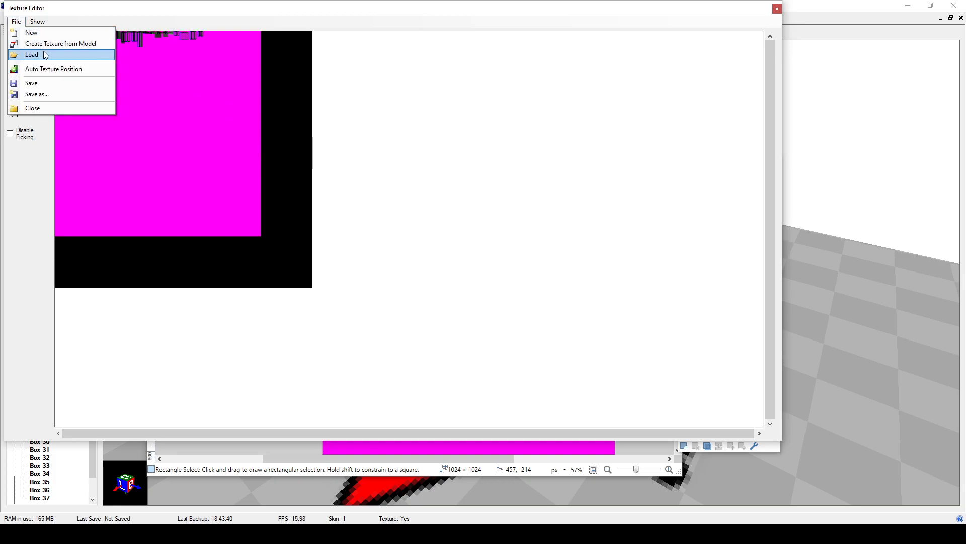
{"action": "left_click", "coordinate": [45, 55]}
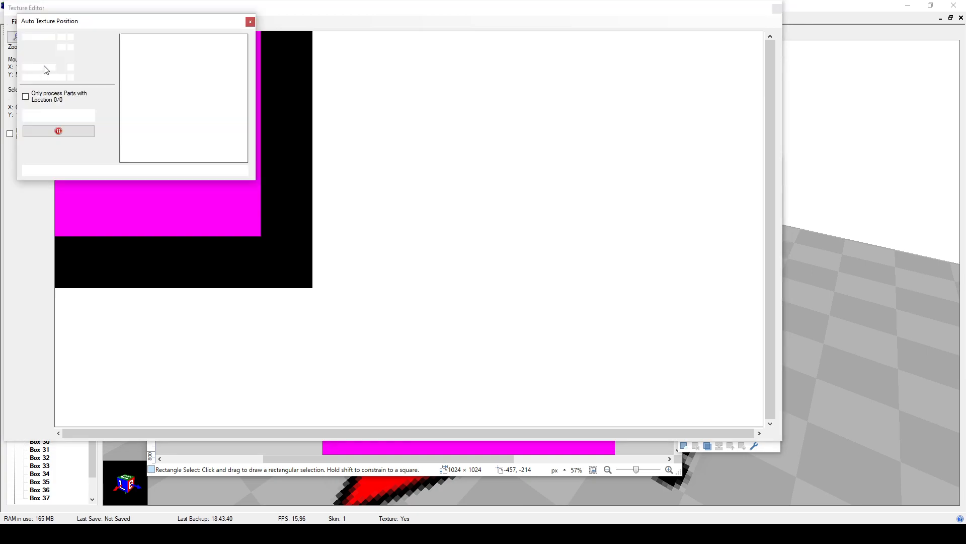
{"action": "left_click", "coordinate": [249, 22]}
Step: Replace the loaded magenta texture with one created from the model
{"action": "left_click", "coordinate": [19, 25]}
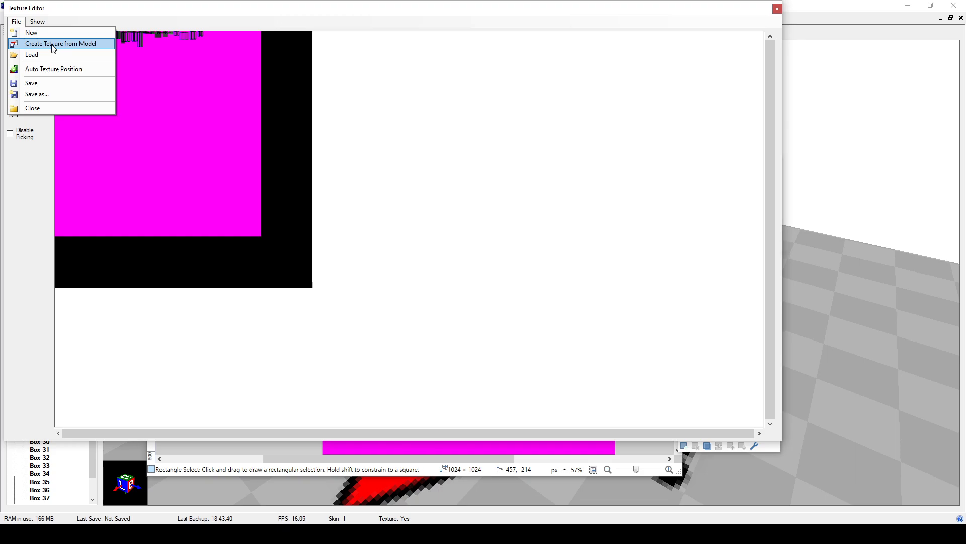
{"action": "left_click", "coordinate": [52, 45]}
{"action": "left_click", "coordinate": [514, 294]}
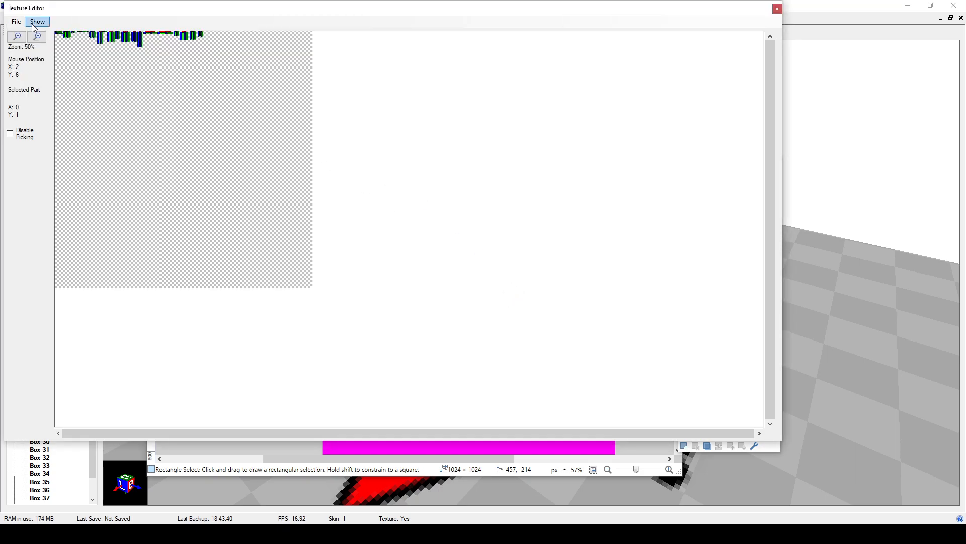
Step: Try to run Auto Texture Position on only the parts with location 0/0
{"action": "left_click", "coordinate": [16, 21]}
{"action": "left_click", "coordinate": [41, 67]}
{"action": "left_click", "coordinate": [74, 117]}
{"action": "left_click", "coordinate": [93, 129]}
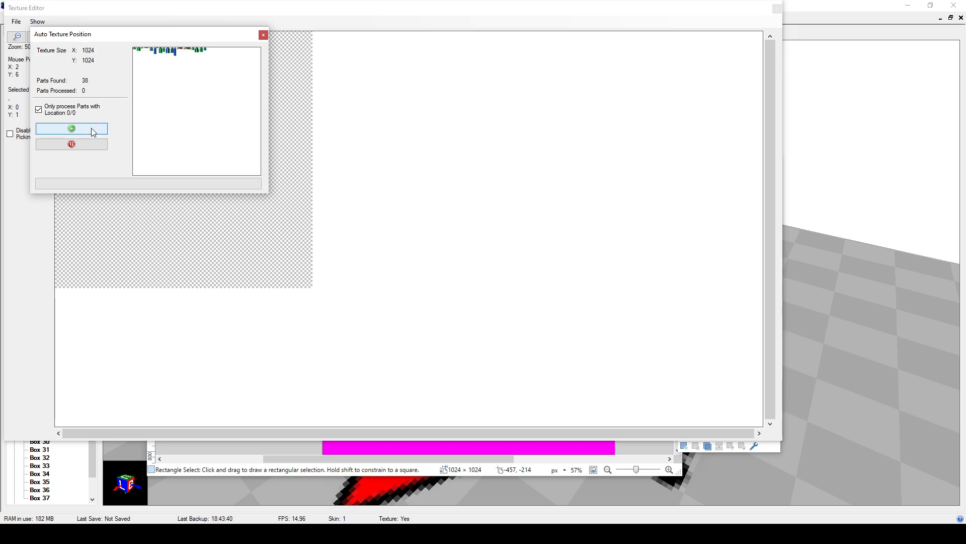
{"action": "left_click", "coordinate": [94, 128]}
{"action": "left_click", "coordinate": [263, 35]}
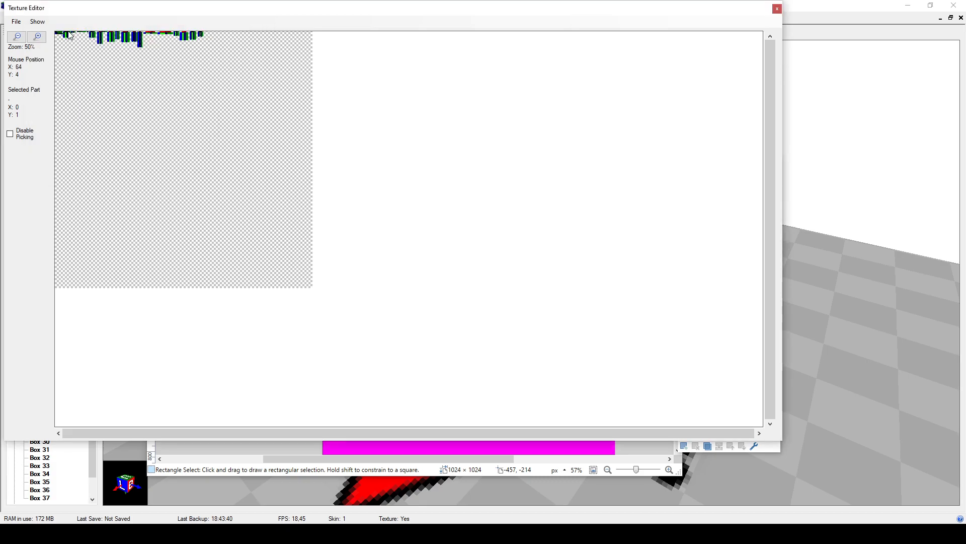
Step: Recreate the texture from the model once more and close the Texture Editor
{"action": "left_click", "coordinate": [16, 21]}
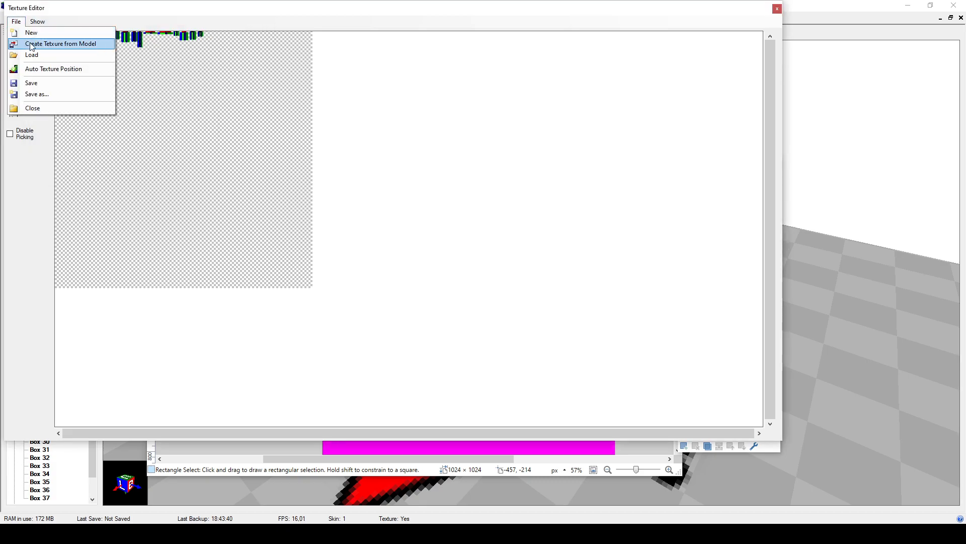
{"action": "left_click", "coordinate": [37, 41]}
{"action": "left_click", "coordinate": [508, 296]}
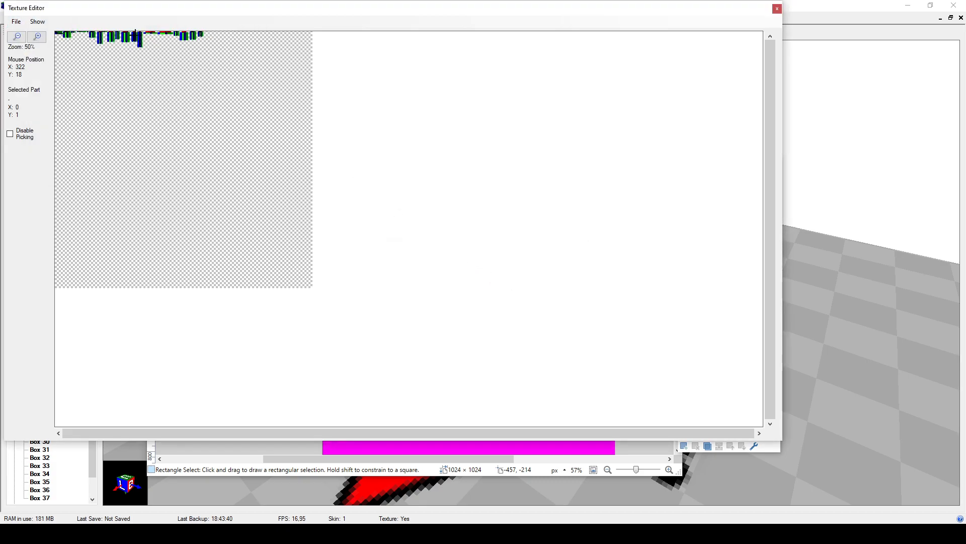
{"action": "left_click", "coordinate": [777, 9]}
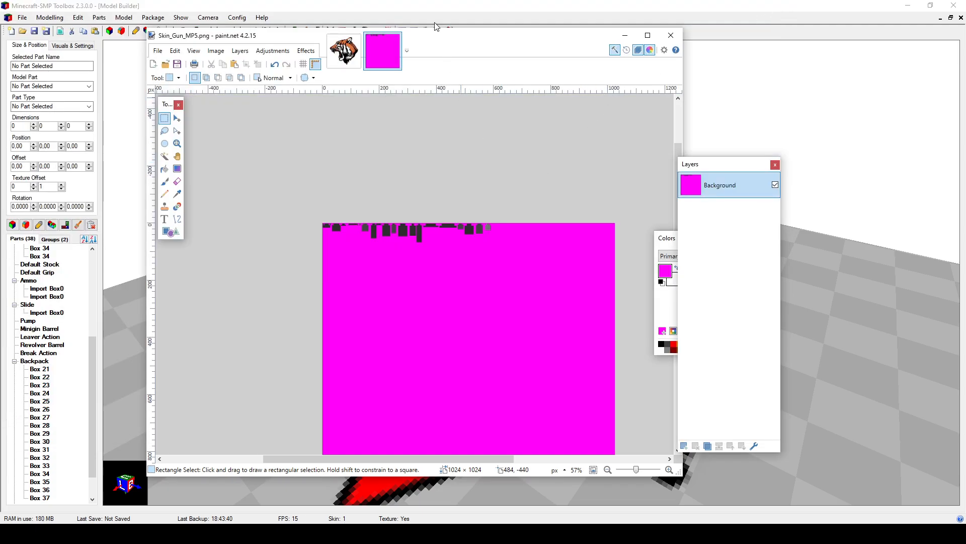
Step: Bring the Model Builder to the front, inspect the gun from a lower angle and save the model
{"action": "left_click_drag", "start_coordinate": [438, 33], "coordinate": [485, 44]}
{"action": "left_click", "coordinate": [498, 5]}
{"action": "left_click_drag", "start_coordinate": [483, 253], "coordinate": [615, 270]}
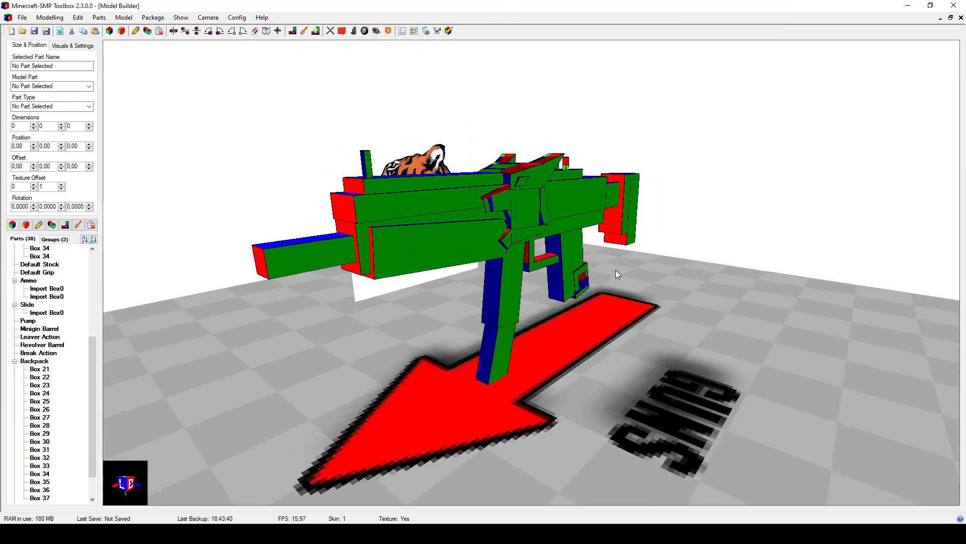
{"action": "left_click", "coordinate": [34, 32]}
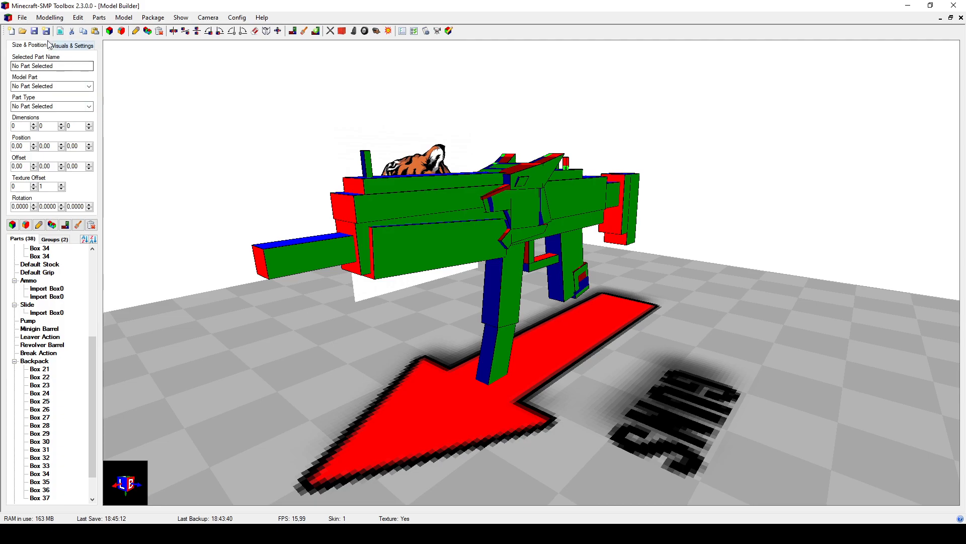
Step: Reopen the Texture Editor in a wider window and retry Auto Texture Position on only the parts with location 0/0
{"action": "left_click", "coordinate": [99, 18]}
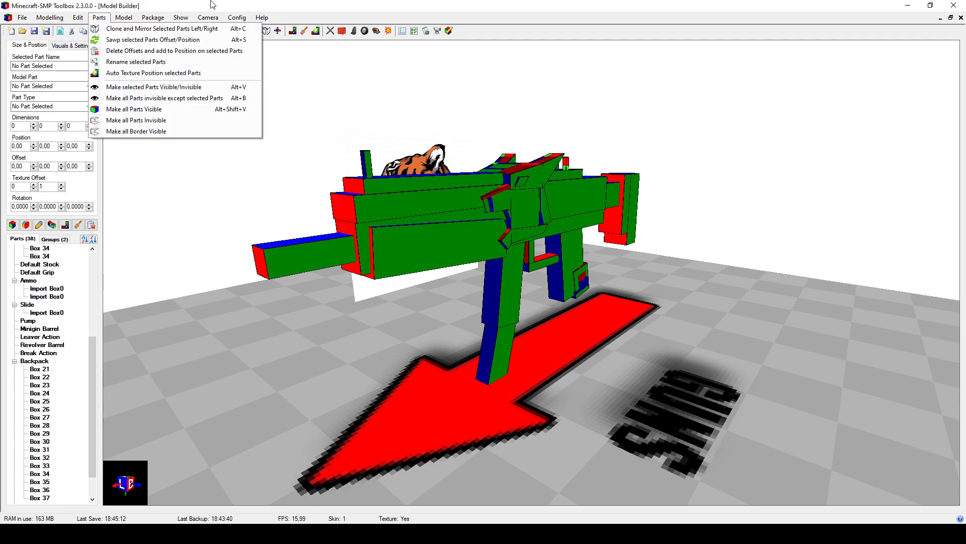
{"action": "left_click", "coordinate": [100, 17]}
{"action": "left_click", "coordinate": [292, 31]}
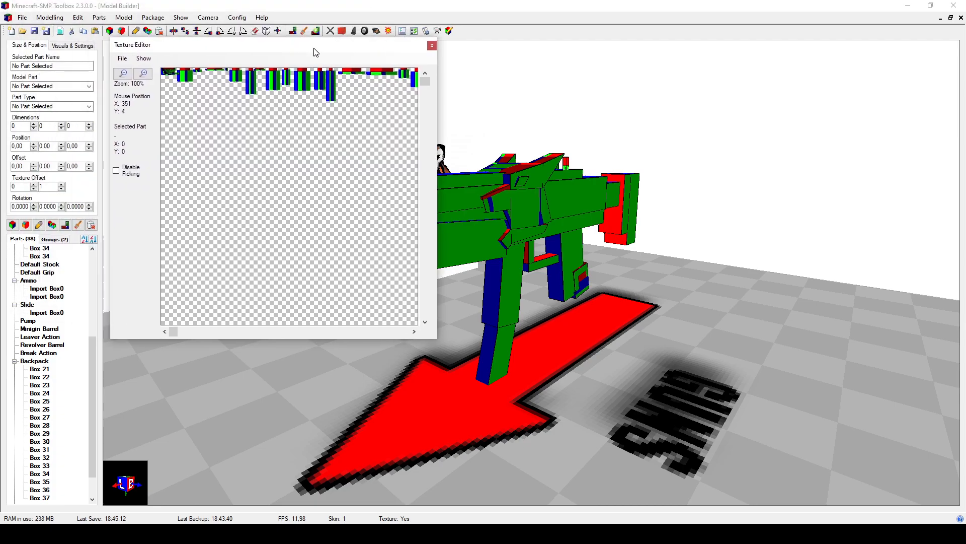
{"action": "left_click_drag", "start_coordinate": [439, 129], "coordinate": [769, 129]}
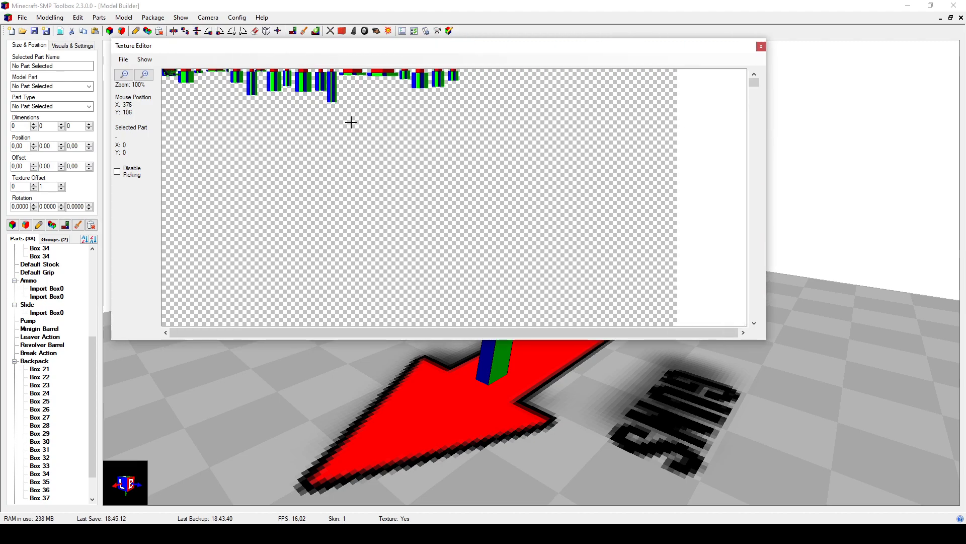
{"action": "left_click", "coordinate": [123, 60]}
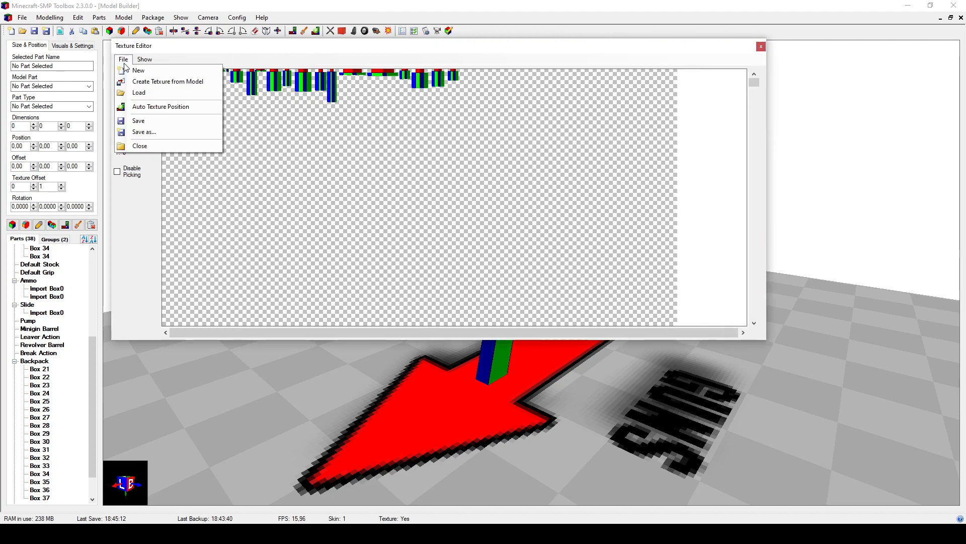
{"action": "left_click", "coordinate": [146, 108]}
{"action": "left_click", "coordinate": [66, 137]}
{"action": "left_click", "coordinate": [101, 155]}
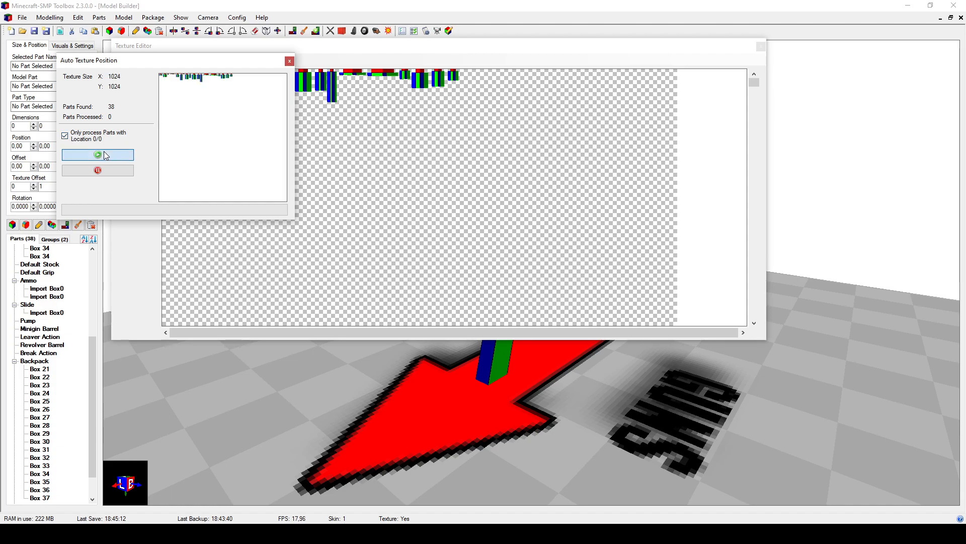
{"action": "left_click_drag", "start_coordinate": [293, 224], "coordinate": [340, 246]}
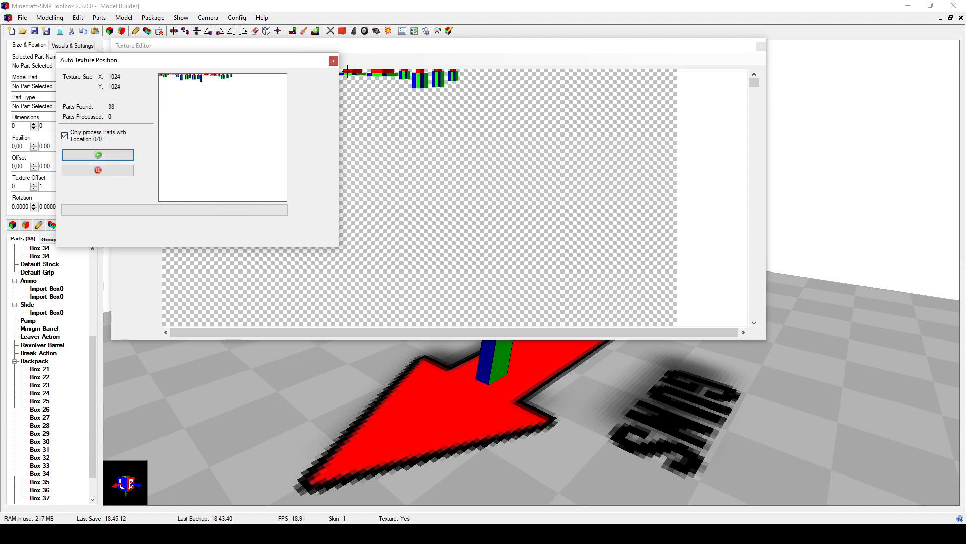
{"action": "left_click", "coordinate": [336, 62]}
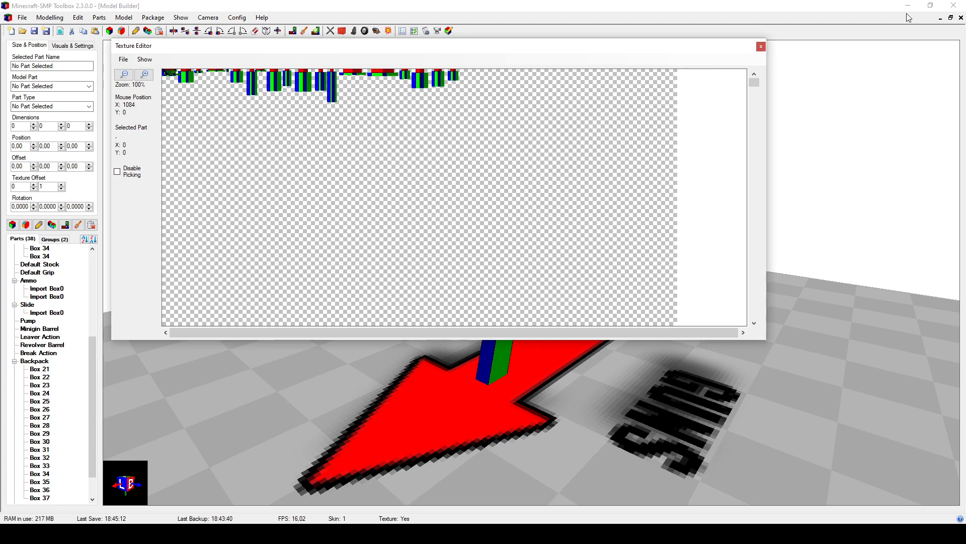
Step: Close Minecraft-SMP Toolbox and restart it with an empty Model Builder
{"action": "left_click", "coordinate": [953, 6]}
{"action": "left_click", "coordinate": [467, 296]}
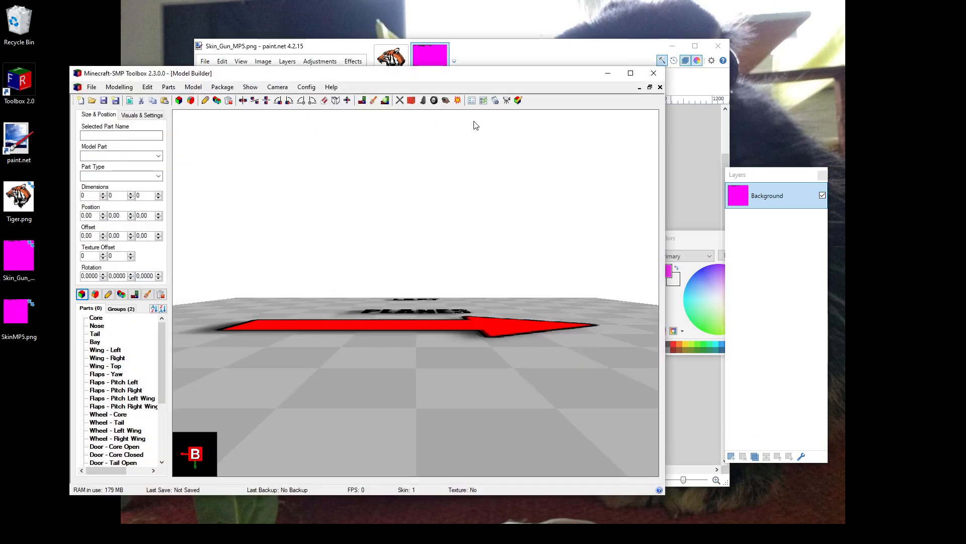
Step: Maximise the Model Builder window and open the model file ModelMP5.mtb
{"action": "double_click", "coordinate": [557, 73]}
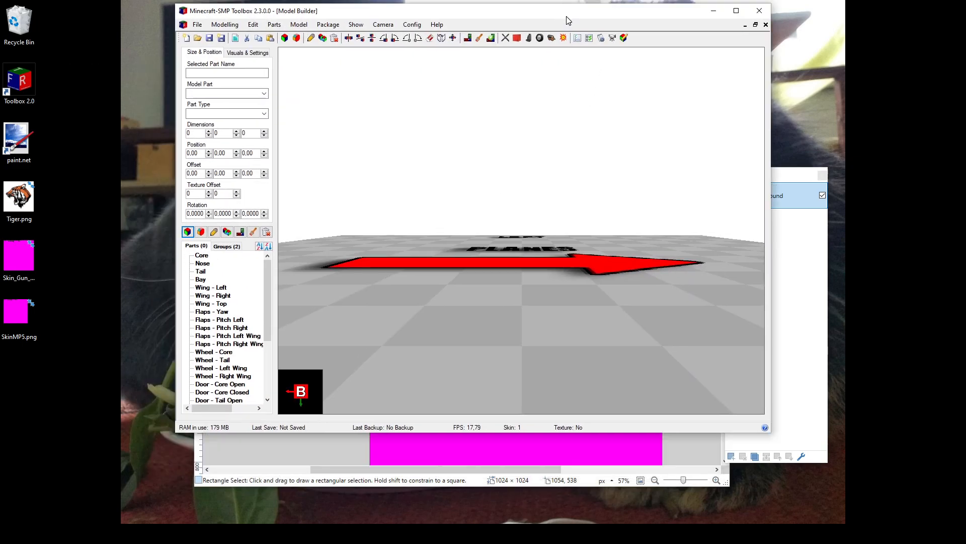
{"action": "left_click", "coordinate": [22, 31]}
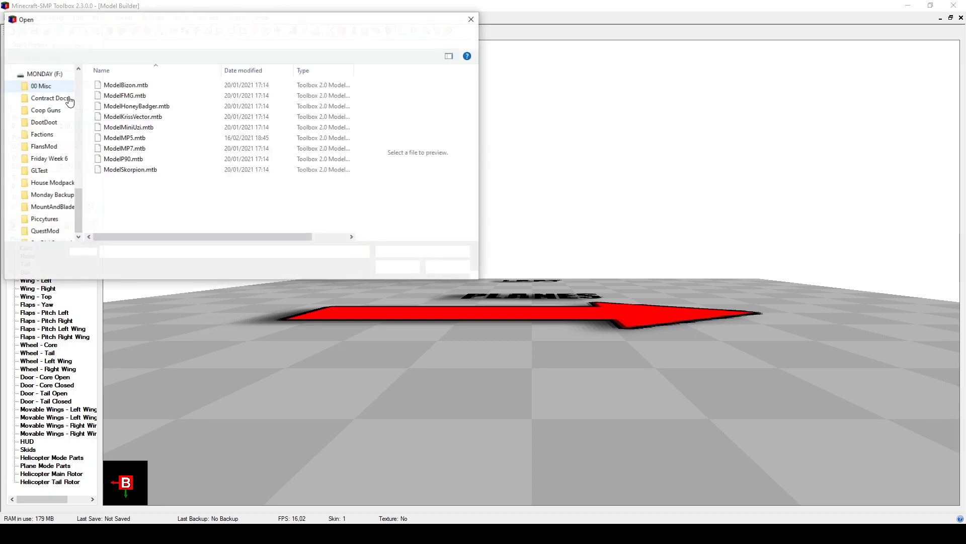
{"action": "double_click", "coordinate": [126, 138]}
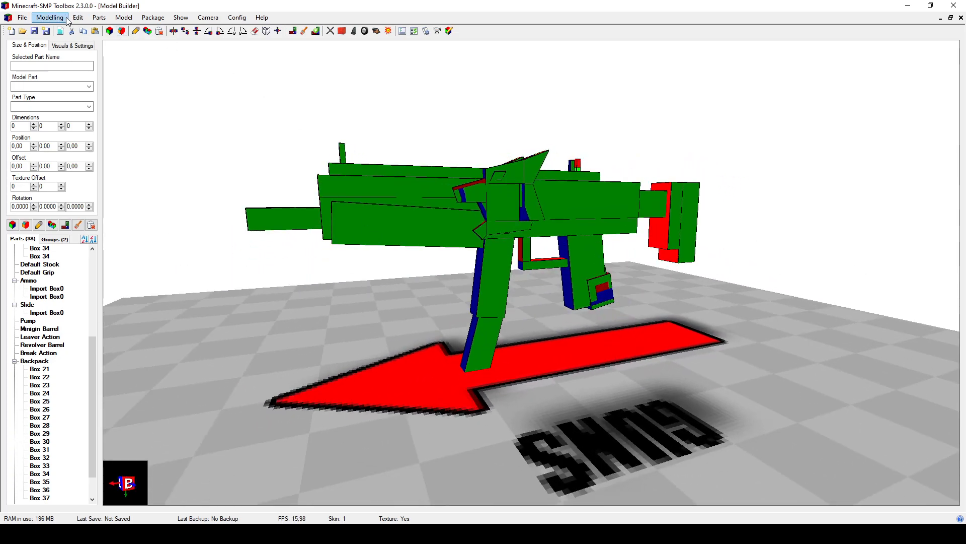
Step: Open the Texture Editor and try Auto Texture Position on only the parts with location 0/0
{"action": "left_click", "coordinate": [293, 31]}
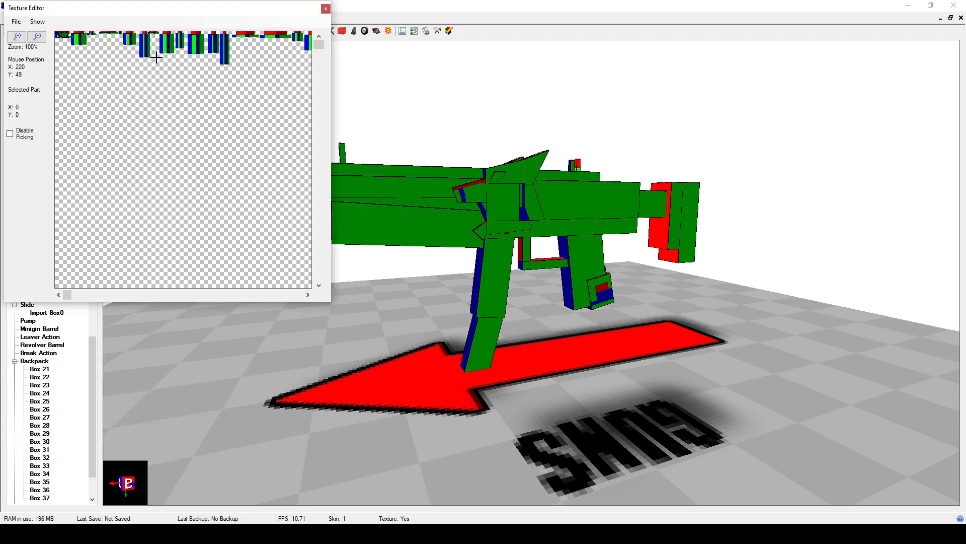
{"action": "left_click", "coordinate": [16, 21]}
{"action": "left_click", "coordinate": [45, 70]}
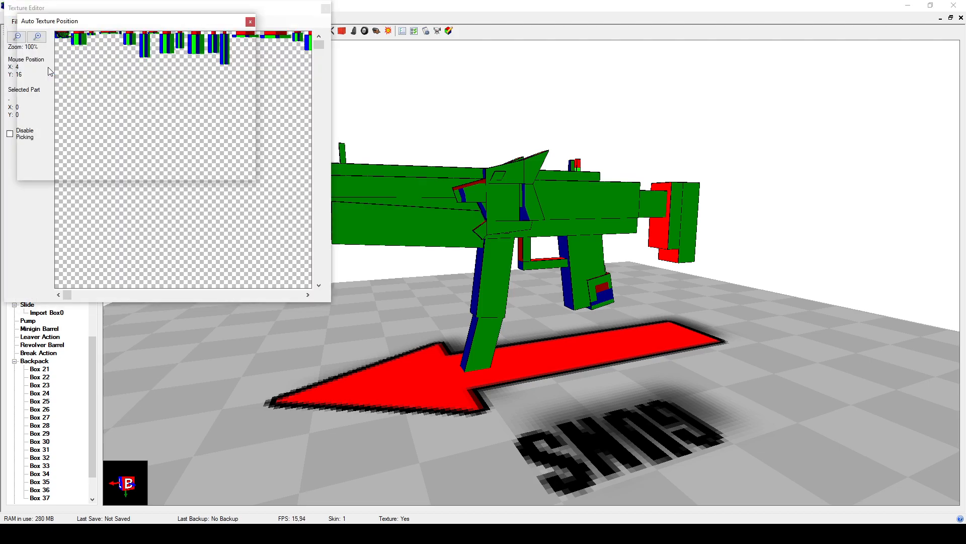
{"action": "left_click", "coordinate": [59, 115]}
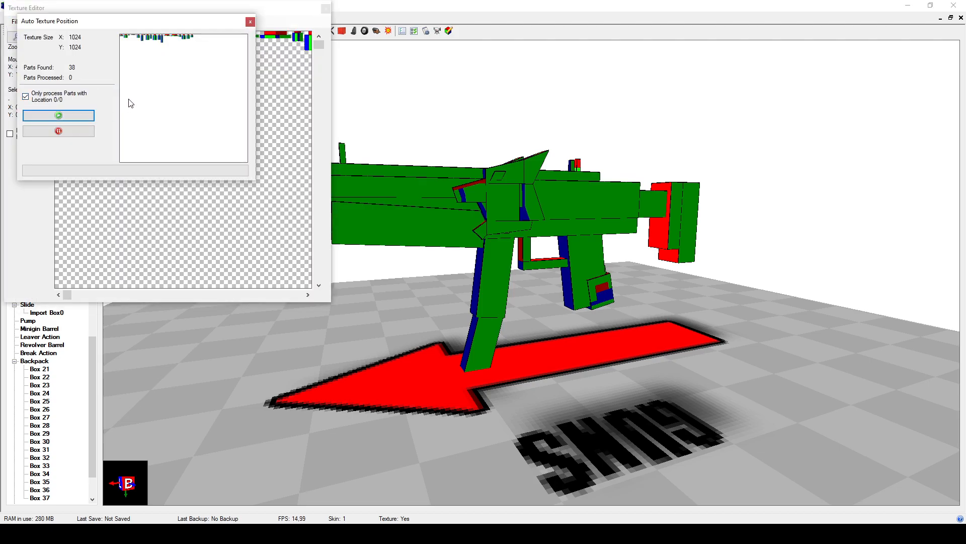
{"action": "left_click_drag", "start_coordinate": [233, 22], "coordinate": [271, 112]}
{"action": "left_click", "coordinate": [289, 110]}
Step: Save the current texture to the Desktop under the file name TempSkin.png
{"action": "left_click", "coordinate": [16, 22]}
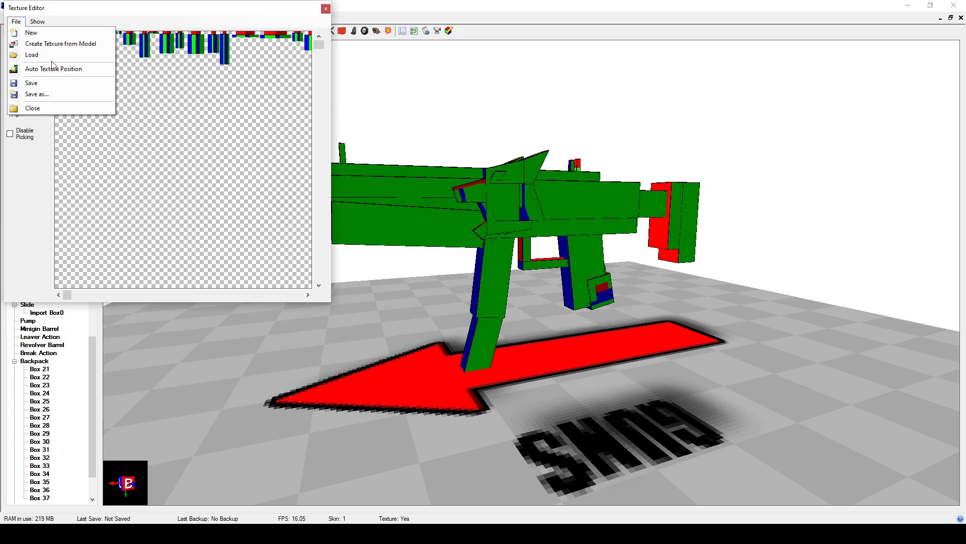
{"action": "left_click", "coordinate": [41, 86]}
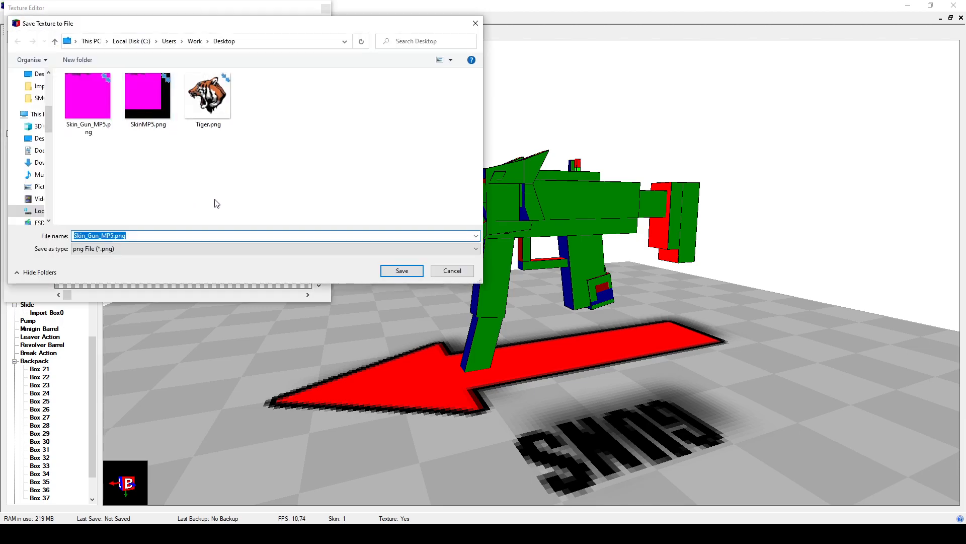
{"action": "type", "text": "TempSki"}
{"action": "key", "text": "Return"}
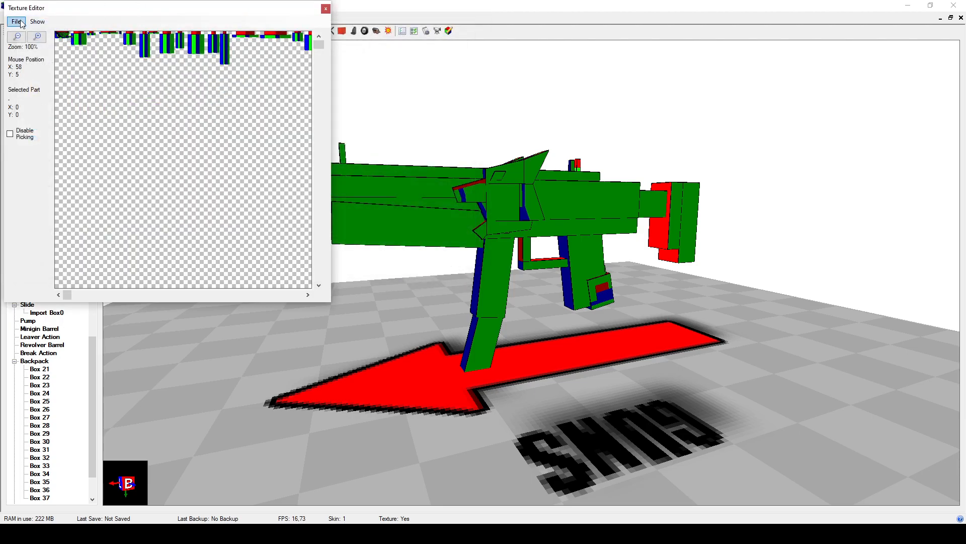
Step: Run Auto Texture Position on all parts, with the restriction to parts at location 0/0 turned off
{"action": "left_click", "coordinate": [21, 22]}
{"action": "left_click", "coordinate": [46, 68]}
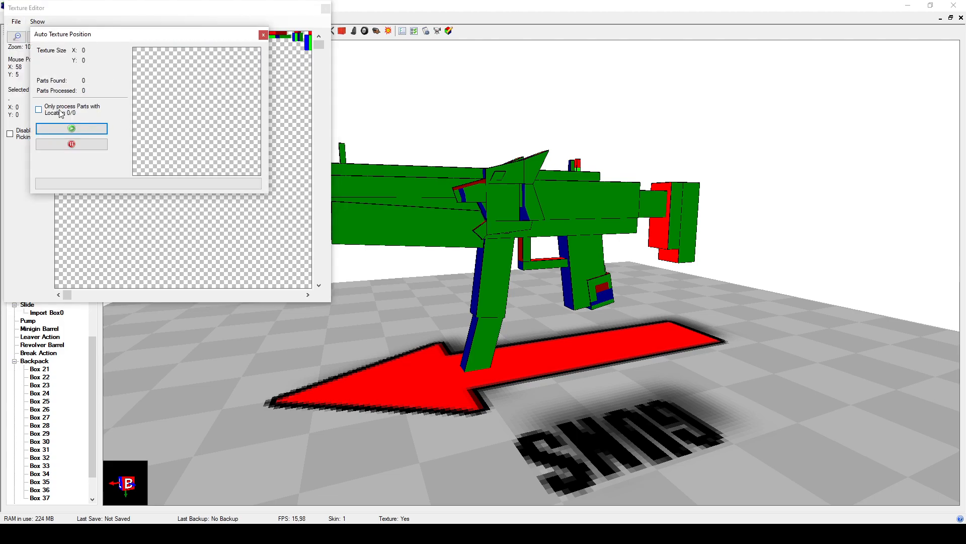
{"action": "left_click", "coordinate": [70, 128]}
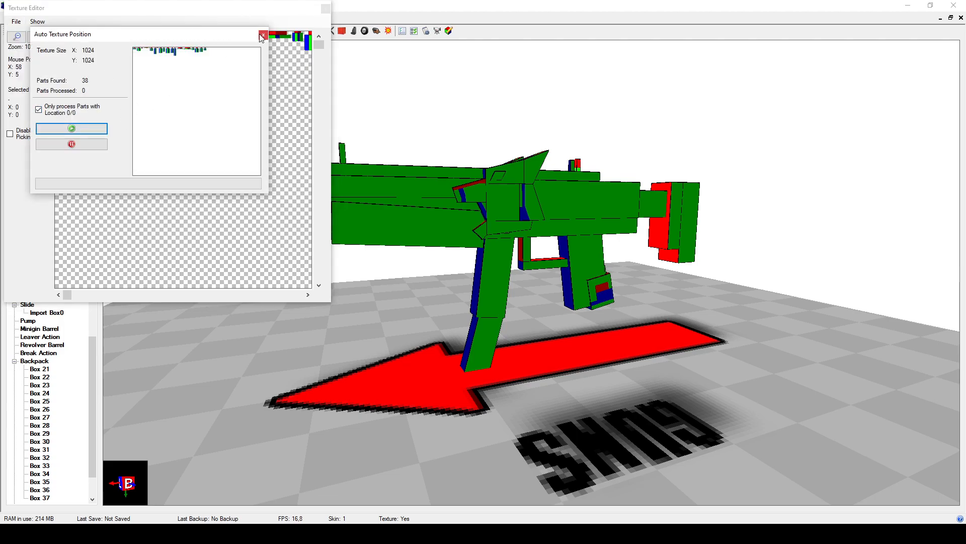
{"action": "left_click", "coordinate": [53, 108]}
{"action": "left_click", "coordinate": [73, 129]}
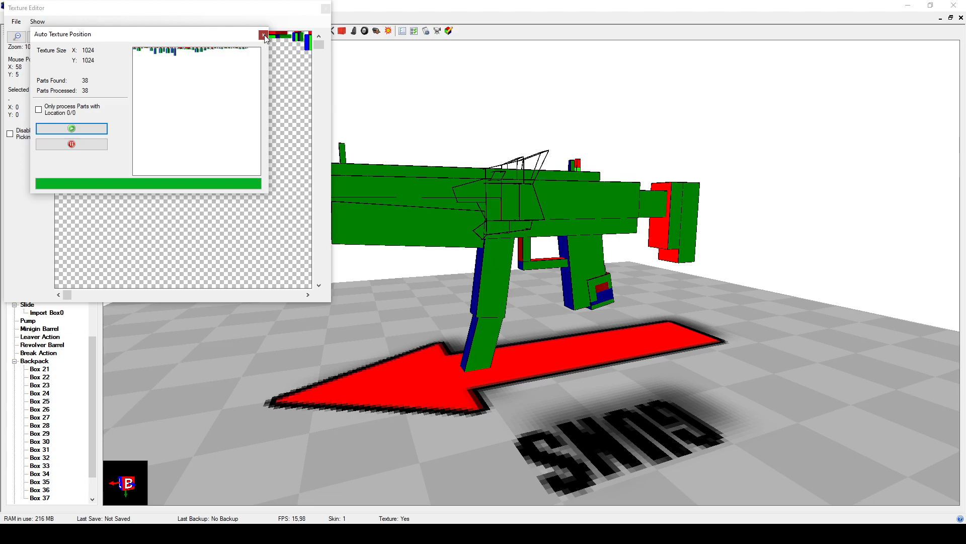
{"action": "left_click", "coordinate": [264, 34]}
Step: Create the texture from the model, overwriting the current texture file
{"action": "scroll", "coordinate": [105, 62], "scroll_direction": "up", "scroll_amount": 4}
{"action": "scroll", "coordinate": [104, 62], "scroll_direction": "down", "scroll_amount": 2}
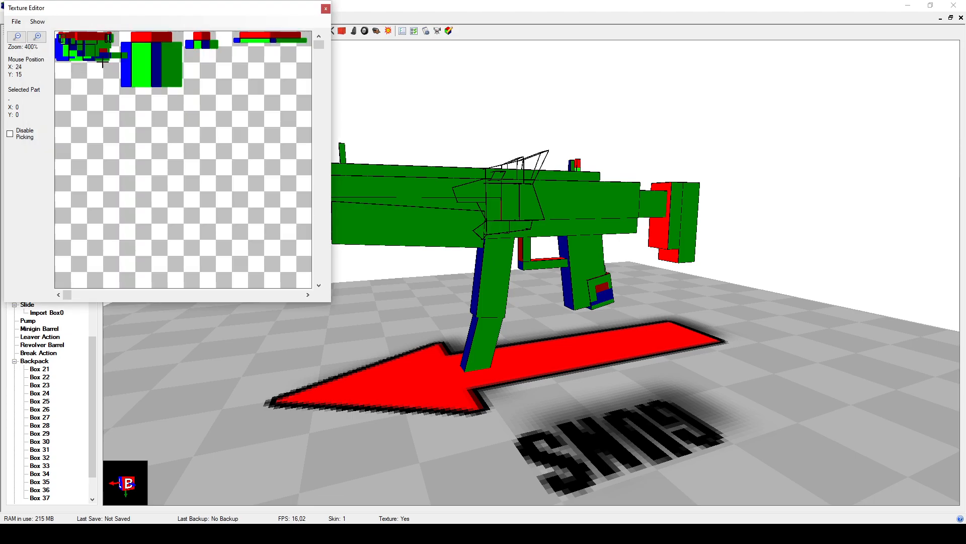
{"action": "left_click", "coordinate": [16, 22]}
{"action": "left_click", "coordinate": [45, 41]}
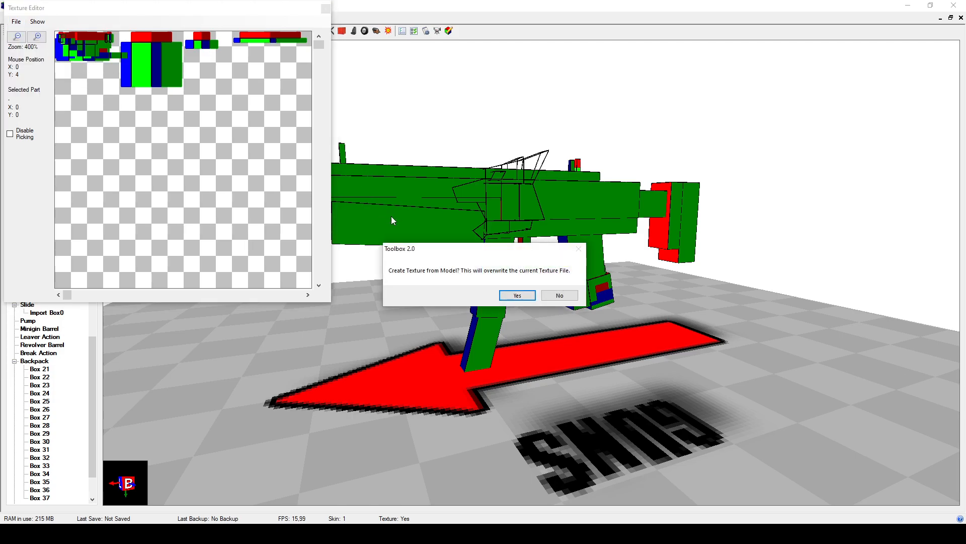
{"action": "left_click", "coordinate": [516, 295]}
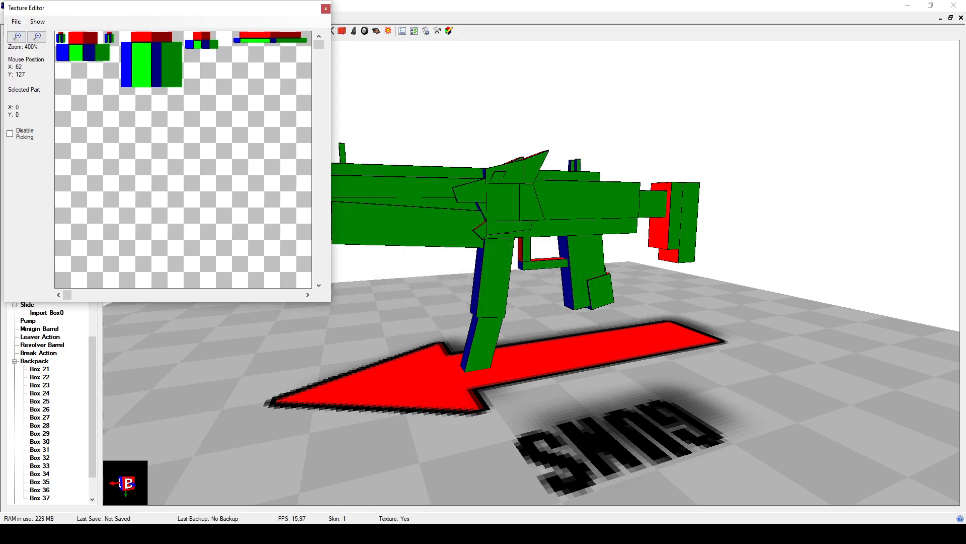
Step: Switch to paint.net, place its window beside the Texture Editor and compare the part outlines of Skin_Gun_MP5.png with the new texture
{"action": "key", "text": "alt+Tab"}
{"action": "scroll", "coordinate": [378, 220], "scroll_direction": "up", "scroll_amount": 6, "text": "ctrl"}
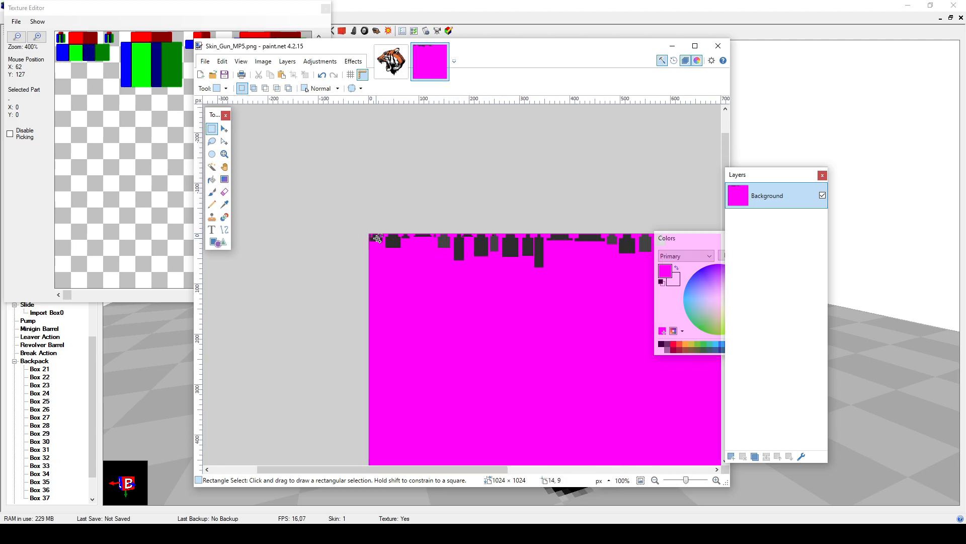
{"action": "scroll", "coordinate": [385, 248], "scroll_direction": "down", "scroll_amount": 1, "text": "ctrl"}
{"action": "mouse_move", "coordinate": [508, 56]}
{"action": "left_mouse_down"}
{"action": "mouse_move", "coordinate": [628, 57]}
{"action": "mouse_move", "coordinate": [671, 34]}
{"action": "left_mouse_up"}
{"action": "left_click_drag", "start_coordinate": [683, 240], "coordinate": [770, 357]}
{"action": "left_click_drag", "start_coordinate": [495, 447], "coordinate": [557, 455]}
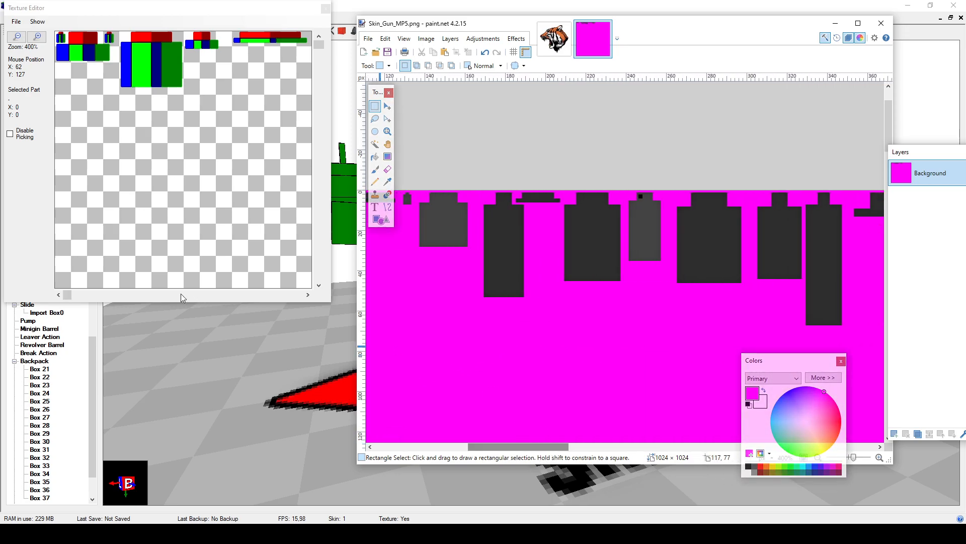
{"action": "mouse_move", "coordinate": [71, 297]}
{"action": "left_mouse_down"}
{"action": "mouse_move", "coordinate": [249, 295]}
{"action": "mouse_move", "coordinate": [227, 295]}
{"action": "left_mouse_up"}
{"action": "scroll", "coordinate": [196, 189], "scroll_direction": "down", "scroll_amount": 2}
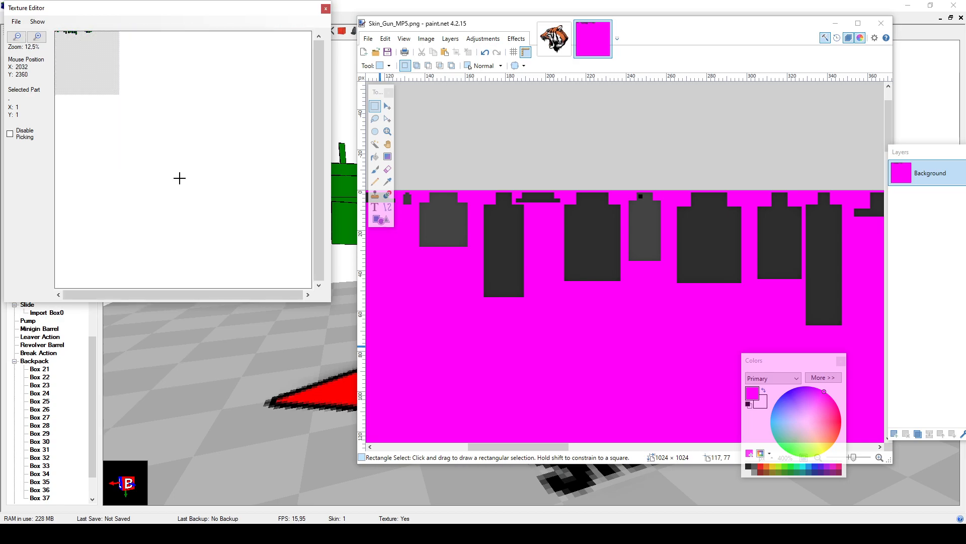
{"action": "scroll", "coordinate": [231, 101], "scroll_direction": "up", "scroll_amount": 1}
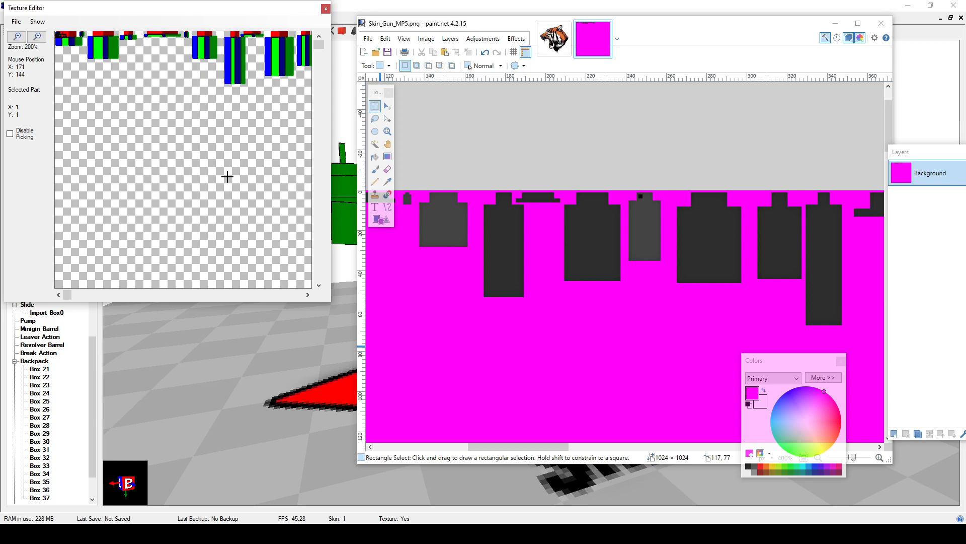
{"action": "left_click_drag", "start_coordinate": [72, 293], "coordinate": [176, 294]}
{"action": "left_click_drag", "start_coordinate": [488, 448], "coordinate": [417, 448]}
Step: Save the newly created texture over the existing TempSkin.png on the Desktop
{"action": "left_click", "coordinate": [21, 22]}
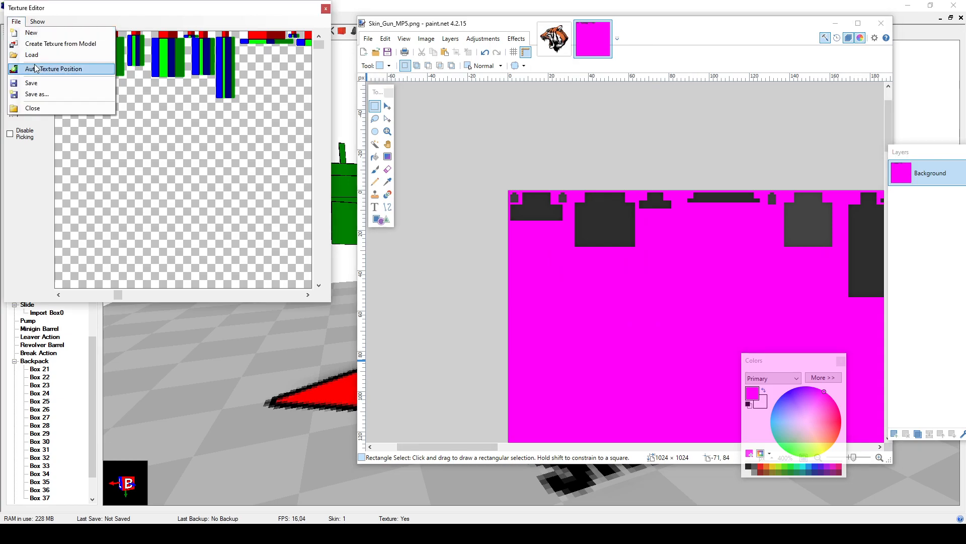
{"action": "left_click", "coordinate": [37, 93]}
{"action": "double_click", "coordinate": [208, 98]}
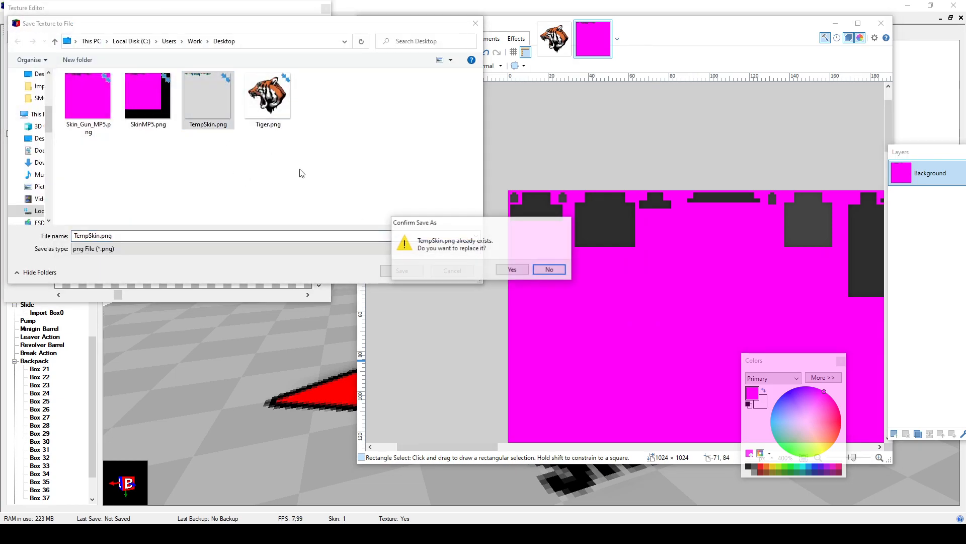
{"action": "left_click", "coordinate": [509, 267]}
Step: Add TempSkin.png to Skin_Gun_MP5.png in paint.net as a new layer
{"action": "left_click", "coordinate": [374, 292]}
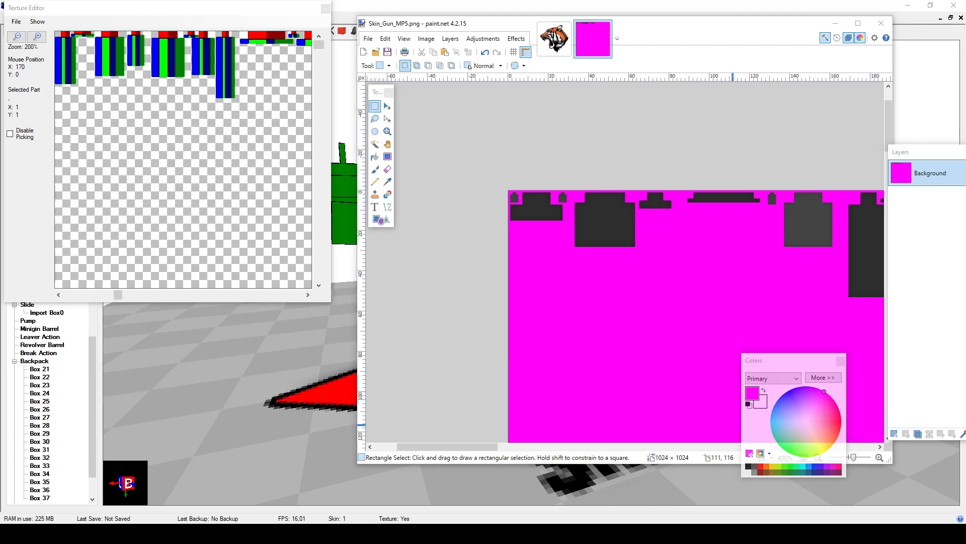
{"action": "left_click_drag", "start_coordinate": [534, 248], "coordinate": [568, 282]}
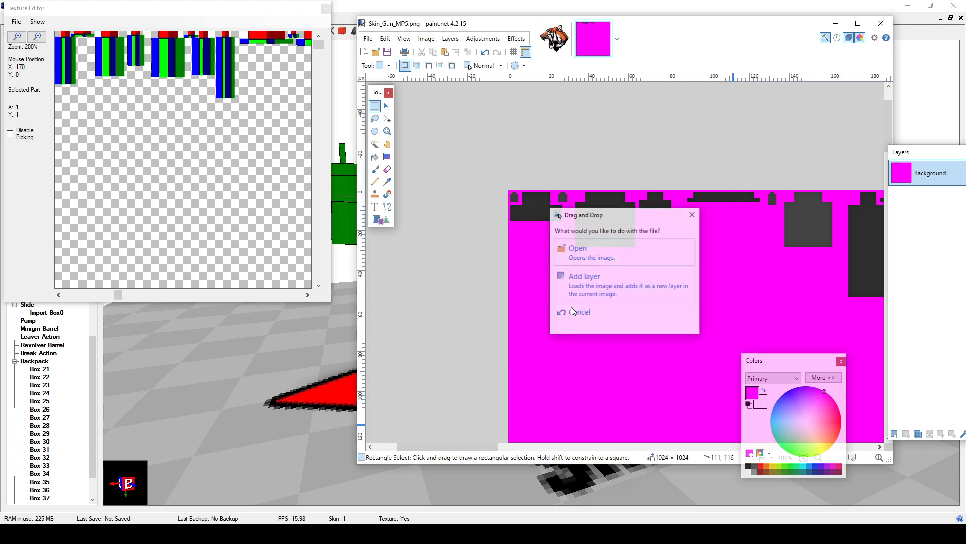
{"action": "left_click", "coordinate": [571, 278]}
Step: Shift the TempSkin layer about 71 px down to compare its part outlines with the gun texture, and undo the shift
{"action": "scroll", "coordinate": [708, 273], "scroll_direction": "down", "scroll_amount": 6, "text": "ctrl"}
{"action": "scroll", "coordinate": [837, 299], "scroll_direction": "up", "scroll_amount": 5, "text": "ctrl"}
{"action": "scroll", "coordinate": [818, 293], "scroll_direction": "down", "scroll_amount": 5, "text": "ctrl"}
{"action": "scroll", "coordinate": [785, 276], "scroll_direction": "up", "scroll_amount": 5, "text": "ctrl"}
{"action": "scroll", "coordinate": [799, 273], "scroll_direction": "up", "scroll_amount": 5, "text": "ctrl"}
{"action": "scroll", "coordinate": [627, 278], "scroll_direction": "down", "scroll_amount": 5, "text": "ctrl"}
{"action": "scroll", "coordinate": [765, 276], "scroll_direction": "down", "scroll_amount": 8, "text": "ctrl"}
{"action": "scroll", "coordinate": [848, 290], "scroll_direction": "up", "scroll_amount": 6, "text": "ctrl"}
{"action": "left_click_drag", "start_coordinate": [729, 290], "coordinate": [731, 331]}
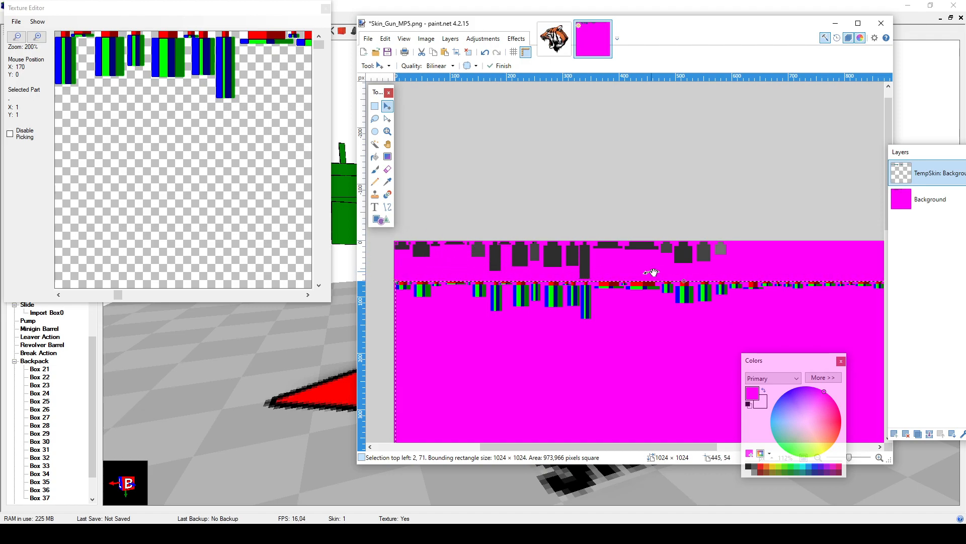
{"action": "scroll", "coordinate": [668, 297], "scroll_direction": "down", "scroll_amount": 5, "text": "ctrl"}
{"action": "scroll", "coordinate": [821, 306], "scroll_direction": "up", "scroll_amount": 5, "text": "ctrl"}
{"action": "scroll", "coordinate": [691, 302], "scroll_direction": "down", "scroll_amount": 4, "text": "ctrl"}
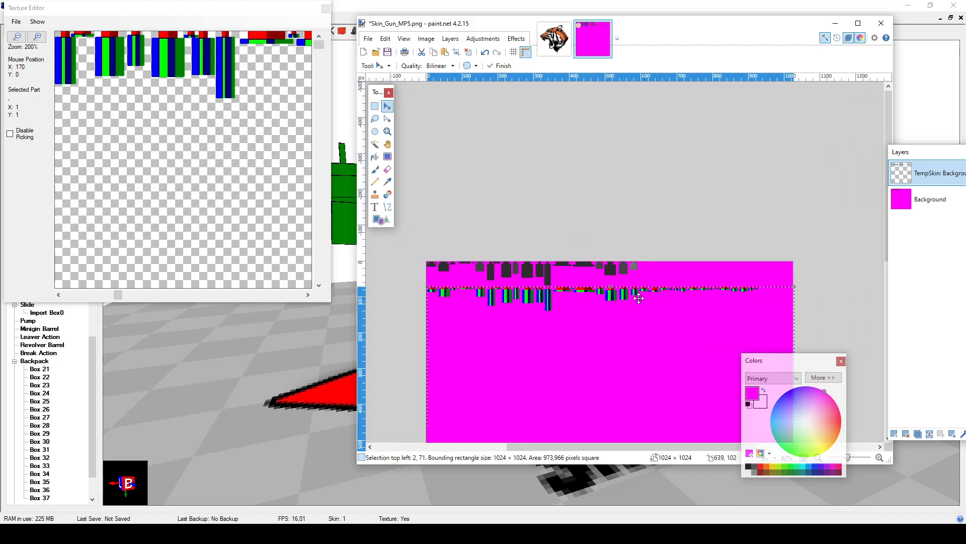
{"action": "scroll", "coordinate": [428, 278], "scroll_direction": "up", "scroll_amount": 5, "text": "ctrl"}
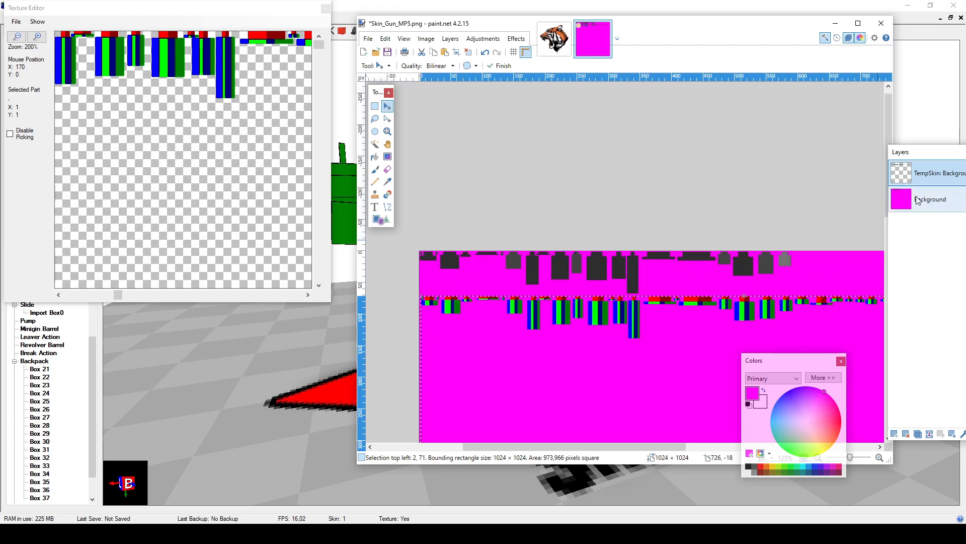
{"action": "key", "text": "ctrl+z"}
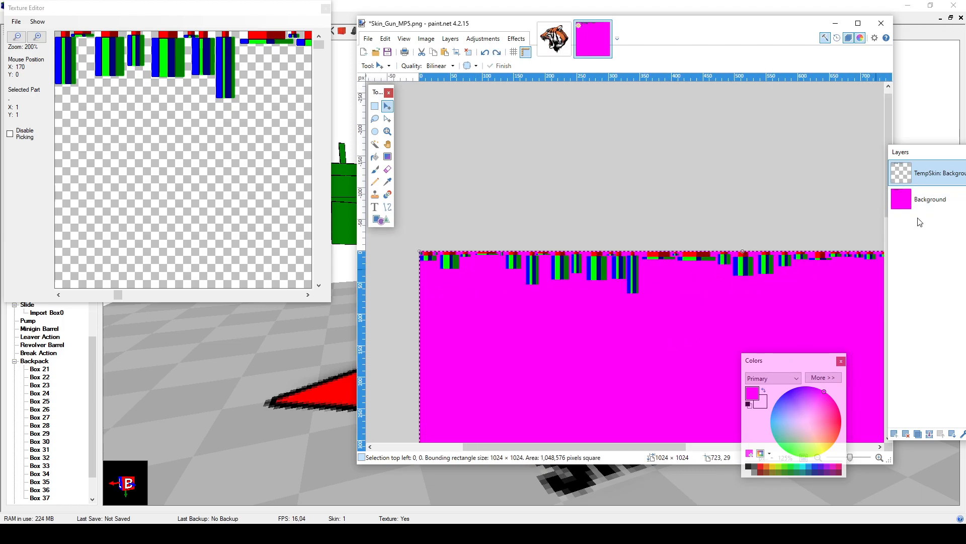
Step: Place the gun's Background layer above the TempSkin layer and delete its magenta area using the Magic Wand
{"action": "left_click_drag", "start_coordinate": [934, 176], "coordinate": [930, 203]}
{"action": "left_click", "coordinate": [935, 176]}
{"action": "key", "text": "s"}
{"action": "key", "text": "s"}
{"action": "key", "text": "s"}
{"action": "key", "text": "s"}
{"action": "left_click", "coordinate": [752, 294]}
{"action": "key", "text": "Delete"}
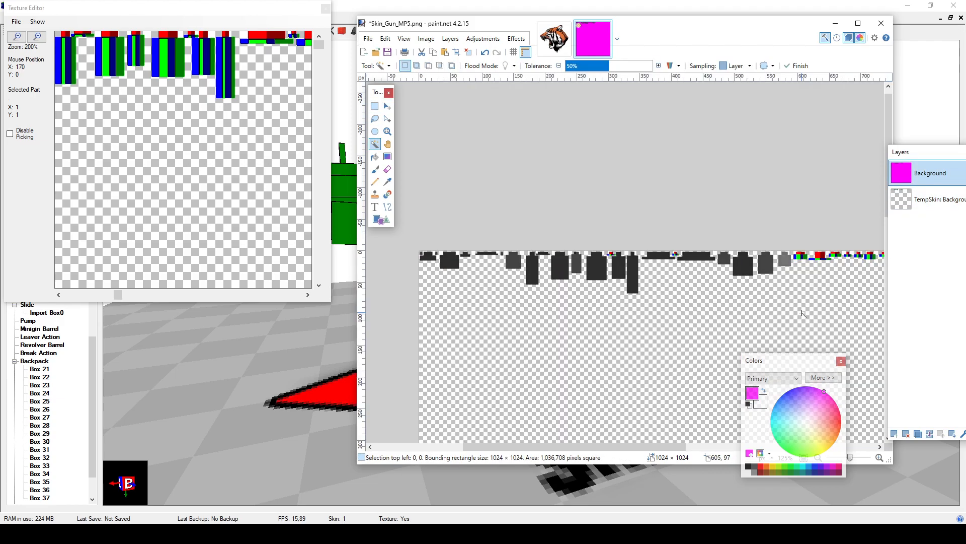
Step: Deselect, merge the gun's Background layer down into the TempSkin layer and save Skin_Gun_MP5.png
{"action": "key", "text": "ctrl+d"}
{"action": "left_click", "coordinate": [929, 434]}
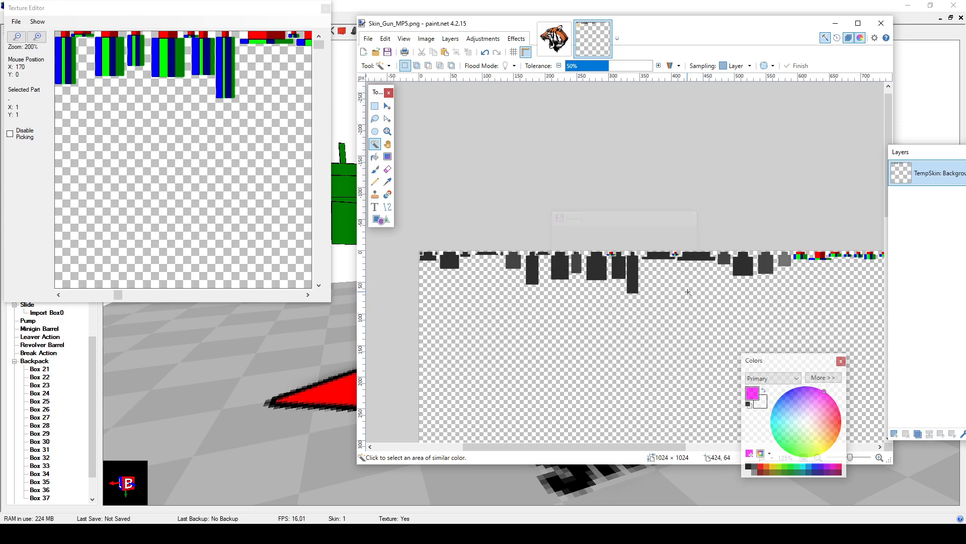
{"action": "key", "text": "s"}
Step: Load TempSkin.png into the Texture Editor of Minecraft-SMP Toolbox and inspect the texture on the gun model
{"action": "left_click", "coordinate": [247, 119]}
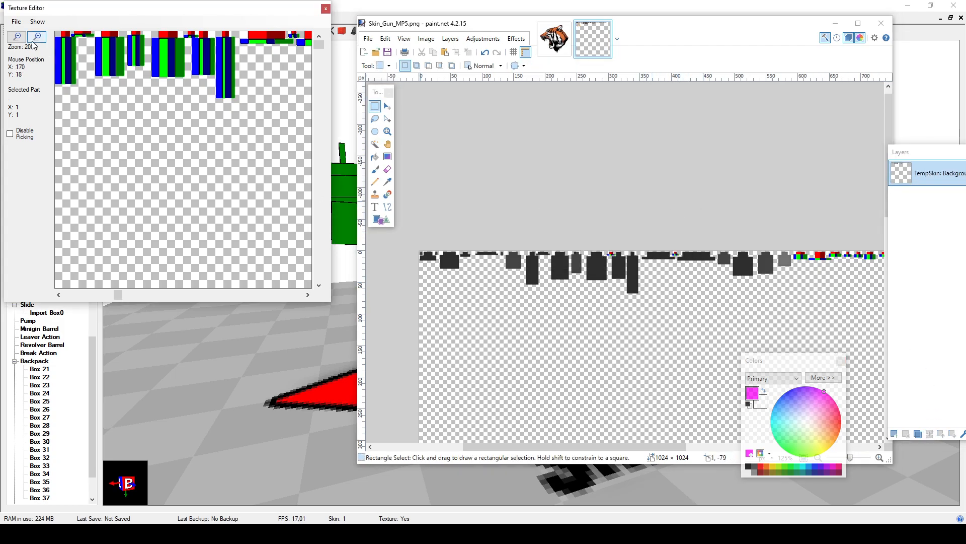
{"action": "left_click", "coordinate": [16, 22]}
{"action": "left_click", "coordinate": [30, 57]}
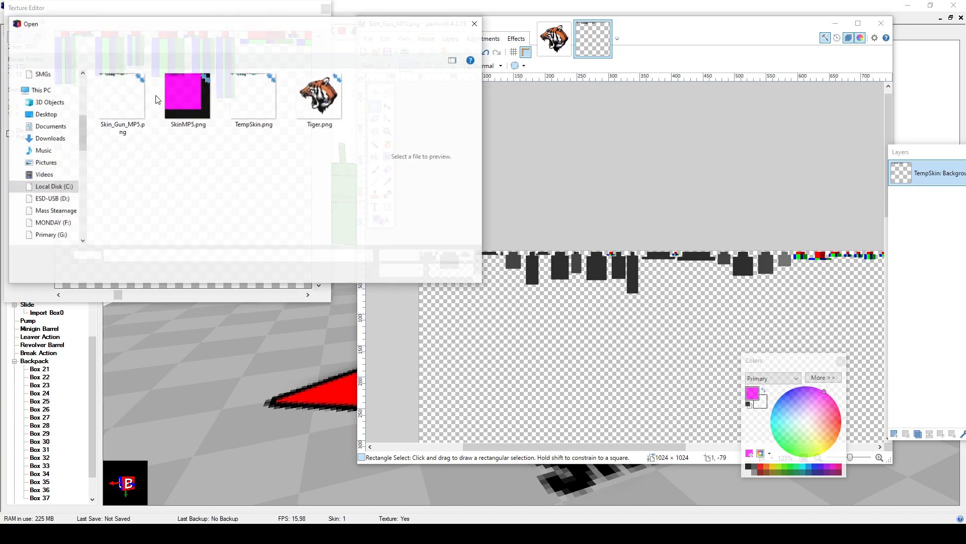
{"action": "double_click", "coordinate": [241, 100]}
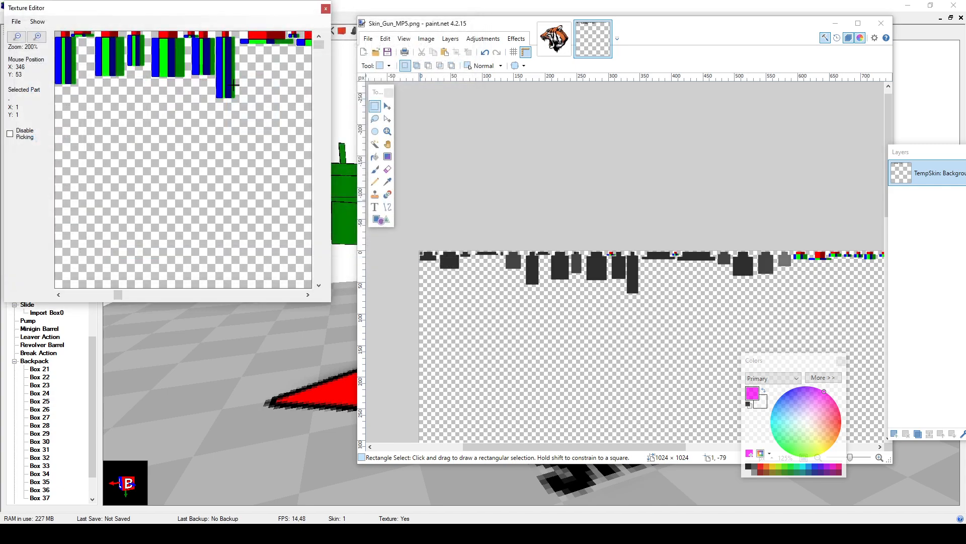
{"action": "scroll", "coordinate": [231, 103], "scroll_direction": "down", "scroll_amount": 3}
{"action": "scroll", "coordinate": [228, 116], "scroll_direction": "up", "scroll_amount": 3}
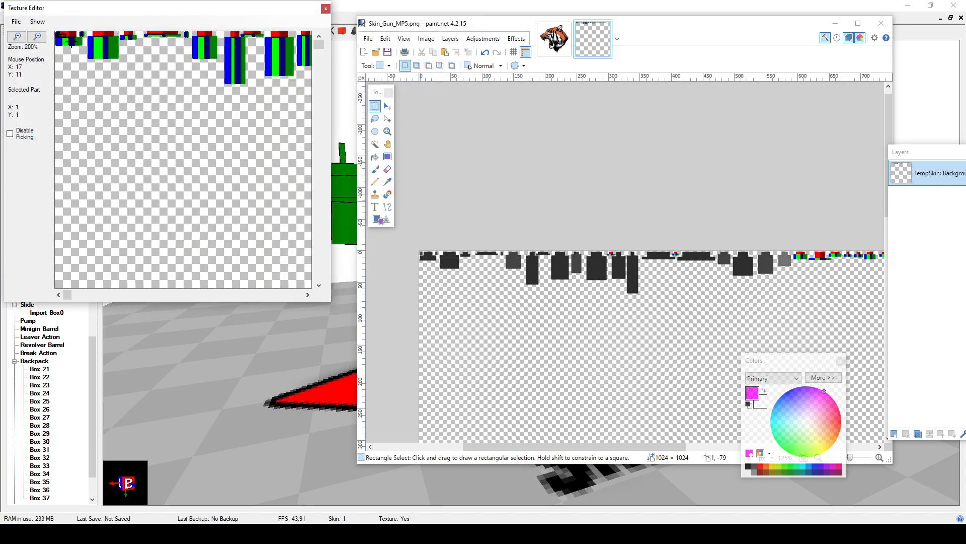
{"action": "scroll", "coordinate": [73, 42], "scroll_direction": "up", "scroll_amount": 2}
{"action": "scroll", "coordinate": [96, 65], "scroll_direction": "down", "scroll_amount": 2}
{"action": "left_click", "coordinate": [324, 11]}
{"action": "middle_click_drag", "start_coordinate": [529, 282], "coordinate": [593, 301]}
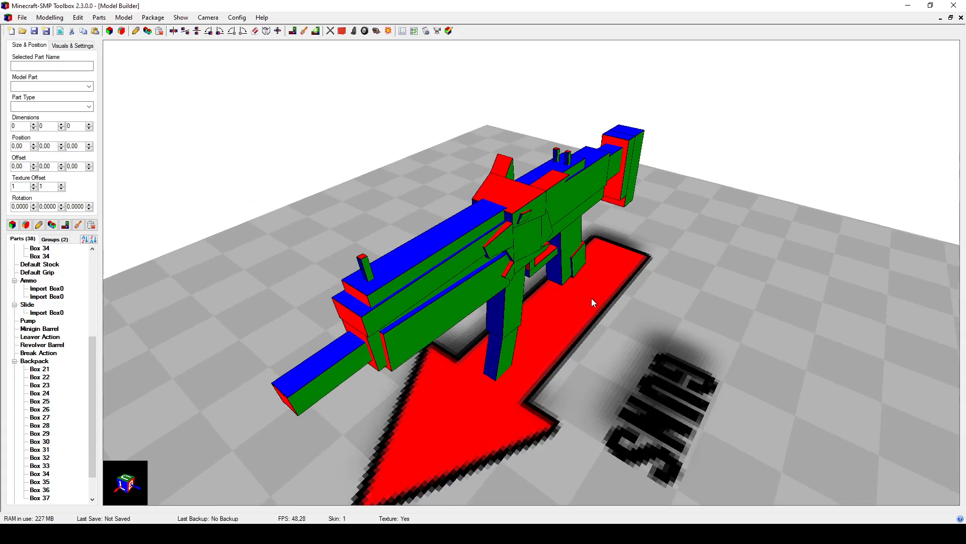
Step: Save the model's current texture from the Texture Editor over an existing PNG file
{"action": "left_click", "coordinate": [292, 30]}
{"action": "left_click", "coordinate": [16, 21]}
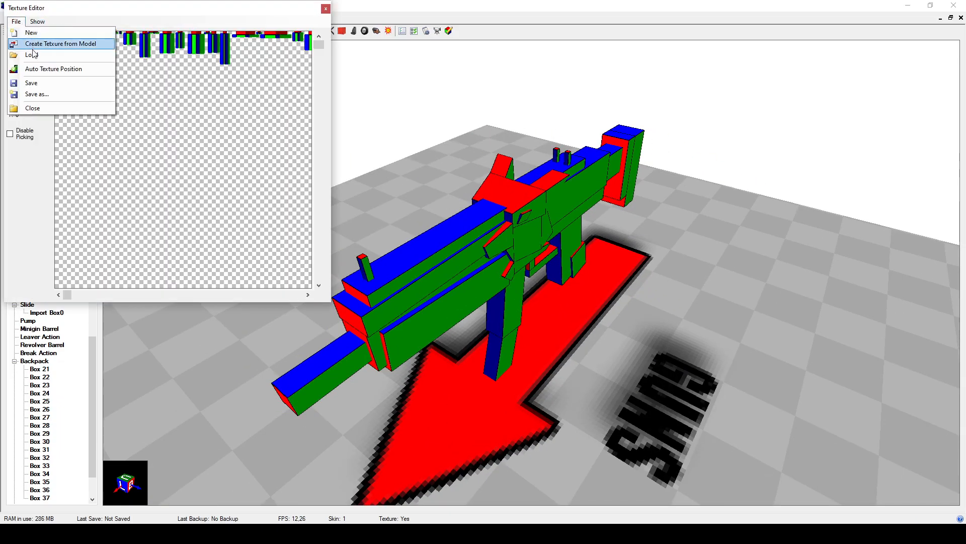
{"action": "left_click", "coordinate": [37, 94]}
{"action": "double_click", "coordinate": [215, 97]}
{"action": "left_click", "coordinate": [509, 270]}
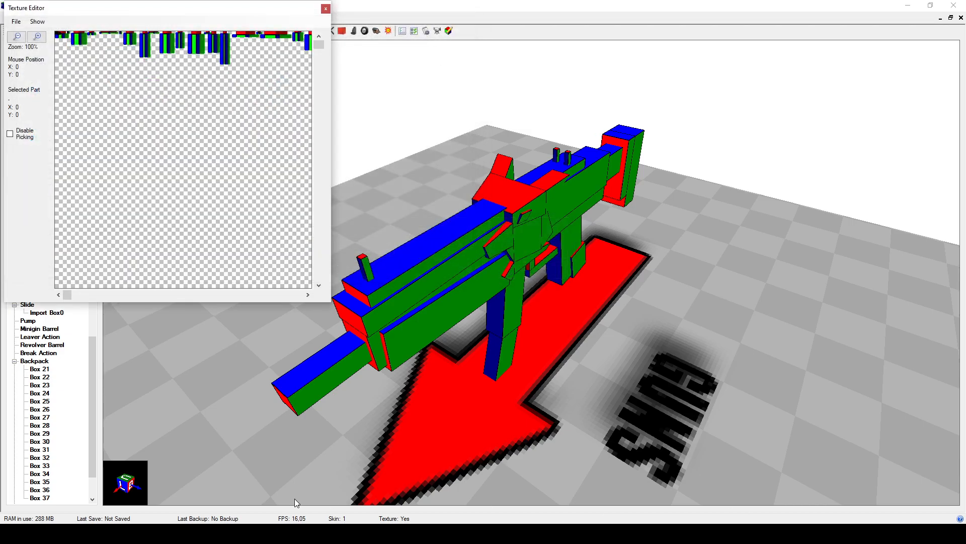
Step: Check the merged skin in paint.net, load Skin_Gun_MP5.png into the Texture Editor and close the editor
{"action": "left_click", "coordinate": [352, 533]}
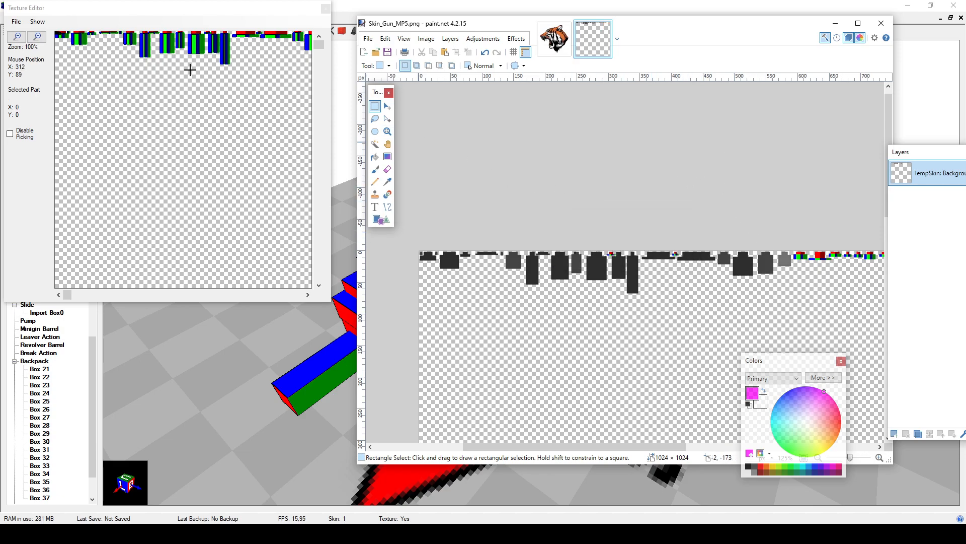
{"action": "left_click", "coordinate": [16, 21]}
{"action": "left_click", "coordinate": [89, 62]}
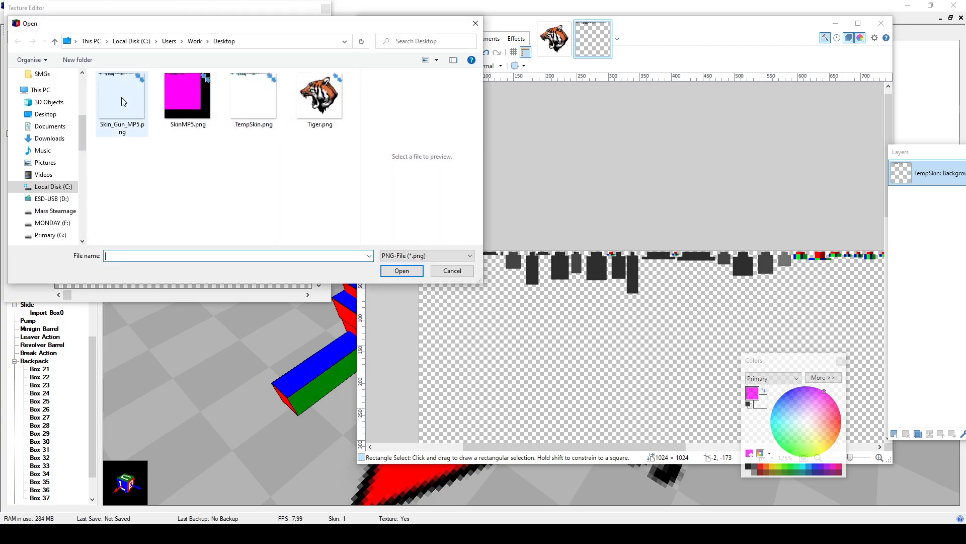
{"action": "double_click", "coordinate": [122, 98]}
{"action": "left_click", "coordinate": [337, 181]}
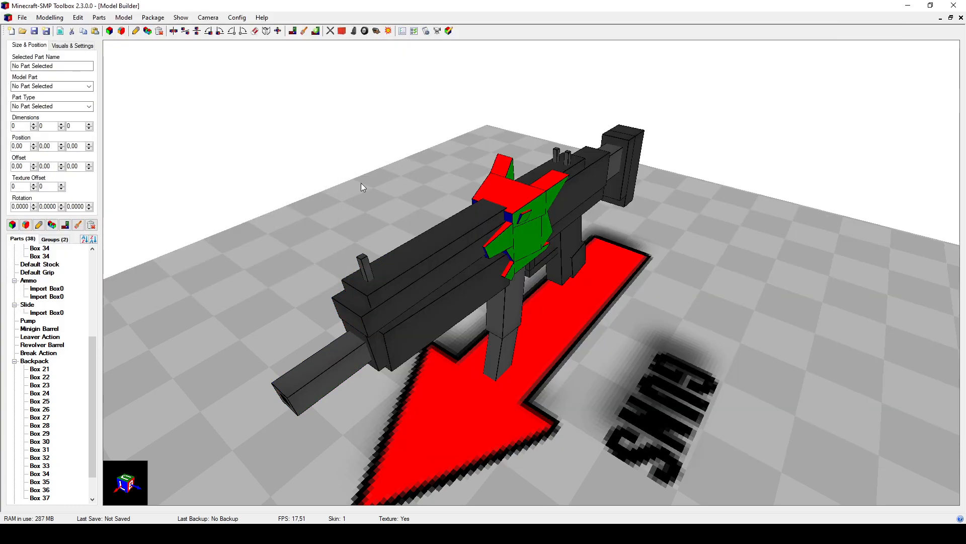
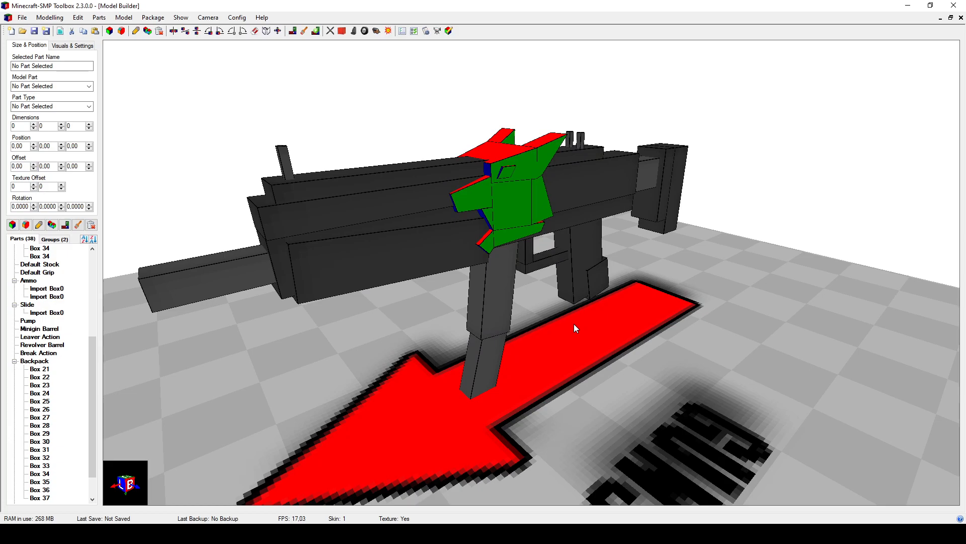
Step: Inspect the newly textured gun and the unpainted head boxes on its side from several angles
{"action": "right_click_drag", "start_coordinate": [576, 328], "coordinate": [491, 226]}
{"action": "scroll", "coordinate": [515, 225], "scroll_direction": "up", "scroll_amount": 3}
{"action": "left_click", "coordinate": [494, 172]}
{"action": "middle_click_drag", "start_coordinate": [493, 171], "coordinate": [500, 182]}
{"action": "right_click_drag", "start_coordinate": [500, 183], "coordinate": [609, 332]}
{"action": "left_click", "coordinate": [616, 343]}
{"action": "middle_click_drag", "start_coordinate": [616, 343], "coordinate": [620, 204]}
{"action": "right_click_drag", "start_coordinate": [624, 308], "coordinate": [629, 320]}
{"action": "mouse_move", "coordinate": [565, 289]}
{"action": "right_mouse_down"}
{"action": "mouse_move", "coordinate": [547, 273]}
{"action": "mouse_move", "coordinate": [561, 281]}
{"action": "mouse_move", "coordinate": [550, 290]}
{"action": "right_mouse_up"}
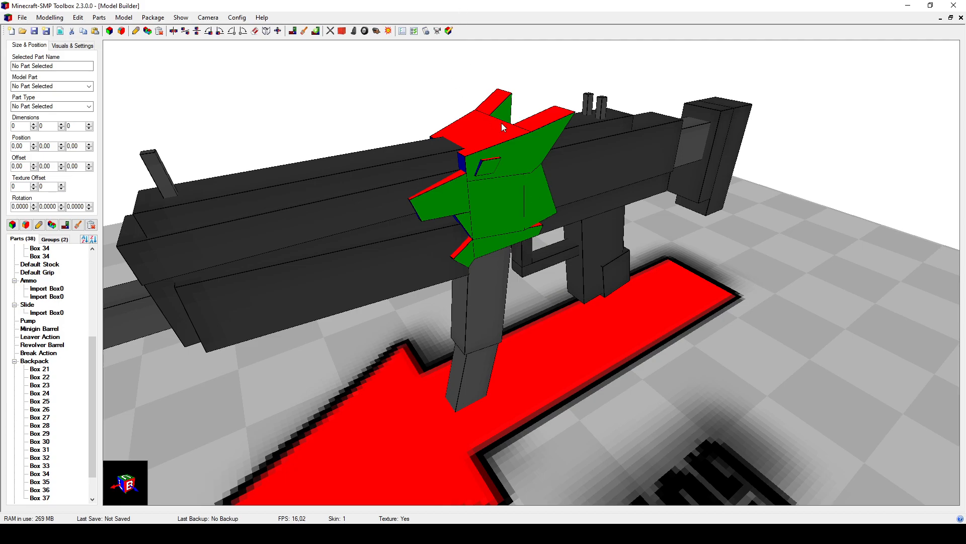
{"action": "double_click", "coordinate": [488, 138]}
{"action": "left_click", "coordinate": [554, 379]}
{"action": "right_click_drag", "start_coordinate": [553, 378], "coordinate": [548, 371]}
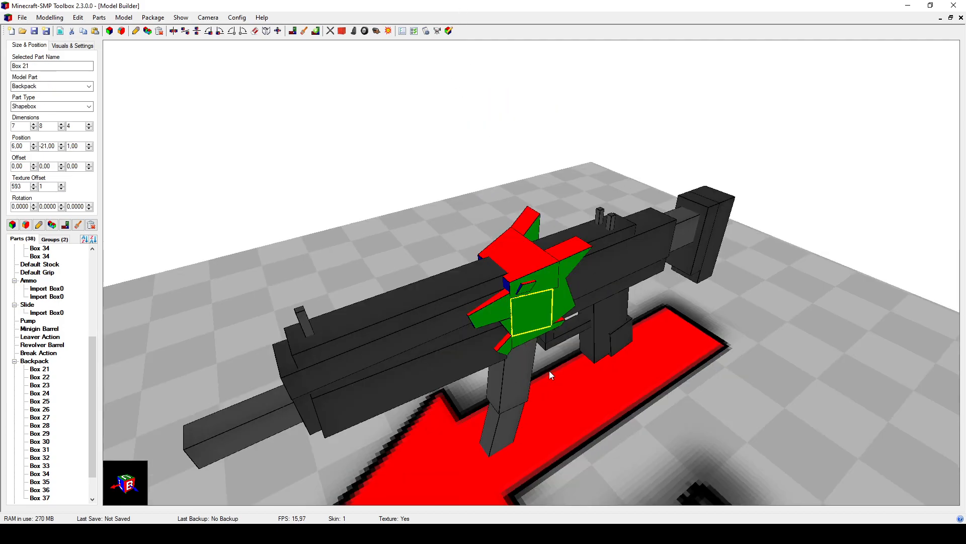
{"action": "left_click", "coordinate": [565, 352]}
{"action": "right_click_drag", "start_coordinate": [526, 330], "coordinate": [517, 236]}
Step: Raise Box 22, the top of the head, by one unit along Y
{"action": "left_click", "coordinate": [488, 153]}
{"action": "scroll", "coordinate": [486, 154], "scroll_direction": "down", "scroll_amount": 3}
{"action": "right_click_drag", "start_coordinate": [550, 349], "coordinate": [545, 330]}
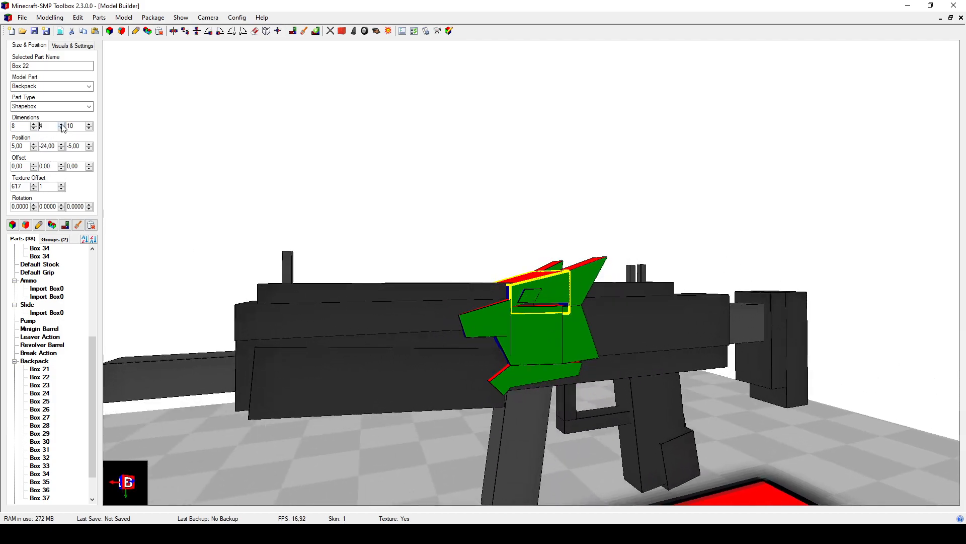
{"action": "left_click", "coordinate": [61, 148]}
Step: Raise both ear boxes, Box 26 and Box 36, by one unit along Y
{"action": "mouse_move", "coordinate": [506, 345]}
{"action": "right_mouse_down"}
{"action": "mouse_move", "coordinate": [507, 337]}
{"action": "mouse_move", "coordinate": [479, 339]}
{"action": "mouse_move", "coordinate": [501, 335]}
{"action": "mouse_move", "coordinate": [500, 324]}
{"action": "mouse_move", "coordinate": [500, 343]}
{"action": "right_mouse_up"}
{"action": "left_click", "coordinate": [547, 313]}
{"action": "mouse_move", "coordinate": [548, 312]}
{"action": "right_mouse_down"}
{"action": "mouse_move", "coordinate": [550, 301]}
{"action": "mouse_move", "coordinate": [538, 305]}
{"action": "right_mouse_up"}
{"action": "scroll", "coordinate": [530, 312], "scroll_direction": "up", "scroll_amount": 2}
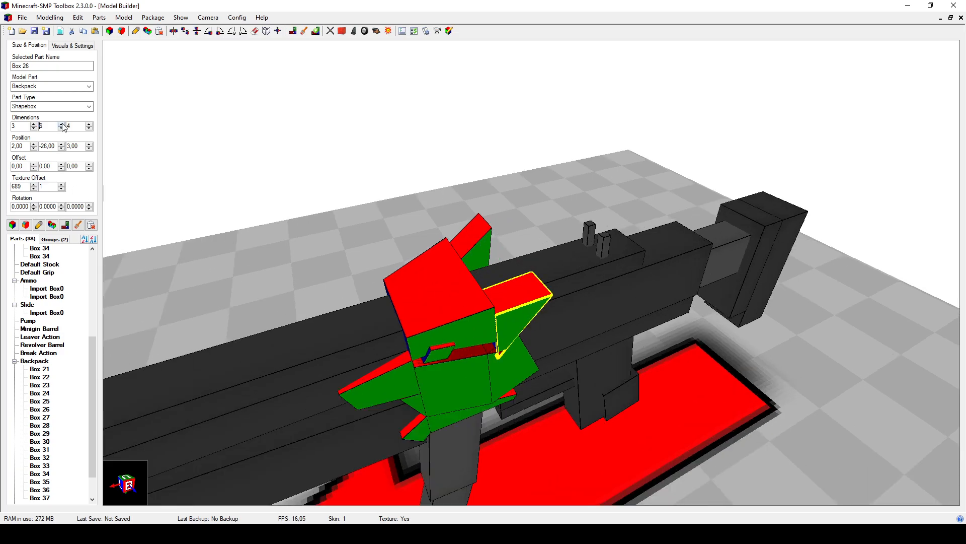
{"action": "left_click", "coordinate": [479, 240]}
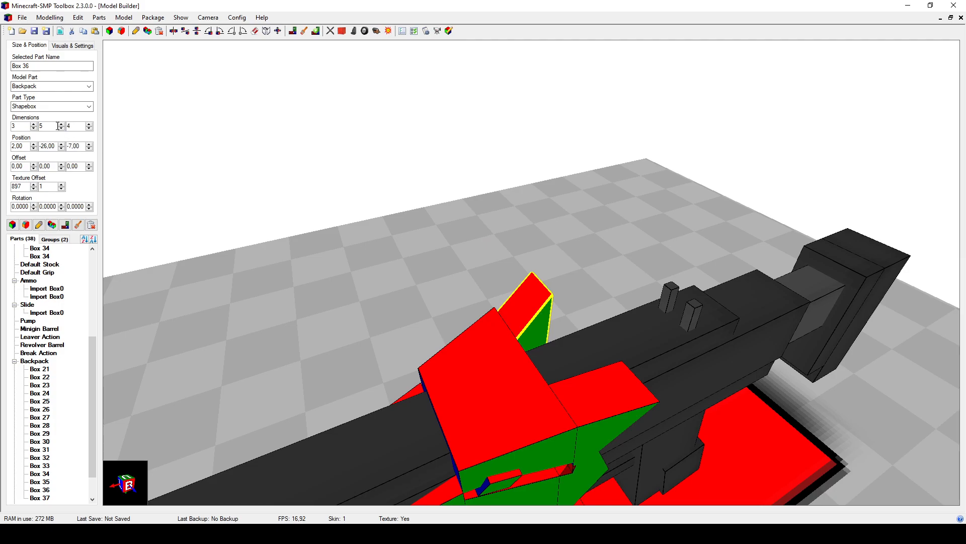
{"action": "left_click", "coordinate": [62, 148]}
Step: Set the snout Box 23's Y position to -23 and its X dimension to 8
{"action": "mouse_move", "coordinate": [443, 327]}
{"action": "right_mouse_down"}
{"action": "mouse_move", "coordinate": [406, 272]}
{"action": "mouse_move", "coordinate": [434, 273]}
{"action": "mouse_move", "coordinate": [453, 332]}
{"action": "right_mouse_up"}
{"action": "scroll", "coordinate": [453, 332], "scroll_direction": "down", "scroll_amount": 2}
{"action": "left_click", "coordinate": [505, 364]}
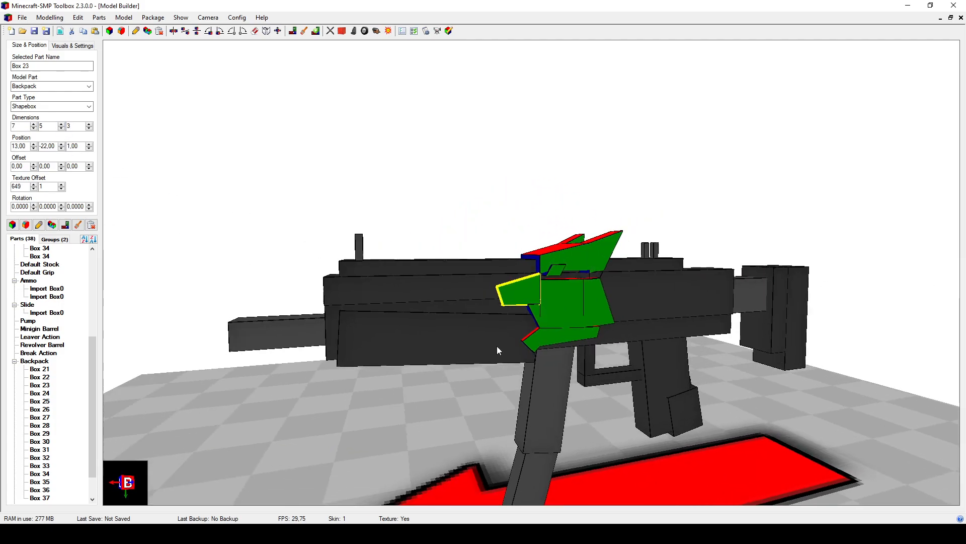
{"action": "left_click", "coordinate": [61, 148]}
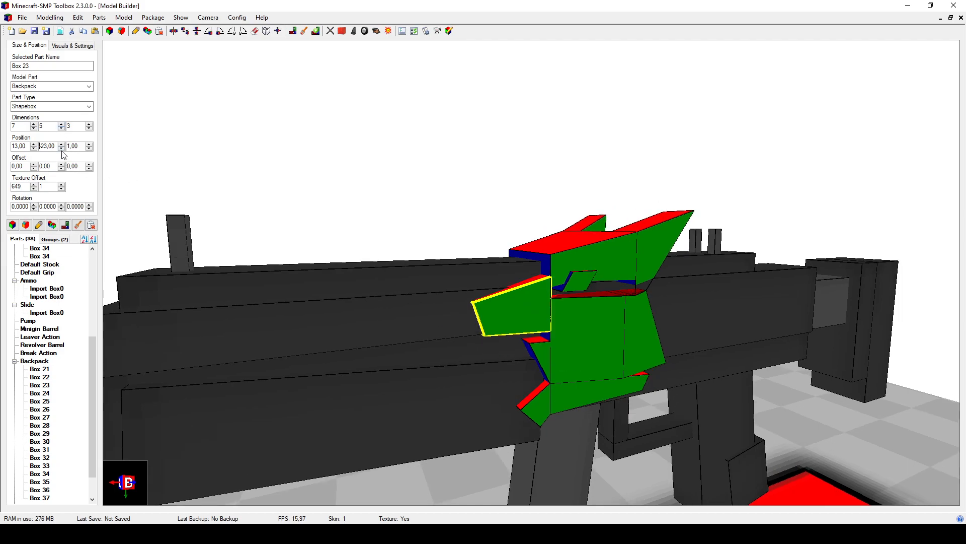
{"action": "left_click", "coordinate": [62, 149]}
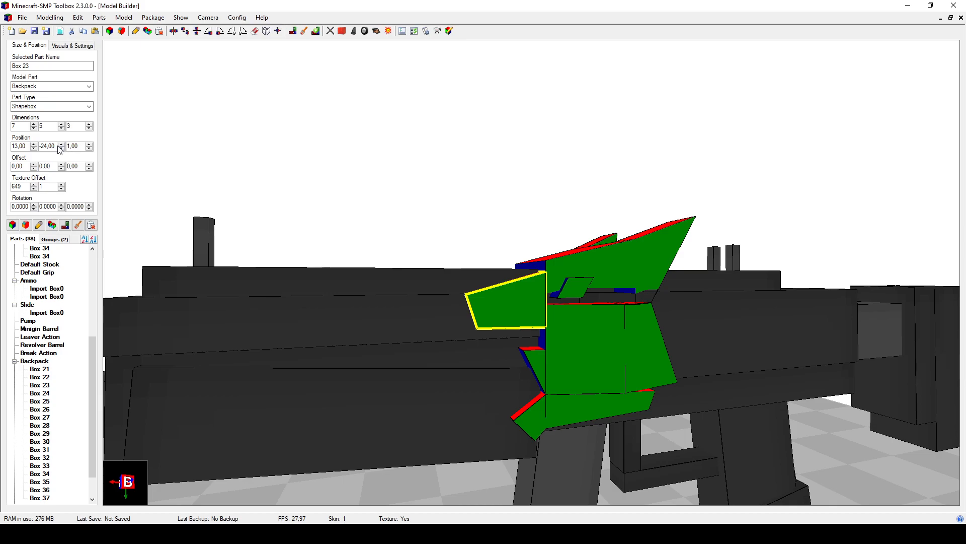
{"action": "left_click", "coordinate": [61, 144]}
{"action": "left_click", "coordinate": [35, 124]}
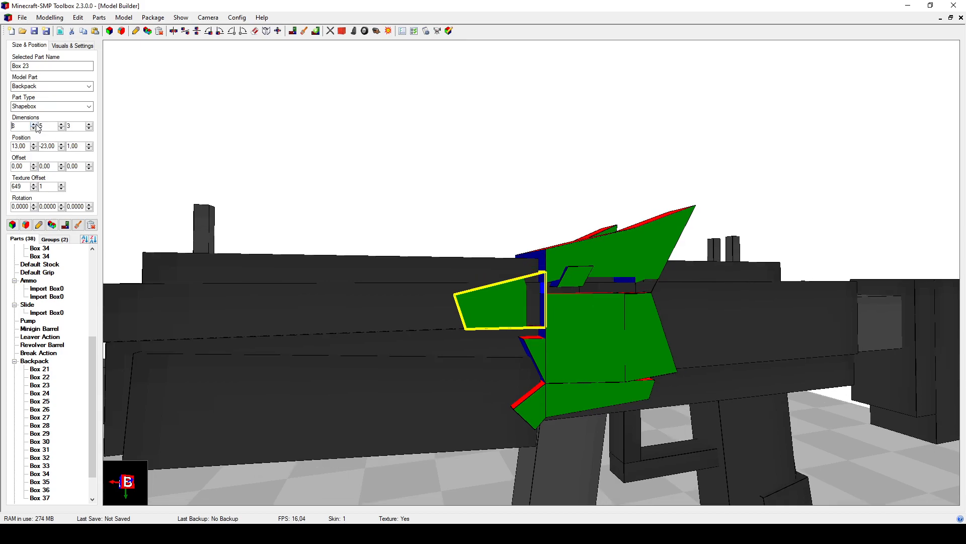
Step: Set Box 24 below the snout to Y position -18 and Y dimension 5
{"action": "left_click_drag", "start_coordinate": [365, 305], "coordinate": [403, 308]}
{"action": "left_click", "coordinate": [524, 344]}
{"action": "left_click_drag", "start_coordinate": [460, 332], "coordinate": [433, 327]}
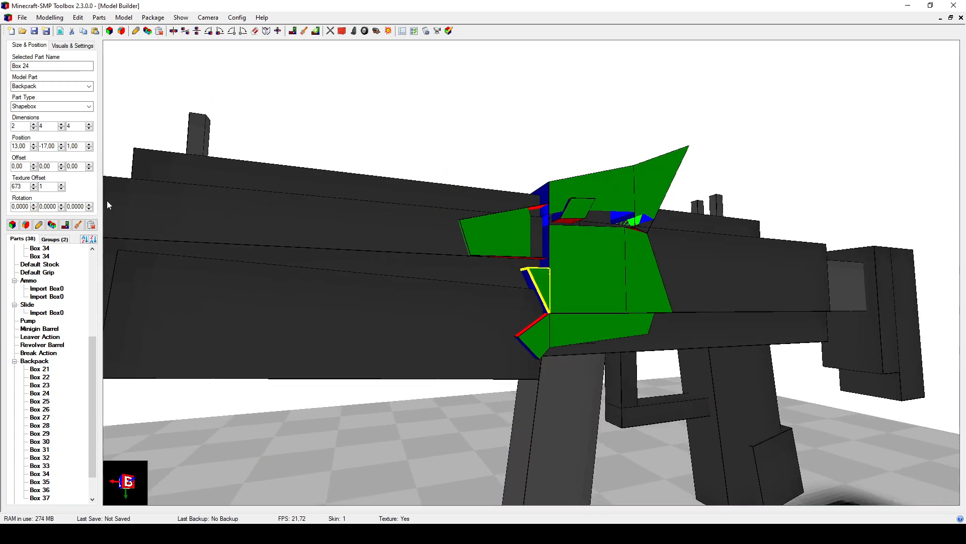
{"action": "left_click", "coordinate": [61, 149]}
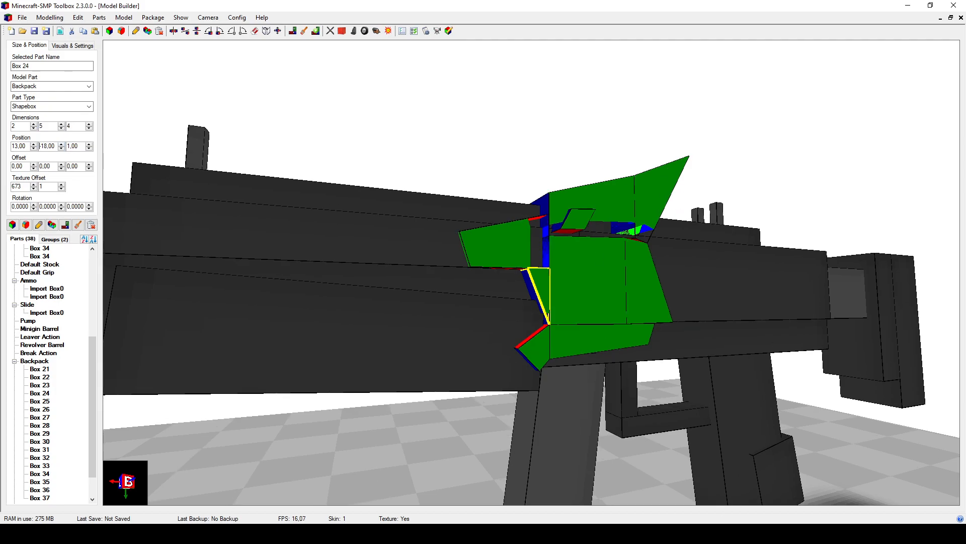
{"action": "key", "text": "alt+Tab"}
{"action": "scroll", "coordinate": [669, 225], "scroll_direction": "down", "scroll_amount": 2, "text": "ctrl"}
{"action": "scroll", "coordinate": [789, 254], "scroll_direction": "up", "scroll_amount": 5, "text": "ctrl"}
{"action": "left_click_drag", "start_coordinate": [757, 242], "coordinate": [741, 249]}
{"action": "left_click_drag", "start_coordinate": [343, 168], "coordinate": [605, 190]}
{"action": "mouse_move", "coordinate": [487, 190]}
{"action": "left_mouse_down"}
{"action": "mouse_move", "coordinate": [506, 198]}
{"action": "mouse_move", "coordinate": [506, 218]}
{"action": "mouse_move", "coordinate": [467, 251]}
{"action": "mouse_move", "coordinate": [470, 231]}
{"action": "left_mouse_up"}
{"action": "scroll", "coordinate": [472, 246], "scroll_direction": "down", "scroll_amount": 1}
{"action": "left_click", "coordinate": [462, 226]}
{"action": "scroll", "coordinate": [467, 231], "scroll_direction": "up", "scroll_amount": 4}
Step: Lower the jaw boxes, Box 28 and Box 25, by two units along Y
{"action": "left_click_drag", "start_coordinate": [536, 280], "coordinate": [589, 297]}
{"action": "left_click", "coordinate": [579, 281]}
{"action": "left_click_drag", "start_coordinate": [500, 288], "coordinate": [499, 308]}
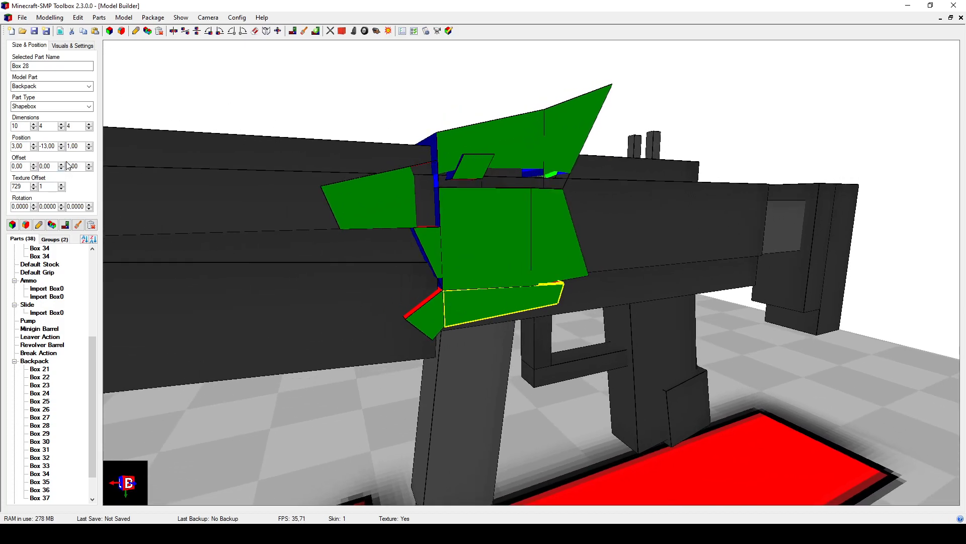
{"action": "left_click", "coordinate": [62, 145]}
{"action": "left_click_drag", "start_coordinate": [424, 320], "coordinate": [349, 244]}
{"action": "left_click", "coordinate": [409, 277]}
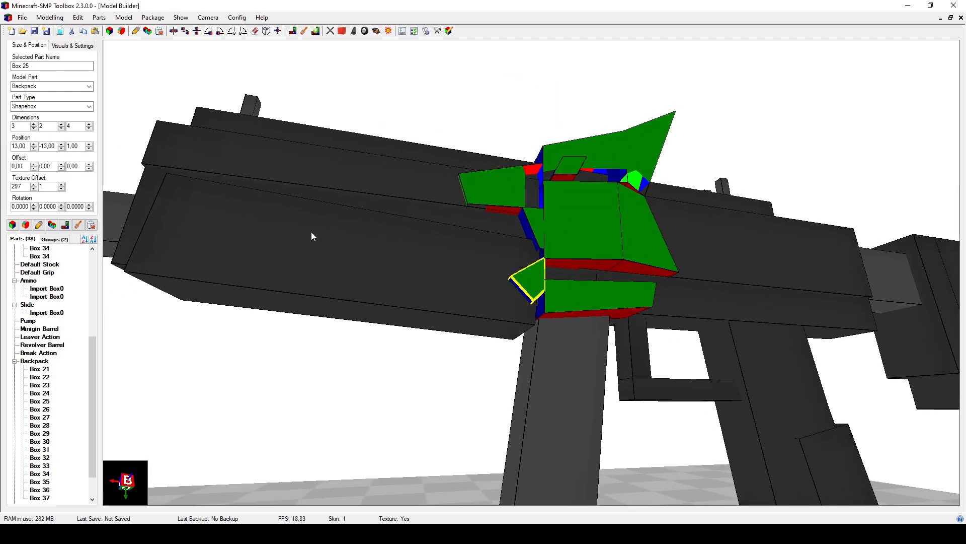
{"action": "double_click", "coordinate": [61, 145]}
Step: Increase Box 21's Y dimension to reach down toward the jaw and lengthen Box 25 by one unit along X
{"action": "mouse_move", "coordinate": [388, 323]}
{"action": "left_mouse_down"}
{"action": "mouse_move", "coordinate": [367, 318]}
{"action": "mouse_move", "coordinate": [385, 331]}
{"action": "left_mouse_up"}
{"action": "left_click", "coordinate": [589, 232]}
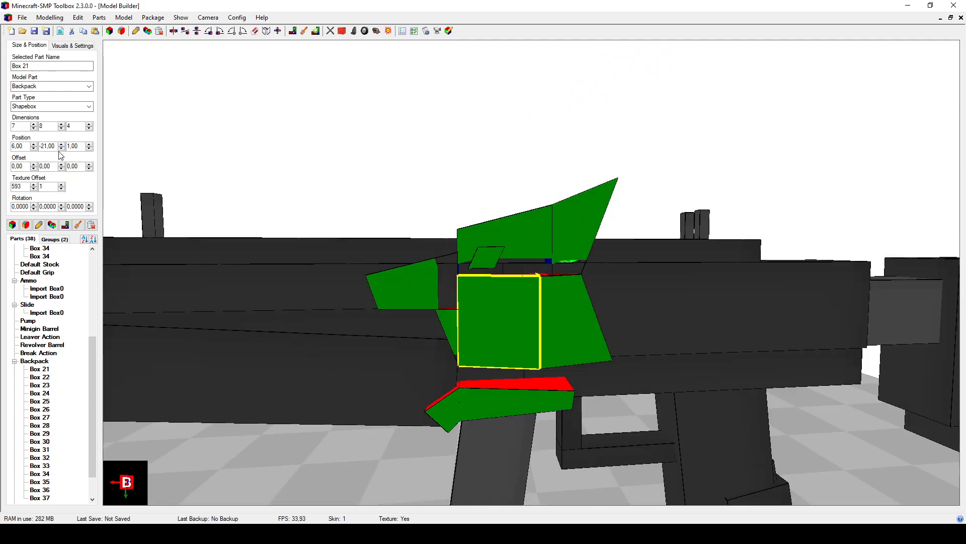
{"action": "left_click", "coordinate": [62, 124]}
{"action": "mouse_move", "coordinate": [403, 335]}
{"action": "left_mouse_down"}
{"action": "mouse_move", "coordinate": [382, 322]}
{"action": "mouse_move", "coordinate": [395, 334]}
{"action": "left_mouse_up"}
{"action": "left_click", "coordinate": [457, 403]}
{"action": "left_click", "coordinate": [34, 124]}
Step: Lengthen the snout Box 23 by one more unit along X
{"action": "left_click_drag", "start_coordinate": [343, 284], "coordinate": [371, 312]}
{"action": "left_click", "coordinate": [644, 227]}
{"action": "left_click_drag", "start_coordinate": [547, 286], "coordinate": [553, 276]}
{"action": "left_click_drag", "start_coordinate": [463, 313], "coordinate": [488, 363]}
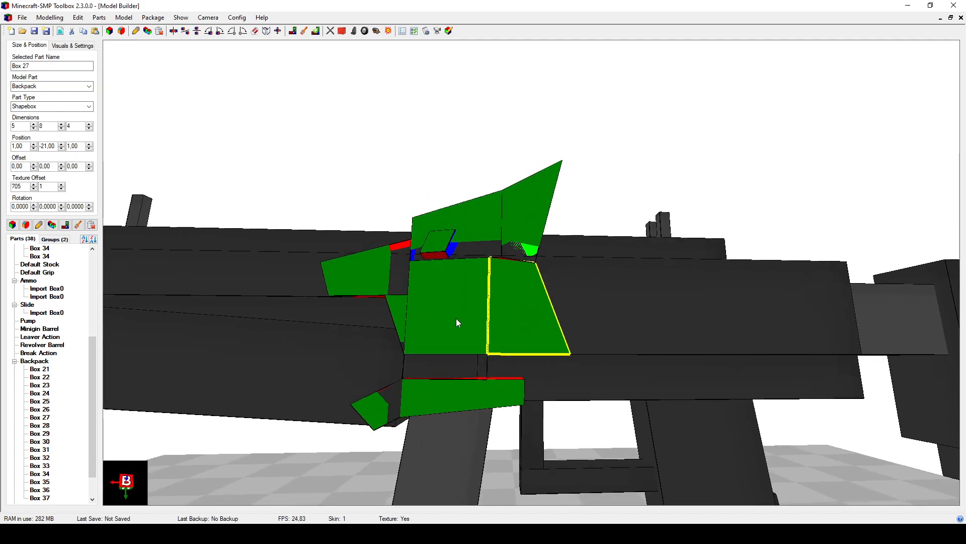
{"action": "left_click", "coordinate": [353, 268]}
{"action": "left_click", "coordinate": [34, 123]}
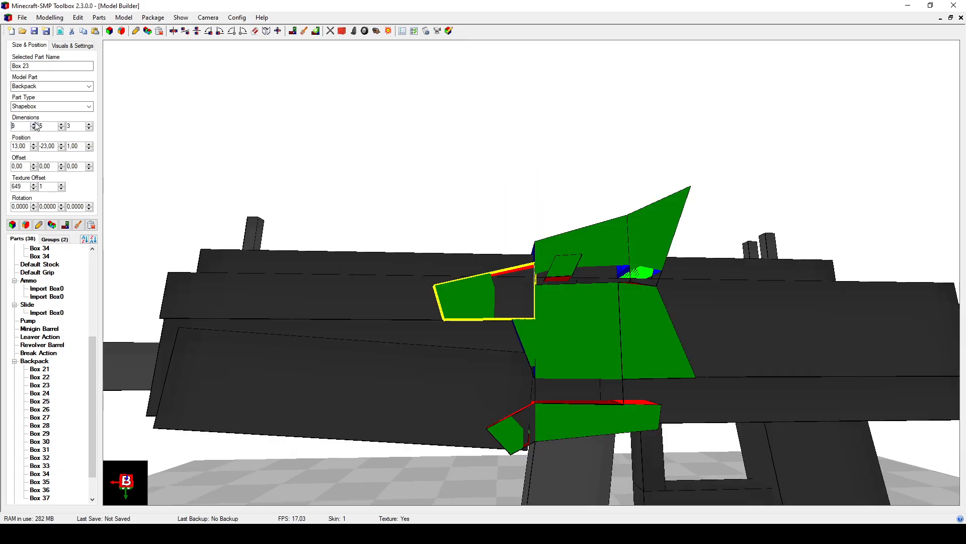
Step: Try Box 24 with an X dimension of 3 and a Y dimension of 4, then restore its size
{"action": "left_click", "coordinate": [516, 332]}
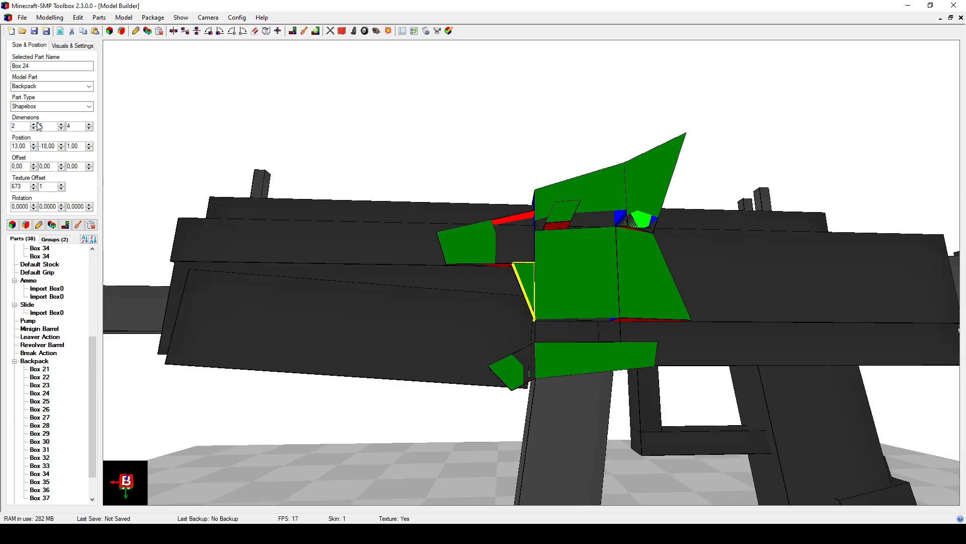
{"action": "mouse_move", "coordinate": [506, 335]}
{"action": "middle_mouse_down"}
{"action": "mouse_move", "coordinate": [520, 340]}
{"action": "mouse_move", "coordinate": [489, 333]}
{"action": "middle_mouse_up"}
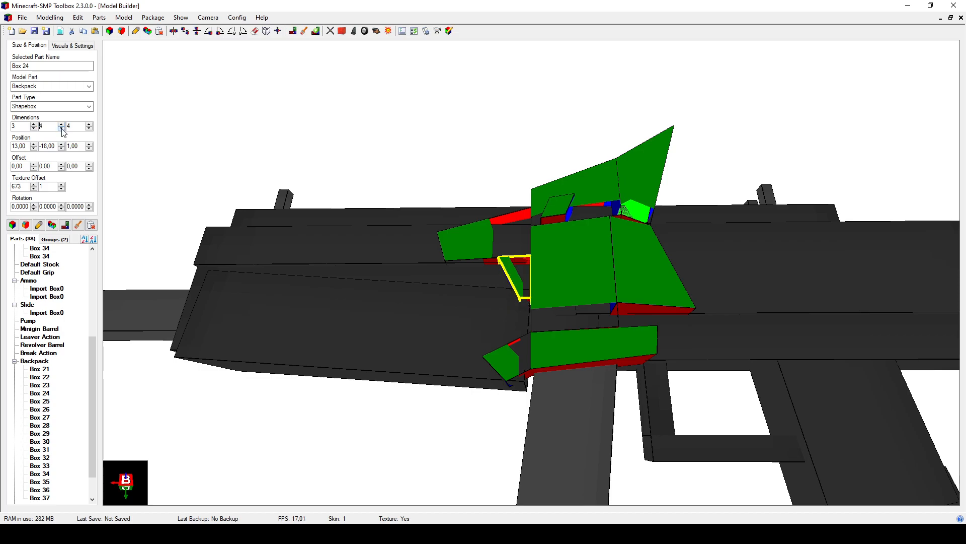
{"action": "mouse_move", "coordinate": [585, 331]}
{"action": "middle_mouse_down"}
{"action": "mouse_move", "coordinate": [596, 331]}
{"action": "mouse_move", "coordinate": [586, 338]}
{"action": "middle_mouse_up"}
{"action": "middle_click_drag", "start_coordinate": [523, 358], "coordinate": [510, 343]}
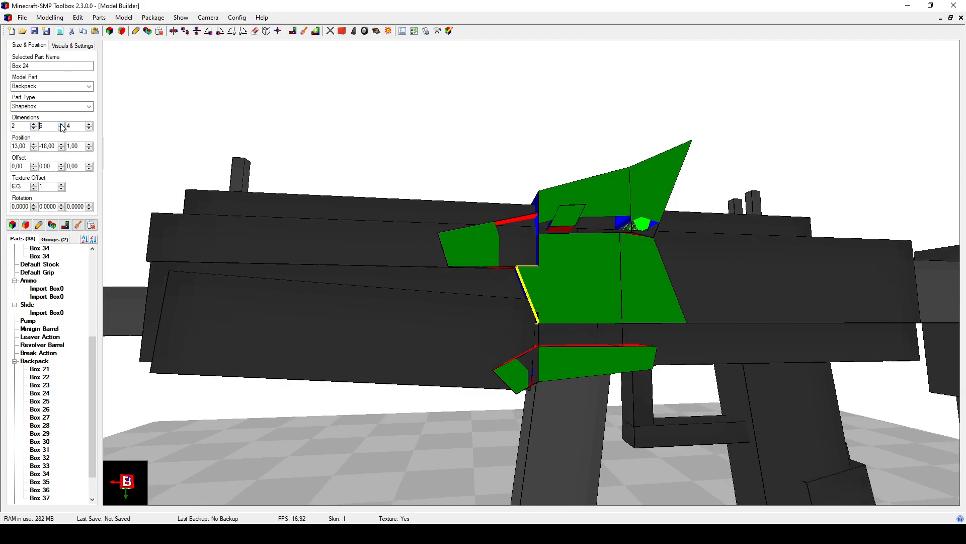
Step: Lower the jaw boxes on the head's opposite side, Box 33 and Box 32, by two units along Y
{"action": "left_click", "coordinate": [550, 279]}
{"action": "middle_click_drag", "start_coordinate": [549, 278], "coordinate": [514, 349]}
{"action": "middle_click_drag", "start_coordinate": [329, 305], "coordinate": [408, 308]}
{"action": "left_click_drag", "start_coordinate": [558, 338], "coordinate": [569, 363]}
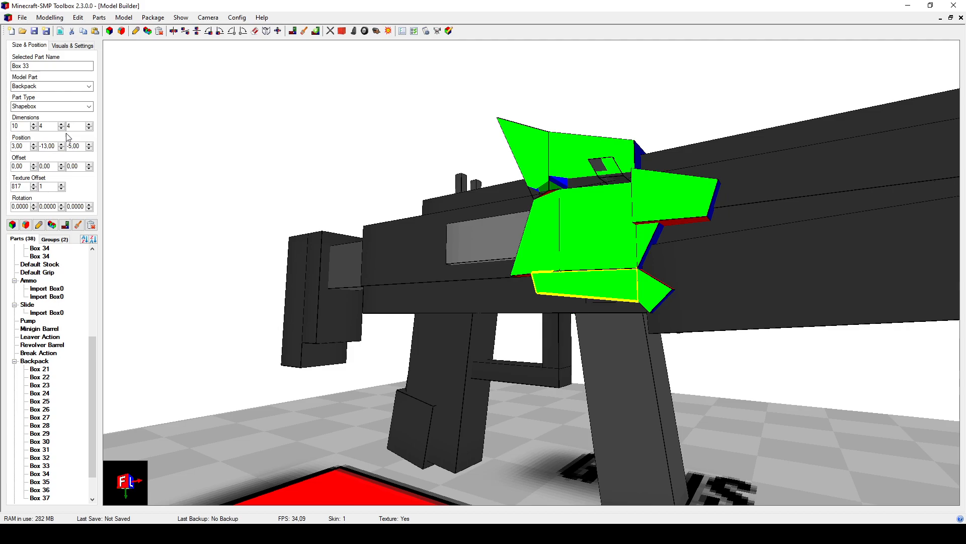
{"action": "left_click", "coordinate": [62, 143]}
{"action": "left_click_drag", "start_coordinate": [383, 207], "coordinate": [375, 194]}
{"action": "left_click_drag", "start_coordinate": [649, 282], "coordinate": [604, 283]}
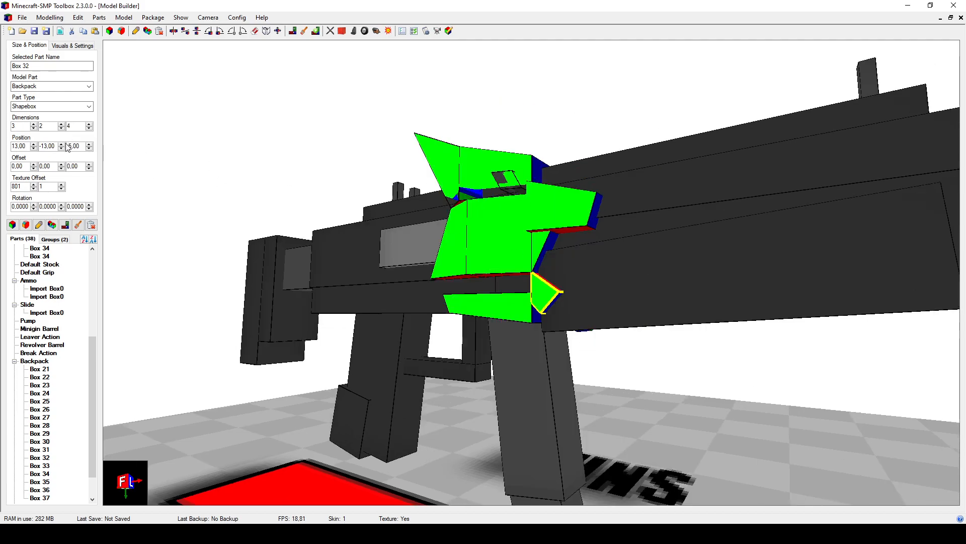
{"action": "left_click", "coordinate": [62, 143]}
{"action": "left_click", "coordinate": [61, 144]}
Step: Set the Y dimension of Box 35, the opposite cheek, to 10
{"action": "left_click_drag", "start_coordinate": [514, 267], "coordinate": [492, 272]}
{"action": "left_click_drag", "start_coordinate": [594, 290], "coordinate": [563, 283]}
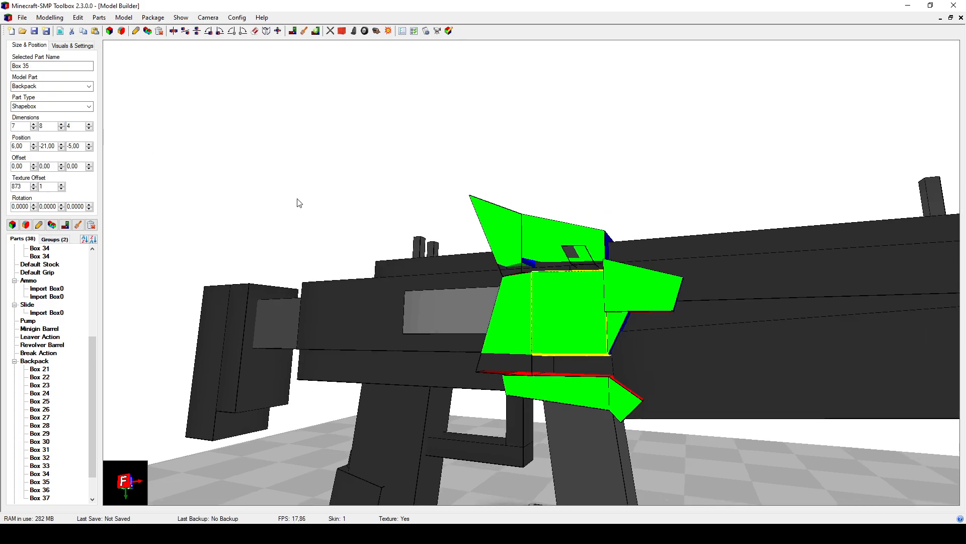
{"action": "left_click_drag", "start_coordinate": [253, 197], "coordinate": [420, 319]}
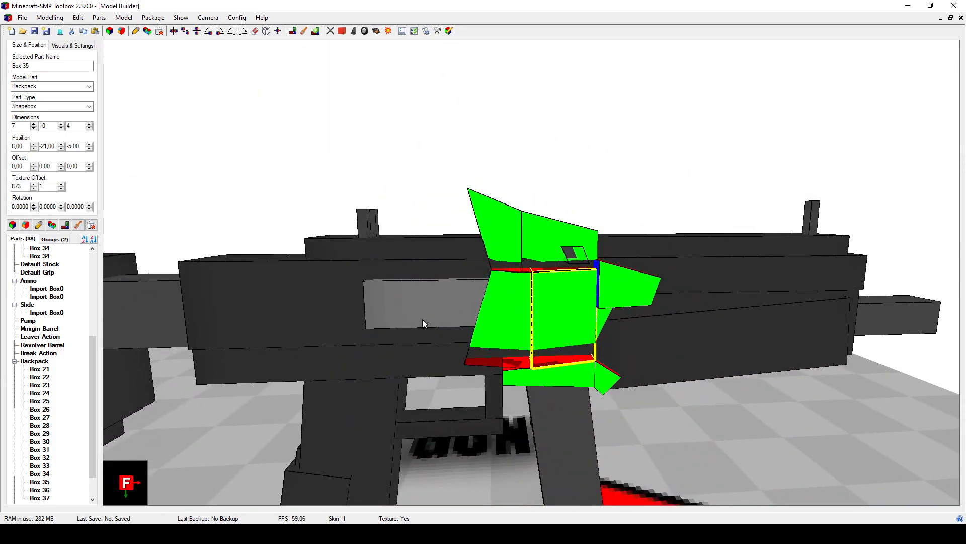
Step: Set the eye Box 37's Y position to -24.5 and raise the matching eye on the other side by one unit
{"action": "left_click", "coordinate": [577, 257]}
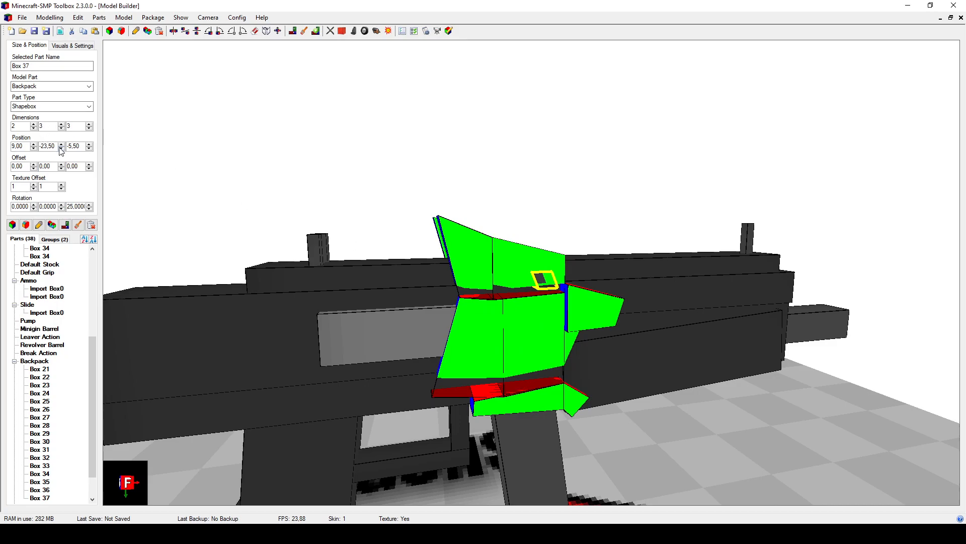
{"action": "left_click", "coordinate": [61, 148]}
{"action": "left_click_drag", "start_coordinate": [452, 318], "coordinate": [594, 307]}
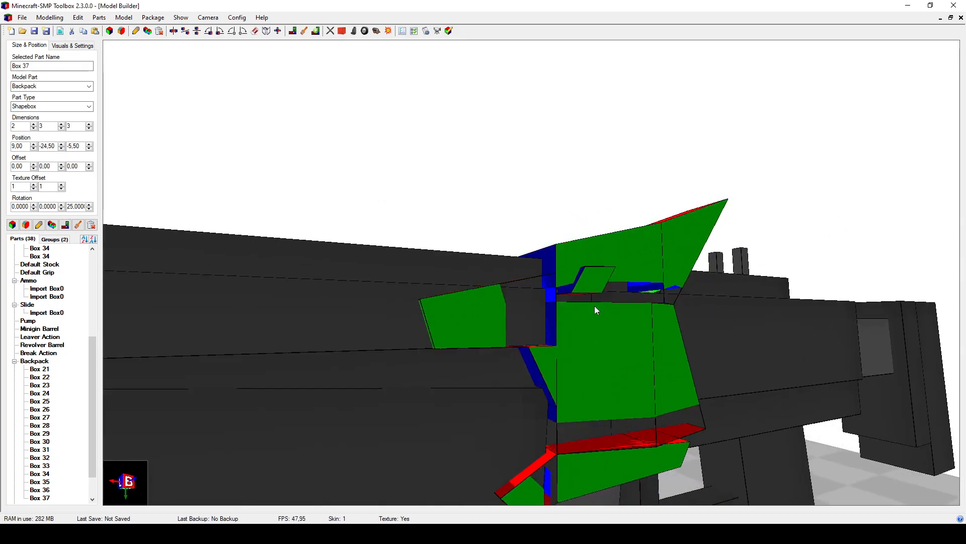
{"action": "left_click", "coordinate": [593, 281]}
{"action": "left_click", "coordinate": [61, 149]}
Step: Set the Z position of Box 30, the snout on the opposite side, to -4, keeping its X position at 13
{"action": "left_click_drag", "start_coordinate": [259, 242], "coordinate": [409, 285]}
{"action": "left_click", "coordinate": [578, 410]}
{"action": "left_click", "coordinate": [579, 193]}
{"action": "left_click_drag", "start_coordinate": [582, 196], "coordinate": [554, 264]}
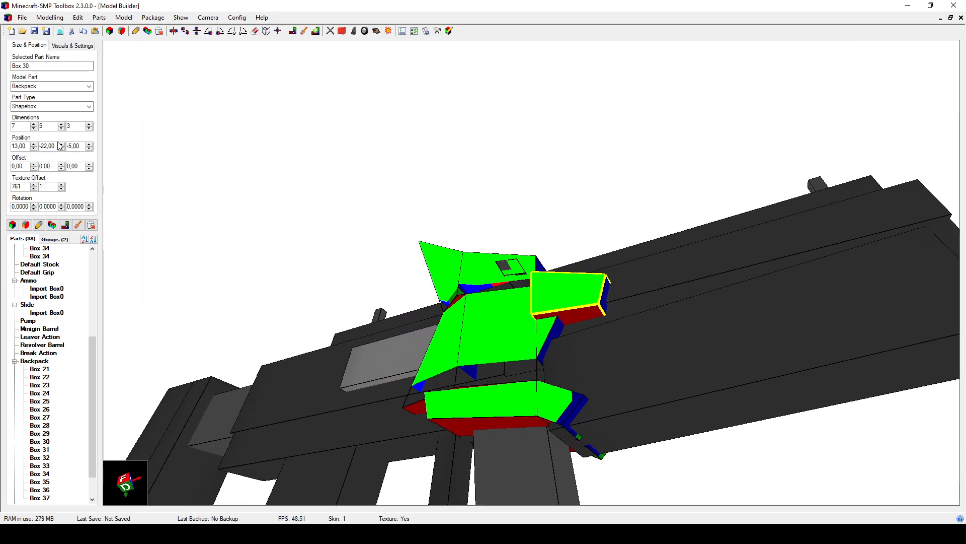
{"action": "left_click", "coordinate": [33, 148]}
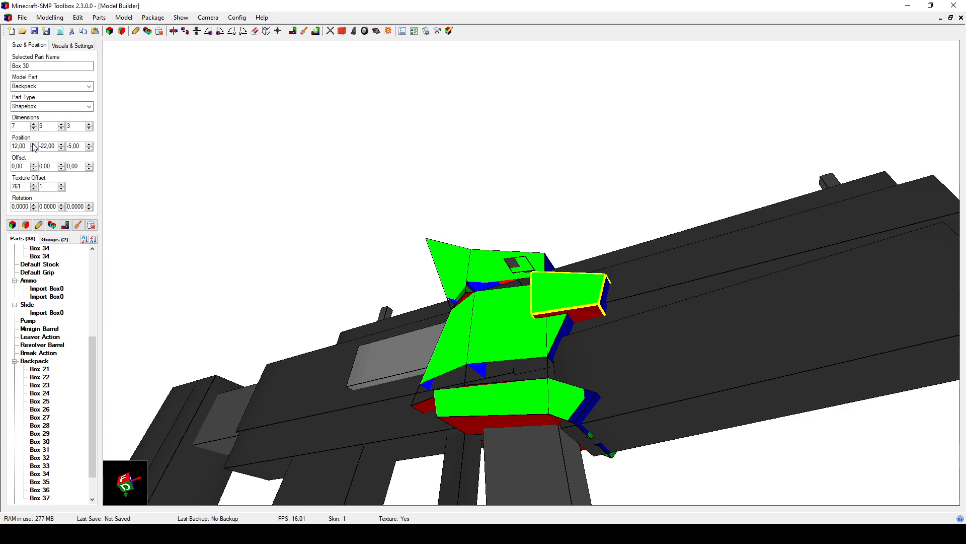
{"action": "left_click", "coordinate": [33, 144]}
{"action": "left_click", "coordinate": [88, 149]}
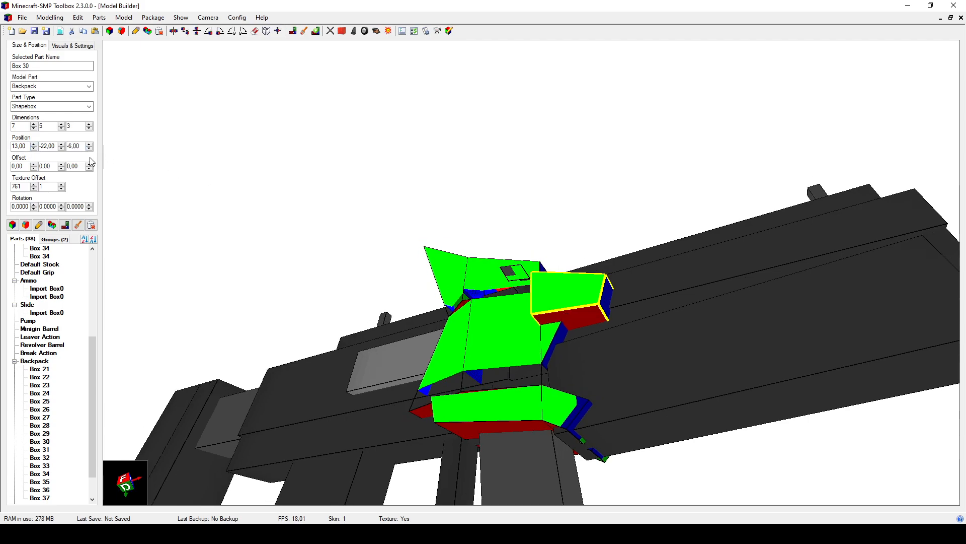
{"action": "left_click", "coordinate": [89, 145]}
{"action": "left_click", "coordinate": [89, 145]}
{"action": "left_click_drag", "start_coordinate": [500, 288], "coordinate": [505, 326]}
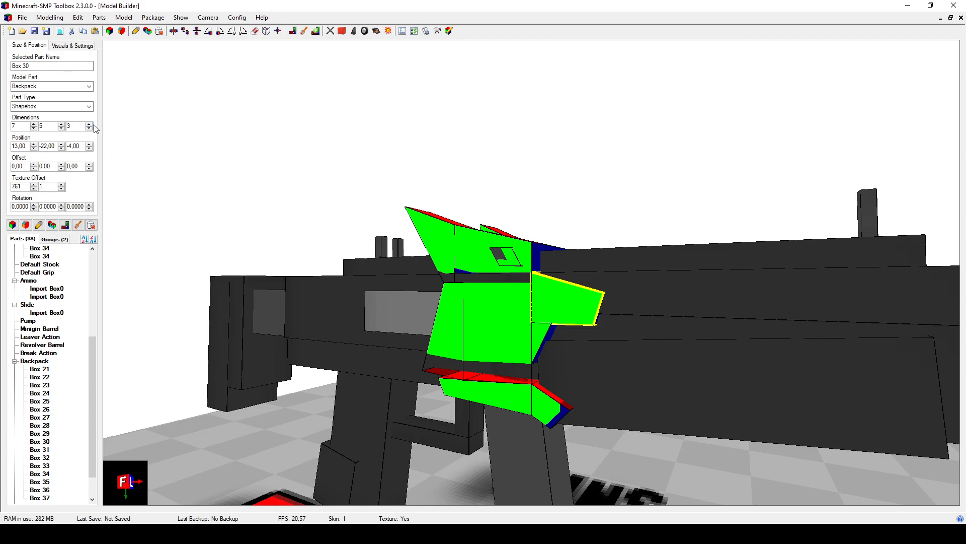
Step: Set the X dimension of Box 30, the snout on the head's opposite side, to 9
{"action": "left_click_drag", "start_coordinate": [432, 212], "coordinate": [490, 258]}
{"action": "left_click_drag", "start_coordinate": [564, 314], "coordinate": [575, 317]}
{"action": "left_click_drag", "start_coordinate": [489, 330], "coordinate": [551, 353]}
{"action": "left_click", "coordinate": [565, 325]}
{"action": "scroll", "coordinate": [552, 343], "scroll_direction": "down", "scroll_amount": 3}
{"action": "middle_click_drag", "start_coordinate": [552, 343], "coordinate": [603, 383]}
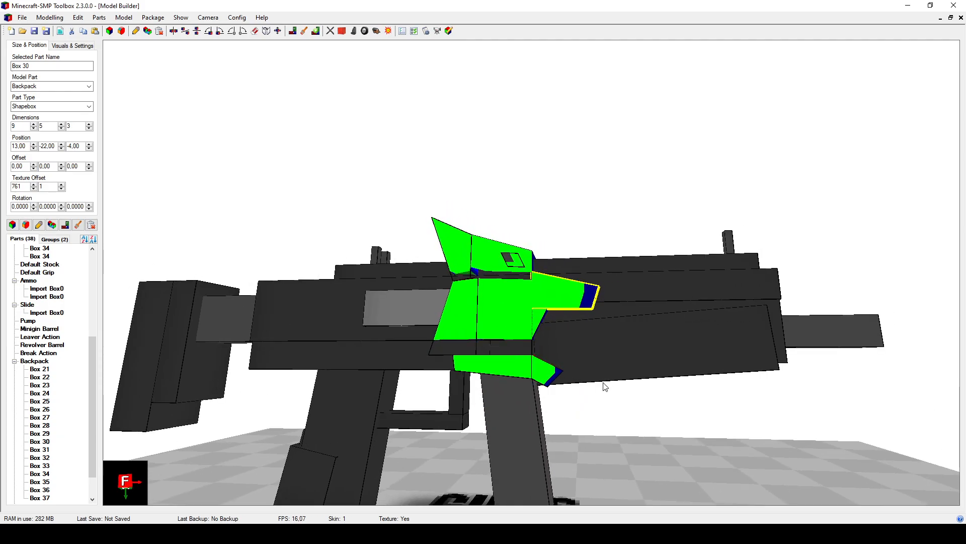
Step: Shorten Box 35 and the adjoining rear cheek box by one unit along Y
{"action": "middle_click_drag", "start_coordinate": [619, 390], "coordinate": [477, 358]}
{"action": "scroll", "coordinate": [596, 394], "scroll_direction": "up", "scroll_amount": 2}
{"action": "left_click", "coordinate": [539, 381]}
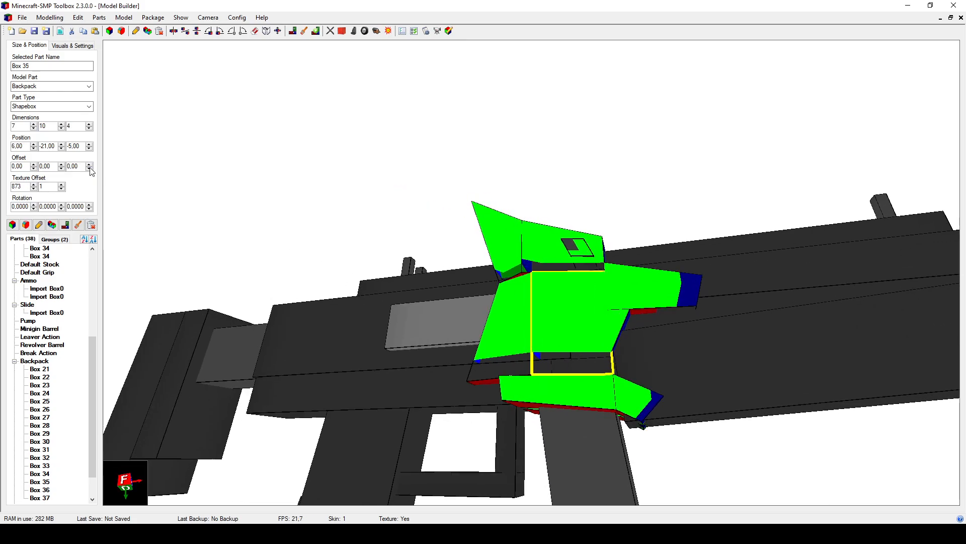
{"action": "left_click", "coordinate": [61, 129]}
{"action": "middle_click_drag", "start_coordinate": [476, 311], "coordinate": [489, 376]}
{"action": "left_click", "coordinate": [501, 372]}
{"action": "left_click", "coordinate": [62, 128]}
Step: Set the Y dimension of the matching cheek boxes on the other side, Box 27 and Box 21, to 9
{"action": "middle_click_drag", "start_coordinate": [649, 242], "coordinate": [492, 330]}
{"action": "left_click", "coordinate": [493, 333]}
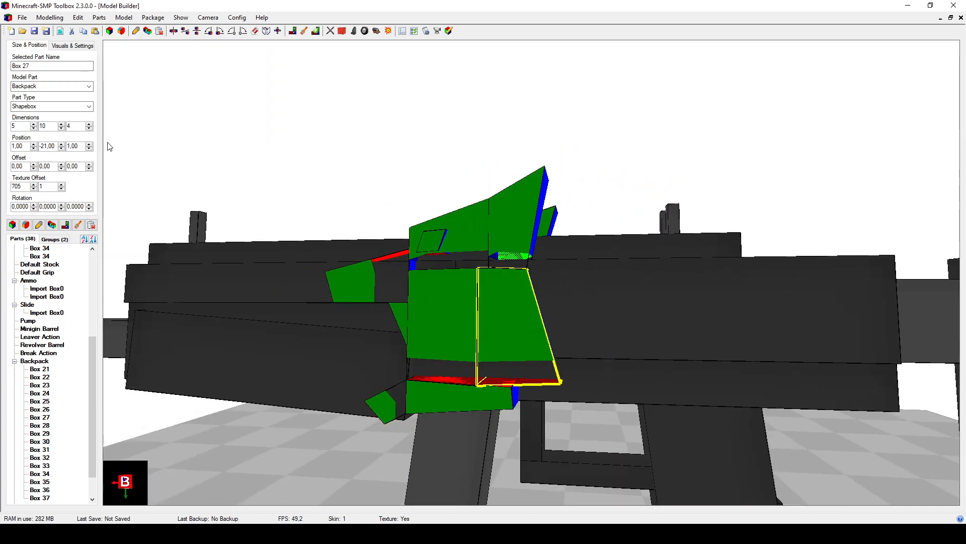
{"action": "left_click", "coordinate": [61, 128]}
{"action": "left_click", "coordinate": [423, 305]}
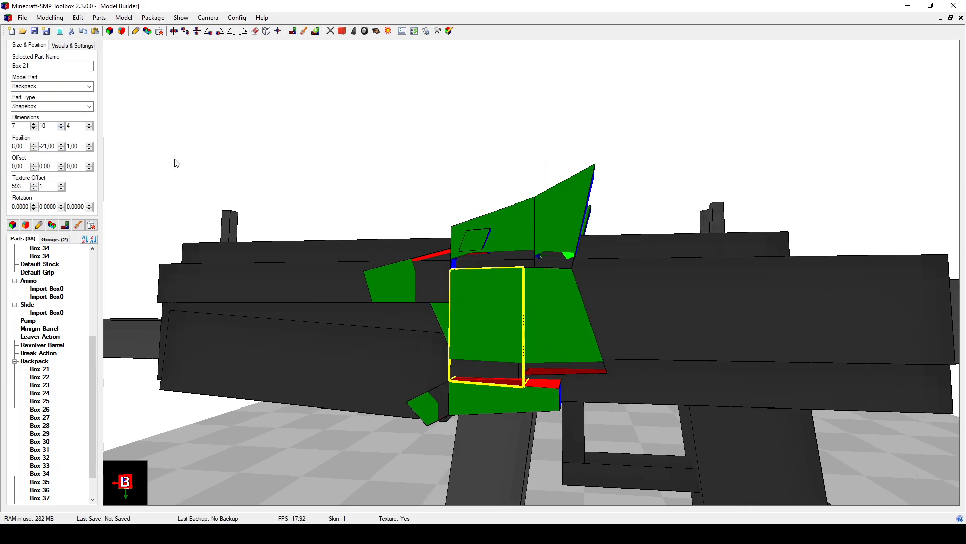
{"action": "left_click", "coordinate": [61, 129]}
Step: Select the jaw boxes, including Box 28, raise them one unit along Y, and clear the selection
{"action": "middle_click_drag", "start_coordinate": [393, 264], "coordinate": [408, 240]}
{"action": "left_click", "coordinate": [500, 400]}
{"action": "middle_click_drag", "start_coordinate": [500, 403], "coordinate": [517, 319]}
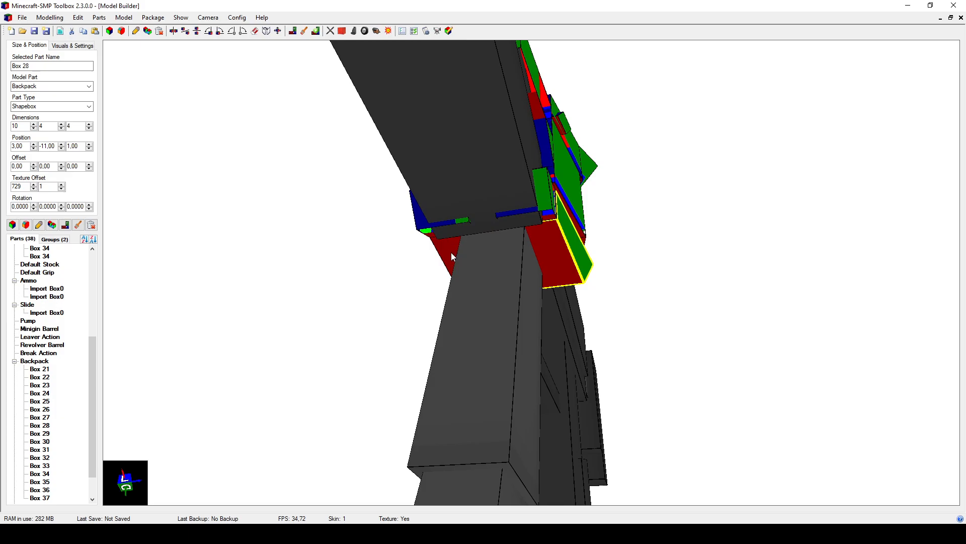
{"action": "middle_click_drag", "start_coordinate": [534, 244], "coordinate": [591, 252]}
{"action": "middle_click_drag", "start_coordinate": [623, 321], "coordinate": [636, 324]}
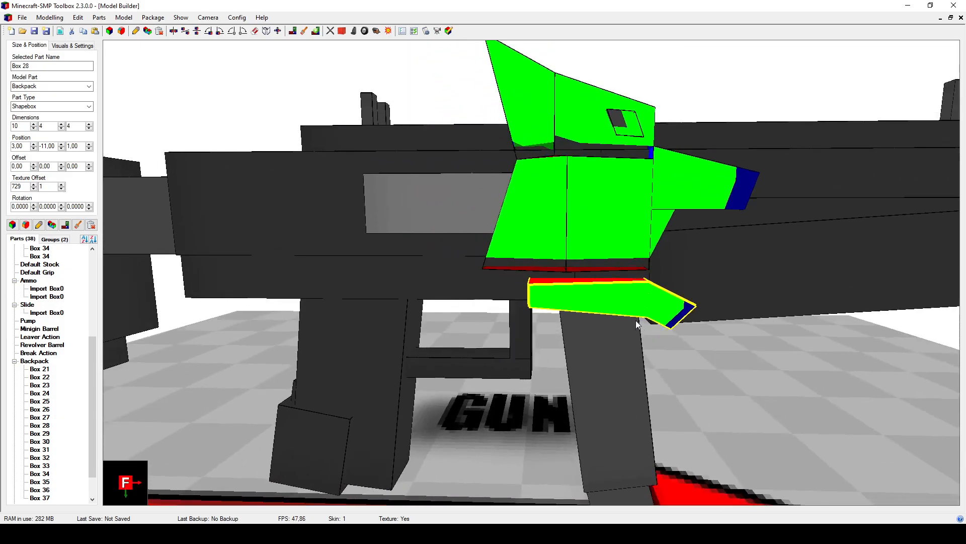
{"action": "left_click", "coordinate": [61, 148]}
{"action": "middle_click_drag", "start_coordinate": [564, 344], "coordinate": [746, 388]}
{"action": "left_click", "coordinate": [750, 399]}
{"action": "scroll", "coordinate": [766, 416], "scroll_direction": "down", "scroll_amount": 3}
{"action": "middle_click_drag", "start_coordinate": [666, 338], "coordinate": [554, 341]}
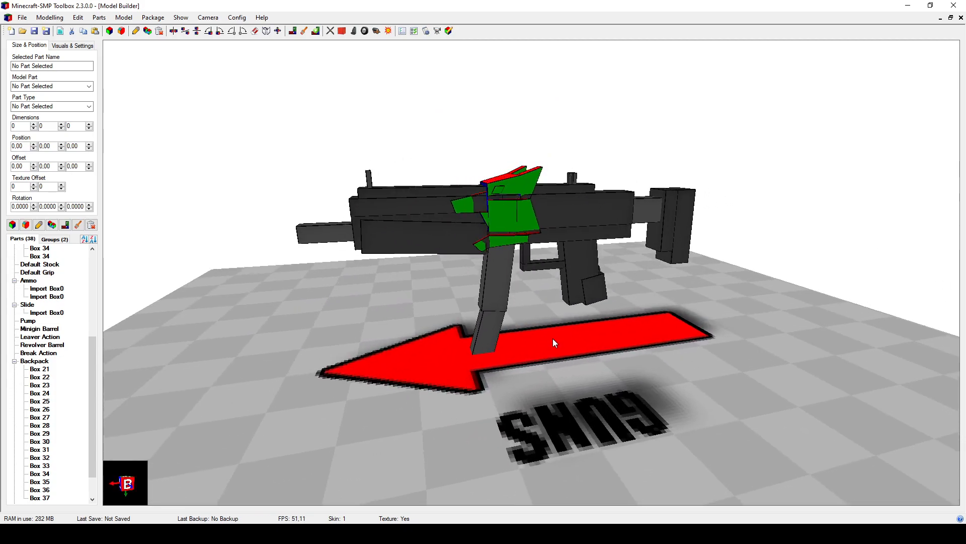
{"action": "scroll", "coordinate": [556, 342], "scroll_direction": "up", "scroll_amount": 5}
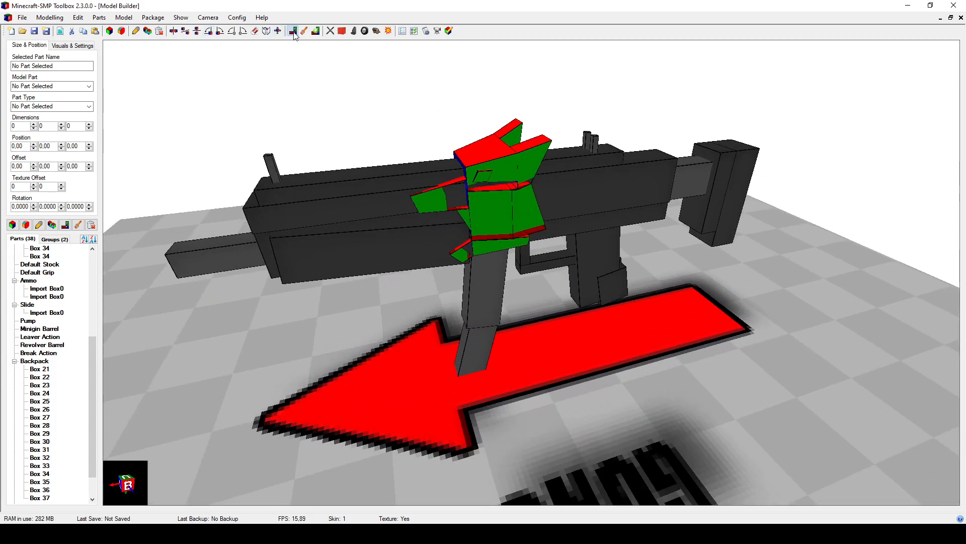
{"action": "left_click", "coordinate": [292, 30]}
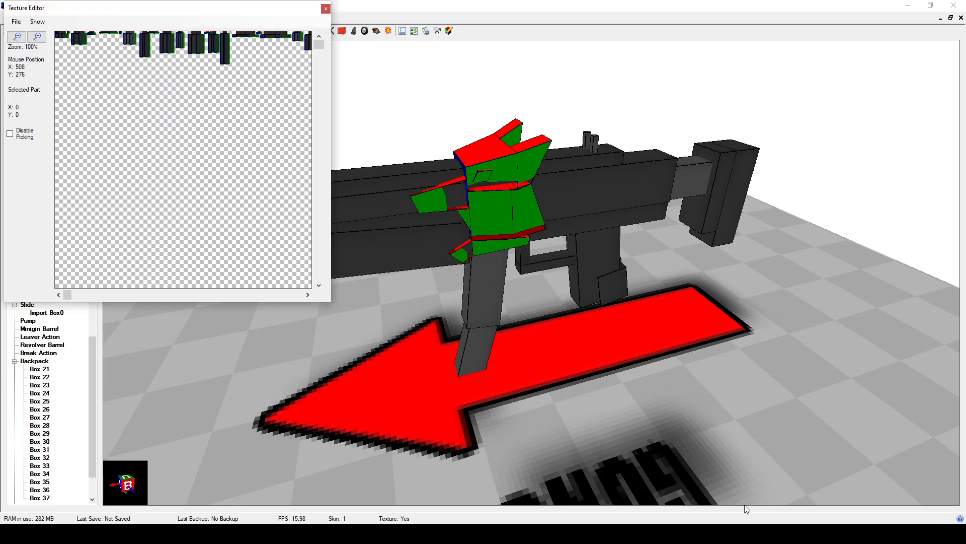
{"action": "left_click", "coordinate": [16, 21]}
{"action": "left_click", "coordinate": [38, 71]}
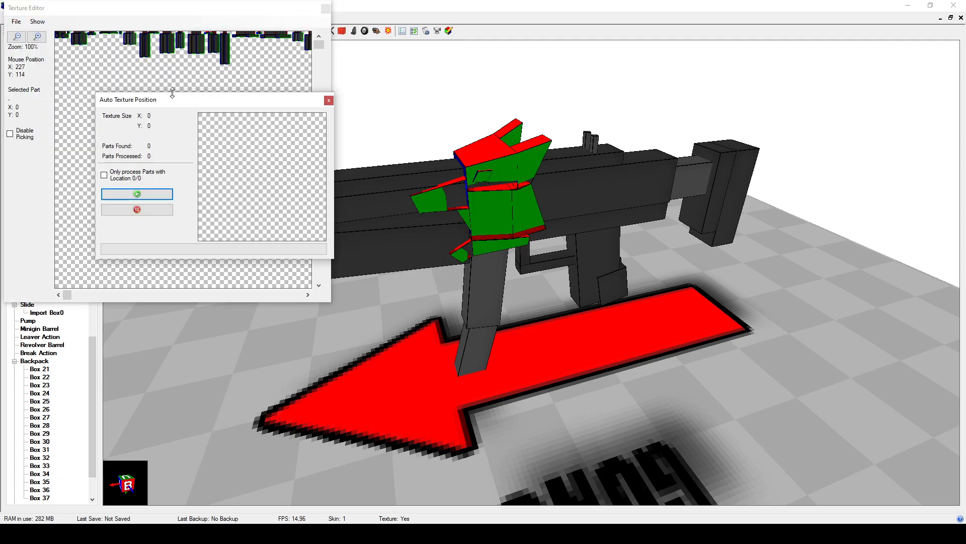
{"action": "left_click", "coordinate": [329, 100]}
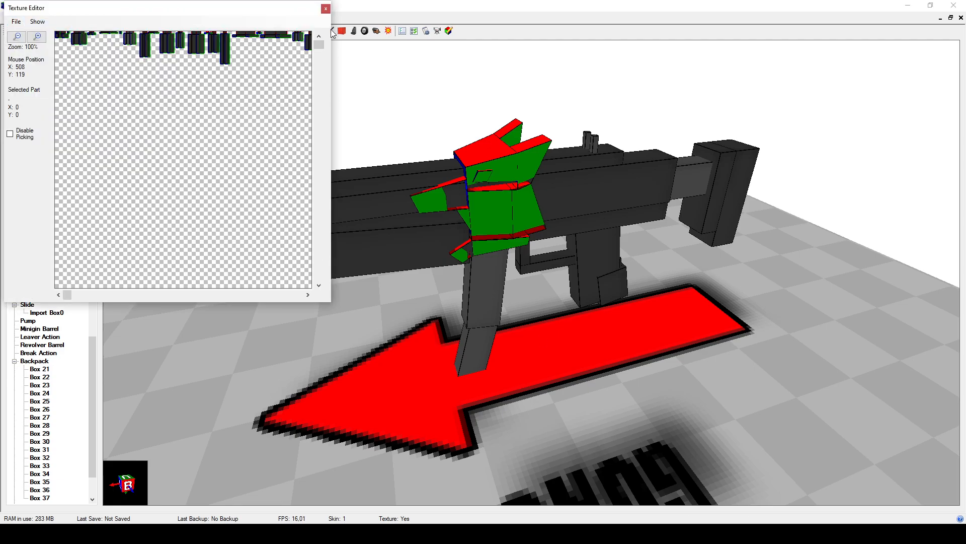
{"action": "left_click", "coordinate": [326, 9]}
Step: Select all boxes in the Backpack group and set their texture offset to 0, 0
{"action": "left_click", "coordinate": [33, 370]}
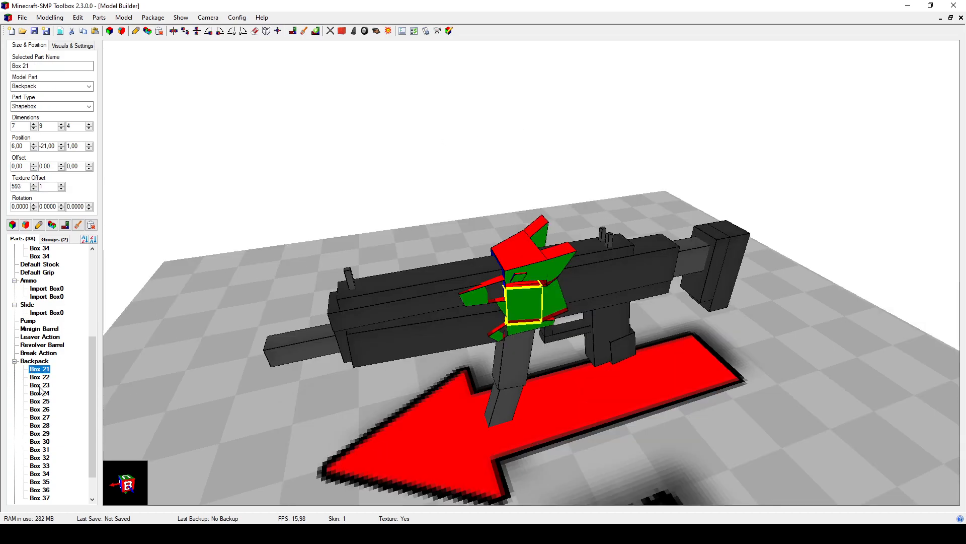
{"action": "right_click", "coordinate": [44, 362]}
{"action": "left_click", "coordinate": [81, 432]}
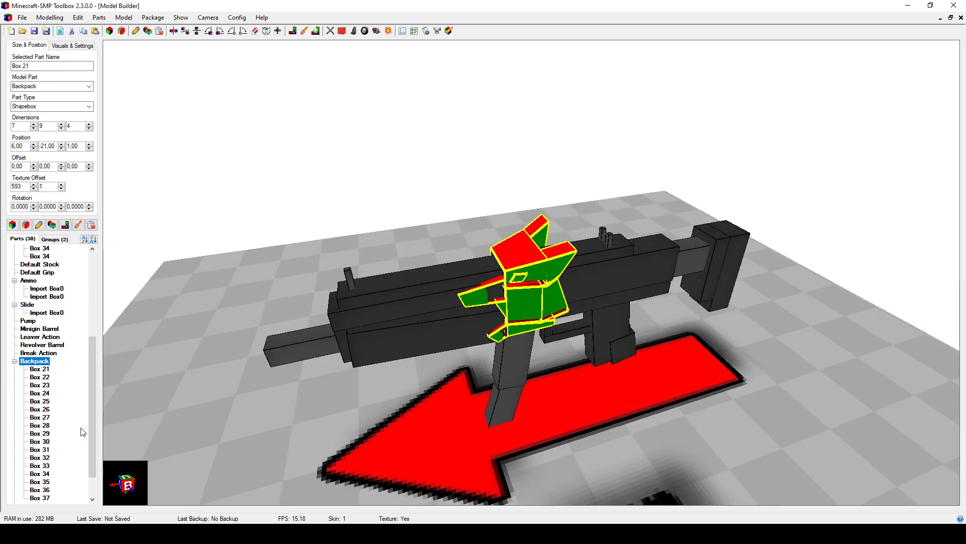
{"action": "left_click_drag", "start_coordinate": [28, 185], "coordinate": [7, 187]}
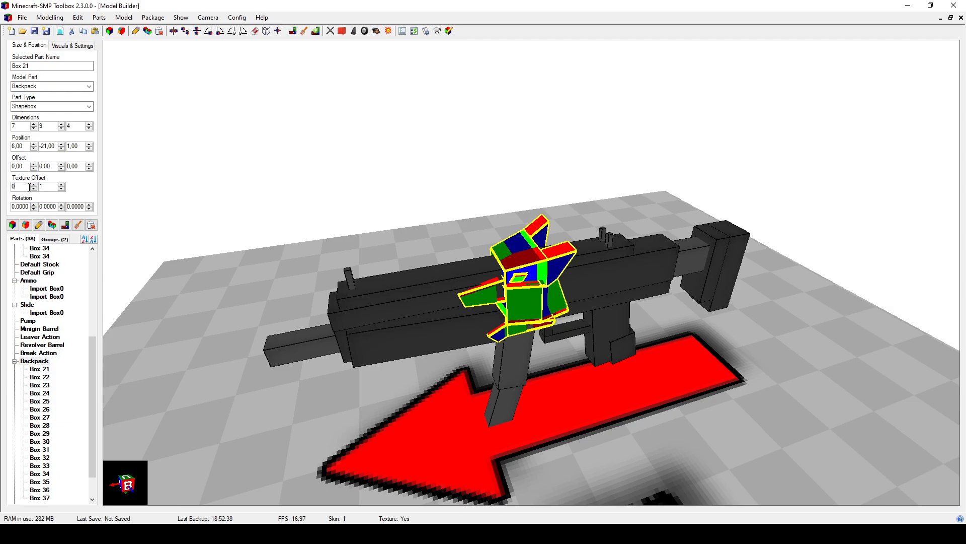
{"action": "key", "text": "Tab"}
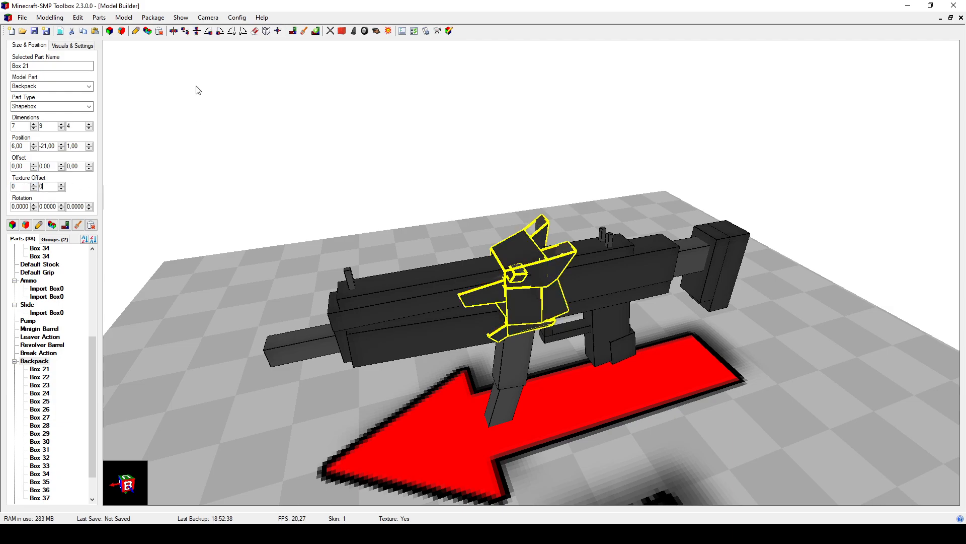
Step: Run Auto Texture Position in the Texture Editor, processing only parts with location 0/0
{"action": "left_click", "coordinate": [305, 55]}
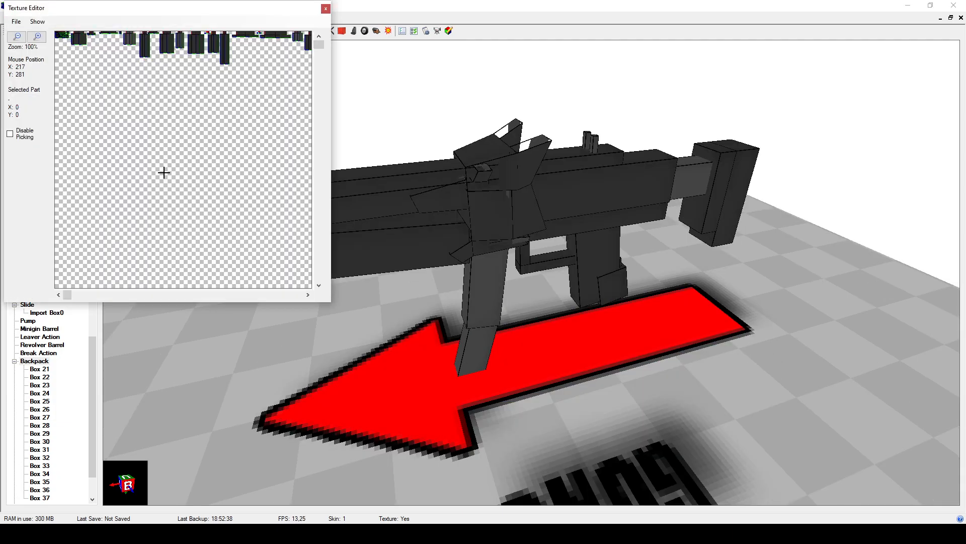
{"action": "left_click", "coordinate": [16, 21]}
{"action": "left_click", "coordinate": [45, 70]}
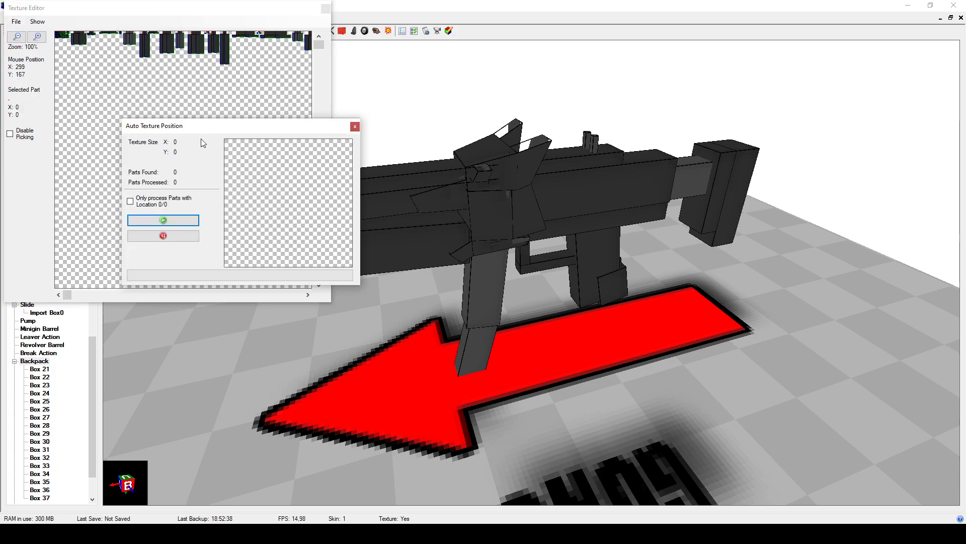
{"action": "left_click", "coordinate": [168, 202]}
{"action": "left_click", "coordinate": [185, 220]}
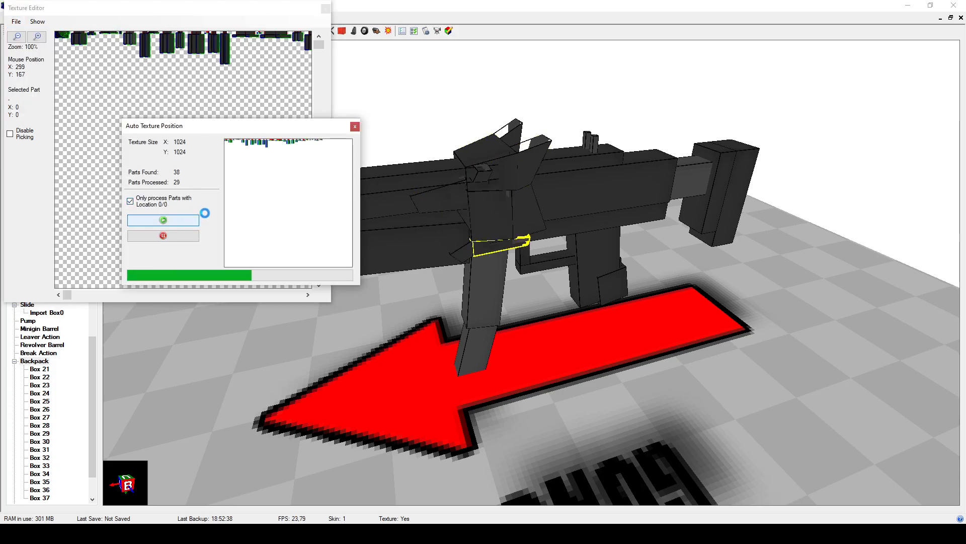
{"action": "left_click", "coordinate": [355, 127]}
Step: Create a new texture from the model and save it over the existing TempSkin file
{"action": "left_click", "coordinate": [16, 21]}
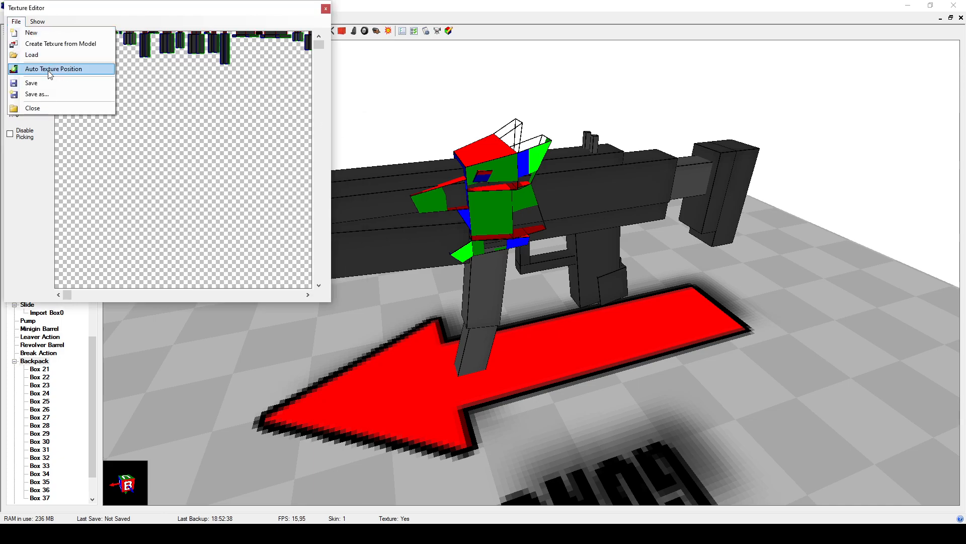
{"action": "left_click", "coordinate": [53, 43]}
{"action": "left_click", "coordinate": [517, 295]}
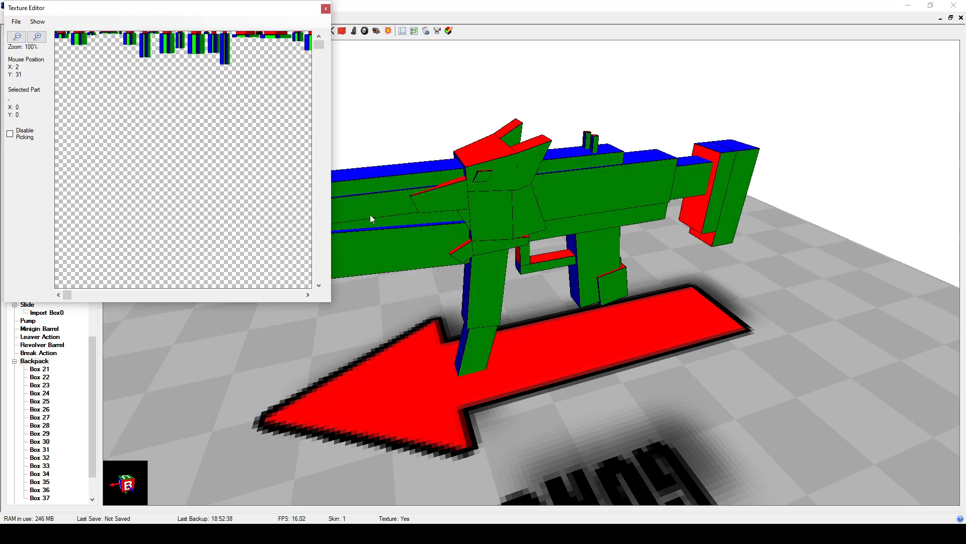
{"action": "left_click", "coordinate": [16, 21]}
{"action": "left_click", "coordinate": [67, 91]}
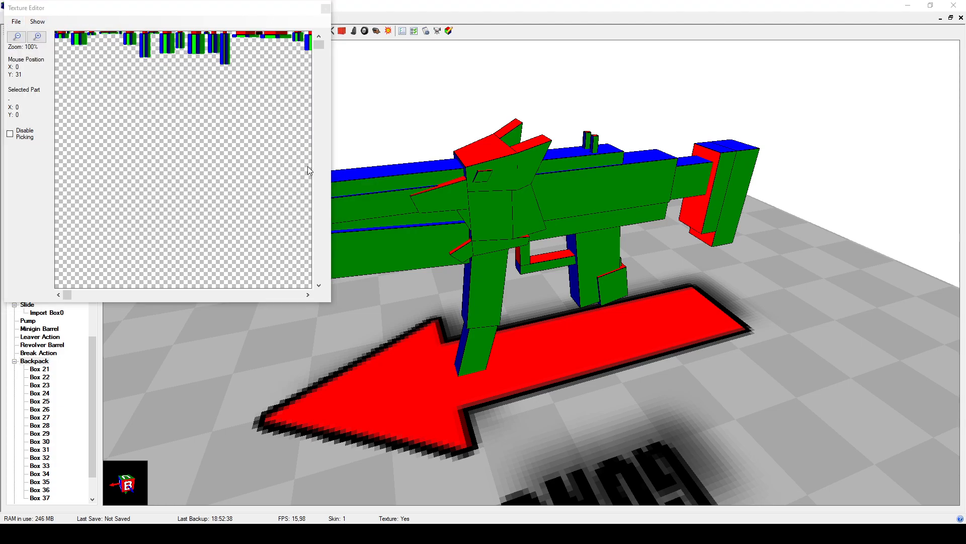
{"action": "left_click", "coordinate": [208, 98]}
{"action": "left_click", "coordinate": [402, 270]}
{"action": "left_click", "coordinate": [506, 270]}
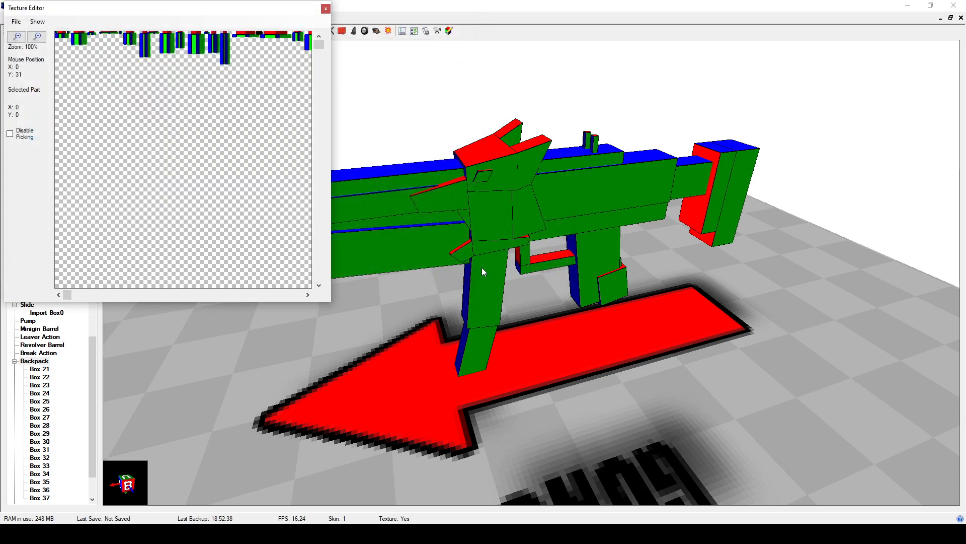
Step: Switch to paint.net and add the new TempSkin texture as a layer in Skin_Gun_MP5.png
{"action": "left_click", "coordinate": [443, 533]}
{"action": "left_click", "coordinate": [443, 533]}
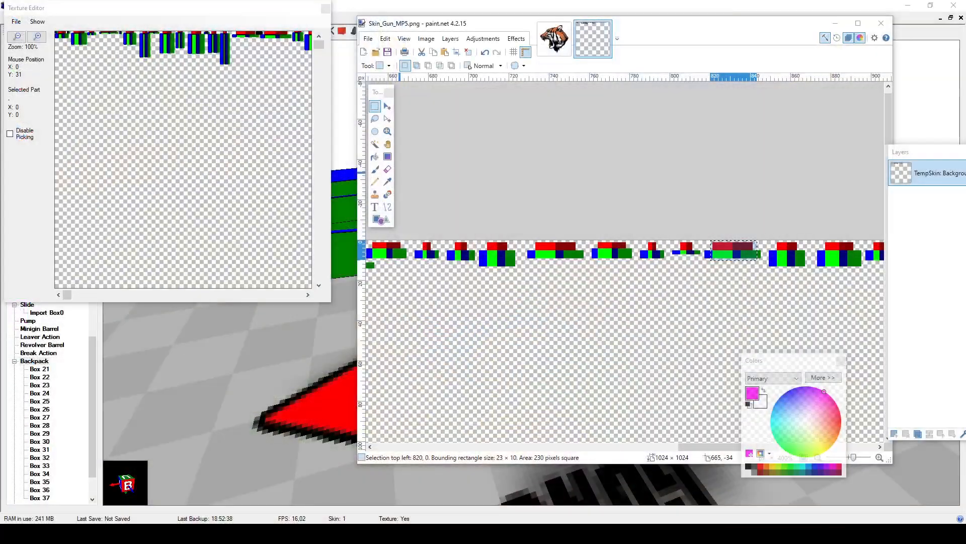
{"action": "left_click_drag", "start_coordinate": [768, 314], "coordinate": [655, 302]}
{"action": "left_click", "coordinate": [572, 274]}
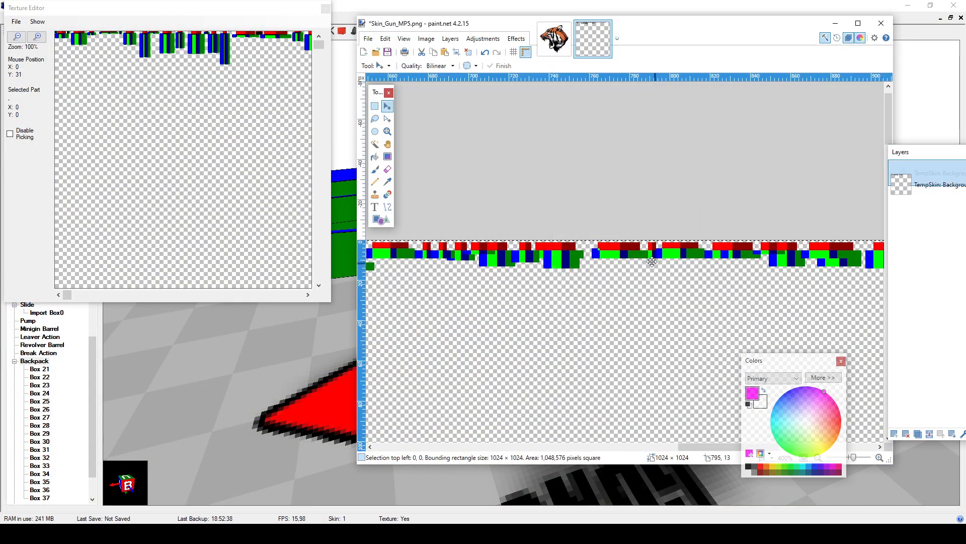
{"action": "scroll", "coordinate": [543, 281], "scroll_direction": "down", "scroll_amount": 5, "text": "ctrl"}
{"action": "scroll", "coordinate": [544, 281], "scroll_direction": "down", "scroll_amount": 5, "text": "ctrl"}
{"action": "scroll", "coordinate": [610, 298], "scroll_direction": "up", "scroll_amount": 4, "text": "ctrl"}
Step: Try to merge the new TempSkin layer with the previous skin layer
{"action": "left_click", "coordinate": [921, 199]}
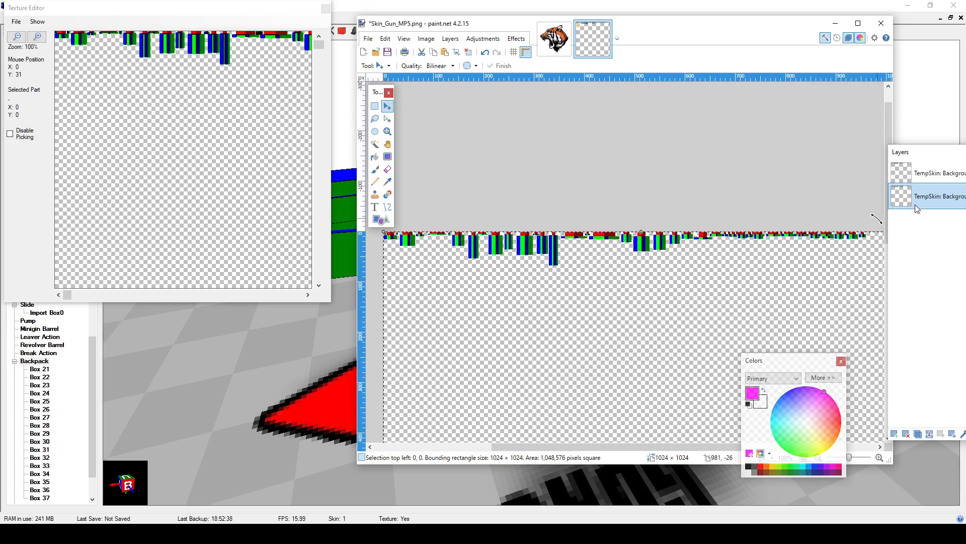
{"action": "scroll", "coordinate": [671, 276], "scroll_direction": "down", "scroll_amount": 2, "text": "ctrl"}
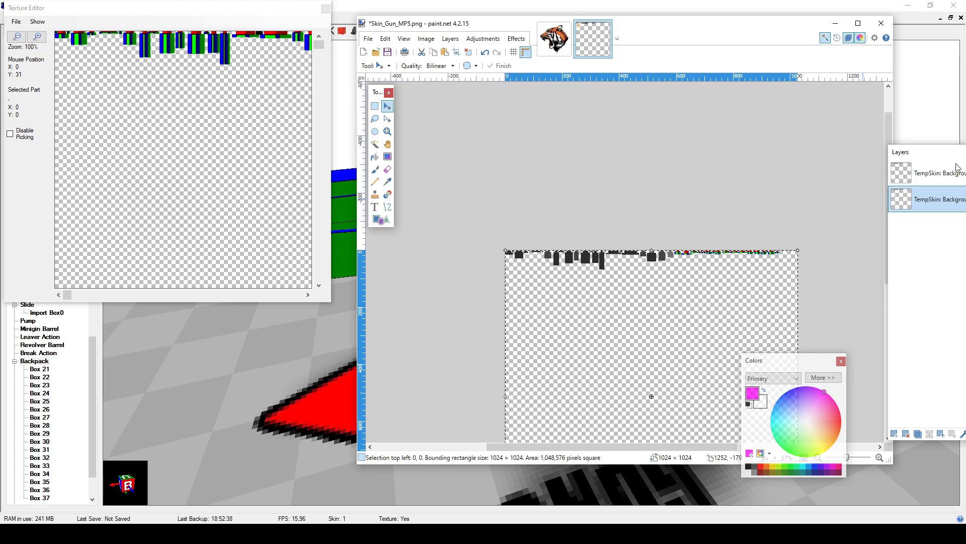
{"action": "left_click", "coordinate": [921, 173]}
{"action": "key", "text": "s"}
{"action": "left_click_drag", "start_coordinate": [717, 253], "coordinate": [718, 253]}
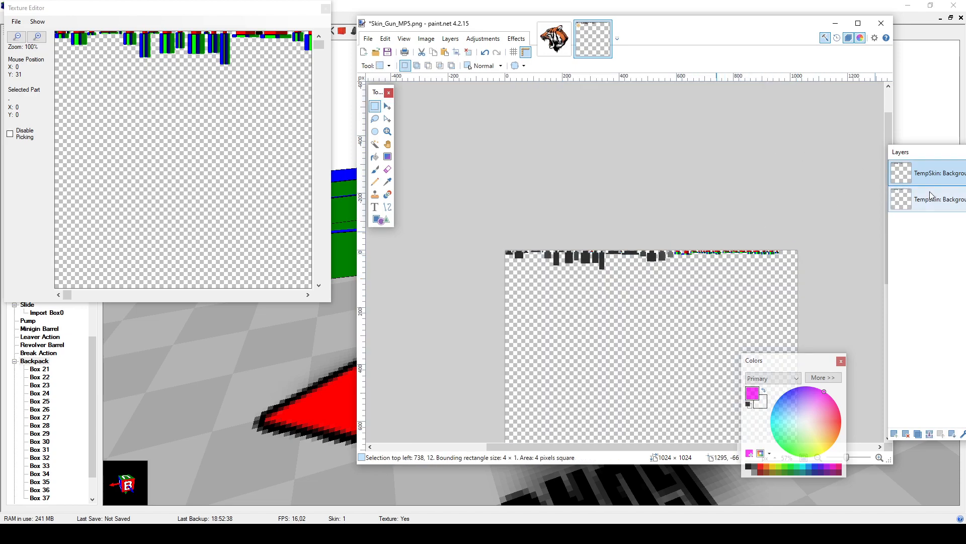
{"action": "left_click", "coordinate": [929, 434]}
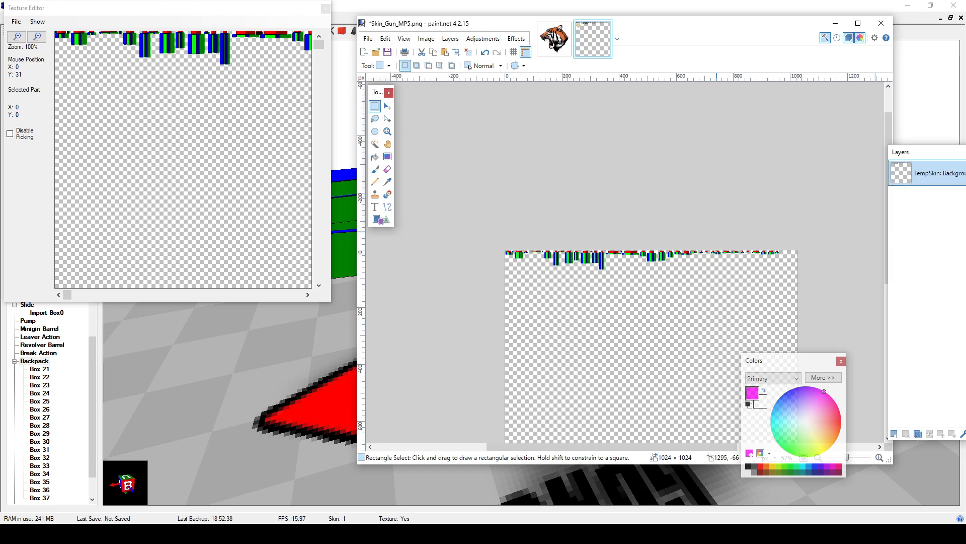
Step: Add the SkinMP5 image as a new layer above the TempSkin layer
{"action": "left_click_drag", "start_coordinate": [964, 324], "coordinate": [648, 346]}
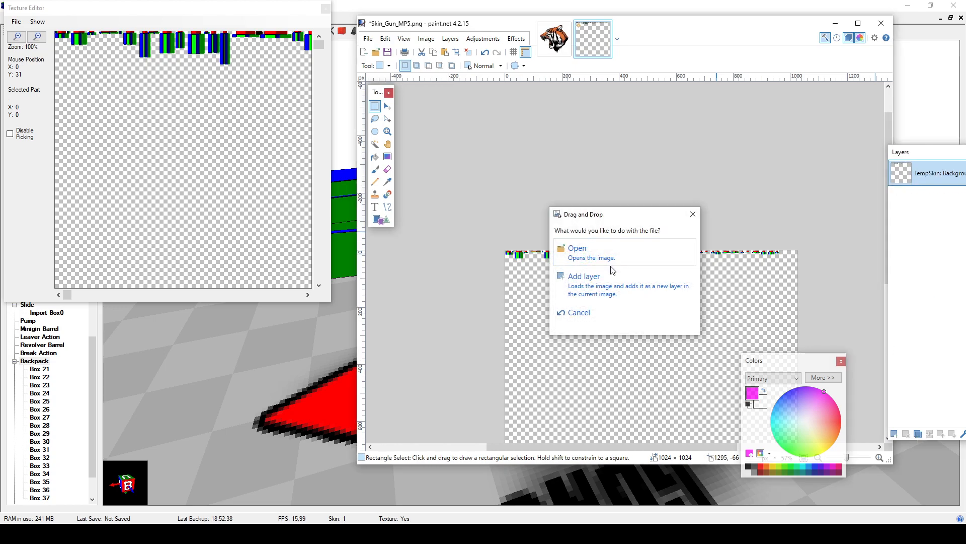
{"action": "left_click", "coordinate": [599, 282]}
{"action": "scroll", "coordinate": [669, 291], "scroll_direction": "up", "scroll_amount": 2, "text": "ctrl"}
Step: Delete the magenta and black background areas of the SkinMP5 layer with the Magic Wand at 50% tolerance
{"action": "key", "text": "s"}
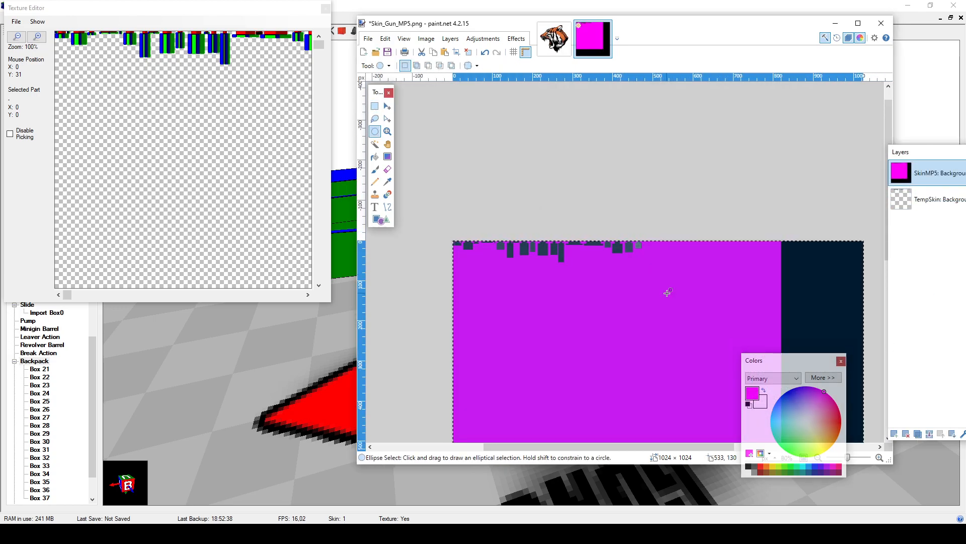
{"action": "key", "text": "s"}
{"action": "left_click", "coordinate": [656, 291]}
{"action": "key", "text": "Delete"}
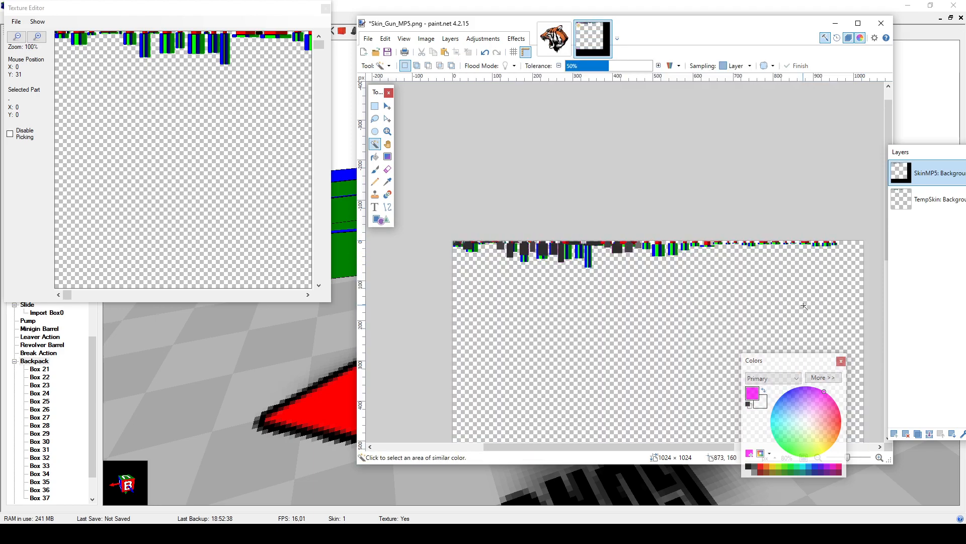
{"action": "scroll", "coordinate": [553, 275], "scroll_direction": "up", "scroll_amount": 3, "text": "ctrl"}
{"action": "scroll", "coordinate": [569, 285], "scroll_direction": "down", "scroll_amount": 4, "text": "ctrl"}
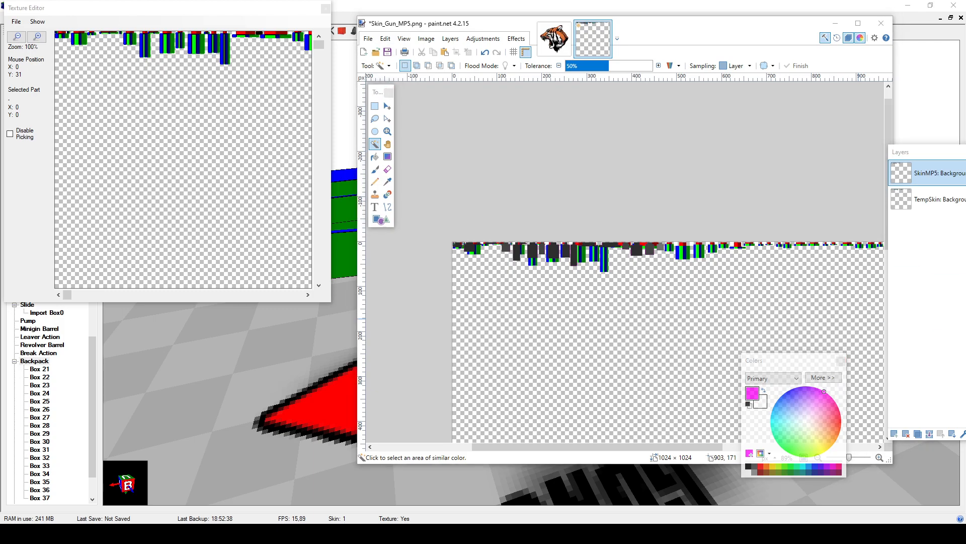
{"action": "left_click", "coordinate": [713, 172]}
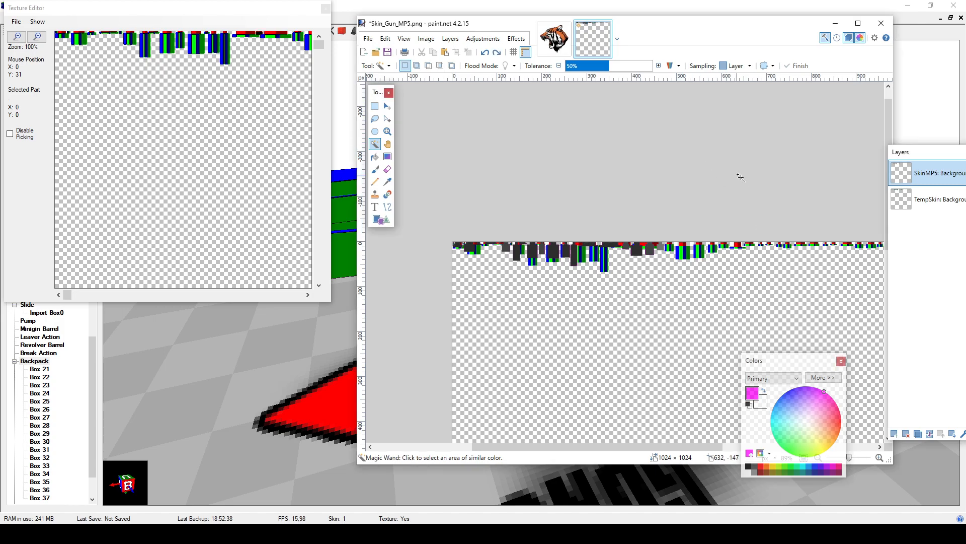
Step: Undo the background removal, layer imports and merge back to the original single-layer skin
{"action": "key", "text": "ctrl+z"}
{"action": "key", "text": "ctrl+z"}
{"action": "key", "text": "ctrl+z"}
{"action": "key", "text": "ctrl+z"}
{"action": "key", "text": "ctrl+z"}
{"action": "key", "text": "ctrl+z"}
{"action": "key", "text": "ctrl+z"}
{"action": "key", "text": "ctrl+z"}
{"action": "key", "text": "ctrl+a"}
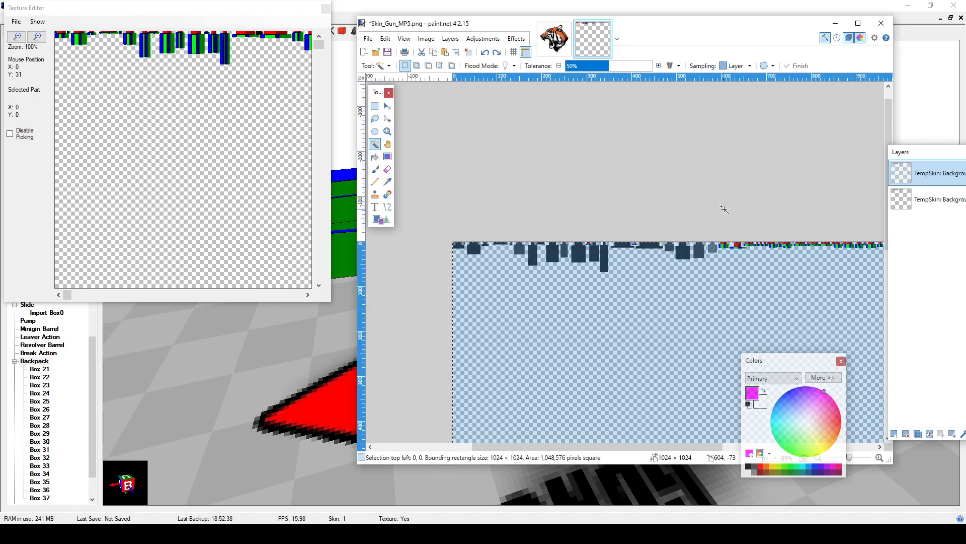
{"action": "key", "text": "ctrl+z"}
{"action": "key", "text": "ctrl+z"}
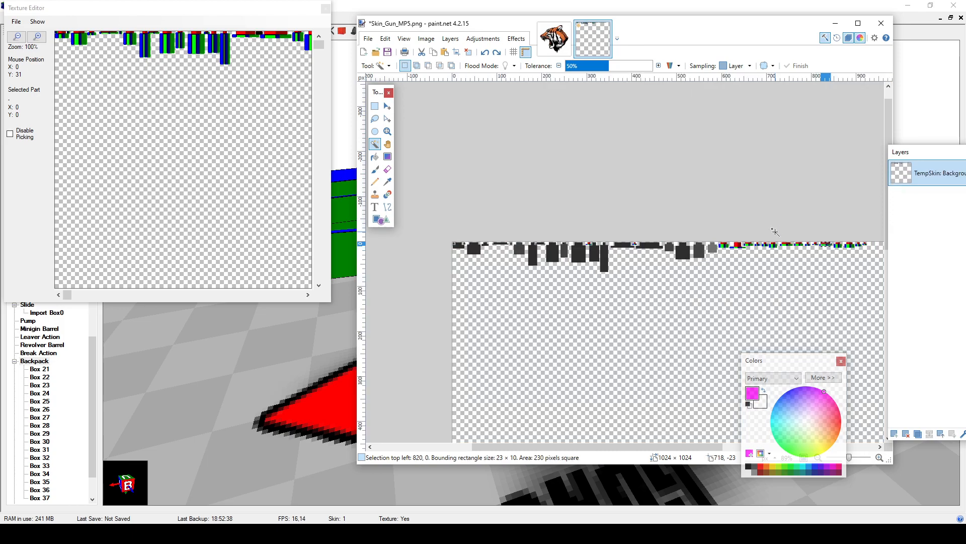
Step: Return to the unmerged state with the gun skin's background removed, and delete the TempSkin layer beneath it
{"action": "key", "text": "ctrl+z"}
{"action": "key", "text": "ctrl+z"}
{"action": "key", "text": "ctrl+z"}
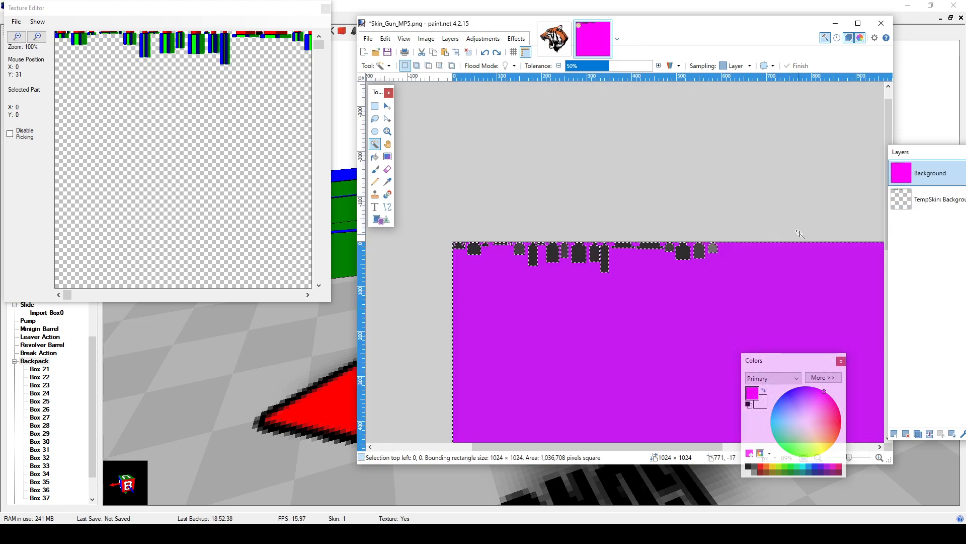
{"action": "key", "text": "ctrl+y"}
{"action": "key", "text": "ctrl+y"}
{"action": "key", "text": "ctrl+y"}
{"action": "key", "text": "ctrl+y"}
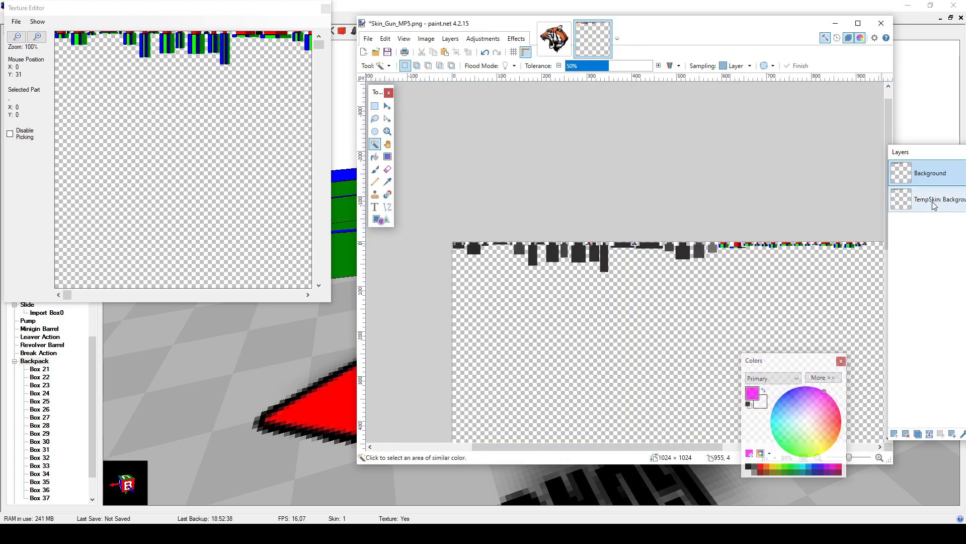
{"action": "left_click", "coordinate": [906, 434]}
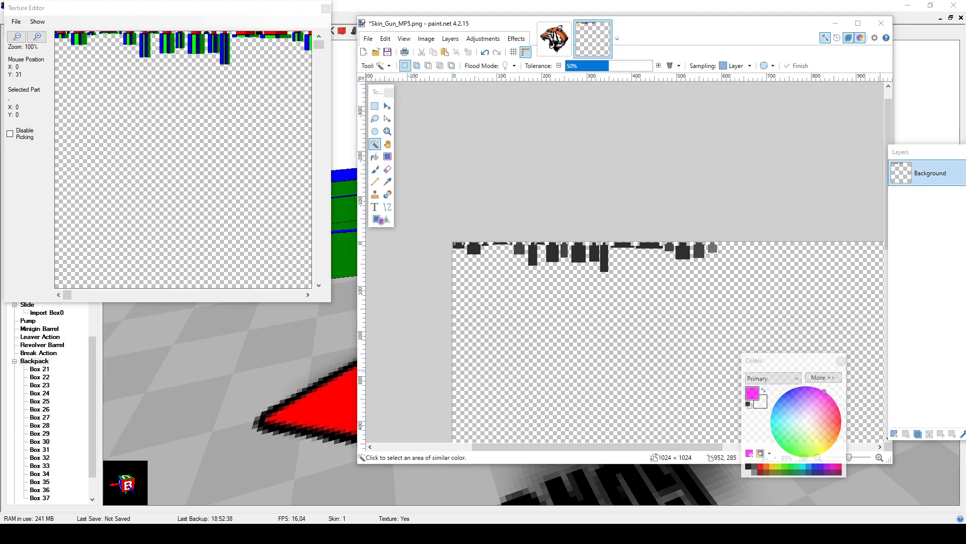
Step: Merge the current TempSkin image into the gun skin as an added layer, and save Skin_Gun_MP5.png
{"action": "left_click_drag", "start_coordinate": [682, 292], "coordinate": [682, 293]}
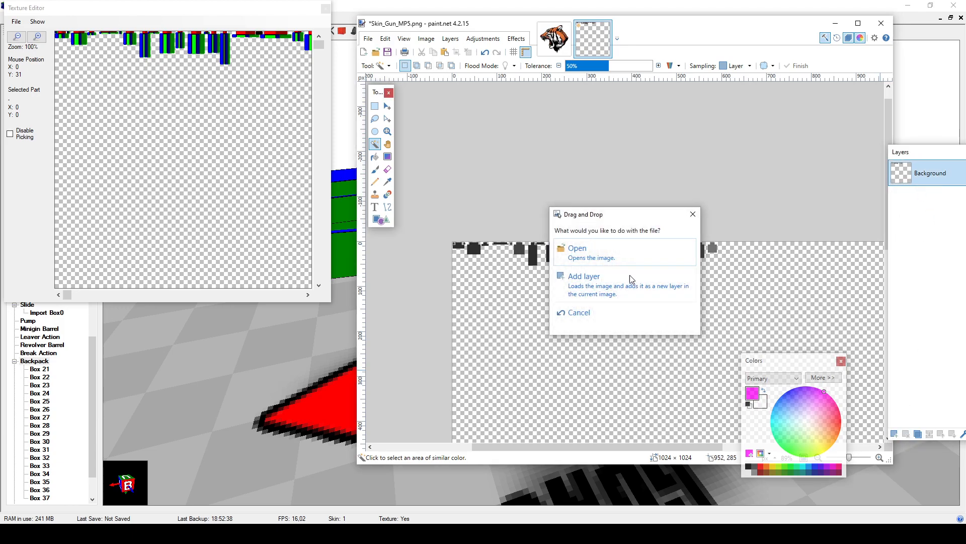
{"action": "left_click", "coordinate": [574, 275]}
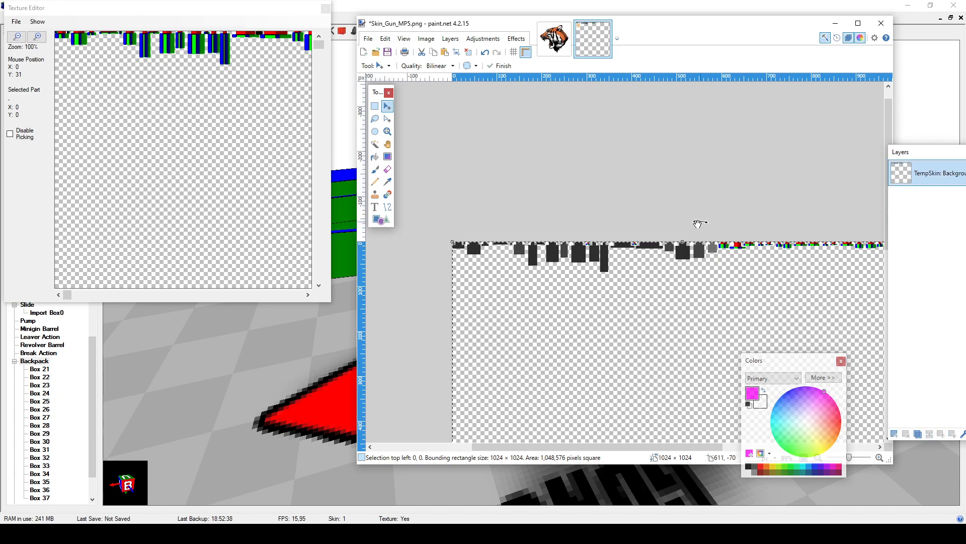
{"action": "key", "text": "ctrl+s"}
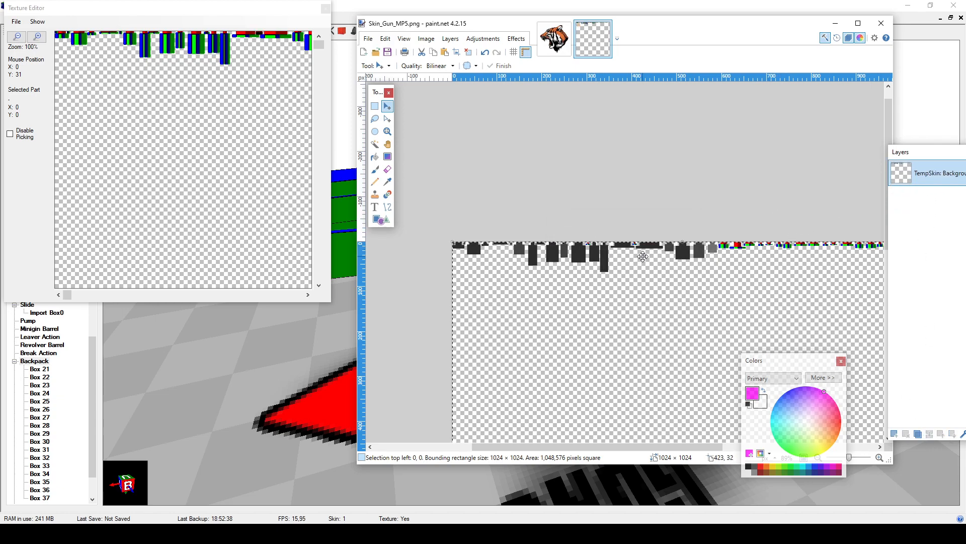
{"action": "key", "text": "s"}
{"action": "key", "text": "ctrl+d"}
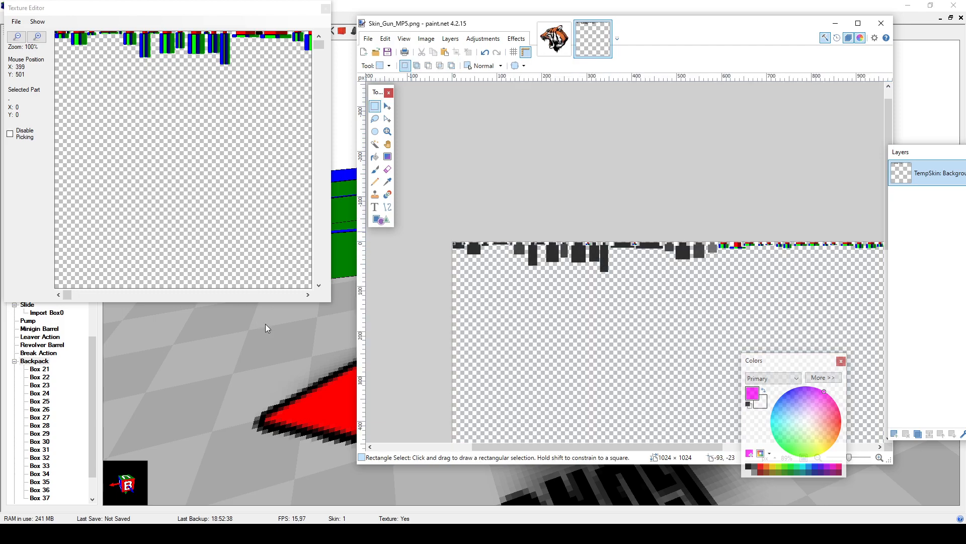
Step: Load Skin_Gun_MP5.png from the Desktop as the model's texture in the Texture Editor of Minecraft-SMP Toolbox, and close the editor
{"action": "left_click", "coordinate": [165, 128]}
{"action": "left_click", "coordinate": [16, 22]}
{"action": "left_click", "coordinate": [23, 59]}
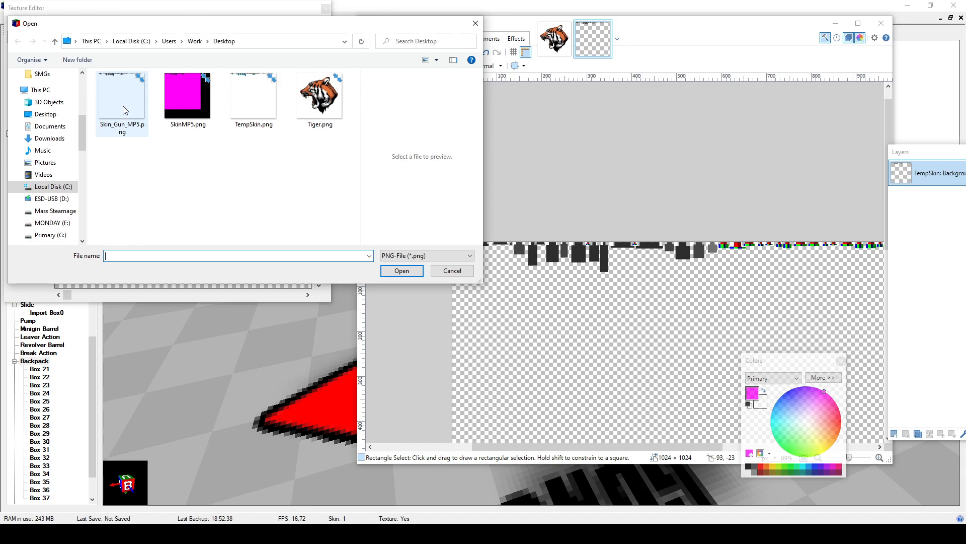
{"action": "double_click", "coordinate": [124, 111]}
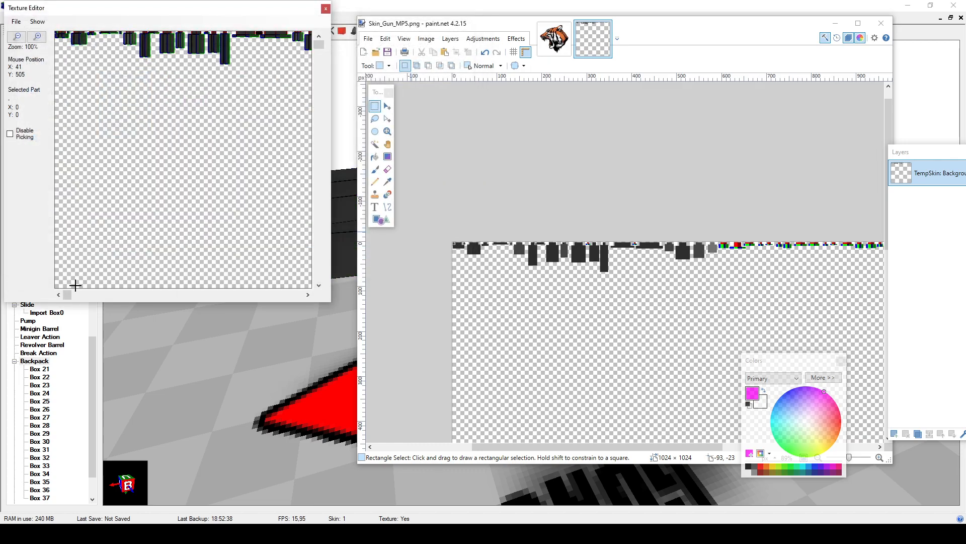
{"action": "mouse_move", "coordinate": [68, 294]}
{"action": "left_mouse_down"}
{"action": "mouse_move", "coordinate": [206, 294]}
{"action": "mouse_move", "coordinate": [67, 295]}
{"action": "left_mouse_up"}
{"action": "left_click", "coordinate": [326, 10]}
{"action": "mouse_move", "coordinate": [564, 246]}
{"action": "middle_mouse_down"}
{"action": "mouse_move", "coordinate": [588, 254]}
{"action": "mouse_move", "coordinate": [535, 241]}
{"action": "mouse_move", "coordinate": [581, 255]}
{"action": "mouse_move", "coordinate": [586, 247]}
{"action": "mouse_move", "coordinate": [555, 243]}
{"action": "mouse_move", "coordinate": [557, 259]}
{"action": "mouse_move", "coordinate": [566, 255]}
{"action": "mouse_move", "coordinate": [561, 295]}
{"action": "middle_mouse_up"}
{"action": "scroll", "coordinate": [559, 257], "scroll_direction": "up", "scroll_amount": 5}
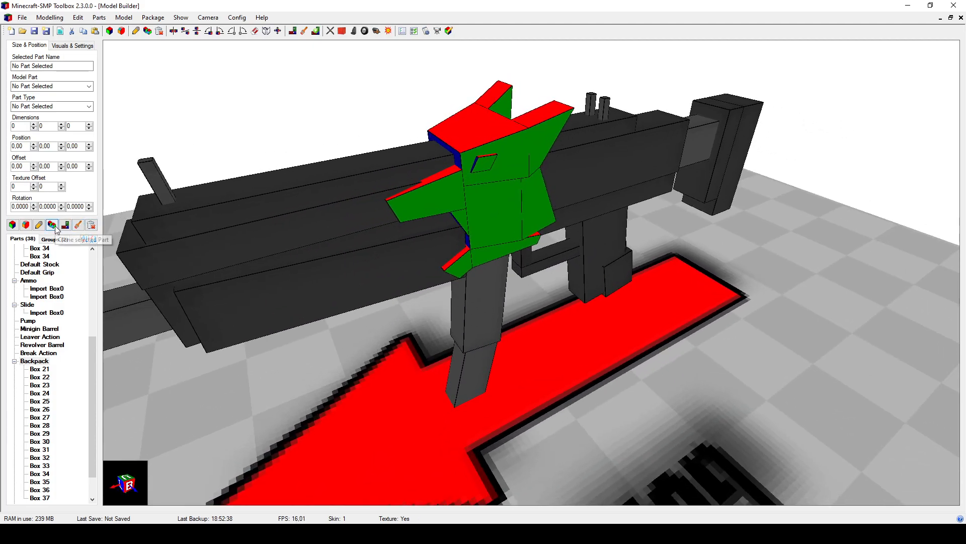
Step: With the Texture Painter's fill, colour the head's top, cheek and snout faces yellow (R 255, G 204, B 0)
{"action": "middle_click_drag", "start_coordinate": [402, 291], "coordinate": [415, 274]}
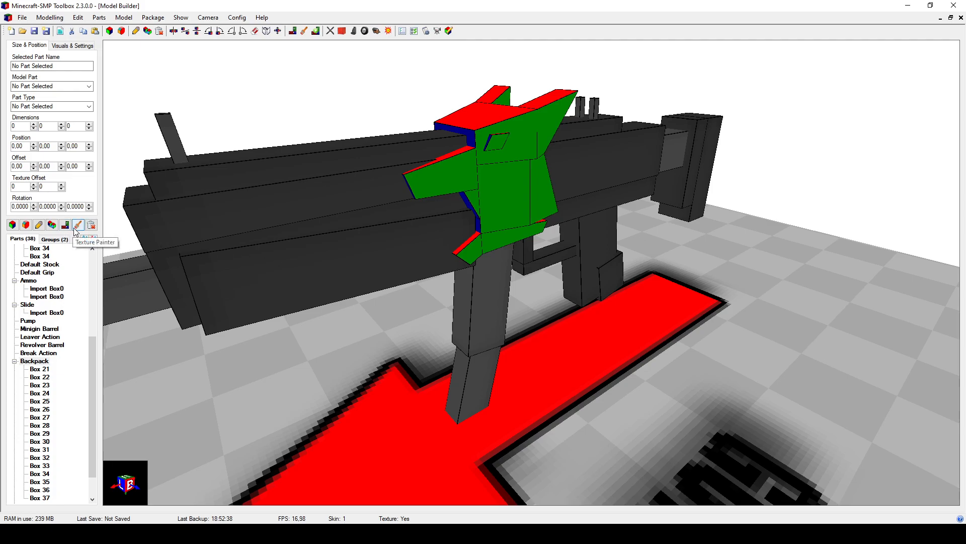
{"action": "left_click", "coordinate": [304, 31]}
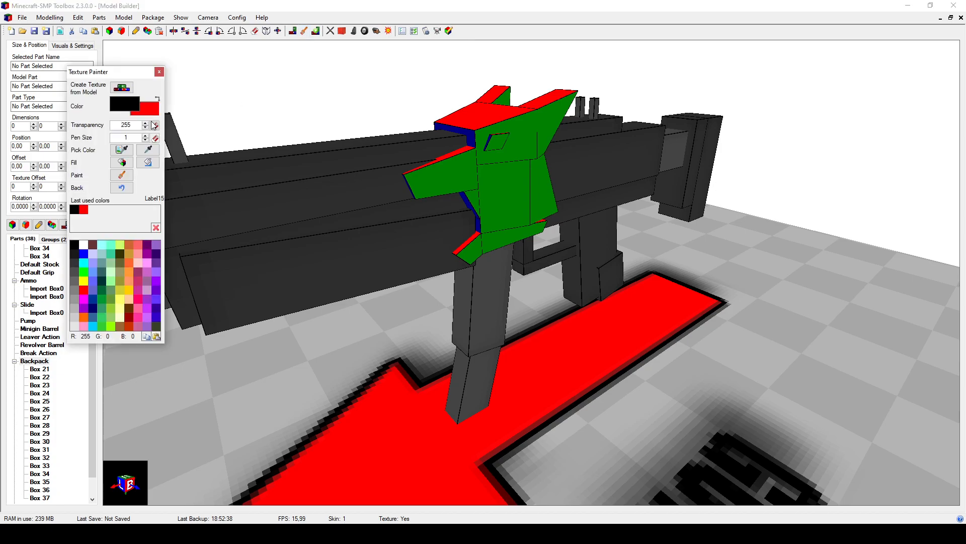
{"action": "middle_click_drag", "start_coordinate": [196, 174], "coordinate": [152, 234]}
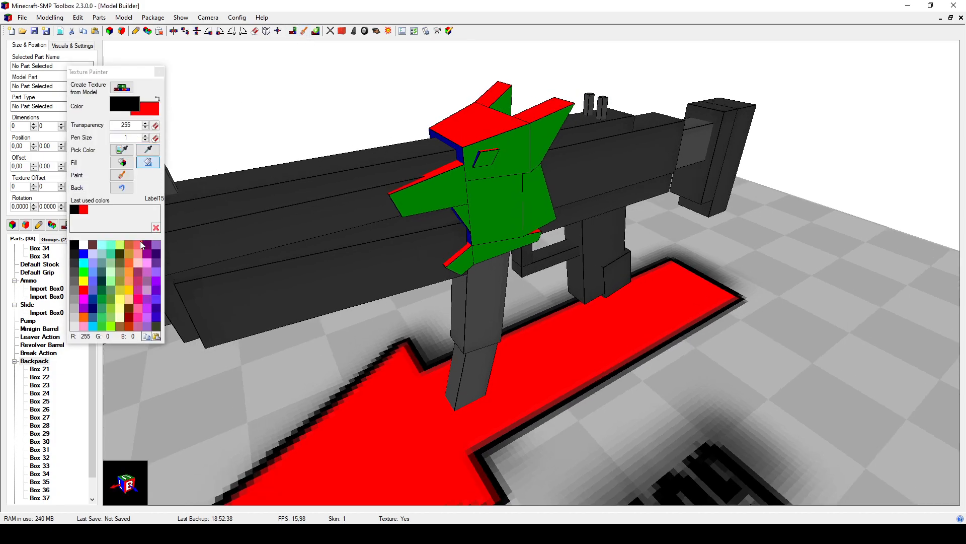
{"action": "left_click", "coordinate": [128, 291]}
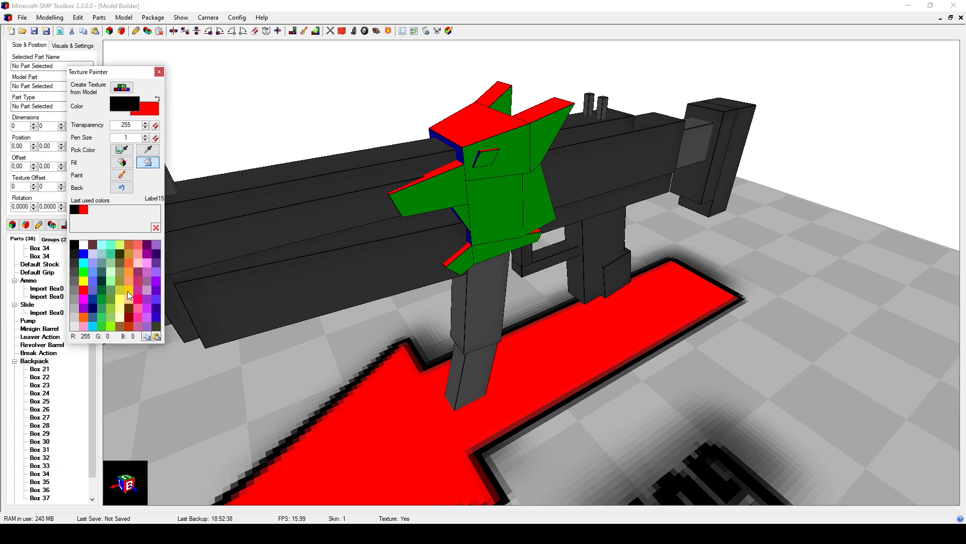
{"action": "left_click", "coordinate": [493, 190]}
{"action": "left_click", "coordinate": [456, 184]}
{"action": "left_click", "coordinate": [510, 163]}
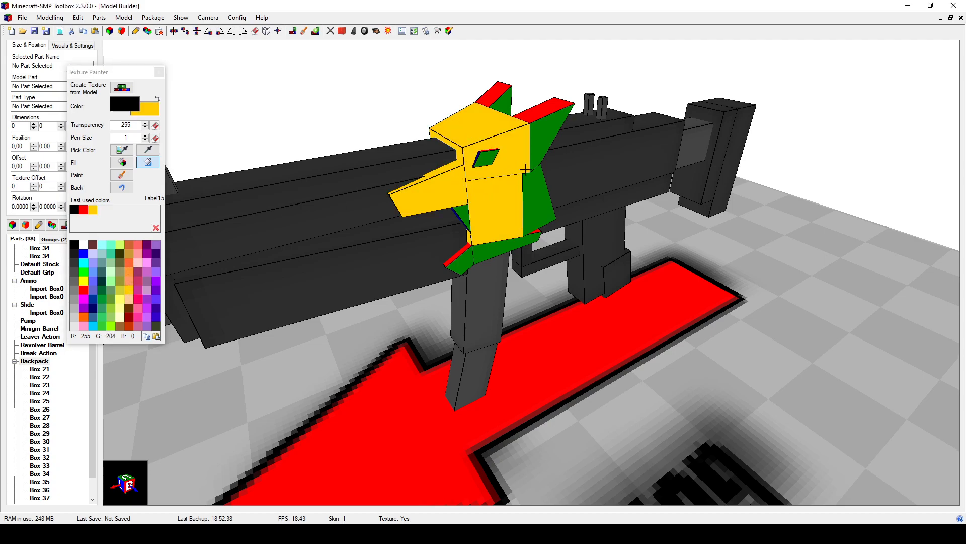
Step: Fill the ears, eye, neck and lower jaw on the same side of the head with the yellow
{"action": "left_click", "coordinate": [535, 149]}
{"action": "left_click", "coordinate": [487, 157]}
{"action": "left_click", "coordinate": [501, 112]}
{"action": "left_click", "coordinate": [540, 195]}
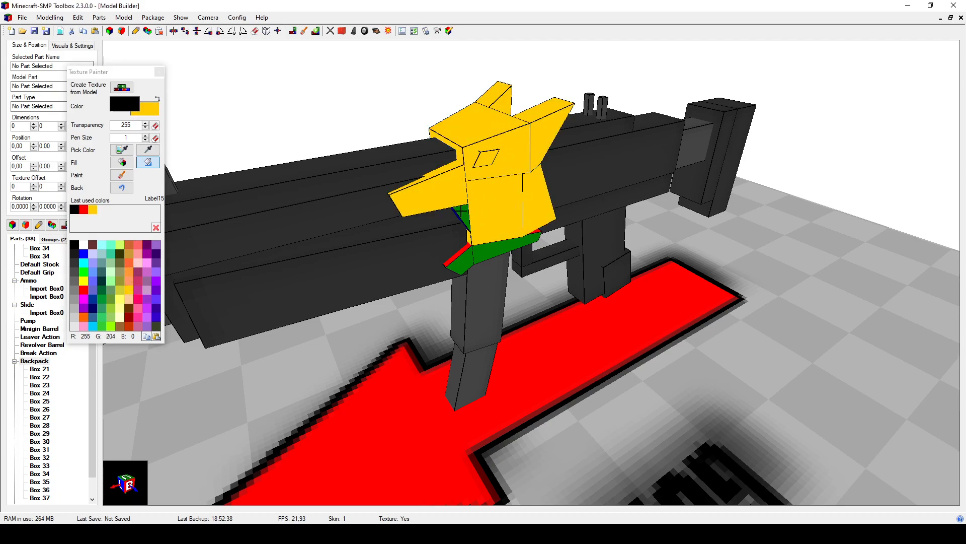
{"action": "left_click", "coordinate": [462, 212]}
{"action": "left_click", "coordinate": [482, 235]}
{"action": "left_click", "coordinate": [465, 264]}
Step: Fill the uncoloured cheek, snout, neck and jaw faces on the opposite side of the head with the yellow
{"action": "middle_click_drag", "start_coordinate": [465, 263], "coordinate": [583, 193]}
{"action": "left_click", "coordinate": [581, 171]}
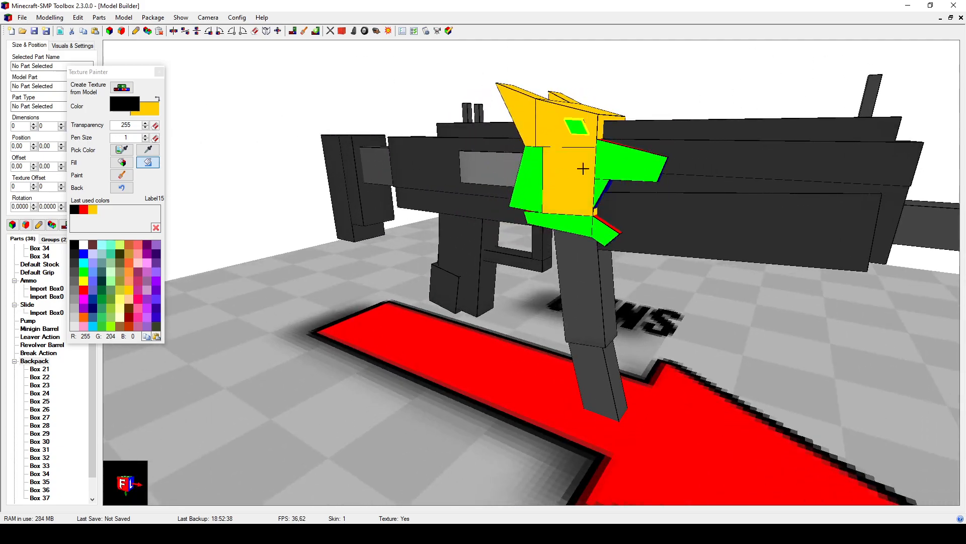
{"action": "left_click", "coordinate": [603, 167]}
{"action": "left_click", "coordinate": [540, 182]}
{"action": "left_click", "coordinate": [558, 222]}
{"action": "left_click", "coordinate": [596, 226]}
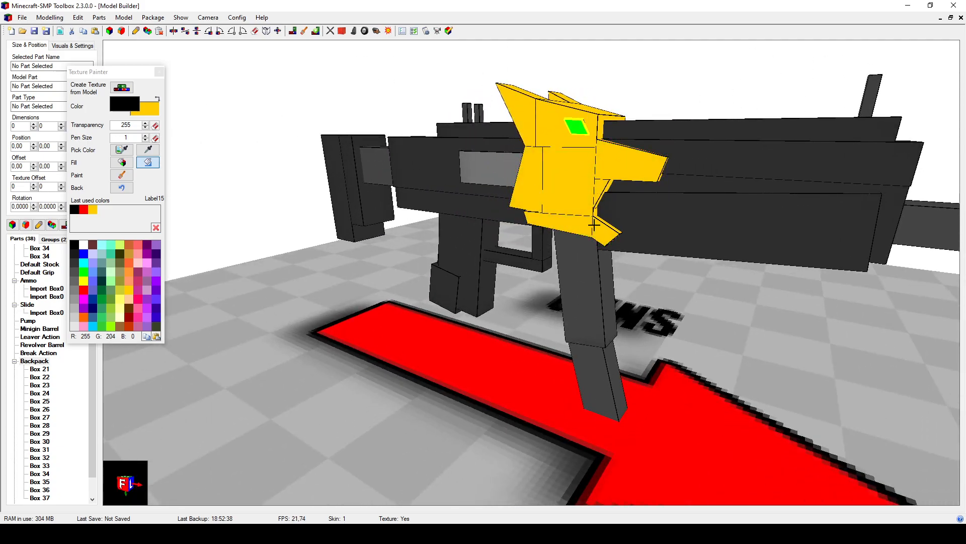
Step: Fill the eyes on both sides of the head with red (R 255, G 0, B 0)
{"action": "middle_click_drag", "start_coordinate": [578, 128], "coordinate": [563, 185]}
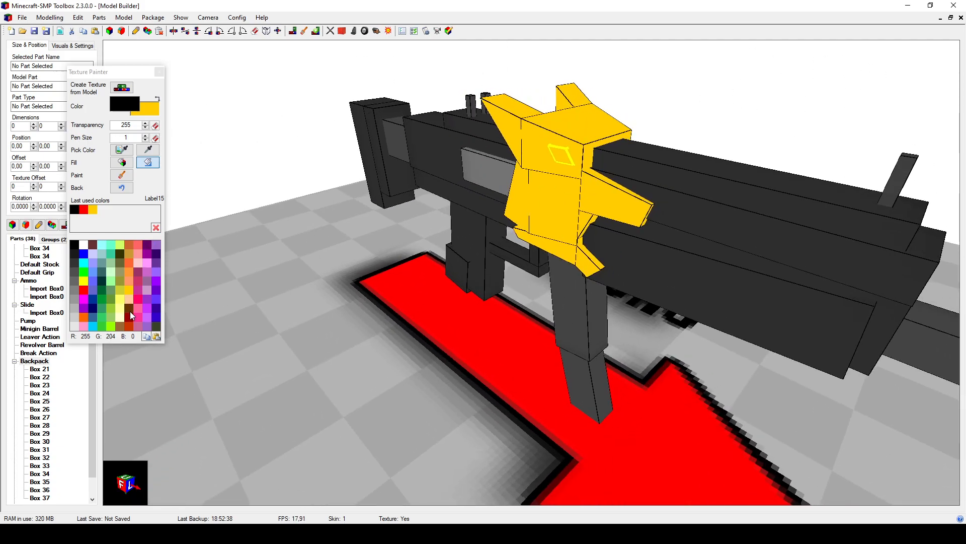
{"action": "left_click", "coordinate": [84, 290]}
{"action": "left_click", "coordinate": [562, 151]}
{"action": "mouse_move", "coordinate": [563, 151]}
{"action": "middle_mouse_down"}
{"action": "mouse_move", "coordinate": [455, 173]}
{"action": "mouse_move", "coordinate": [509, 179]}
{"action": "mouse_move", "coordinate": [526, 159]}
{"action": "mouse_move", "coordinate": [513, 202]}
{"action": "middle_mouse_up"}
{"action": "left_click", "coordinate": [455, 172]}
Step: Paint a white highlight on the front part of the red eye with the 1-pixel pen
{"action": "scroll", "coordinate": [526, 159], "scroll_direction": "up", "scroll_amount": 3}
{"action": "left_click", "coordinate": [124, 174]}
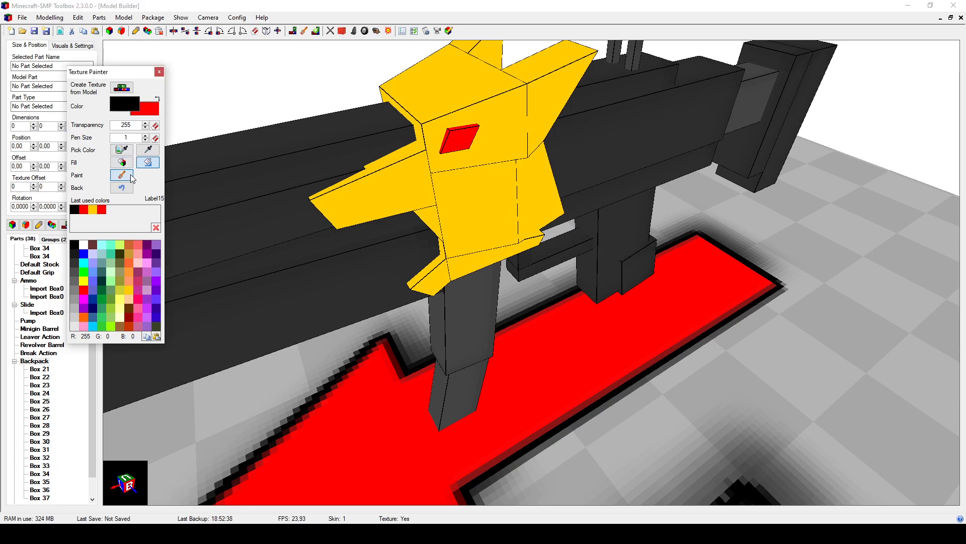
{"action": "right_click", "coordinate": [84, 245]}
{"action": "right_click_drag", "start_coordinate": [461, 131], "coordinate": [459, 139]}
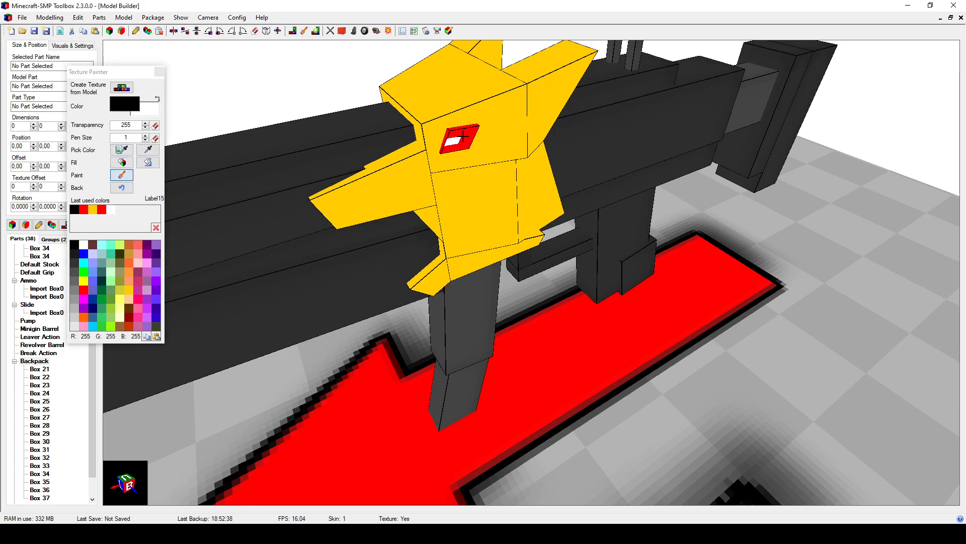
{"action": "middle_click_drag", "start_coordinate": [470, 148], "coordinate": [553, 105]}
{"action": "middle_click_drag", "start_coordinate": [637, 114], "coordinate": [514, 184]}
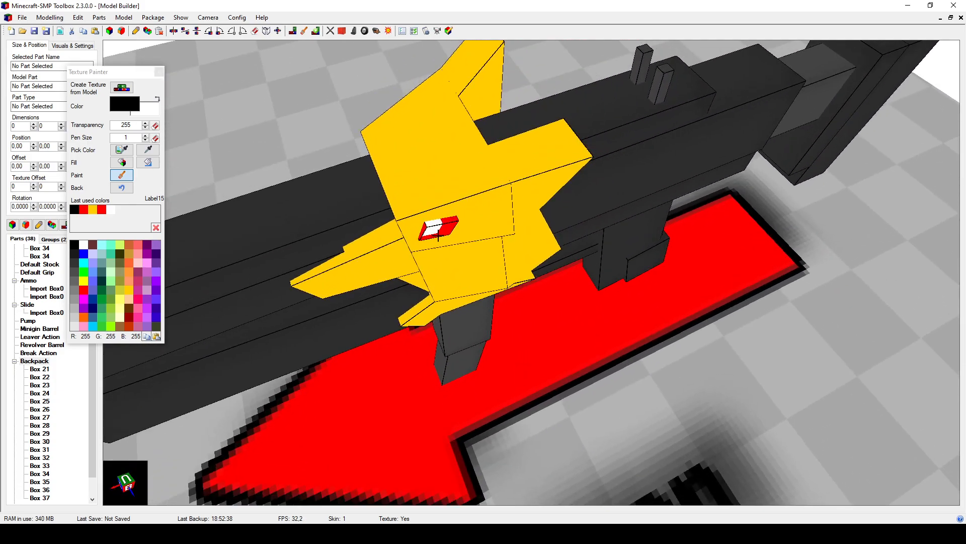
{"action": "middle_click_drag", "start_coordinate": [438, 235], "coordinate": [453, 218]}
{"action": "middle_click_drag", "start_coordinate": [465, 231], "coordinate": [473, 248]}
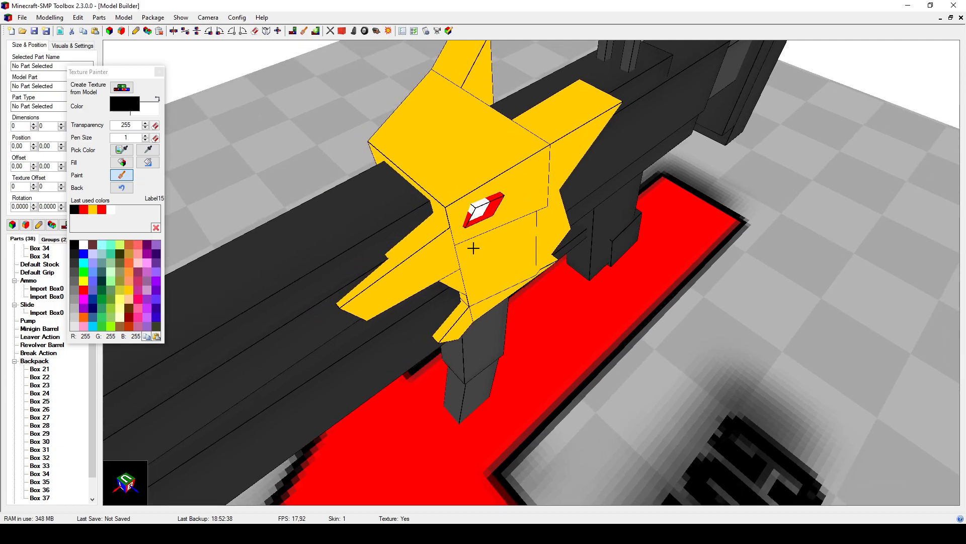
{"action": "mouse_move", "coordinate": [467, 216]}
{"action": "middle_mouse_down"}
{"action": "mouse_move", "coordinate": [475, 241]}
{"action": "mouse_move", "coordinate": [569, 156]}
{"action": "mouse_move", "coordinate": [588, 208]}
{"action": "mouse_move", "coordinate": [649, 217]}
{"action": "mouse_move", "coordinate": [650, 207]}
{"action": "mouse_move", "coordinate": [718, 259]}
{"action": "mouse_move", "coordinate": [509, 260]}
{"action": "mouse_move", "coordinate": [498, 247]}
{"action": "middle_mouse_up"}
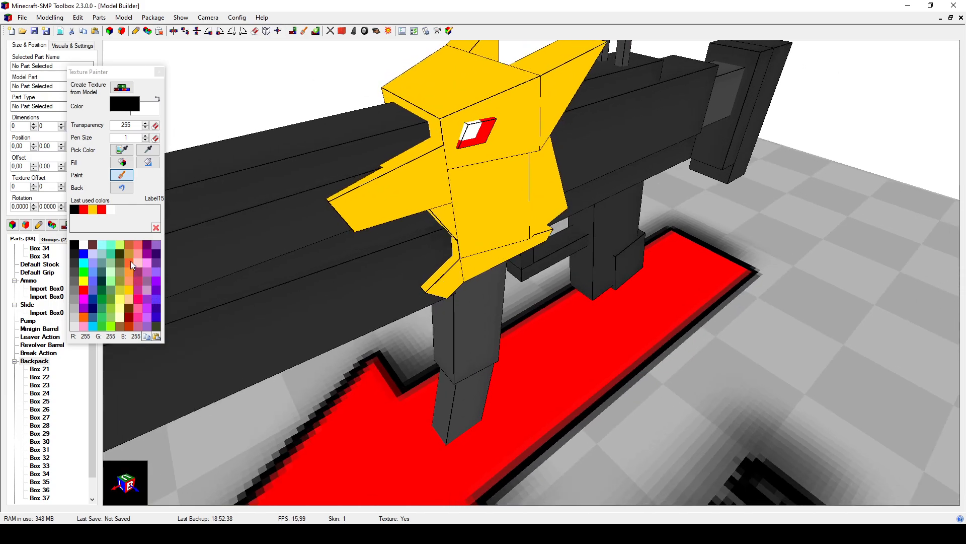
Step: Paint tan (R 204, G 153, B 51) pixels on top of the snout at its tip and base
{"action": "left_click", "coordinate": [129, 256]}
{"action": "middle_click_drag", "start_coordinate": [472, 189], "coordinate": [364, 147]}
{"action": "right_click", "coordinate": [330, 144]}
{"action": "mouse_move", "coordinate": [421, 113]}
{"action": "middle_mouse_down"}
{"action": "mouse_move", "coordinate": [434, 179]}
{"action": "mouse_move", "coordinate": [454, 169]}
{"action": "middle_mouse_up"}
{"action": "right_click", "coordinate": [465, 151]}
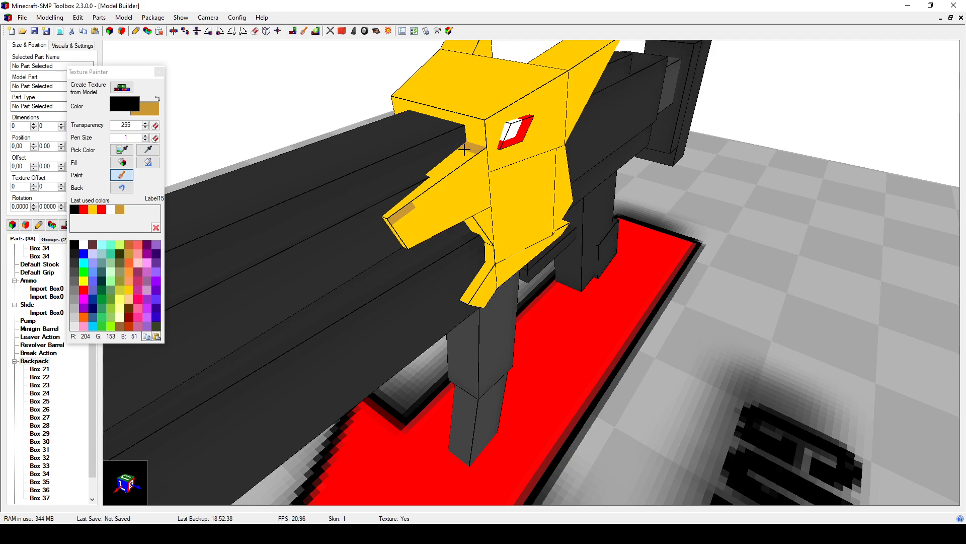
{"action": "mouse_move", "coordinate": [431, 173]}
{"action": "middle_mouse_down"}
{"action": "mouse_move", "coordinate": [464, 184]}
{"action": "mouse_move", "coordinate": [455, 199]}
{"action": "middle_mouse_up"}
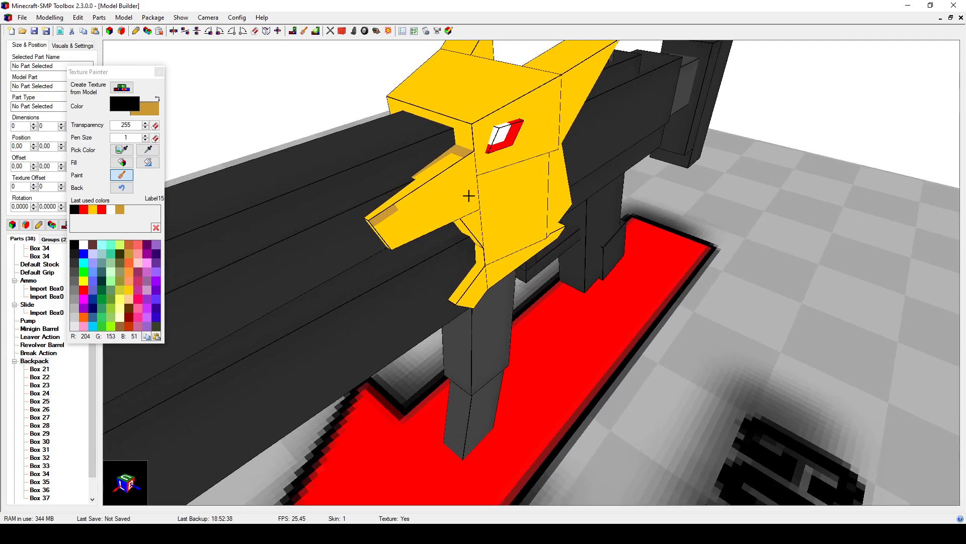
Step: Mix a lighter tan (R 213, G 182, B 74) and paint shading on top of the snout with it
{"action": "left_click", "coordinate": [157, 117]}
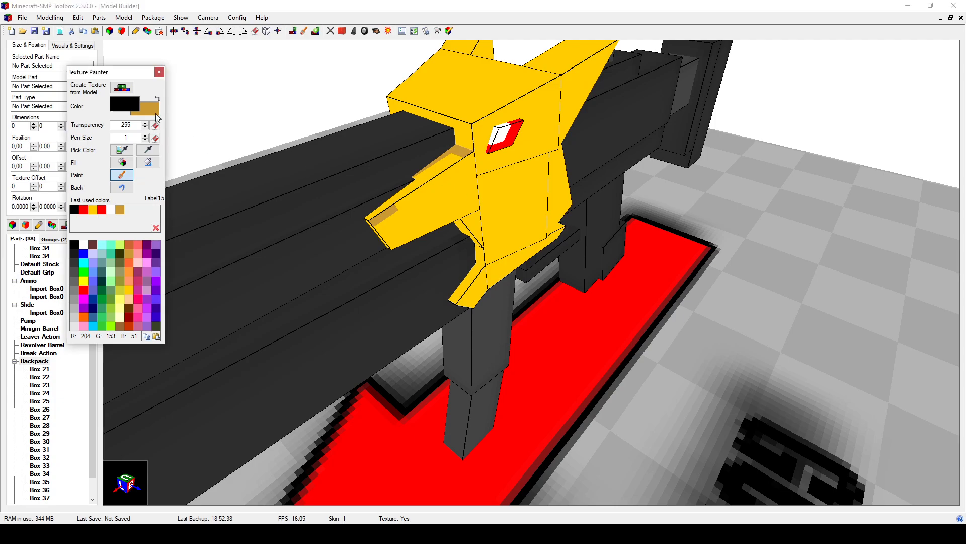
{"action": "left_click", "coordinate": [155, 111]}
{"action": "left_click_drag", "start_coordinate": [581, 182], "coordinate": [589, 179]}
{"action": "left_click", "coordinate": [497, 172]}
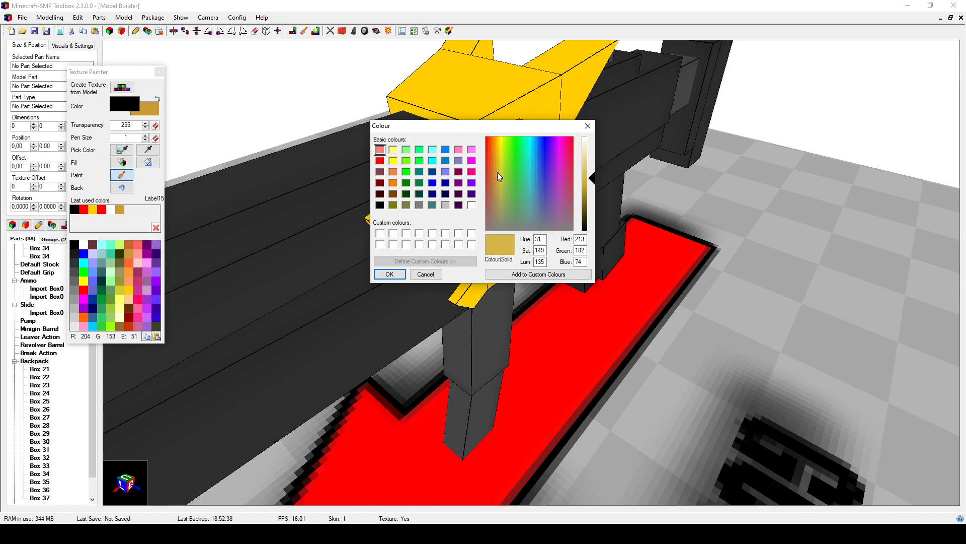
{"action": "left_click", "coordinate": [387, 276]}
{"action": "middle_click_drag", "start_coordinate": [466, 262], "coordinate": [462, 261]}
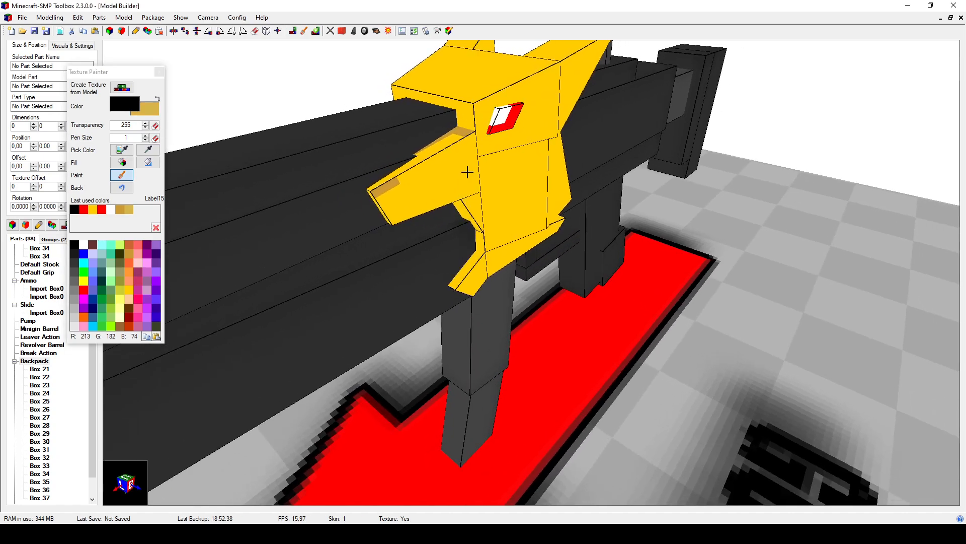
{"action": "middle_click_drag", "start_coordinate": [459, 159], "coordinate": [459, 168]}
{"action": "right_click_drag", "start_coordinate": [454, 238], "coordinate": [451, 243]}
{"action": "middle_click_drag", "start_coordinate": [460, 260], "coordinate": [446, 256]}
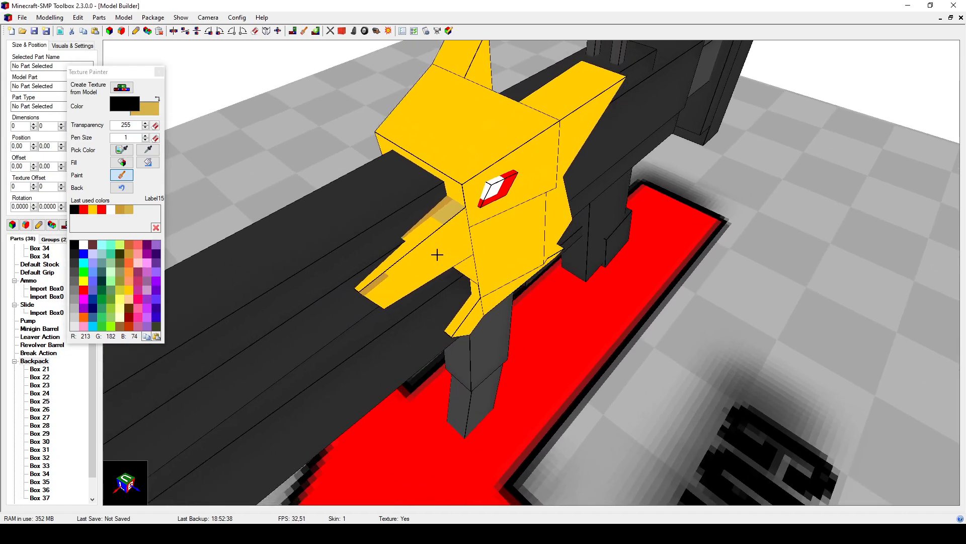
Step: Mix a darker yellow (R 232, G 185, B 0) and paint shading pixels on the snout and the side of the head
{"action": "right_click", "coordinate": [94, 210]}
{"action": "left_click", "coordinate": [150, 110]}
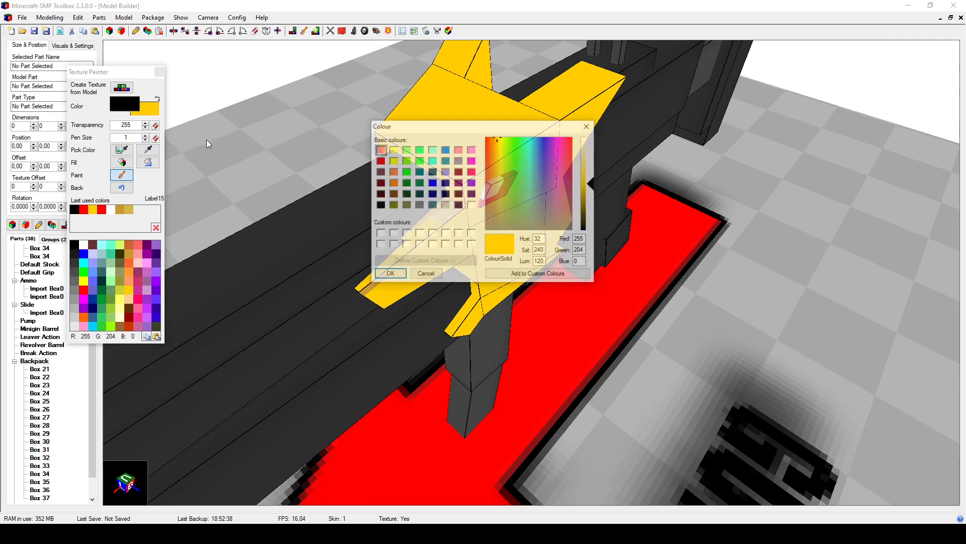
{"action": "left_click_drag", "start_coordinate": [590, 189], "coordinate": [594, 189]}
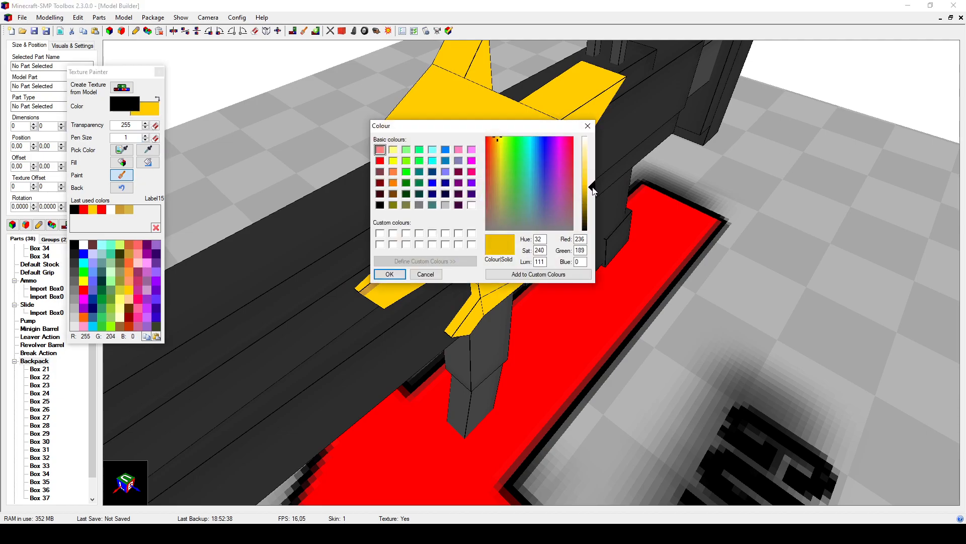
{"action": "left_click", "coordinate": [390, 274]}
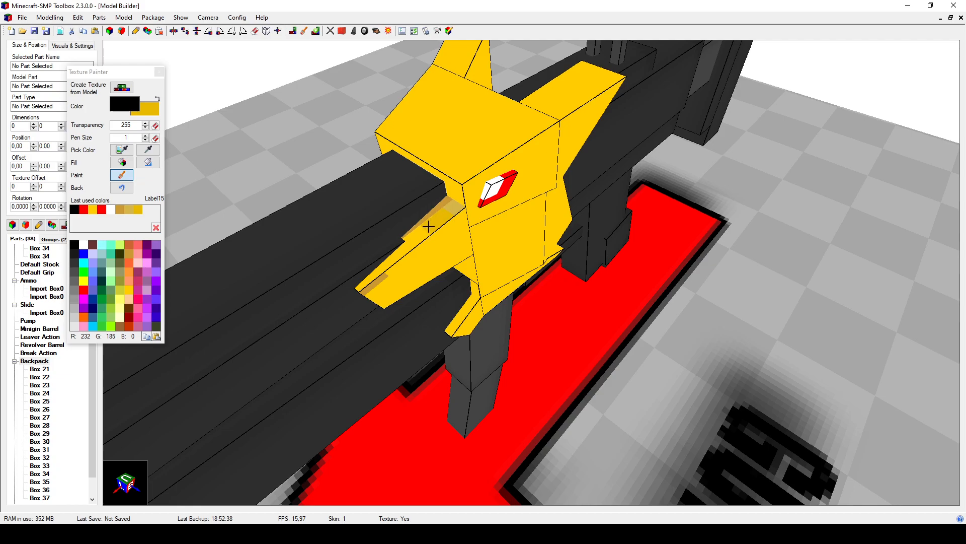
{"action": "middle_click_drag", "start_coordinate": [478, 252], "coordinate": [466, 233]}
{"action": "right_click", "coordinate": [437, 191]}
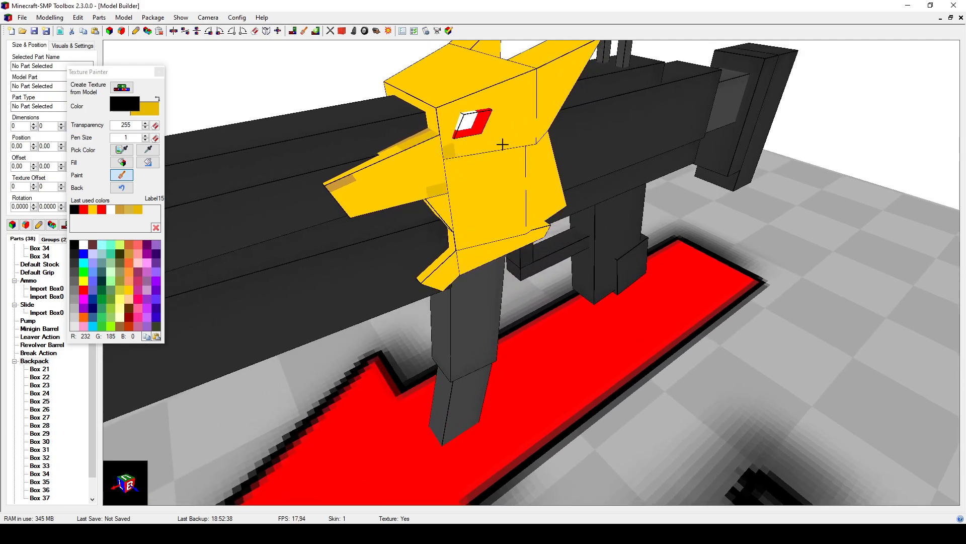
{"action": "middle_click_drag", "start_coordinate": [503, 144], "coordinate": [503, 103]}
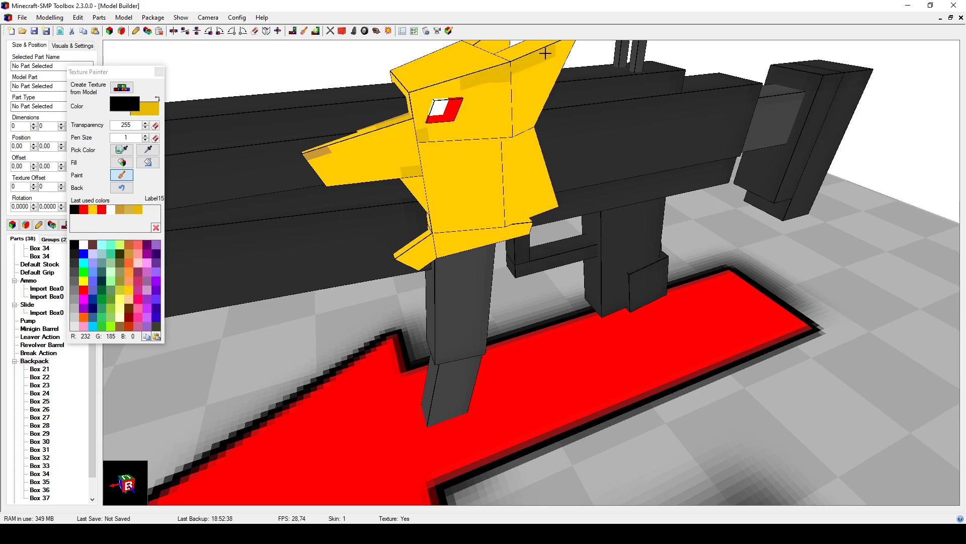
Step: Paint darker yellow (R 232, G 185, B 0) shading pixels across the top of the head and the ears
{"action": "scroll", "coordinate": [554, 70], "scroll_direction": "up", "scroll_amount": 2}
{"action": "mouse_move", "coordinate": [547, 75]}
{"action": "right_mouse_down"}
{"action": "mouse_move", "coordinate": [434, 91]}
{"action": "mouse_move", "coordinate": [414, 106]}
{"action": "right_mouse_up"}
{"action": "middle_click_drag", "start_coordinate": [429, 99], "coordinate": [458, 102]}
{"action": "right_click_drag", "start_coordinate": [414, 175], "coordinate": [456, 98]}
{"action": "middle_click_drag", "start_coordinate": [455, 98], "coordinate": [468, 119]}
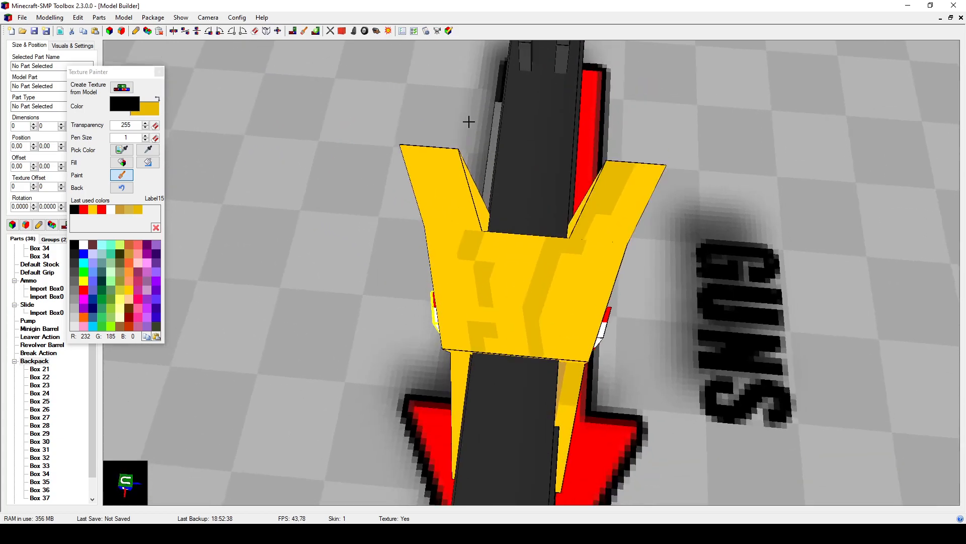
{"action": "mouse_move", "coordinate": [448, 216]}
{"action": "right_mouse_down"}
{"action": "mouse_move", "coordinate": [438, 171]}
{"action": "mouse_move", "coordinate": [416, 158]}
{"action": "right_mouse_up"}
{"action": "middle_click_drag", "start_coordinate": [417, 157], "coordinate": [458, 221]}
{"action": "middle_click_drag", "start_coordinate": [522, 190], "coordinate": [537, 177]}
{"action": "middle_click_drag", "start_coordinate": [557, 252], "coordinate": [512, 173]}
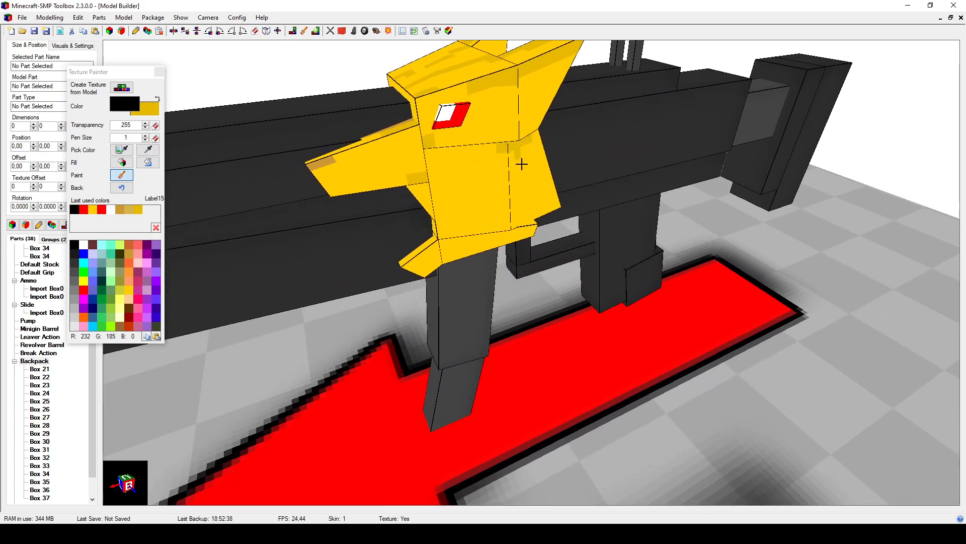
Step: Paint darker yellow shading pixels on the side of the ear and the upper part of the cheek
{"action": "scroll", "coordinate": [513, 160], "scroll_direction": "up", "scroll_amount": 3}
{"action": "scroll", "coordinate": [492, 160], "scroll_direction": "up", "scroll_amount": 2}
{"action": "left_click_drag", "start_coordinate": [523, 127], "coordinate": [378, 123]}
{"action": "middle_click_drag", "start_coordinate": [449, 115], "coordinate": [446, 129]}
{"action": "scroll", "coordinate": [446, 130], "scroll_direction": "down", "scroll_amount": 3}
{"action": "left_click_drag", "start_coordinate": [443, 188], "coordinate": [469, 194]}
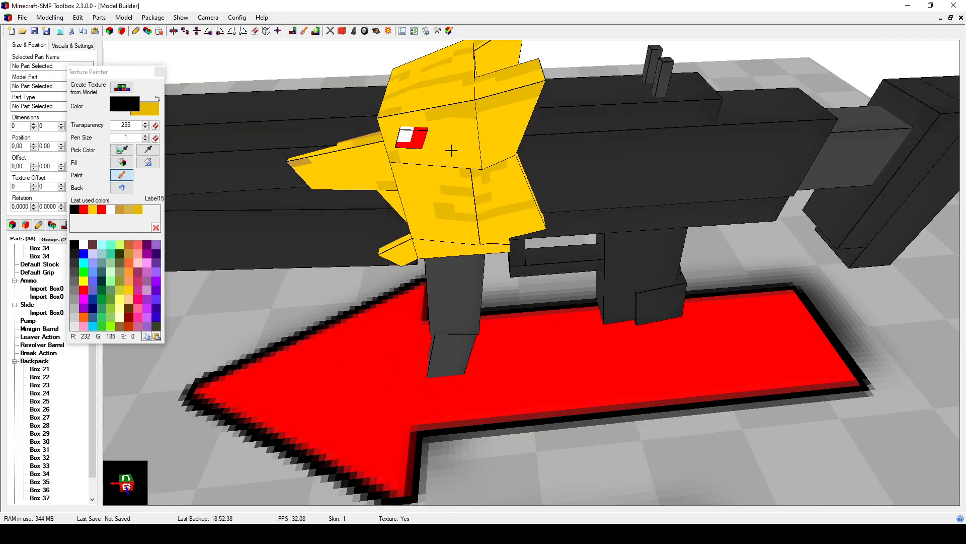
Step: Extend the darker yellow shading over the rest of the cheek and the side of the head around the red eye
{"action": "mouse_move", "coordinate": [512, 122]}
{"action": "middle_mouse_down"}
{"action": "mouse_move", "coordinate": [526, 151]}
{"action": "mouse_move", "coordinate": [517, 176]}
{"action": "middle_mouse_up"}
{"action": "mouse_move", "coordinate": [481, 187]}
{"action": "left_mouse_down"}
{"action": "mouse_move", "coordinate": [533, 185]}
{"action": "mouse_move", "coordinate": [448, 208]}
{"action": "mouse_move", "coordinate": [440, 173]}
{"action": "left_mouse_up"}
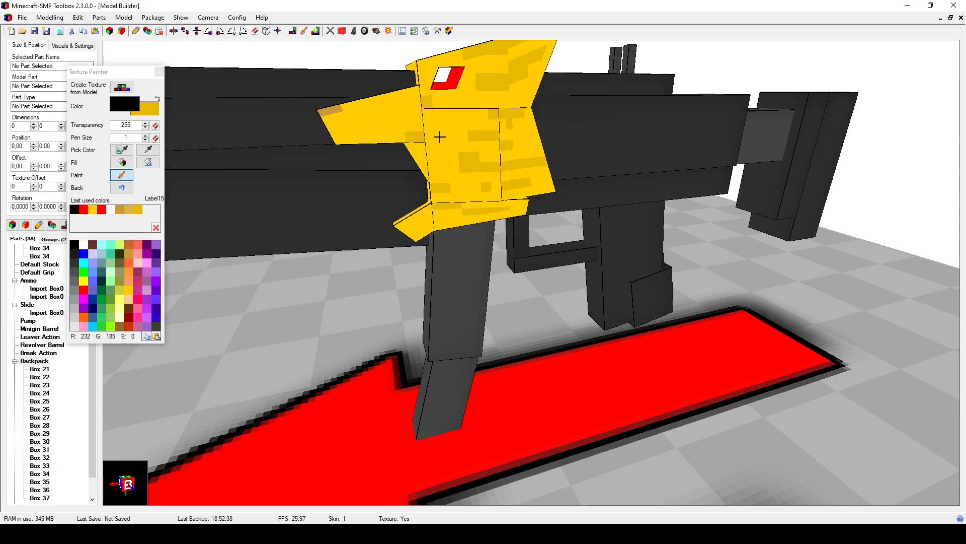
{"action": "left_click_drag", "start_coordinate": [445, 127], "coordinate": [432, 127]}
{"action": "mouse_move", "coordinate": [398, 131]}
{"action": "middle_mouse_down"}
{"action": "mouse_move", "coordinate": [431, 158]}
{"action": "mouse_move", "coordinate": [377, 129]}
{"action": "mouse_move", "coordinate": [449, 149]}
{"action": "middle_mouse_up"}
{"action": "middle_click_drag", "start_coordinate": [432, 201], "coordinate": [540, 187]}
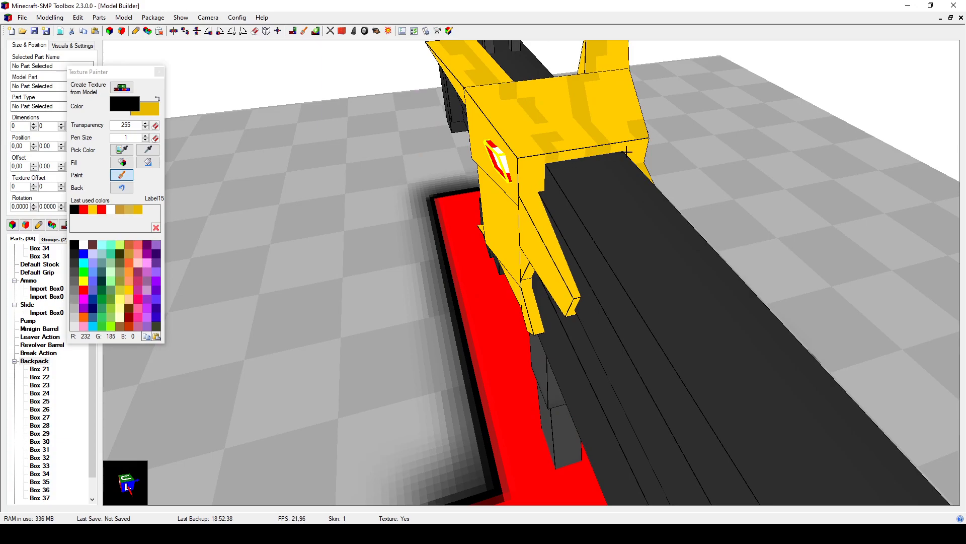
Step: Paint darker yellow shading pixels on the opposite side of the snout
{"action": "middle_click_drag", "start_coordinate": [557, 199], "coordinate": [556, 190]}
{"action": "left_click", "coordinate": [556, 182]}
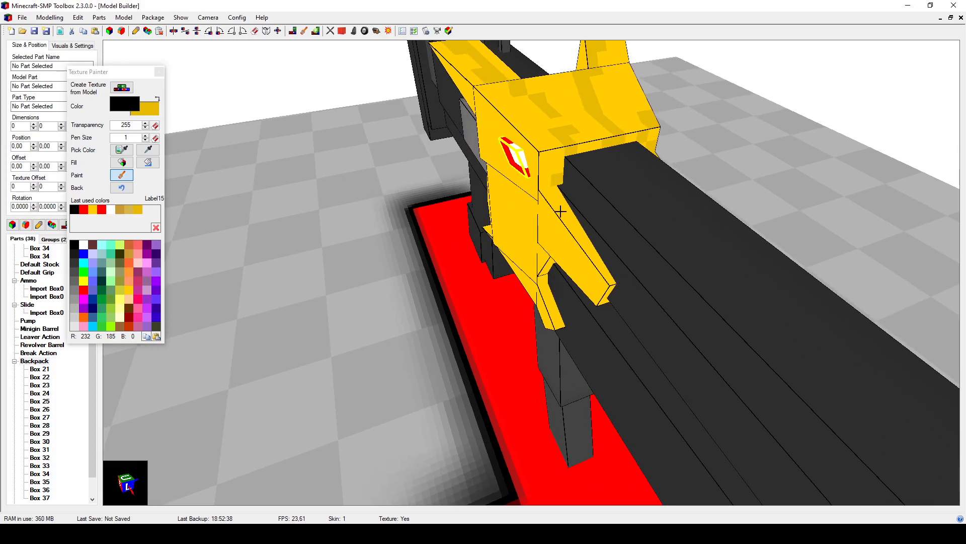
{"action": "middle_click_drag", "start_coordinate": [609, 277], "coordinate": [627, 280]}
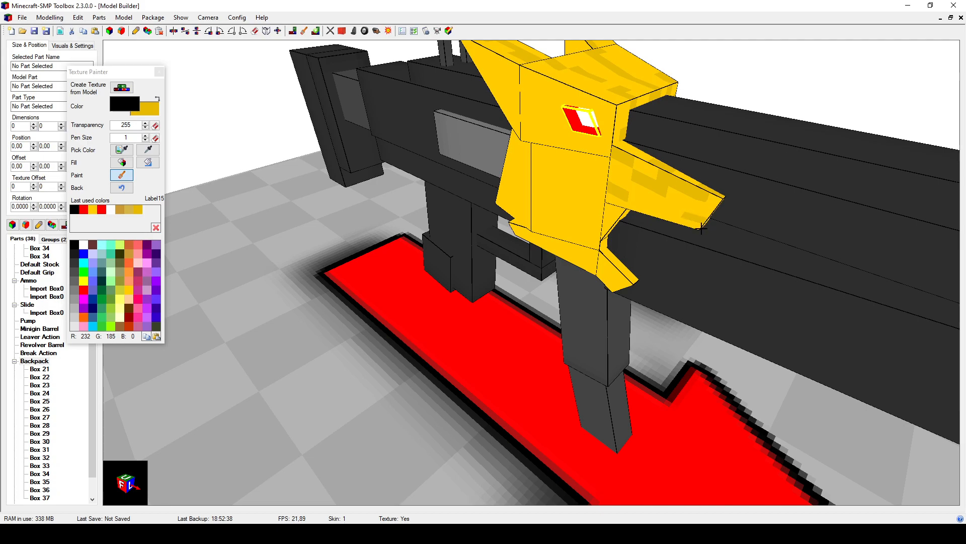
{"action": "middle_click_drag", "start_coordinate": [702, 241], "coordinate": [695, 195]}
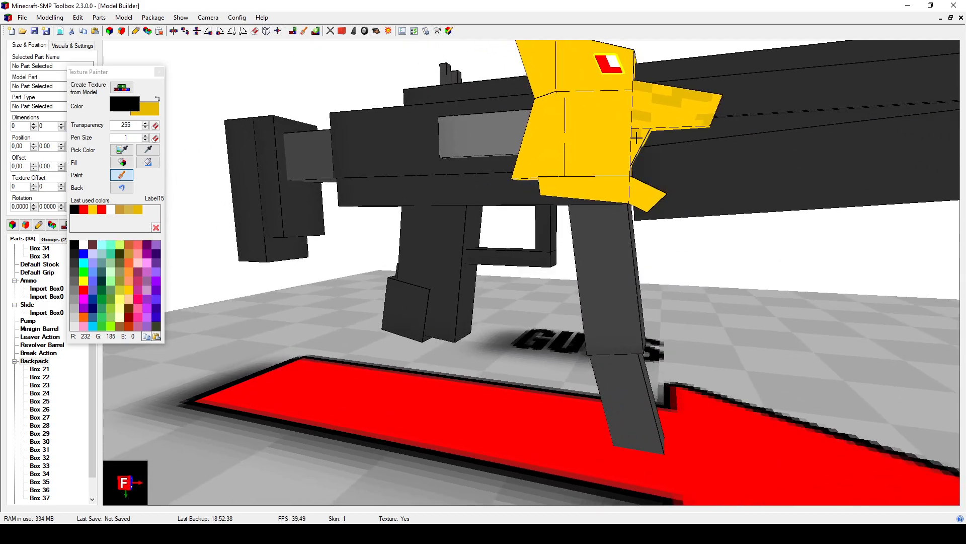
{"action": "middle_click_drag", "start_coordinate": [652, 156], "coordinate": [643, 155]}
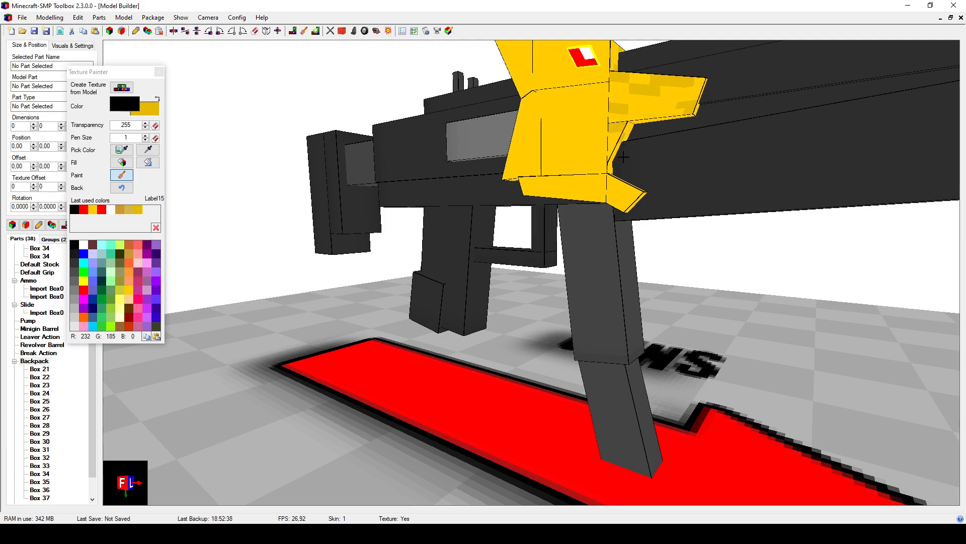
Step: Shade the cheek, the area around the eye and the ear on the opposite side of the head with darker yellow pixels
{"action": "middle_click_drag", "start_coordinate": [615, 190], "coordinate": [632, 200]}
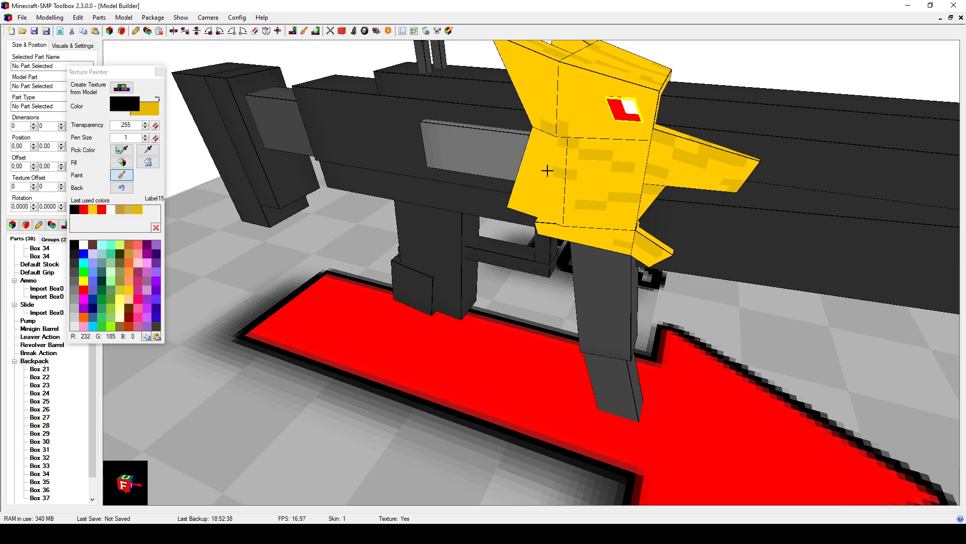
{"action": "left_click", "coordinate": [588, 103]}
{"action": "left_click_drag", "start_coordinate": [575, 91], "coordinate": [554, 81]}
{"action": "left_click", "coordinate": [530, 64]}
{"action": "middle_click_drag", "start_coordinate": [527, 69], "coordinate": [606, 159]}
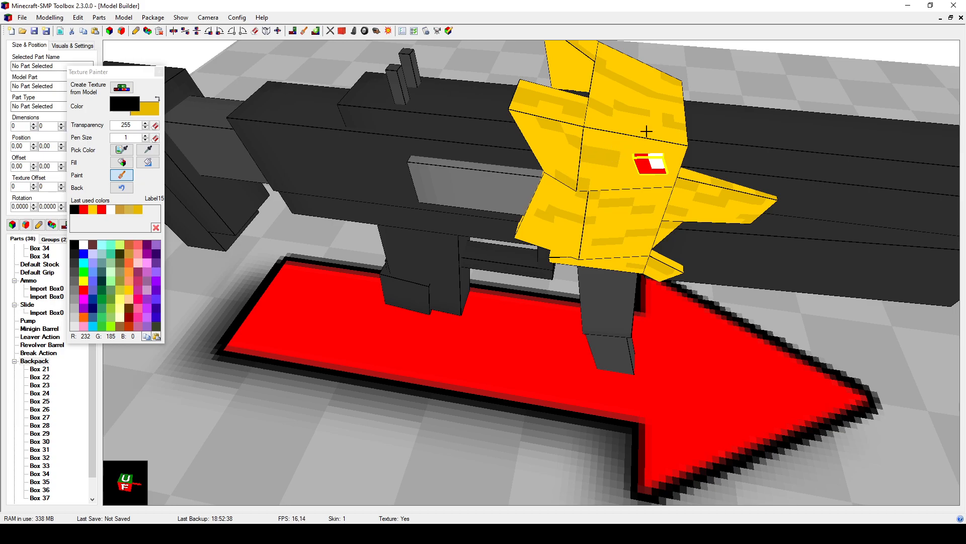
{"action": "middle_click_drag", "start_coordinate": [652, 183], "coordinate": [657, 151]}
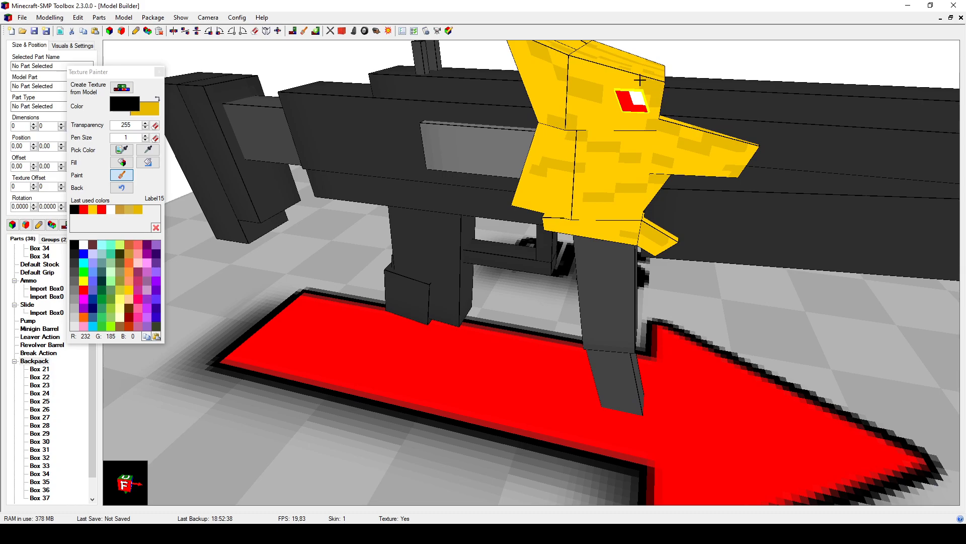
Step: Paint darker yellow shading pixels along the side of the lower jaw on the opposite side of the head
{"action": "middle_click_drag", "start_coordinate": [646, 95], "coordinate": [622, 230]}
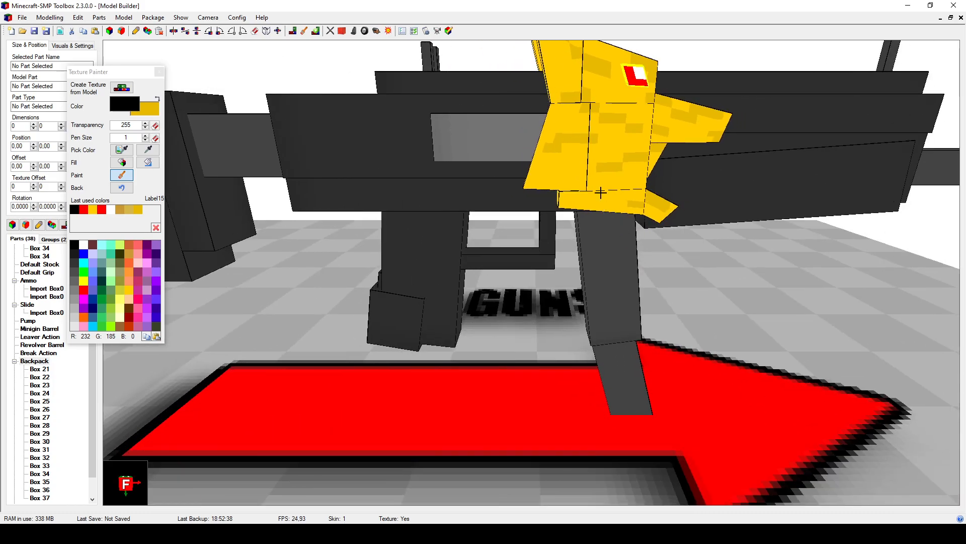
{"action": "scroll", "coordinate": [600, 188], "scroll_direction": "down", "scroll_amount": 1}
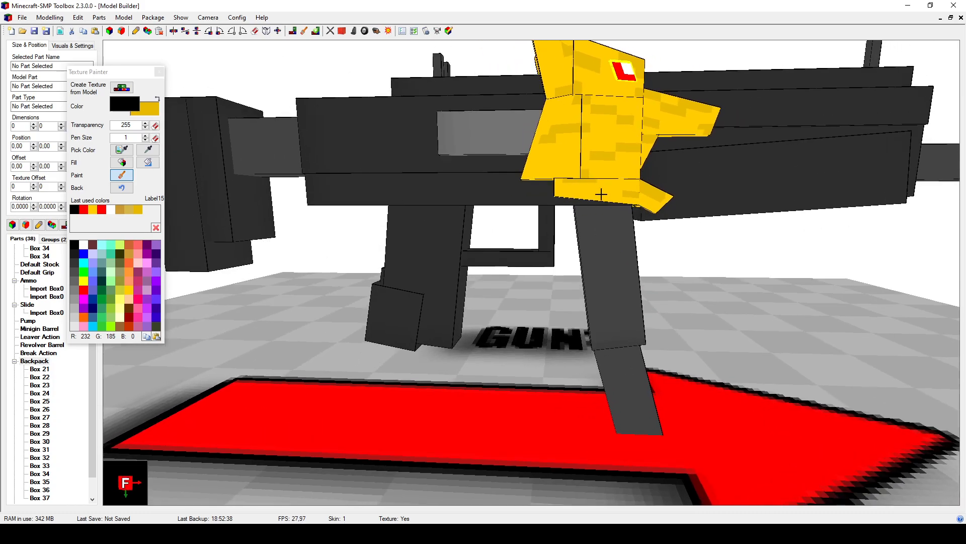
{"action": "scroll", "coordinate": [615, 194], "scroll_direction": "up", "scroll_amount": 4}
{"action": "scroll", "coordinate": [611, 192], "scroll_direction": "down", "scroll_amount": 4}
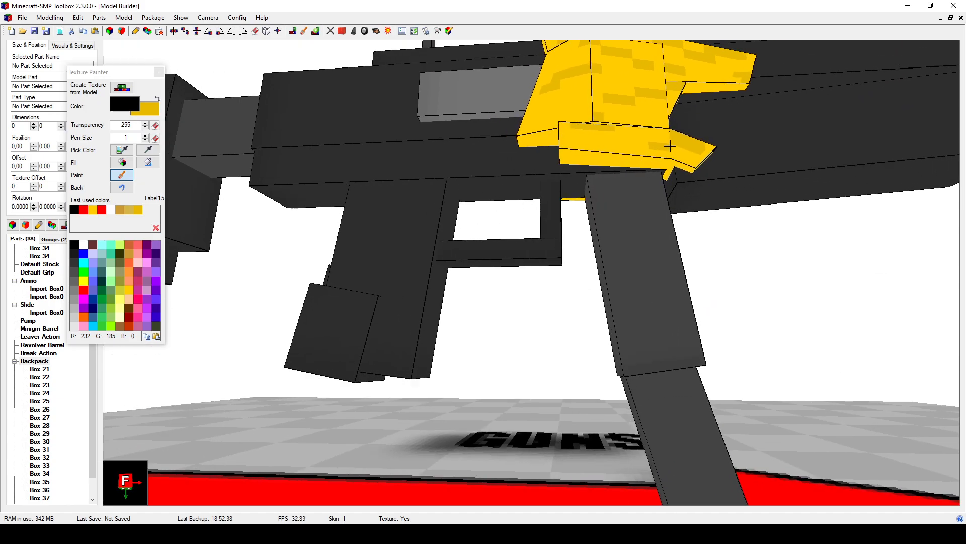
{"action": "left_click_drag", "start_coordinate": [633, 160], "coordinate": [617, 159]}
{"action": "middle_click_drag", "start_coordinate": [636, 165], "coordinate": [630, 164]}
{"action": "left_click_drag", "start_coordinate": [583, 150], "coordinate": [562, 150]}
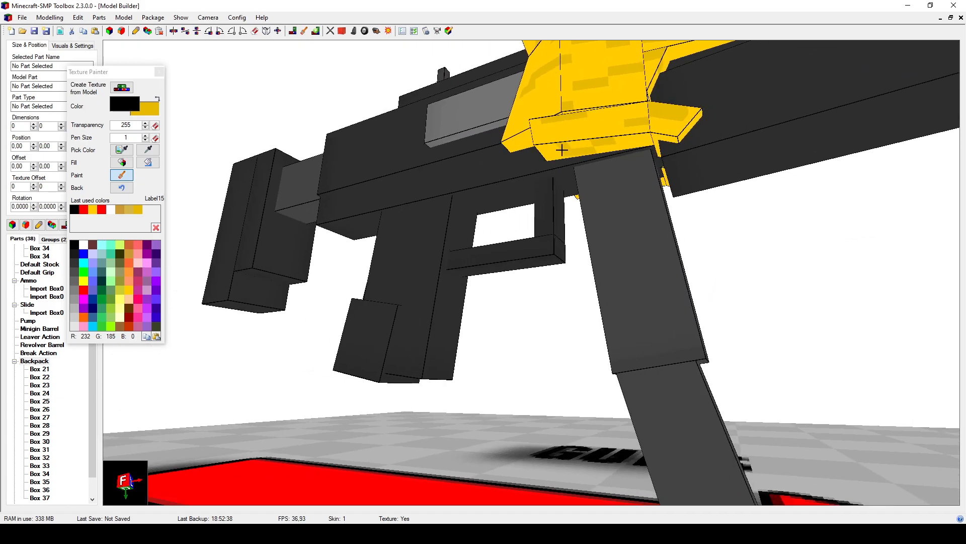
Step: Add darker yellow shading pixels to the underside of the jaw and the back face of the ear
{"action": "mouse_move", "coordinate": [639, 151]}
{"action": "middle_mouse_down"}
{"action": "mouse_move", "coordinate": [597, 117]}
{"action": "mouse_move", "coordinate": [649, 147]}
{"action": "mouse_move", "coordinate": [617, 153]}
{"action": "middle_mouse_up"}
{"action": "left_click_drag", "start_coordinate": [604, 157], "coordinate": [560, 160]}
{"action": "middle_click_drag", "start_coordinate": [580, 163], "coordinate": [587, 157]}
{"action": "left_click_drag", "start_coordinate": [565, 131], "coordinate": [572, 136]}
{"action": "mouse_move", "coordinate": [573, 138]}
{"action": "middle_mouse_down"}
{"action": "mouse_move", "coordinate": [583, 188]}
{"action": "mouse_move", "coordinate": [666, 265]}
{"action": "mouse_move", "coordinate": [682, 258]}
{"action": "mouse_move", "coordinate": [632, 244]}
{"action": "mouse_move", "coordinate": [617, 256]}
{"action": "mouse_move", "coordinate": [584, 235]}
{"action": "middle_mouse_up"}
{"action": "scroll", "coordinate": [584, 188], "scroll_direction": "down", "scroll_amount": 5}
{"action": "scroll", "coordinate": [632, 244], "scroll_direction": "up", "scroll_amount": 5}
{"action": "left_click_drag", "start_coordinate": [517, 87], "coordinate": [513, 93]}
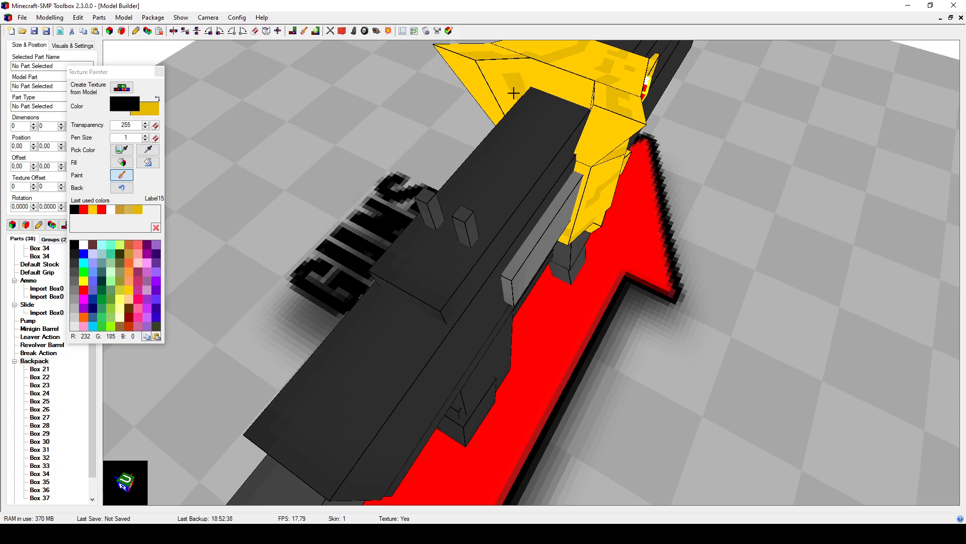
Step: Fill the back and inner faces of the ears and head with the solid darker yellow (R 232, G 185, B 0)
{"action": "left_click", "coordinate": [121, 162]}
{"action": "left_click", "coordinate": [501, 82]}
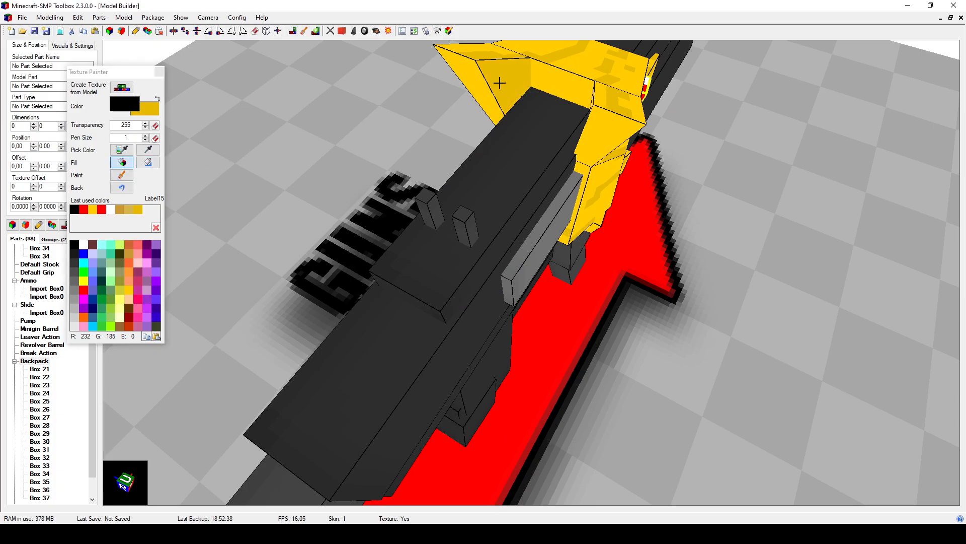
{"action": "left_click", "coordinate": [572, 86]}
{"action": "middle_click_drag", "start_coordinate": [572, 86], "coordinate": [596, 97]}
{"action": "left_click", "coordinate": [576, 82]}
{"action": "left_click", "coordinate": [477, 88]}
{"action": "middle_click_drag", "start_coordinate": [476, 88], "coordinate": [644, 138]}
{"action": "left_click", "coordinate": [599, 111]}
{"action": "left_click", "coordinate": [581, 135]}
{"action": "left_click", "coordinate": [503, 145]}
{"action": "middle_click_drag", "start_coordinate": [502, 165], "coordinate": [548, 192]}
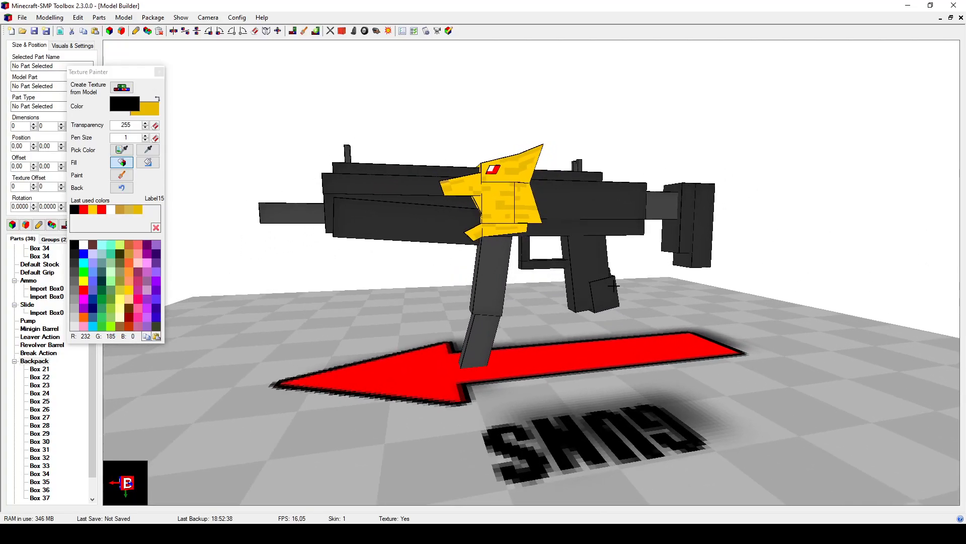
{"action": "middle_click_drag", "start_coordinate": [560, 278], "coordinate": [532, 302]}
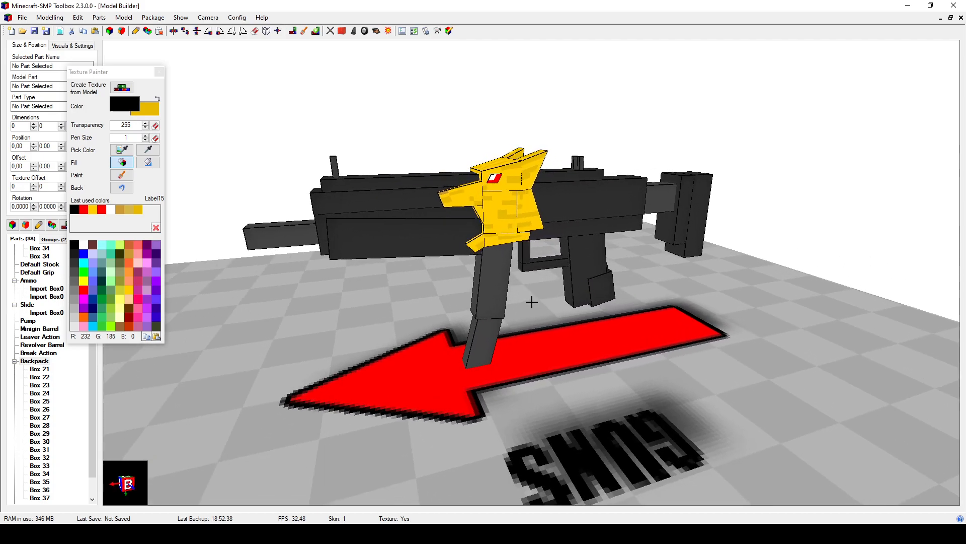
Step: Choose dark red (R 153, G 0, B 0) and fill the side faces of the gun's receiver and handguard on both sides
{"action": "left_click", "coordinate": [140, 165]}
{"action": "left_click", "coordinate": [123, 164]}
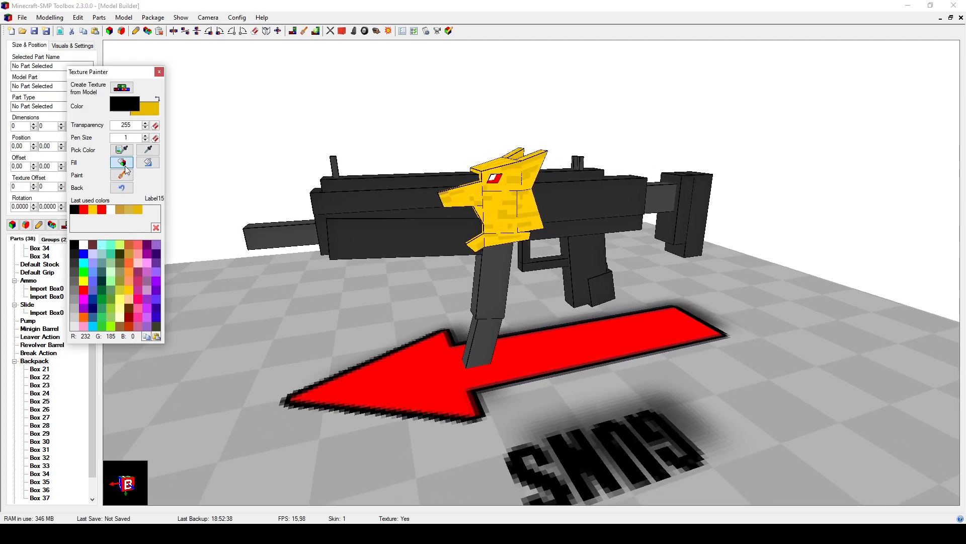
{"action": "left_click", "coordinate": [129, 319]}
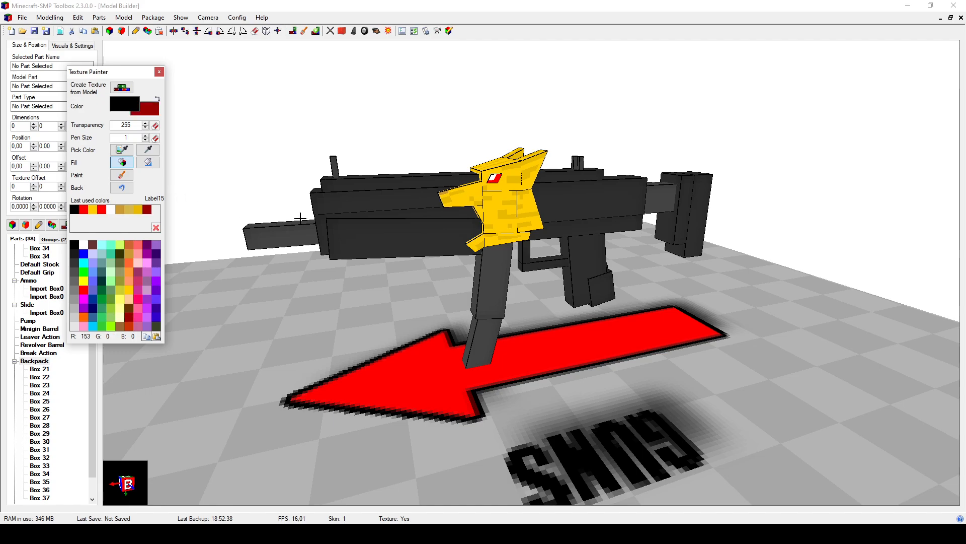
{"action": "middle_click_drag", "start_coordinate": [408, 239], "coordinate": [385, 260]}
{"action": "scroll", "coordinate": [425, 285], "scroll_direction": "up", "scroll_amount": 3}
{"action": "scroll", "coordinate": [429, 281], "scroll_direction": "down", "scroll_amount": 2}
{"action": "scroll", "coordinate": [381, 260], "scroll_direction": "up", "scroll_amount": 2}
{"action": "scroll", "coordinate": [385, 260], "scroll_direction": "down", "scroll_amount": 2}
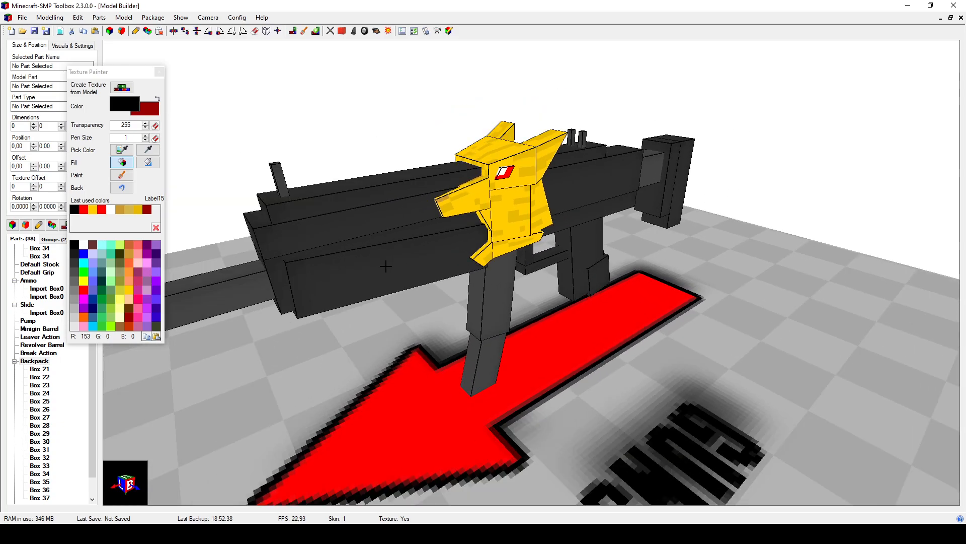
{"action": "middle_click_drag", "start_coordinate": [395, 283], "coordinate": [399, 258]}
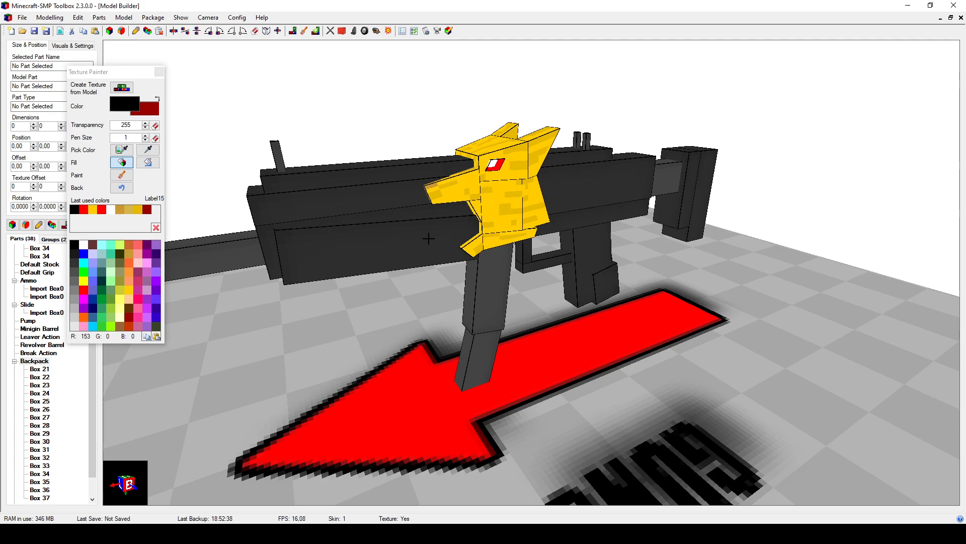
{"action": "mouse_move", "coordinate": [428, 238]}
{"action": "middle_mouse_down"}
{"action": "mouse_move", "coordinate": [400, 245]}
{"action": "mouse_move", "coordinate": [408, 230]}
{"action": "mouse_move", "coordinate": [389, 215]}
{"action": "mouse_move", "coordinate": [396, 201]}
{"action": "mouse_move", "coordinate": [402, 230]}
{"action": "mouse_move", "coordinate": [445, 224]}
{"action": "middle_mouse_up"}
{"action": "left_click", "coordinate": [398, 249]}
{"action": "left_click", "coordinate": [676, 170]}
{"action": "left_click_drag", "start_coordinate": [679, 246], "coordinate": [665, 231]}
{"action": "left_click_drag", "start_coordinate": [584, 176], "coordinate": [672, 302]}
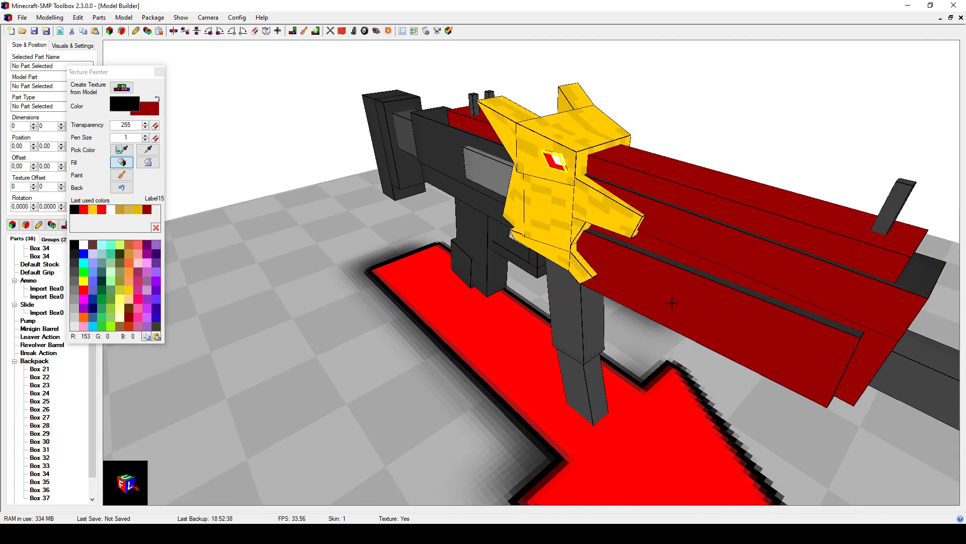
Step: Mix a darker red (R 136, G 0, B 0) and fill the top faces of the handguard and receiver
{"action": "left_click_drag", "start_coordinate": [478, 186], "coordinate": [656, 270]}
{"action": "left_click", "coordinate": [148, 151]}
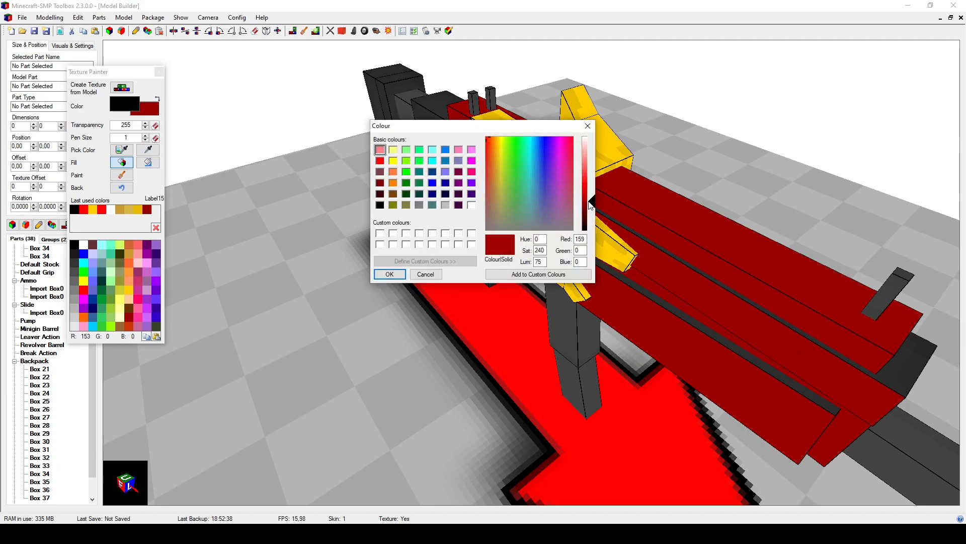
{"action": "left_click", "coordinate": [390, 274]}
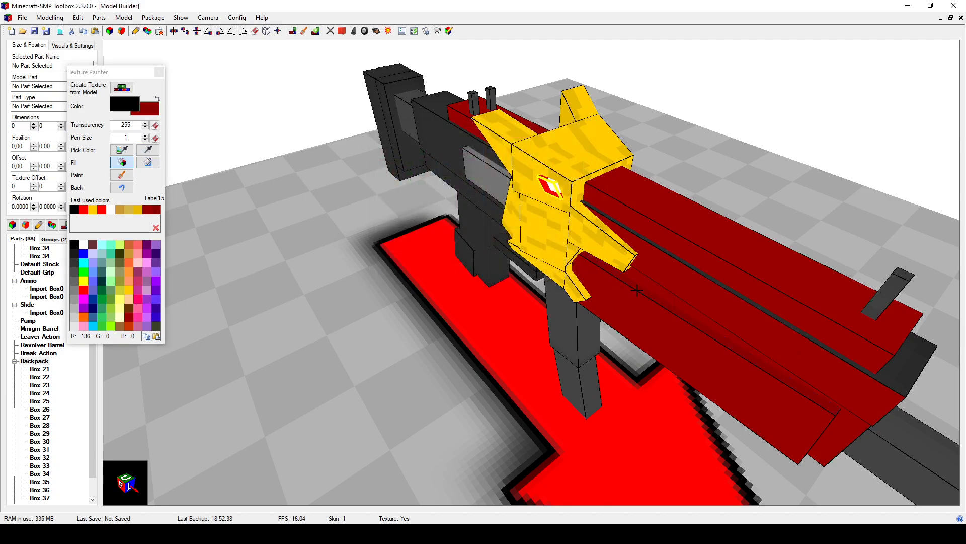
{"action": "left_click_drag", "start_coordinate": [722, 285], "coordinate": [698, 298]}
{"action": "left_click_drag", "start_coordinate": [372, 317], "coordinate": [483, 217]}
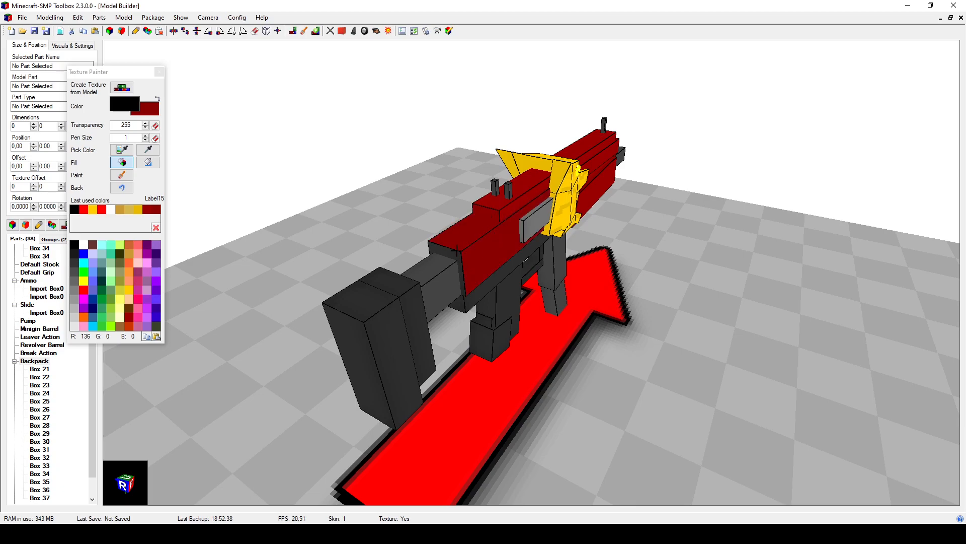
{"action": "left_click_drag", "start_coordinate": [493, 278], "coordinate": [577, 261]}
{"action": "middle_click_drag", "start_coordinate": [541, 257], "coordinate": [531, 289]}
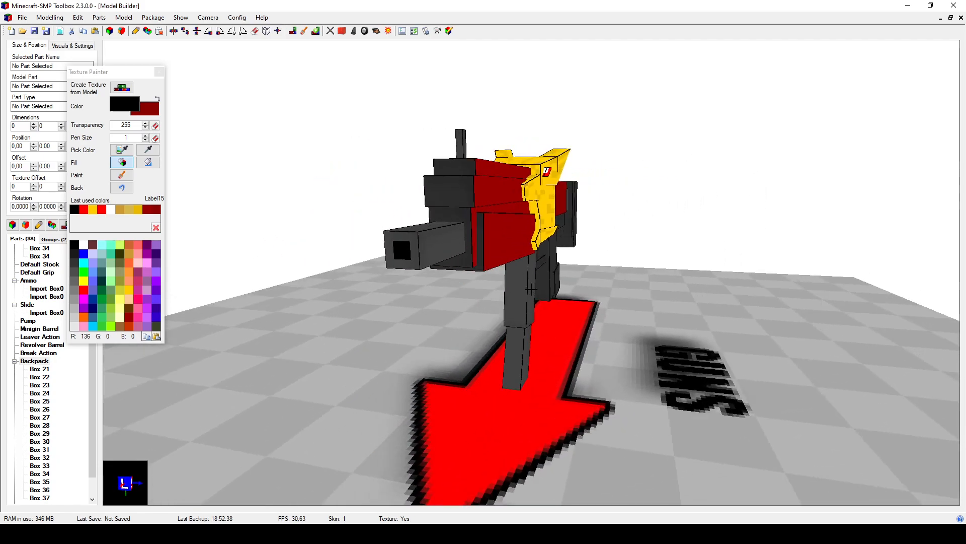
Step: Mix a deeper red (R 94, G 0, B 0) and fill the handguard's front faces around the barrel
{"action": "left_click", "coordinate": [160, 212]}
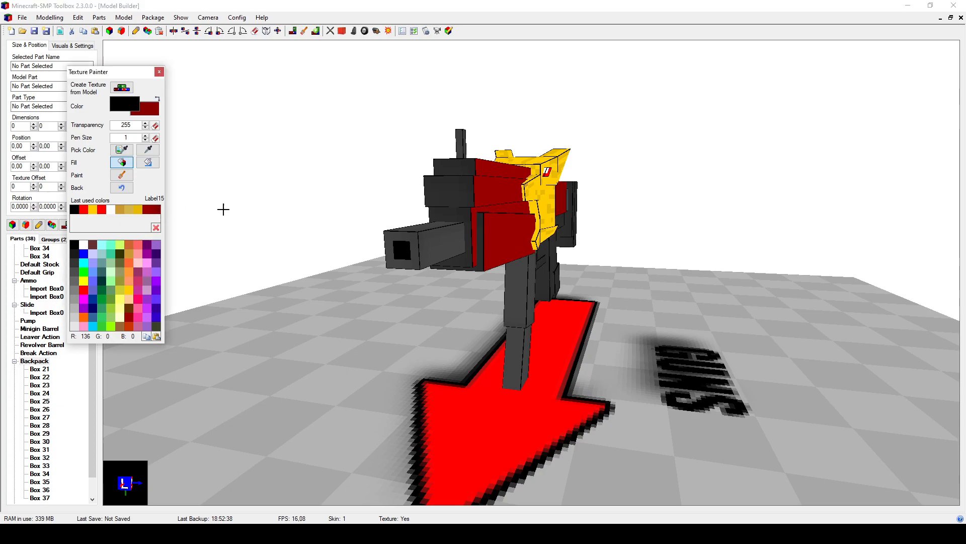
{"action": "left_click", "coordinate": [157, 112]}
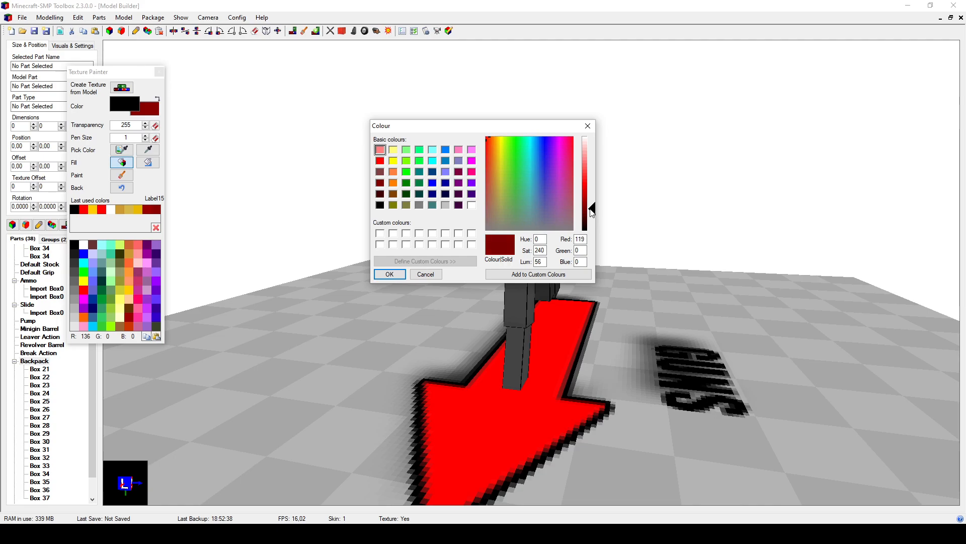
{"action": "left_click", "coordinate": [390, 274]}
{"action": "middle_click_drag", "start_coordinate": [403, 279], "coordinate": [490, 286]}
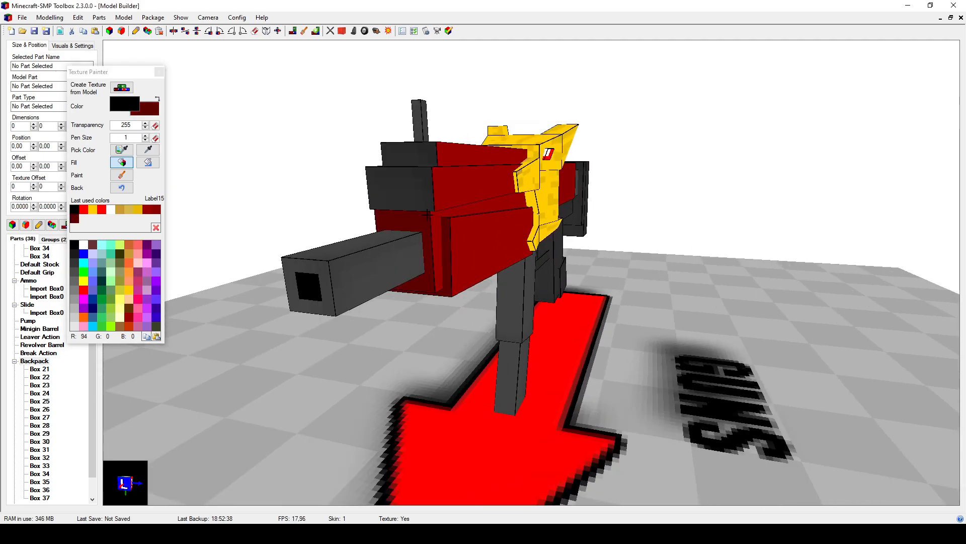
{"action": "middle_click_drag", "start_coordinate": [410, 154], "coordinate": [391, 231]}
Step: Choose yellow (R 255, G 204, B 0) and fill the inner faces of the trigger guard
{"action": "middle_click_drag", "start_coordinate": [325, 193], "coordinate": [555, 293]}
{"action": "mouse_move", "coordinate": [676, 330]}
{"action": "middle_mouse_down"}
{"action": "mouse_move", "coordinate": [658, 330]}
{"action": "mouse_move", "coordinate": [684, 350]}
{"action": "mouse_move", "coordinate": [672, 355]}
{"action": "mouse_move", "coordinate": [705, 334]}
{"action": "mouse_move", "coordinate": [669, 329]}
{"action": "mouse_move", "coordinate": [686, 332]}
{"action": "middle_mouse_up"}
{"action": "scroll", "coordinate": [667, 346], "scroll_direction": "up", "scroll_amount": 4}
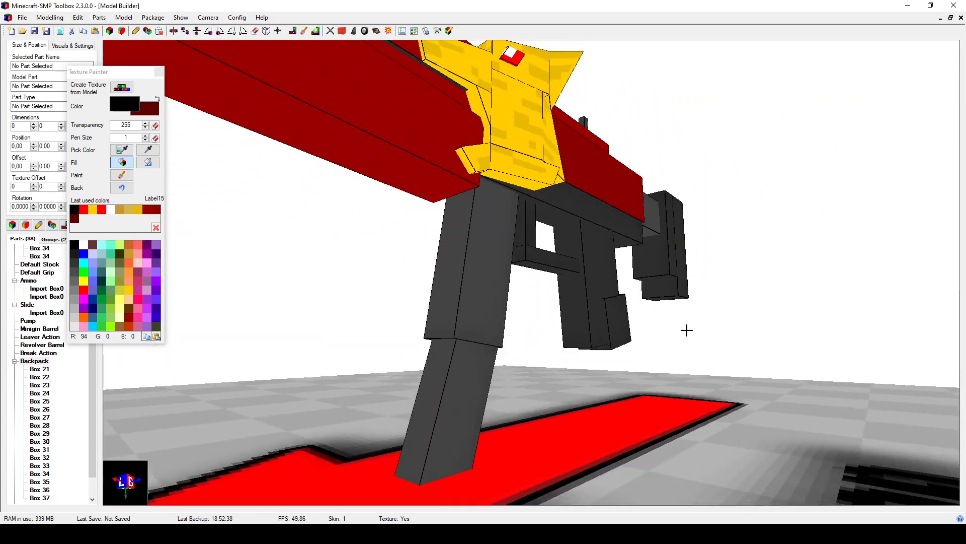
{"action": "mouse_move", "coordinate": [606, 280]}
{"action": "middle_mouse_down"}
{"action": "mouse_move", "coordinate": [634, 295]}
{"action": "mouse_move", "coordinate": [614, 300]}
{"action": "mouse_move", "coordinate": [625, 319]}
{"action": "mouse_move", "coordinate": [534, 304]}
{"action": "middle_mouse_up"}
{"action": "scroll", "coordinate": [614, 301], "scroll_direction": "up", "scroll_amount": 2}
{"action": "scroll", "coordinate": [594, 311], "scroll_direction": "up", "scroll_amount": 2}
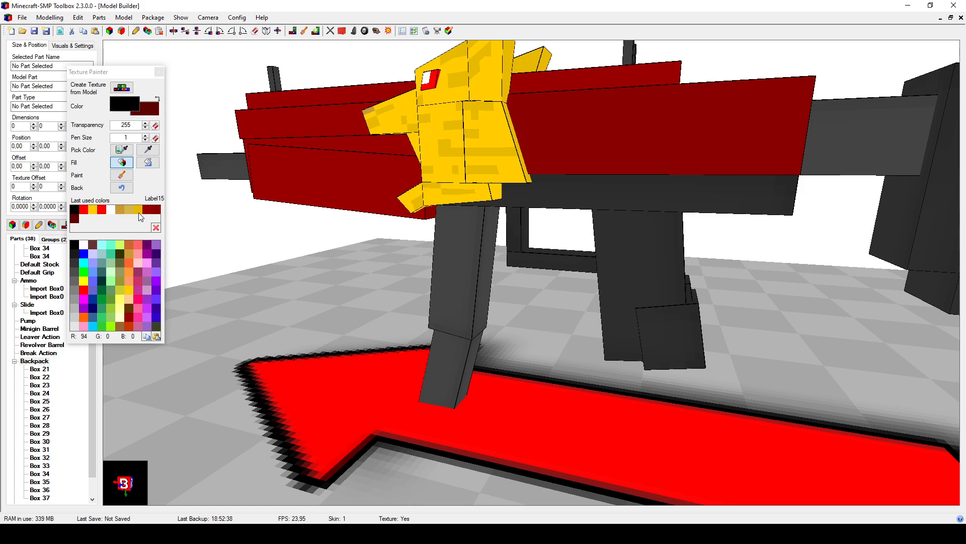
{"action": "left_click", "coordinate": [93, 210]}
{"action": "left_click", "coordinate": [513, 229]}
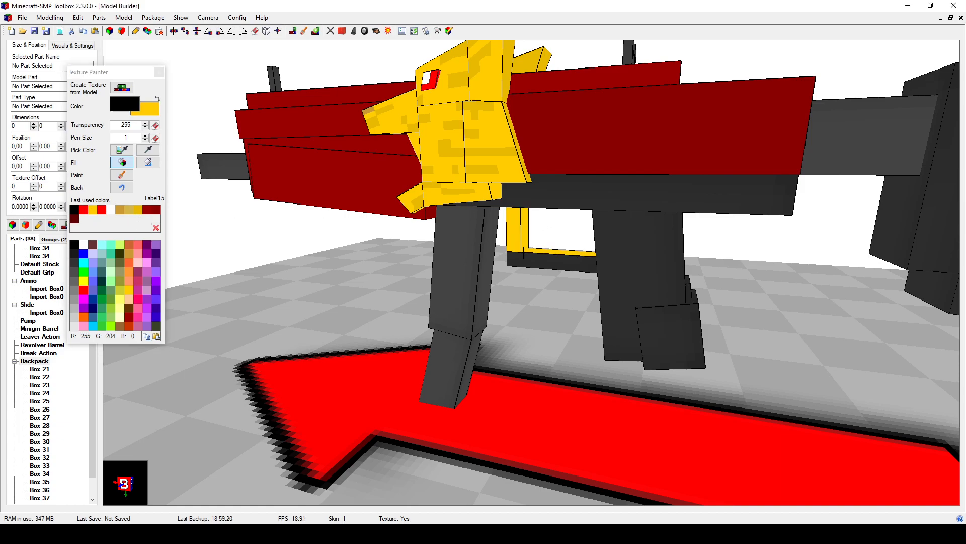
Step: Fill the whole trigger guard and the front and rear sights with the same yellow
{"action": "middle_click_drag", "start_coordinate": [547, 259], "coordinate": [548, 236]}
{"action": "scroll", "coordinate": [571, 282], "scroll_direction": "down", "scroll_amount": 3}
{"action": "left_click", "coordinate": [148, 162]}
{"action": "middle_click_drag", "start_coordinate": [410, 177], "coordinate": [686, 158]}
{"action": "middle_click_drag", "start_coordinate": [735, 130], "coordinate": [666, 208]}
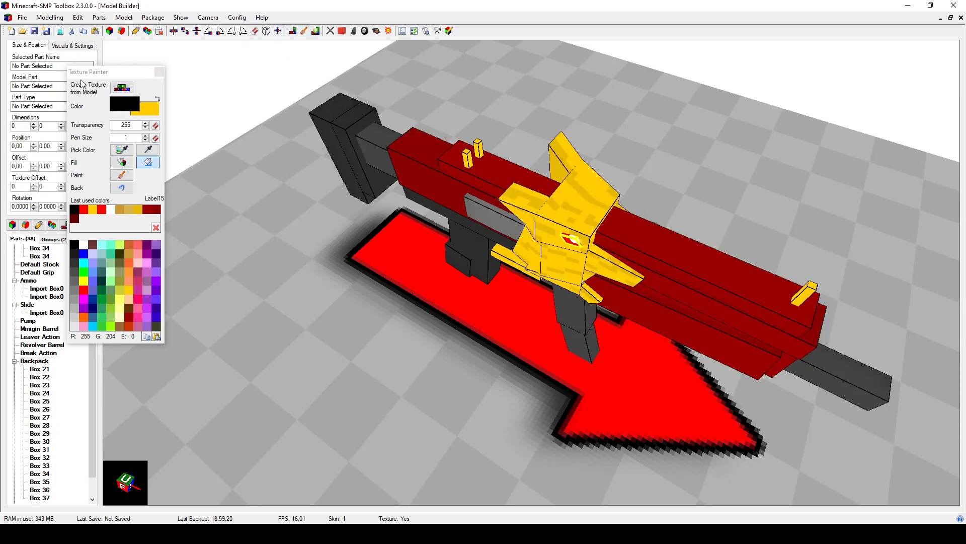
{"action": "left_click_drag", "start_coordinate": [96, 77], "coordinate": [181, 74]}
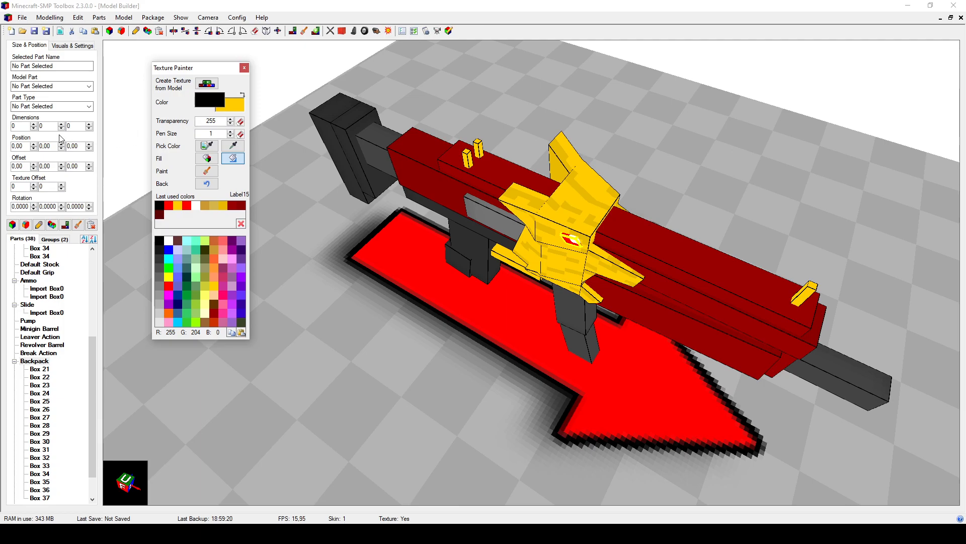
{"action": "left_click", "coordinate": [38, 225]}
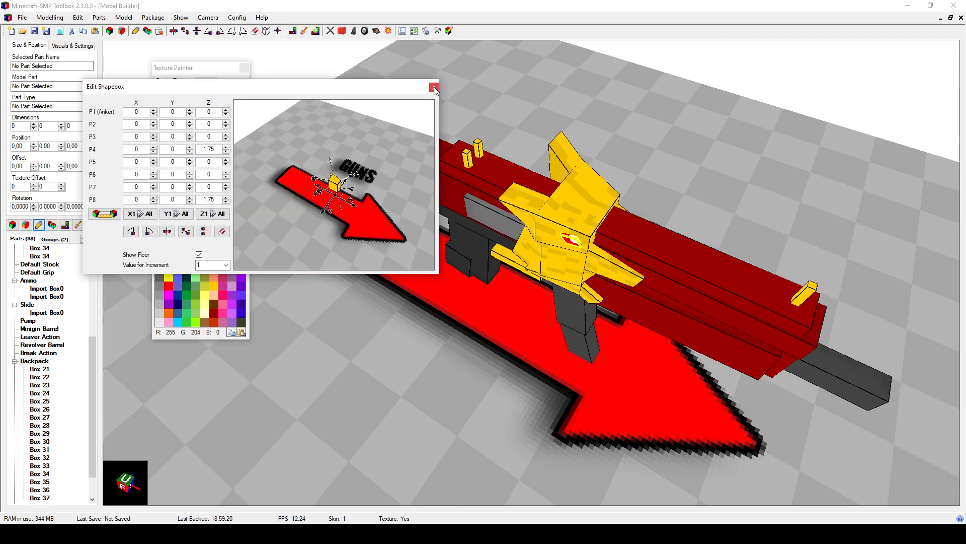
{"action": "left_click", "coordinate": [434, 88]}
{"action": "right_click_drag", "start_coordinate": [453, 133], "coordinate": [480, 166]}
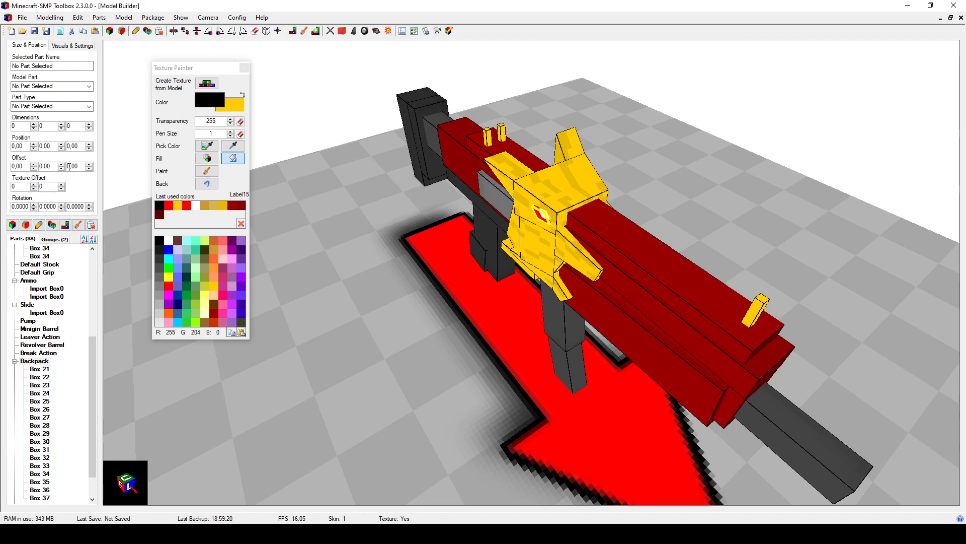
Step: Close the Texture Painter and set the P4 Y value to 1 for the shapebox forming the top of the animal head
{"action": "left_click", "coordinate": [245, 67]}
{"action": "left_click", "coordinate": [542, 184]}
{"action": "scroll", "coordinate": [564, 197], "scroll_direction": "down", "scroll_amount": 2}
{"action": "mouse_move", "coordinate": [606, 216]}
{"action": "right_mouse_down"}
{"action": "mouse_move", "coordinate": [563, 204]}
{"action": "mouse_move", "coordinate": [646, 222]}
{"action": "mouse_move", "coordinate": [669, 207]}
{"action": "right_mouse_up"}
{"action": "scroll", "coordinate": [564, 201], "scroll_direction": "up", "scroll_amount": 1}
{"action": "mouse_move", "coordinate": [630, 232]}
{"action": "right_mouse_down"}
{"action": "mouse_move", "coordinate": [642, 225]}
{"action": "mouse_move", "coordinate": [636, 236]}
{"action": "right_mouse_up"}
{"action": "right_click_drag", "start_coordinate": [499, 249], "coordinate": [560, 235]}
{"action": "left_click", "coordinate": [39, 224]}
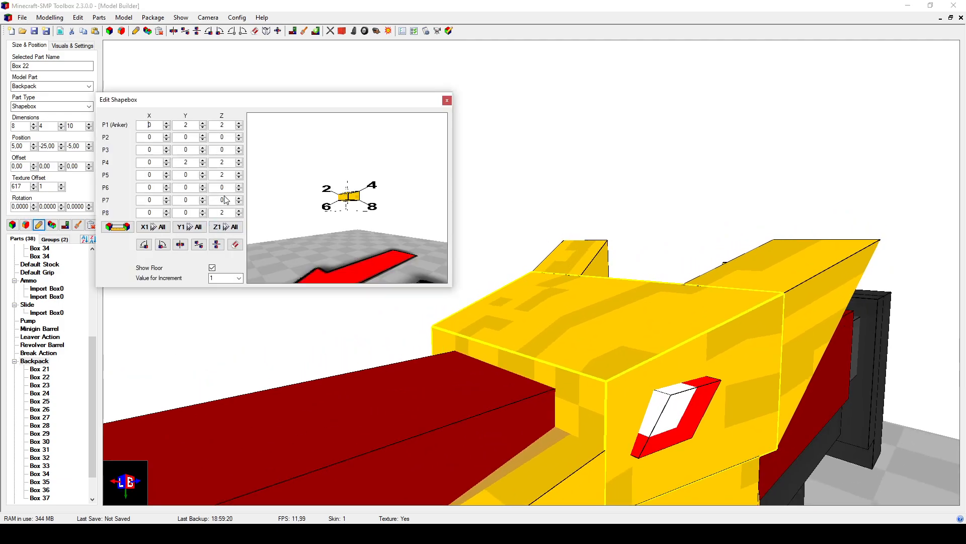
{"action": "scroll", "coordinate": [351, 213], "scroll_direction": "up", "scroll_amount": 5}
{"action": "scroll", "coordinate": [351, 212], "scroll_direction": "down", "scroll_amount": 8}
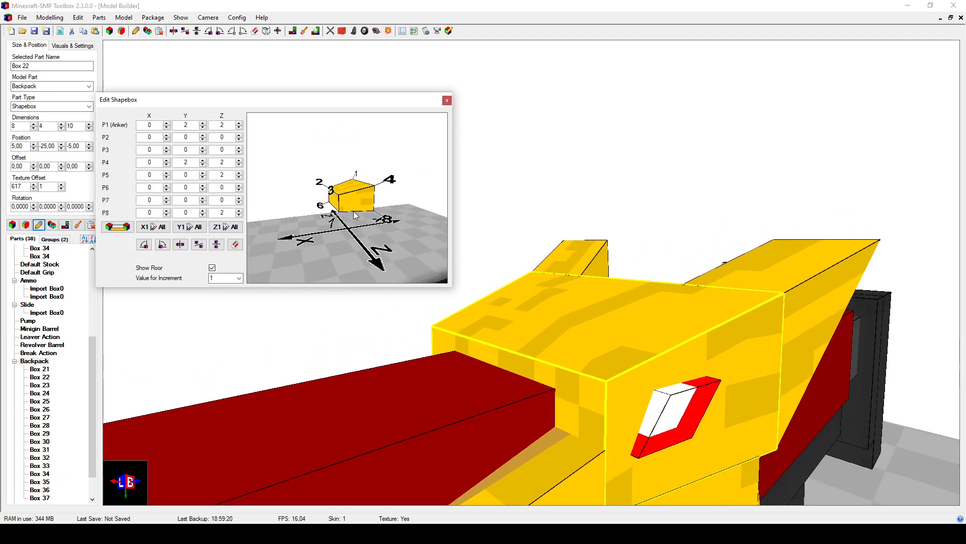
{"action": "double_click", "coordinate": [188, 162]}
{"action": "type", "text": "1"}
{"action": "middle_click_drag", "start_coordinate": [630, 316], "coordinate": [614, 273]}
{"action": "scroll", "coordinate": [628, 329], "scroll_direction": "down", "scroll_amount": 5}
{"action": "left_click", "coordinate": [677, 257]}
{"action": "middle_click_drag", "start_coordinate": [376, 235], "coordinate": [364, 294]}
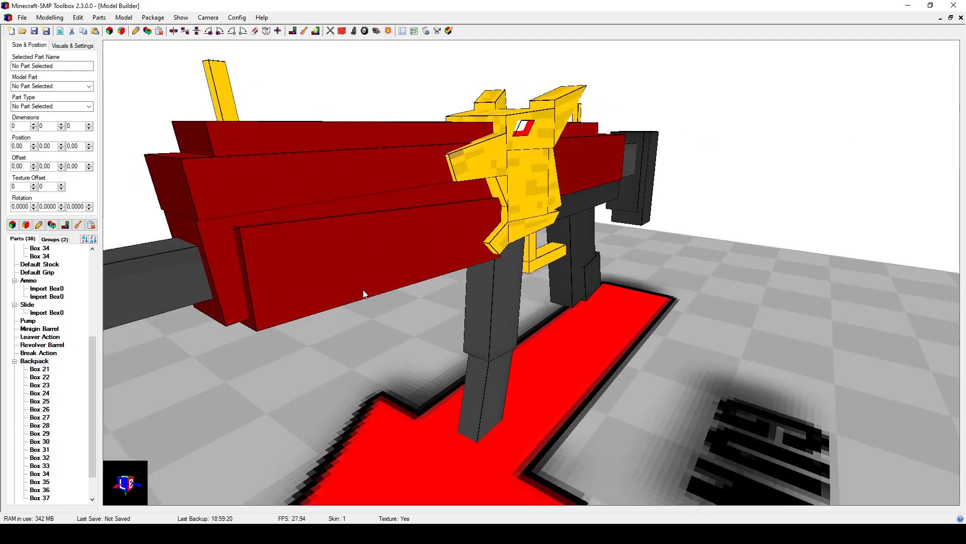
{"action": "left_click", "coordinate": [339, 274]}
{"action": "scroll", "coordinate": [339, 274], "scroll_direction": "down", "scroll_amount": 3}
{"action": "left_click", "coordinate": [316, 31]}
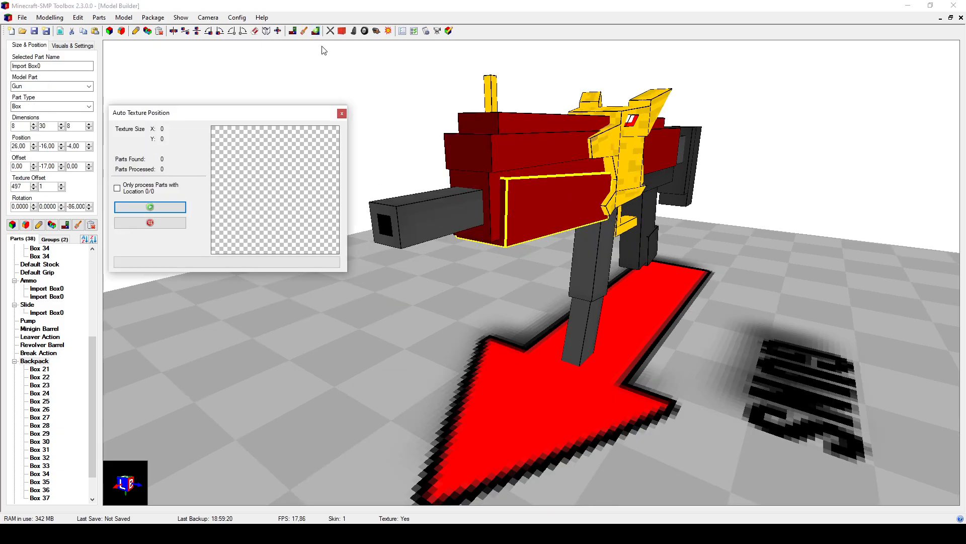
{"action": "left_click", "coordinate": [342, 112]}
{"action": "left_click_drag", "start_coordinate": [428, 93], "coordinate": [370, 102]}
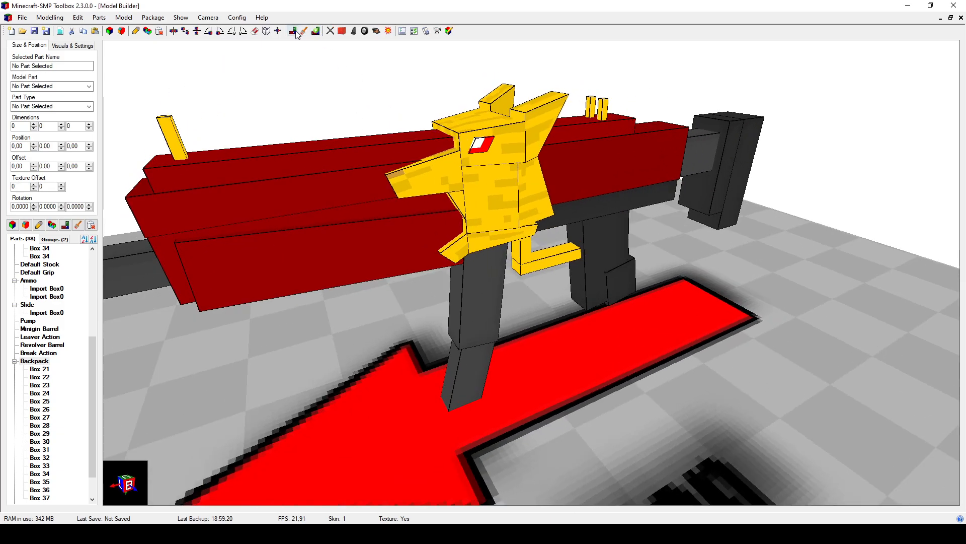
{"action": "left_click", "coordinate": [326, 8]}
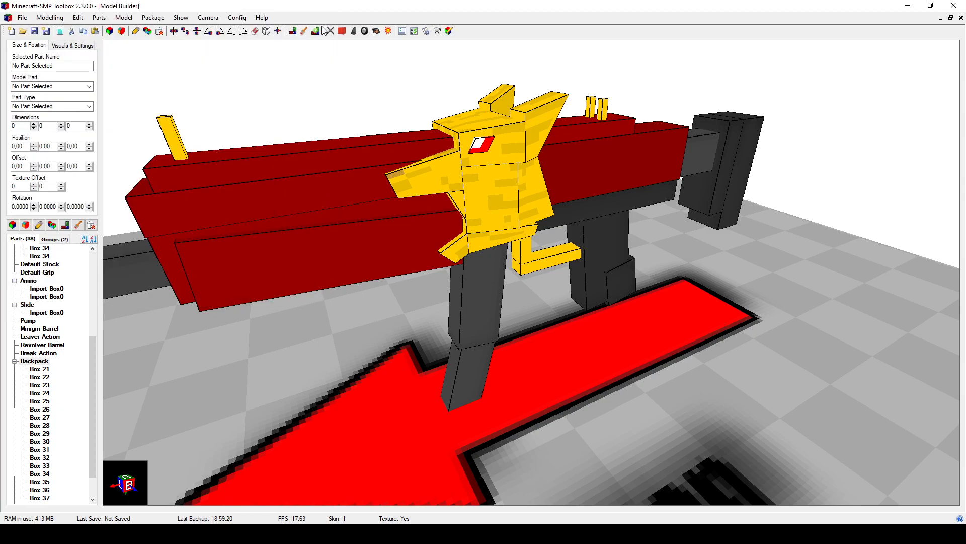
Step: Reopen the Texture Painter and choose the Paint tool with the deep red (R 94, G 0, B 0)
{"action": "left_click", "coordinate": [305, 31]}
{"action": "left_click_drag", "start_coordinate": [240, 129], "coordinate": [239, 143]}
{"action": "left_click", "coordinate": [25, 164]}
{"action": "left_click_drag", "start_coordinate": [367, 256], "coordinate": [391, 259]}
{"action": "left_click", "coordinate": [70, 123]}
Step: Try a small patch of deep red pixels on the handguard side just behind the animal's open mouth
{"action": "mouse_move", "coordinate": [322, 246]}
{"action": "middle_mouse_down"}
{"action": "mouse_move", "coordinate": [318, 260]}
{"action": "mouse_move", "coordinate": [332, 267]}
{"action": "middle_mouse_up"}
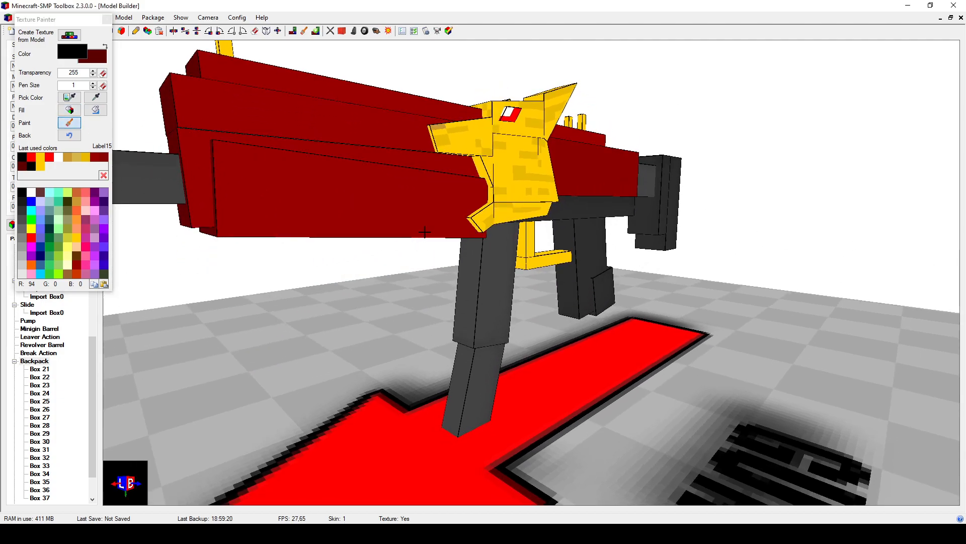
{"action": "middle_click_drag", "start_coordinate": [424, 231], "coordinate": [424, 236]}
{"action": "scroll", "coordinate": [444, 248], "scroll_direction": "up", "scroll_amount": 2}
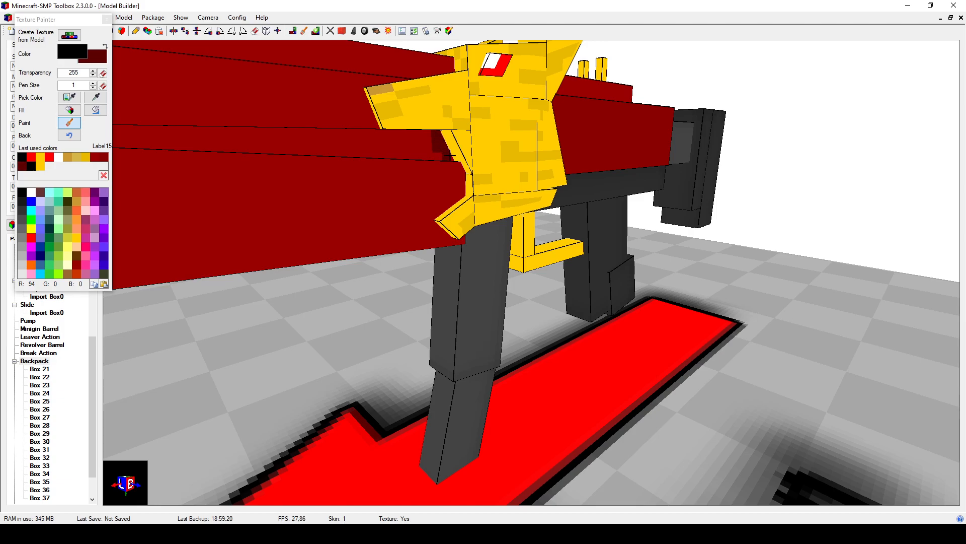
{"action": "middle_click_drag", "start_coordinate": [451, 174], "coordinate": [439, 183]}
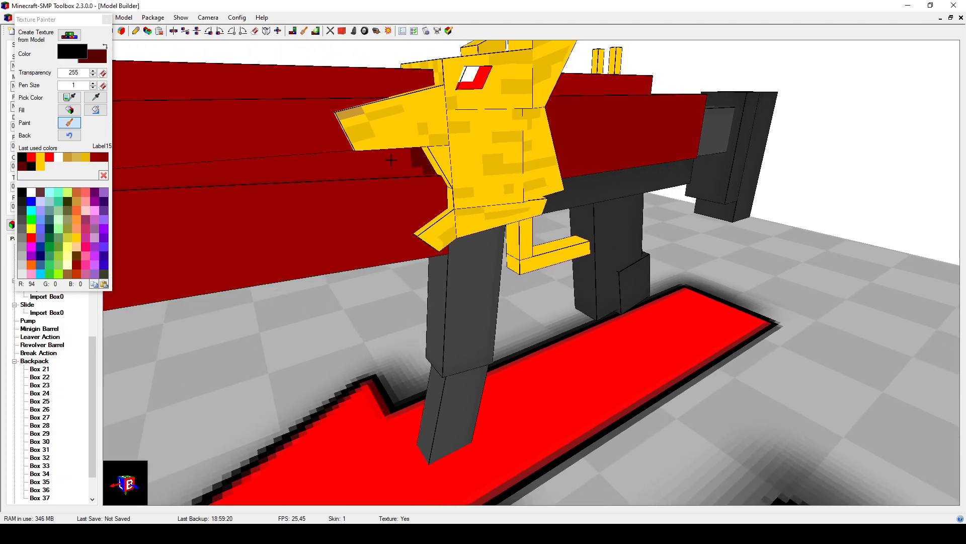
{"action": "mouse_move", "coordinate": [339, 196]}
{"action": "middle_mouse_down"}
{"action": "mouse_move", "coordinate": [348, 199]}
{"action": "mouse_move", "coordinate": [336, 206]}
{"action": "middle_mouse_up"}
{"action": "scroll", "coordinate": [347, 200], "scroll_direction": "down", "scroll_amount": 2}
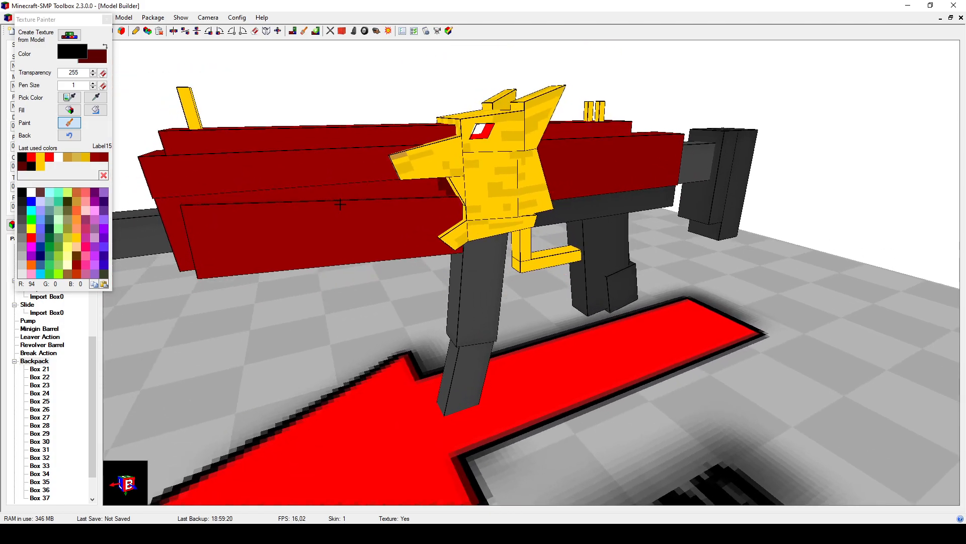
{"action": "middle_click_drag", "start_coordinate": [373, 218], "coordinate": [374, 217]}
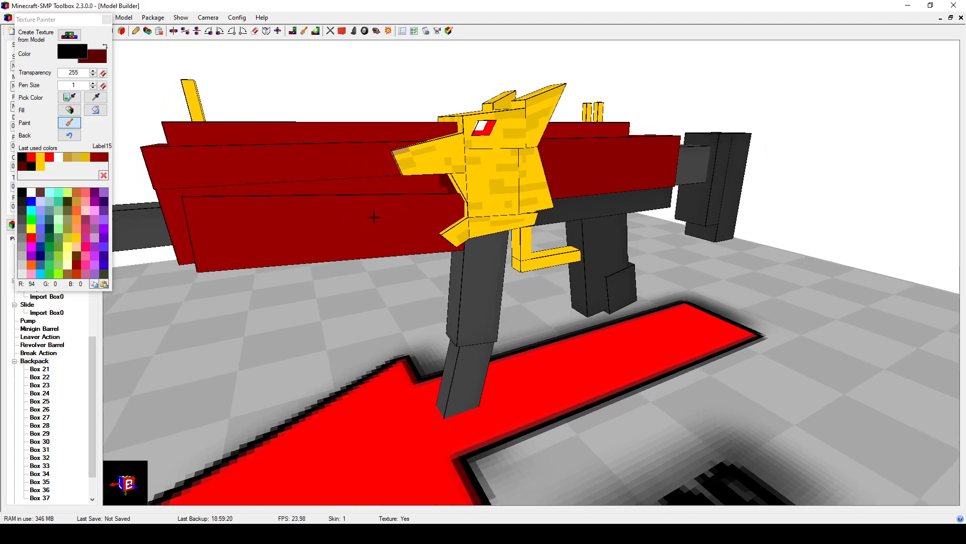
{"action": "scroll", "coordinate": [363, 227], "scroll_direction": "up", "scroll_amount": 2}
{"action": "scroll", "coordinate": [363, 231], "scroll_direction": "down", "scroll_amount": 3}
{"action": "scroll", "coordinate": [265, 223], "scroll_direction": "up", "scroll_amount": 3}
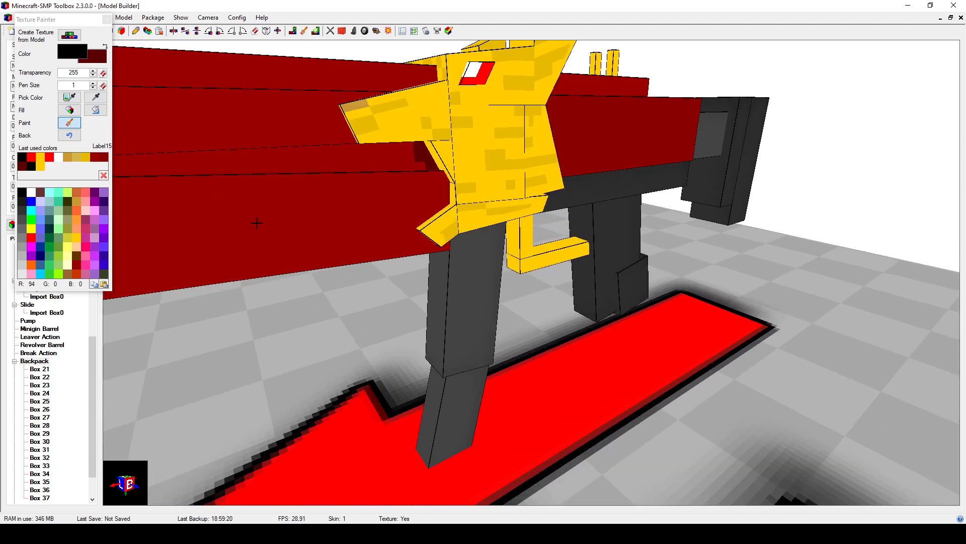
Step: Choose white (R 255, G 255, B 255) and paint a wavy flame outline from the animal's mouth along the handguard side
{"action": "right_click", "coordinate": [61, 157]}
{"action": "right_click", "coordinate": [421, 155]}
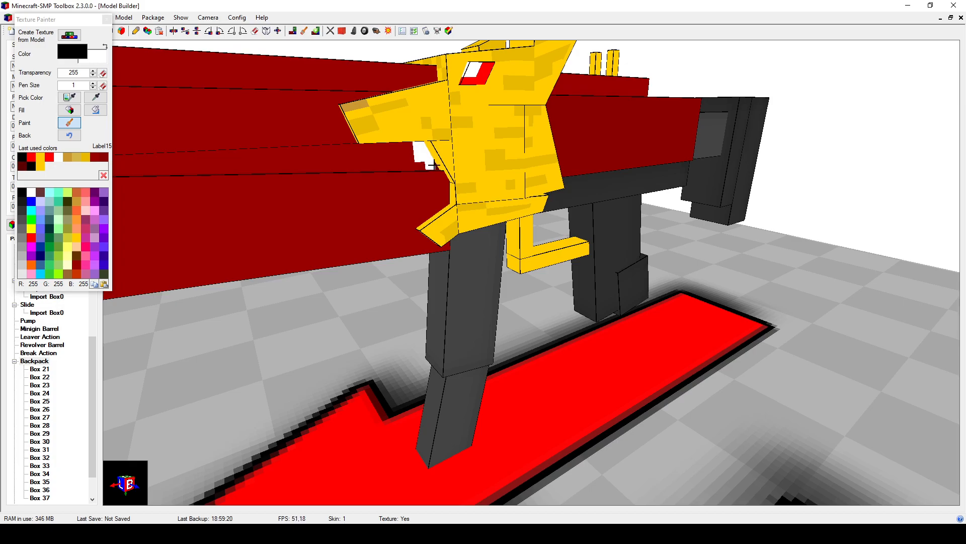
{"action": "mouse_move", "coordinate": [436, 172]}
{"action": "middle_mouse_down"}
{"action": "mouse_move", "coordinate": [436, 195]}
{"action": "mouse_move", "coordinate": [409, 158]}
{"action": "middle_mouse_up"}
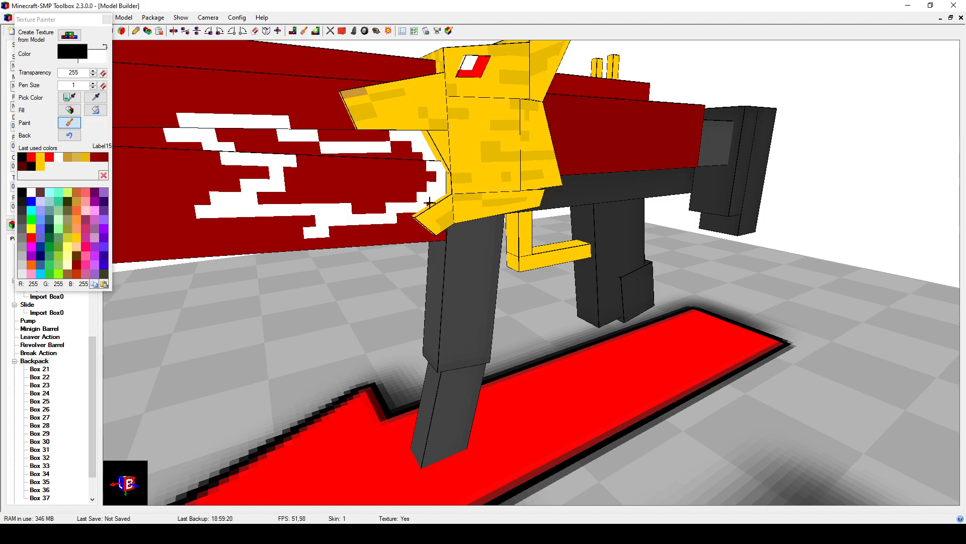
Step: Extend the white flame outline toward the muzzle and close it across the upper part of the handguard side
{"action": "scroll", "coordinate": [390, 208], "scroll_direction": "down", "scroll_amount": 2}
{"action": "scroll", "coordinate": [363, 205], "scroll_direction": "up", "scroll_amount": 1}
{"action": "right_click", "coordinate": [280, 229]}
{"action": "right_click_drag", "start_coordinate": [272, 231], "coordinate": [249, 147]}
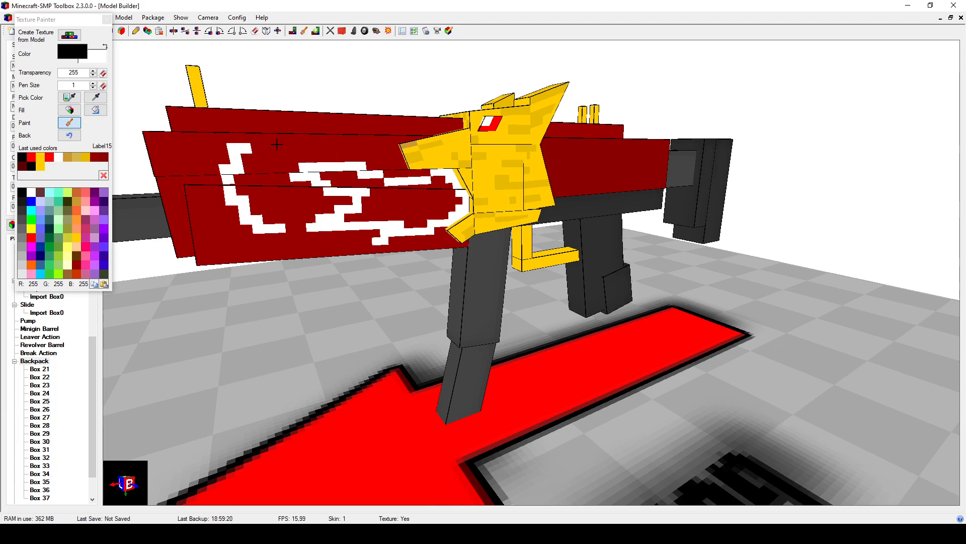
{"action": "mouse_move", "coordinate": [252, 137]}
{"action": "right_mouse_down"}
{"action": "mouse_move", "coordinate": [323, 140]}
{"action": "mouse_move", "coordinate": [308, 160]}
{"action": "mouse_move", "coordinate": [323, 184]}
{"action": "right_mouse_up"}
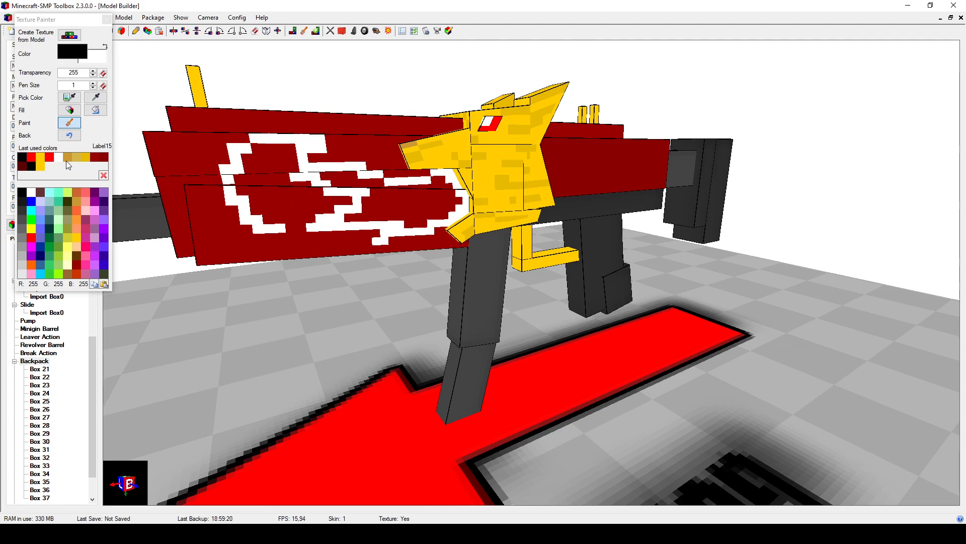
Step: Line the inside of the flame with pale yellow (R 255, G 255, B 153) and fill its centre with yellow (R 255, G 204, B 0)
{"action": "right_click", "coordinate": [69, 263]}
{"action": "mouse_move", "coordinate": [301, 150]}
{"action": "right_mouse_down"}
{"action": "mouse_move", "coordinate": [262, 162]}
{"action": "mouse_move", "coordinate": [255, 155]}
{"action": "mouse_move", "coordinate": [238, 179]}
{"action": "mouse_move", "coordinate": [244, 202]}
{"action": "mouse_move", "coordinate": [290, 219]}
{"action": "mouse_move", "coordinate": [424, 223]}
{"action": "mouse_move", "coordinate": [456, 201]}
{"action": "mouse_move", "coordinate": [452, 189]}
{"action": "mouse_move", "coordinate": [402, 194]}
{"action": "mouse_move", "coordinate": [417, 187]}
{"action": "mouse_move", "coordinate": [307, 174]}
{"action": "mouse_move", "coordinate": [295, 161]}
{"action": "right_mouse_up"}
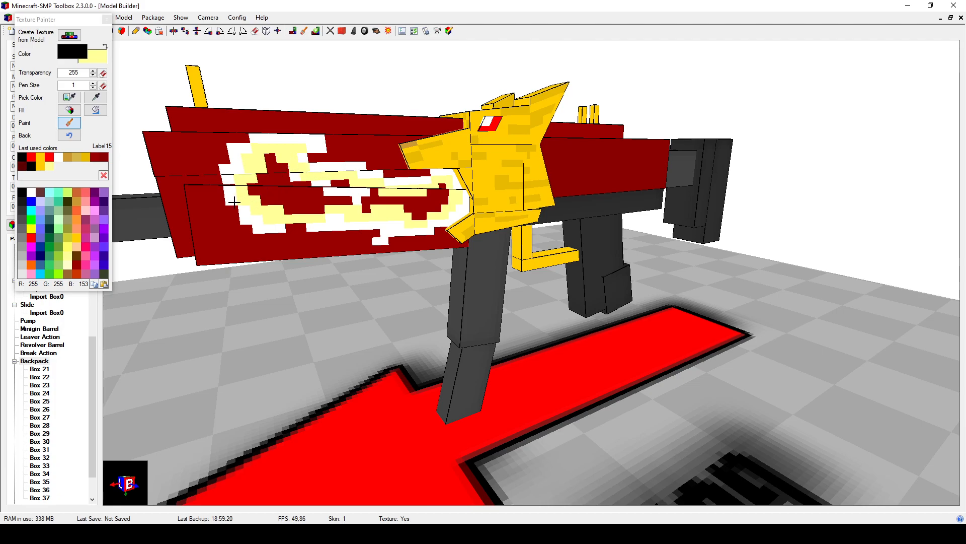
{"action": "right_click", "coordinate": [77, 237]}
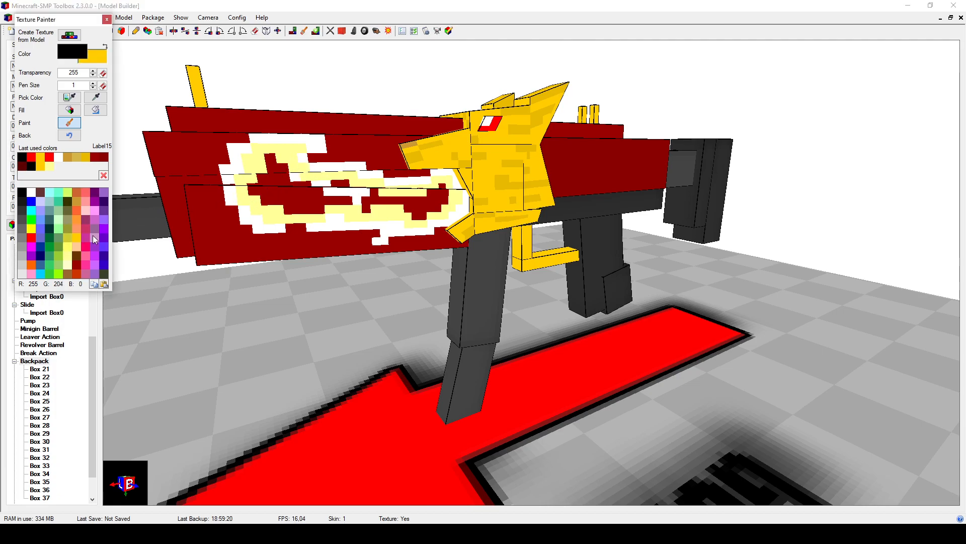
{"action": "mouse_move", "coordinate": [282, 171]}
{"action": "right_mouse_down"}
{"action": "mouse_move", "coordinate": [256, 191]}
{"action": "mouse_move", "coordinate": [280, 195]}
{"action": "mouse_move", "coordinate": [286, 182]}
{"action": "mouse_move", "coordinate": [321, 207]}
{"action": "mouse_move", "coordinate": [301, 184]}
{"action": "mouse_move", "coordinate": [310, 201]}
{"action": "mouse_move", "coordinate": [347, 188]}
{"action": "mouse_move", "coordinate": [420, 212]}
{"action": "mouse_move", "coordinate": [445, 191]}
{"action": "mouse_move", "coordinate": [442, 209]}
{"action": "mouse_move", "coordinate": [416, 203]}
{"action": "right_mouse_up"}
{"action": "mouse_move", "coordinate": [441, 225]}
{"action": "left_mouse_down"}
{"action": "mouse_move", "coordinate": [473, 251]}
{"action": "mouse_move", "coordinate": [455, 277]}
{"action": "left_mouse_up"}
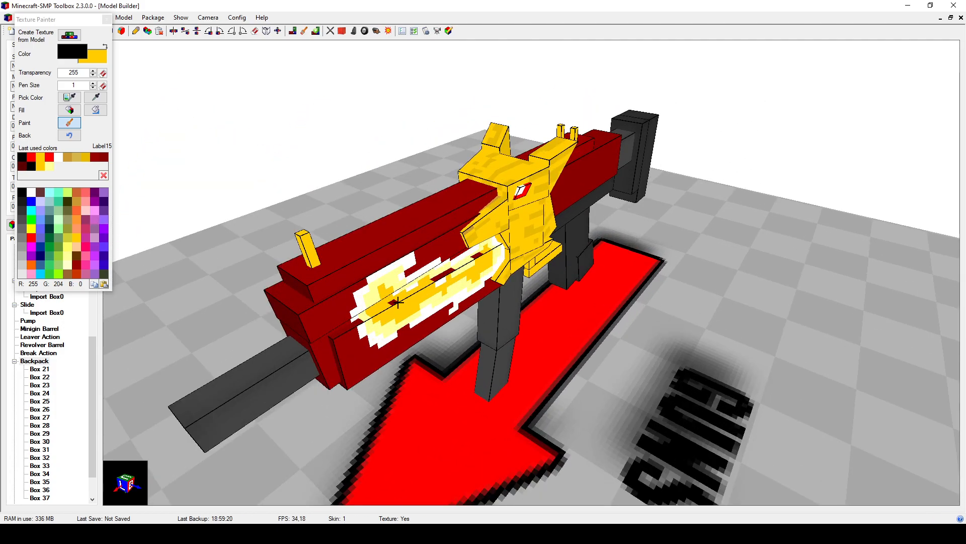
{"action": "left_click", "coordinate": [476, 257]}
{"action": "middle_click_drag", "start_coordinate": [478, 282], "coordinate": [357, 274]}
{"action": "scroll", "coordinate": [364, 279], "scroll_direction": "up", "scroll_amount": 3}
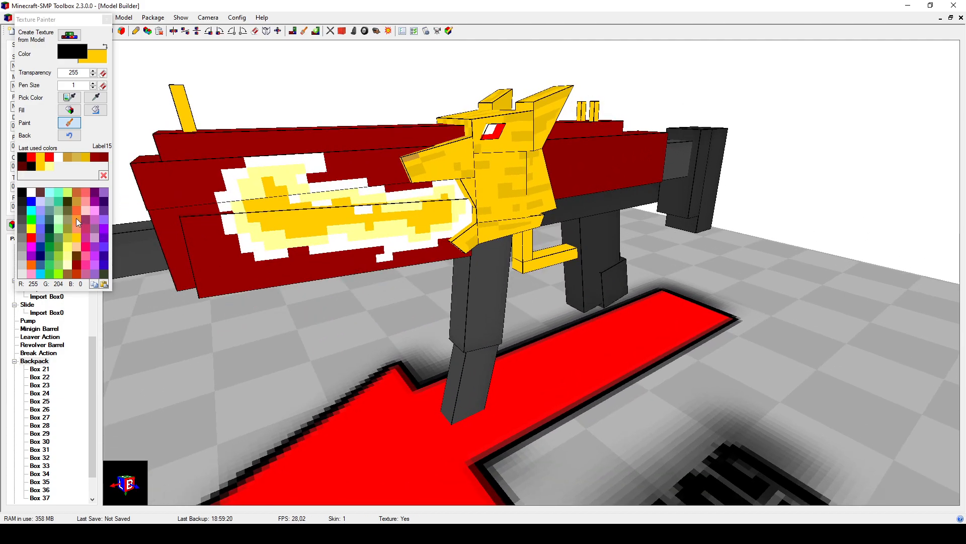
Step: Choose orange-red (R 204, G 51, B 0) and paint scattered pixels along the flame's outer edge on the handguard
{"action": "left_click", "coordinate": [76, 267]}
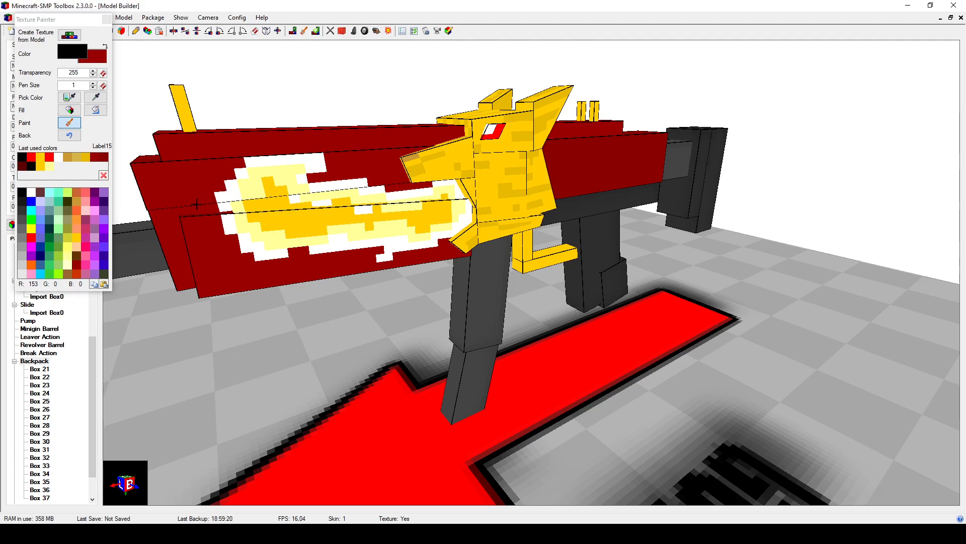
{"action": "left_click", "coordinate": [79, 273]}
{"action": "left_click", "coordinate": [242, 174]}
{"action": "left_click", "coordinate": [228, 173]}
{"action": "left_click", "coordinate": [212, 207]}
{"action": "left_click", "coordinate": [219, 186]}
{"action": "left_click", "coordinate": [218, 230]}
{"action": "left_click", "coordinate": [234, 249]}
{"action": "left_click_drag", "start_coordinate": [292, 253], "coordinate": [316, 258]}
{"action": "mouse_move", "coordinate": [336, 256]}
{"action": "left_mouse_down"}
{"action": "mouse_move", "coordinate": [433, 249]}
{"action": "mouse_move", "coordinate": [448, 237]}
{"action": "left_mouse_up"}
{"action": "mouse_move", "coordinate": [432, 185]}
{"action": "left_mouse_down"}
{"action": "mouse_move", "coordinate": [317, 172]}
{"action": "mouse_move", "coordinate": [328, 156]}
{"action": "mouse_move", "coordinate": [280, 150]}
{"action": "left_mouse_up"}
{"action": "middle_click_drag", "start_coordinate": [304, 147], "coordinate": [306, 152]}
{"action": "left_click_drag", "start_coordinate": [305, 192], "coordinate": [244, 205]}
{"action": "left_click", "coordinate": [238, 215]}
{"action": "mouse_move", "coordinate": [237, 237]}
{"action": "middle_mouse_down"}
{"action": "mouse_move", "coordinate": [250, 243]}
{"action": "mouse_move", "coordinate": [248, 271]}
{"action": "mouse_move", "coordinate": [290, 227]}
{"action": "middle_mouse_up"}
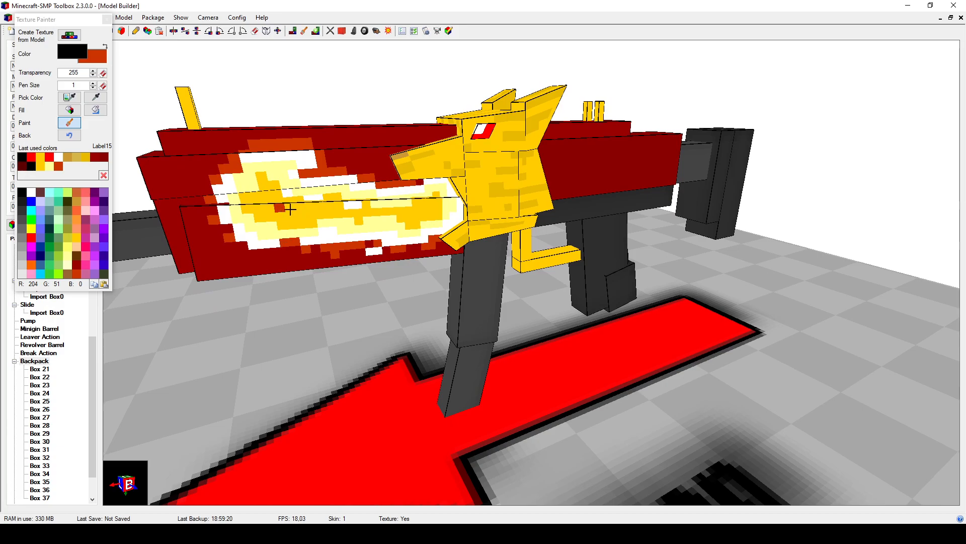
Step: Choose yellow (R 255, G 204, B 0) and paint over the stray orange-red pixel in the flame's centre
{"action": "left_click", "coordinate": [41, 157]}
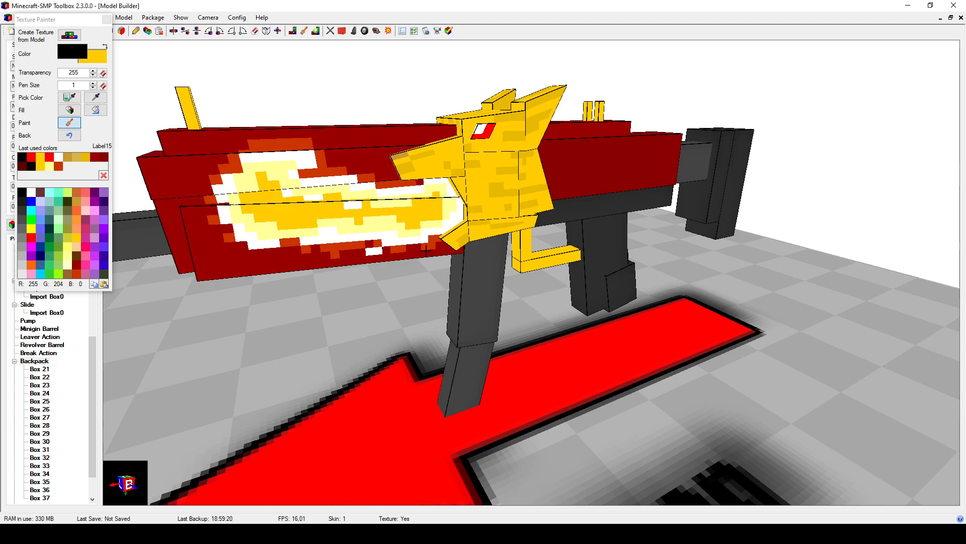
{"action": "mouse_move", "coordinate": [317, 270]}
{"action": "right_mouse_down"}
{"action": "mouse_move", "coordinate": [339, 267]}
{"action": "mouse_move", "coordinate": [297, 274]}
{"action": "mouse_move", "coordinate": [308, 261]}
{"action": "mouse_move", "coordinate": [318, 268]}
{"action": "right_mouse_up"}
{"action": "scroll", "coordinate": [328, 274], "scroll_direction": "down", "scroll_amount": 5}
{"action": "scroll", "coordinate": [318, 268], "scroll_direction": "up", "scroll_amount": 6}
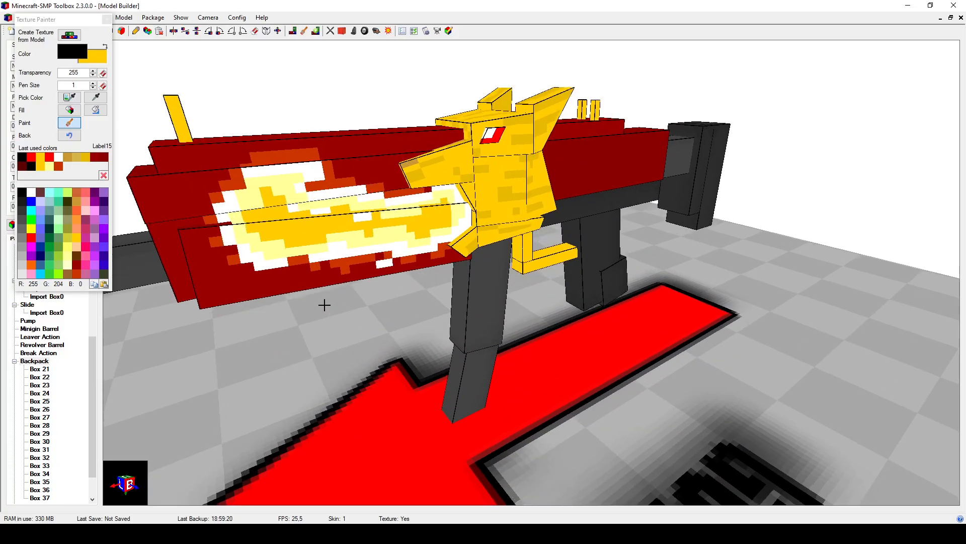
{"action": "right_click_drag", "start_coordinate": [324, 305], "coordinate": [321, 304]}
{"action": "scroll", "coordinate": [218, 258], "scroll_direction": "down", "scroll_amount": 4}
Step: Examine the opposite side of the gun's handguard beside the animal's mouth
{"action": "right_click_drag", "start_coordinate": [218, 259], "coordinate": [287, 259]}
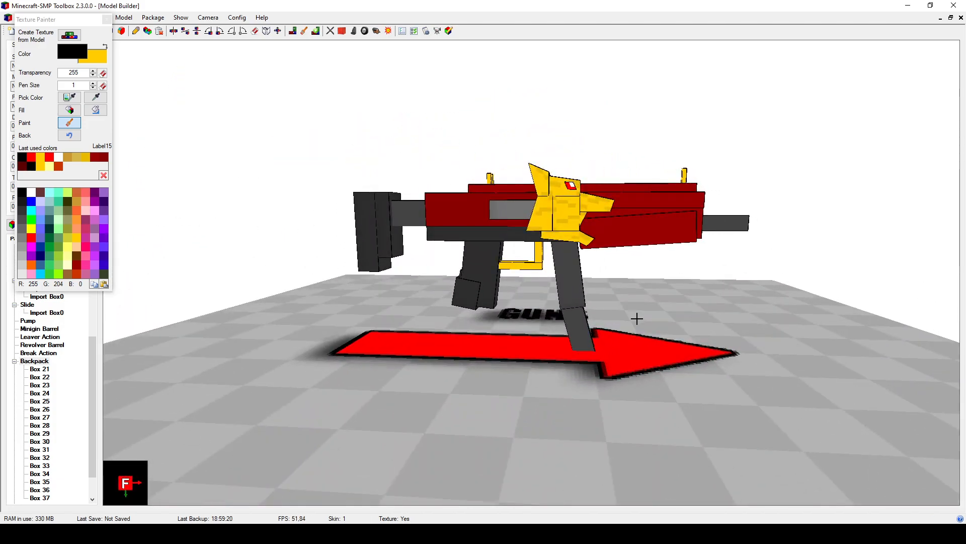
{"action": "right_click_drag", "start_coordinate": [677, 327], "coordinate": [548, 319]}
{"action": "scroll", "coordinate": [537, 321], "scroll_direction": "up", "scroll_amount": 3}
{"action": "right_click_drag", "start_coordinate": [286, 300], "coordinate": [364, 304]}
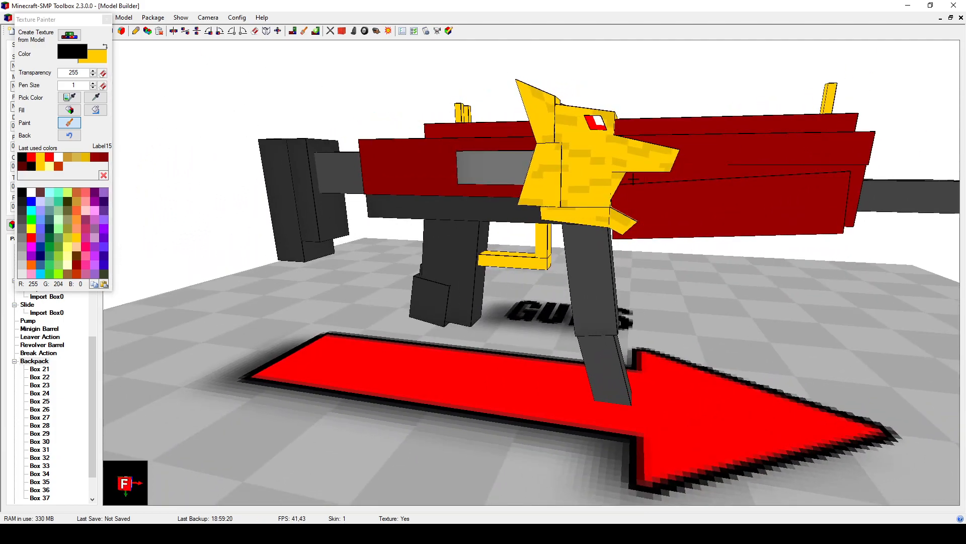
{"action": "scroll", "coordinate": [637, 190], "scroll_direction": "up", "scroll_amount": 2}
{"action": "right_click_drag", "start_coordinate": [637, 189], "coordinate": [634, 191]}
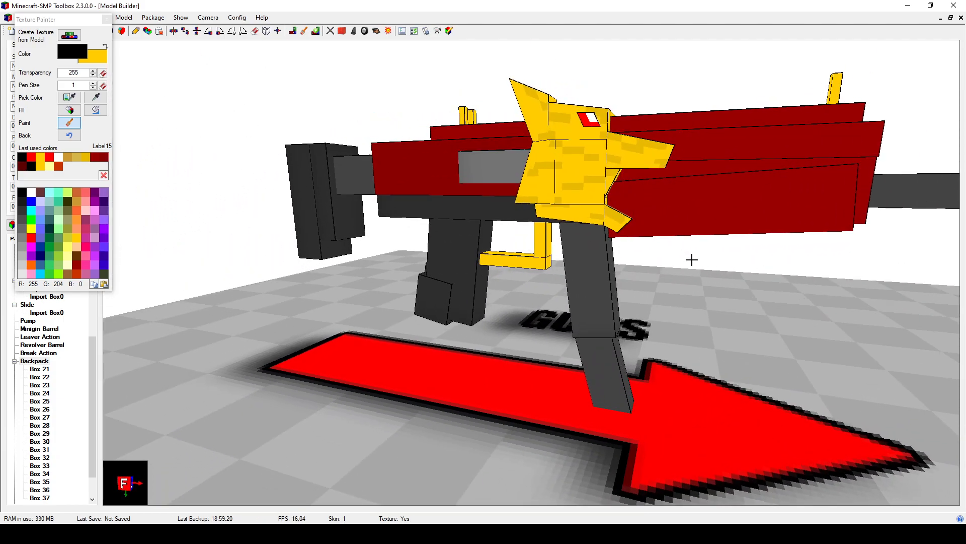
{"action": "right_click_drag", "start_coordinate": [692, 260], "coordinate": [689, 262]}
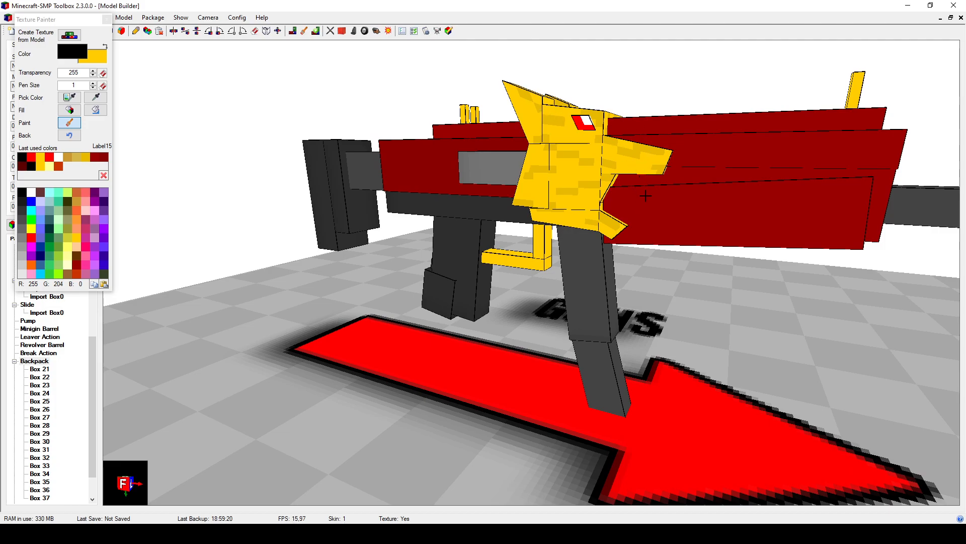
{"action": "mouse_move", "coordinate": [664, 231]}
{"action": "right_mouse_down"}
{"action": "mouse_move", "coordinate": [719, 214]}
{"action": "mouse_move", "coordinate": [553, 214]}
{"action": "right_mouse_up"}
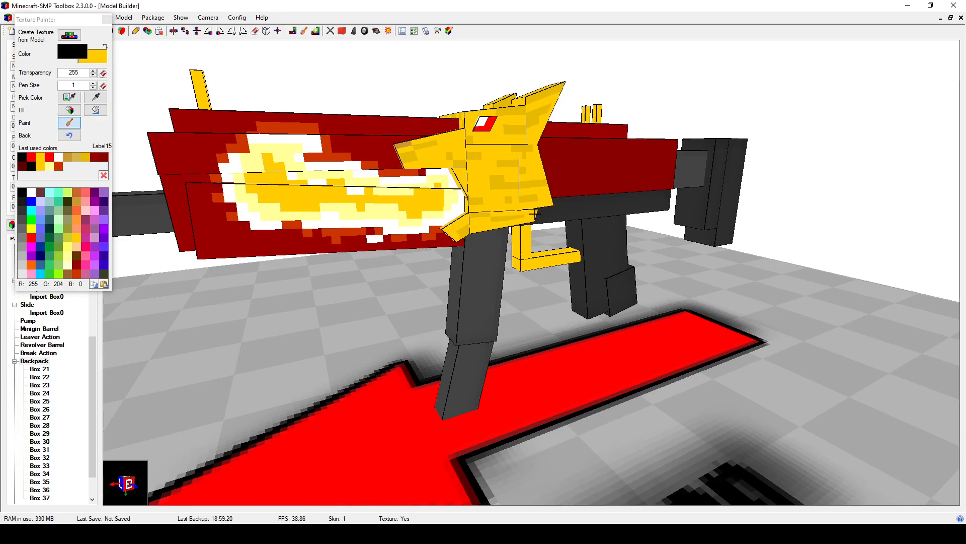
{"action": "right_click_drag", "start_coordinate": [445, 220], "coordinate": [363, 277]}
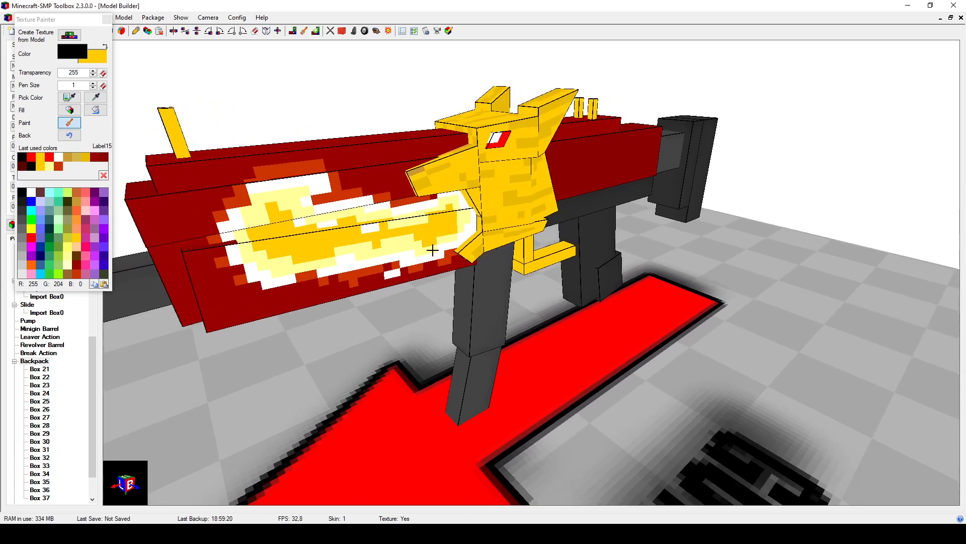
{"action": "left_click", "coordinate": [71, 246]}
{"action": "left_click", "coordinate": [32, 229]}
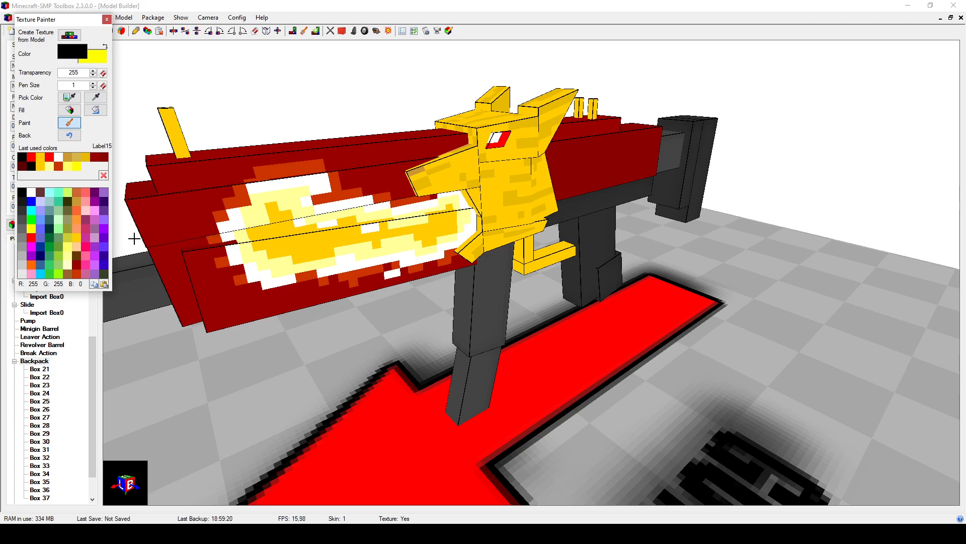
{"action": "left_click", "coordinate": [79, 263]}
{"action": "left_click", "coordinate": [84, 156]}
{"action": "left_click", "coordinate": [282, 242]}
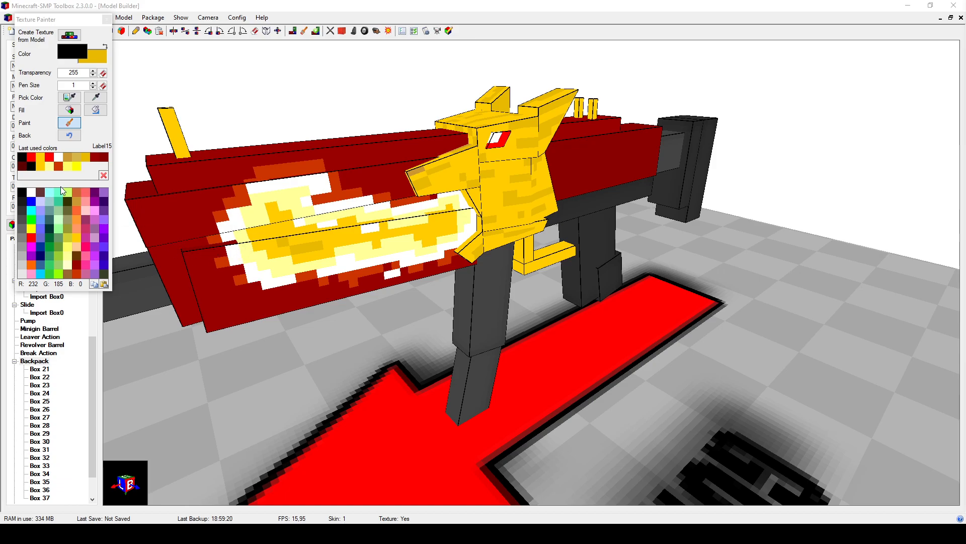
Step: Sketch a white (R 255, G 255, B 255) flame outline on the plain handguard side and cover some pixels near the mouth with dark red (R 136, G 0, B 0)
{"action": "right_click", "coordinate": [56, 158]}
{"action": "middle_click_drag", "start_coordinate": [171, 275], "coordinate": [373, 264]}
{"action": "middle_click_drag", "start_coordinate": [660, 199], "coordinate": [641, 203]}
{"action": "scroll", "coordinate": [715, 239], "scroll_direction": "up", "scroll_amount": 2}
{"action": "scroll", "coordinate": [705, 243], "scroll_direction": "down", "scroll_amount": 2}
{"action": "middle_click_drag", "start_coordinate": [569, 232], "coordinate": [734, 216]}
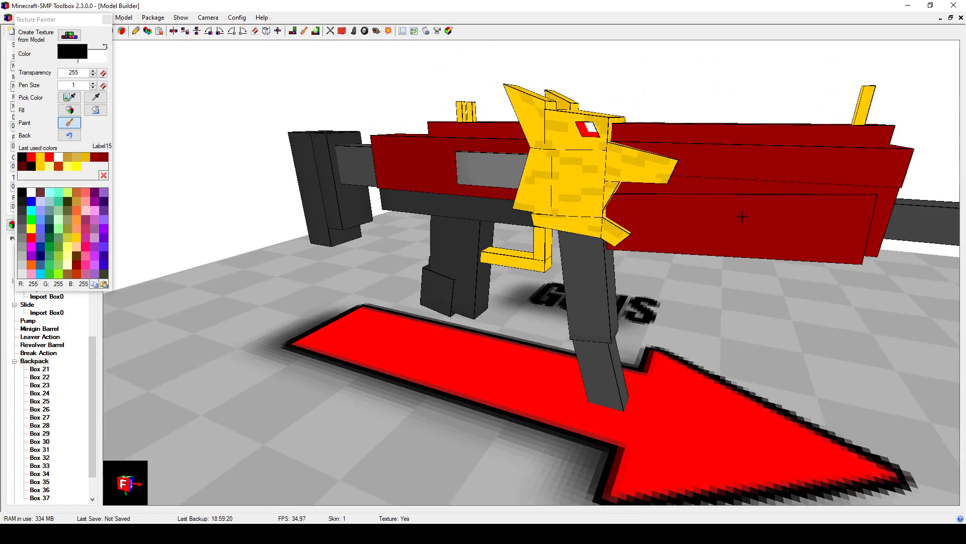
{"action": "right_click", "coordinate": [624, 203]}
{"action": "right_click", "coordinate": [623, 191]}
{"action": "mouse_move", "coordinate": [613, 206]}
{"action": "right_mouse_down"}
{"action": "mouse_move", "coordinate": [611, 216]}
{"action": "mouse_move", "coordinate": [642, 216]}
{"action": "mouse_move", "coordinate": [639, 199]}
{"action": "mouse_move", "coordinate": [659, 211]}
{"action": "mouse_move", "coordinate": [629, 221]}
{"action": "mouse_move", "coordinate": [646, 234]}
{"action": "mouse_move", "coordinate": [655, 222]}
{"action": "mouse_move", "coordinate": [712, 224]}
{"action": "mouse_move", "coordinate": [810, 178]}
{"action": "mouse_move", "coordinate": [813, 189]}
{"action": "right_mouse_up"}
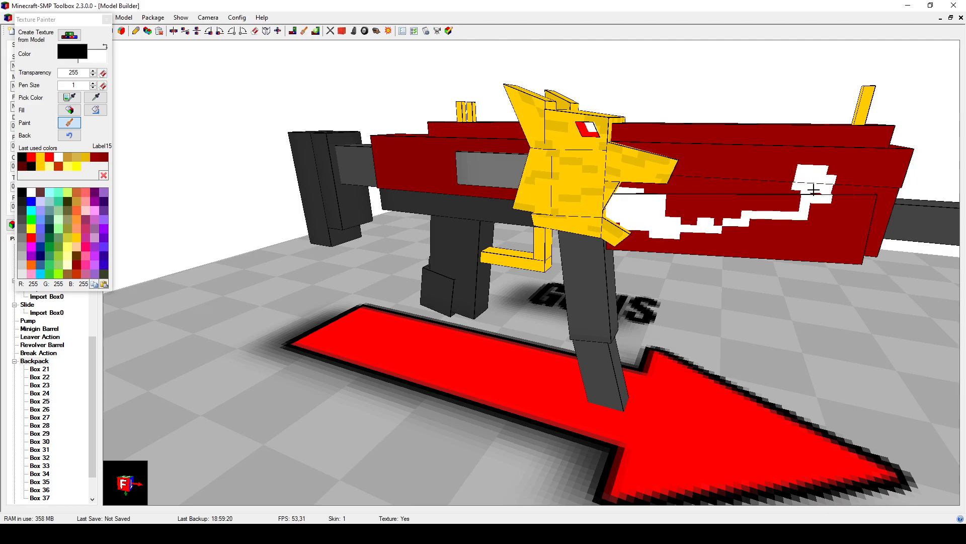
{"action": "right_click", "coordinate": [102, 159]}
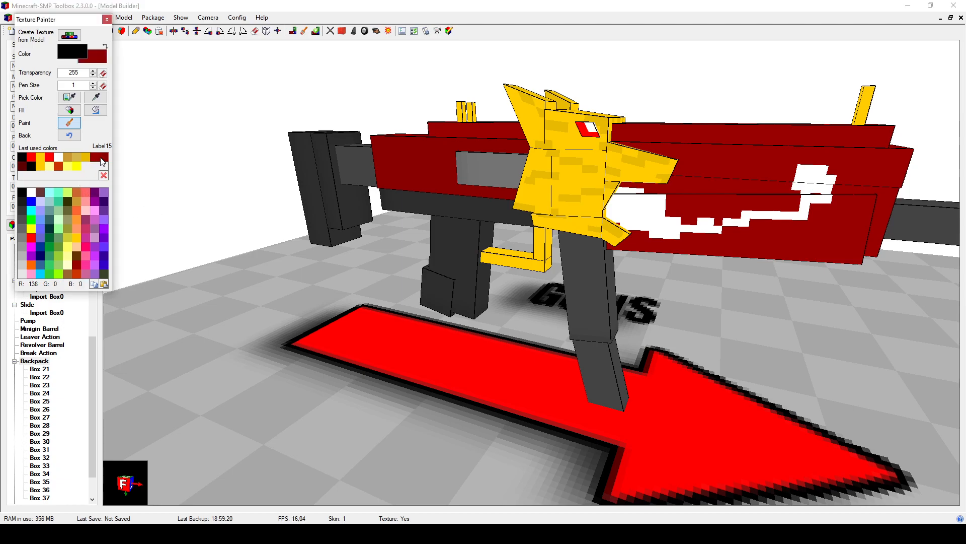
{"action": "mouse_move", "coordinate": [626, 205]}
{"action": "right_mouse_down"}
{"action": "mouse_move", "coordinate": [617, 198]}
{"action": "mouse_move", "coordinate": [639, 197]}
{"action": "right_mouse_up"}
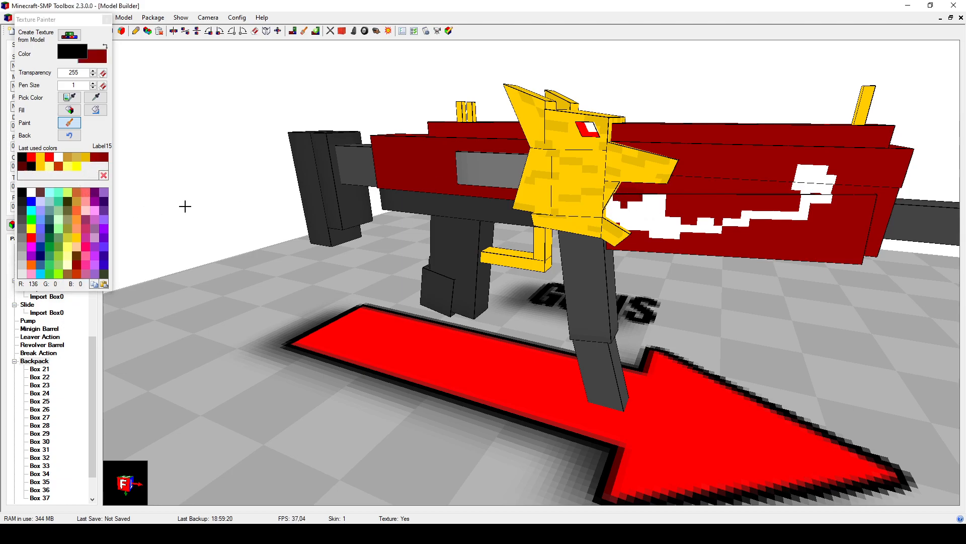
Step: Choose maroon (R 94, G 0, B 0) and paint a swirling flame silhouette from the animal's mouth across the handguard
{"action": "right_click", "coordinate": [23, 167]}
{"action": "right_click", "coordinate": [615, 205]}
{"action": "right_click", "coordinate": [610, 206]}
{"action": "right_click_drag", "start_coordinate": [613, 217], "coordinate": [659, 234]}
{"action": "mouse_move", "coordinate": [701, 228]}
{"action": "left_mouse_down"}
{"action": "mouse_move", "coordinate": [685, 224]}
{"action": "mouse_move", "coordinate": [806, 202]}
{"action": "mouse_move", "coordinate": [821, 177]}
{"action": "mouse_move", "coordinate": [827, 195]}
{"action": "mouse_move", "coordinate": [800, 172]}
{"action": "mouse_move", "coordinate": [806, 161]}
{"action": "mouse_move", "coordinate": [765, 146]}
{"action": "mouse_move", "coordinate": [782, 181]}
{"action": "mouse_move", "coordinate": [763, 203]}
{"action": "mouse_move", "coordinate": [644, 204]}
{"action": "mouse_move", "coordinate": [650, 195]}
{"action": "mouse_move", "coordinate": [629, 209]}
{"action": "mouse_move", "coordinate": [679, 219]}
{"action": "mouse_move", "coordinate": [701, 201]}
{"action": "left_mouse_up"}
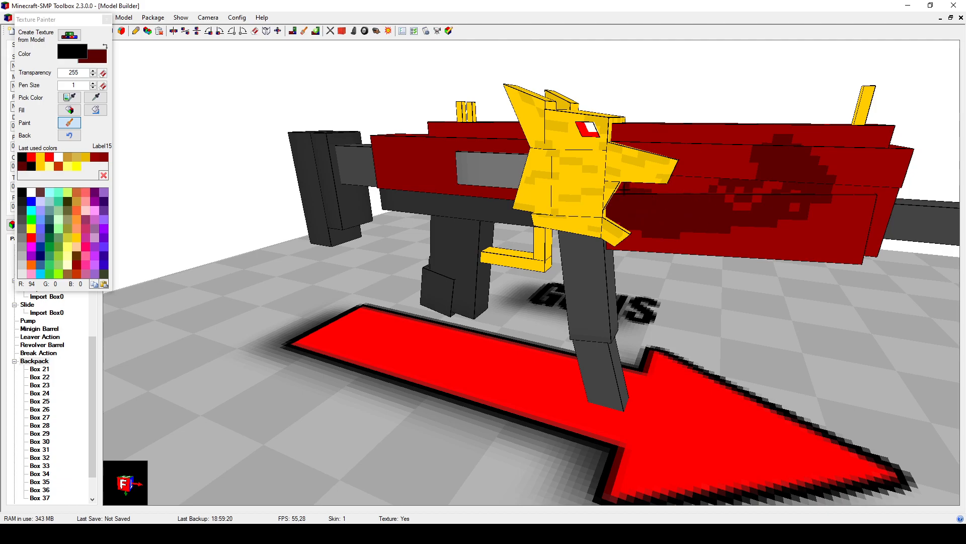
{"action": "left_click_drag", "start_coordinate": [625, 188], "coordinate": [672, 188]}
{"action": "middle_click_drag", "start_coordinate": [658, 192], "coordinate": [672, 209]}
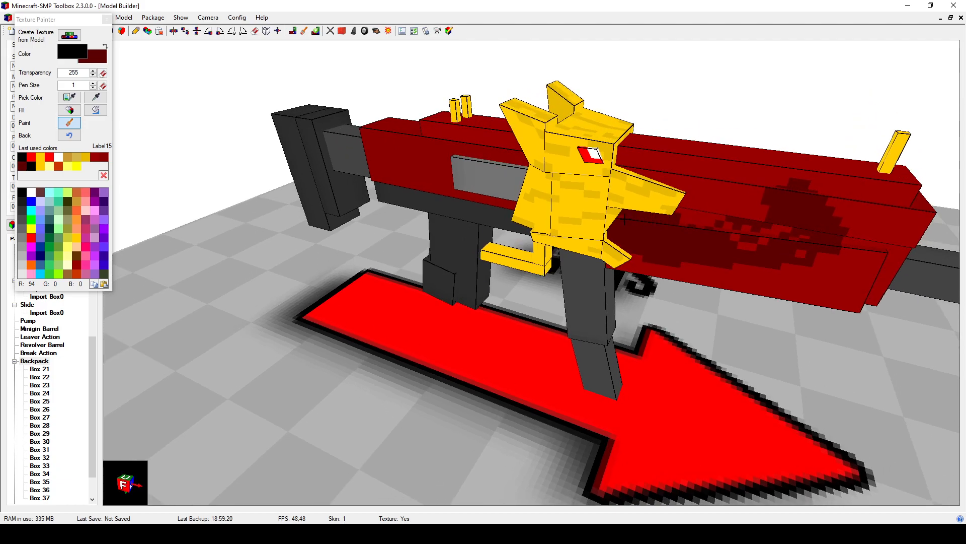
{"action": "mouse_move", "coordinate": [718, 222]}
{"action": "left_mouse_down"}
{"action": "mouse_move", "coordinate": [736, 212]}
{"action": "mouse_move", "coordinate": [725, 185]}
{"action": "mouse_move", "coordinate": [707, 199]}
{"action": "mouse_move", "coordinate": [781, 197]}
{"action": "left_mouse_up"}
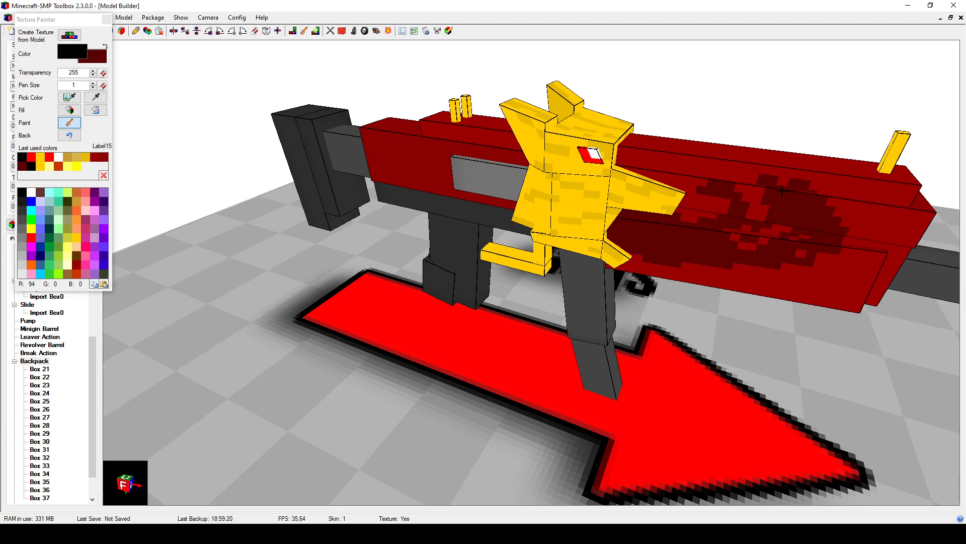
Step: Fill the inside of the maroon flame with orange-red (R 204, G 51, B 0), leaving a maroon border and scattered maroon pixels
{"action": "middle_click_drag", "start_coordinate": [767, 188], "coordinate": [714, 239]}
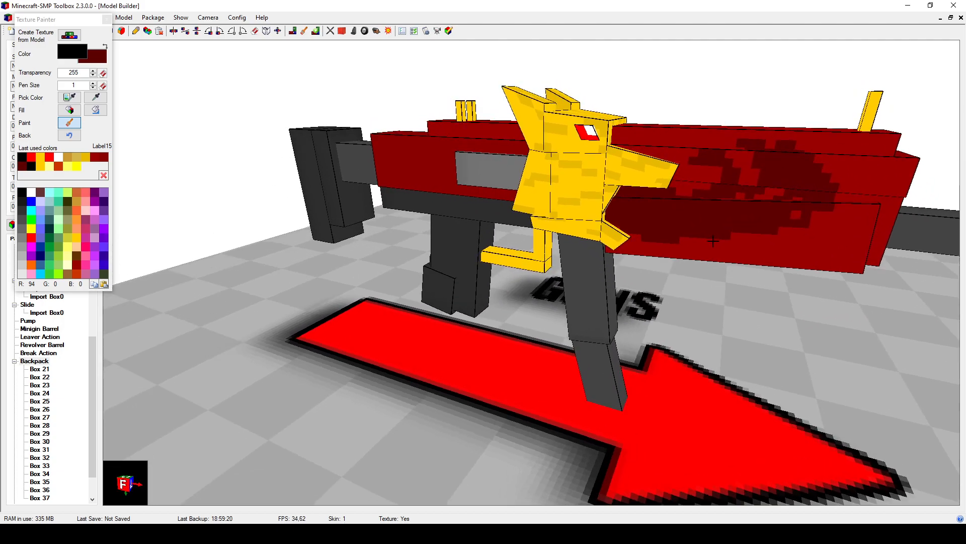
{"action": "right_click", "coordinate": [59, 167]}
{"action": "right_click", "coordinate": [635, 209]}
{"action": "mouse_move", "coordinate": [635, 209]}
{"action": "right_mouse_down"}
{"action": "mouse_move", "coordinate": [624, 198]}
{"action": "mouse_move", "coordinate": [654, 203]}
{"action": "mouse_move", "coordinate": [617, 204]}
{"action": "mouse_move", "coordinate": [611, 214]}
{"action": "right_mouse_up"}
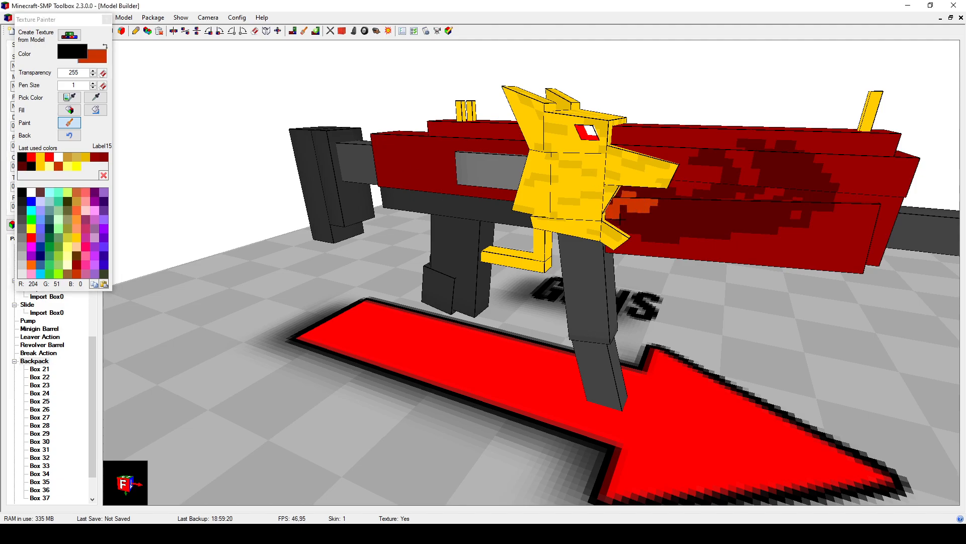
{"action": "mouse_move", "coordinate": [667, 225]}
{"action": "right_mouse_down"}
{"action": "mouse_move", "coordinate": [712, 219]}
{"action": "mouse_move", "coordinate": [627, 217]}
{"action": "mouse_move", "coordinate": [745, 214]}
{"action": "mouse_move", "coordinate": [801, 199]}
{"action": "mouse_move", "coordinate": [784, 168]}
{"action": "mouse_move", "coordinate": [812, 194]}
{"action": "mouse_move", "coordinate": [759, 229]}
{"action": "mouse_move", "coordinate": [740, 224]}
{"action": "mouse_move", "coordinate": [697, 245]}
{"action": "mouse_move", "coordinate": [774, 240]}
{"action": "mouse_move", "coordinate": [794, 218]}
{"action": "mouse_move", "coordinate": [787, 232]}
{"action": "mouse_move", "coordinate": [720, 227]}
{"action": "mouse_move", "coordinate": [724, 183]}
{"action": "mouse_move", "coordinate": [712, 152]}
{"action": "mouse_move", "coordinate": [765, 184]}
{"action": "mouse_move", "coordinate": [730, 204]}
{"action": "mouse_move", "coordinate": [760, 206]}
{"action": "mouse_move", "coordinate": [757, 154]}
{"action": "mouse_move", "coordinate": [740, 171]}
{"action": "mouse_move", "coordinate": [755, 186]}
{"action": "mouse_move", "coordinate": [787, 181]}
{"action": "mouse_move", "coordinate": [771, 200]}
{"action": "mouse_move", "coordinate": [778, 188]}
{"action": "right_mouse_up"}
{"action": "middle_click_drag", "start_coordinate": [777, 187], "coordinate": [786, 214]}
{"action": "right_click_drag", "start_coordinate": [786, 213], "coordinate": [768, 214]}
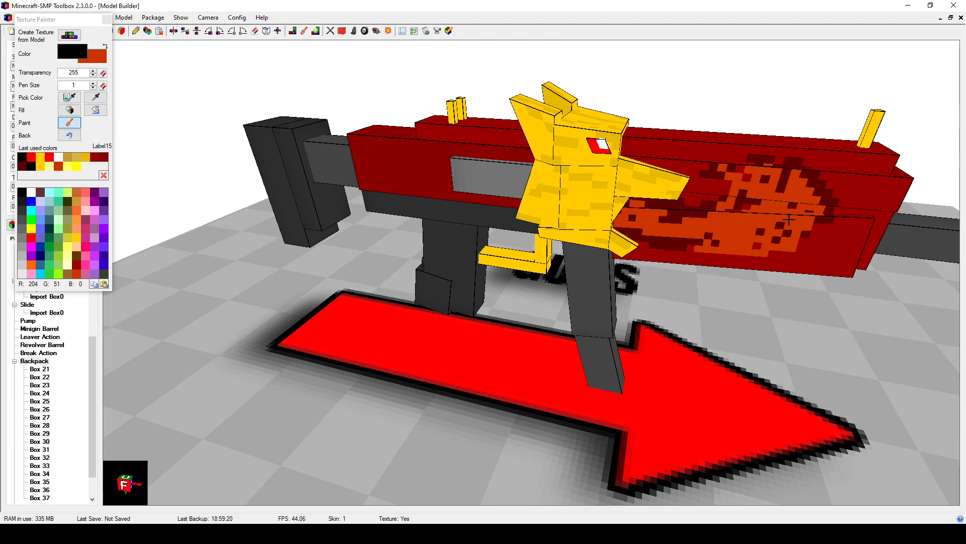
Step: Add yellow pixels inside the flame near the mouth and paint its body and swirl with orange (R 255, G 102, B 0)
{"action": "middle_click_drag", "start_coordinate": [718, 236], "coordinate": [654, 240]}
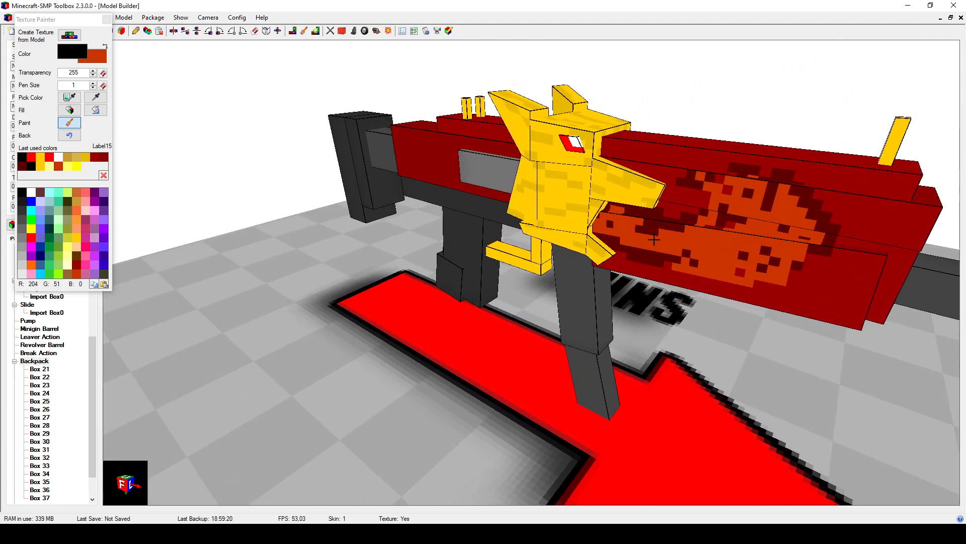
{"action": "right_click", "coordinate": [74, 167]}
{"action": "right_click", "coordinate": [618, 225]}
{"action": "mouse_move", "coordinate": [628, 231]}
{"action": "right_mouse_down"}
{"action": "mouse_move", "coordinate": [755, 257]}
{"action": "mouse_move", "coordinate": [788, 213]}
{"action": "mouse_move", "coordinate": [780, 255]}
{"action": "mouse_move", "coordinate": [780, 234]}
{"action": "mouse_move", "coordinate": [725, 199]}
{"action": "mouse_move", "coordinate": [757, 214]}
{"action": "mouse_move", "coordinate": [724, 274]}
{"action": "mouse_move", "coordinate": [760, 267]}
{"action": "mouse_move", "coordinate": [711, 269]}
{"action": "right_mouse_up"}
{"action": "right_click", "coordinate": [71, 264]}
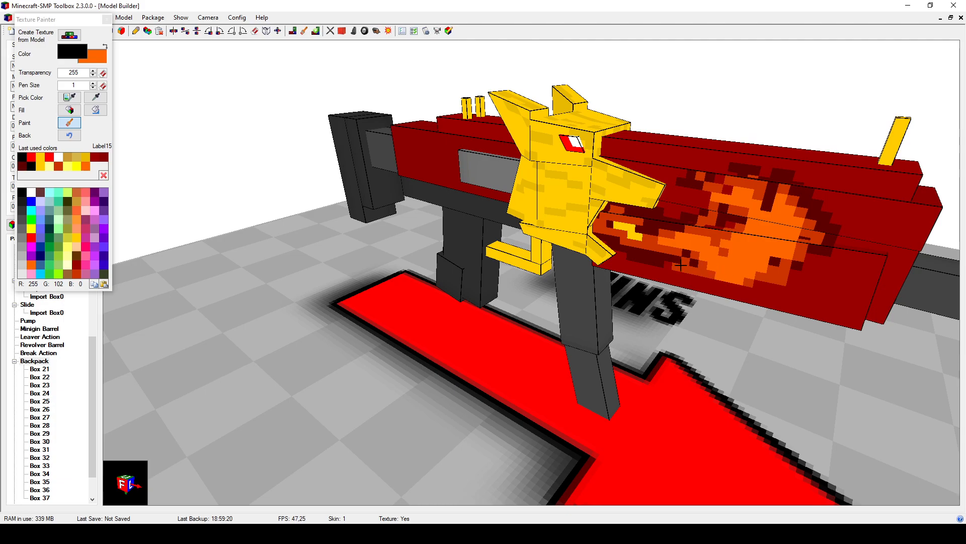
Step: Widen the flame's lower border with maroon (R 94, G 0, B 0) and touch up its lower part with orange and orange-red (R 204, G 51, B 0)
{"action": "right_click", "coordinate": [18, 165]}
{"action": "mouse_move", "coordinate": [669, 276]}
{"action": "right_mouse_down"}
{"action": "mouse_move", "coordinate": [808, 294]}
{"action": "mouse_move", "coordinate": [822, 261]}
{"action": "mouse_move", "coordinate": [769, 288]}
{"action": "right_mouse_up"}
{"action": "right_click", "coordinate": [22, 165]}
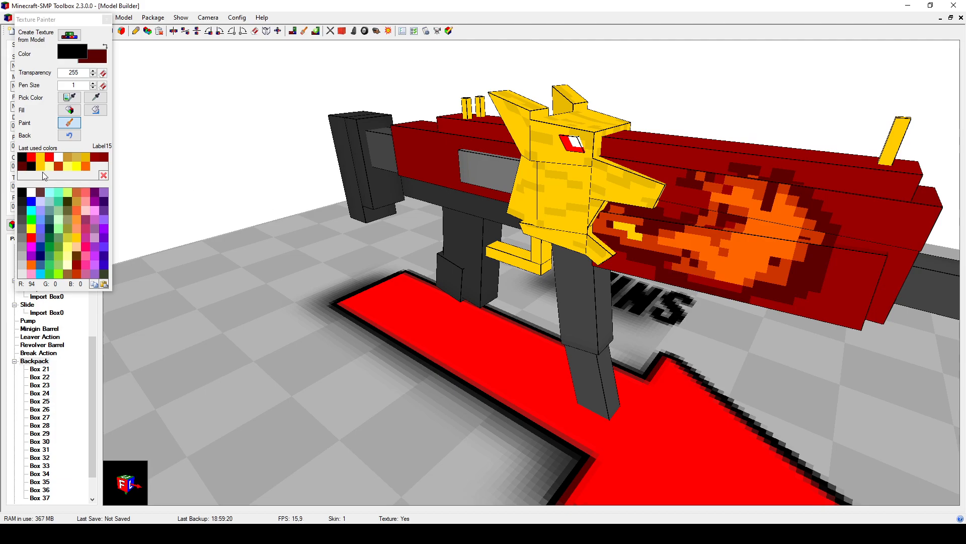
{"action": "right_click", "coordinate": [83, 167]}
{"action": "right_click_drag", "start_coordinate": [700, 276], "coordinate": [738, 287]}
{"action": "right_click", "coordinate": [58, 167]}
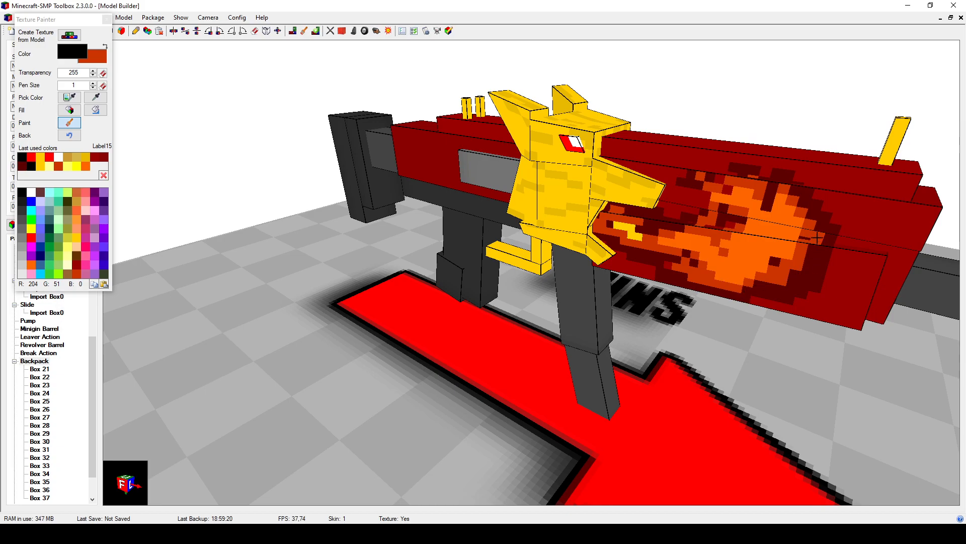
Step: Choose pale yellow (R 255, G 255, B 153) and paint curved highlights inside the orange swirl of the flame
{"action": "mouse_move", "coordinate": [747, 242]}
{"action": "middle_mouse_down"}
{"action": "mouse_move", "coordinate": [766, 246]}
{"action": "mouse_move", "coordinate": [758, 250]}
{"action": "middle_mouse_up"}
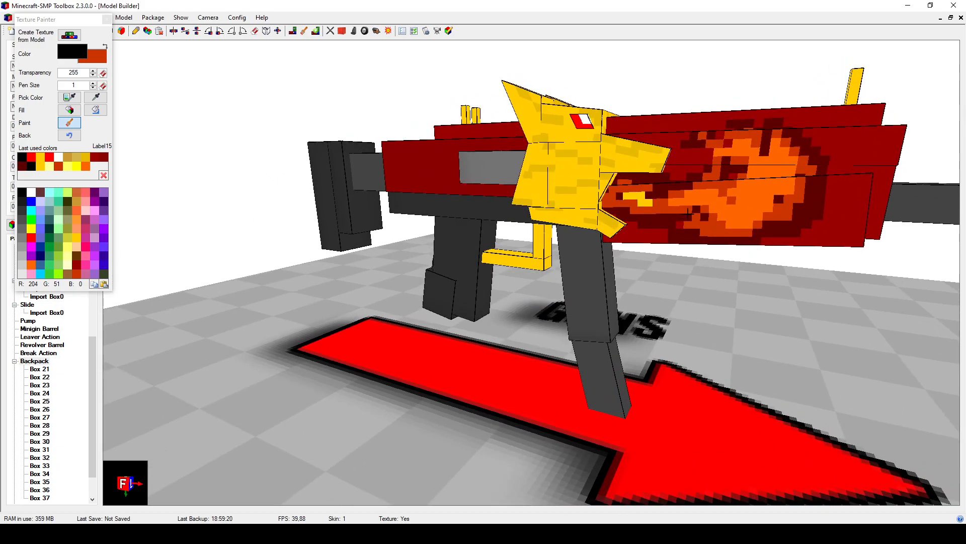
{"action": "middle_click_drag", "start_coordinate": [702, 228], "coordinate": [700, 216]}
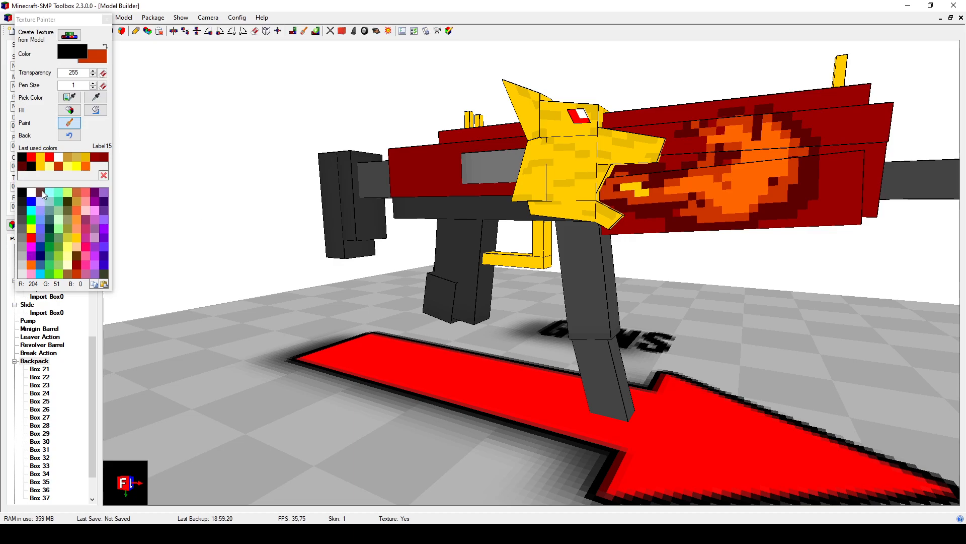
{"action": "right_click", "coordinate": [50, 166]}
{"action": "mouse_move", "coordinate": [709, 187]}
{"action": "right_mouse_down"}
{"action": "mouse_move", "coordinate": [745, 194]}
{"action": "mouse_move", "coordinate": [768, 134]}
{"action": "mouse_move", "coordinate": [773, 151]}
{"action": "mouse_move", "coordinate": [747, 182]}
{"action": "mouse_move", "coordinate": [743, 142]}
{"action": "mouse_move", "coordinate": [732, 136]}
{"action": "right_mouse_up"}
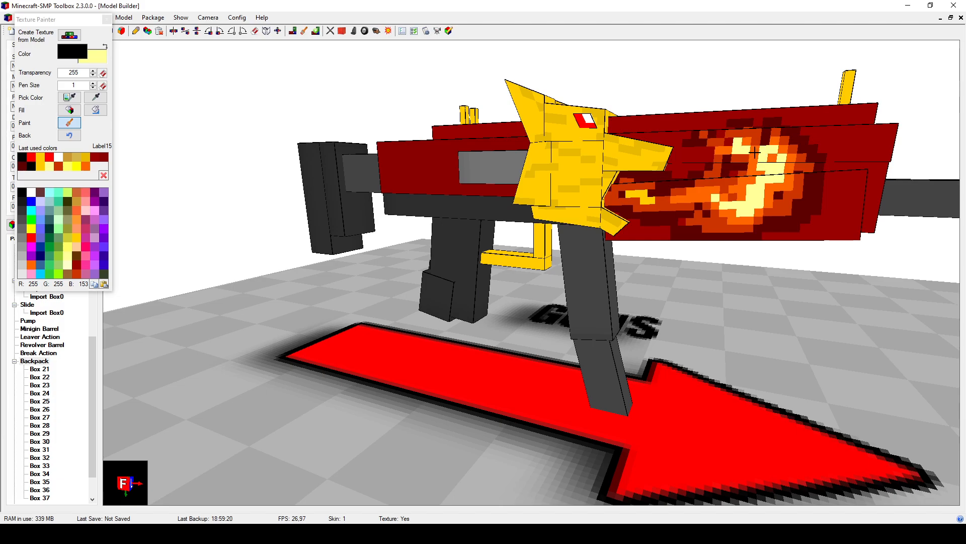
Step: Choose white (R 255, G 255, B 255) and paint bright core pixels within the pale yellow highlights of the flame's swirl
{"action": "right_click", "coordinate": [24, 167]}
{"action": "middle_click_drag", "start_coordinate": [779, 179], "coordinate": [754, 179]}
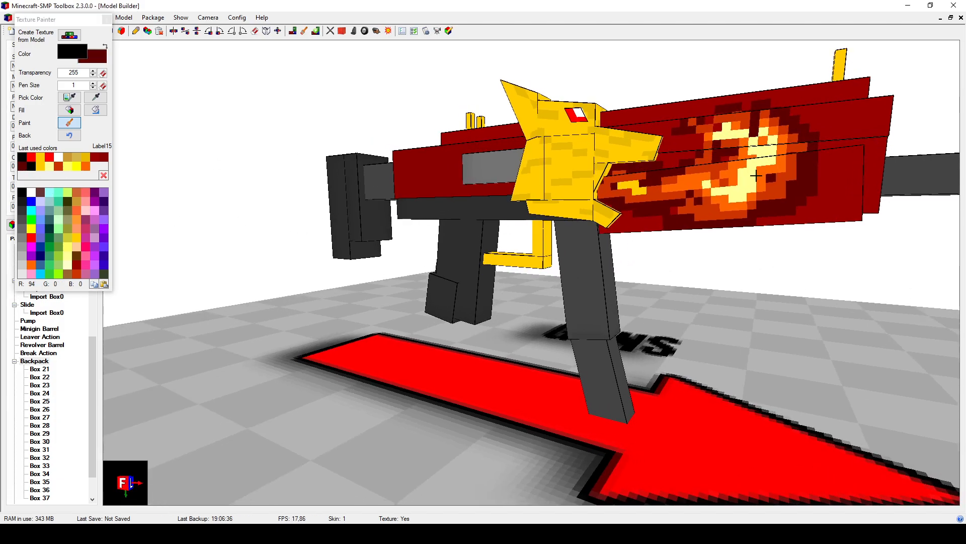
{"action": "scroll", "coordinate": [760, 173], "scroll_direction": "up", "scroll_amount": 4}
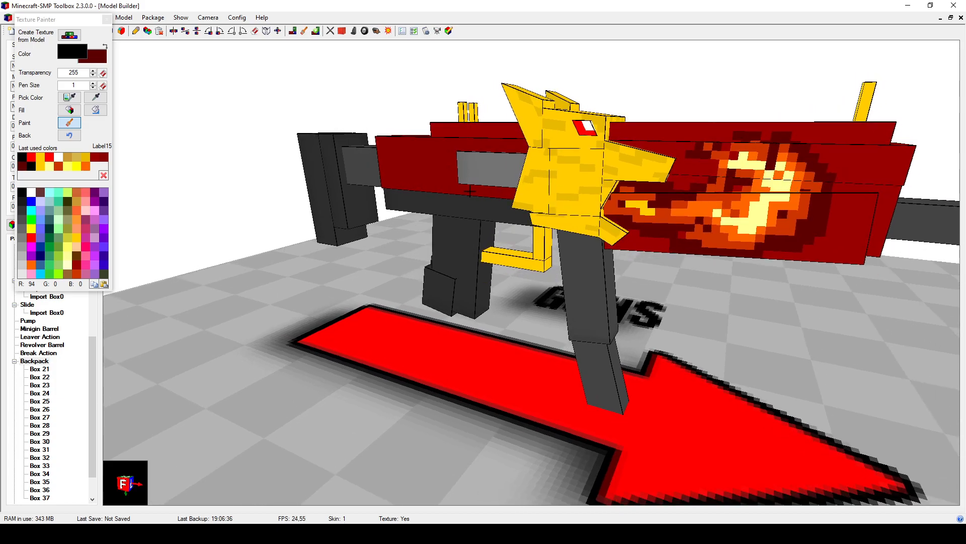
{"action": "right_click", "coordinate": [68, 172]}
{"action": "left_click", "coordinate": [754, 218]}
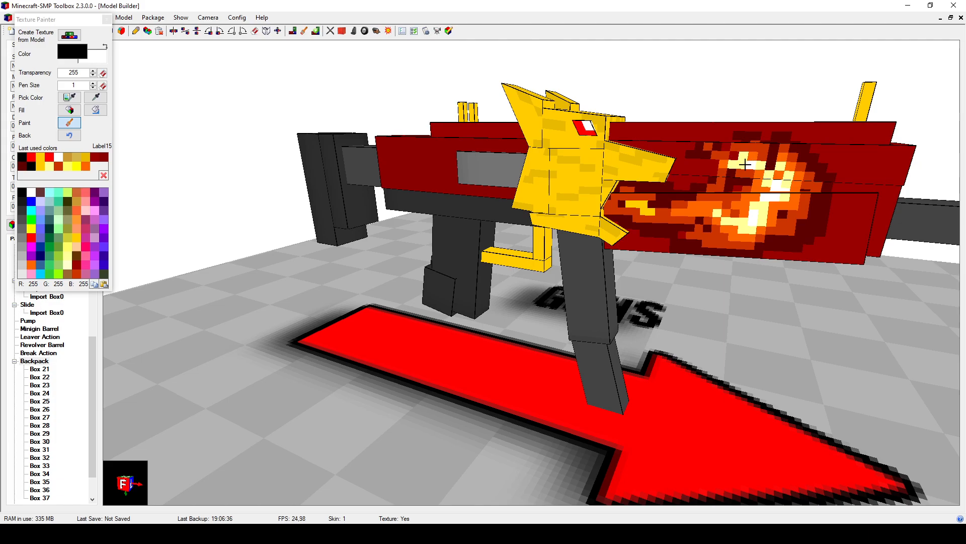
Step: Blend the flame's stream and highlights with pixels of golden yellow (R 255, G 204, B 0) and bright yellow (R 255, G 255, B 0)
{"action": "right_click", "coordinate": [40, 167]}
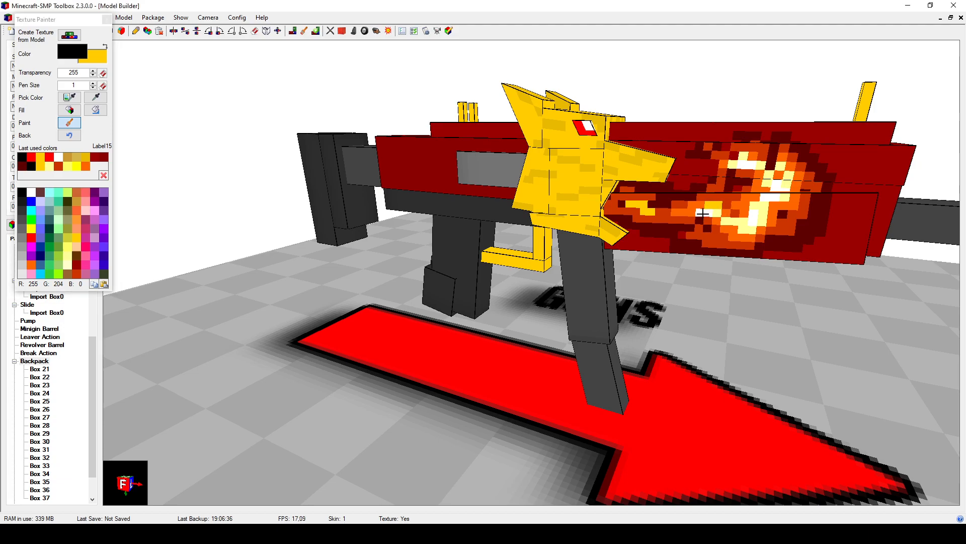
{"action": "right_click", "coordinate": [739, 214]}
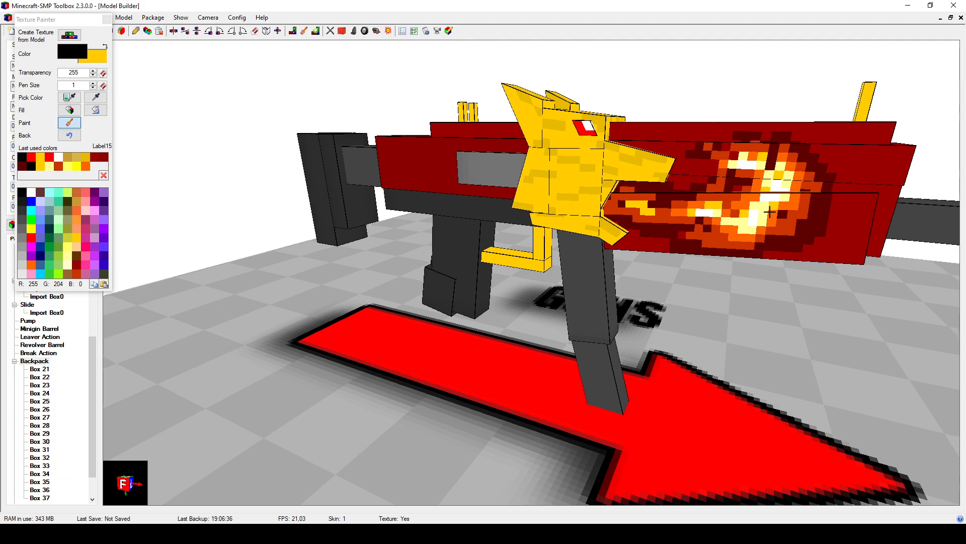
{"action": "right_click", "coordinate": [77, 167]}
{"action": "left_click", "coordinate": [755, 163]}
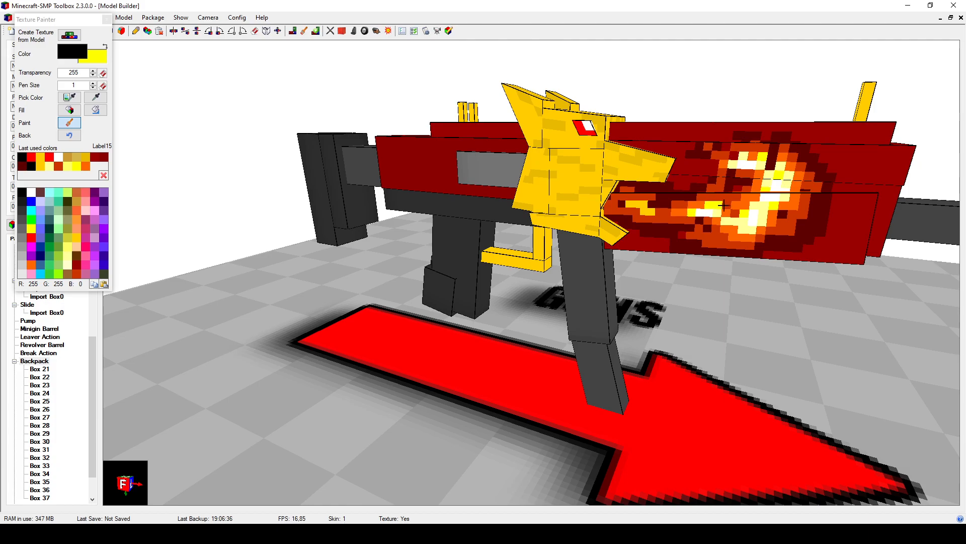
Step: Choose maroon (R 94, G 0, B 0) and scatter spark pixels around the flame and across the top of the handguard
{"action": "scroll", "coordinate": [740, 244], "scroll_direction": "down", "scroll_amount": 5}
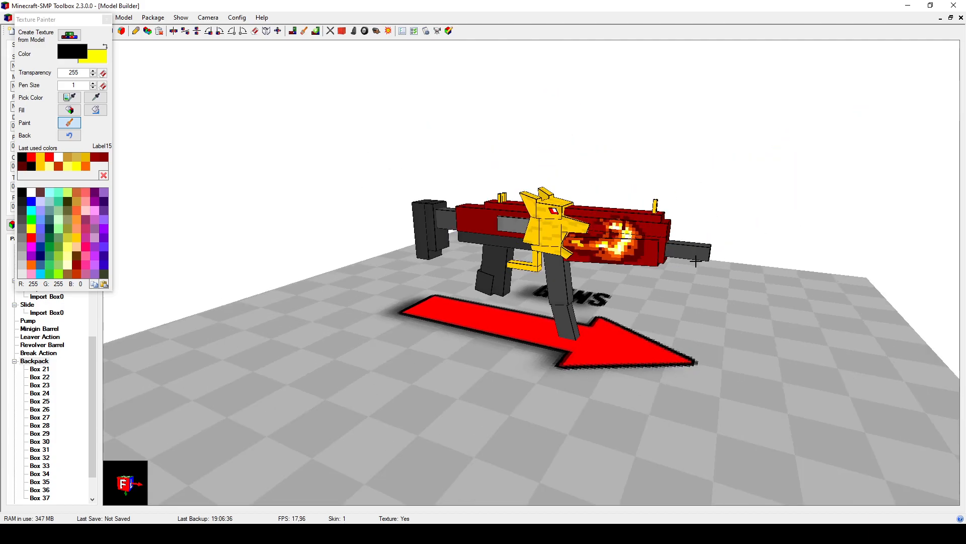
{"action": "mouse_move", "coordinate": [706, 268]}
{"action": "middle_mouse_down"}
{"action": "mouse_move", "coordinate": [693, 252]}
{"action": "mouse_move", "coordinate": [701, 249]}
{"action": "mouse_move", "coordinate": [703, 260]}
{"action": "mouse_move", "coordinate": [629, 262]}
{"action": "mouse_move", "coordinate": [704, 257]}
{"action": "middle_mouse_up"}
{"action": "scroll", "coordinate": [704, 258], "scroll_direction": "up", "scroll_amount": 5}
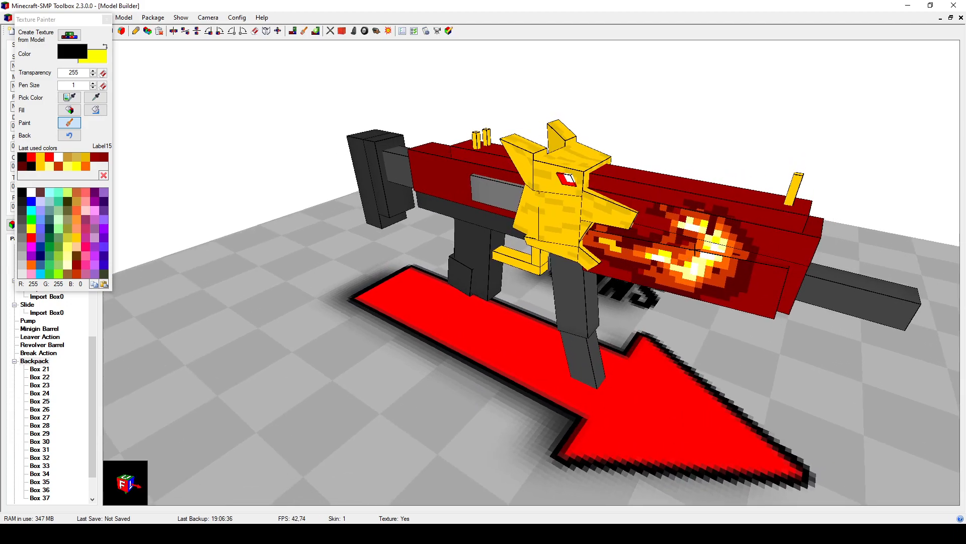
{"action": "right_click", "coordinate": [22, 167]}
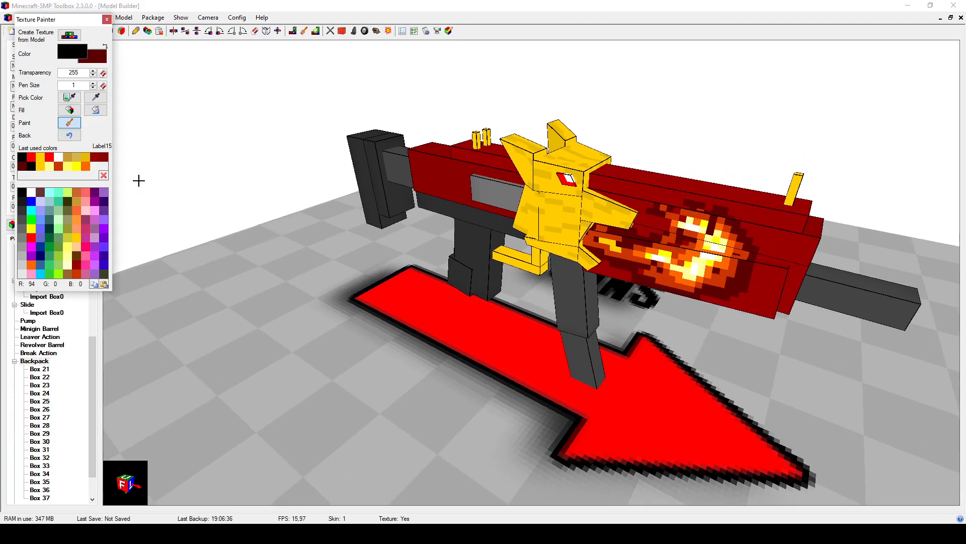
{"action": "middle_click_drag", "start_coordinate": [599, 217], "coordinate": [641, 195]}
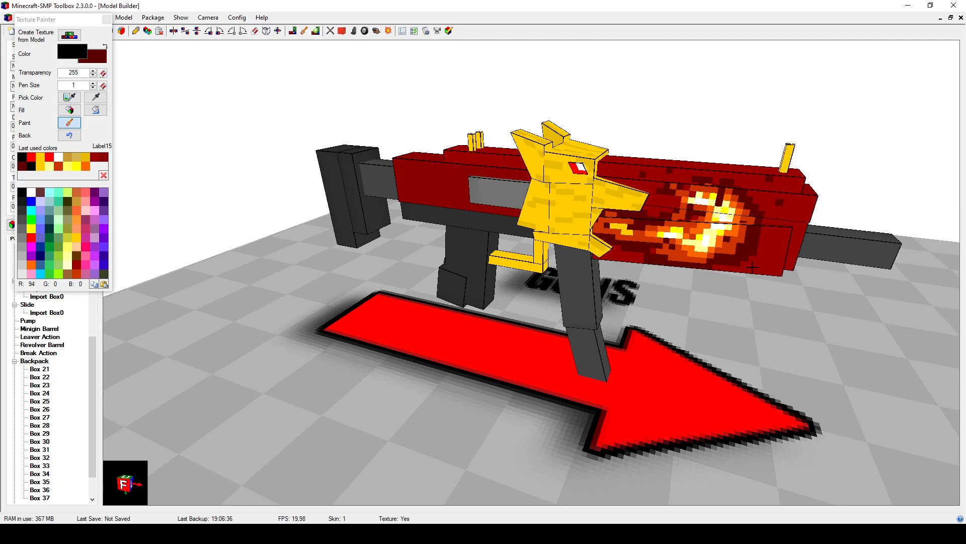
{"action": "middle_click_drag", "start_coordinate": [764, 173], "coordinate": [713, 240]}
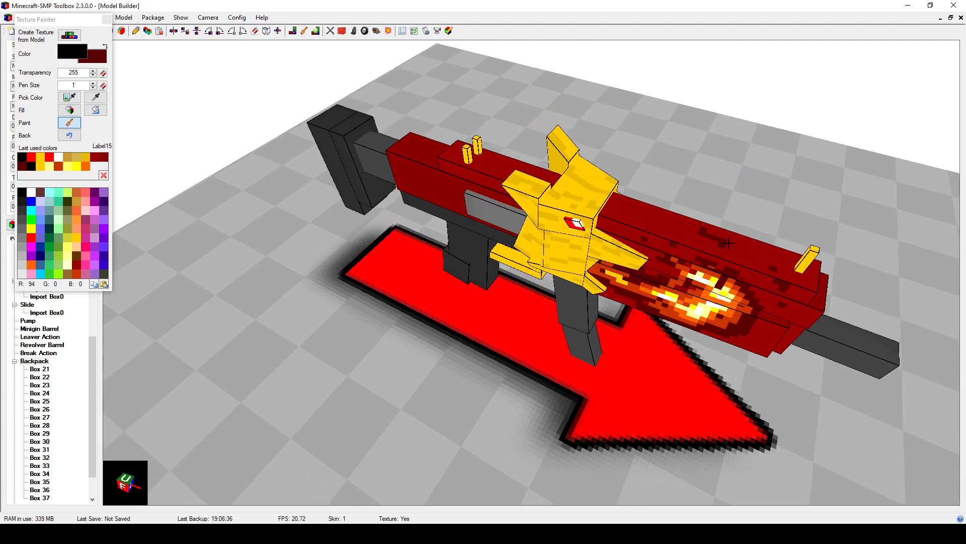
Step: Choose orange (R 255, G 102, B 0) and paint ember pixels among the maroon spots on top of the handguard
{"action": "left_click", "coordinate": [84, 166]}
{"action": "left_click", "coordinate": [708, 235]}
{"action": "left_click_drag", "start_coordinate": [707, 235], "coordinate": [725, 248]}
{"action": "left_click", "coordinate": [786, 286]}
{"action": "mouse_move", "coordinate": [786, 287]}
{"action": "middle_mouse_down"}
{"action": "mouse_move", "coordinate": [787, 306]}
{"action": "mouse_move", "coordinate": [819, 304]}
{"action": "mouse_move", "coordinate": [673, 226]}
{"action": "mouse_move", "coordinate": [675, 251]}
{"action": "middle_mouse_up"}
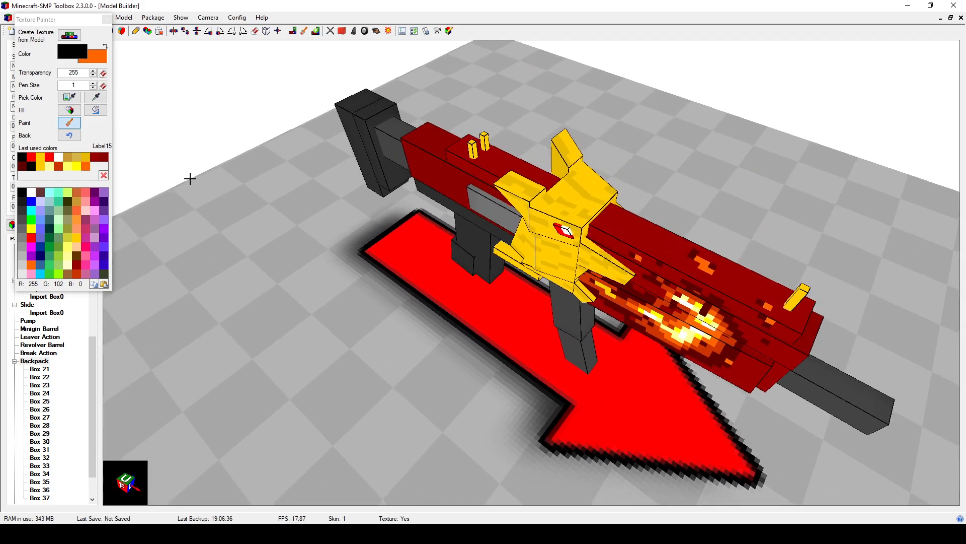
Step: Choose light yellow (R 255, G 255, B 102) and add highlight pixels to the orange embers on top of the handguard, undoing a stray stroke
{"action": "left_click", "coordinate": [71, 168]}
{"action": "left_click", "coordinate": [702, 261]}
{"action": "left_click", "coordinate": [70, 135]}
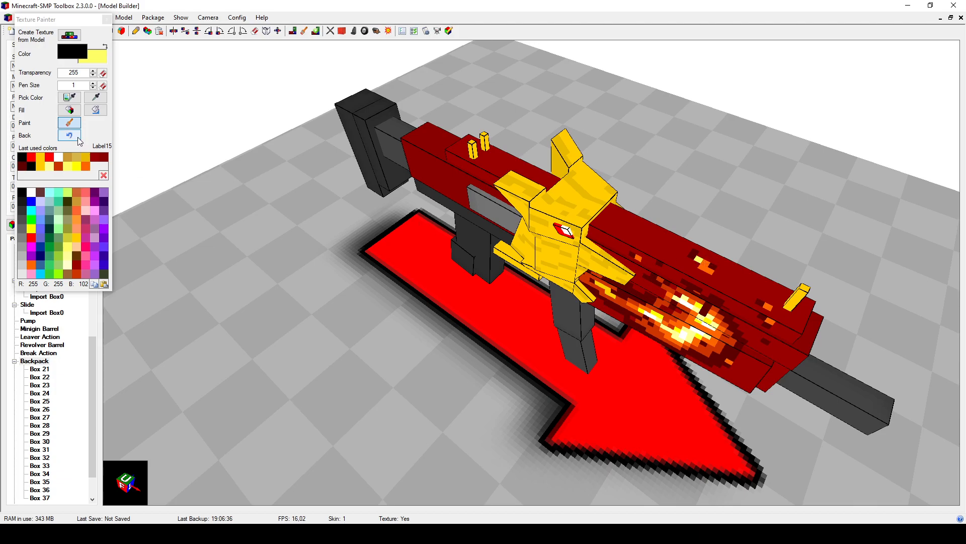
{"action": "left_click", "coordinate": [706, 264]}
{"action": "left_click", "coordinate": [774, 327]}
{"action": "mouse_move", "coordinate": [775, 328]}
{"action": "middle_mouse_down"}
{"action": "mouse_move", "coordinate": [804, 321]}
{"action": "mouse_move", "coordinate": [759, 306]}
{"action": "mouse_move", "coordinate": [701, 318]}
{"action": "mouse_move", "coordinate": [161, 214]}
{"action": "middle_mouse_up"}
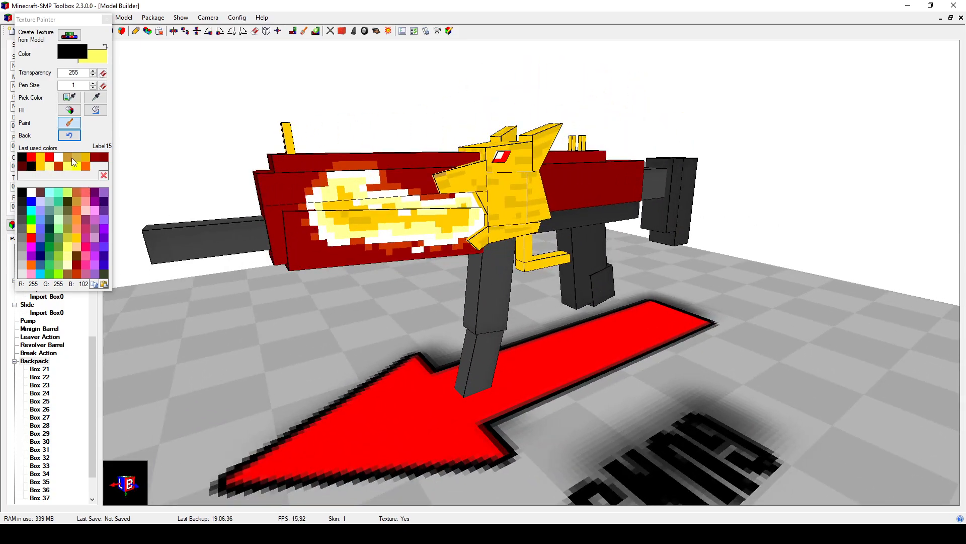
Step: Choose dark red (R 153, G 0, B 0) and fill the handguard's side faces to clear the painted flame
{"action": "left_click", "coordinate": [99, 157]}
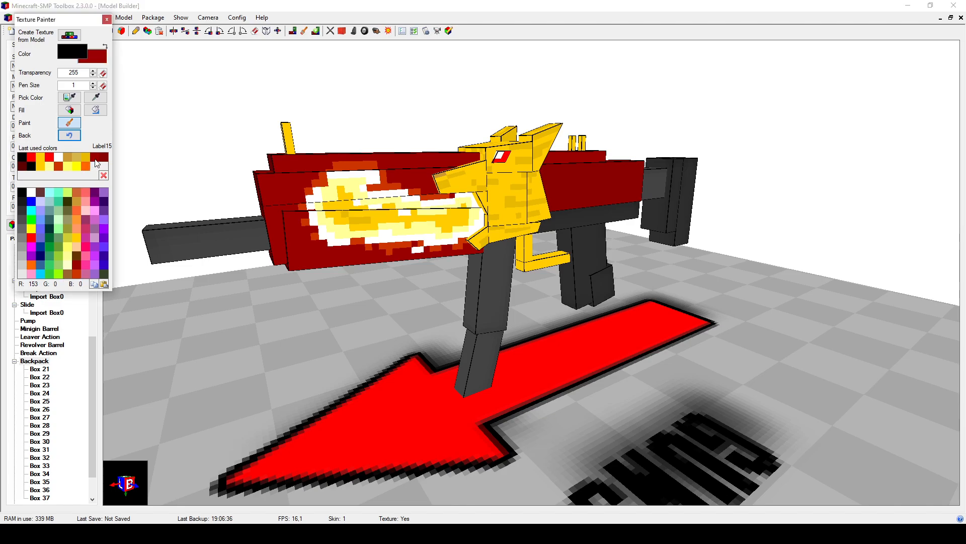
{"action": "left_click", "coordinate": [97, 113]}
{"action": "left_click", "coordinate": [70, 110]}
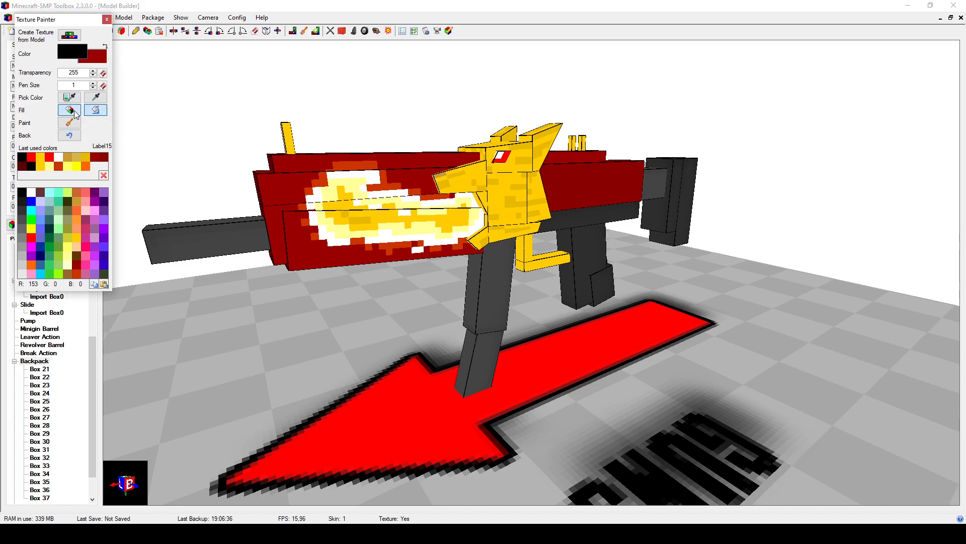
{"action": "left_click", "coordinate": [336, 225]}
{"action": "left_click", "coordinate": [357, 207]}
{"action": "left_click", "coordinate": [359, 196]}
{"action": "right_click_drag", "start_coordinate": [358, 196], "coordinate": [357, 298]}
{"action": "left_click", "coordinate": [389, 260]}
{"action": "left_click", "coordinate": [352, 231]}
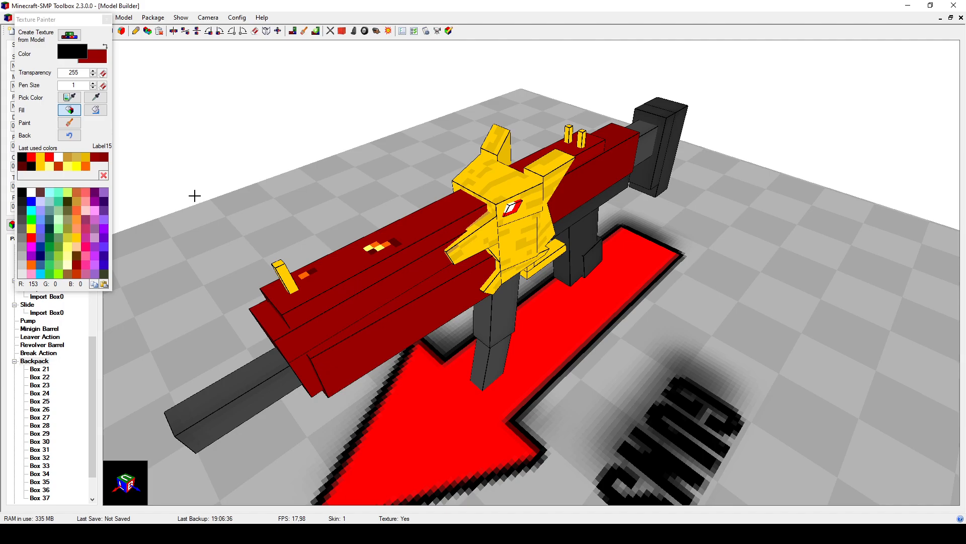
{"action": "left_click", "coordinate": [71, 135]}
{"action": "mouse_move", "coordinate": [268, 243]}
{"action": "right_mouse_down"}
{"action": "mouse_move", "coordinate": [299, 236]}
{"action": "mouse_move", "coordinate": [261, 280]}
{"action": "mouse_move", "coordinate": [325, 276]}
{"action": "mouse_move", "coordinate": [131, 155]}
{"action": "right_mouse_up"}
Step: Choose maroon (R 94, G 0, B 0) and paint a curved flame outline from the animal's mouth along the handguard's side
{"action": "left_click", "coordinate": [23, 166]}
{"action": "left_click", "coordinate": [71, 124]}
{"action": "mouse_move", "coordinate": [211, 201]}
{"action": "right_mouse_down"}
{"action": "mouse_move", "coordinate": [377, 217]}
{"action": "mouse_move", "coordinate": [458, 203]}
{"action": "right_mouse_up"}
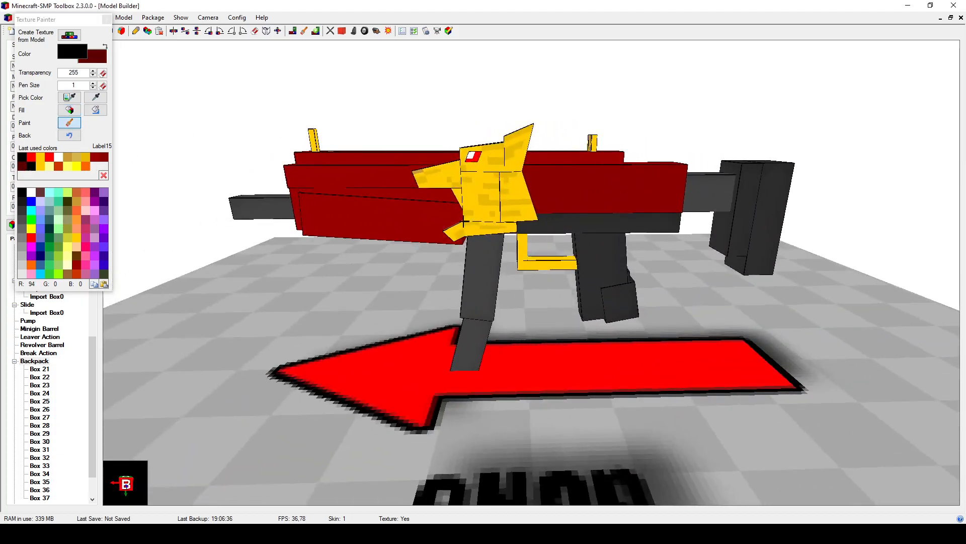
{"action": "scroll", "coordinate": [401, 235], "scroll_direction": "up", "scroll_amount": 3}
{"action": "right_click_drag", "start_coordinate": [402, 235], "coordinate": [428, 236]}
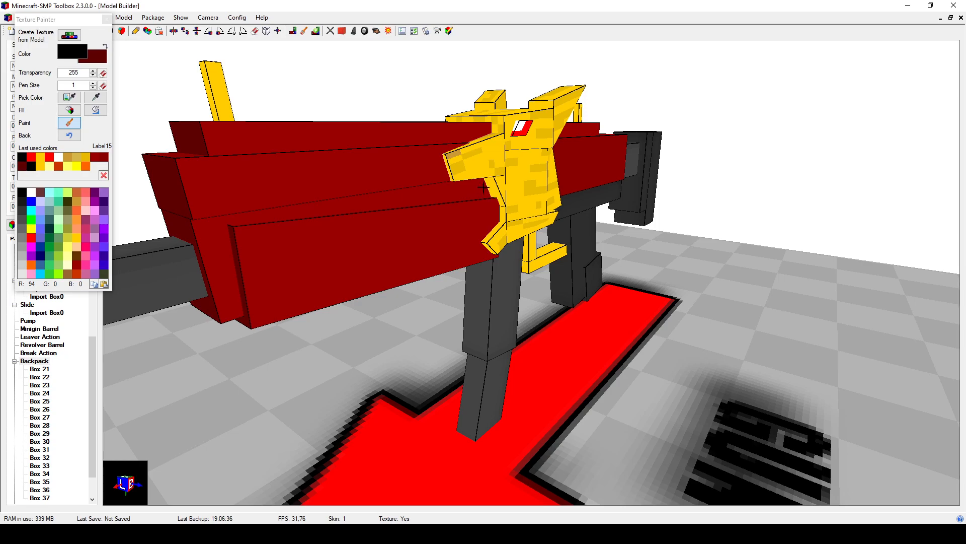
{"action": "middle_click_drag", "start_coordinate": [480, 187], "coordinate": [473, 190]}
{"action": "right_click_drag", "start_coordinate": [453, 174], "coordinate": [464, 195]}
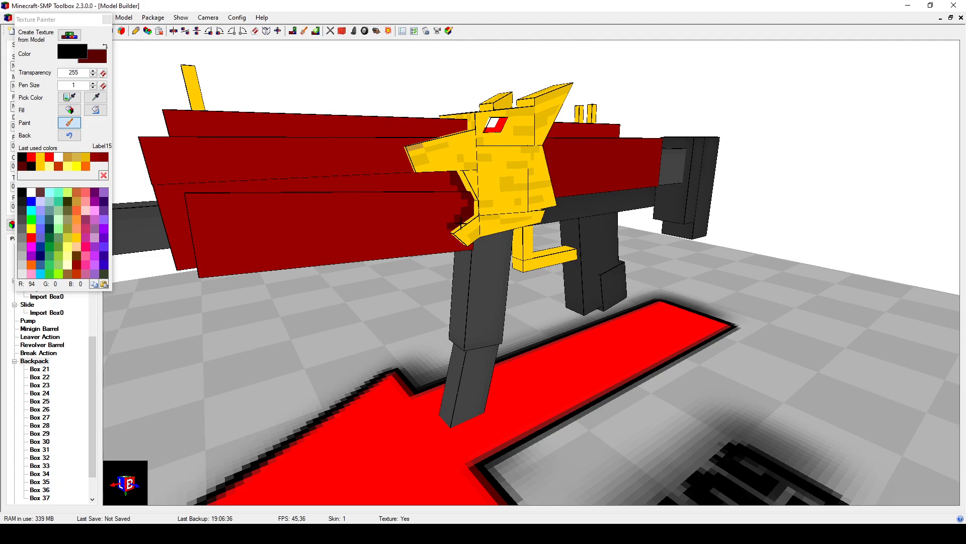
{"action": "mouse_move", "coordinate": [449, 225]}
{"action": "right_mouse_down"}
{"action": "mouse_move", "coordinate": [378, 245]}
{"action": "mouse_move", "coordinate": [243, 196]}
{"action": "mouse_move", "coordinate": [309, 143]}
{"action": "right_mouse_up"}
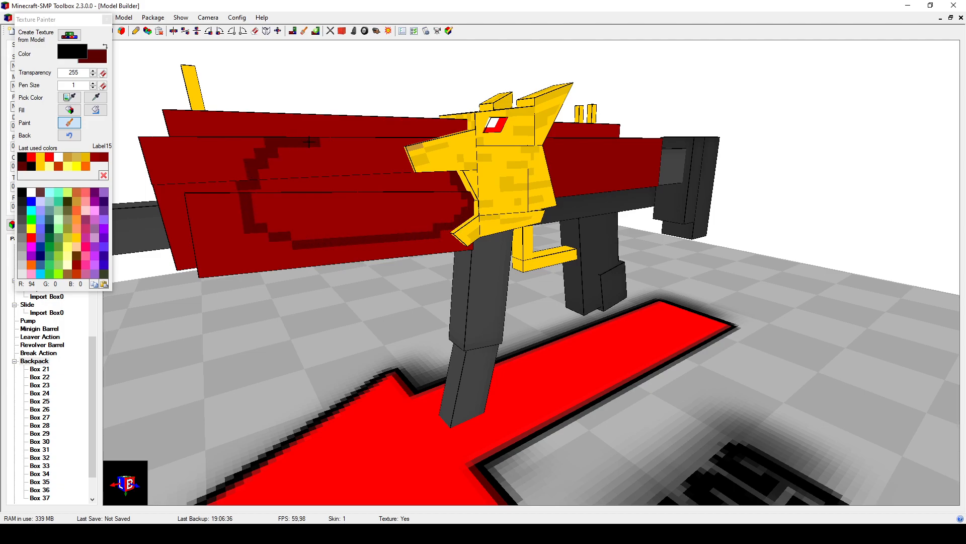
{"action": "mouse_move", "coordinate": [446, 177]}
{"action": "right_mouse_down"}
{"action": "mouse_move", "coordinate": [423, 197]}
{"action": "mouse_move", "coordinate": [317, 177]}
{"action": "mouse_move", "coordinate": [337, 166]}
{"action": "mouse_move", "coordinate": [283, 169]}
{"action": "mouse_move", "coordinate": [257, 202]}
{"action": "mouse_move", "coordinate": [315, 234]}
{"action": "mouse_move", "coordinate": [435, 204]}
{"action": "mouse_move", "coordinate": [448, 191]}
{"action": "mouse_move", "coordinate": [455, 203]}
{"action": "mouse_move", "coordinate": [439, 220]}
{"action": "mouse_move", "coordinate": [335, 222]}
{"action": "mouse_move", "coordinate": [293, 211]}
{"action": "mouse_move", "coordinate": [303, 198]}
{"action": "mouse_move", "coordinate": [362, 215]}
{"action": "mouse_move", "coordinate": [355, 146]}
{"action": "right_mouse_up"}
Step: Paint the inside of the flame outline maroon and add a separate maroon patch above the animal's snout
{"action": "left_click_drag", "start_coordinate": [402, 135], "coordinate": [383, 175]}
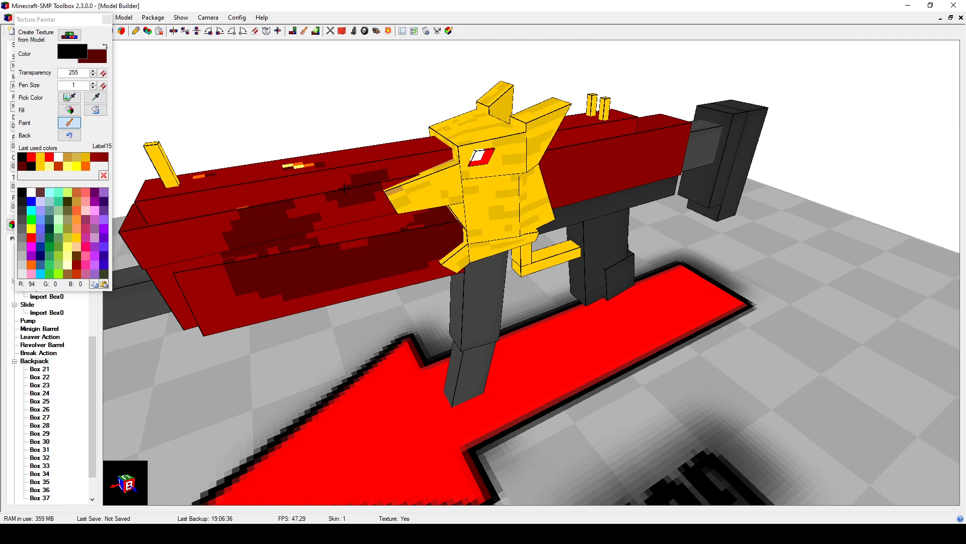
{"action": "left_click_drag", "start_coordinate": [356, 193], "coordinate": [373, 242]}
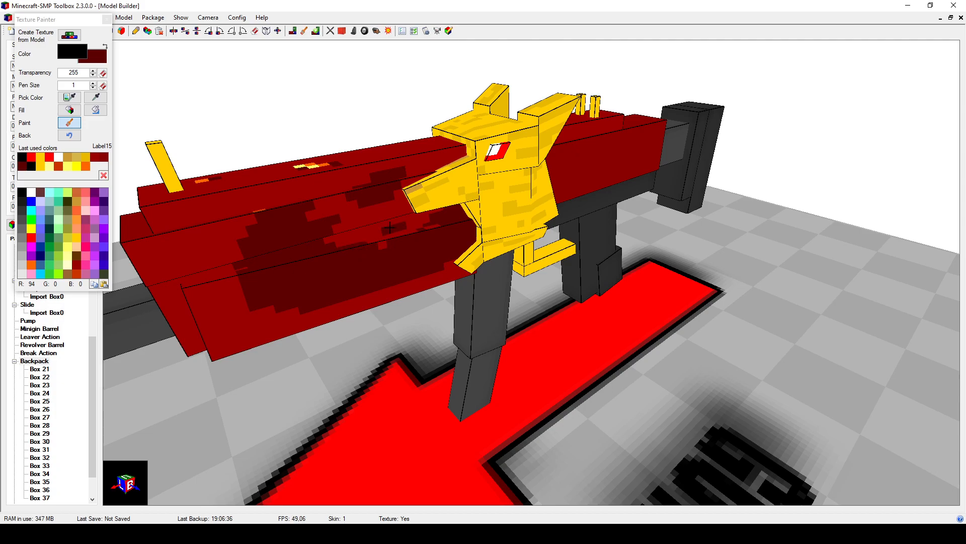
{"action": "middle_click_drag", "start_coordinate": [389, 242], "coordinate": [330, 258]}
Step: Scatter maroon spark pixels ahead of the flame on the upper and lower side faces of the handguard
{"action": "left_click_drag", "start_coordinate": [269, 296], "coordinate": [223, 289]}
{"action": "mouse_move", "coordinate": [236, 237]}
{"action": "left_mouse_down"}
{"action": "mouse_move", "coordinate": [204, 206]}
{"action": "mouse_move", "coordinate": [230, 188]}
{"action": "left_mouse_up"}
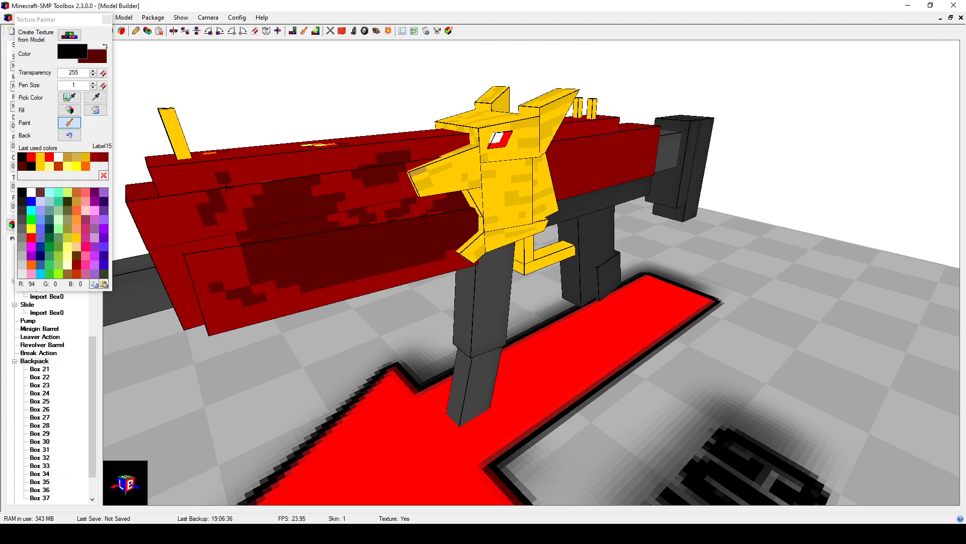
{"action": "middle_click_drag", "start_coordinate": [227, 187], "coordinate": [227, 229]}
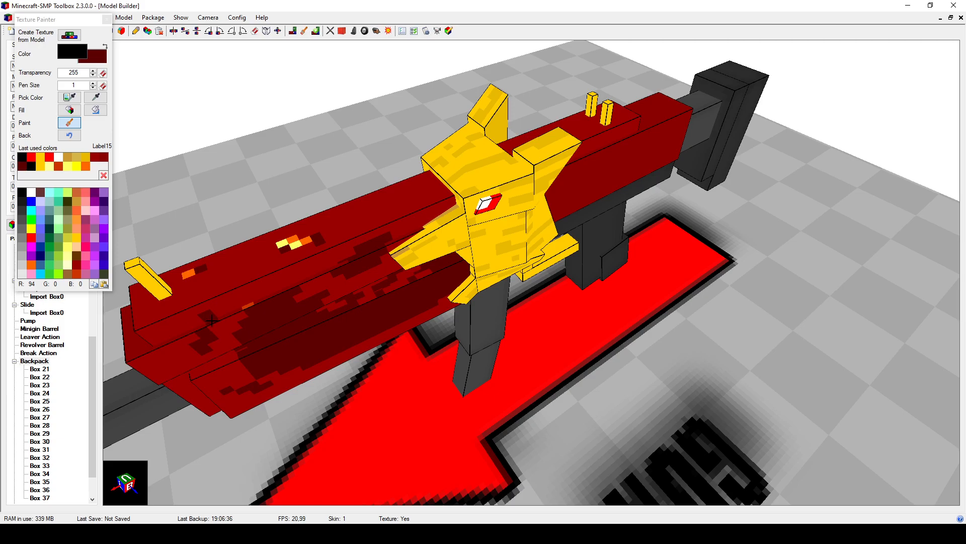
{"action": "middle_click_drag", "start_coordinate": [256, 318], "coordinate": [255, 278]}
{"action": "middle_click_drag", "start_coordinate": [186, 247], "coordinate": [275, 311]}
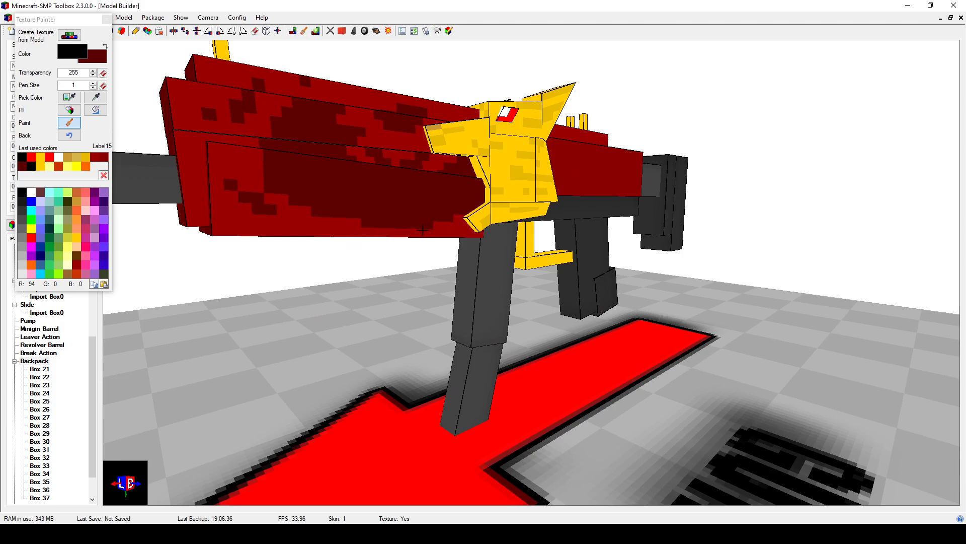
{"action": "middle_click_drag", "start_coordinate": [352, 224], "coordinate": [318, 244]}
Step: Choose dark orange (R 204, G 51, B 0) and paint the flame's inner body and the sparks over the maroon base
{"action": "left_click", "coordinate": [95, 160]}
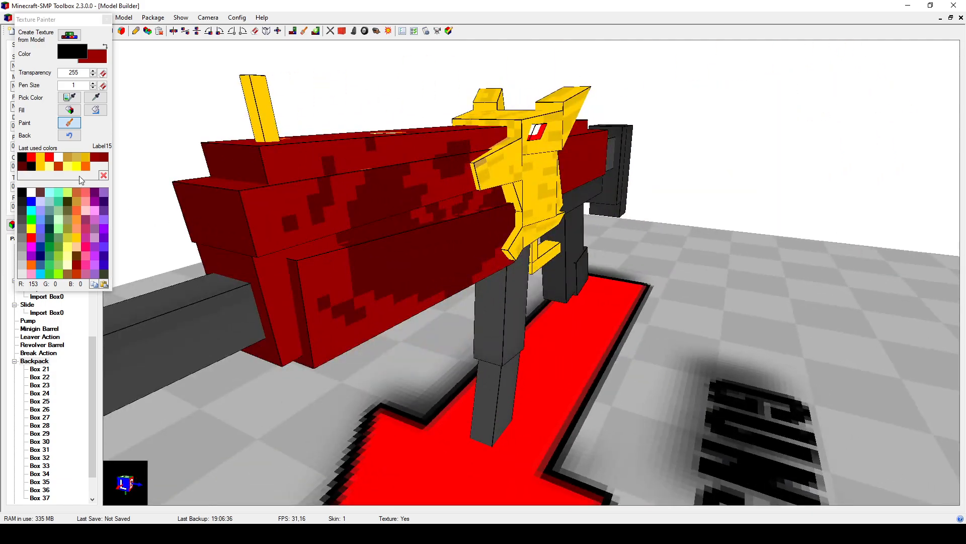
{"action": "left_click", "coordinate": [59, 166]}
{"action": "middle_click_drag", "start_coordinate": [151, 229], "coordinate": [307, 236]}
{"action": "mouse_move", "coordinate": [307, 236]}
{"action": "left_mouse_down"}
{"action": "mouse_move", "coordinate": [410, 250]}
{"action": "mouse_move", "coordinate": [469, 199]}
{"action": "mouse_move", "coordinate": [470, 212]}
{"action": "mouse_move", "coordinate": [445, 214]}
{"action": "mouse_move", "coordinate": [453, 204]}
{"action": "mouse_move", "coordinate": [434, 199]}
{"action": "mouse_move", "coordinate": [373, 211]}
{"action": "mouse_move", "coordinate": [390, 221]}
{"action": "mouse_move", "coordinate": [433, 212]}
{"action": "mouse_move", "coordinate": [438, 226]}
{"action": "mouse_move", "coordinate": [398, 234]}
{"action": "mouse_move", "coordinate": [302, 215]}
{"action": "mouse_move", "coordinate": [281, 224]}
{"action": "mouse_move", "coordinate": [276, 204]}
{"action": "mouse_move", "coordinate": [315, 153]}
{"action": "mouse_move", "coordinate": [322, 201]}
{"action": "mouse_move", "coordinate": [337, 211]}
{"action": "mouse_move", "coordinate": [307, 188]}
{"action": "mouse_move", "coordinate": [331, 196]}
{"action": "mouse_move", "coordinate": [411, 133]}
{"action": "mouse_move", "coordinate": [390, 150]}
{"action": "mouse_move", "coordinate": [257, 151]}
{"action": "mouse_move", "coordinate": [229, 165]}
{"action": "mouse_move", "coordinate": [258, 189]}
{"action": "mouse_move", "coordinate": [256, 251]}
{"action": "mouse_move", "coordinate": [266, 257]}
{"action": "mouse_move", "coordinate": [273, 237]}
{"action": "left_mouse_up"}
{"action": "left_click", "coordinate": [273, 236]}
{"action": "middle_click_drag", "start_coordinate": [274, 239], "coordinate": [283, 180]}
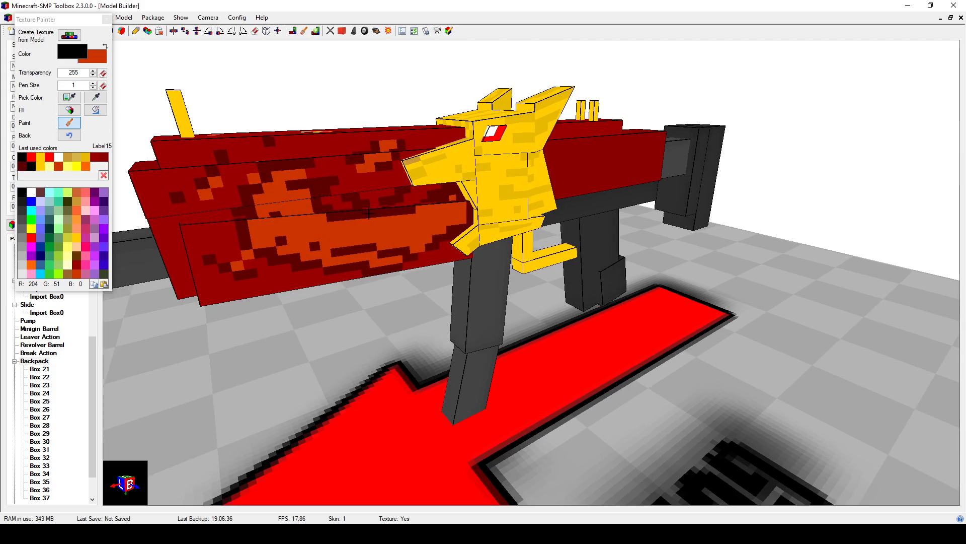
{"action": "middle_click_drag", "start_coordinate": [397, 216], "coordinate": [363, 247]}
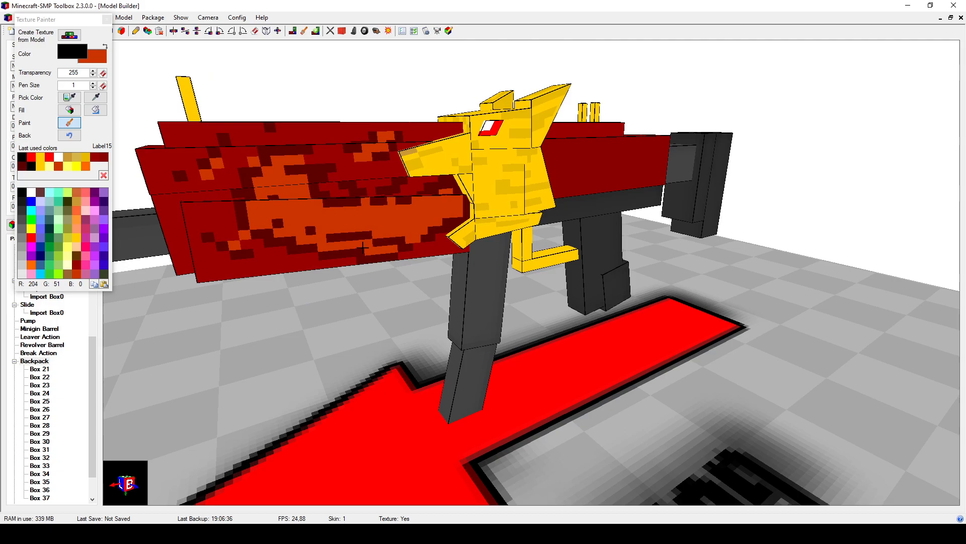
Step: Choose orange (R 255, G 102, B 0) and paint the flame's main stream inside the dark orange area
{"action": "left_click", "coordinate": [77, 167]}
{"action": "mouse_move", "coordinate": [579, 211]}
{"action": "middle_mouse_down"}
{"action": "mouse_move", "coordinate": [303, 209]}
{"action": "mouse_move", "coordinate": [115, 182]}
{"action": "middle_mouse_up"}
{"action": "left_click", "coordinate": [85, 167]}
{"action": "mouse_move", "coordinate": [330, 209]}
{"action": "left_mouse_down"}
{"action": "mouse_move", "coordinate": [417, 222]}
{"action": "mouse_move", "coordinate": [405, 224]}
{"action": "mouse_move", "coordinate": [461, 197]}
{"action": "mouse_move", "coordinate": [428, 209]}
{"action": "mouse_move", "coordinate": [301, 198]}
{"action": "mouse_move", "coordinate": [347, 224]}
{"action": "mouse_move", "coordinate": [336, 232]}
{"action": "mouse_move", "coordinate": [408, 244]}
{"action": "left_mouse_up"}
{"action": "left_click", "coordinate": [336, 231]}
{"action": "left_click", "coordinate": [384, 199]}
{"action": "left_click", "coordinate": [310, 177]}
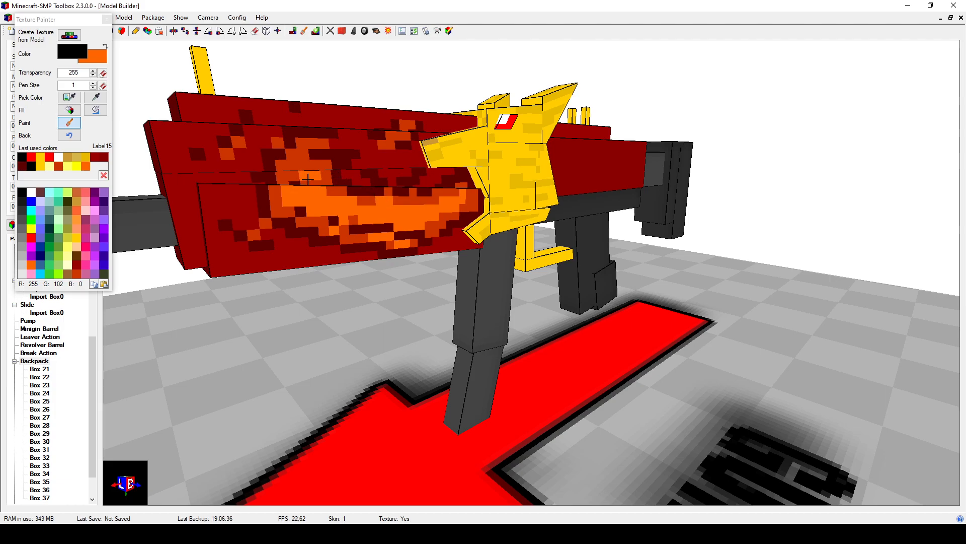
Step: Add orange pixels to the flame's upward curl, the patch above the snout and the loose sparks
{"action": "mouse_move", "coordinate": [304, 166]}
{"action": "left_mouse_down"}
{"action": "mouse_move", "coordinate": [303, 154]}
{"action": "mouse_move", "coordinate": [282, 177]}
{"action": "left_mouse_up"}
{"action": "left_click", "coordinate": [313, 145]}
{"action": "left_click", "coordinate": [322, 176]}
{"action": "left_click", "coordinate": [319, 165]}
{"action": "left_click_drag", "start_coordinate": [388, 143], "coordinate": [391, 136]}
{"action": "left_click", "coordinate": [407, 126]}
{"action": "left_click", "coordinate": [398, 135]}
{"action": "middle_click_drag", "start_coordinate": [408, 139], "coordinate": [361, 172]}
{"action": "left_click", "coordinate": [237, 143]}
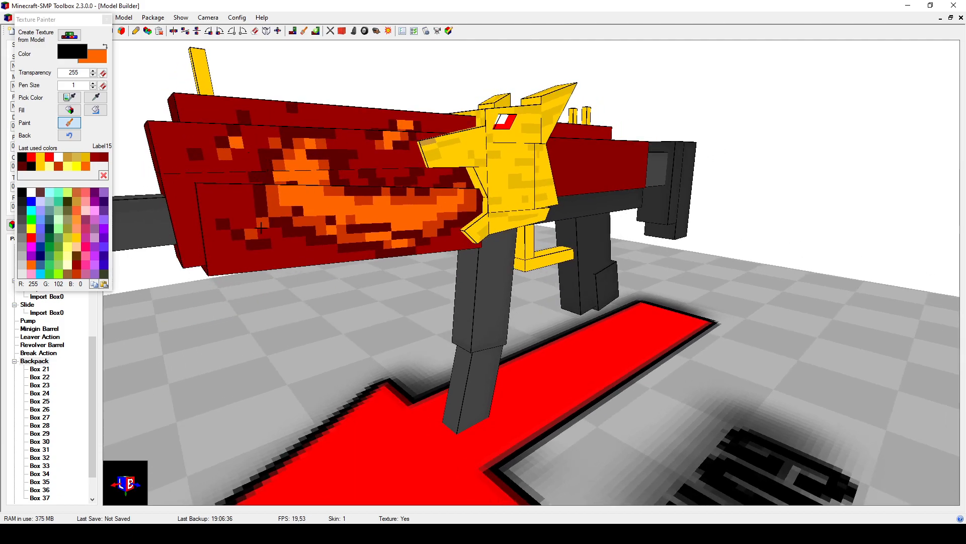
{"action": "middle_click_drag", "start_coordinate": [318, 230], "coordinate": [352, 225]}
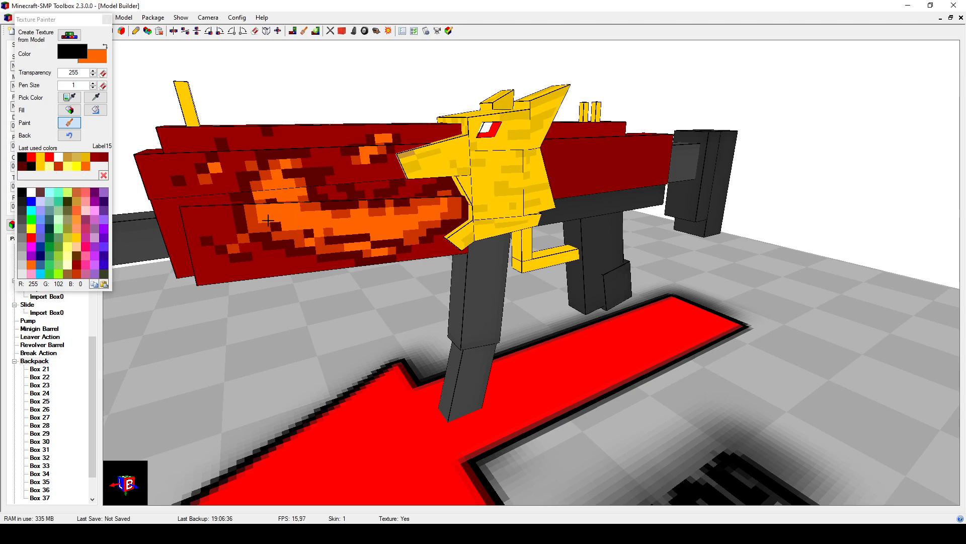
Step: Choose bright yellow (R 255, G 255, B 0) and paint highlight pixels along the flame's stream and curl
{"action": "left_click", "coordinate": [75, 167]}
{"action": "left_click", "coordinate": [296, 216]}
{"action": "left_click", "coordinate": [318, 223]}
{"action": "left_click_drag", "start_coordinate": [356, 225], "coordinate": [440, 211]}
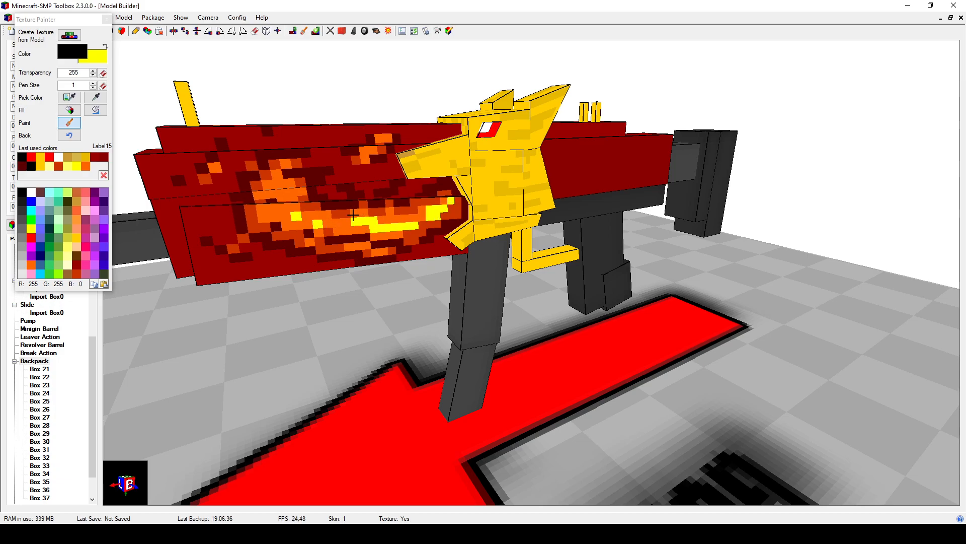
{"action": "left_click", "coordinate": [279, 185]}
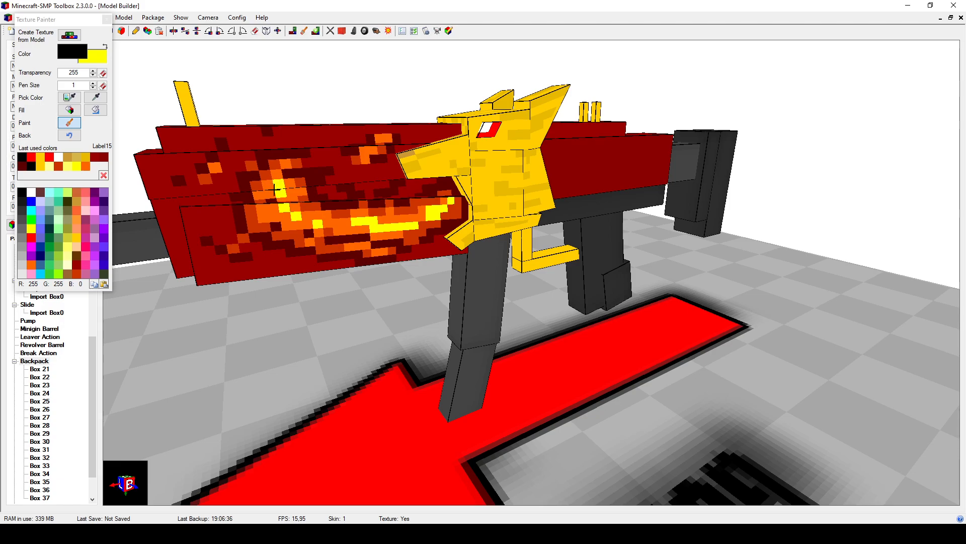
{"action": "left_click", "coordinate": [273, 205]}
{"action": "left_click", "coordinate": [300, 210]}
Step: Choose light yellow (R 255, G 255, B 102) and highlight the flame's curl, its stream and the ember above the snout
{"action": "left_click", "coordinate": [50, 166]}
{"action": "left_click", "coordinate": [270, 195]}
{"action": "mouse_move", "coordinate": [274, 213]}
{"action": "left_mouse_down"}
{"action": "mouse_move", "coordinate": [339, 228]}
{"action": "mouse_move", "coordinate": [396, 219]}
{"action": "mouse_move", "coordinate": [386, 220]}
{"action": "left_mouse_up"}
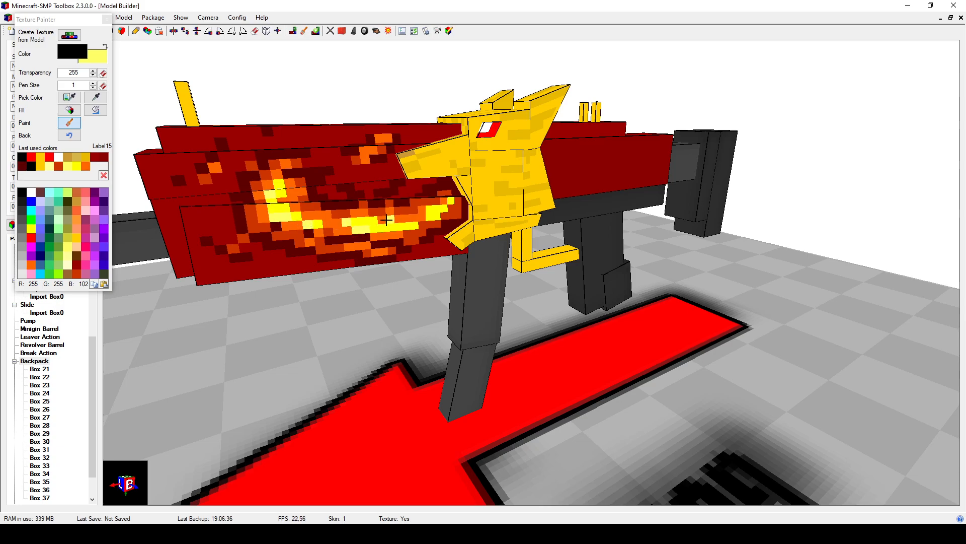
{"action": "left_click_drag", "start_coordinate": [378, 150], "coordinate": [360, 151]}
{"action": "scroll", "coordinate": [349, 239], "scroll_direction": "down", "scroll_amount": 4}
{"action": "mouse_move", "coordinate": [350, 239]}
{"action": "middle_mouse_down"}
{"action": "mouse_move", "coordinate": [470, 249]}
{"action": "mouse_move", "coordinate": [384, 259]}
{"action": "middle_mouse_up"}
Step: Add more light yellow pixels along the flame's stream up to the animal's mouth
{"action": "scroll", "coordinate": [394, 264], "scroll_direction": "up", "scroll_amount": 5}
{"action": "scroll", "coordinate": [316, 259], "scroll_direction": "up", "scroll_amount": 5}
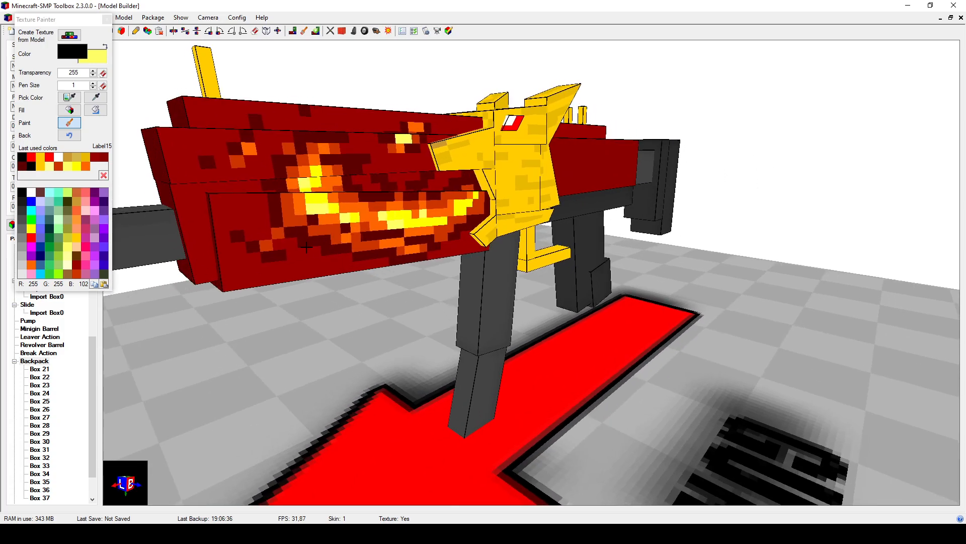
{"action": "left_click_drag", "start_coordinate": [219, 206], "coordinate": [299, 211]}
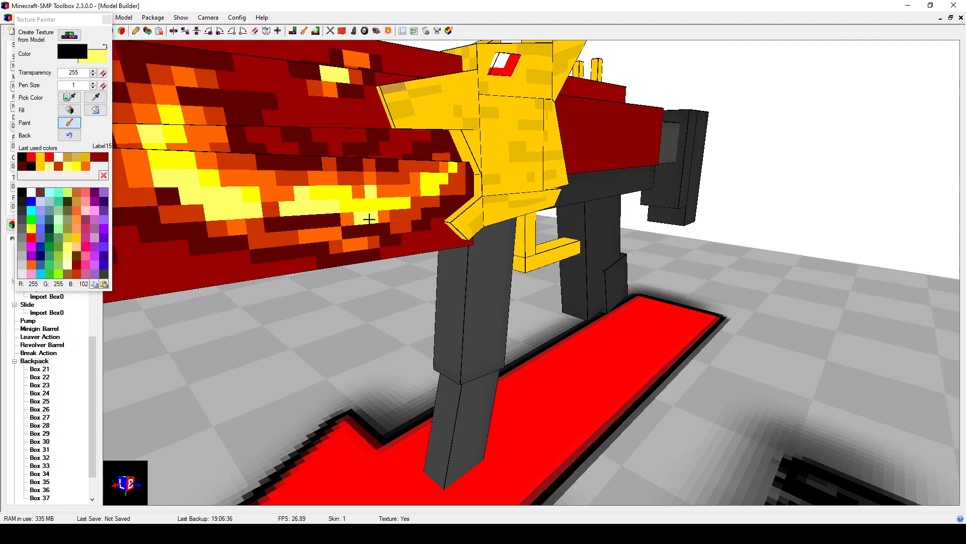
{"action": "scroll", "coordinate": [385, 230], "scroll_direction": "down", "scroll_amount": 3}
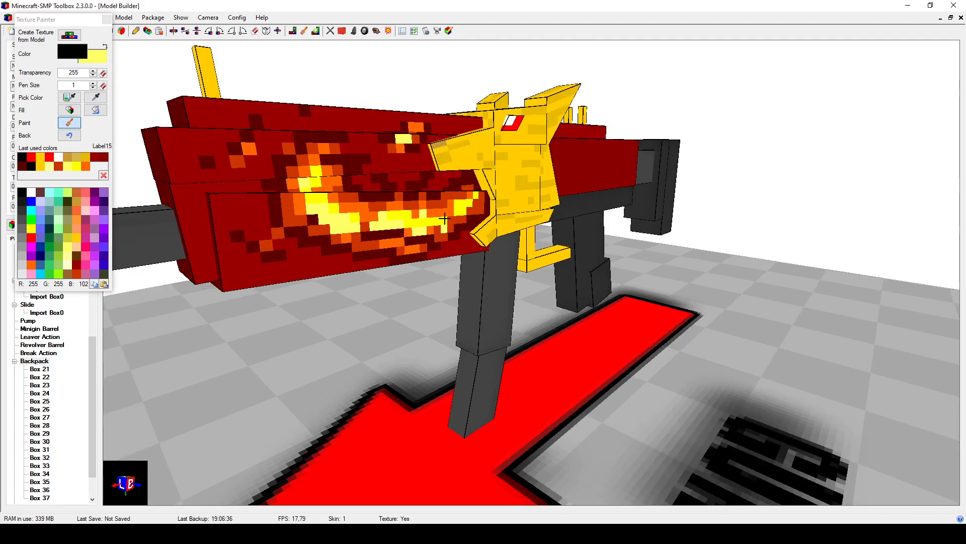
{"action": "middle_click_drag", "start_coordinate": [457, 218], "coordinate": [462, 219]}
{"action": "left_click_drag", "start_coordinate": [482, 204], "coordinate": [479, 205]}
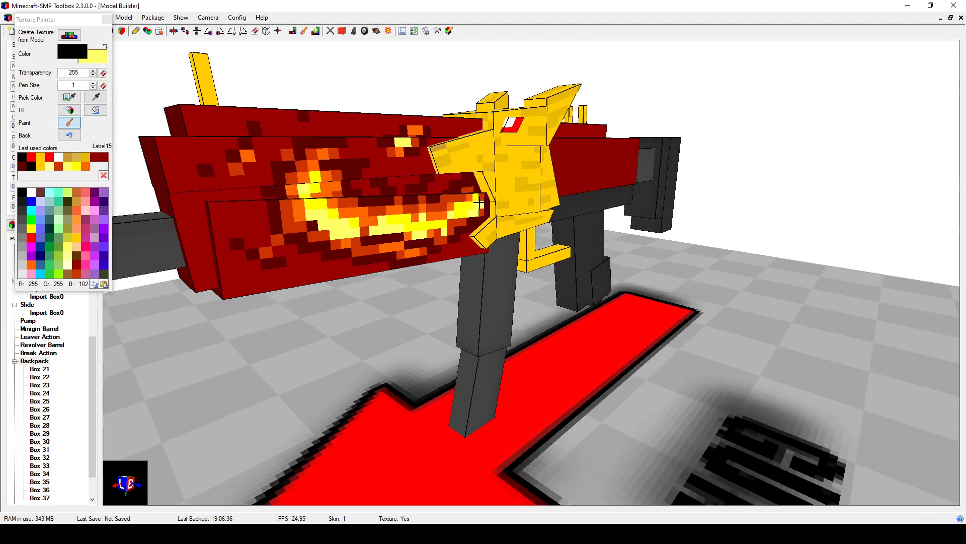
Step: Choose white (R 255, G 255, B 255) and paint the hottest pixels along the flame's core and curl
{"action": "left_click", "coordinate": [58, 156]}
{"action": "mouse_move", "coordinate": [301, 212]}
{"action": "left_mouse_down"}
{"action": "mouse_move", "coordinate": [363, 230]}
{"action": "mouse_move", "coordinate": [407, 219]}
{"action": "mouse_move", "coordinate": [427, 227]}
{"action": "mouse_move", "coordinate": [476, 204]}
{"action": "left_mouse_up"}
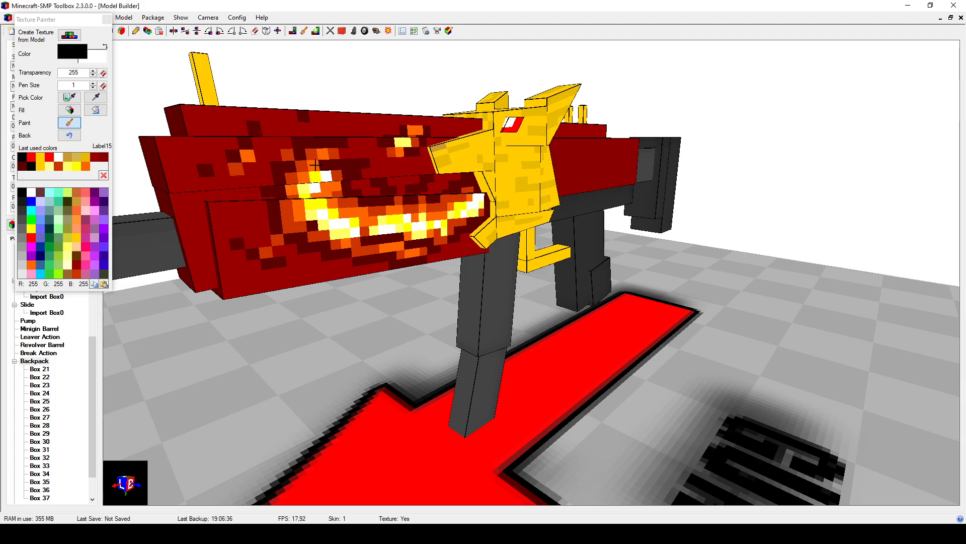
{"action": "mouse_move", "coordinate": [299, 220]}
{"action": "left_mouse_down"}
{"action": "mouse_move", "coordinate": [287, 211]}
{"action": "mouse_move", "coordinate": [292, 194]}
{"action": "mouse_move", "coordinate": [288, 229]}
{"action": "left_mouse_up"}
{"action": "left_click", "coordinate": [68, 167]}
{"action": "mouse_move", "coordinate": [363, 254]}
{"action": "middle_mouse_down"}
{"action": "mouse_move", "coordinate": [405, 270]}
{"action": "mouse_move", "coordinate": [470, 259]}
{"action": "mouse_move", "coordinate": [421, 254]}
{"action": "mouse_move", "coordinate": [402, 267]}
{"action": "mouse_move", "coordinate": [457, 271]}
{"action": "mouse_move", "coordinate": [513, 305]}
{"action": "mouse_move", "coordinate": [454, 300]}
{"action": "mouse_move", "coordinate": [461, 309]}
{"action": "mouse_move", "coordinate": [588, 303]}
{"action": "mouse_move", "coordinate": [528, 310]}
{"action": "mouse_move", "coordinate": [342, 256]}
{"action": "middle_mouse_up"}
{"action": "left_click", "coordinate": [73, 138]}
{"action": "scroll", "coordinate": [408, 242], "scroll_direction": "down", "scroll_amount": 4}
Step: Fill the lower receiver and grip with maroon (R 94, G 0, B 0) and the shoulder stock with dark red (R 153, G 0, B 0)
{"action": "left_click", "coordinate": [103, 158]}
{"action": "left_click", "coordinate": [23, 167]}
{"action": "left_click", "coordinate": [92, 111]}
{"action": "right_click", "coordinate": [602, 226]}
{"action": "middle_click_drag", "start_coordinate": [602, 239], "coordinate": [621, 267]}
{"action": "mouse_move", "coordinate": [625, 306]}
{"action": "middle_mouse_down"}
{"action": "mouse_move", "coordinate": [635, 307]}
{"action": "mouse_move", "coordinate": [615, 309]}
{"action": "mouse_move", "coordinate": [632, 309]}
{"action": "middle_mouse_up"}
{"action": "scroll", "coordinate": [616, 309], "scroll_direction": "up", "scroll_amount": 3}
{"action": "scroll", "coordinate": [632, 309], "scroll_direction": "down", "scroll_amount": 3}
{"action": "right_click", "coordinate": [771, 226]}
{"action": "right_click", "coordinate": [796, 227]}
{"action": "mouse_move", "coordinate": [725, 351]}
{"action": "middle_mouse_down"}
{"action": "mouse_move", "coordinate": [713, 347]}
{"action": "mouse_move", "coordinate": [724, 344]}
{"action": "middle_mouse_up"}
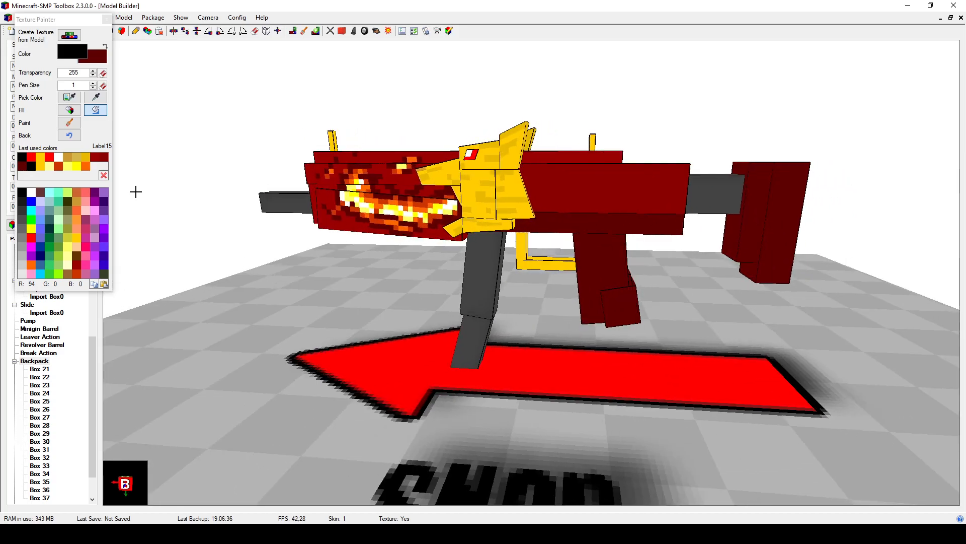
{"action": "middle_click_drag", "start_coordinate": [763, 187], "coordinate": [565, 271]}
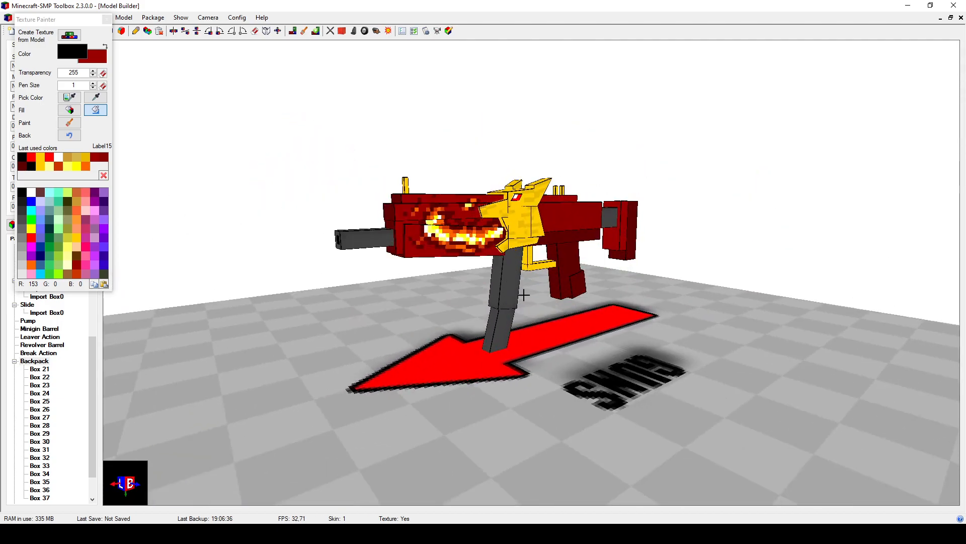
{"action": "middle_click_drag", "start_coordinate": [695, 332], "coordinate": [532, 323]}
{"action": "scroll", "coordinate": [532, 324], "scroll_direction": "up", "scroll_amount": 3}
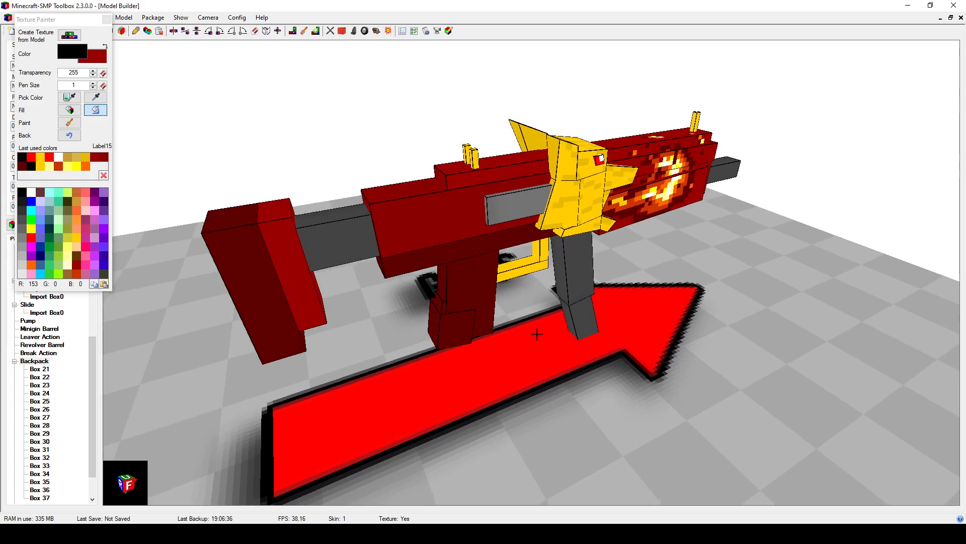
{"action": "middle_click_drag", "start_coordinate": [509, 248], "coordinate": [645, 279]}
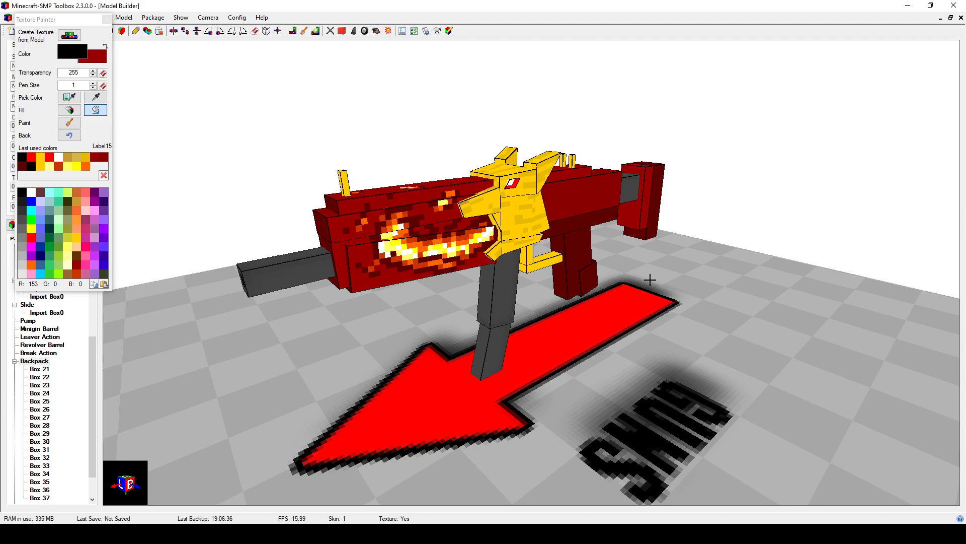
Step: Select the Backpack part group, move the texture painter aside and save the model
{"action": "left_click", "coordinate": [38, 361]}
{"action": "left_click_drag", "start_coordinate": [46, 21], "coordinate": [88, 46]}
{"action": "left_click", "coordinate": [34, 30]}
Step: Open the Flan model export and examine the backpackModel section of the generated code, then close it
{"action": "left_click", "coordinate": [22, 17]}
{"action": "mouse_move", "coordinate": [43, 122]}
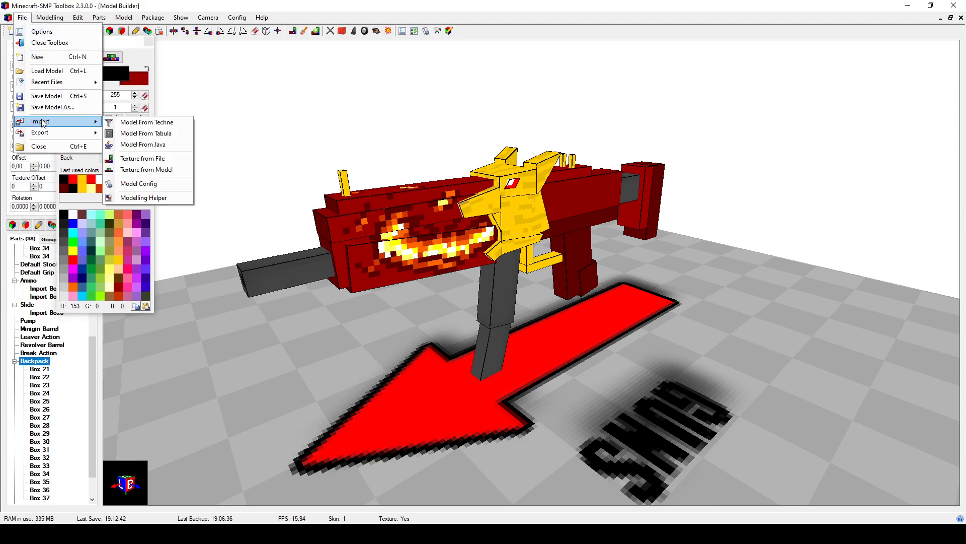
{"action": "left_click", "coordinate": [141, 133]}
{"action": "left_click", "coordinate": [287, 228]}
{"action": "scroll", "coordinate": [329, 248], "scroll_direction": "down", "scroll_amount": 20}
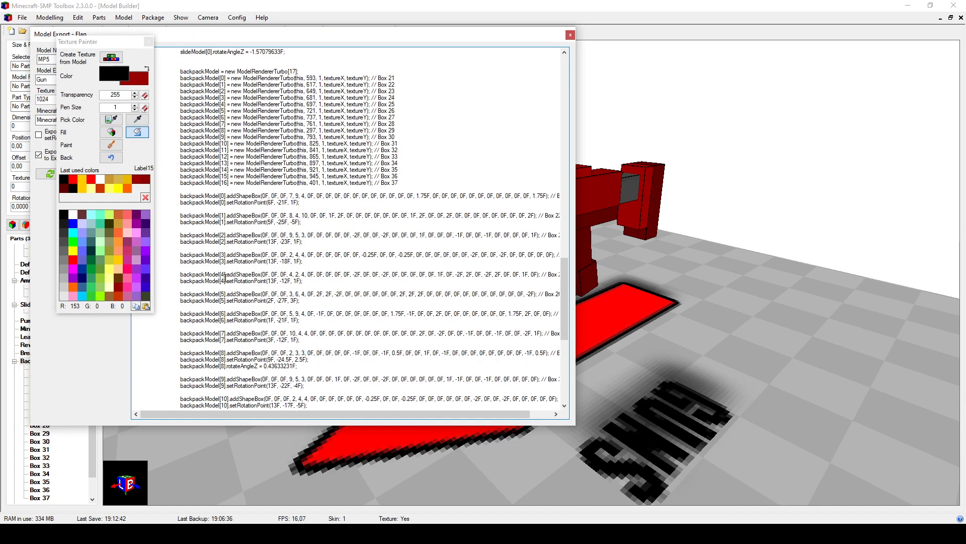
{"action": "left_click_drag", "start_coordinate": [180, 71], "coordinate": [220, 72]}
{"action": "left_click", "coordinate": [570, 35]}
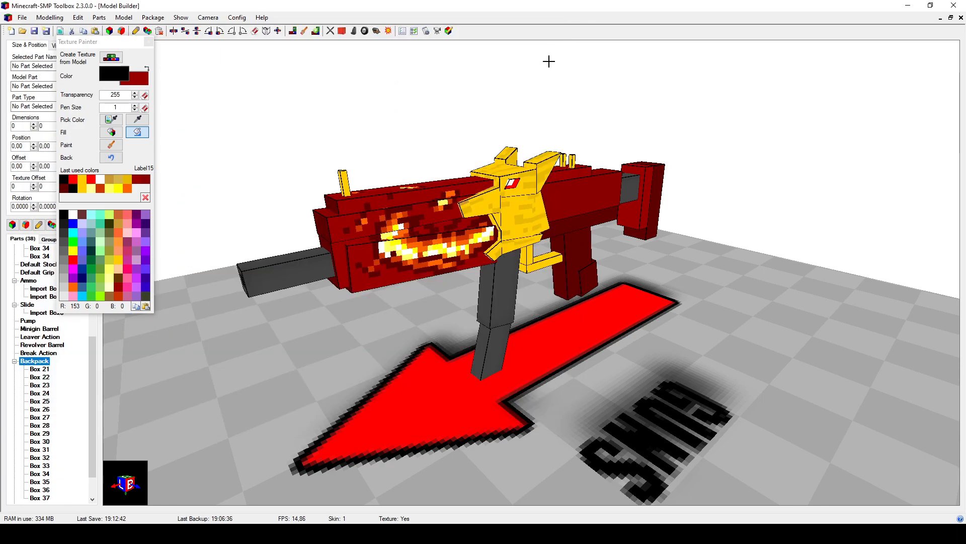
{"action": "right_click_drag", "start_coordinate": [565, 155], "coordinate": [675, 157]}
{"action": "right_click_drag", "start_coordinate": [422, 167], "coordinate": [435, 165]}
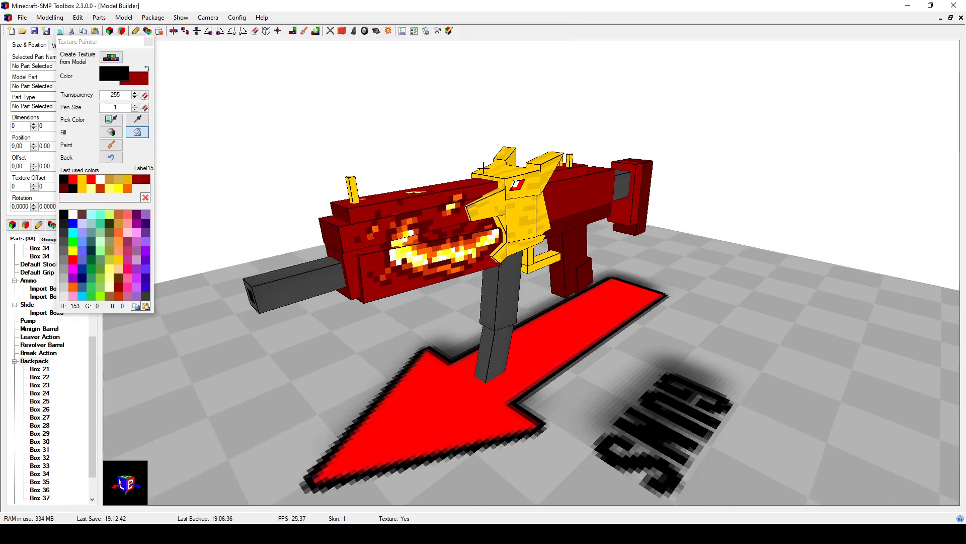
{"action": "right_click_drag", "start_coordinate": [518, 182], "coordinate": [507, 181]}
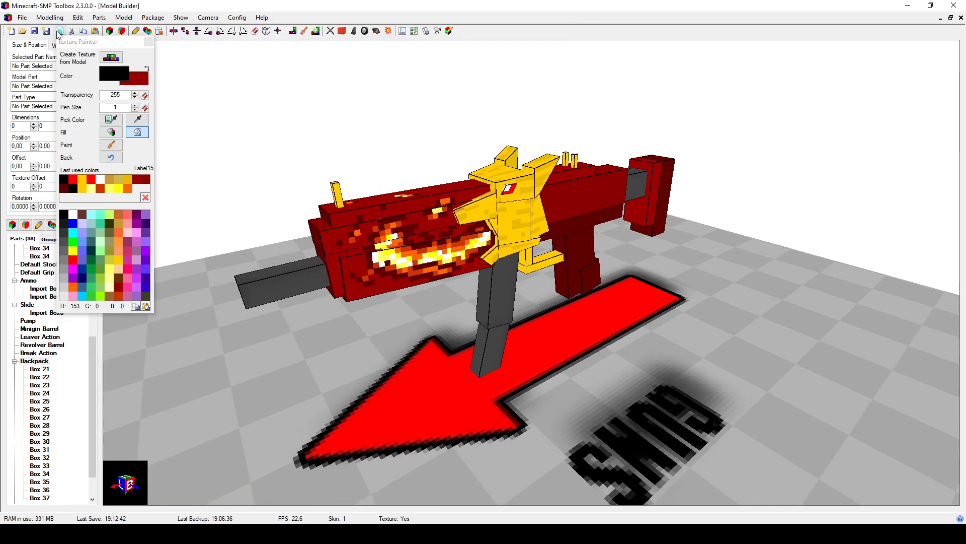
Step: Close the texture painter and inspect the yellow animal head on the gun up close from above
{"action": "left_click", "coordinate": [149, 42]}
{"action": "right_click_drag", "start_coordinate": [464, 144], "coordinate": [551, 209]}
{"action": "scroll", "coordinate": [539, 233], "scroll_direction": "up", "scroll_amount": 6}
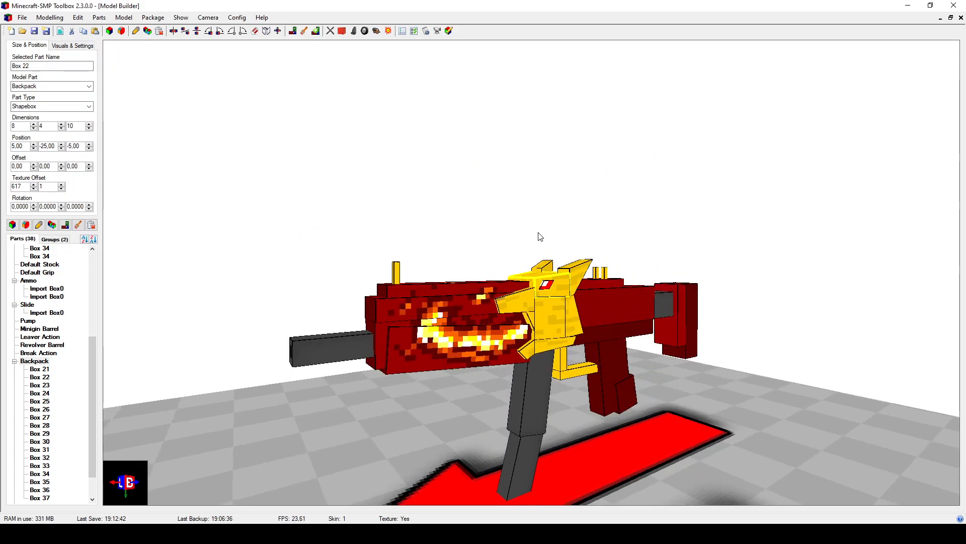
{"action": "right_click_drag", "start_coordinate": [547, 295], "coordinate": [571, 313]}
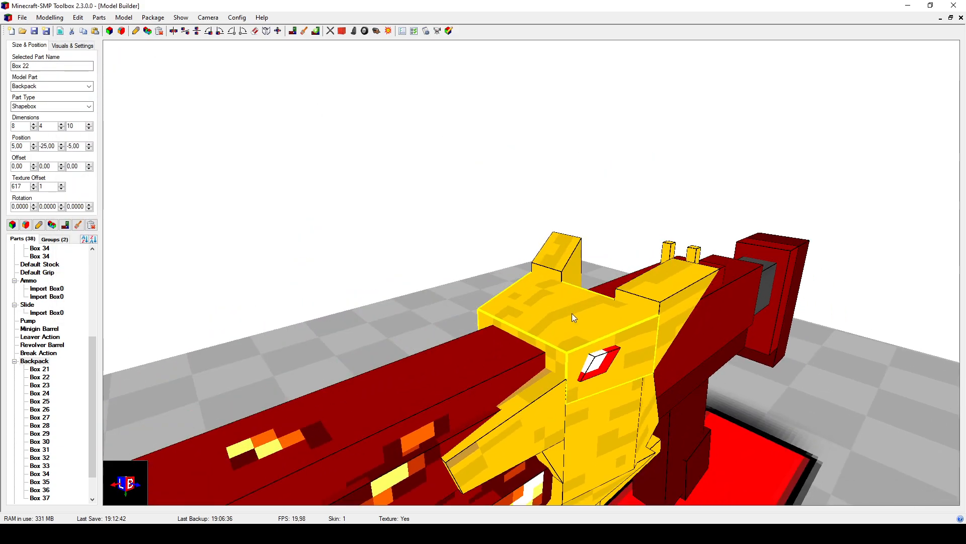
Step: Switch to paint.net and examine the texture layout in Skin_Gun_MP5.png, from the grey gun parts to the coloured head parts
{"action": "key", "text": "alt+Tab"}
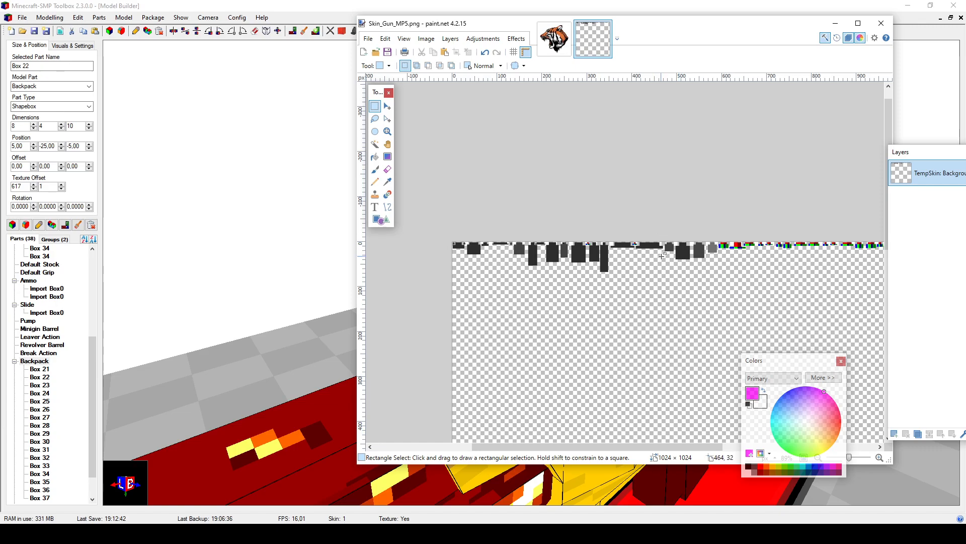
{"action": "scroll", "coordinate": [656, 263], "scroll_direction": "up", "scroll_amount": 4}
{"action": "scroll", "coordinate": [707, 268], "scroll_direction": "down", "scroll_amount": 6, "text": "ctrl"}
{"action": "scroll", "coordinate": [584, 249], "scroll_direction": "up", "scroll_amount": 5, "text": "ctrl"}
{"action": "scroll", "coordinate": [526, 258], "scroll_direction": "down", "scroll_amount": 6, "text": "ctrl"}
{"action": "scroll", "coordinate": [464, 260], "scroll_direction": "up", "scroll_amount": 5, "text": "ctrl"}
{"action": "left_click_drag", "start_coordinate": [380, 235], "coordinate": [843, 295]}
{"action": "key", "text": "ctrl+d"}
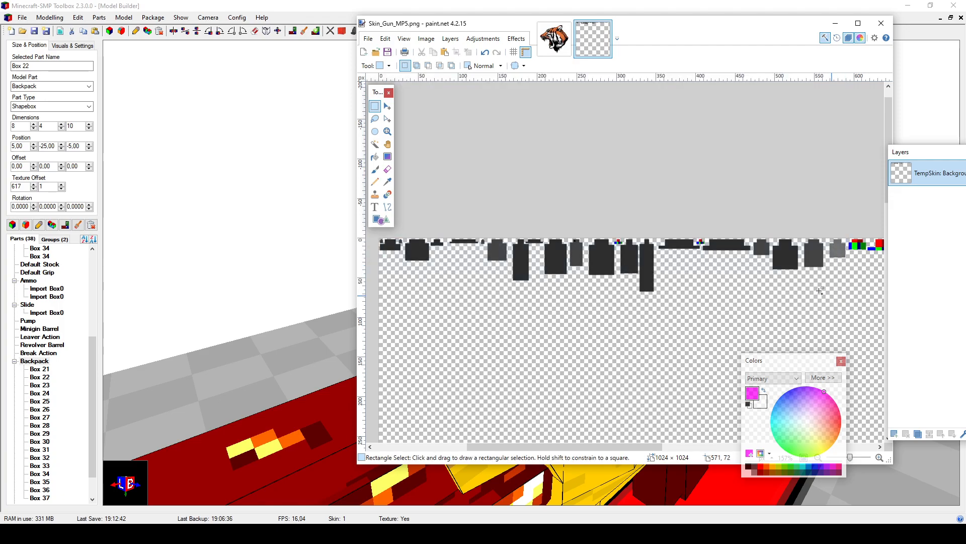
{"action": "scroll", "coordinate": [606, 240], "scroll_direction": "up", "scroll_amount": 2, "text": "ctrl"}
{"action": "scroll", "coordinate": [605, 241], "scroll_direction": "up", "scroll_amount": 8, "text": "ctrl"}
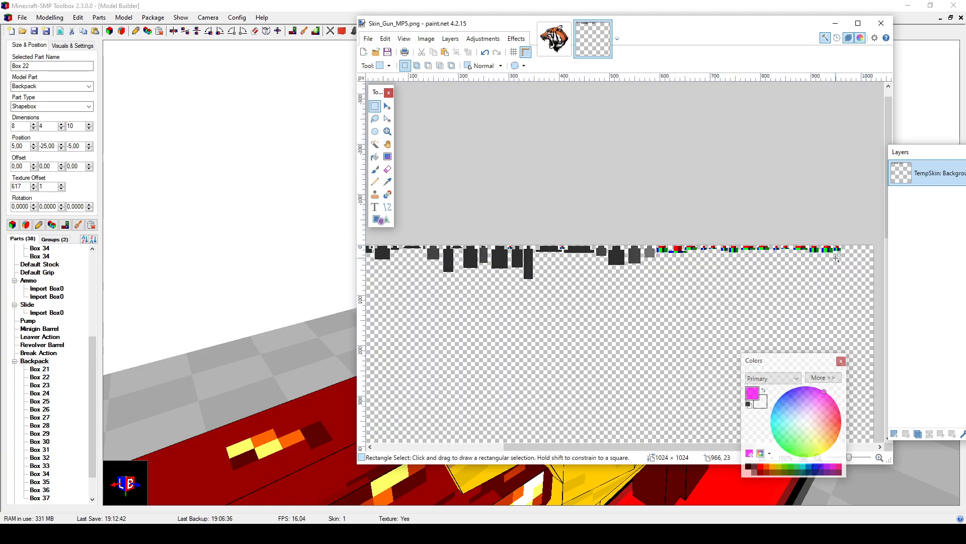
{"action": "left_click_drag", "start_coordinate": [657, 131], "coordinate": [505, 217]}
{"action": "left_click", "coordinate": [595, 229]}
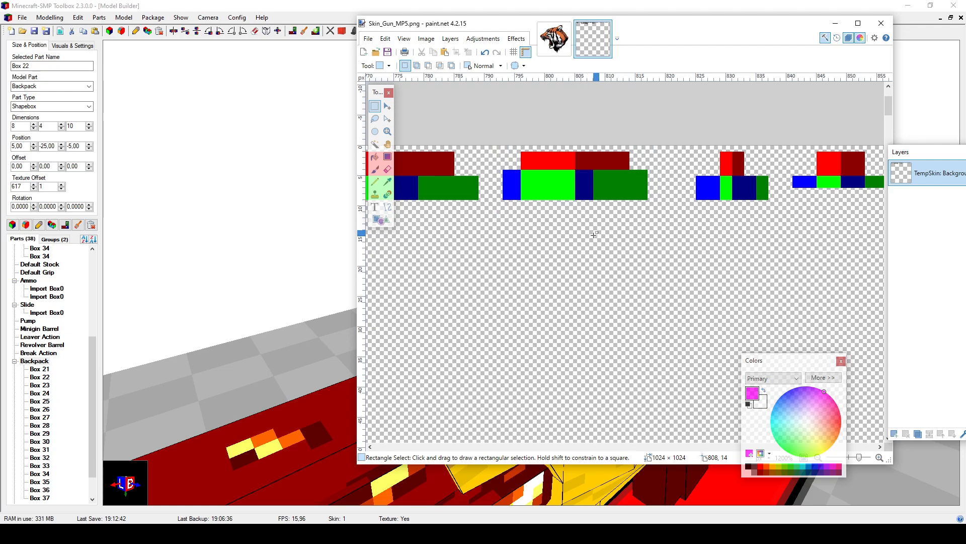
{"action": "scroll", "coordinate": [593, 193], "scroll_direction": "down", "scroll_amount": 3, "text": "ctrl"}
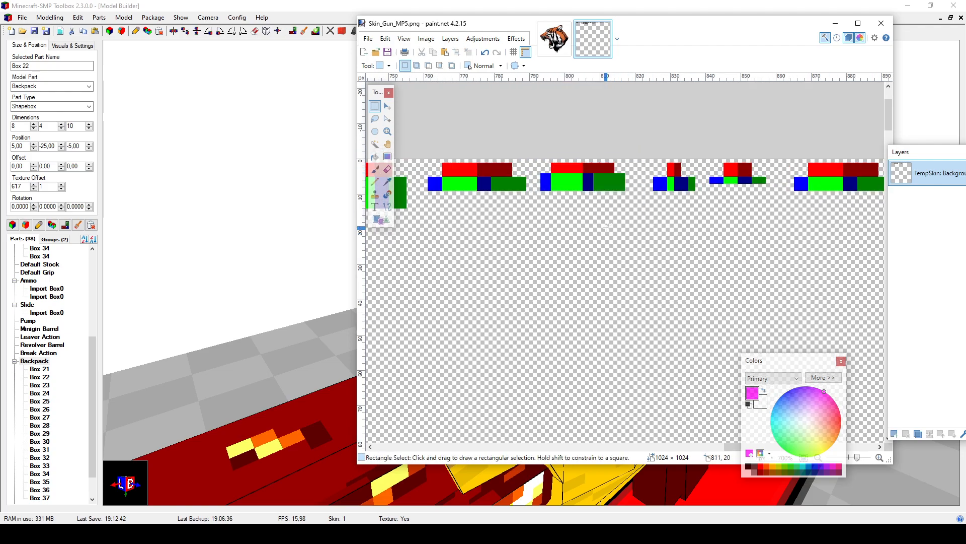
{"action": "scroll", "coordinate": [559, 219], "scroll_direction": "down", "scroll_amount": 10, "text": "ctrl"}
{"action": "scroll", "coordinate": [558, 218], "scroll_direction": "up", "scroll_amount": 2, "text": "ctrl"}
{"action": "scroll", "coordinate": [544, 212], "scroll_direction": "down", "scroll_amount": 1, "text": "ctrl"}
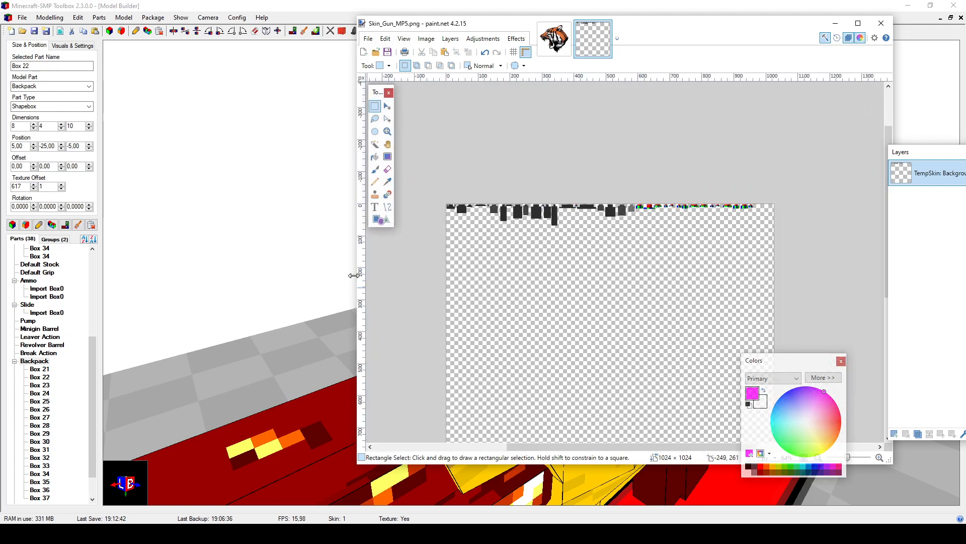
Step: Switch back to Minecraft-SMP Toolbox and make the Backpack part type invisible to inspect the gun without the animal head
{"action": "left_click", "coordinate": [349, 290]}
{"action": "mouse_move", "coordinate": [349, 291]}
{"action": "left_mouse_down"}
{"action": "mouse_move", "coordinate": [578, 309]}
{"action": "mouse_move", "coordinate": [506, 153]}
{"action": "mouse_move", "coordinate": [470, 155]}
{"action": "left_mouse_up"}
{"action": "scroll", "coordinate": [570, 297], "scroll_direction": "down", "scroll_amount": 4}
{"action": "left_click_drag", "start_coordinate": [499, 218], "coordinate": [527, 161]}
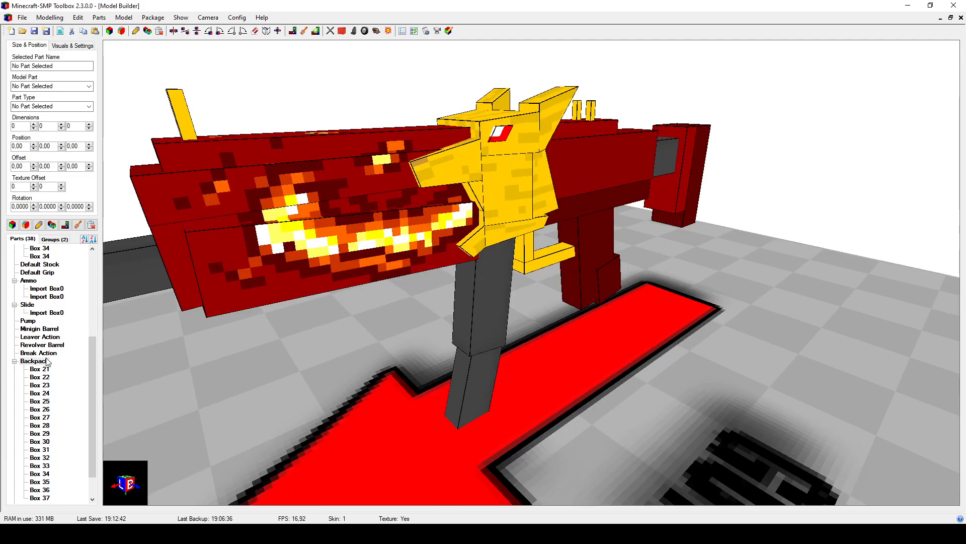
{"action": "right_click", "coordinate": [42, 361]}
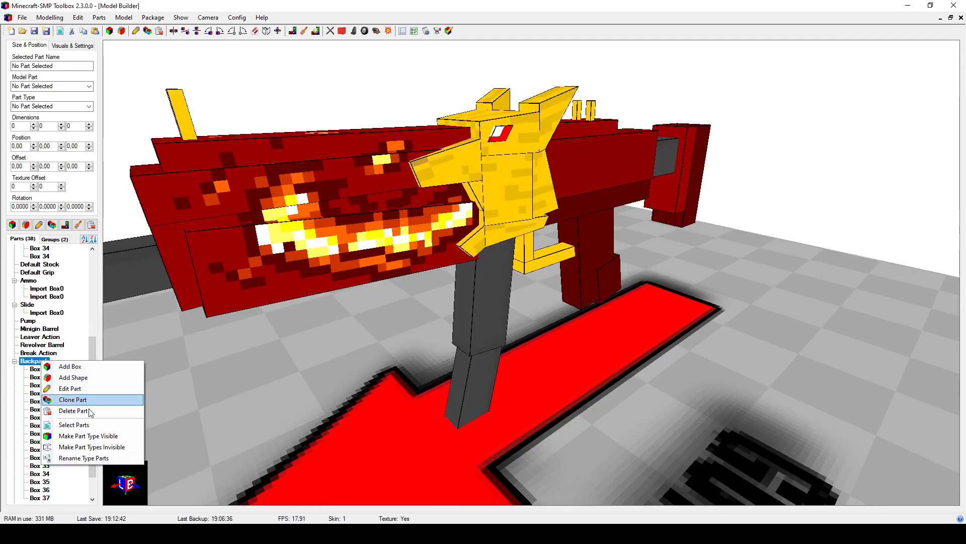
{"action": "left_click", "coordinate": [88, 447]}
{"action": "scroll", "coordinate": [749, 298], "scroll_direction": "down", "scroll_amount": 5}
{"action": "left_click_drag", "start_coordinate": [750, 297], "coordinate": [678, 312]}
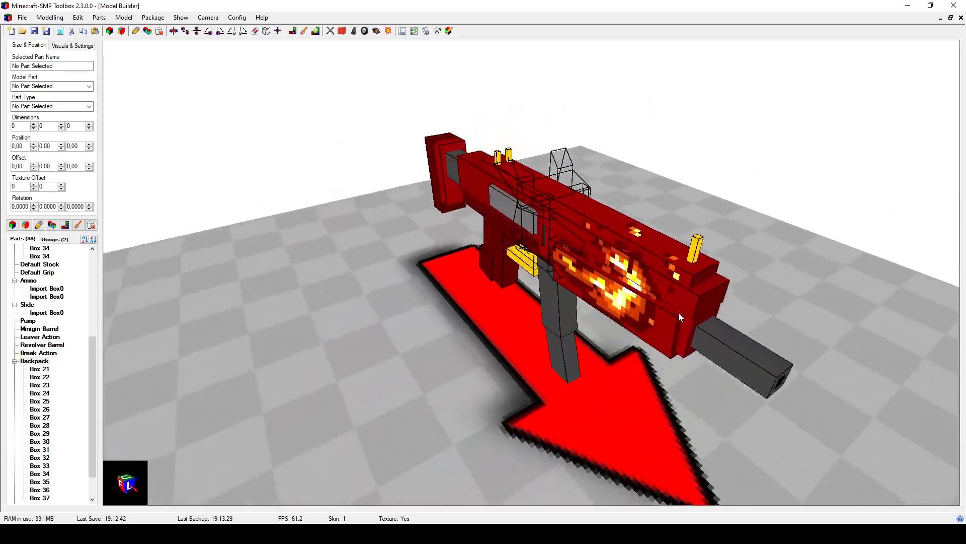
Step: Make the Backpack part type visible again and view the complete gun from the side
{"action": "right_click", "coordinate": [42, 361]}
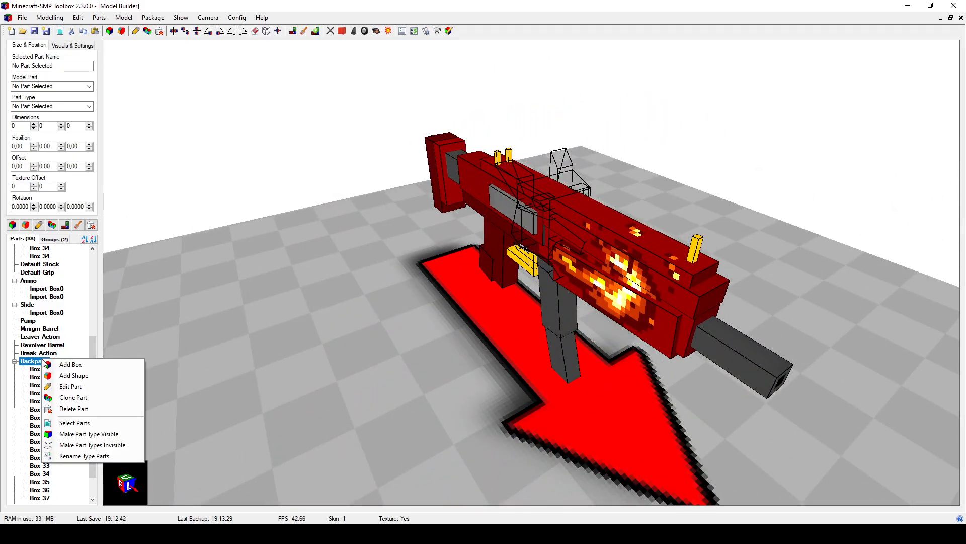
{"action": "left_click", "coordinate": [85, 436]}
{"action": "left_click_drag", "start_coordinate": [371, 425], "coordinate": [521, 411]}
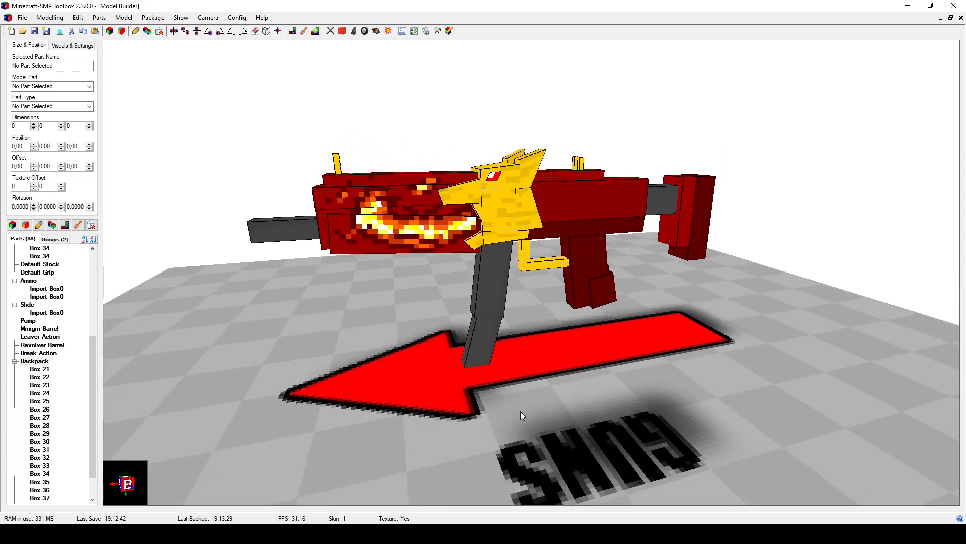